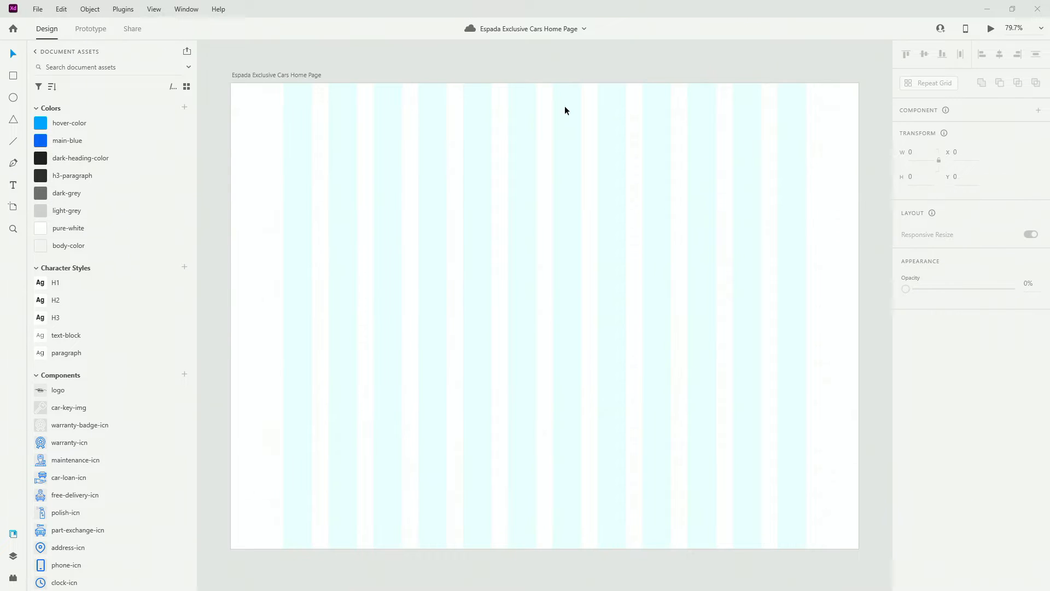
Select the home page artboard and review its 1440×1068 size and 12-column layout grid
click(291, 74)
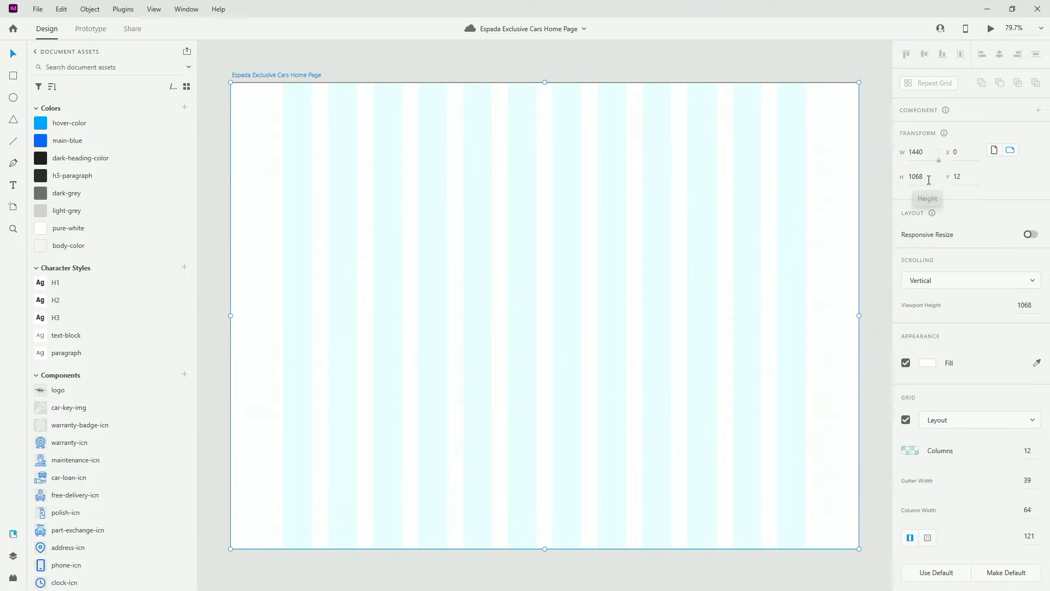
scroll(928, 343, down, 1)
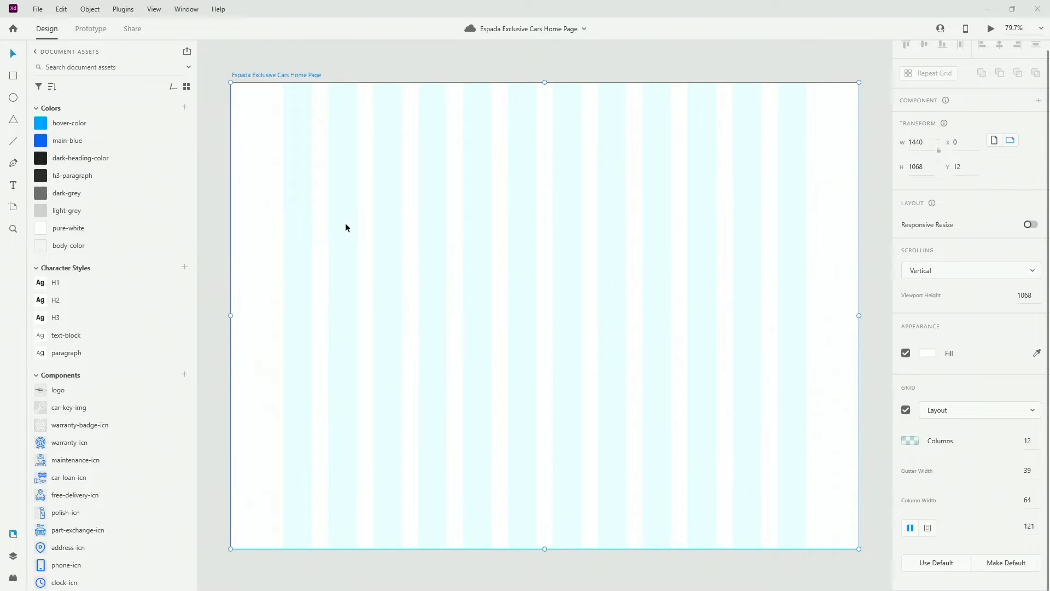
Fill the artboard with body-color and place the ESPADA logo at X 121, Y 20
click(77, 247)
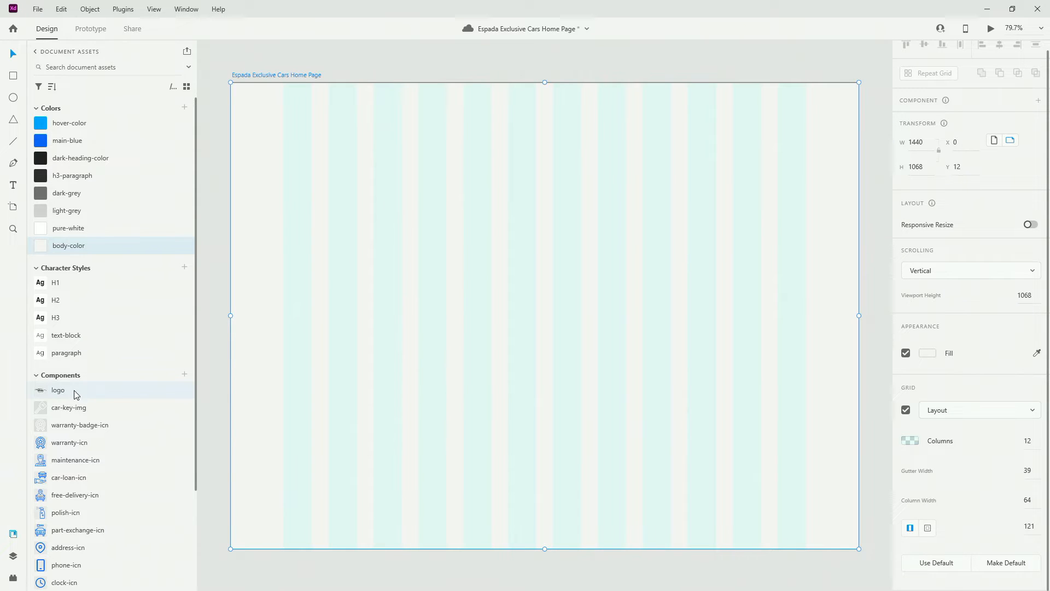
drag(253, 268, 321, 155)
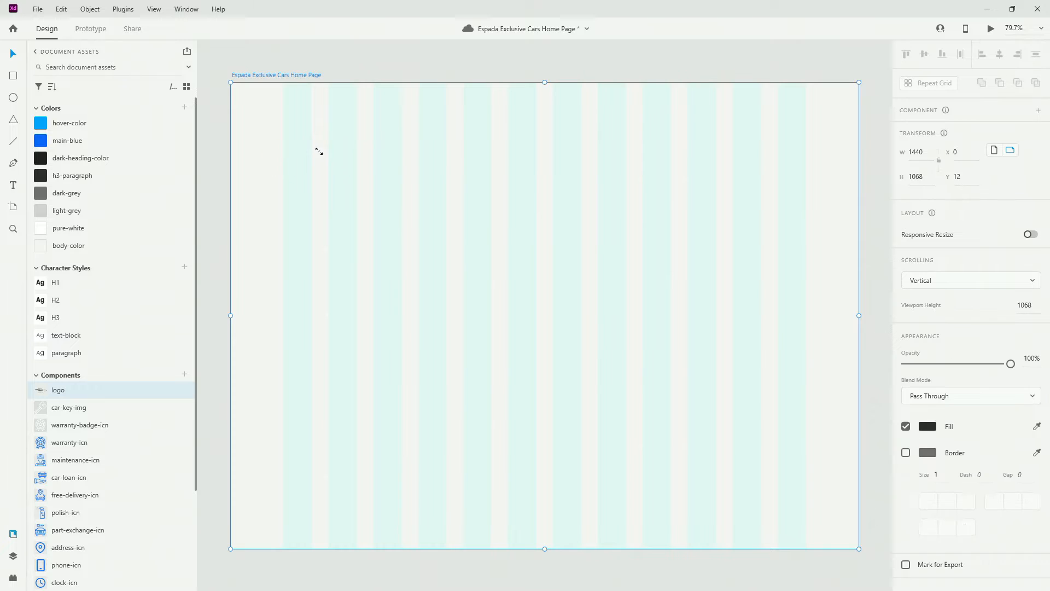
scroll(286, 83, up, 5)
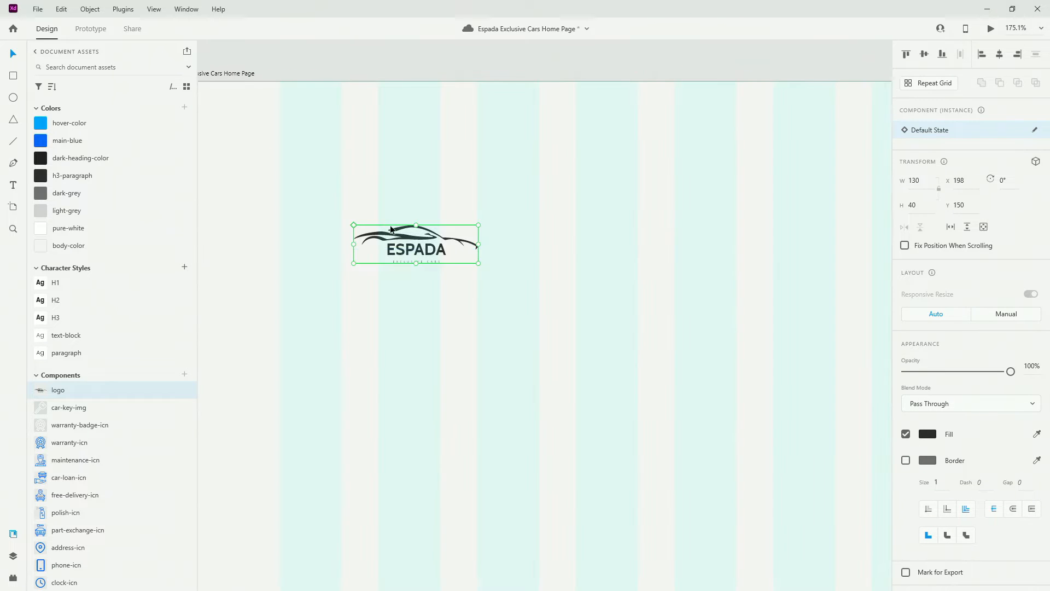
drag(396, 237, 322, 122)
key(shift+Up)
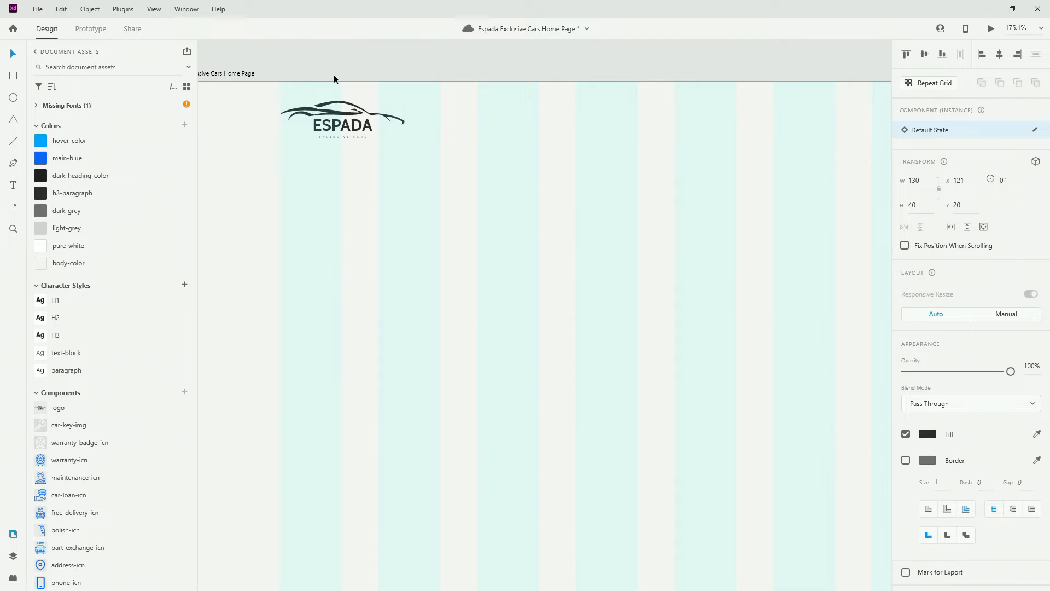
key(ctrl+0)
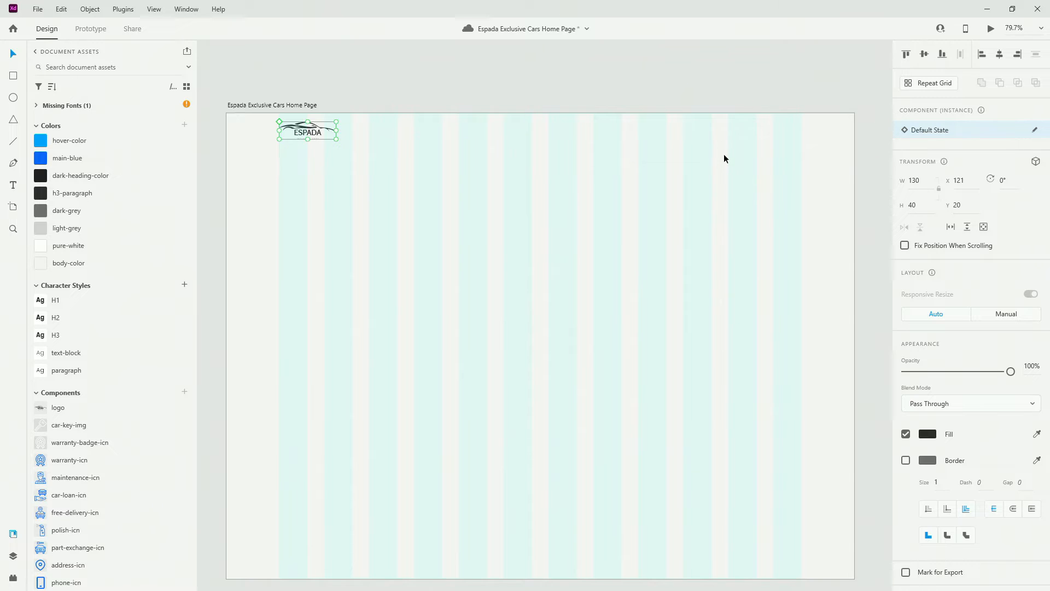
Add a 'Cars' text near the top and apply the text-block character style
key(t)
click(572, 134)
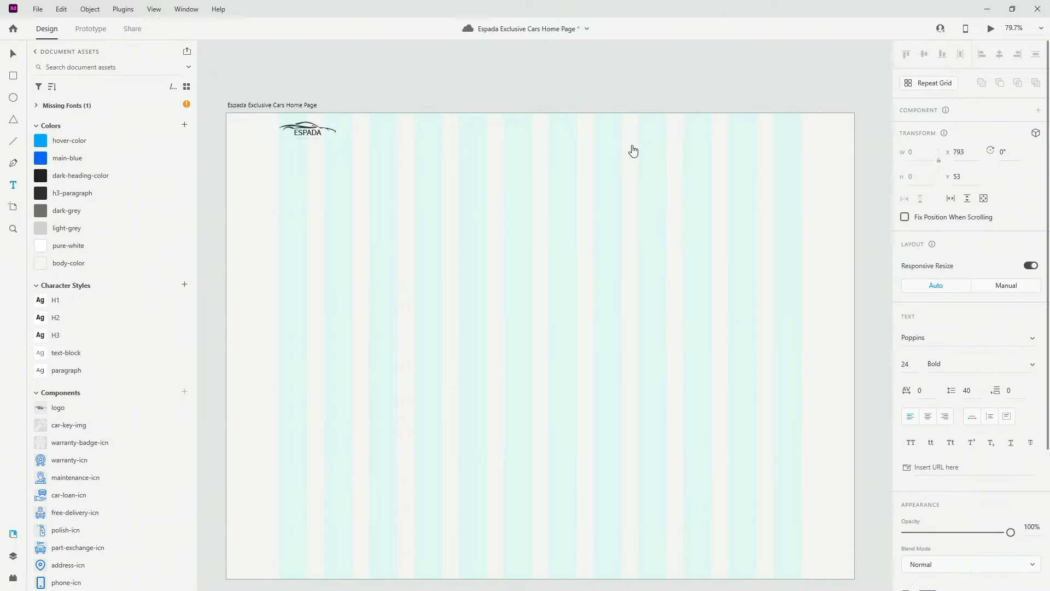
text(Cars)
key(Escape)
key(alt+Tab)
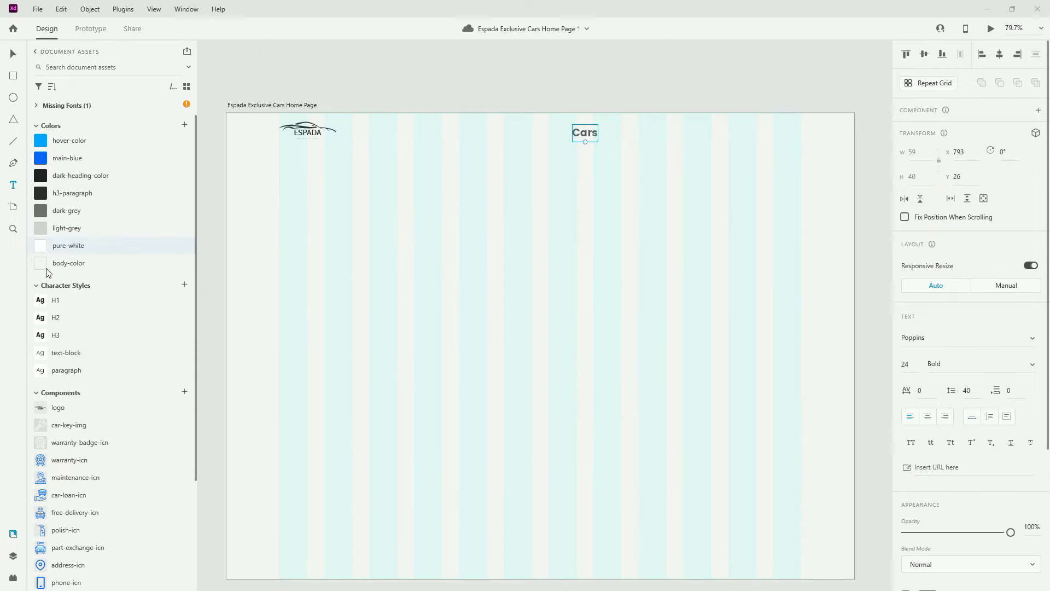
click(75, 353)
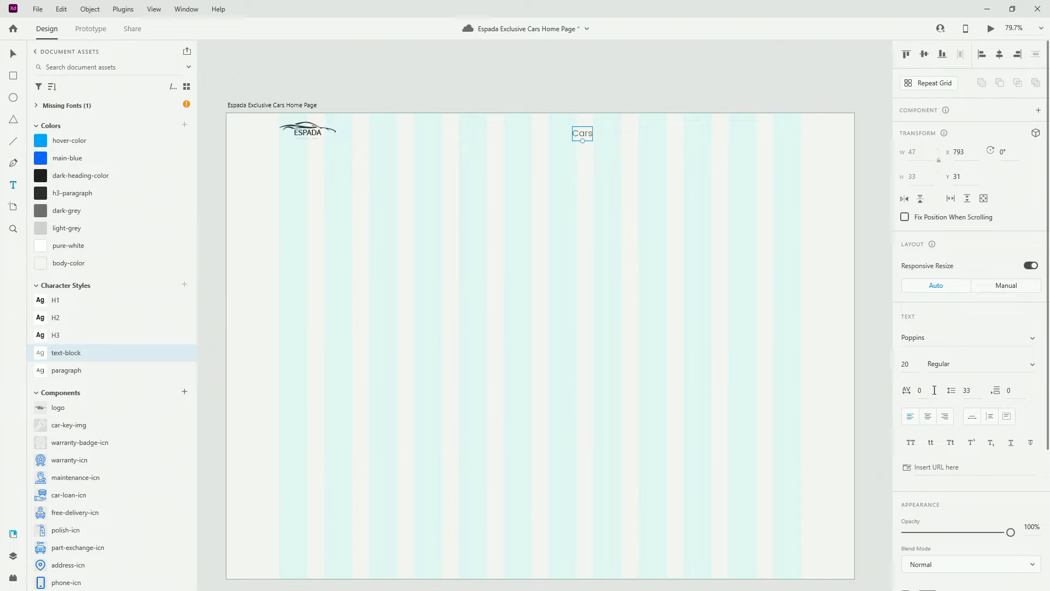
Move the Cars text right to X 920 and put it in its own group
click(12, 54)
drag(585, 134, 642, 128)
shift+click(321, 131)
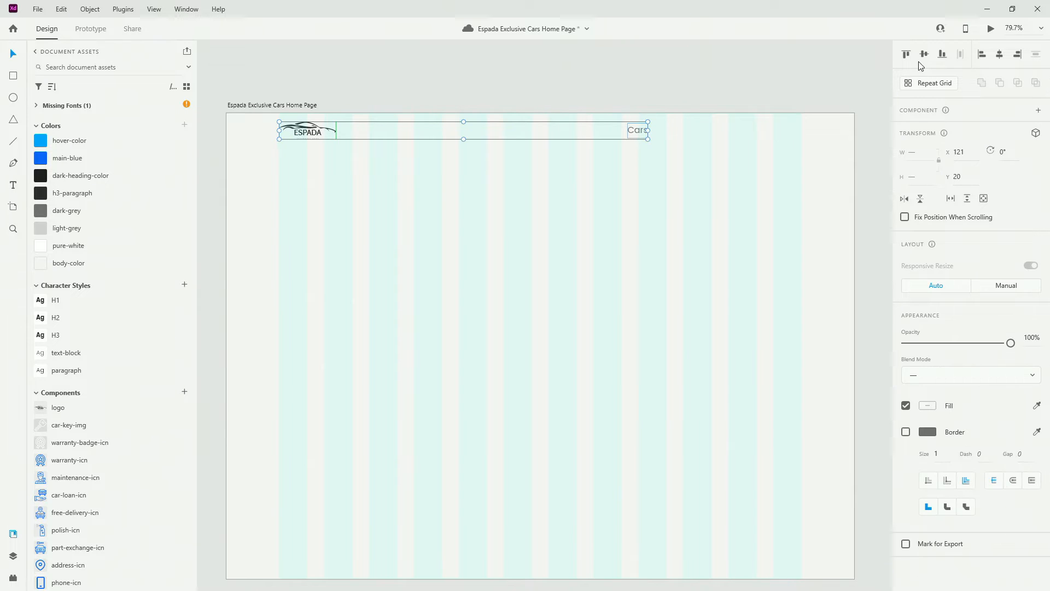
click(632, 131)
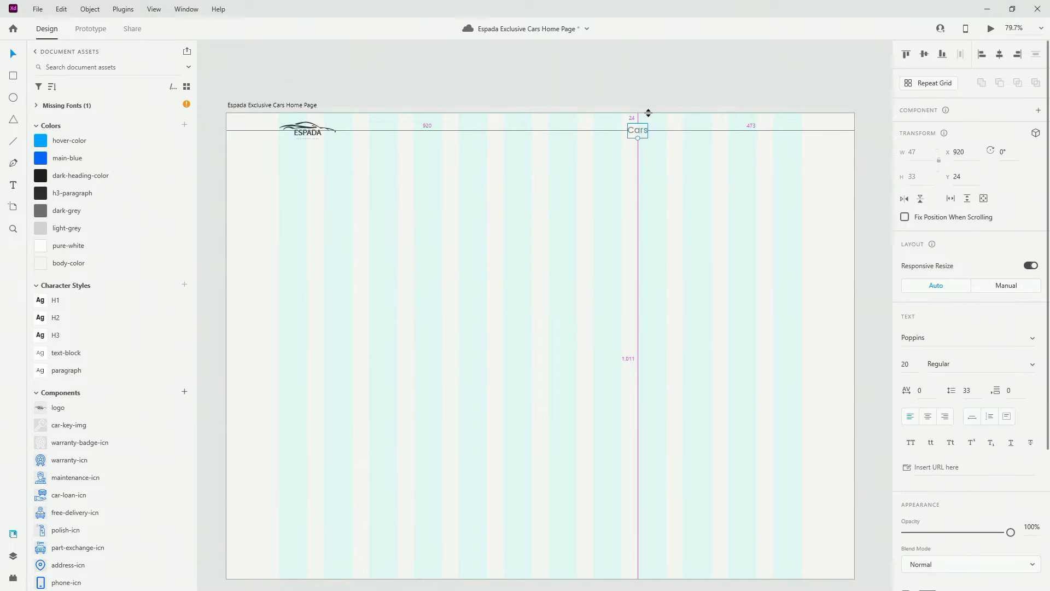
click(662, 135)
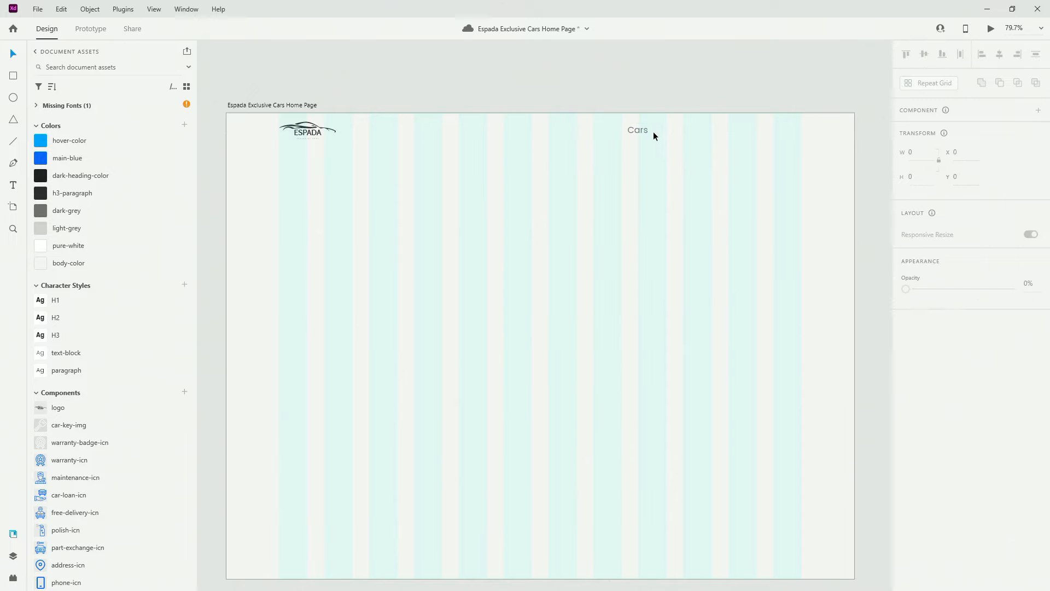
click(642, 131)
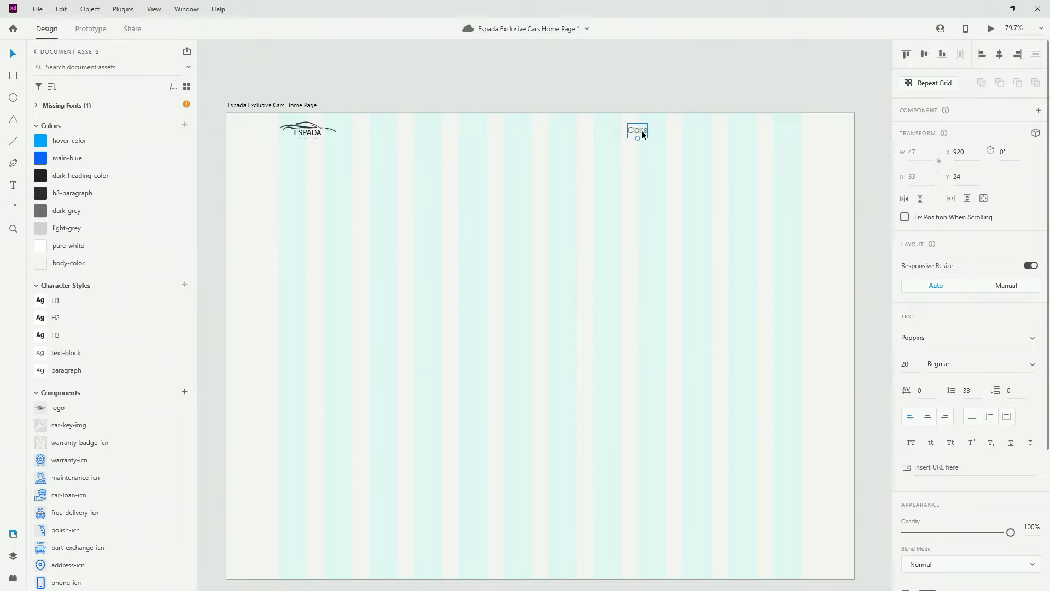
key(ctrl+g)
click(13, 556)
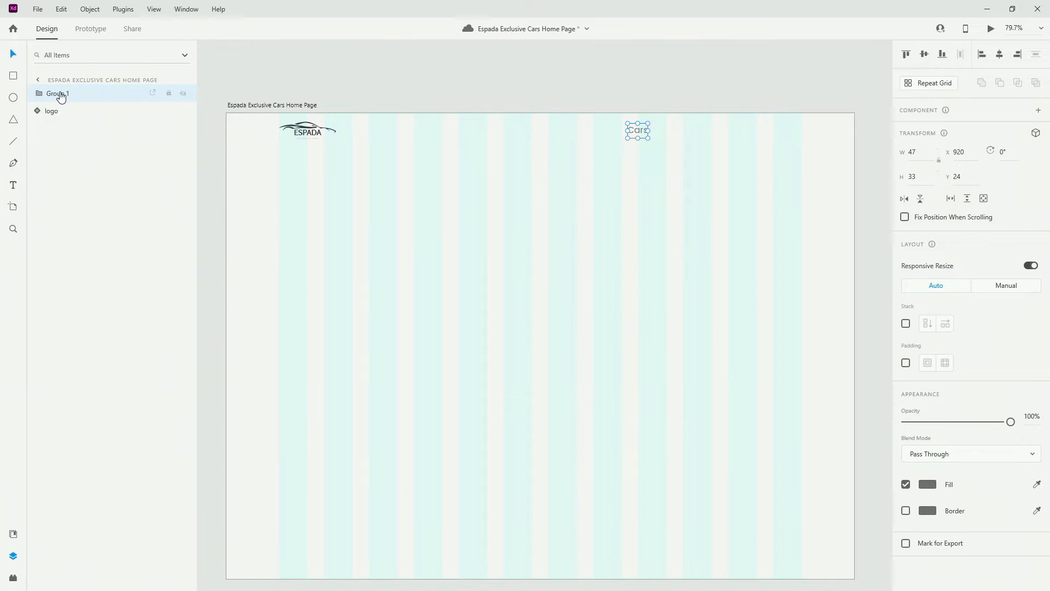
Rename Group 1 to 'nav-items', place it below the logo, and turn on Stack
double_click(61, 96)
text(nav-i)
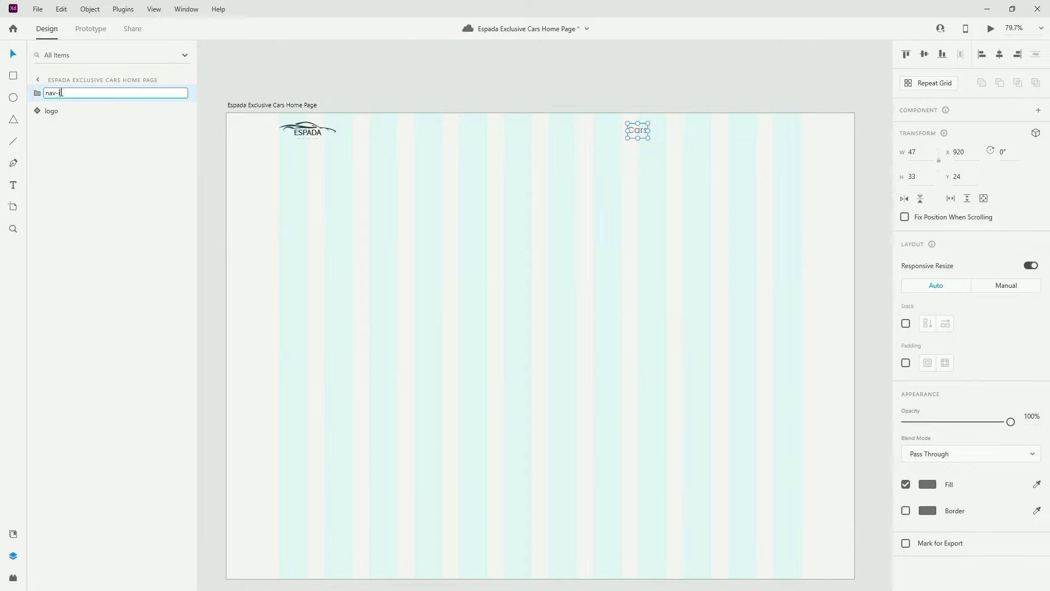
text(tems)
key(Return)
drag(84, 97, 77, 129)
click(906, 323)
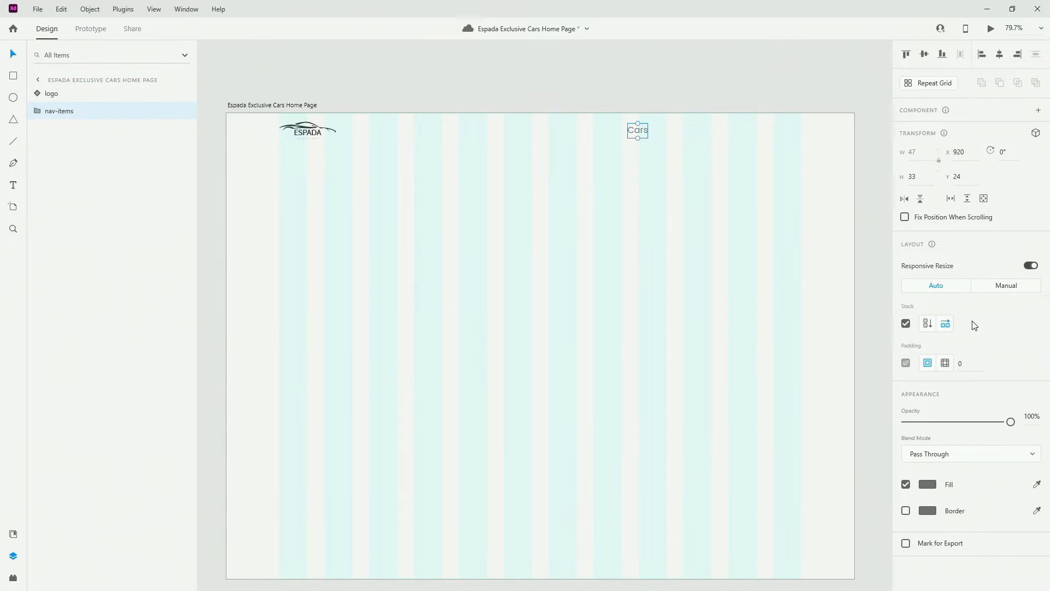
Duplicate Cars twice and retype the copies as 'Loans' and 'Contact Us'
click(43, 113)
click(81, 130)
key(ctrl+d)
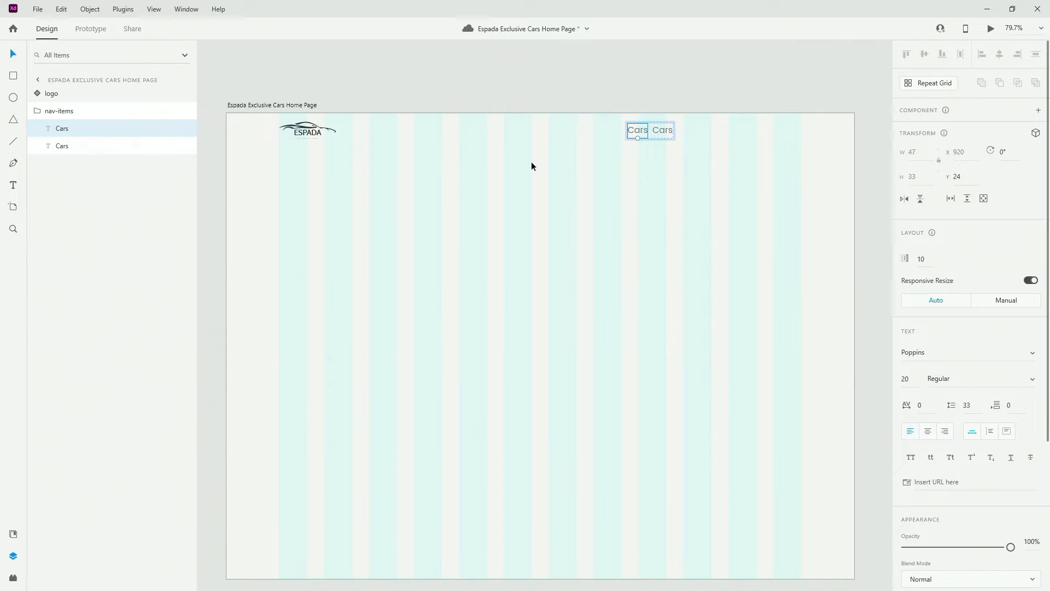
key(ctrl+d)
double_click(662, 130)
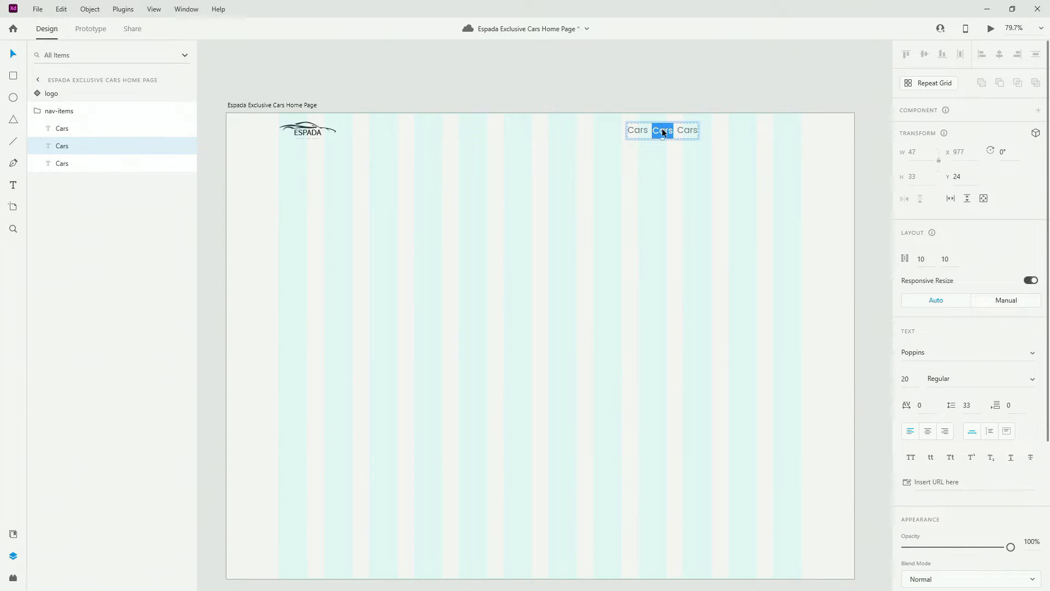
text(Loans)
key(Escape)
click(698, 133)
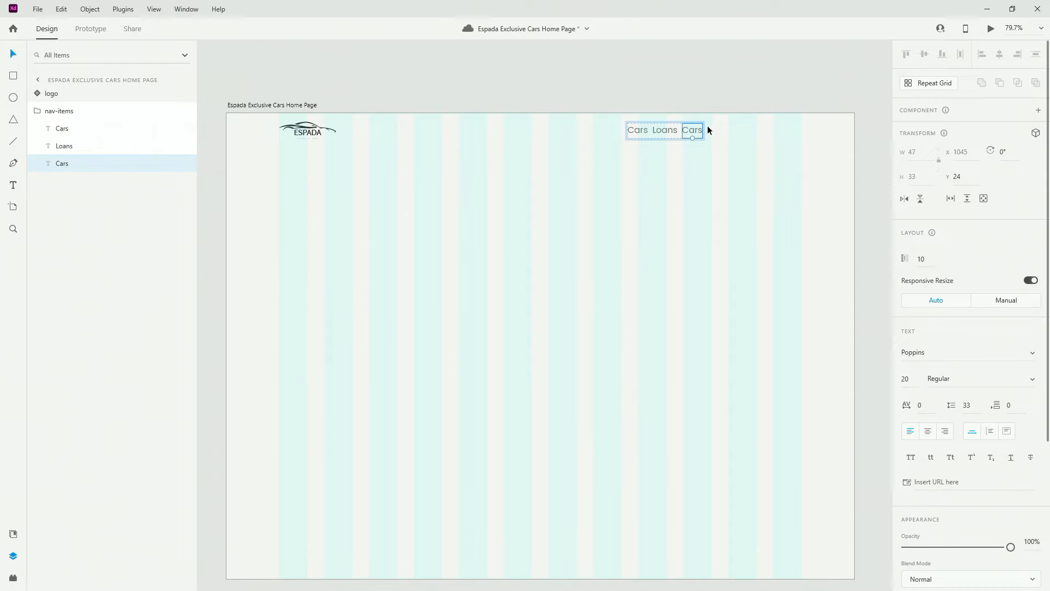
double_click(699, 131)
text(Co)
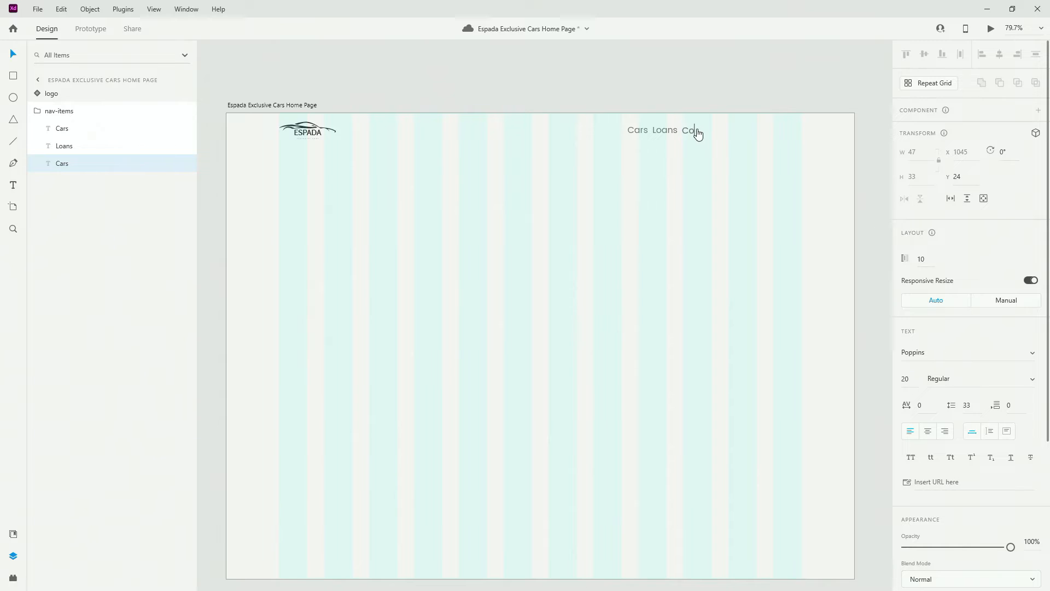
text(ntact Us)
key(Escape)
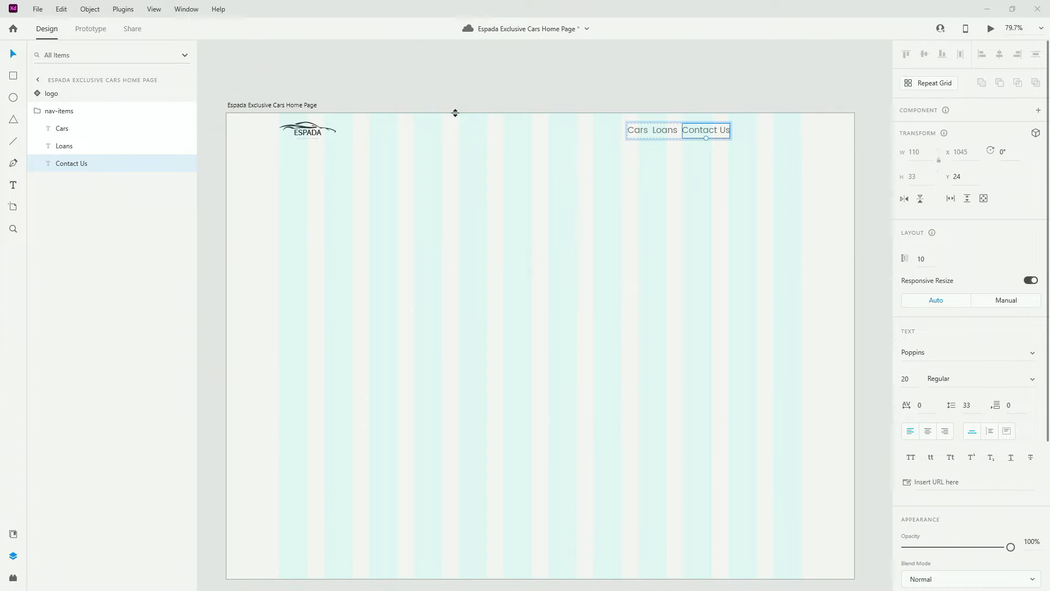
Set the nav-items stack spacing to 24 and move it to the right margin
click(31, 111)
click(71, 112)
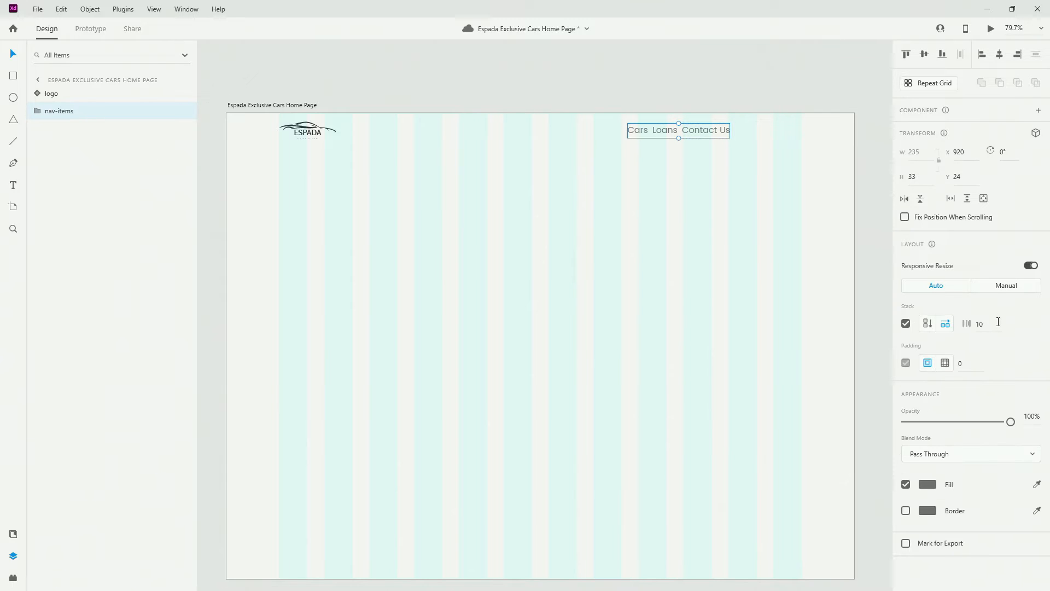
click(997, 323)
text(24)
key(Return)
drag(734, 128, 793, 126)
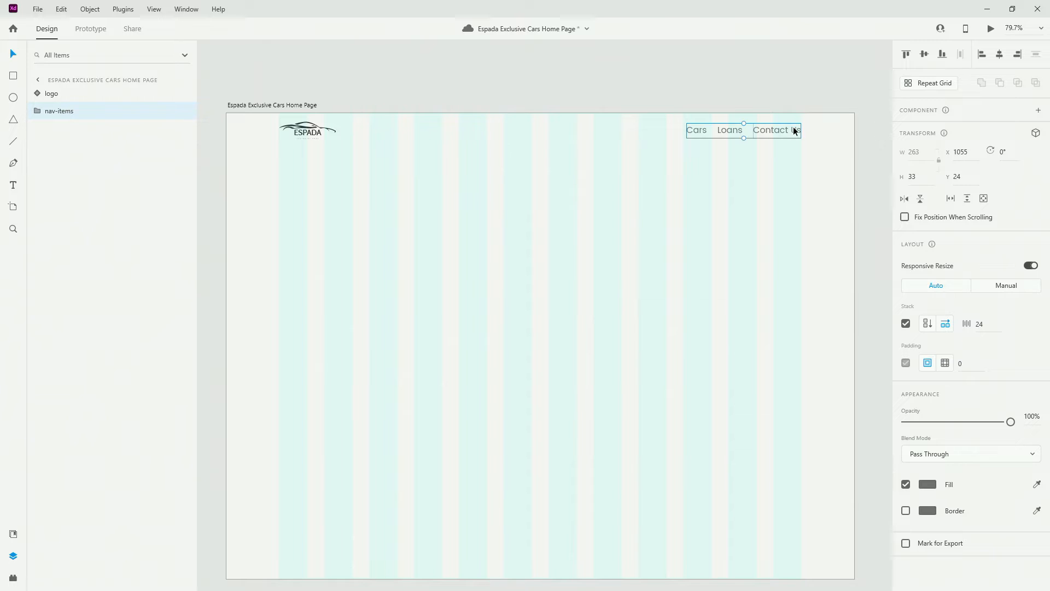
Group the logo with nav-items and name the group 'nav'
shift+click(79, 95)
key(ctrl+g)
double_click(55, 94)
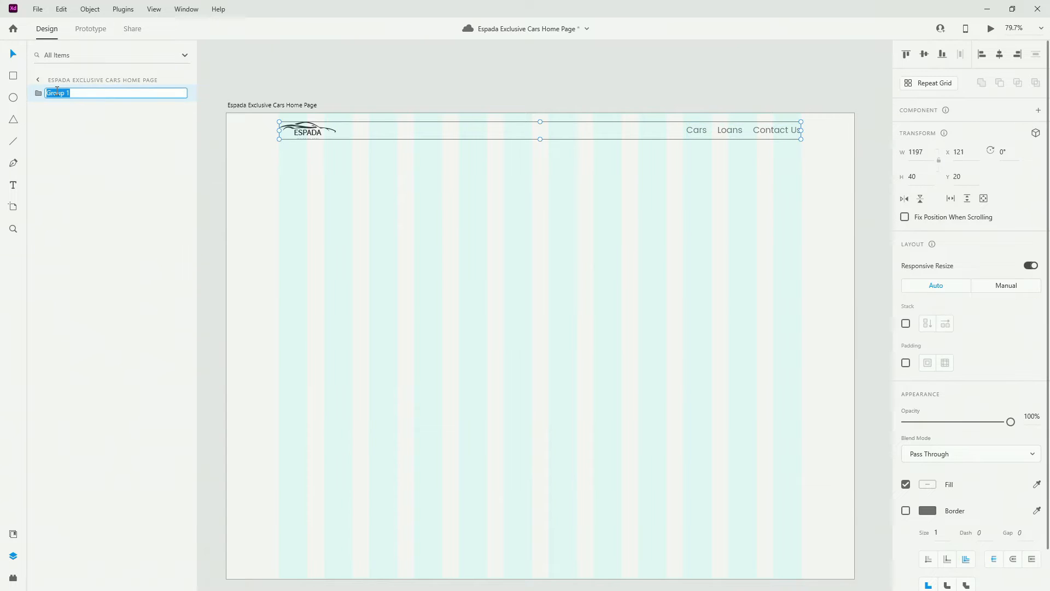
text(nav)
key(Return)
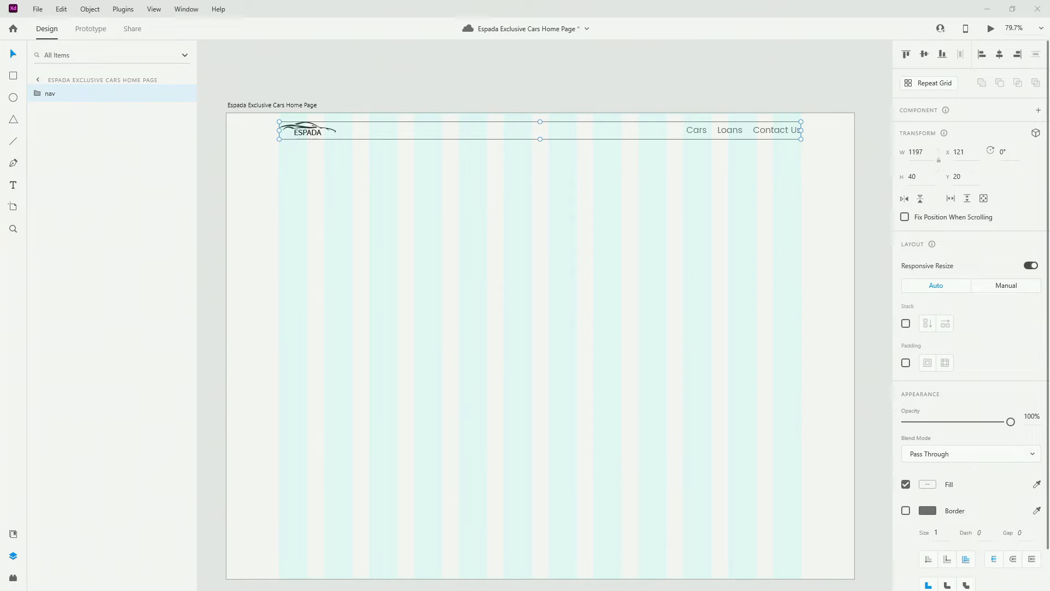
click(334, 238)
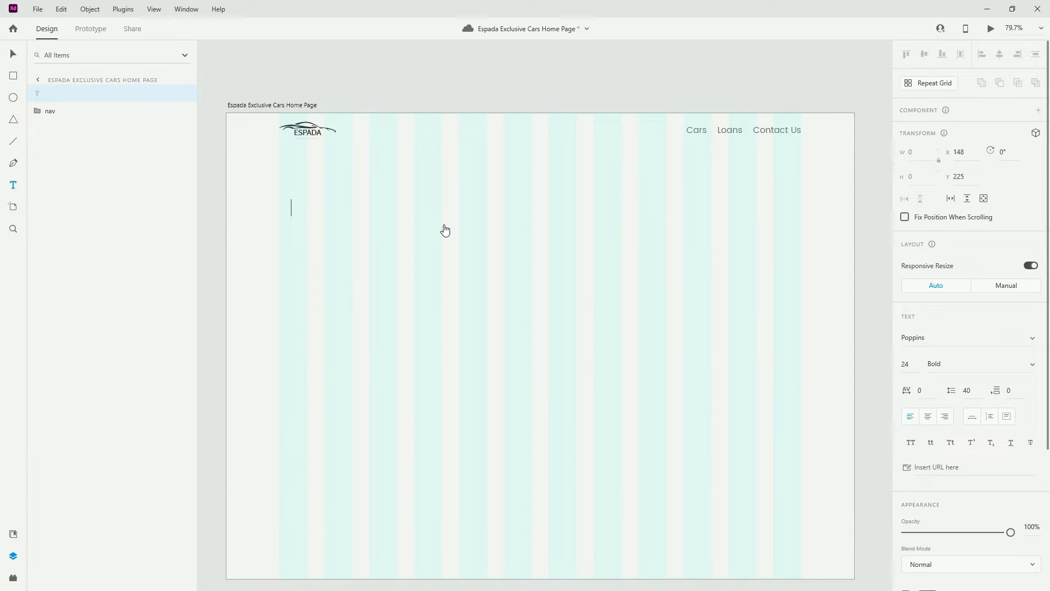
Paste the headline 'Your partner for exclusive cars', apply H1, and align it to X 121
text(Your partner for exclusive cars)
key(Escape)
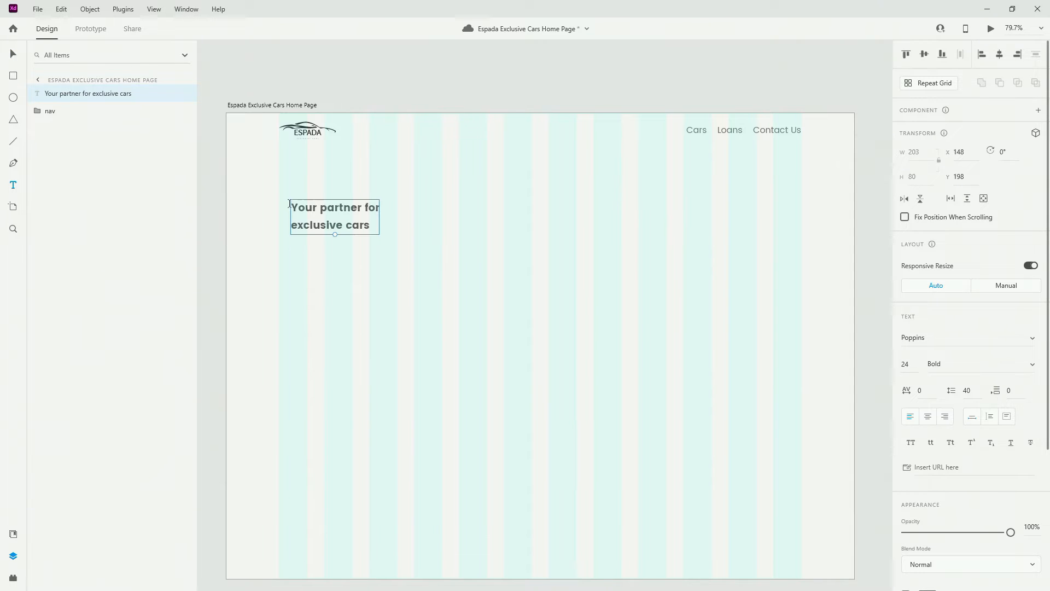
click(13, 533)
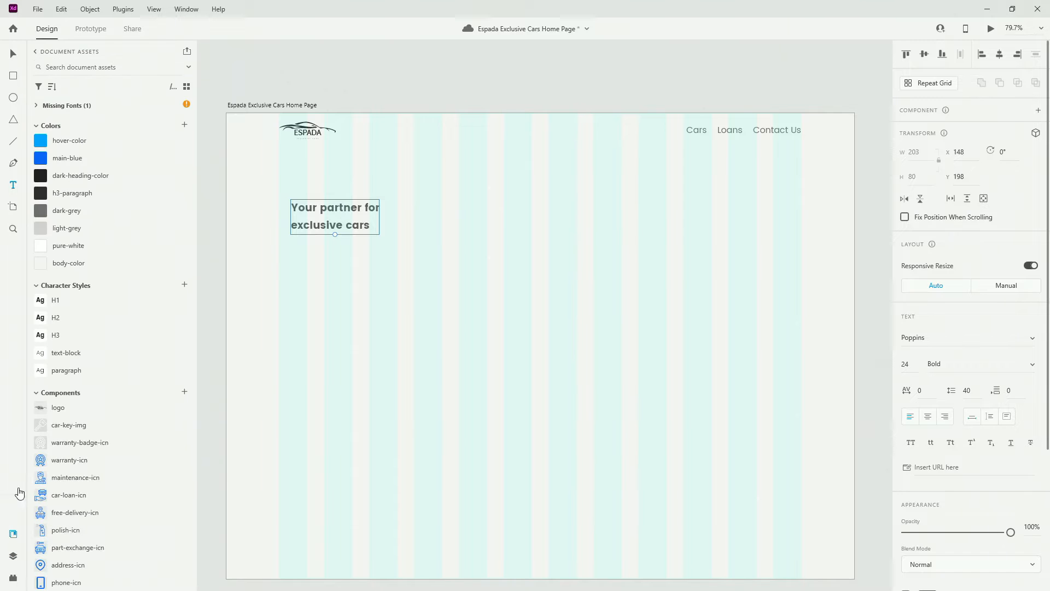
click(92, 305)
key(v)
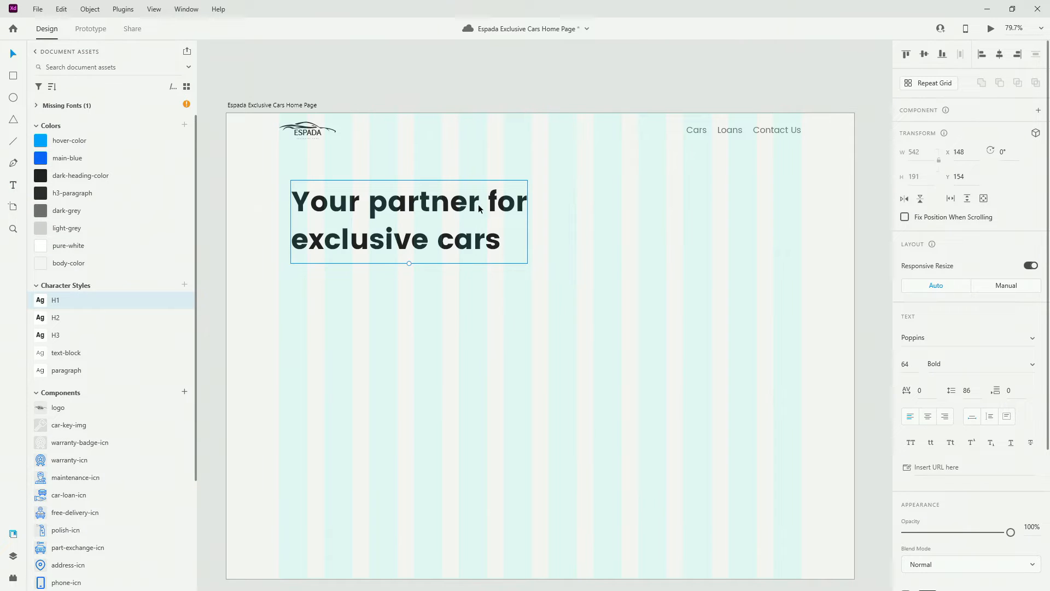
drag(470, 215, 458, 215)
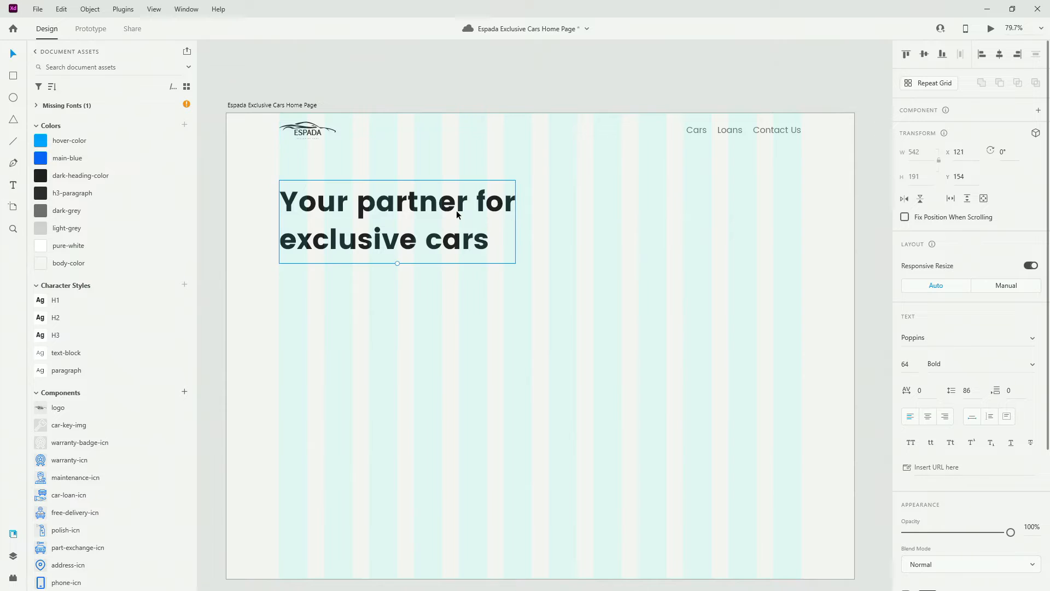
key(alt+Tab)
click(539, 294)
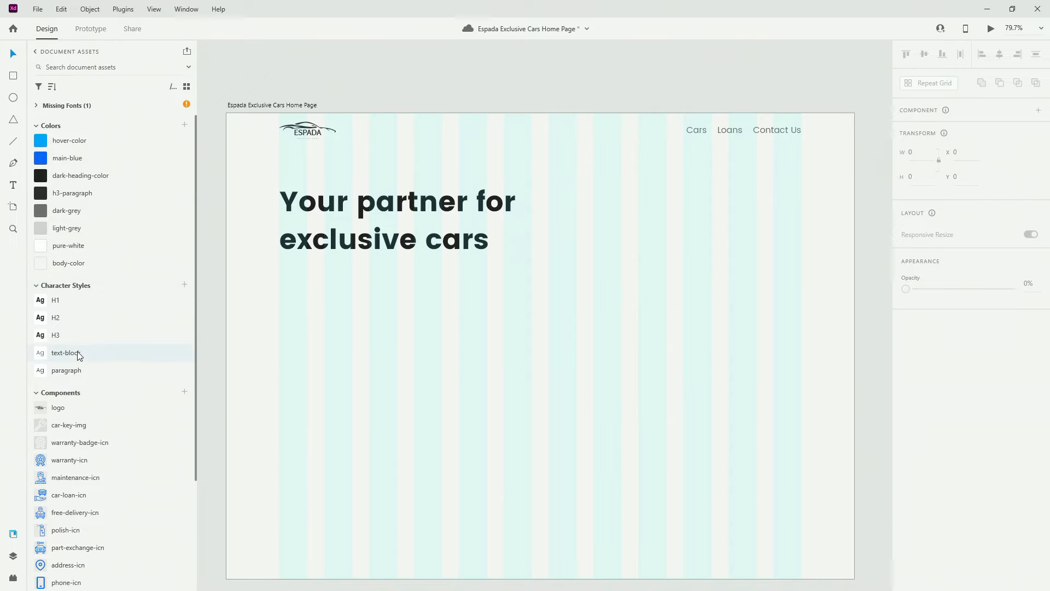
Paste the subtitle in text-block style, left-aligned with the headline just beneath it
key(t)
click(306, 297)
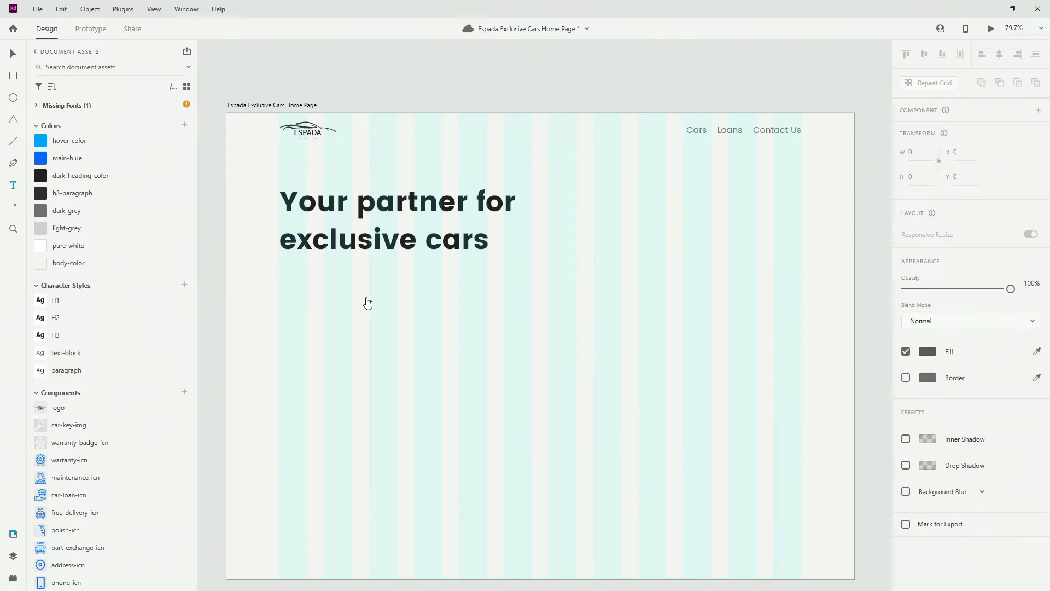
text(Certified used cars with low mileage and documented history)
key(Escape)
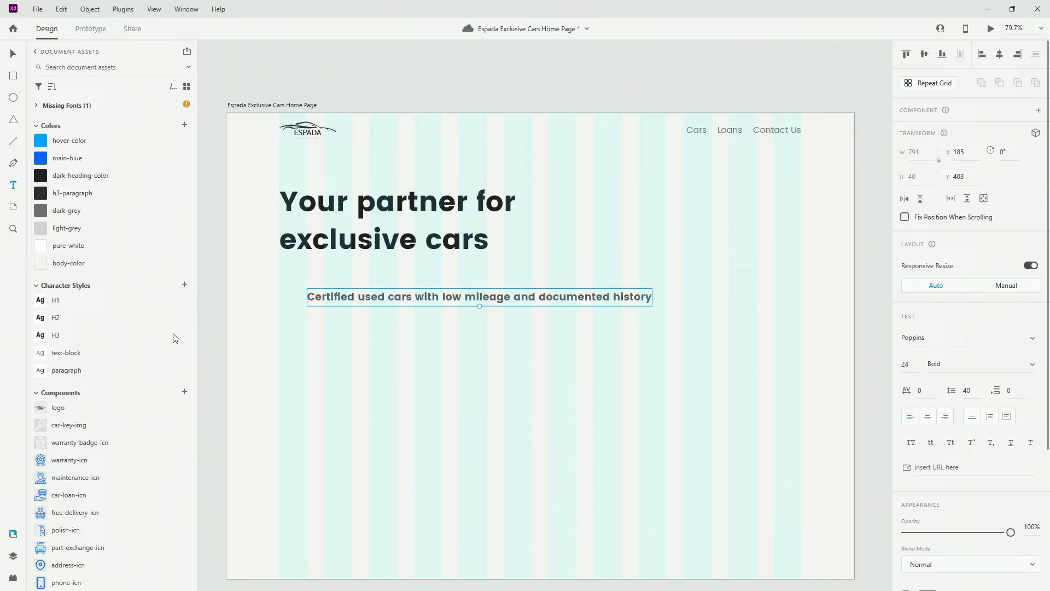
click(66, 353)
click(17, 55)
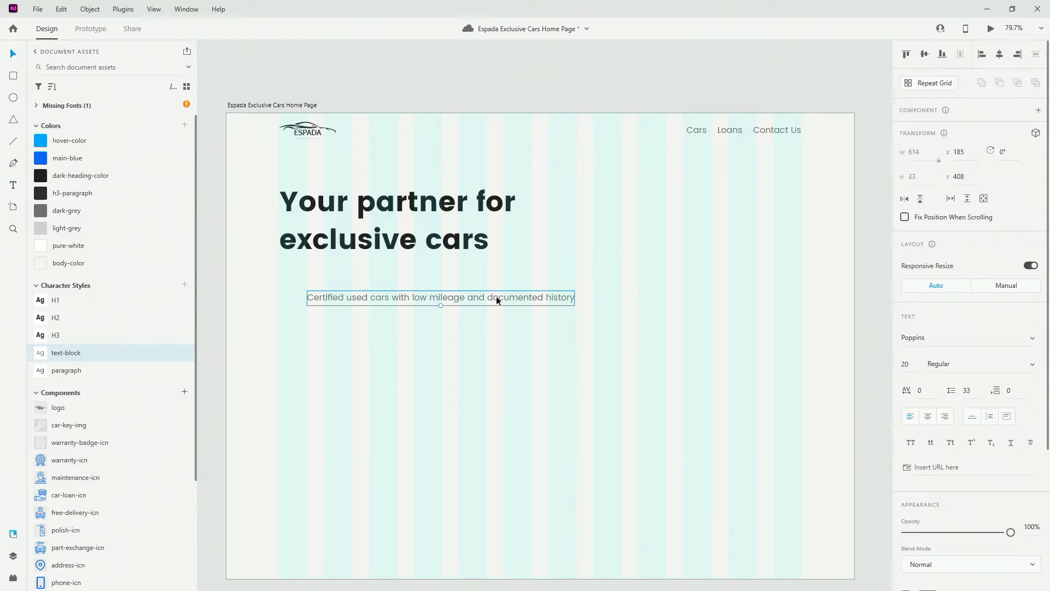
drag(497, 296, 468, 299)
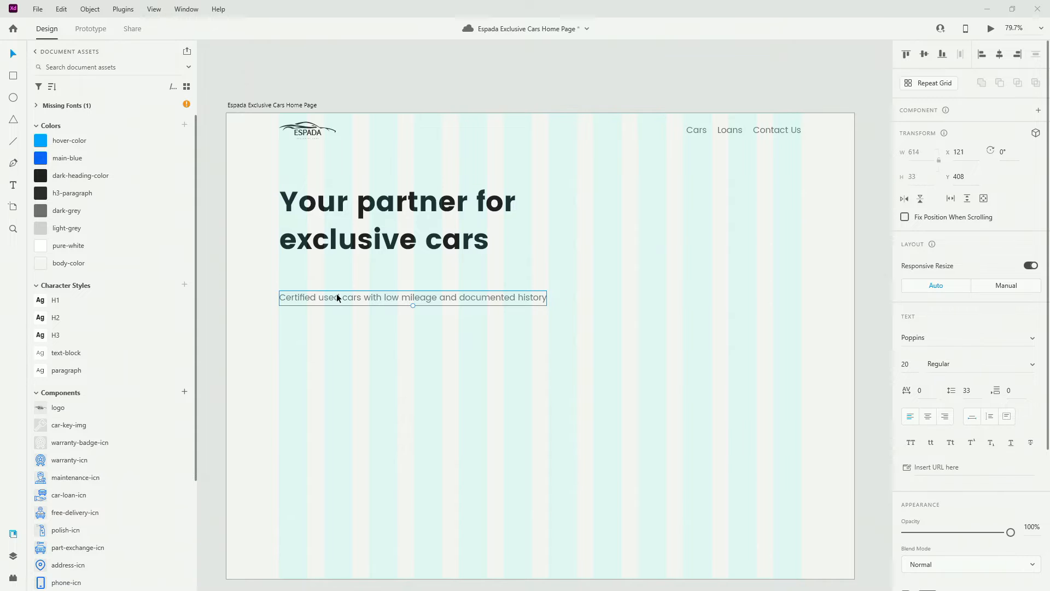
drag(337, 293, 336, 270)
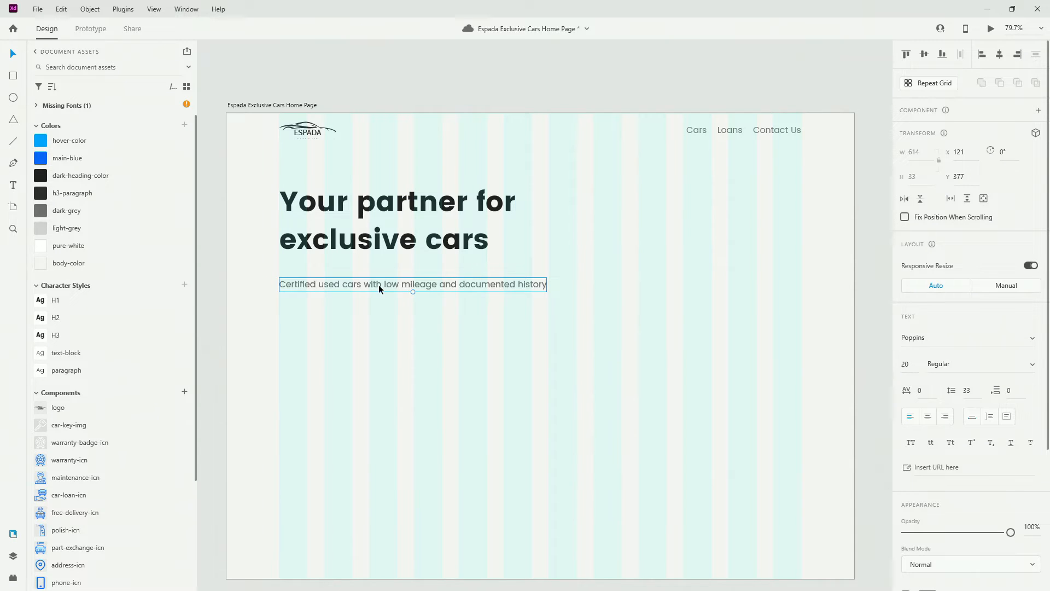
Duplicate the subtitle below and retype the copy as 'Explore Our Cars'
drag(378, 284, 382, 322)
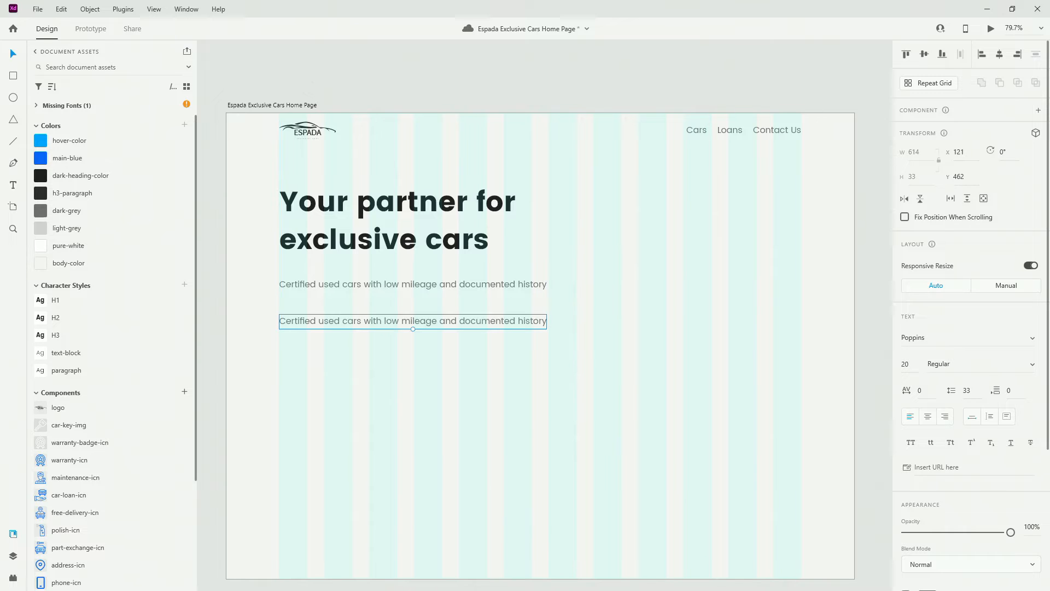
key(alt+Tab)
double_click(485, 323)
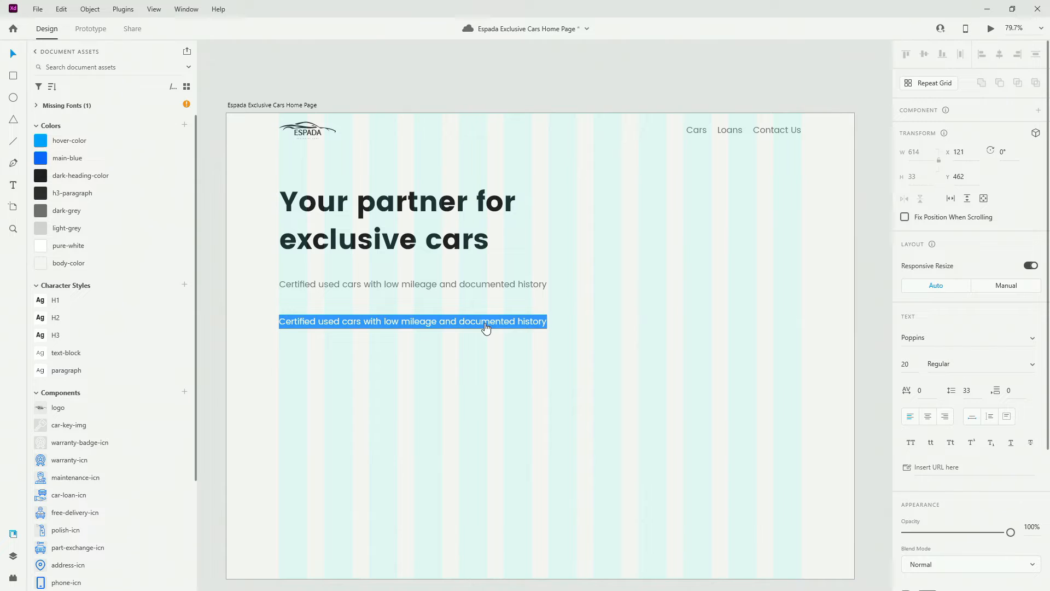
text(E)
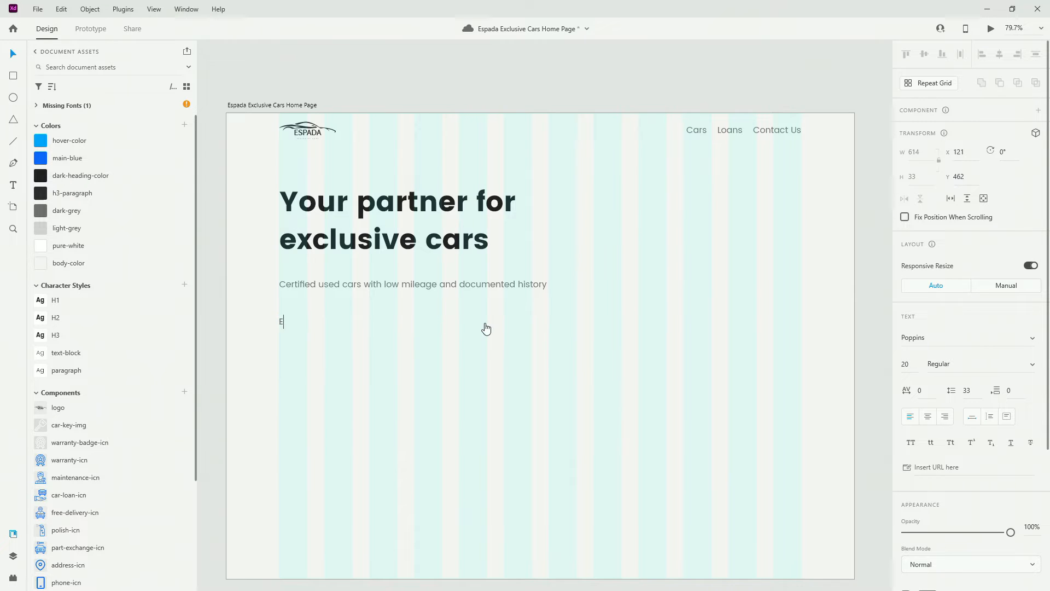
text(xplore Our Cars)
key(Escape)
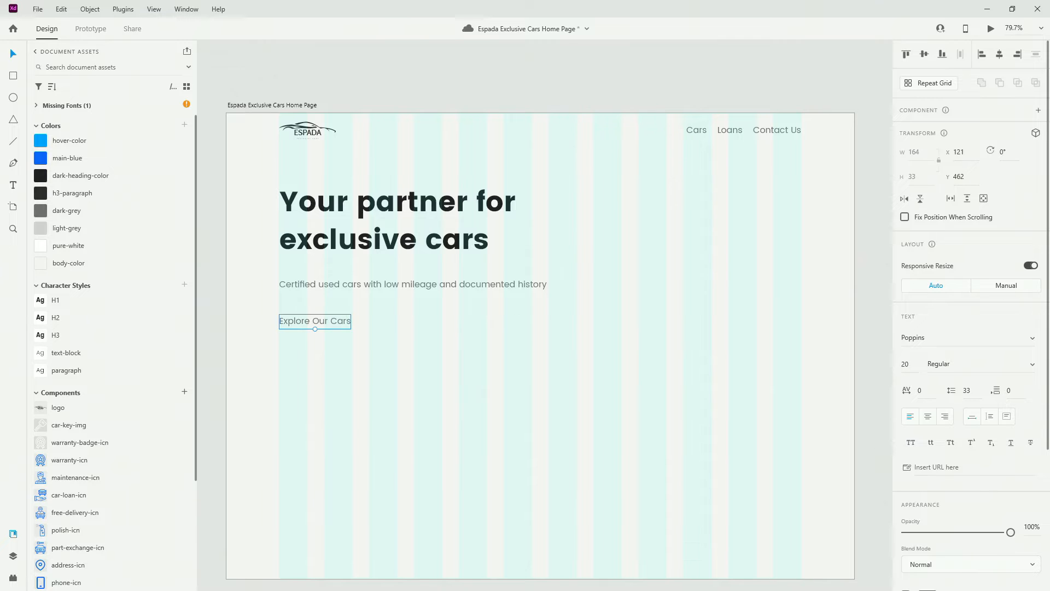
Draw a main-blue rectangle behind the text: radius 8, no border, height 65
click(13, 76)
mouse_move(279, 308)
mouse_down()
mouse_move(369, 319)
mouse_move(398, 338)
mouse_up()
click(952, 404)
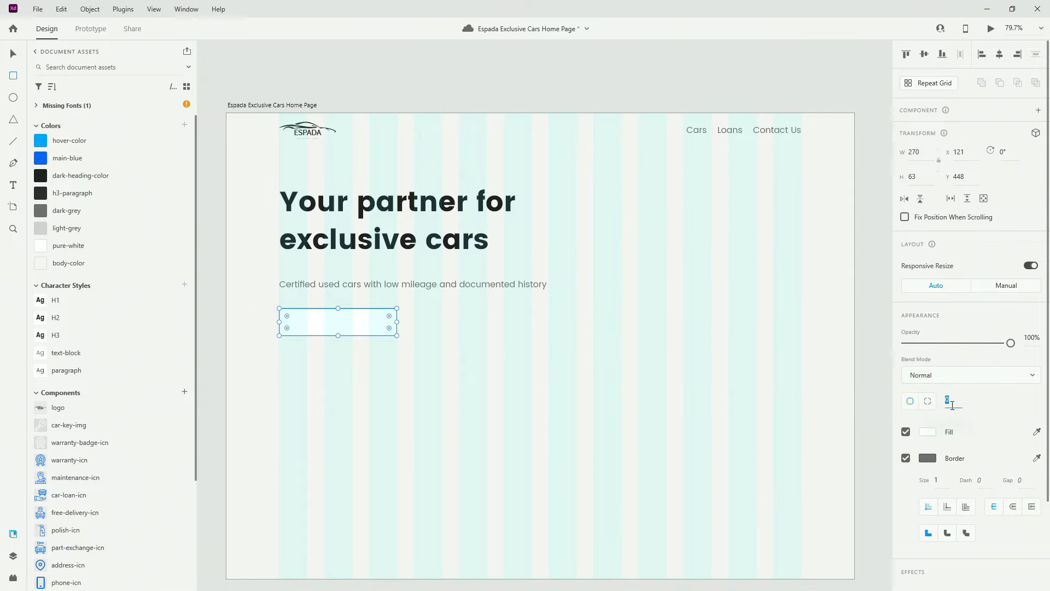
text(8)
key(Return)
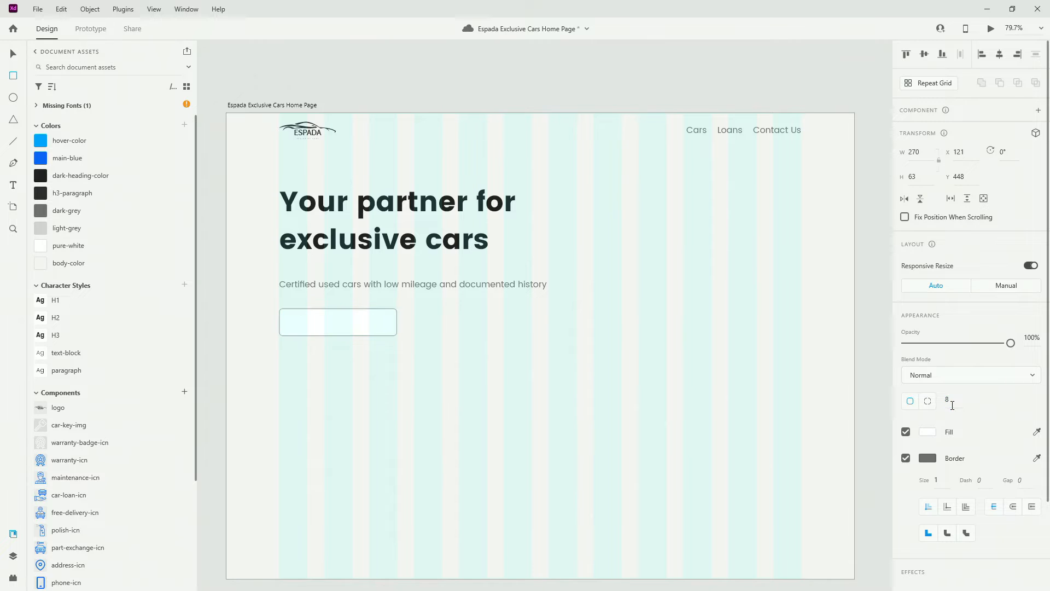
click(77, 157)
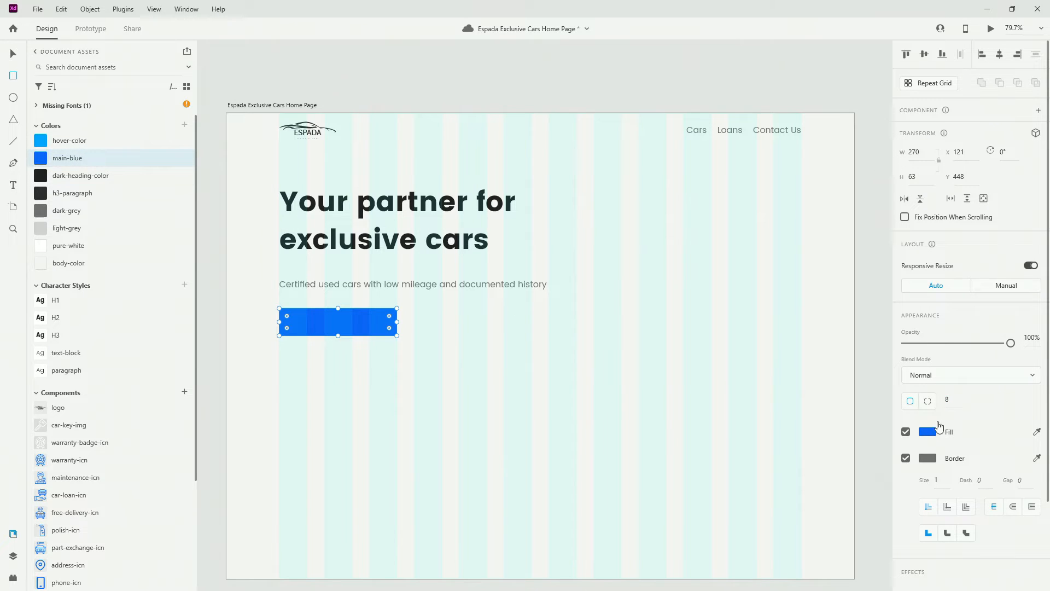
click(911, 457)
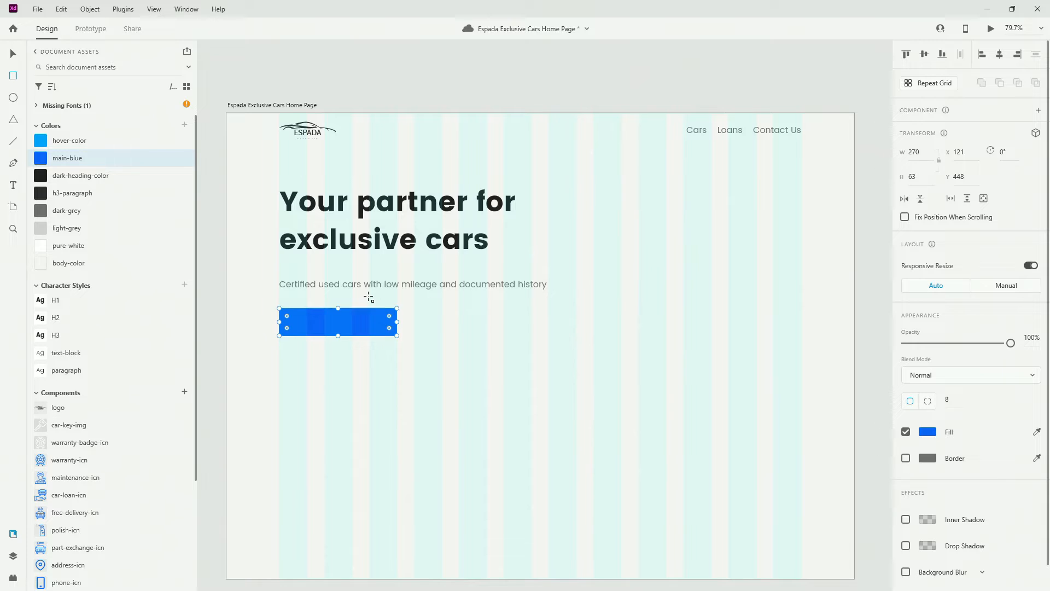
right_click(376, 314)
click(402, 297)
click(920, 177)
text(65)
key(Return)
Make the button text pure-white, centre it on the rectangle, and group them
key(v)
click(334, 322)
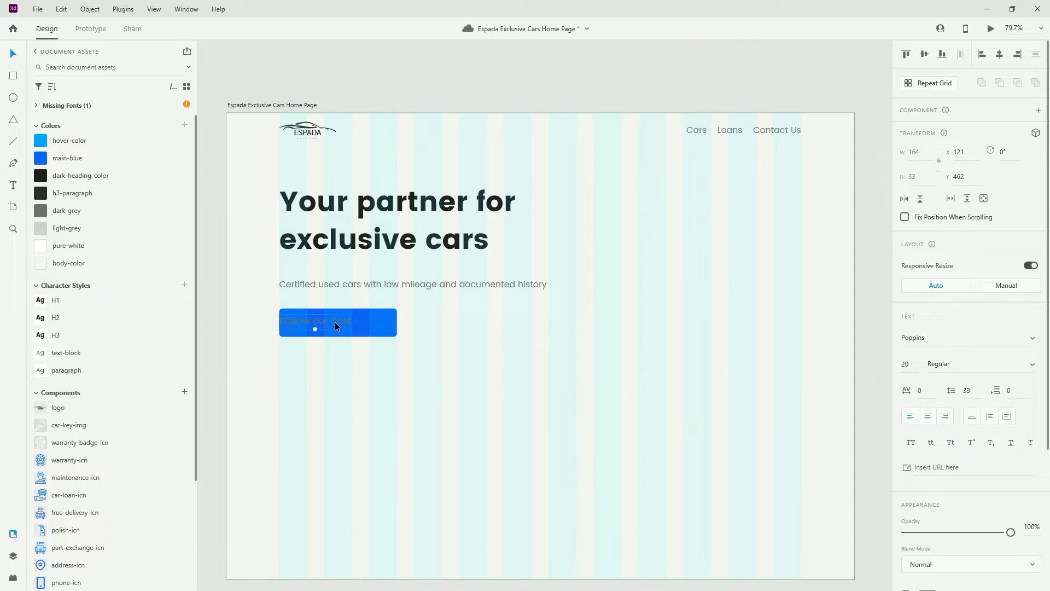
click(107, 244)
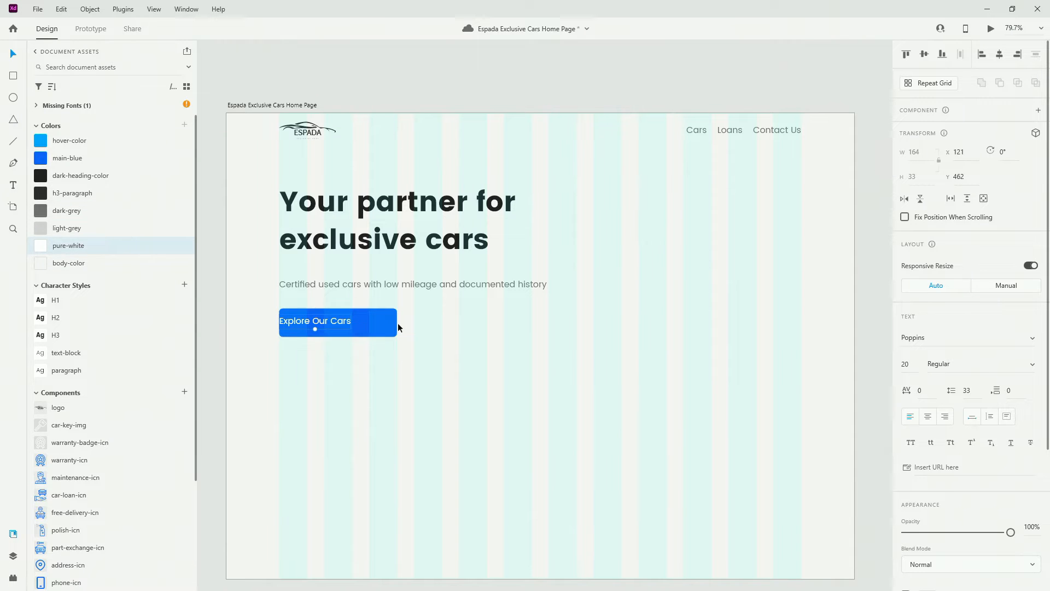
shift+click(362, 321)
click(1000, 55)
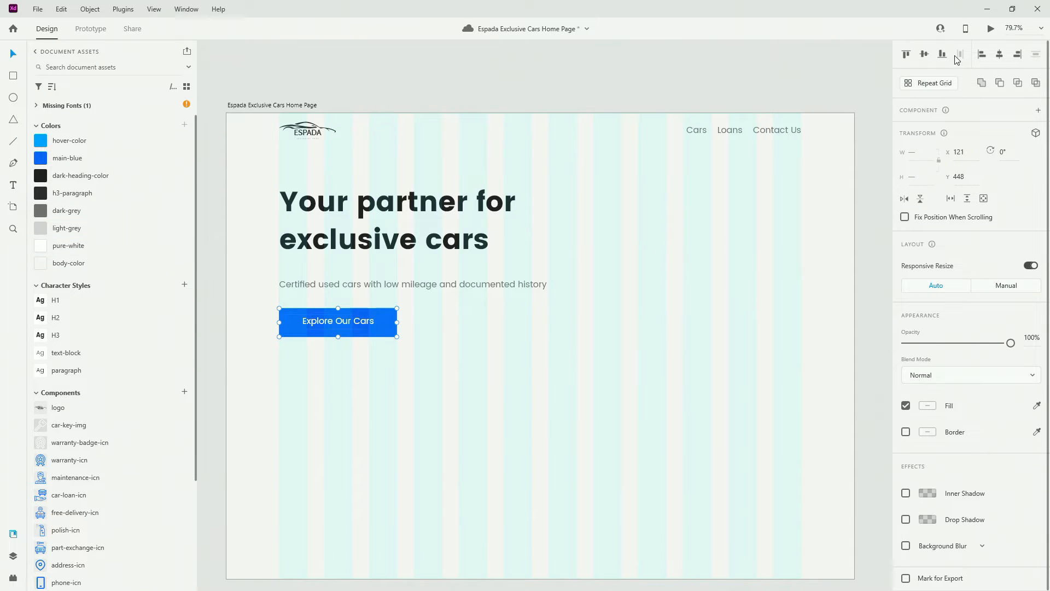
click(924, 55)
click(487, 332)
click(352, 327)
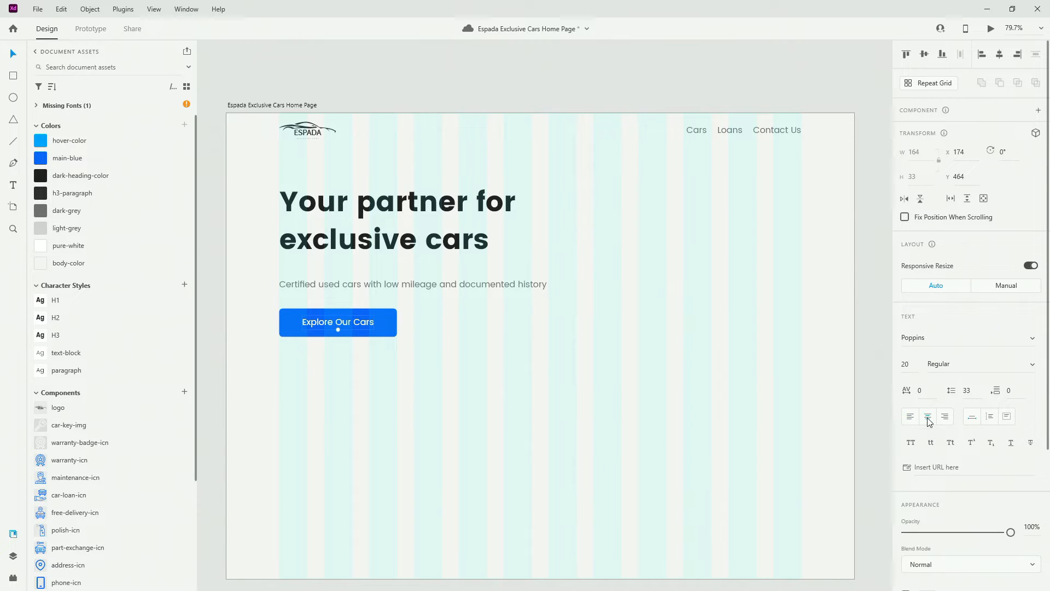
shift+click(381, 322)
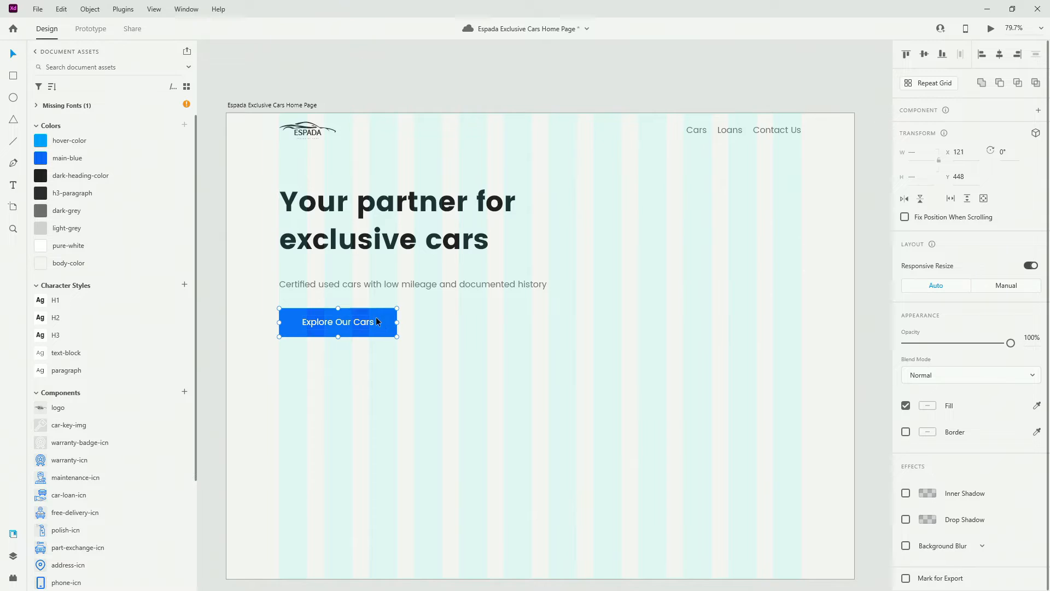
key(ctrl+g)
click(14, 556)
Rename the button group 'main-btn' and reorder headline, subtitle and button layers
drag(62, 94, 62, 143)
double_click(59, 145)
text(mai)
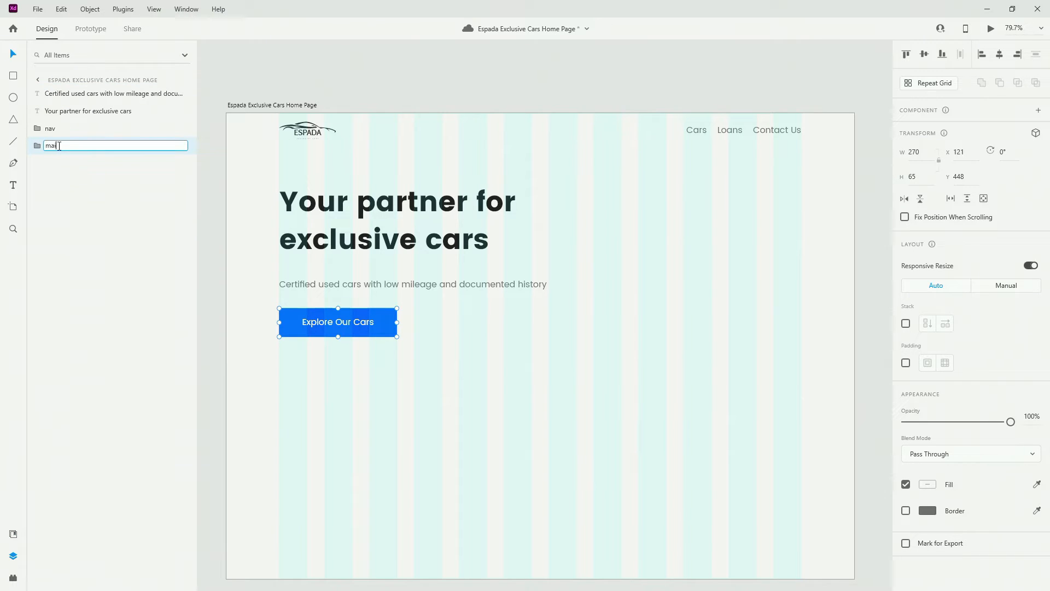
text(n-btn)
key(Return)
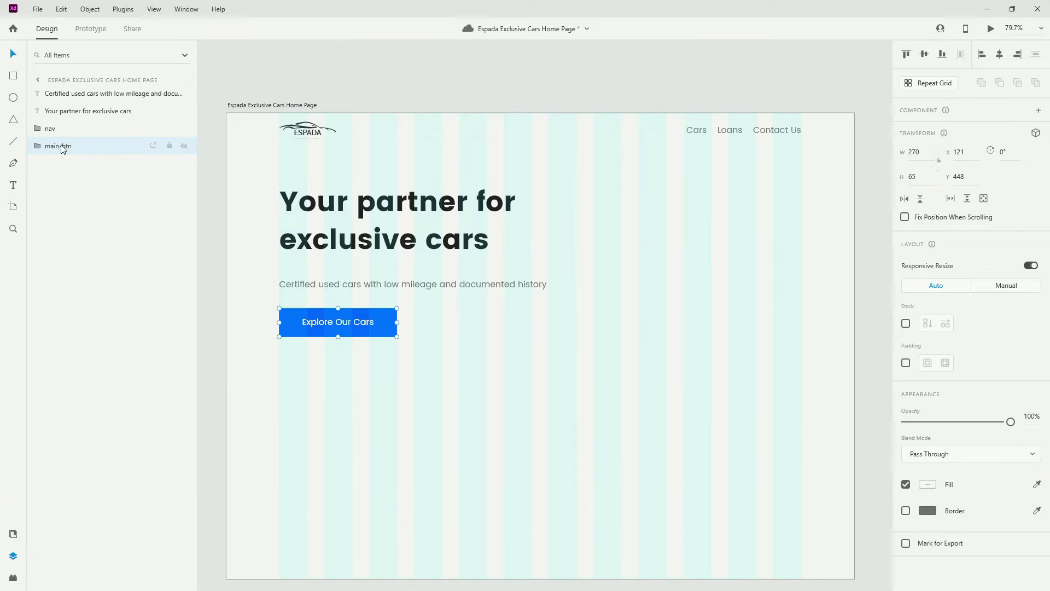
drag(75, 112, 83, 136)
drag(90, 94, 88, 137)
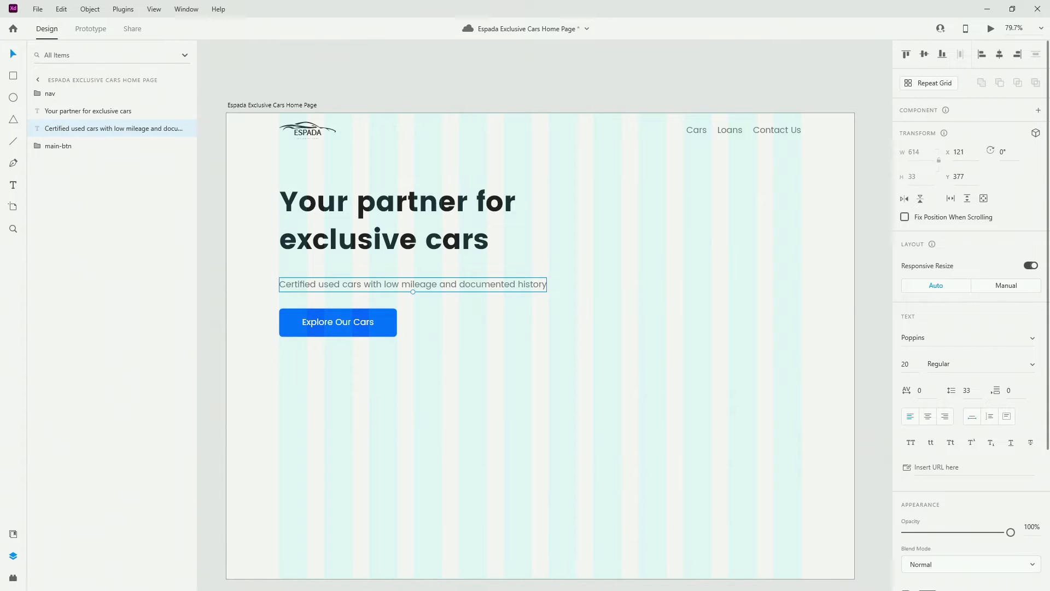
Nudge the button up closer under the subtitle
key(alt)
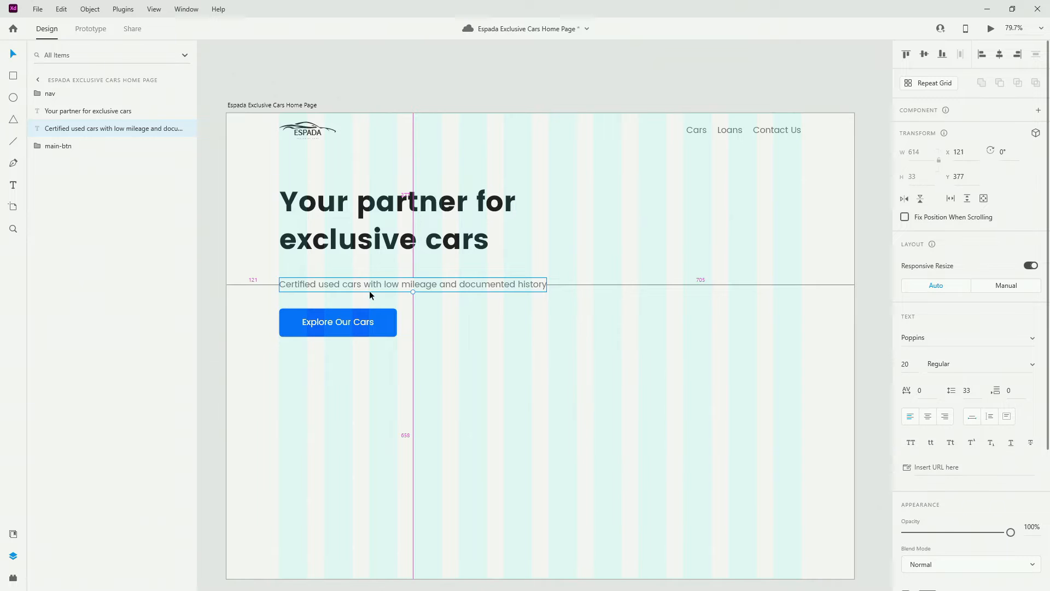
click(363, 312)
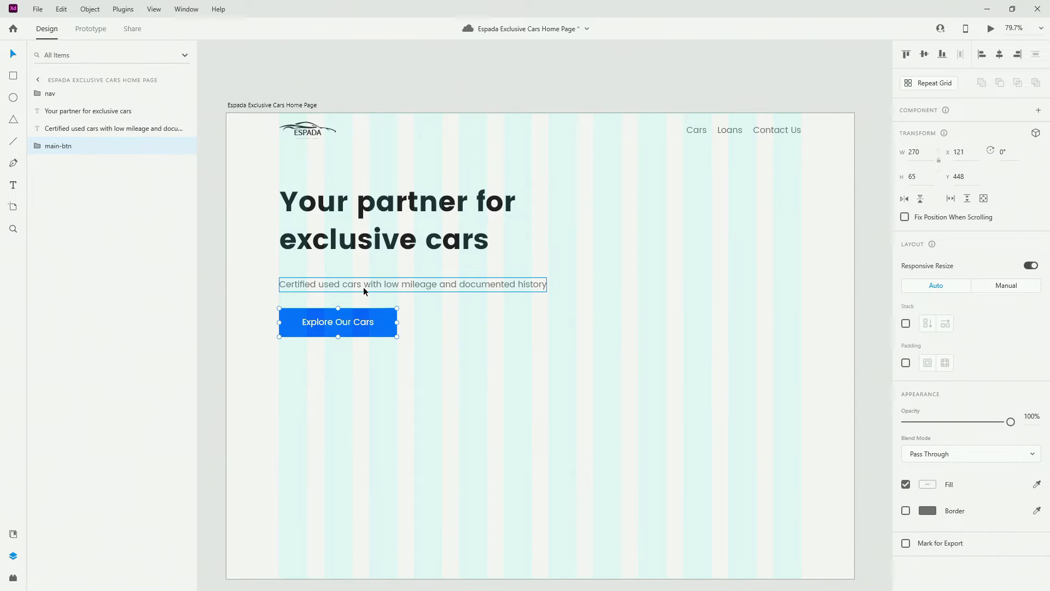
key(Up)
key(Up)
key(Up)
key(Up)
key(Up)
key(Up)
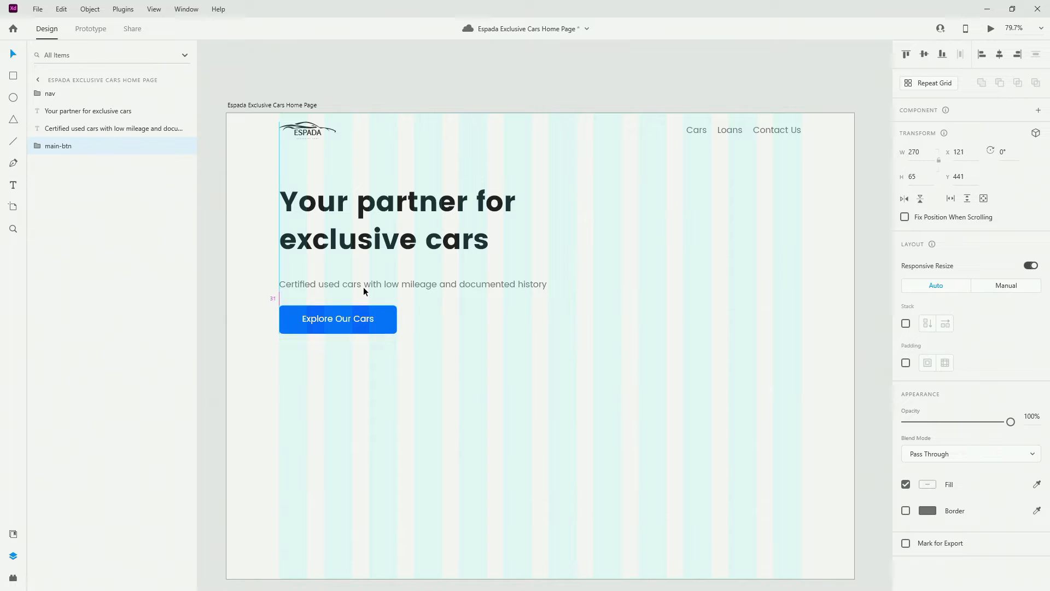
click(363, 286)
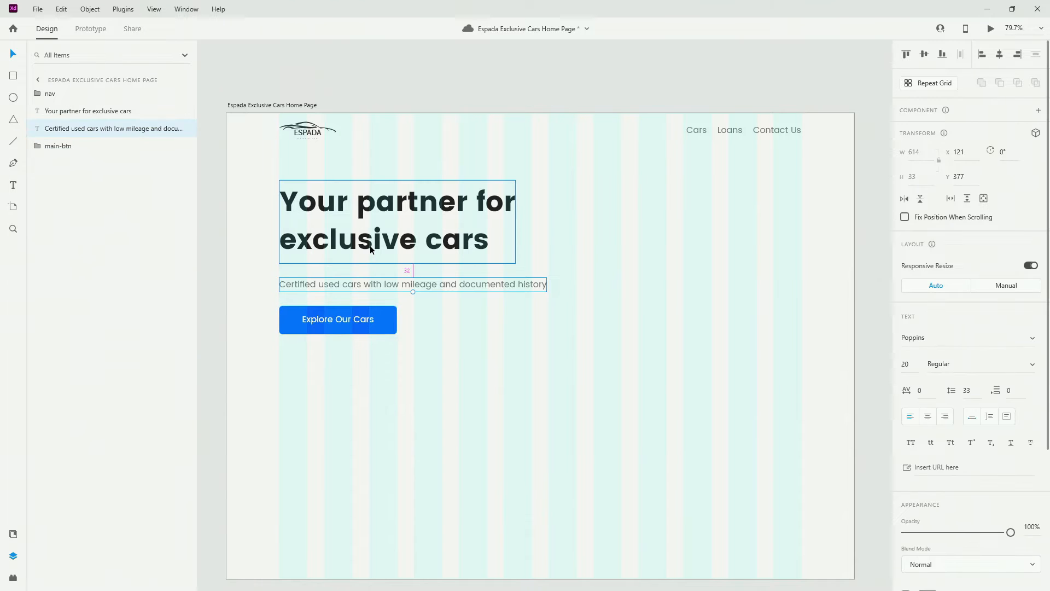
Group headline, subtitle and button as 'hero-text'
drag(556, 441, 340, 190)
key(ctrl+g)
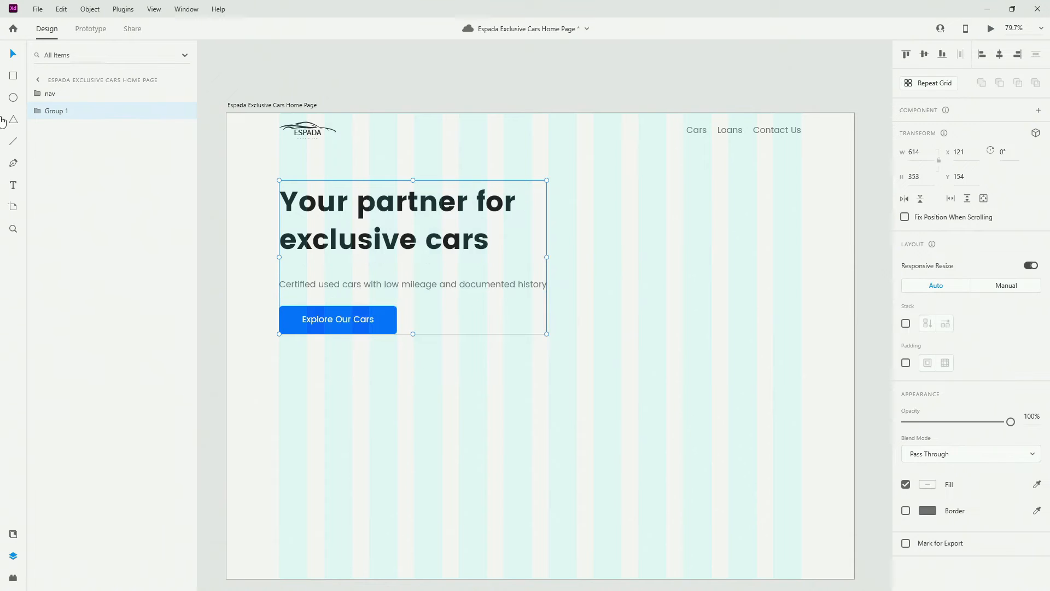
double_click(69, 114)
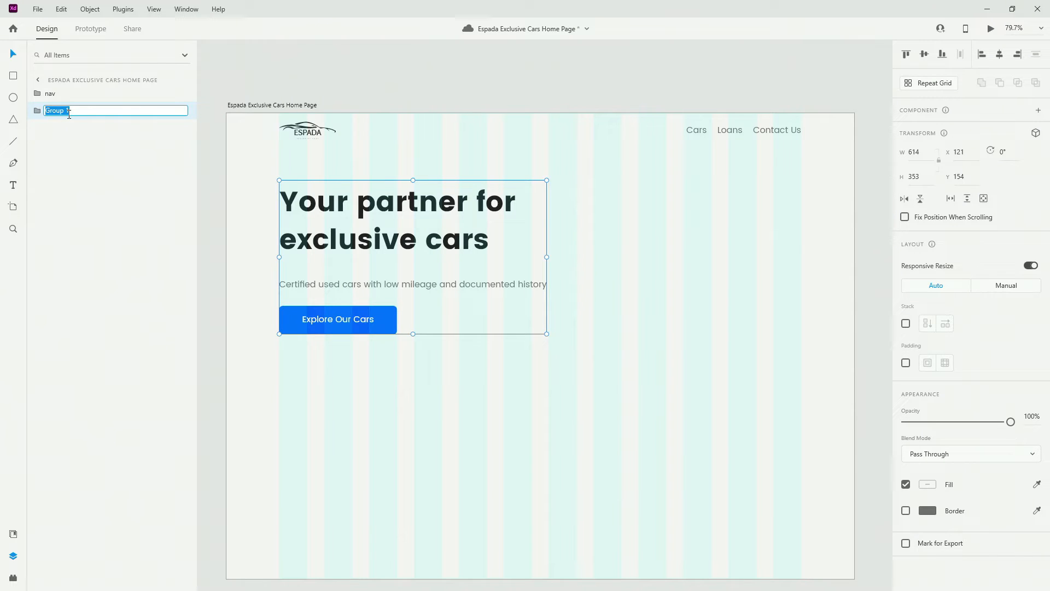
text(hero-text)
key(Return)
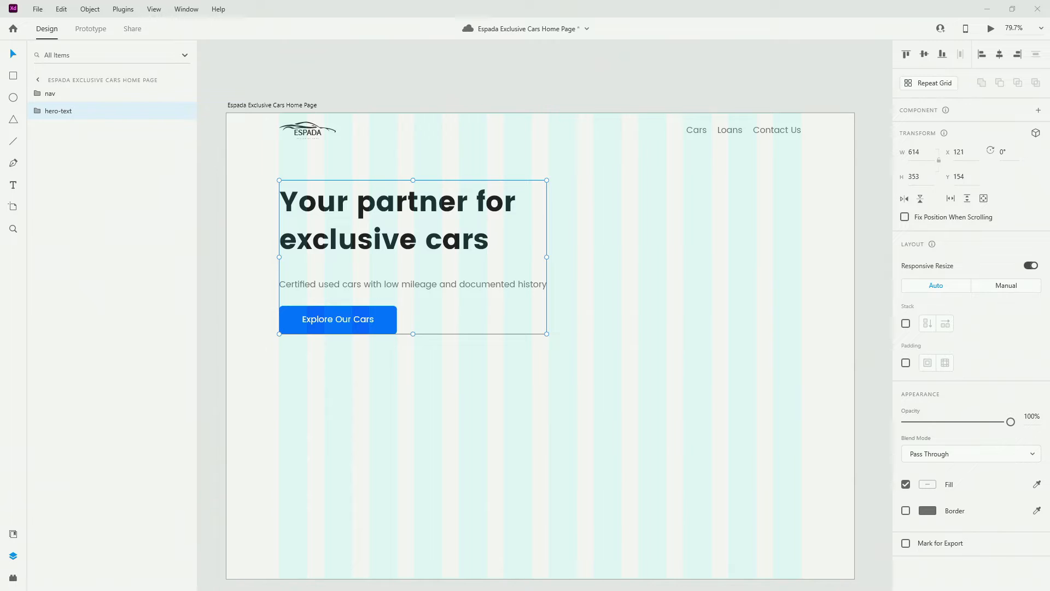
Draw a large circle right of the hero text filled with light grey
click(13, 97)
mouse_move(638, 216)
mouse_down()
mouse_move(826, 347)
mouse_move(843, 377)
mouse_up()
click(13, 539)
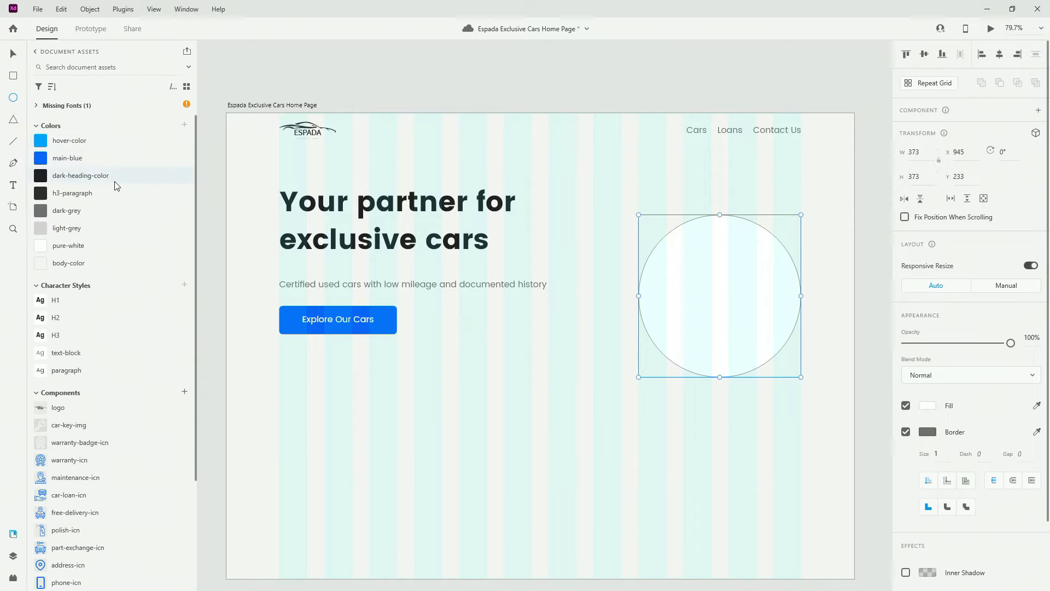
click(100, 228)
click(13, 556)
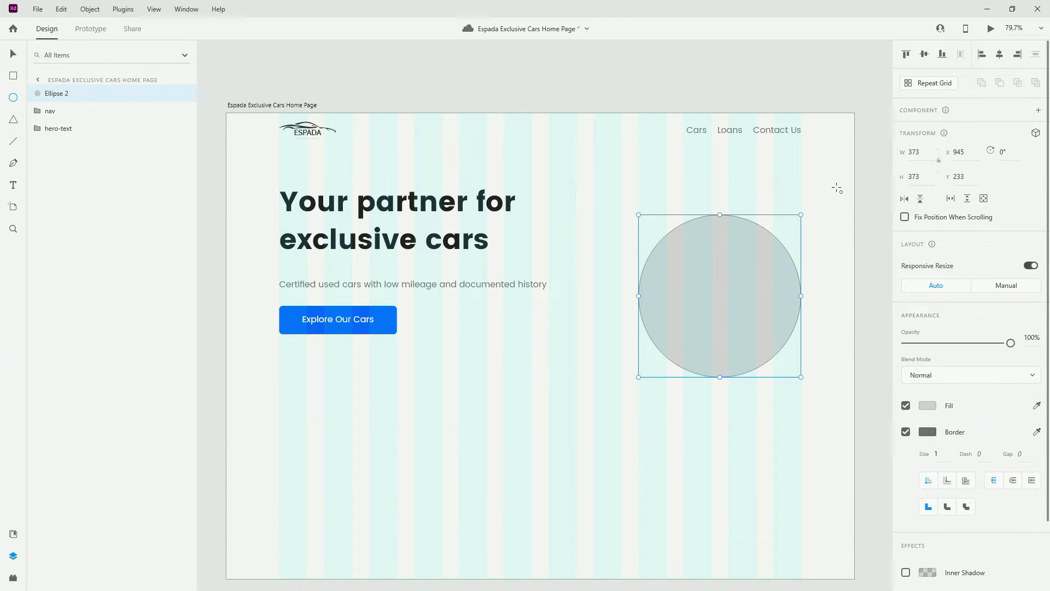
Size the circle to 388×388, remove its outline, and move it higher
click(917, 153)
text(388)
key(Tab)
text(88)
key(ctrl+a)
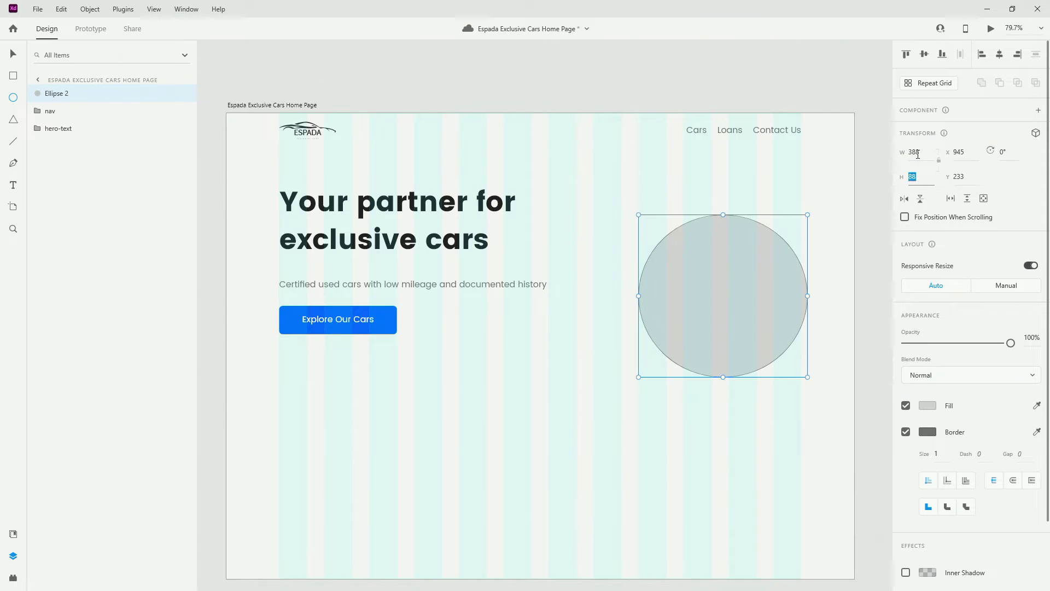
text(388)
key(Return)
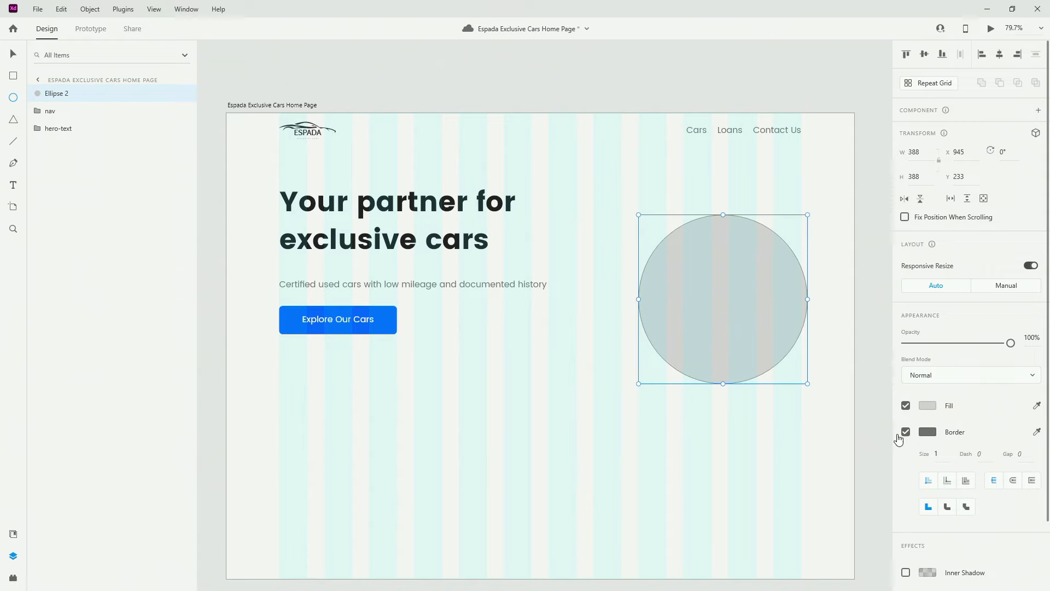
click(906, 431)
drag(766, 299, 769, 261)
Align hero-text with the circle, 100 below nav, and place the circle layer between them
shift+click(452, 252)
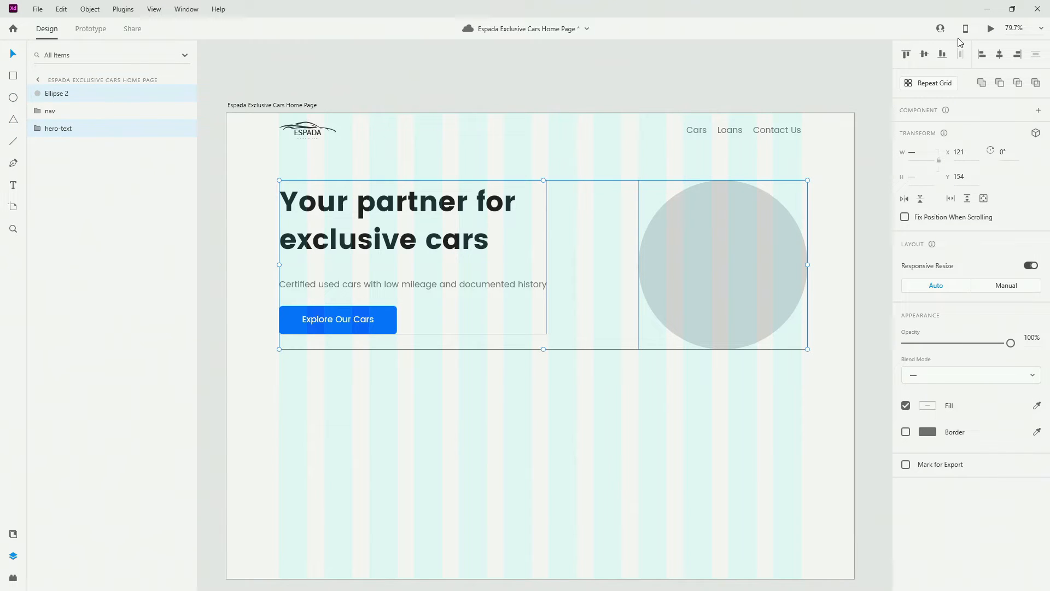
click(923, 55)
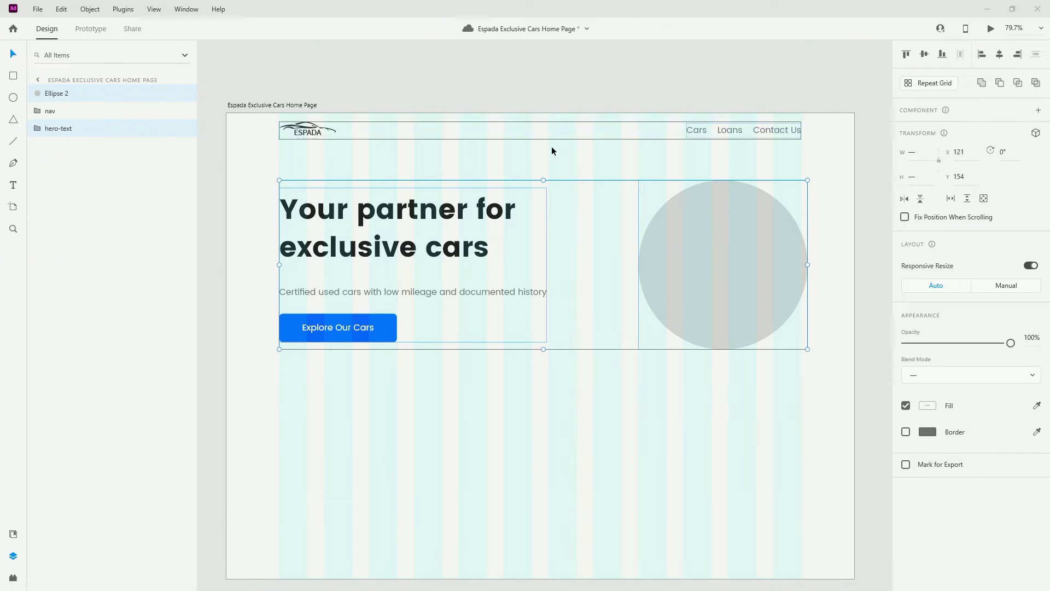
key(alt)
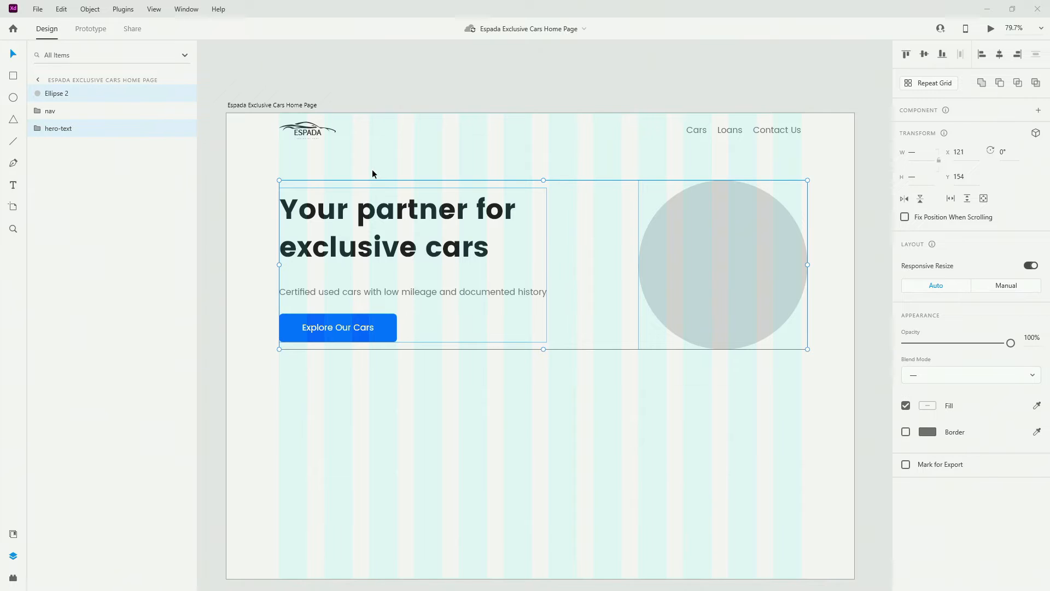
key(shift+Down)
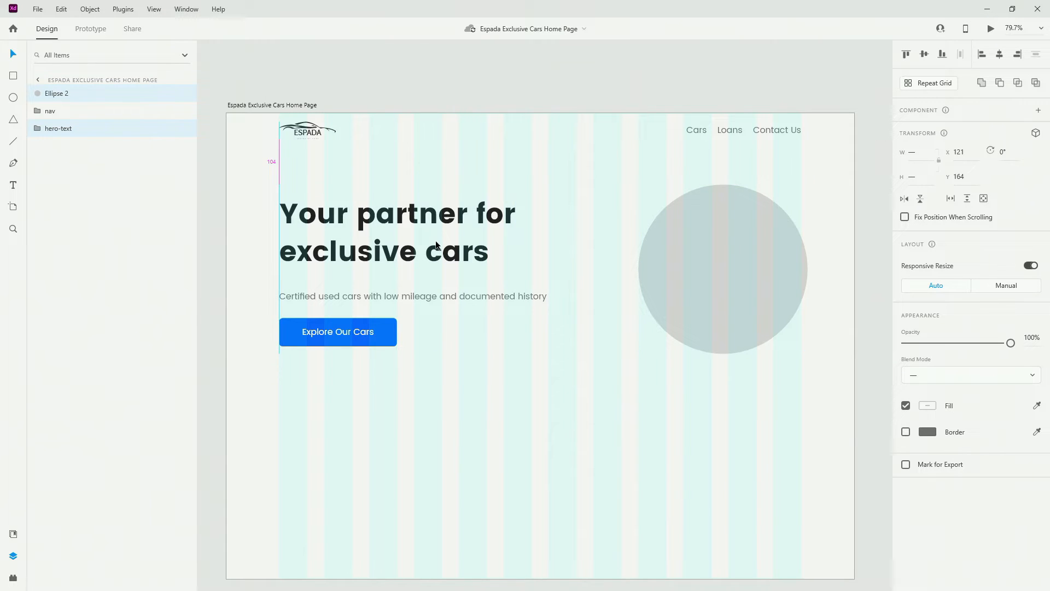
key(Up)
key(Up)
key(Up)
key(Up)
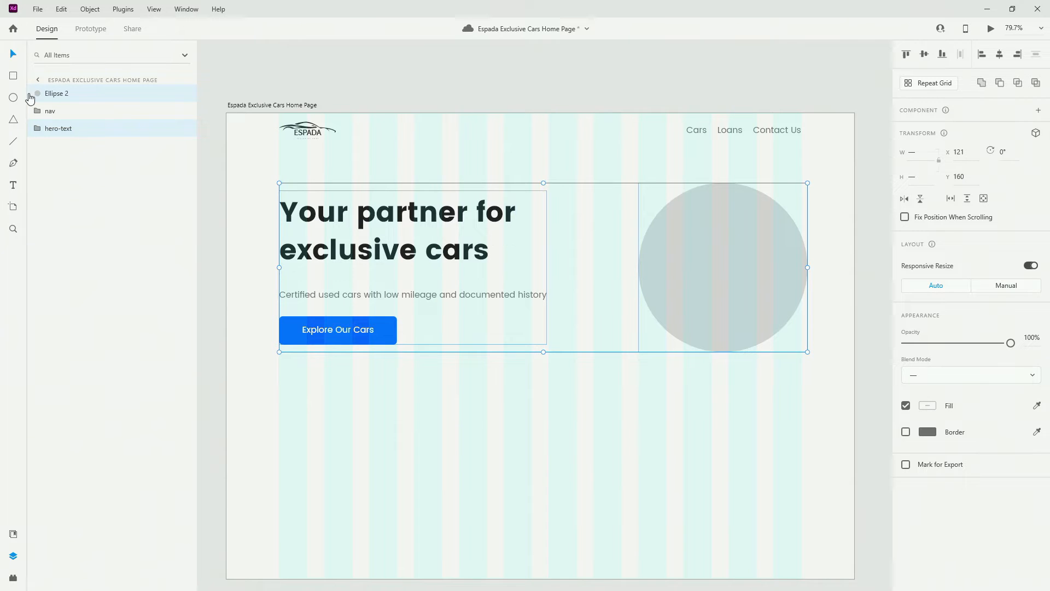
drag(62, 98, 81, 120)
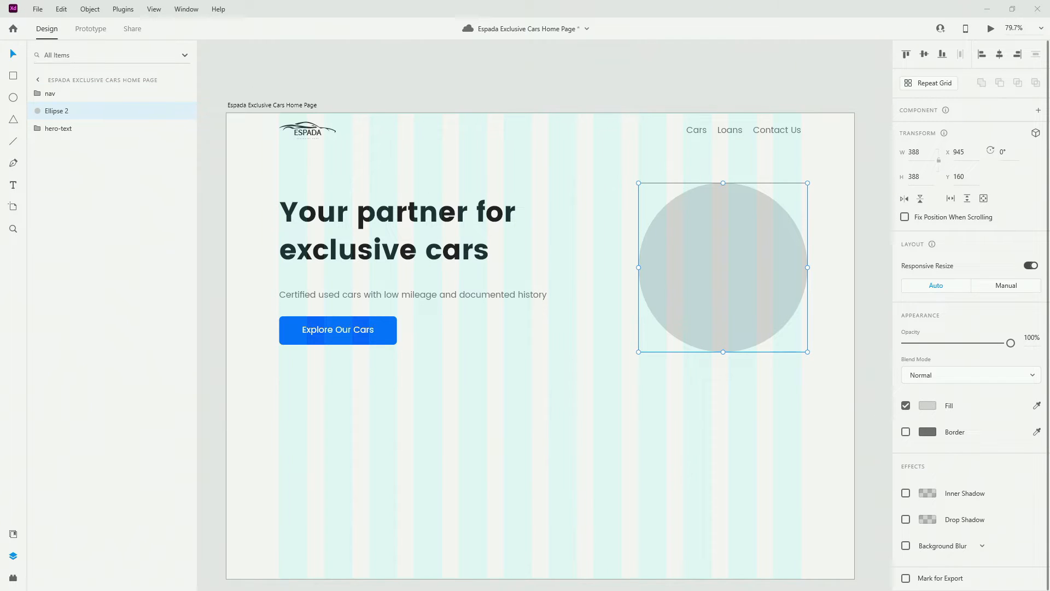
Rename the circle layer hero-img-circle and move it below hero-text in the layer order
double_click(56, 111)
text(hero-img-circle)
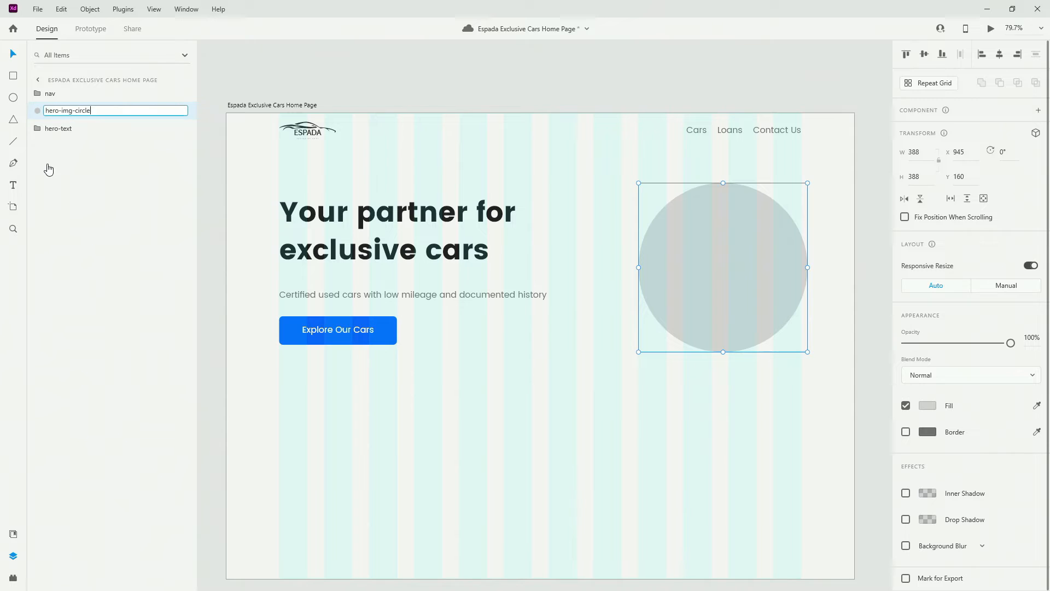
key(Return)
drag(95, 111, 92, 149)
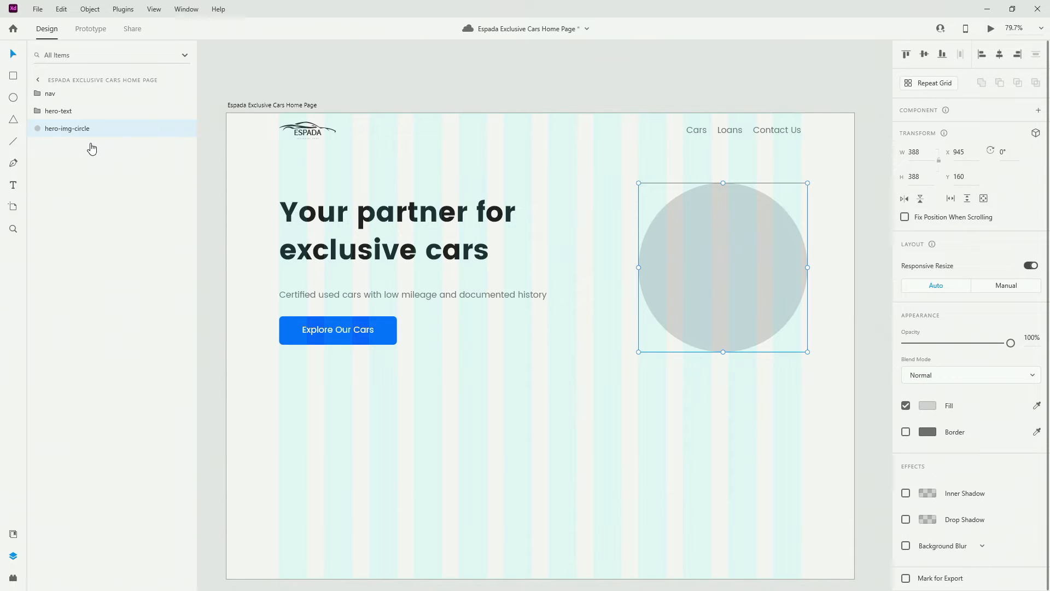
Duplicate hero-img-circle, name the copy 'mask', and hide it
key(ctrl+d)
double_click(72, 131)
text(mask)
key(Return)
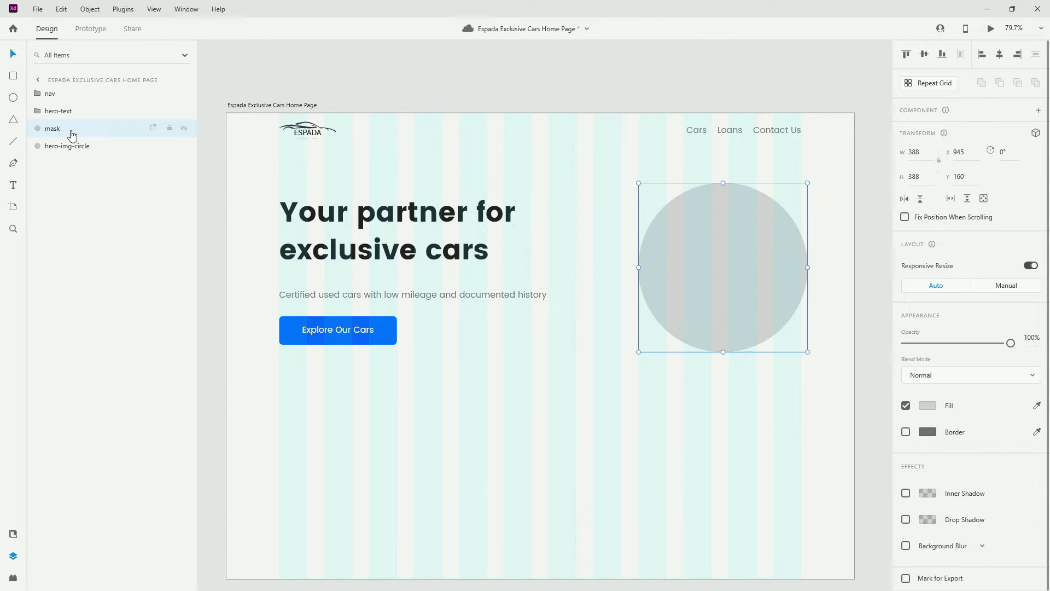
click(185, 130)
Place the white car photo over the circle beneath 'mask', unhide 'mask', and select both
drag(769, 218, 586, 90)
drag(741, 228, 735, 263)
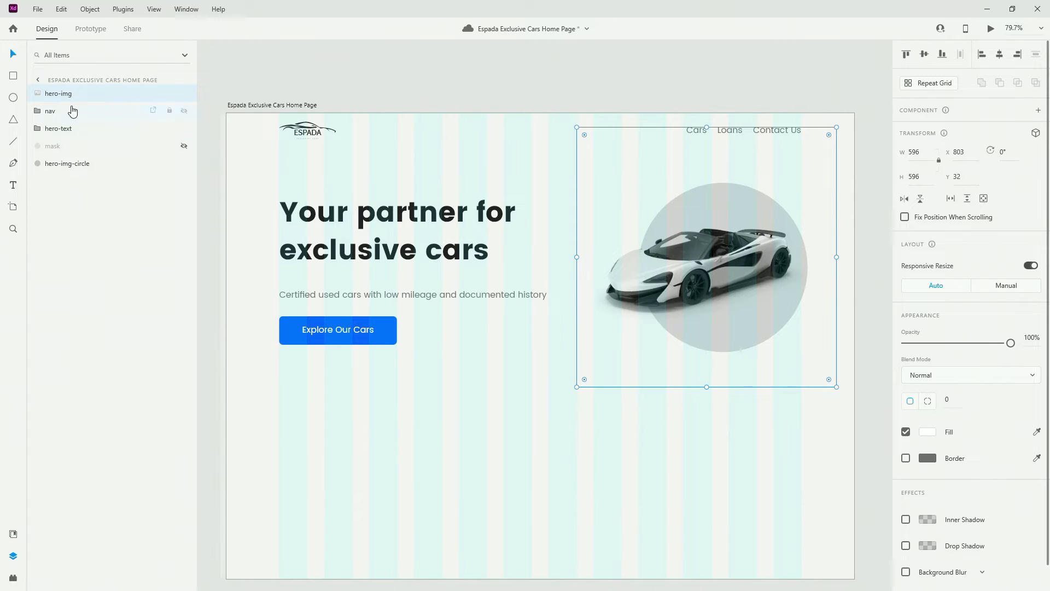
drag(74, 94, 83, 145)
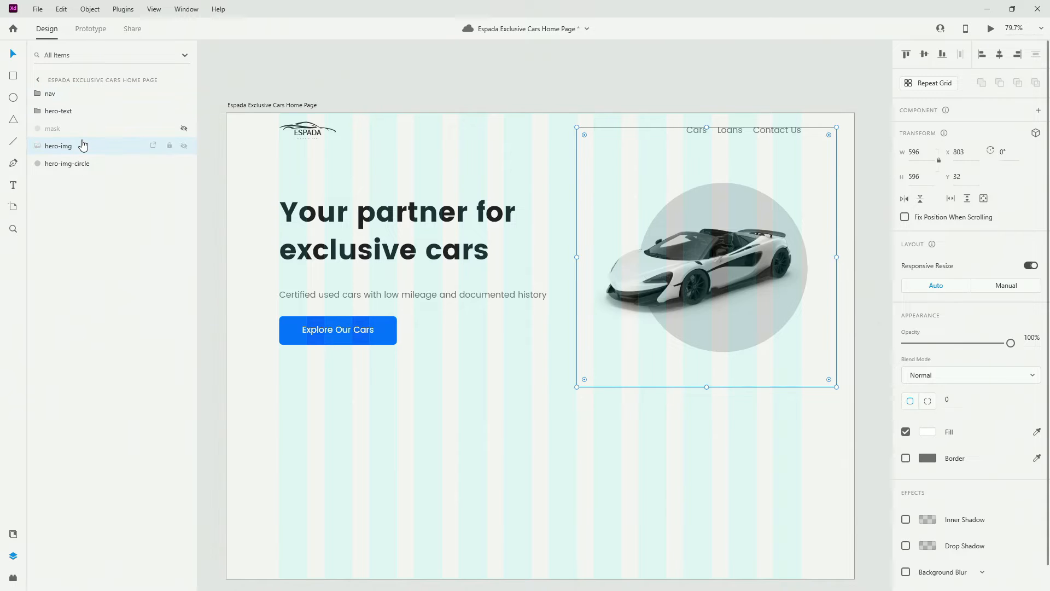
click(184, 128)
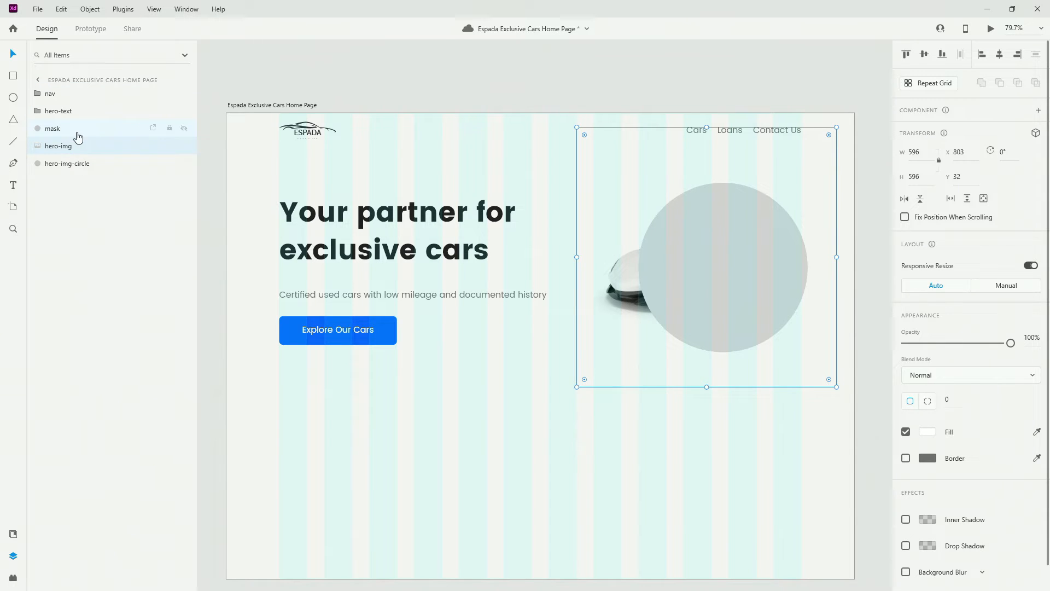
click(77, 131)
shift+click(80, 147)
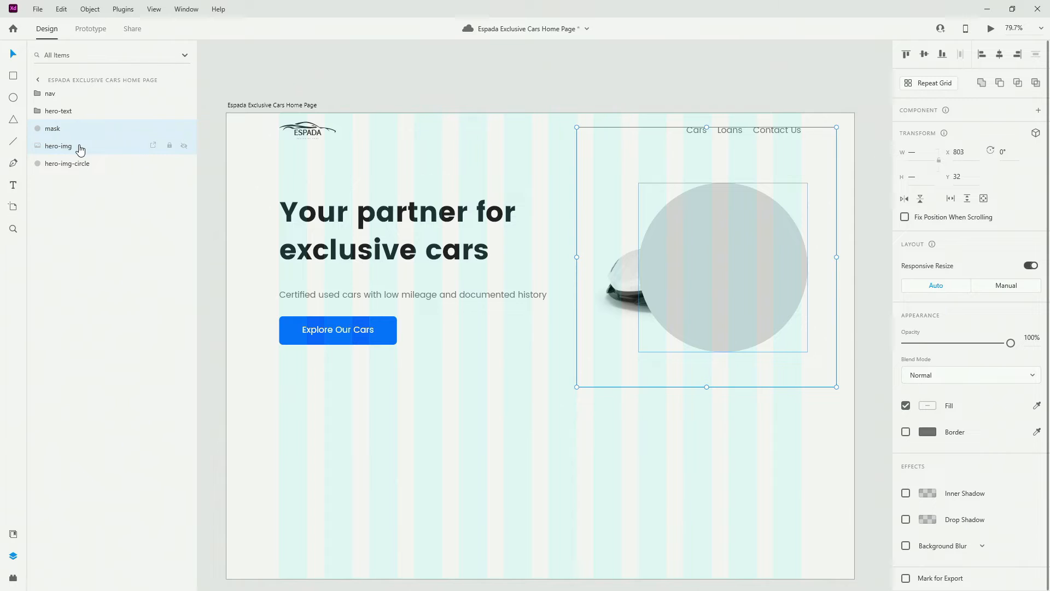
Clip the car photo inside the mask circle and name the mask group hero-img
key(ctrl+shift+m)
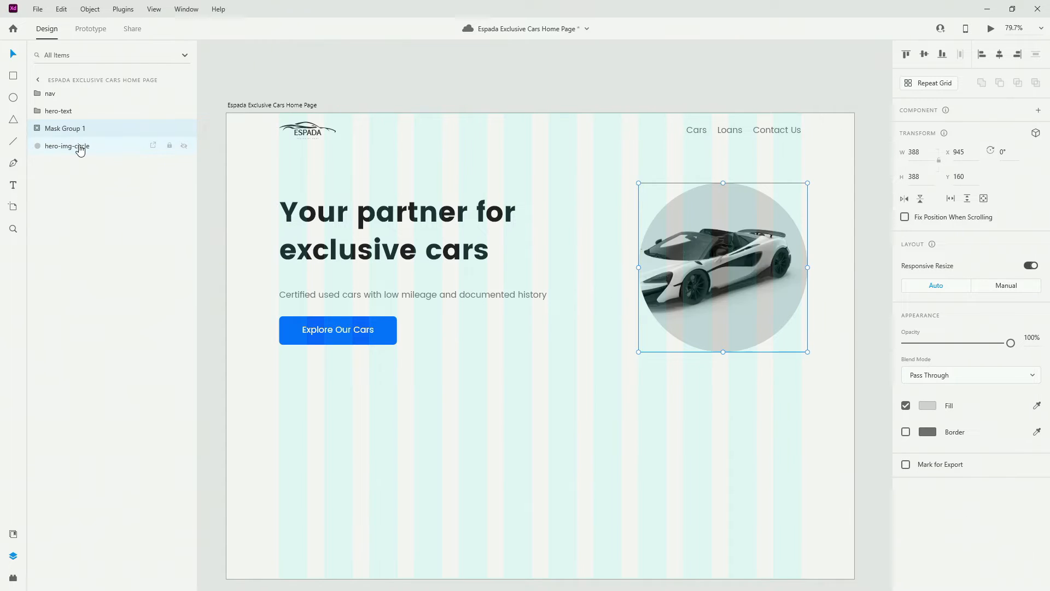
click(75, 129)
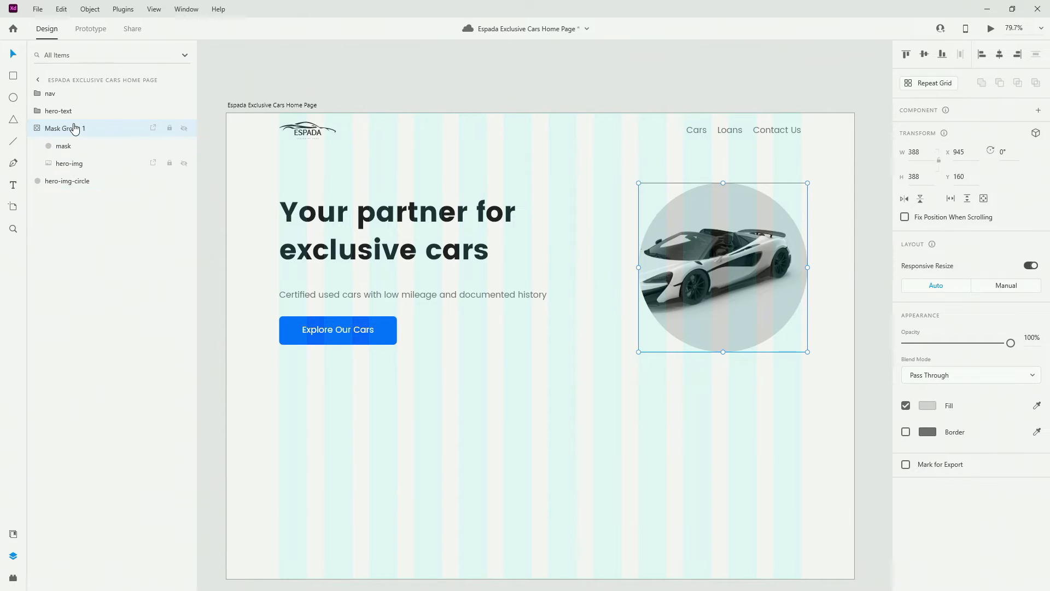
click(75, 129)
double_click(74, 129)
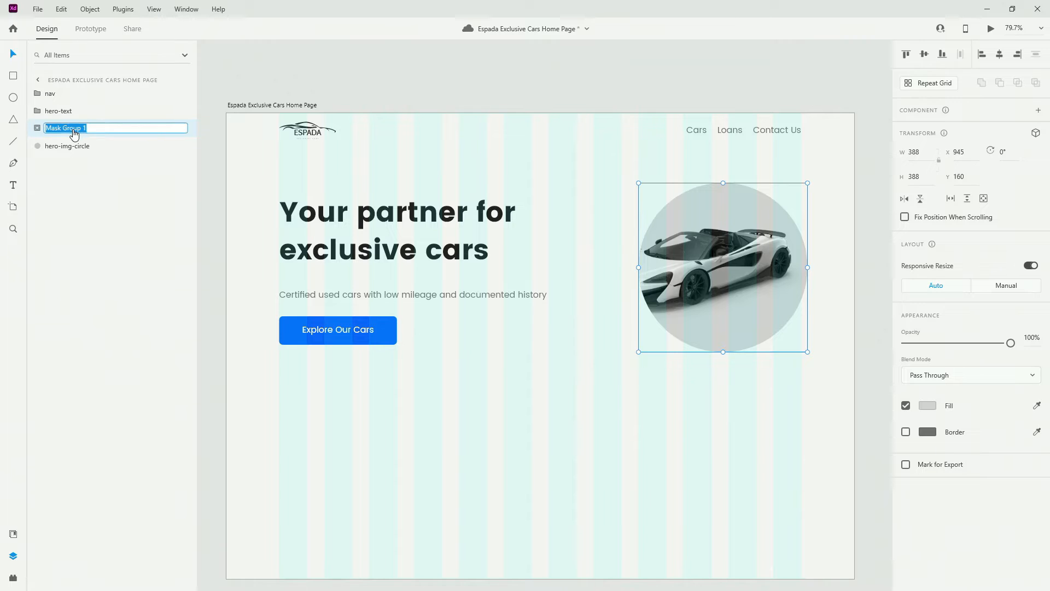
text(hero-img)
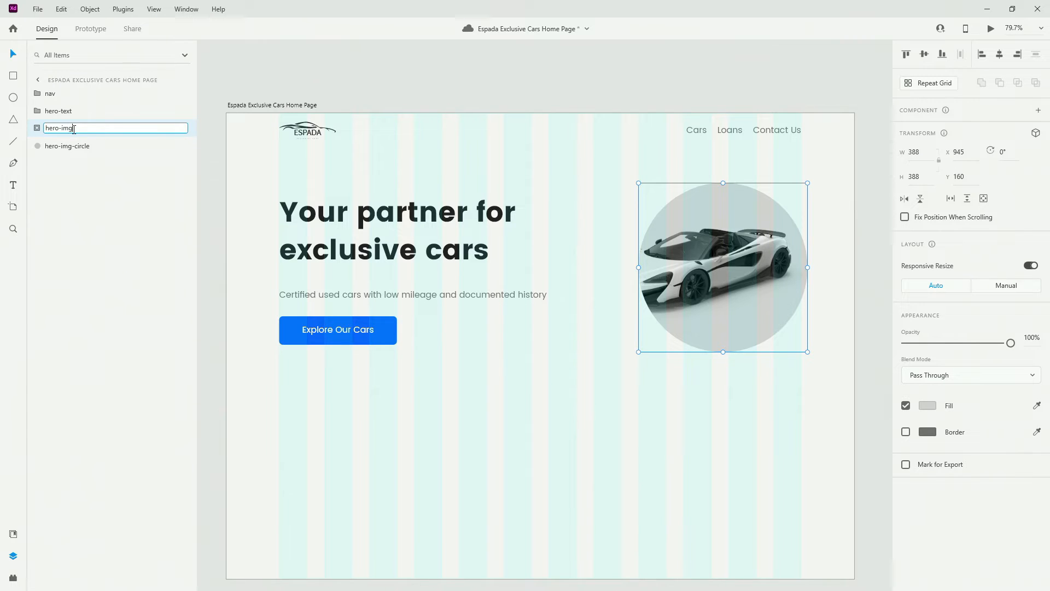
key(Return)
Stretch the mask ellipse leftward into a wider shape
click(37, 129)
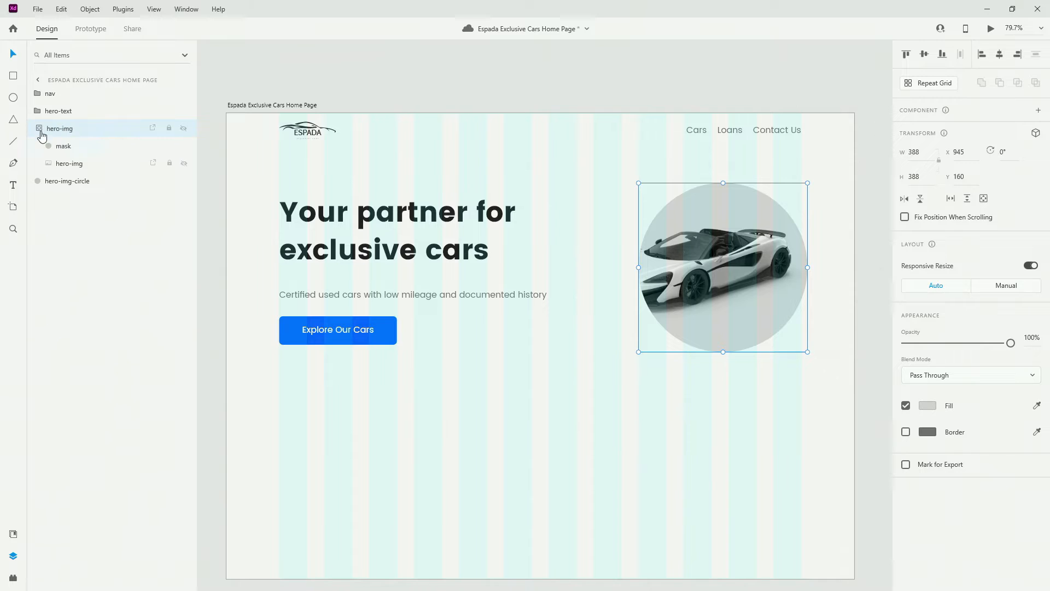
click(76, 146)
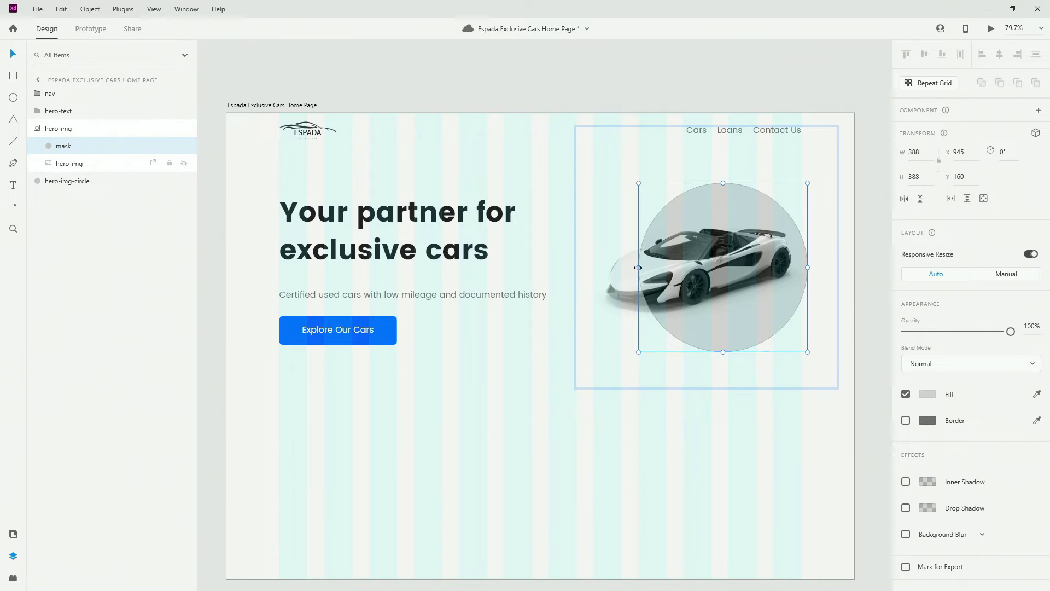
drag(638, 267, 571, 270)
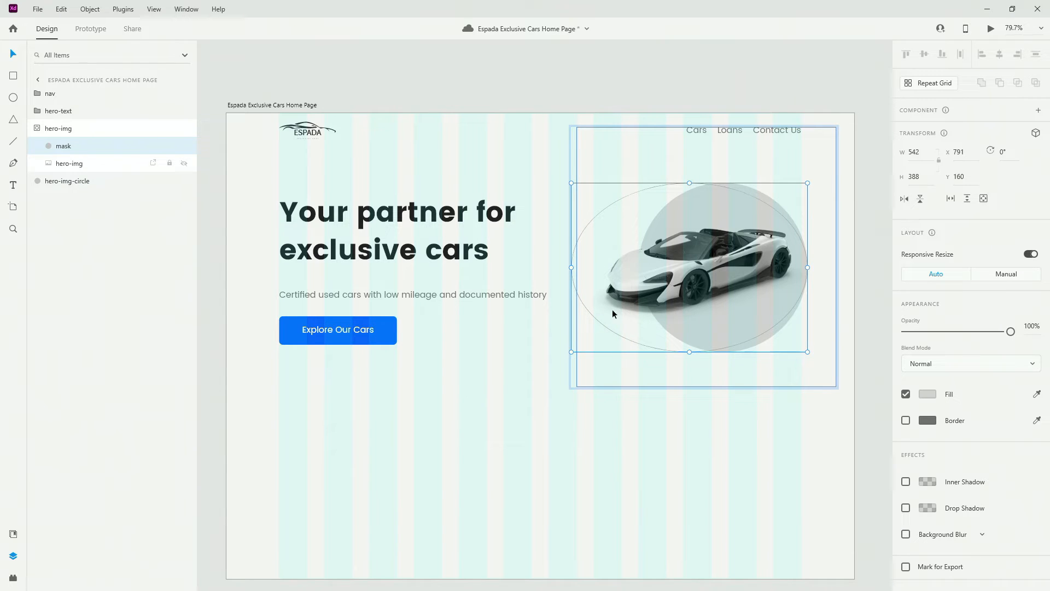
click(36, 129)
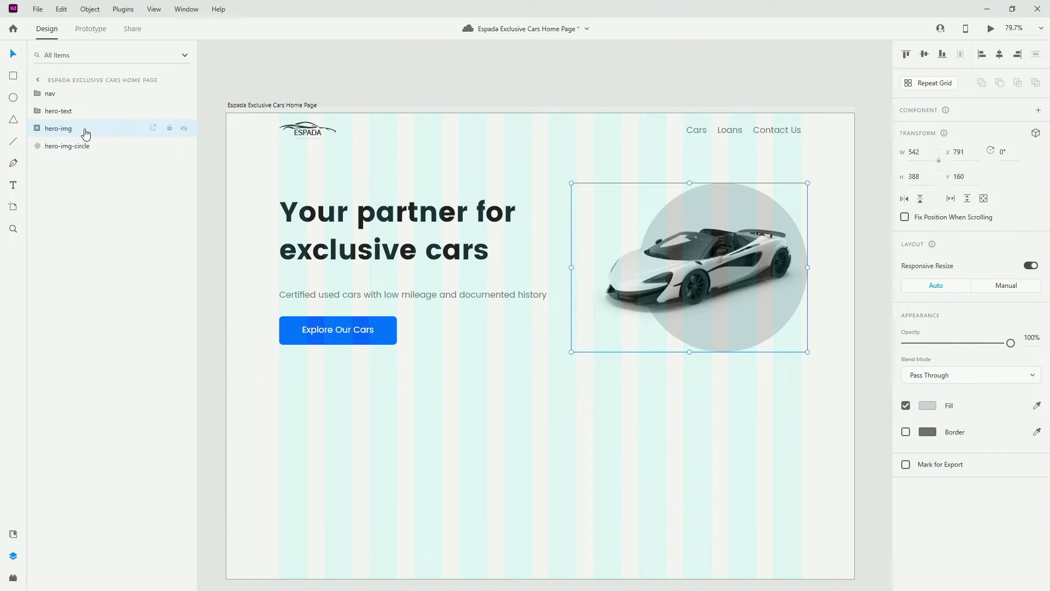
Release the mask, re-mask the photo together with hero-img-circle, and rename the group hero-iimg
key(ctrl+shift+m)
key(ctrl+shift+g)
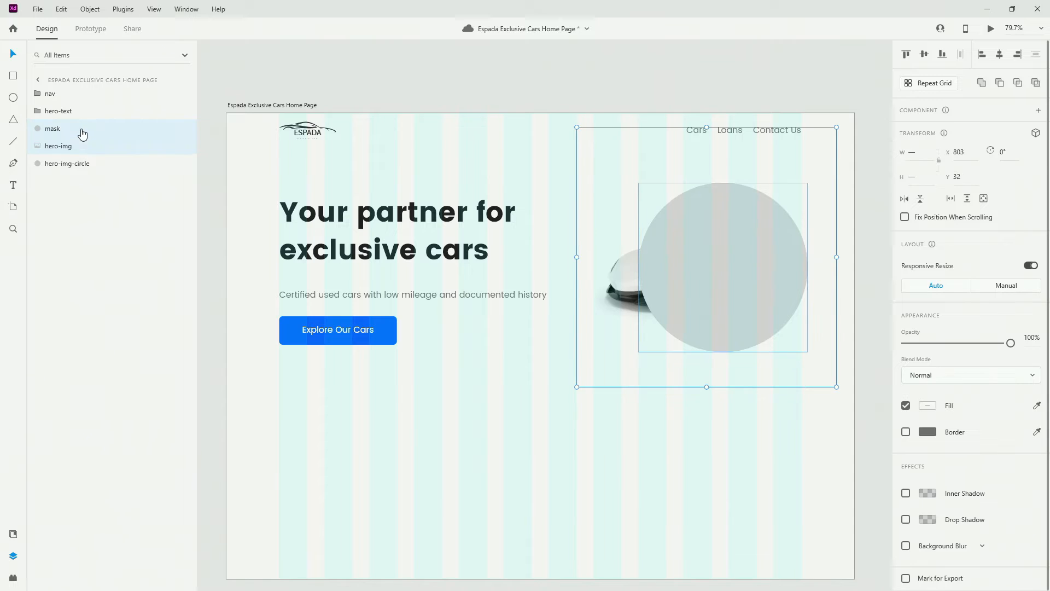
shift+click(71, 163)
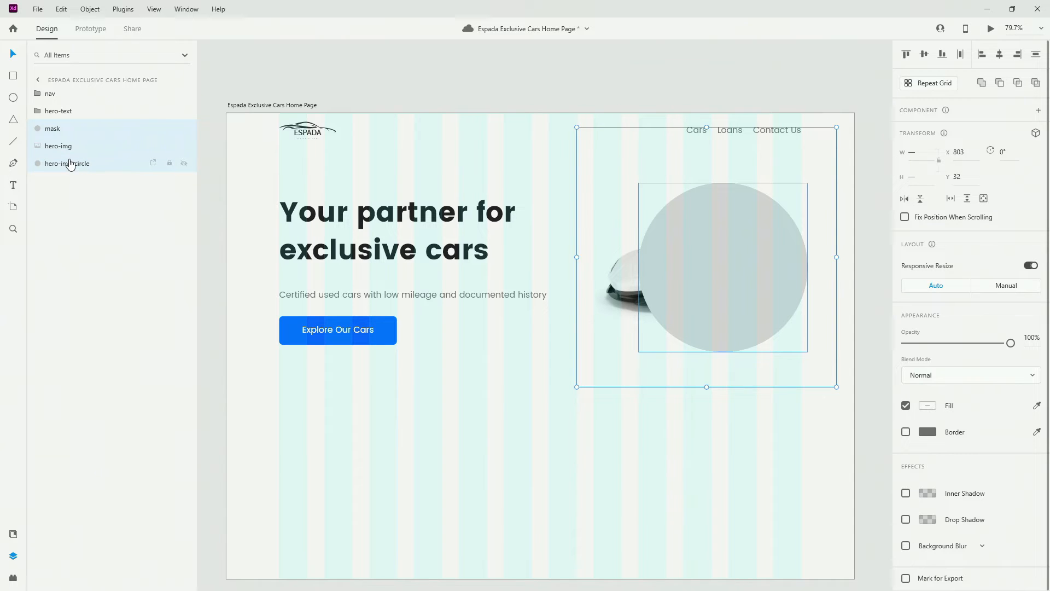
key(ctrl+shift+m)
double_click(52, 129)
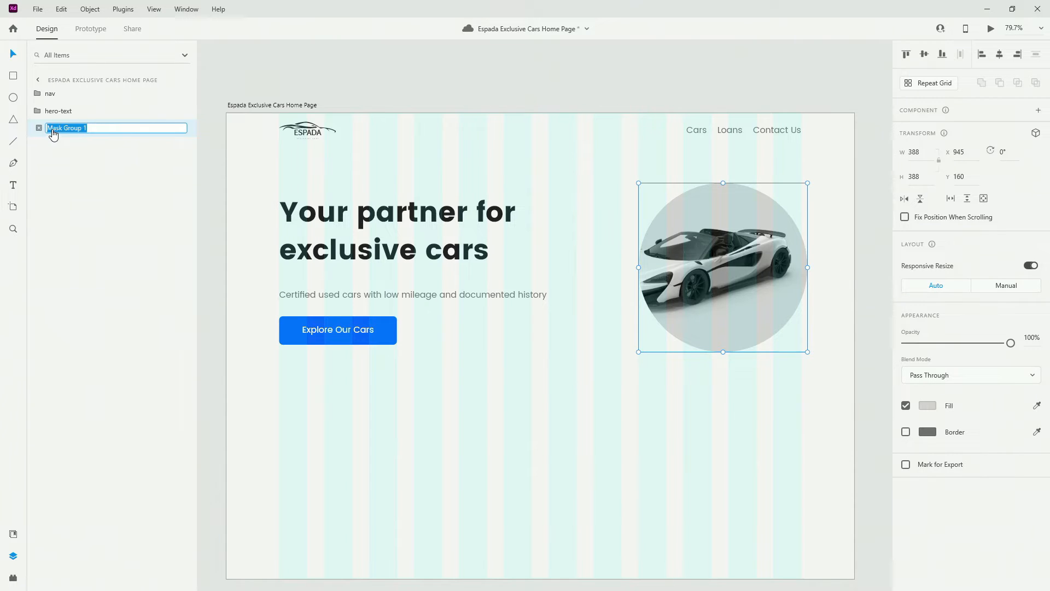
text(hero-im)
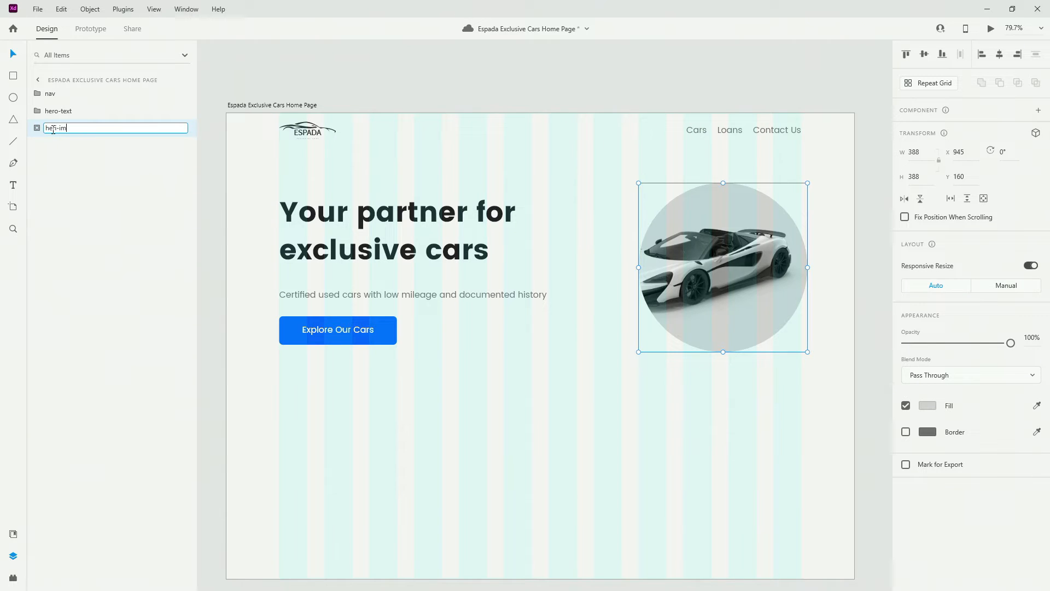
key(ctrl+a)
text(g)
key(Return)
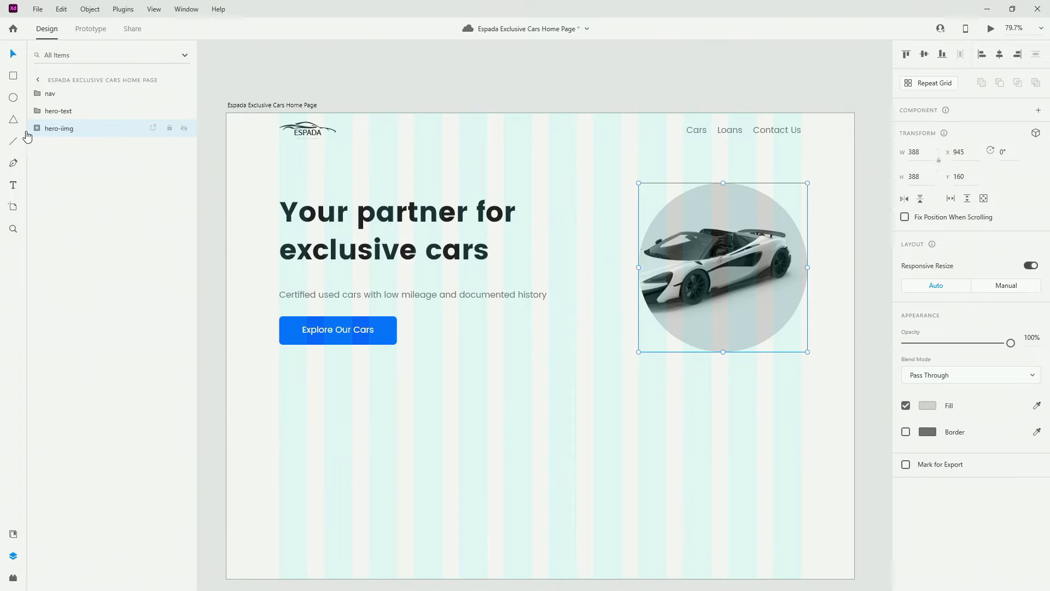
Resize the ellipse mask to 520 × 440 so it frames the car and grey circle
click(31, 128)
click(66, 153)
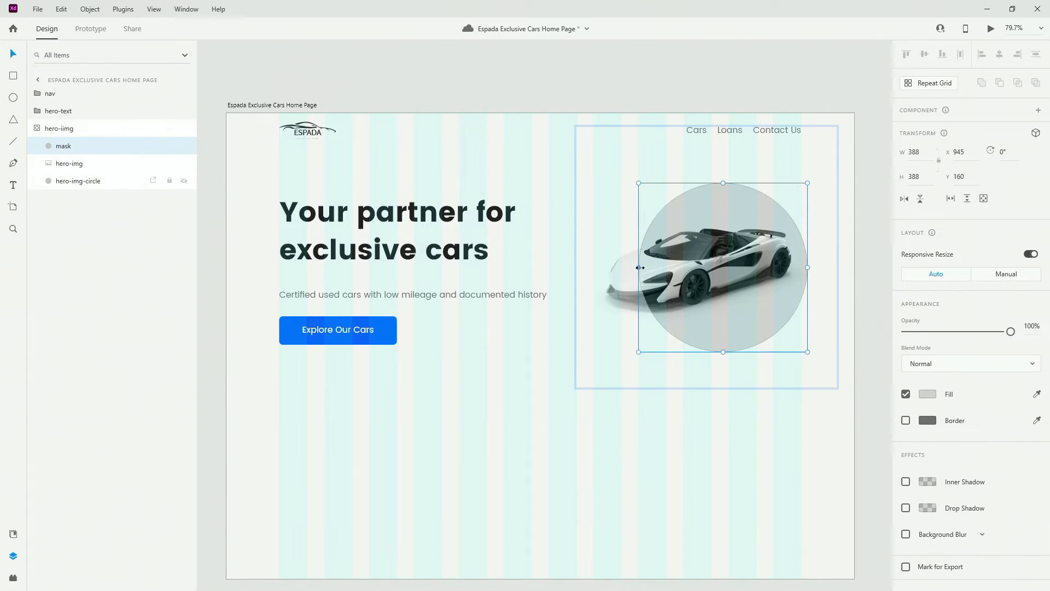
drag(638, 267, 583, 267)
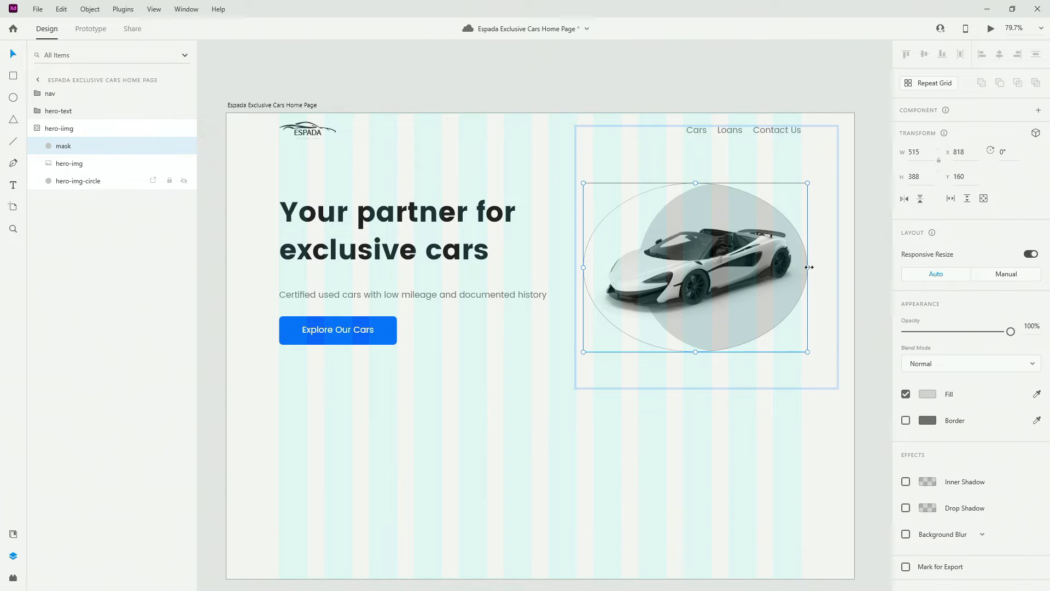
drag(809, 267, 832, 267)
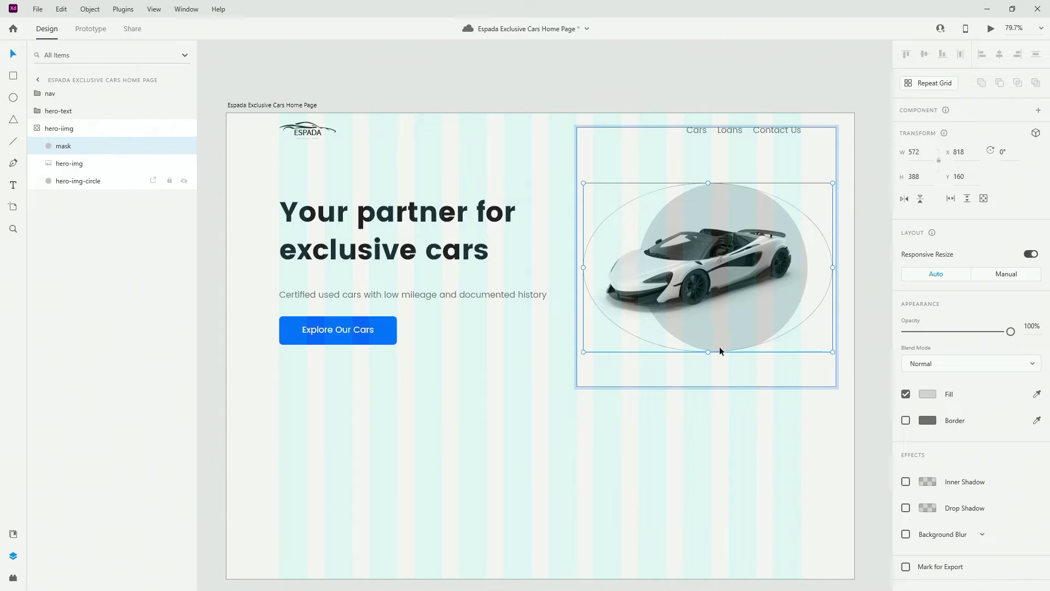
drag(708, 352, 708, 360)
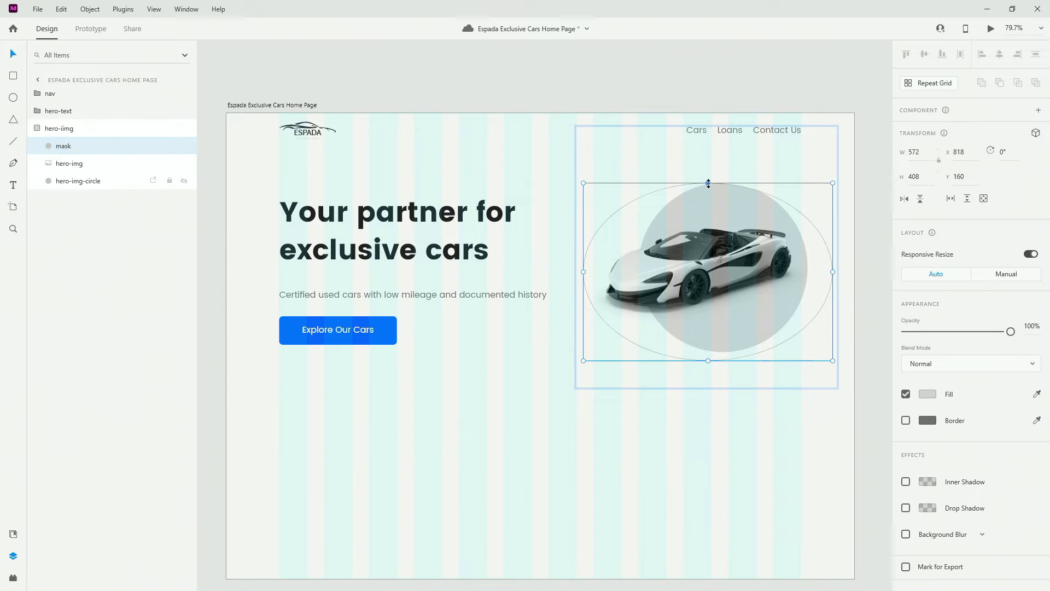
drag(708, 183, 709, 177)
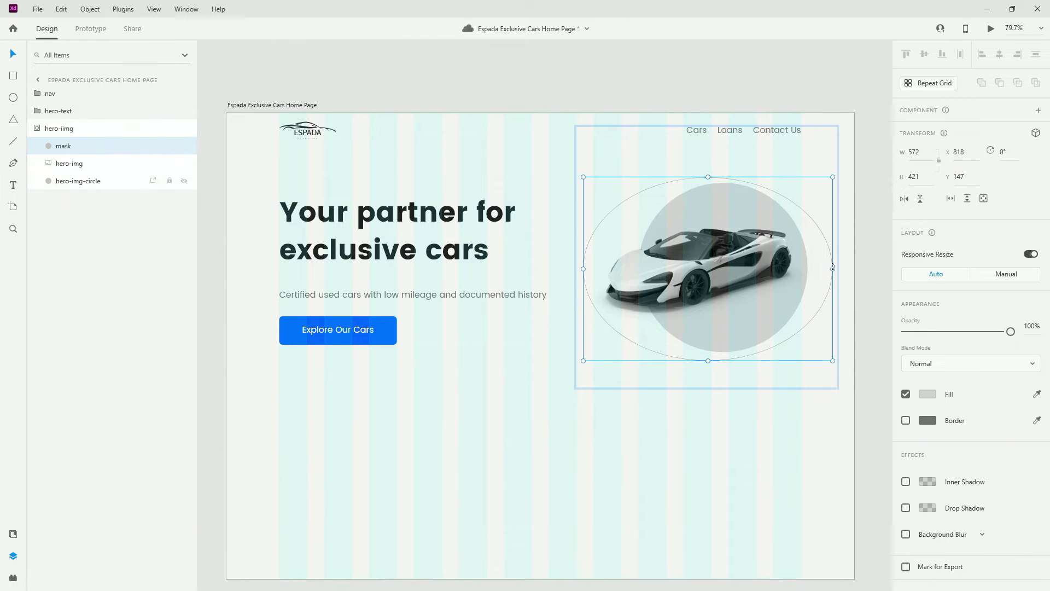
drag(830, 268, 809, 268)
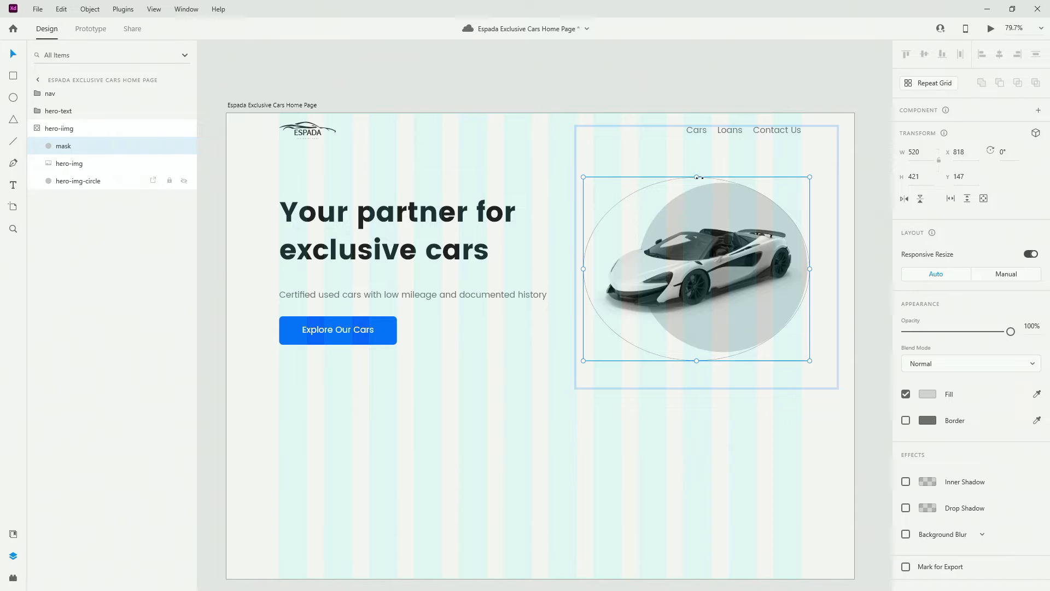
drag(698, 177, 702, 172)
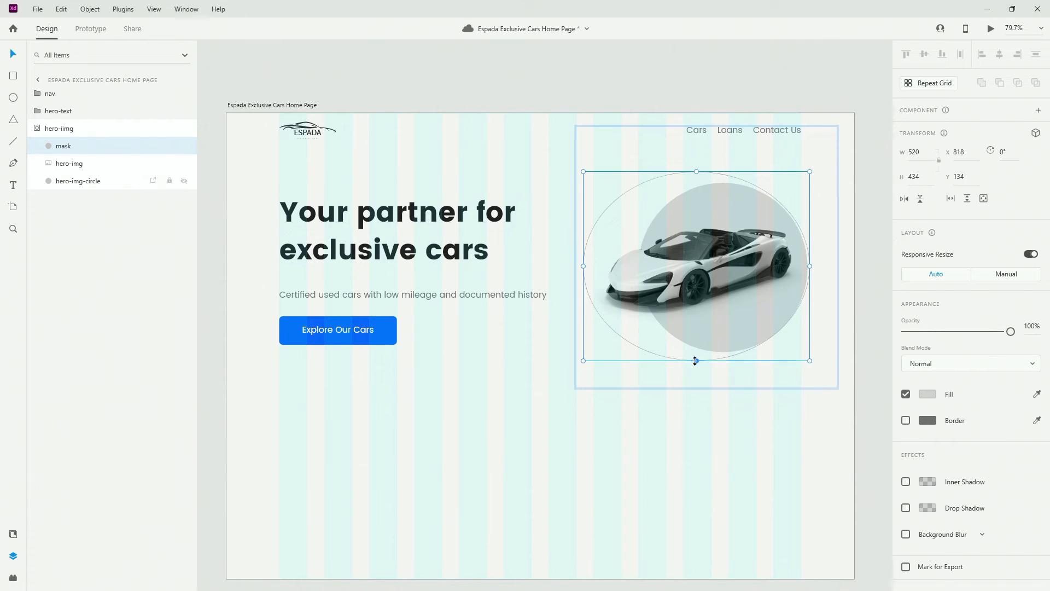
drag(696, 361, 697, 364)
click(38, 129)
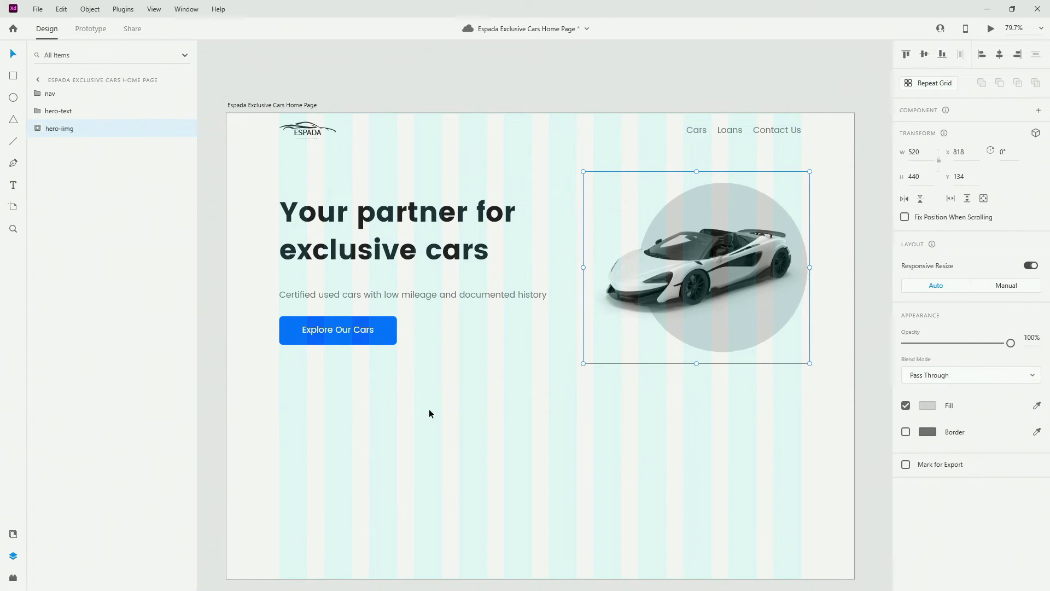
click(618, 449)
click(602, 309)
Ungroup the hero image mask and delete the ellipse mask
right_click(68, 132)
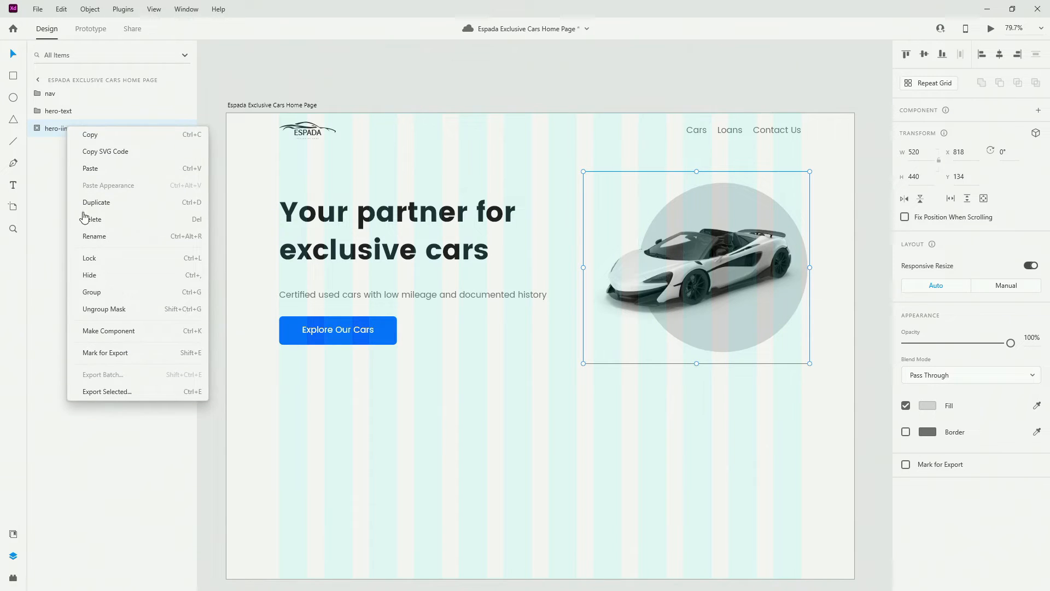
click(109, 308)
click(79, 134)
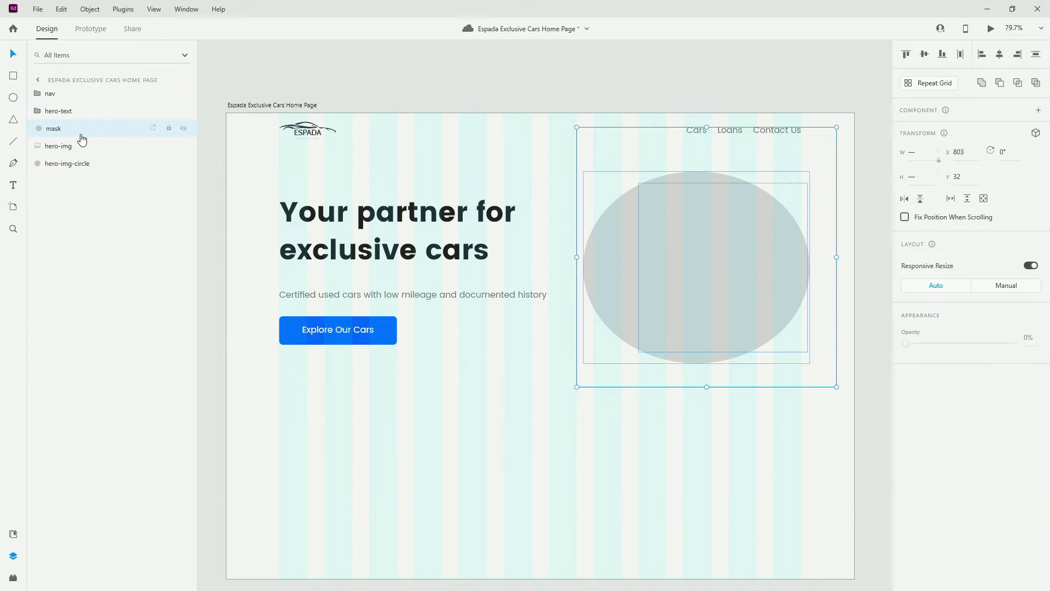
double_click(59, 130)
key(Return)
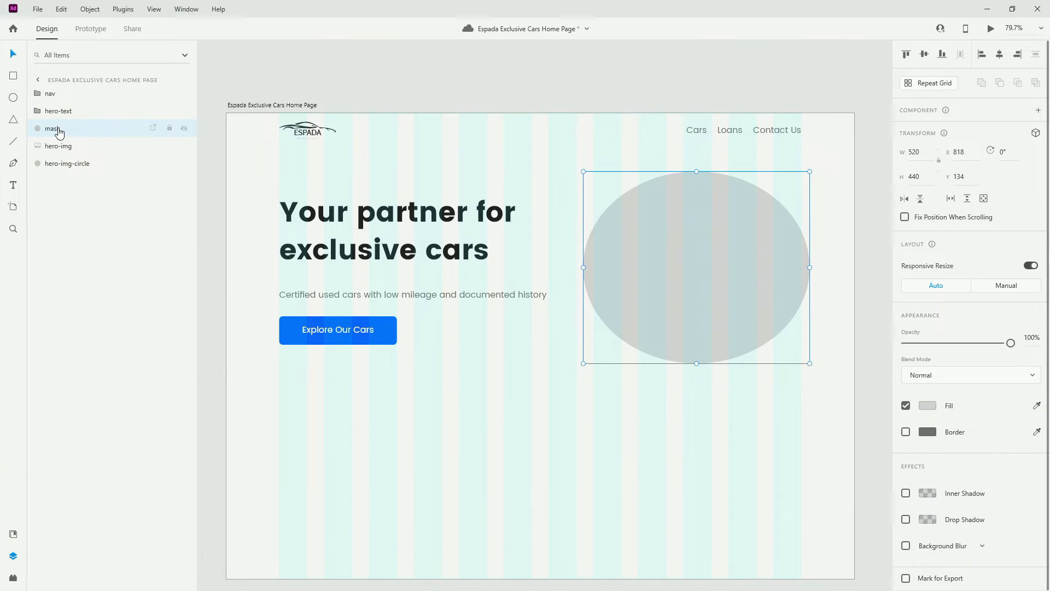
key(Delete)
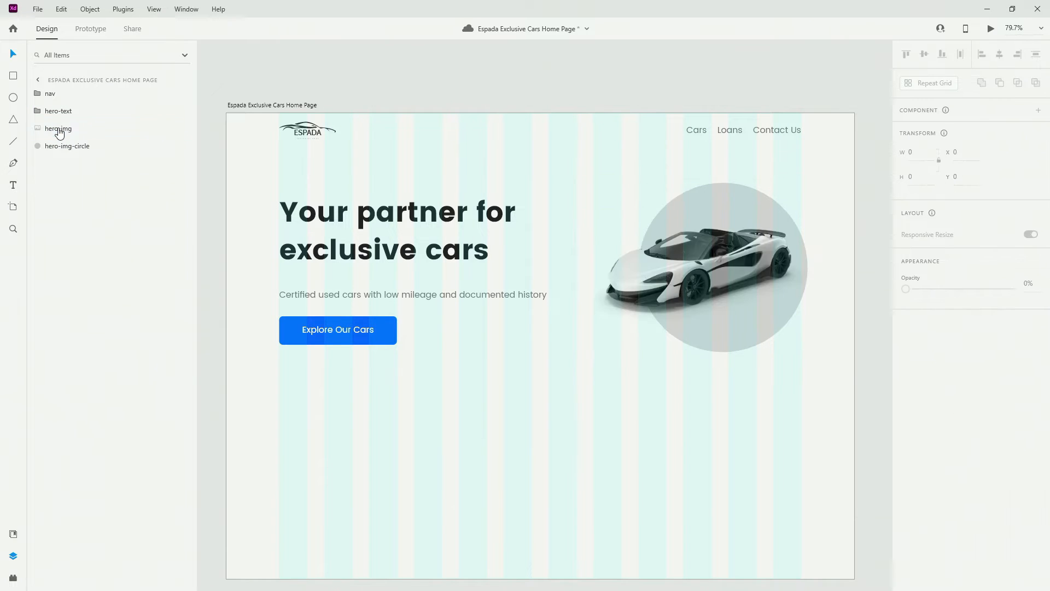
Draw a rectangle behind the car and circle, and nudge all three to X 790
click(13, 76)
mouse_move(577, 184)
mouse_down()
mouse_move(804, 305)
mouse_move(793, 347)
mouse_move(808, 352)
mouse_up()
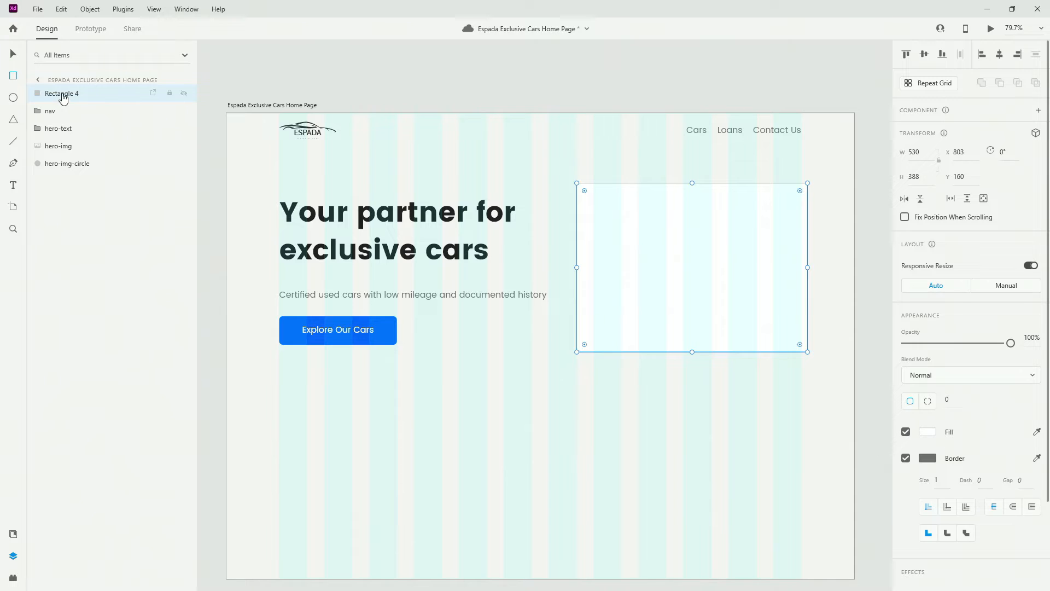
drag(63, 94, 78, 172)
drag(807, 267, 808, 267)
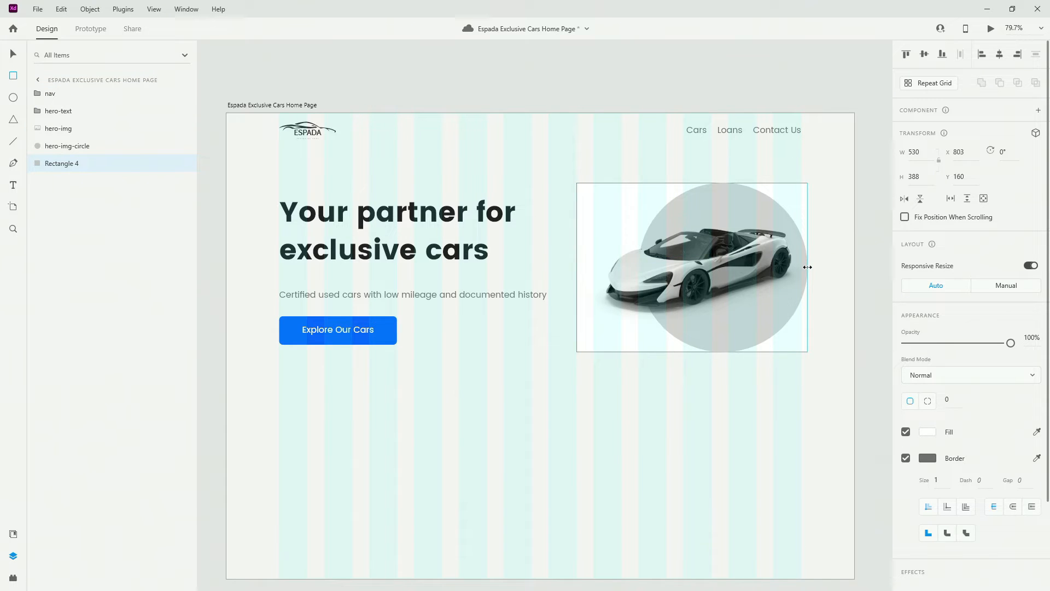
shift+click(76, 130)
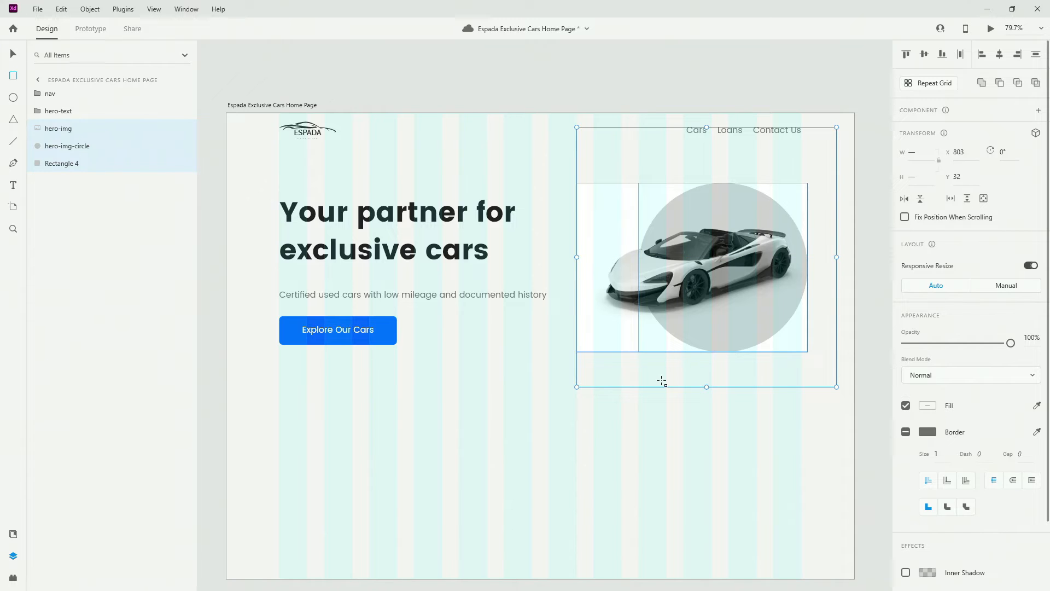
key(Left)
key(Left)
key(Left)
key(Left)
key(Left)
key(Left)
key(Left)
key(Left)
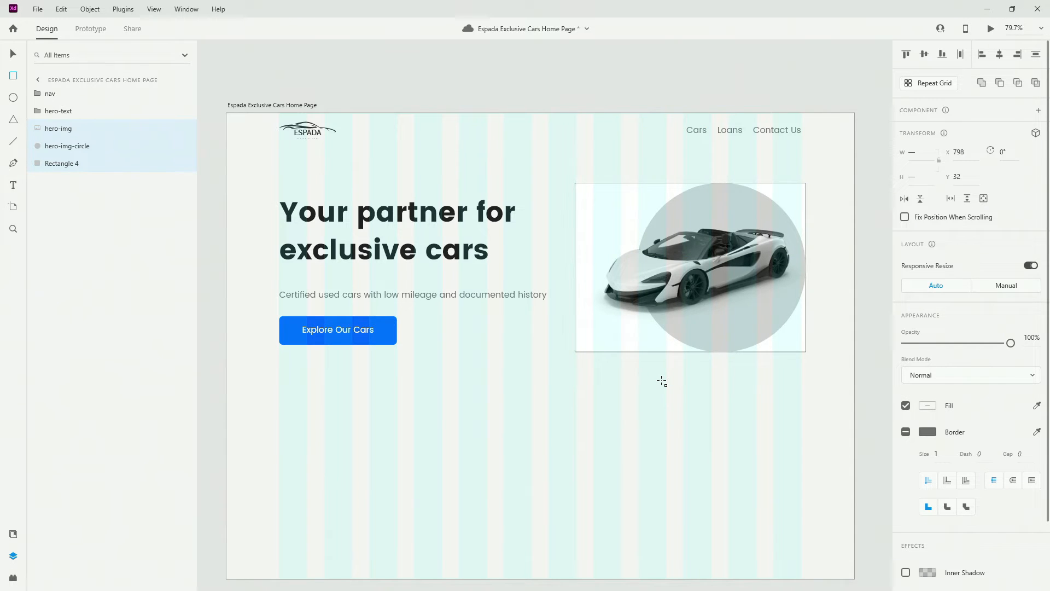
key(Left)
key(Left)
key(Left)
key(Left)
key(Left)
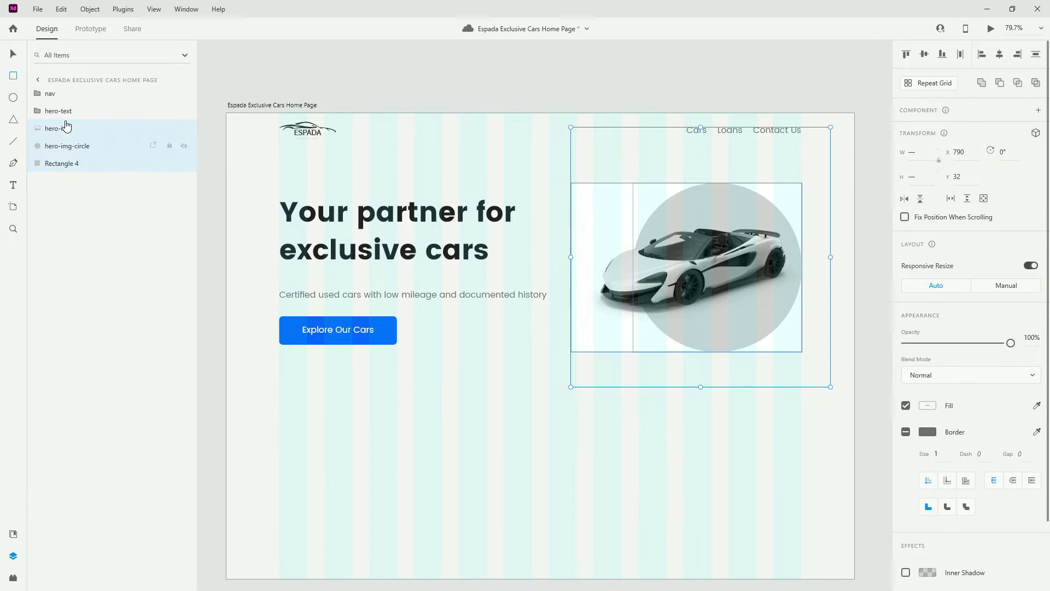
Set the rectangle's height to 392 and nudge the grey circle 2 px left
click(83, 164)
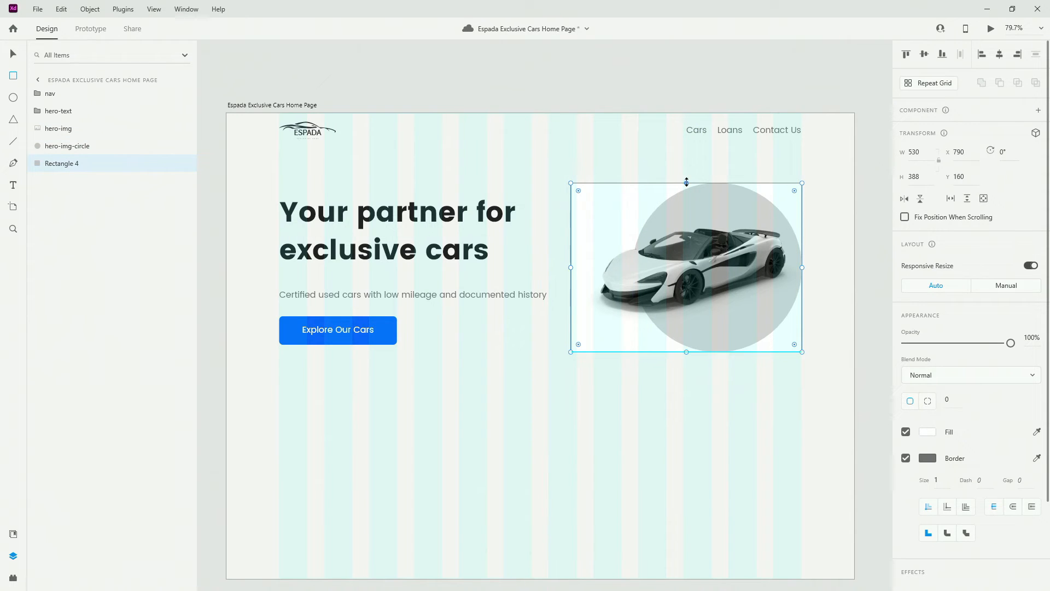
drag(687, 183, 687, 179)
key(ctrl+3)
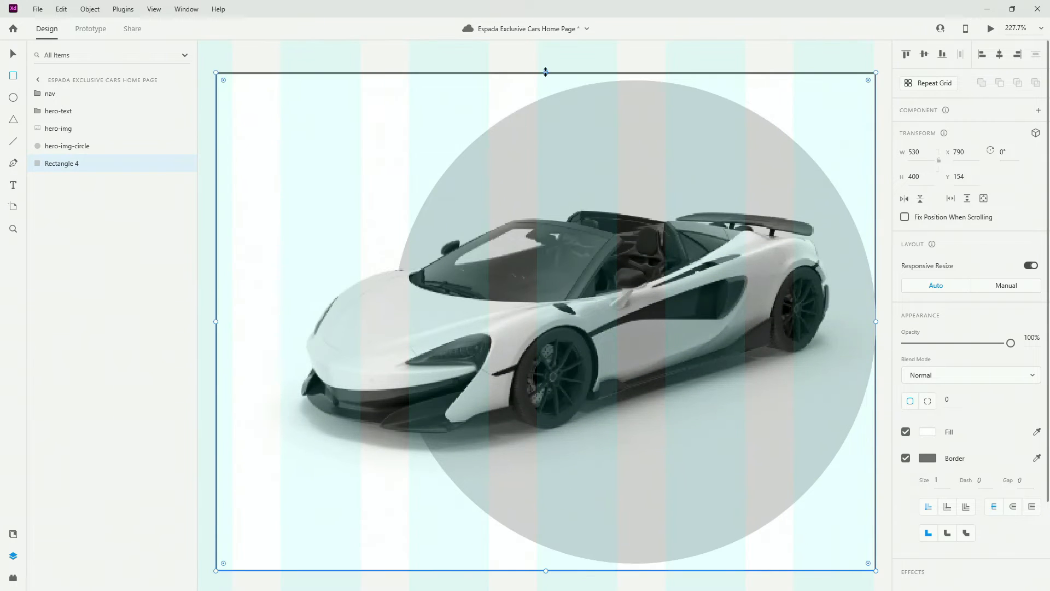
drag(546, 72, 548, 78)
scroll(626, 211, down, 3)
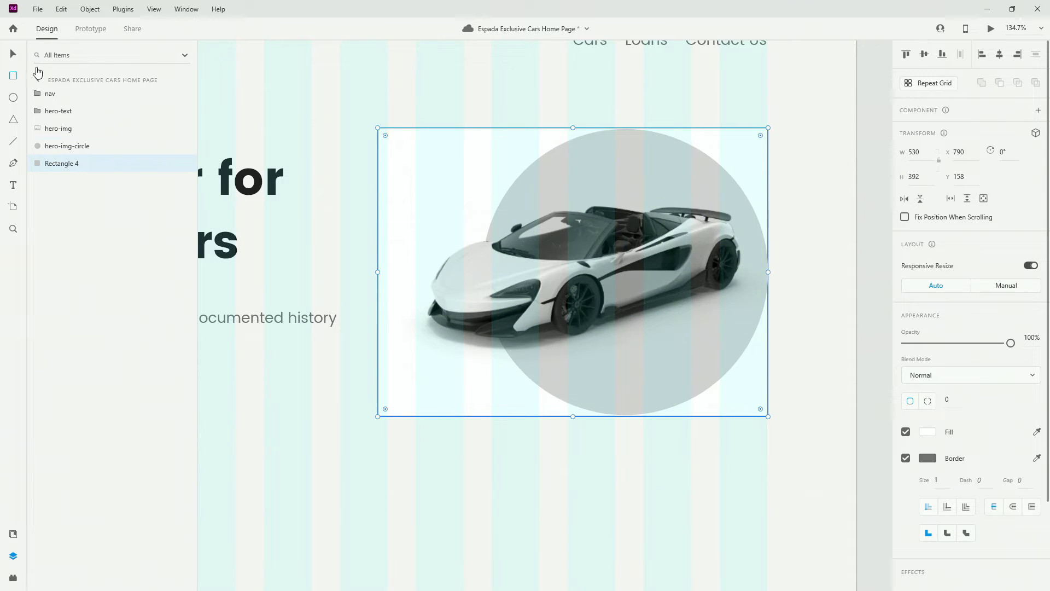
click(70, 152)
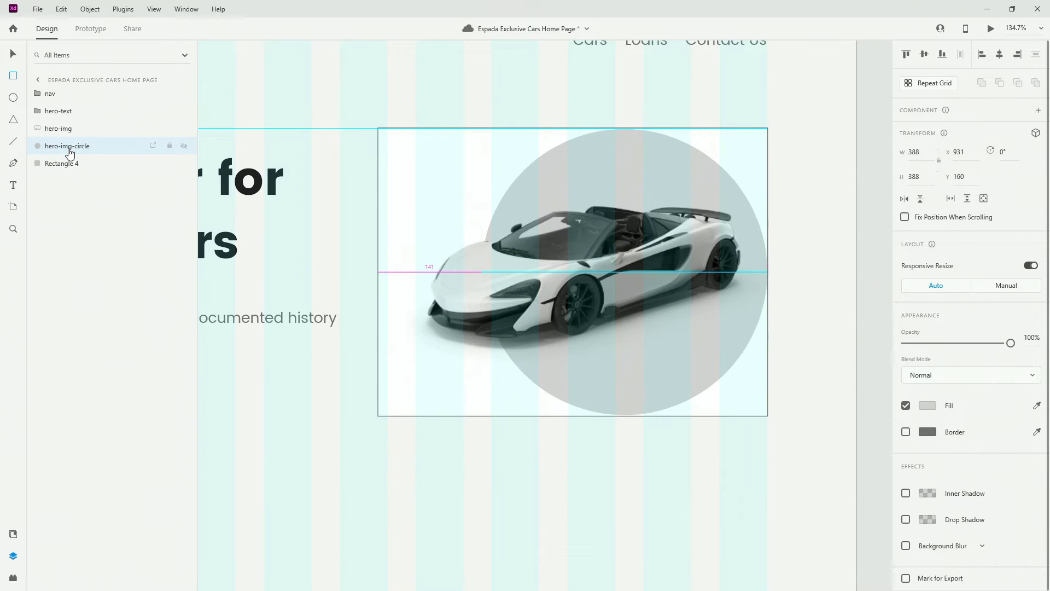
key(Left)
key(Left)
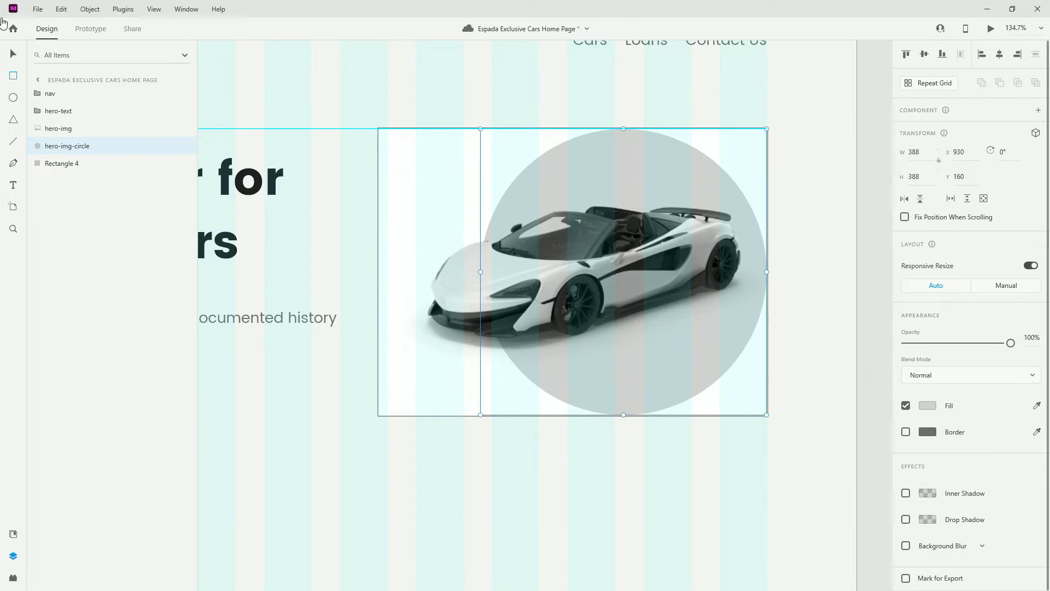
click(69, 163)
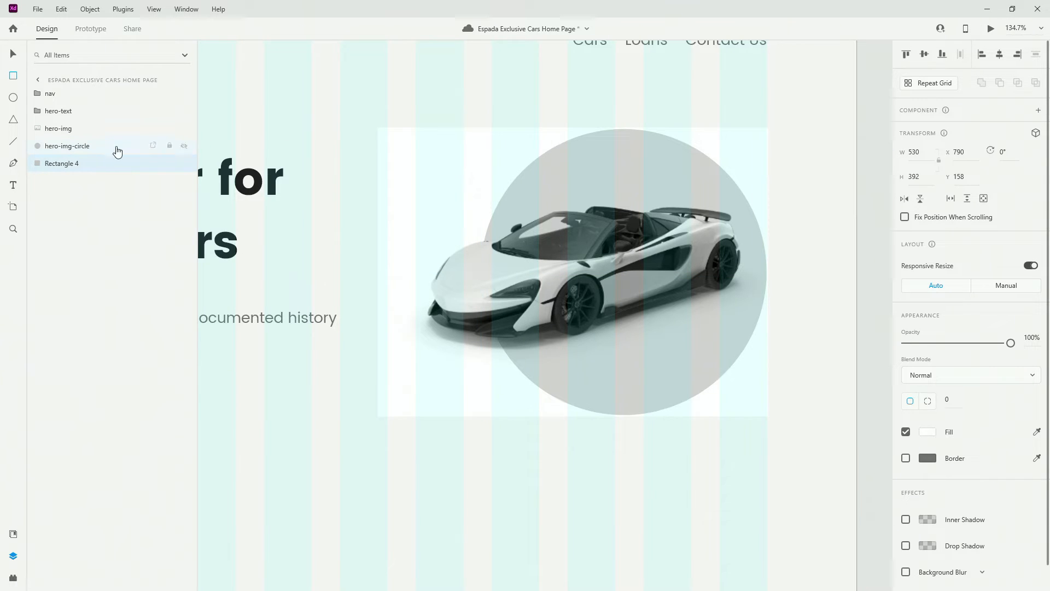
Rename the rectangle hero-img-bg and move it to the top of the stack
double_click(64, 163)
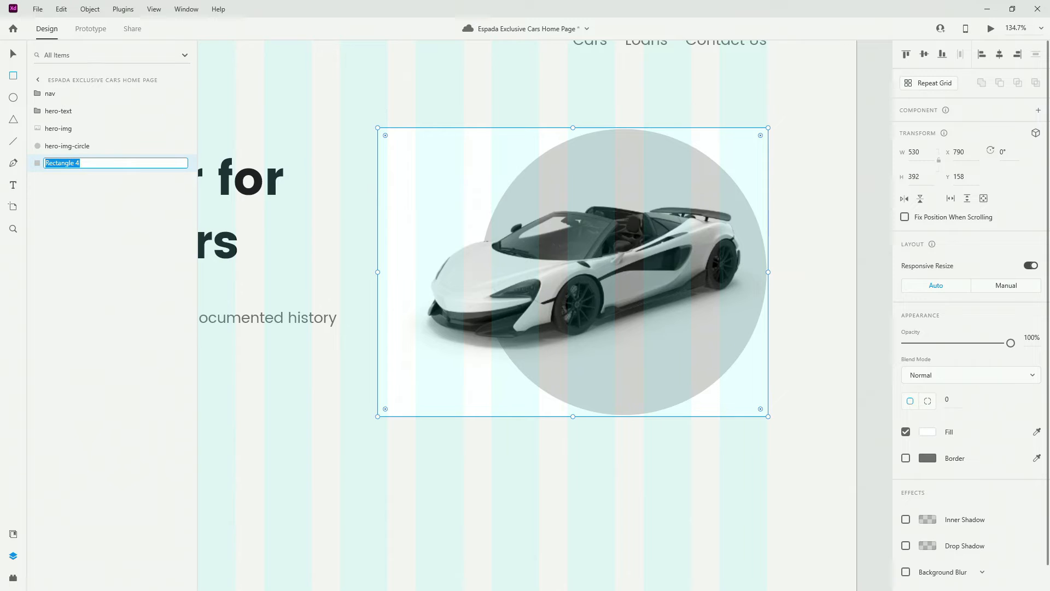
key(alt+Tab)
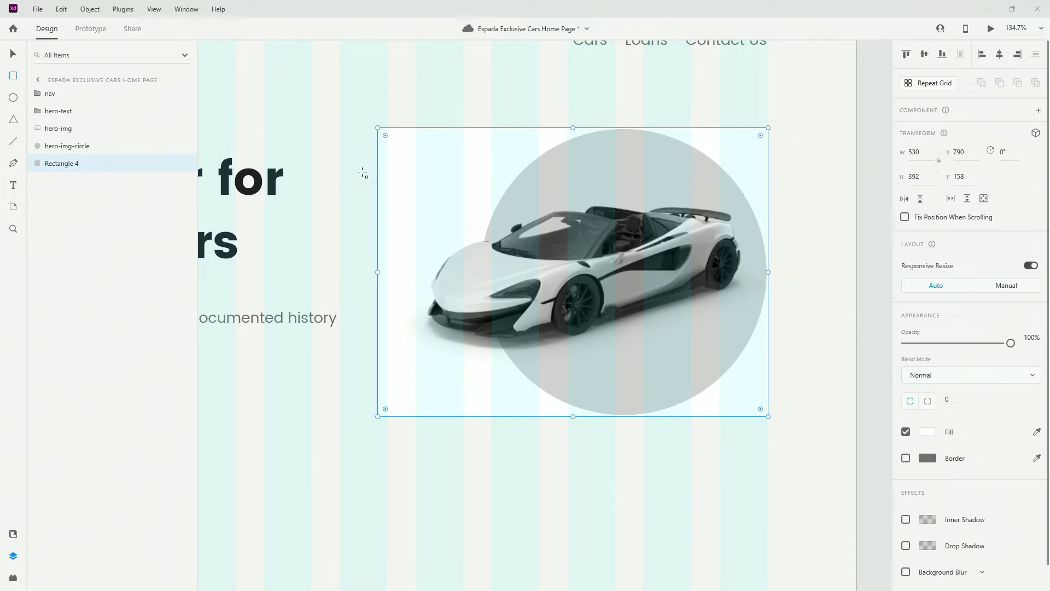
double_click(52, 163)
text(hero-img-circle)
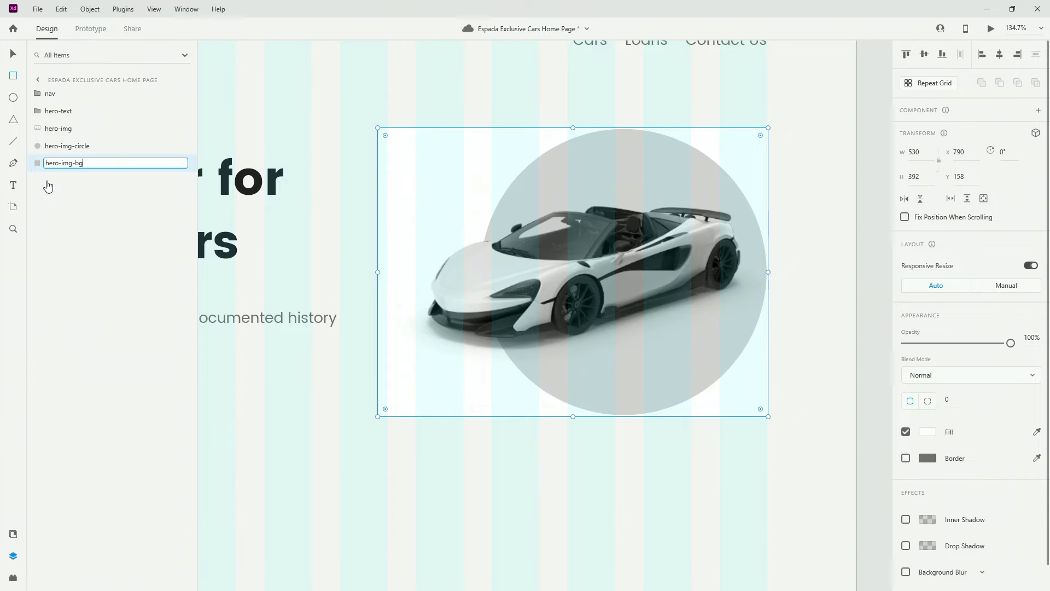
key(Return)
shift+click(75, 130)
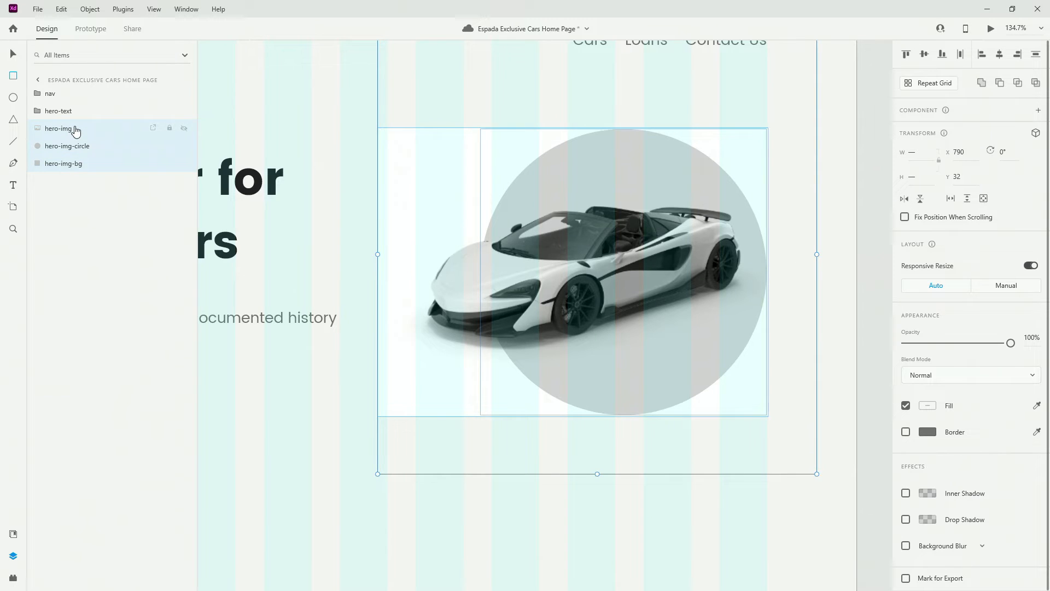
click(76, 131)
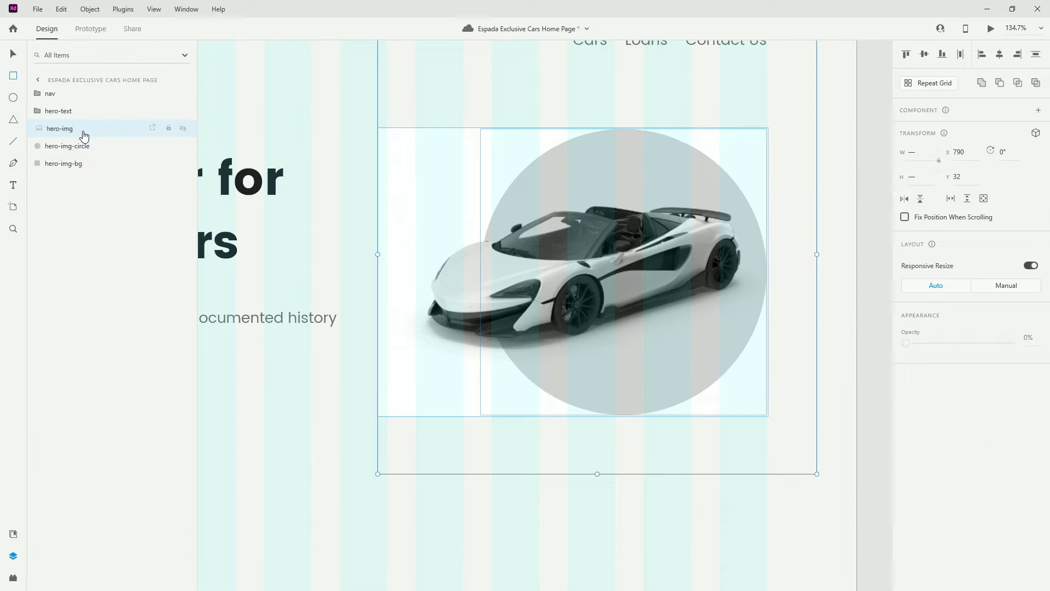
mouse_move(80, 134)
mouse_down()
mouse_move(87, 164)
mouse_move(89, 130)
mouse_up()
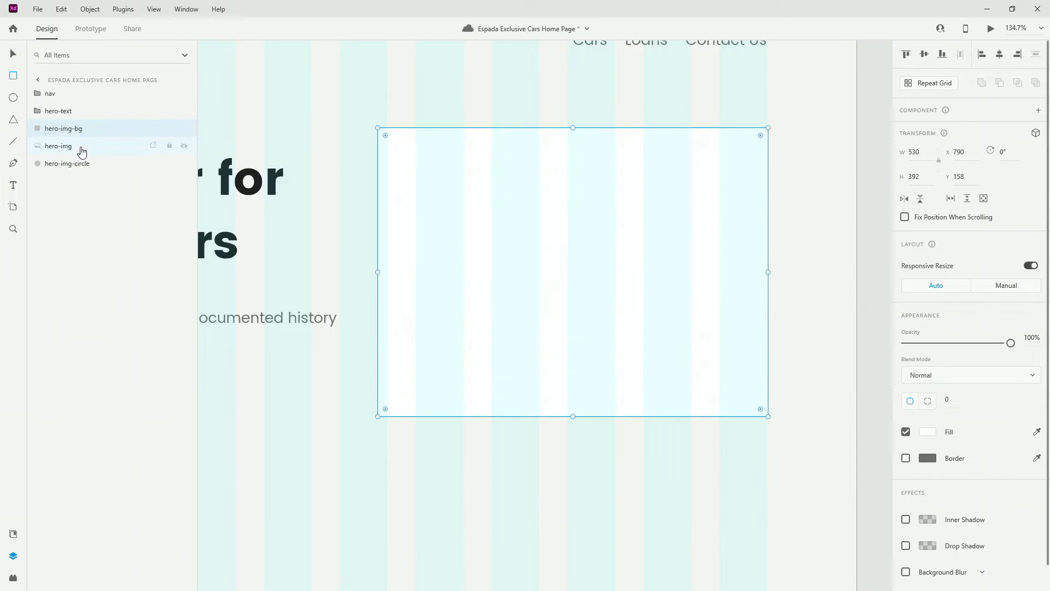
Clip the car and circle to the rectangle and name the mask group hero-img
shift+click(82, 164)
key(ctrl+shift+m)
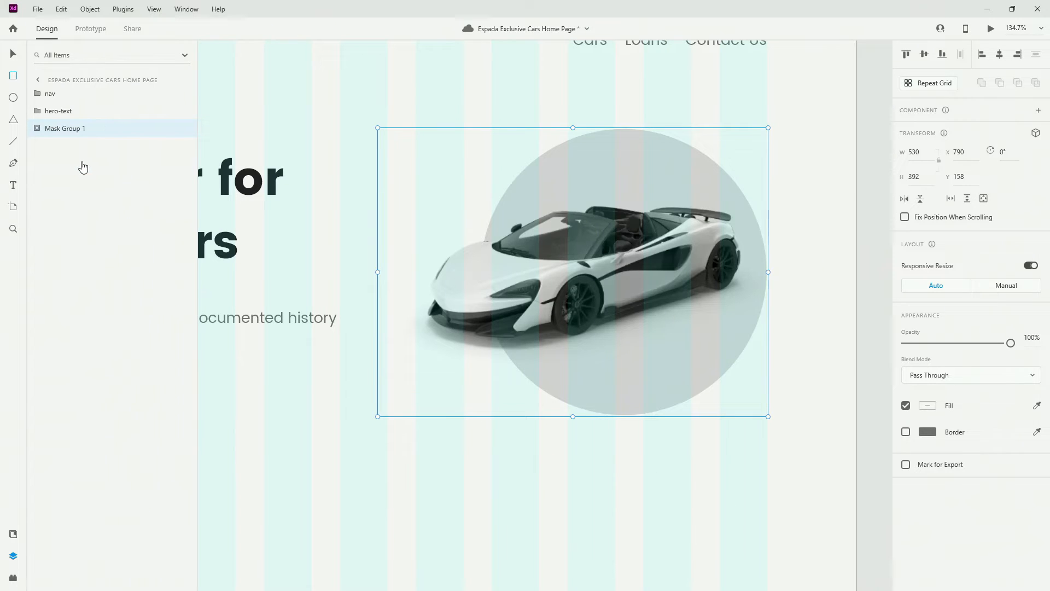
double_click(66, 128)
text(hero-)
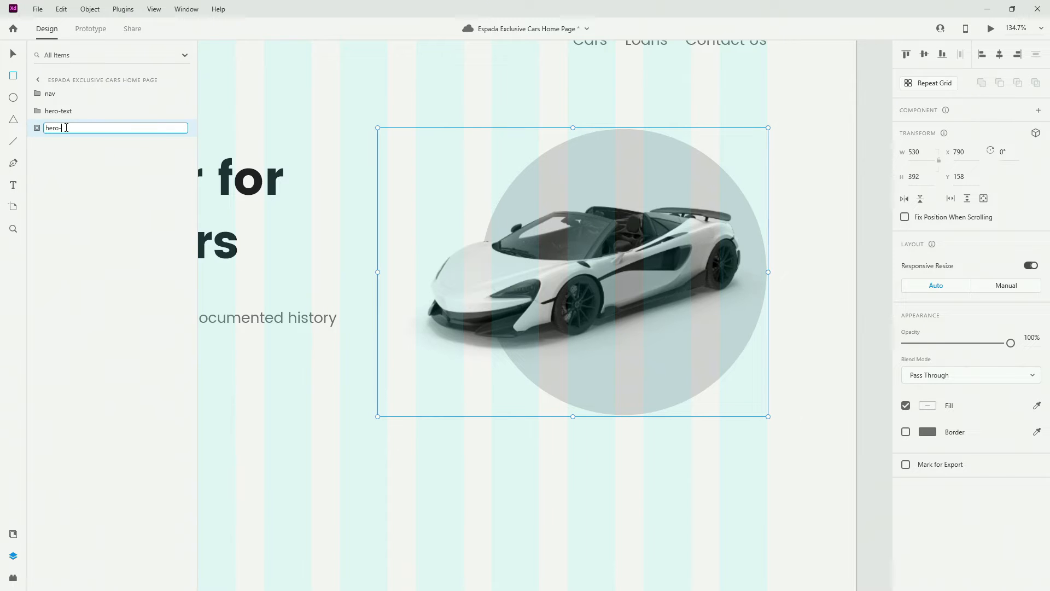
text(img)
key(Return)
Remove the white fill from hero-img-bg and the hero-img group, then select the Ellipse tool
click(32, 128)
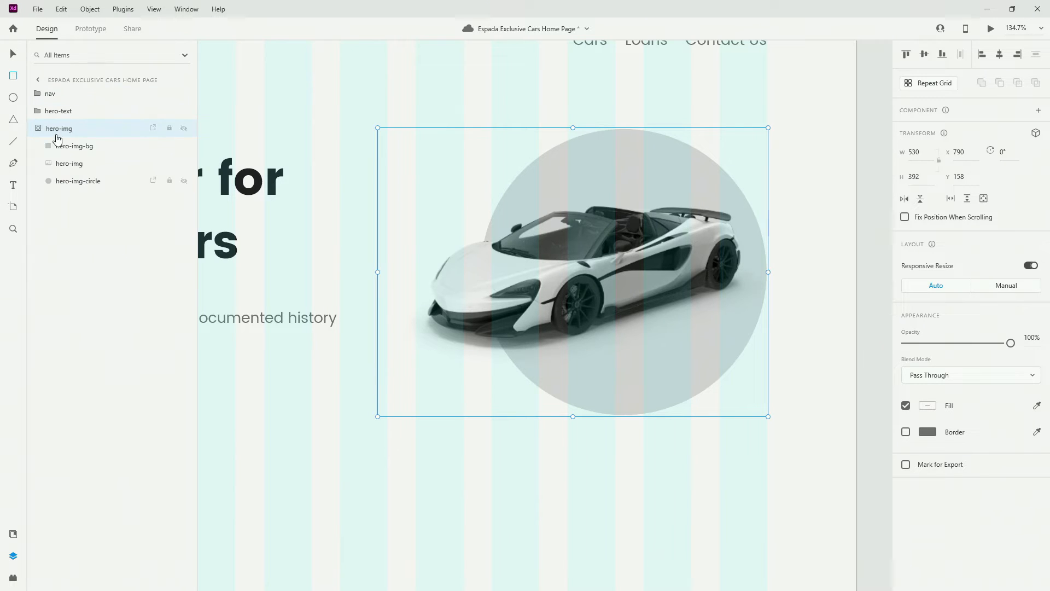
click(76, 145)
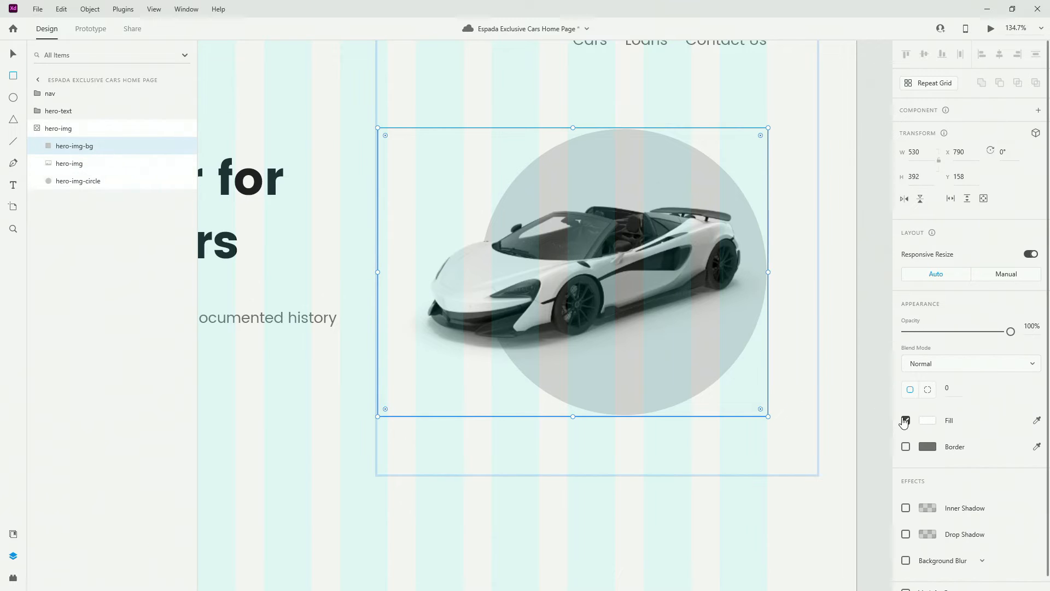
click(906, 420)
click(41, 129)
click(32, 128)
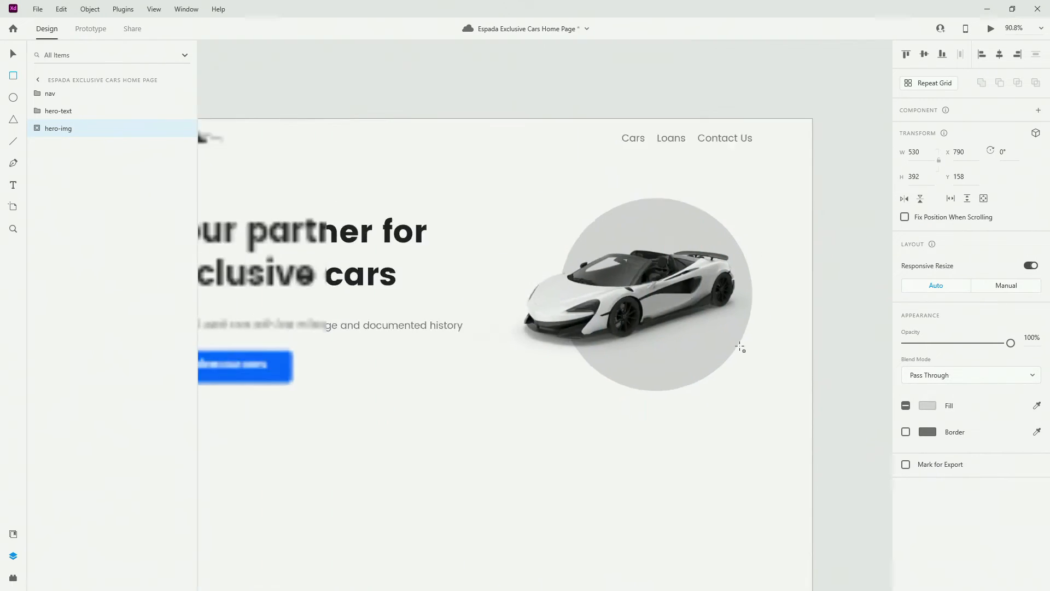
scroll(740, 347, down, 5)
scroll(735, 345, up, 6)
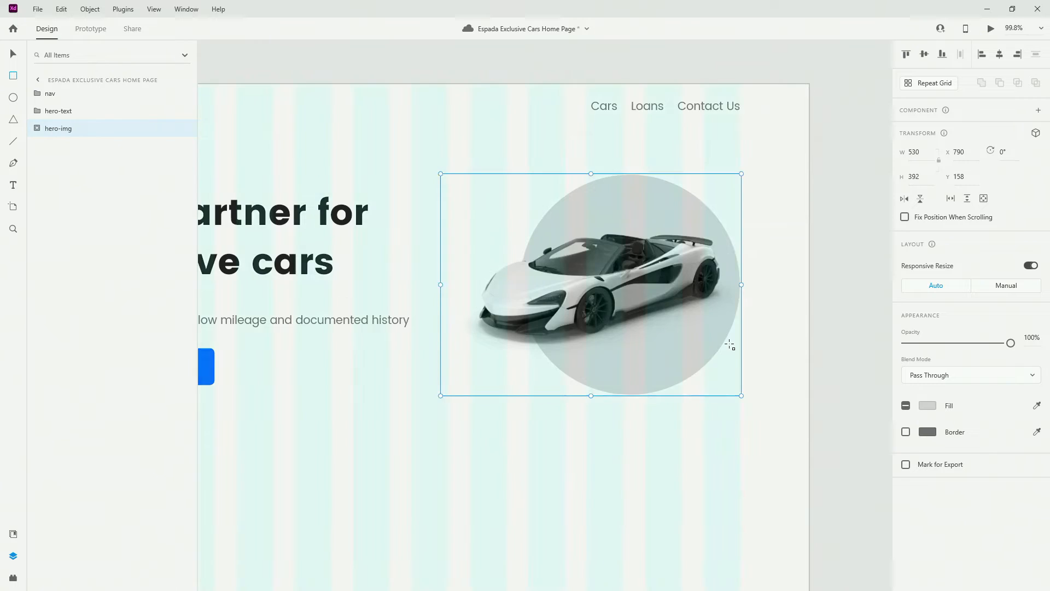
scroll(730, 345, down, 4)
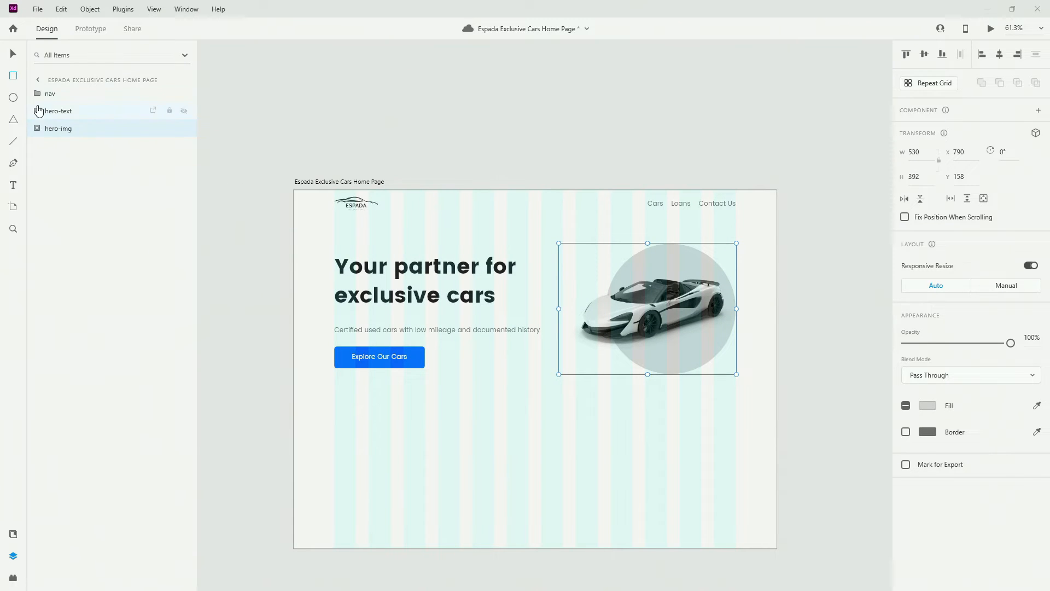
click(13, 97)
scroll(788, 263, up, 2)
scroll(555, 255, up, 3)
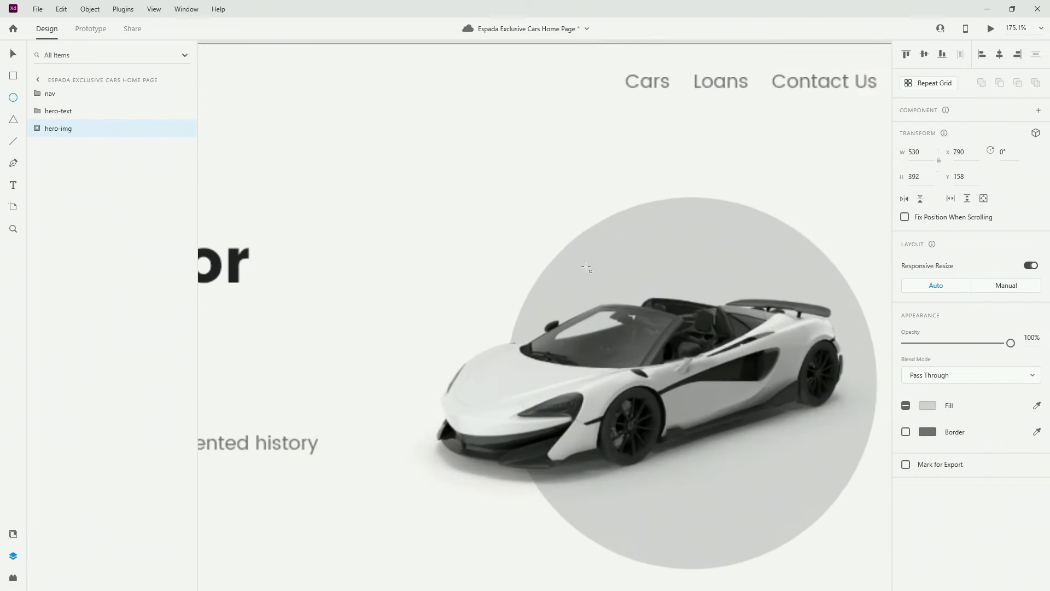
Draw a small circle above the car, name it top-circle, and fill it with main-blue
mouse_move(520, 235)
mouse_down()
mouse_move(590, 290)
mouse_move(586, 279)
mouse_up()
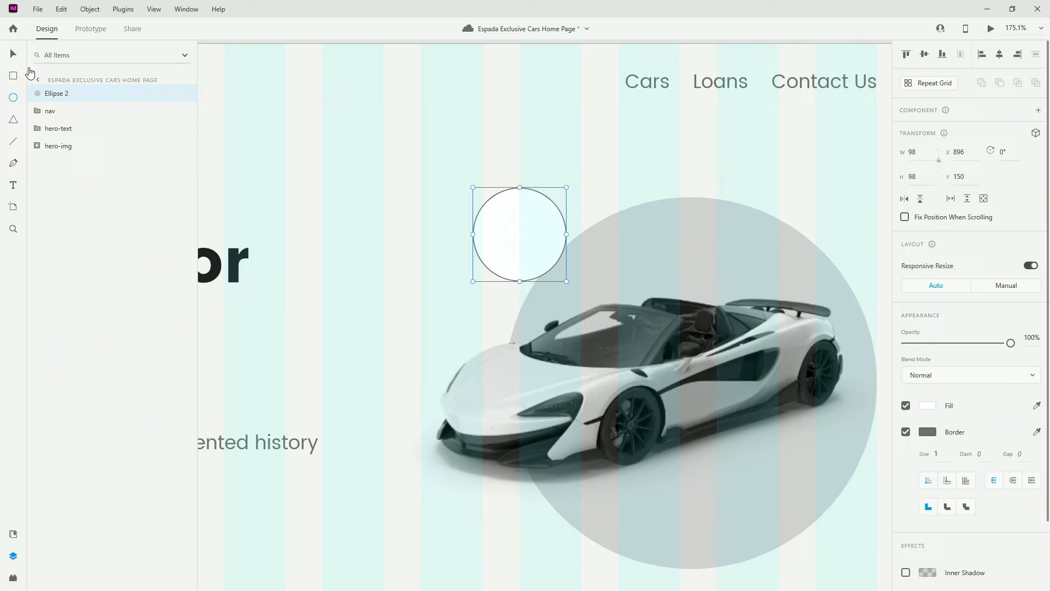
double_click(68, 93)
text(top-c)
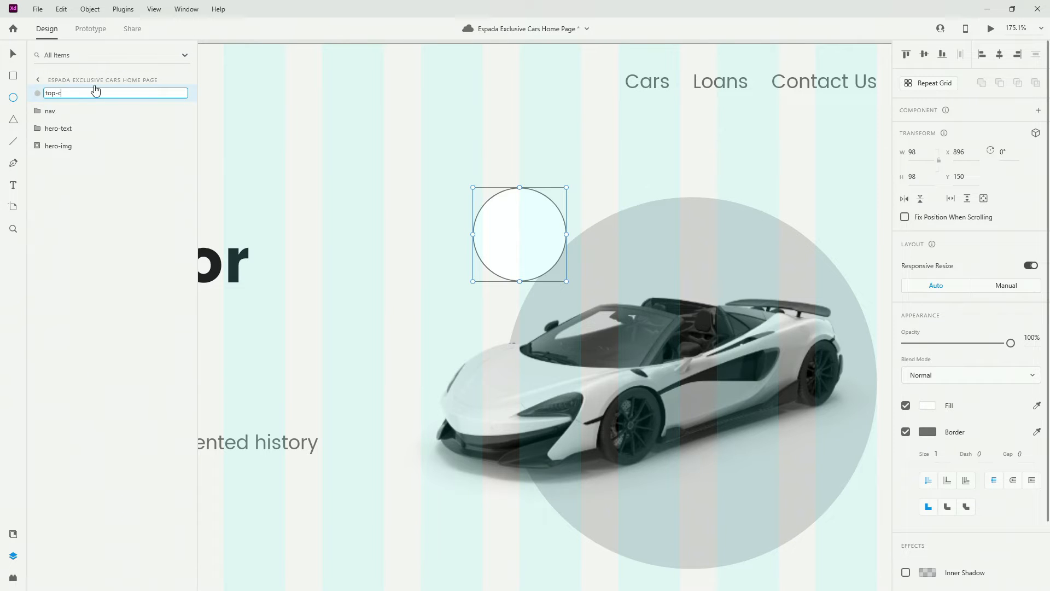
text(ircle)
key(Return)
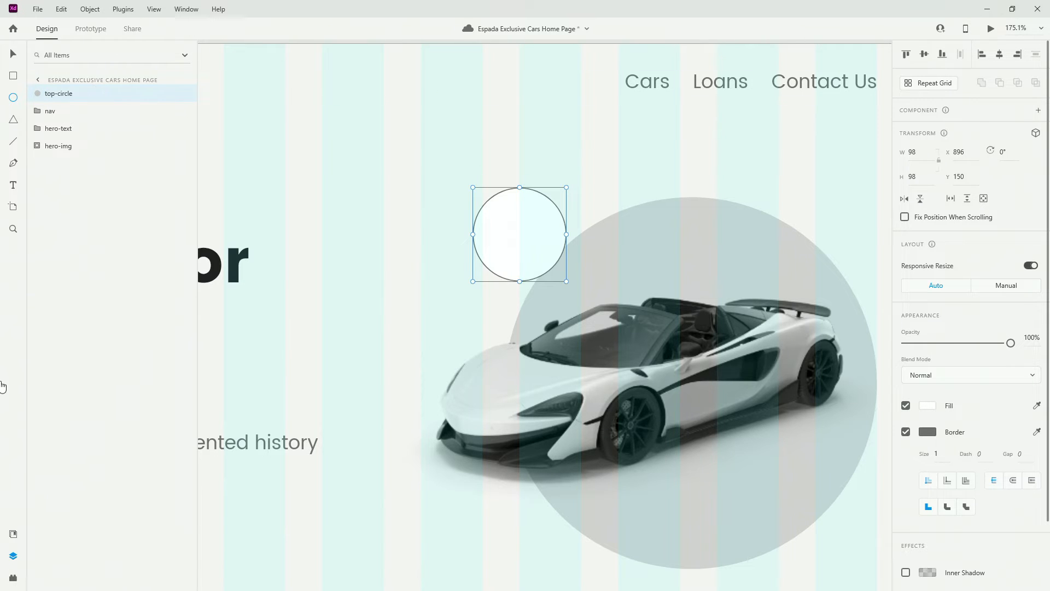
click(13, 533)
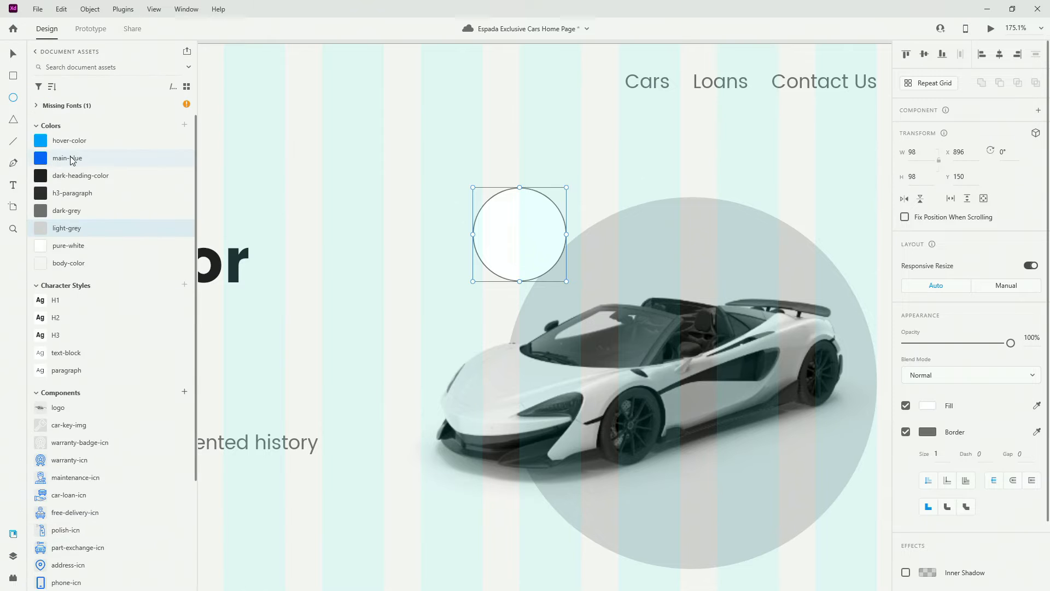
click(72, 161)
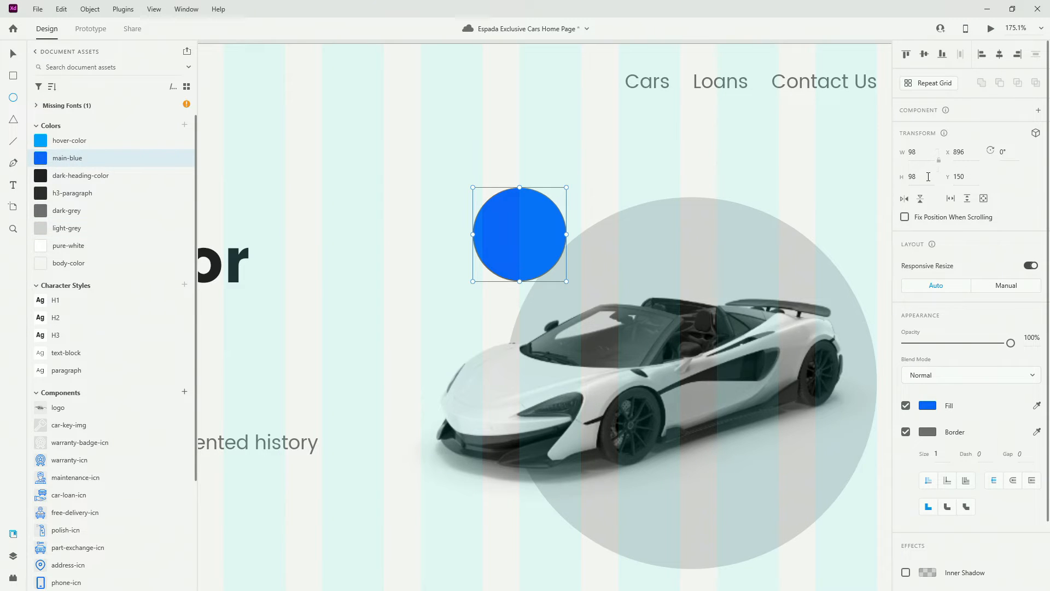
Set the circle's width to 110 and remove its border
click(922, 154)
text(110)
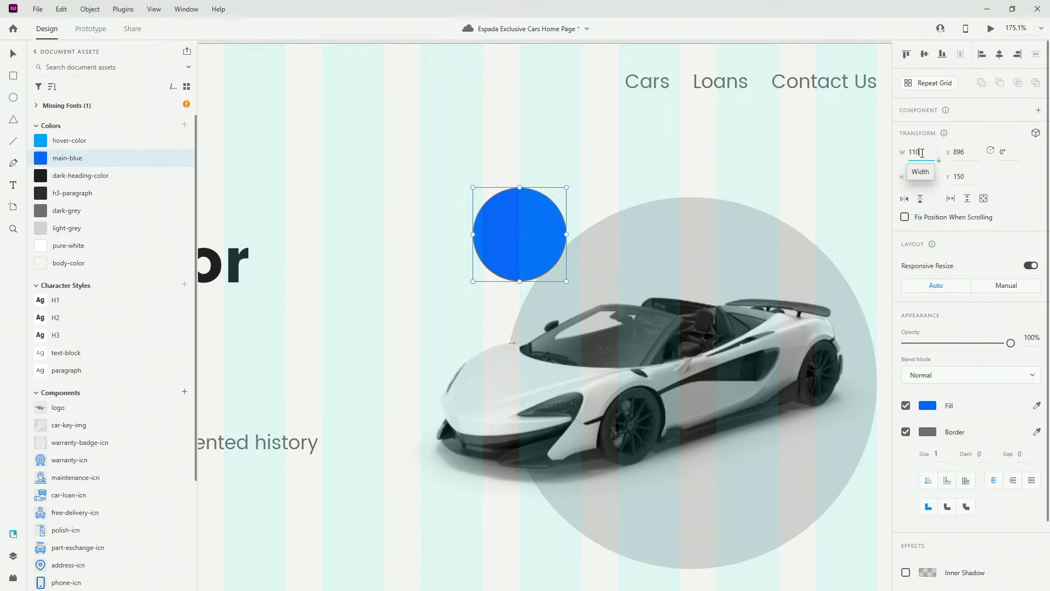
key(Return)
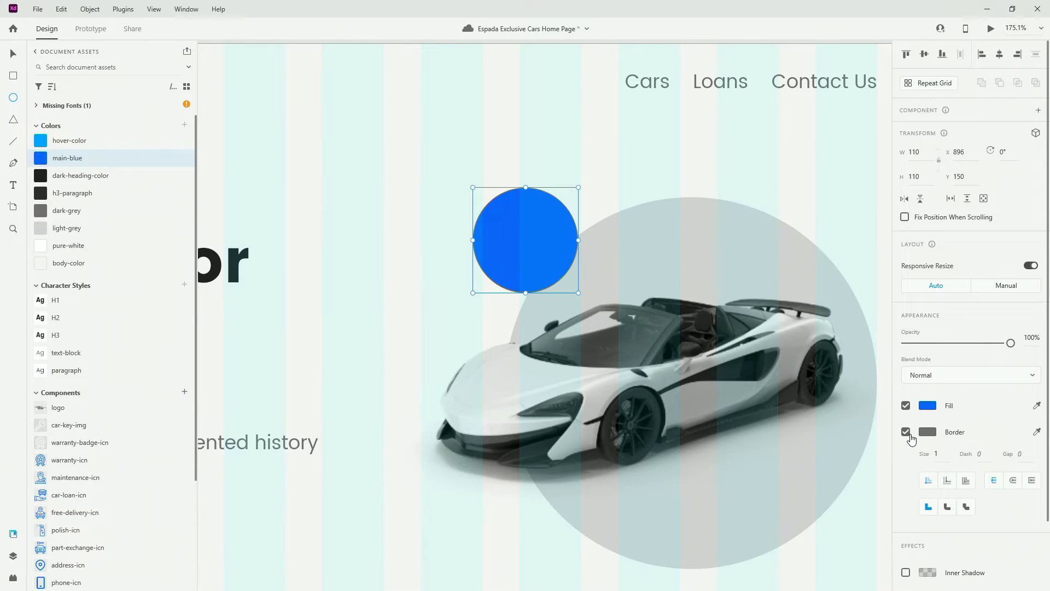
click(925, 432)
click(921, 434)
click(906, 432)
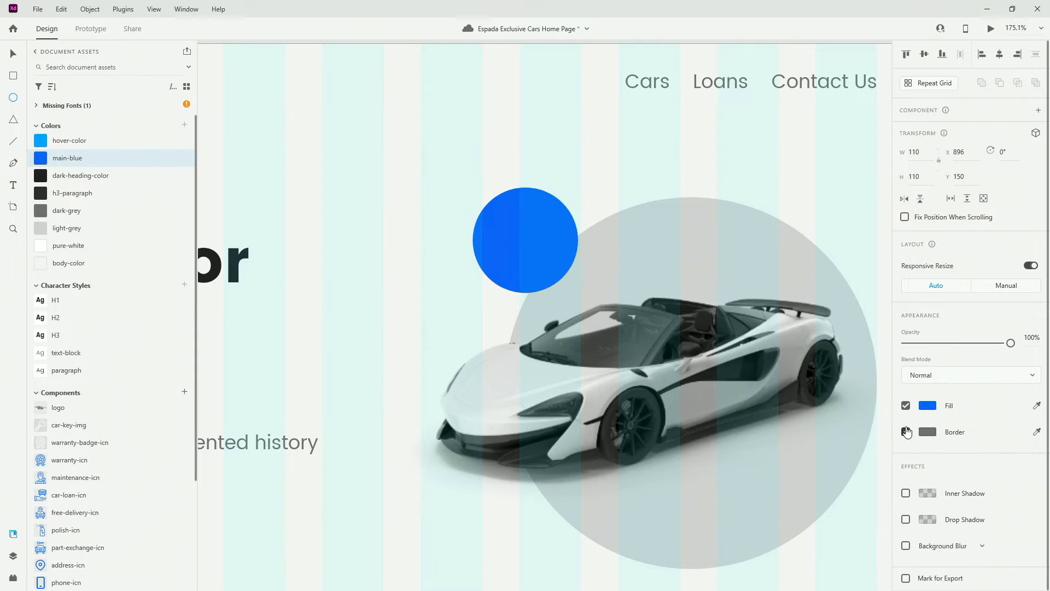
Move the blue circle onto the backdrop's top edge and set its width to 100
click(13, 54)
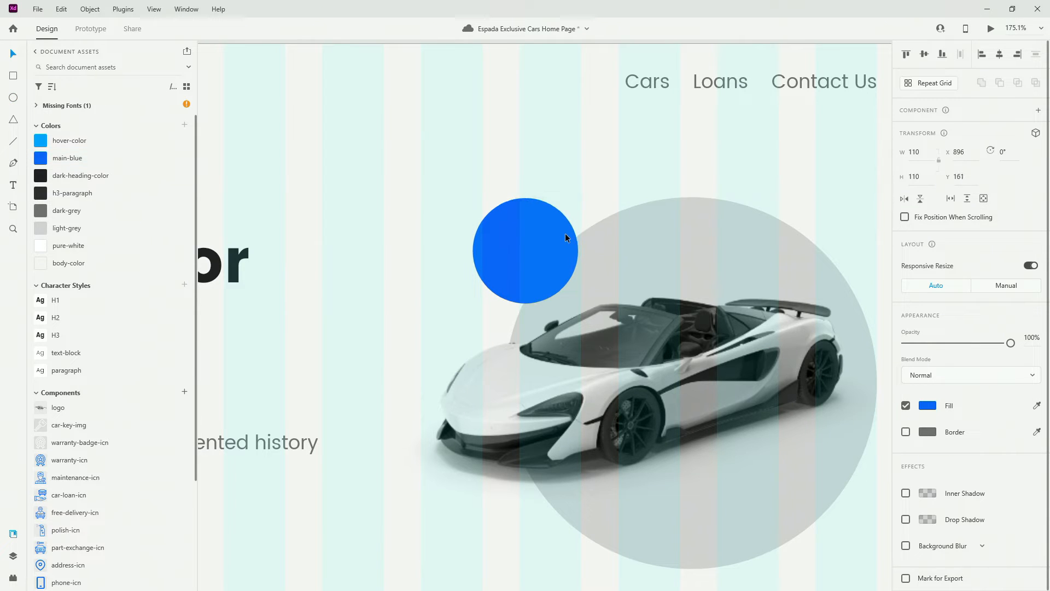
drag(567, 229, 595, 213)
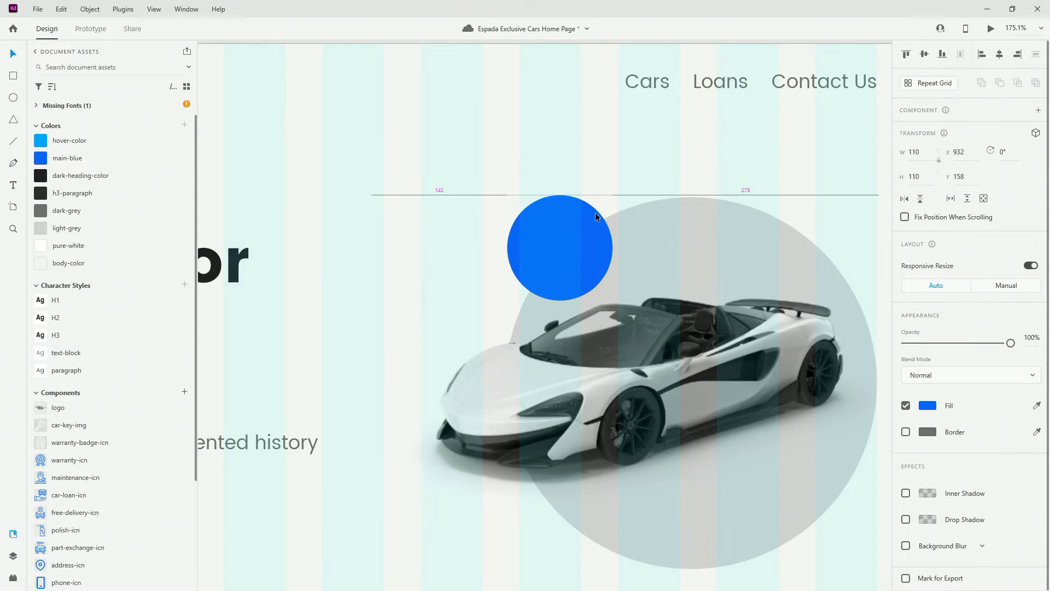
drag(595, 212, 595, 212)
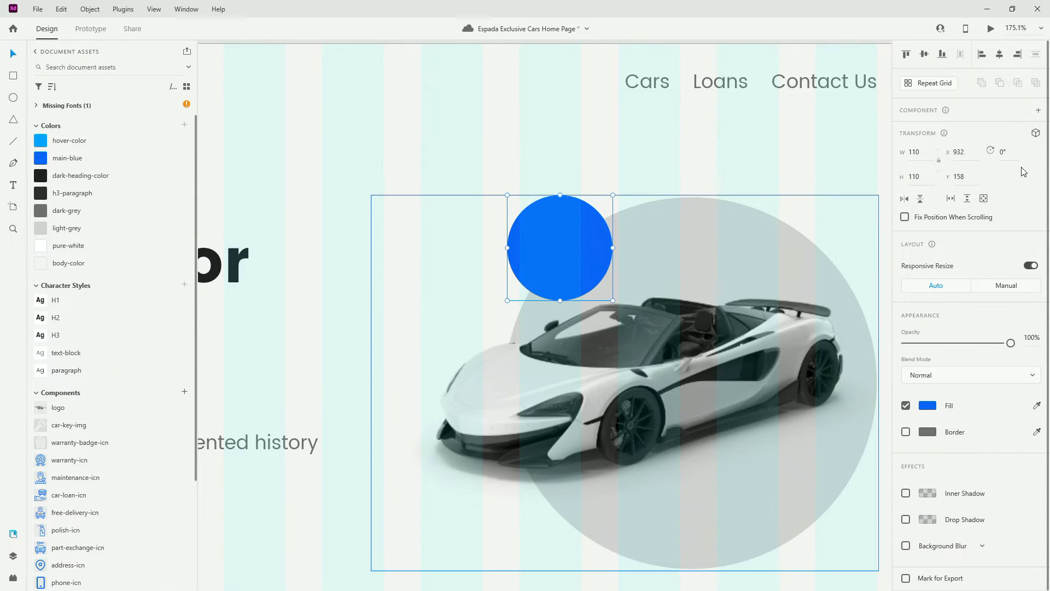
click(918, 153)
text(100)
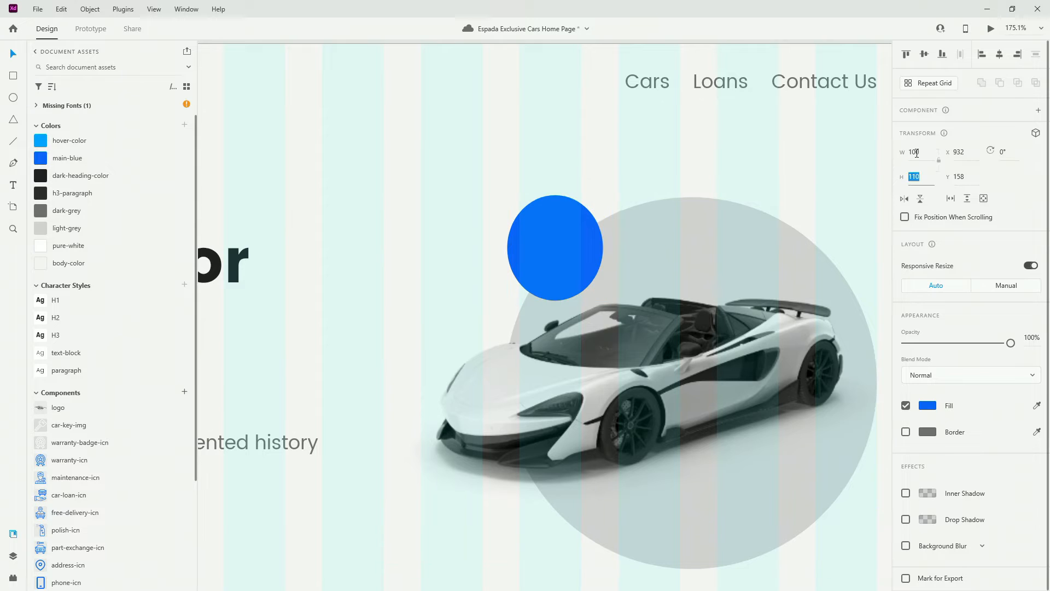
key(Return)
drag(587, 233, 594, 234)
ctrl+scroll(670, 262, down, 5)
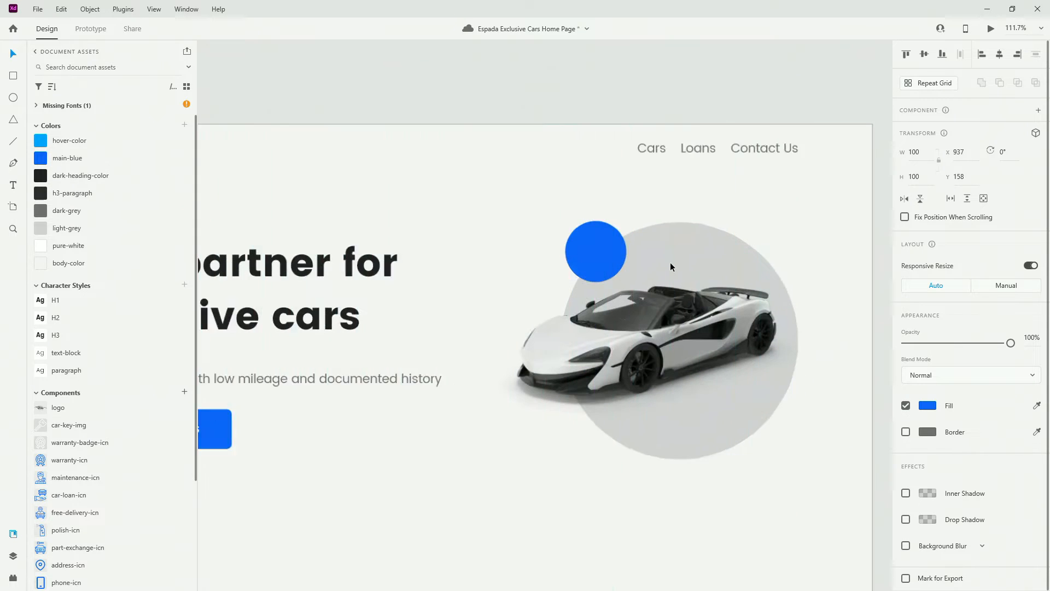
ctrl+scroll(671, 262, up, 5)
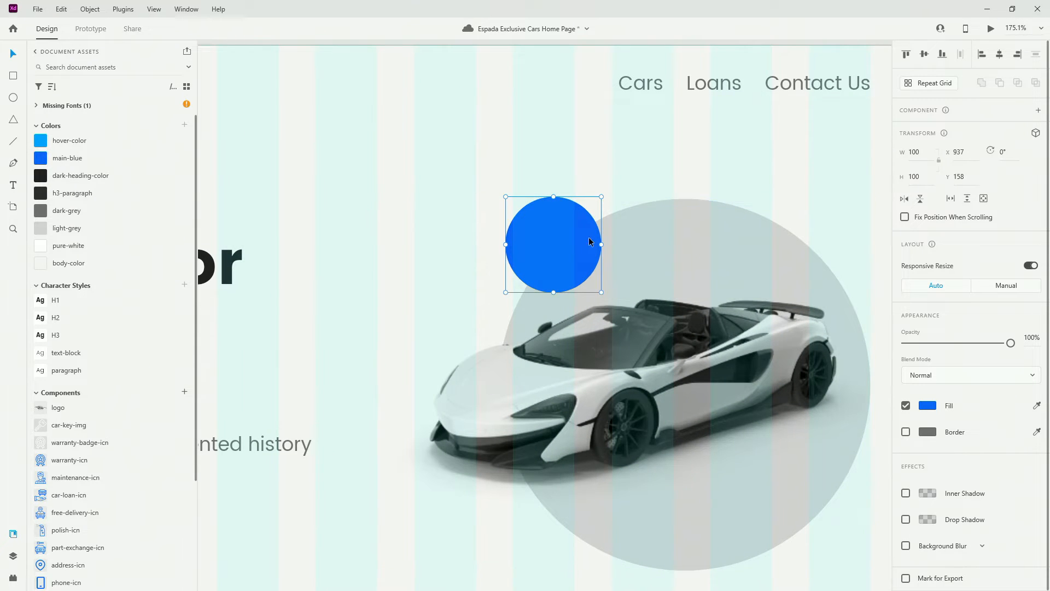
Duplicate the blue circle and drag the copy down toward the car's lower right
key(ctrl+d)
drag(585, 256, 752, 520)
scroll(734, 492, down, 4)
Move the circle copy to the backdrop's lower right and give it the h3-paragraph fill
drag(722, 297, 823, 301)
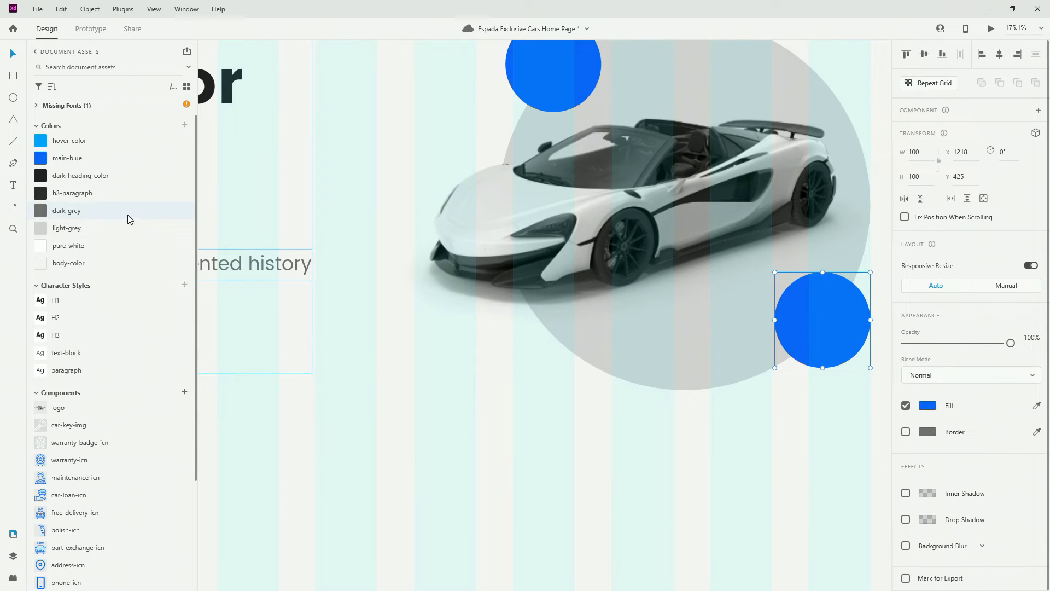
click(99, 179)
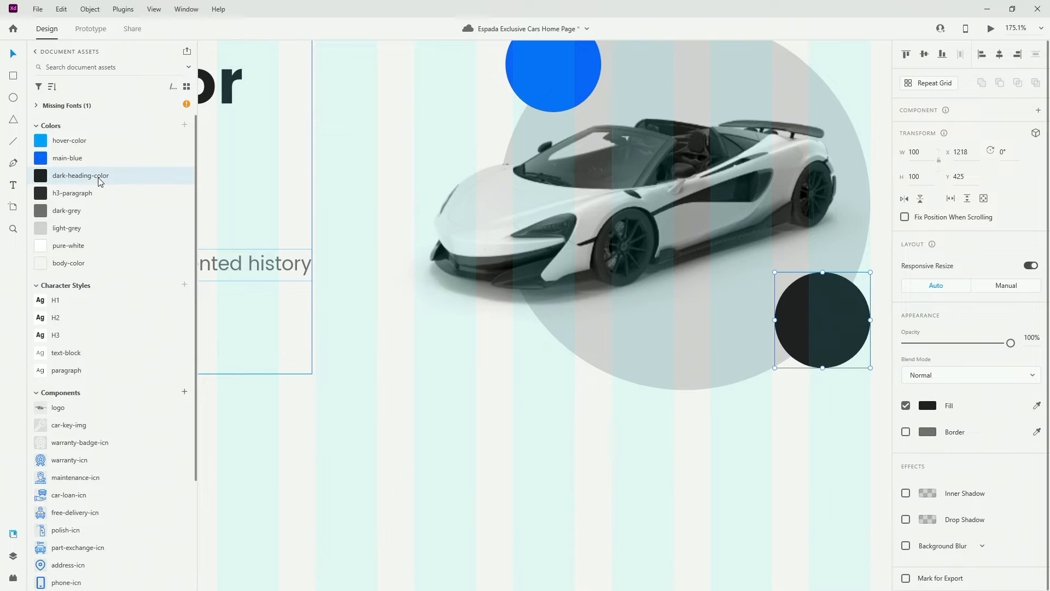
click(96, 189)
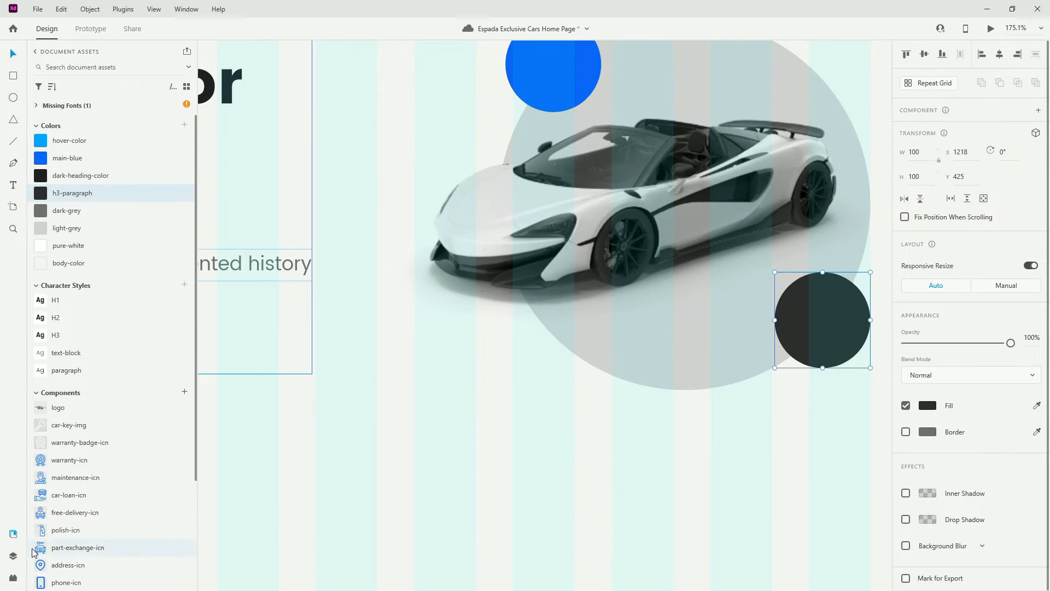
Place the car-key-img icon on the blue circle
scroll(733, 427, up, 3)
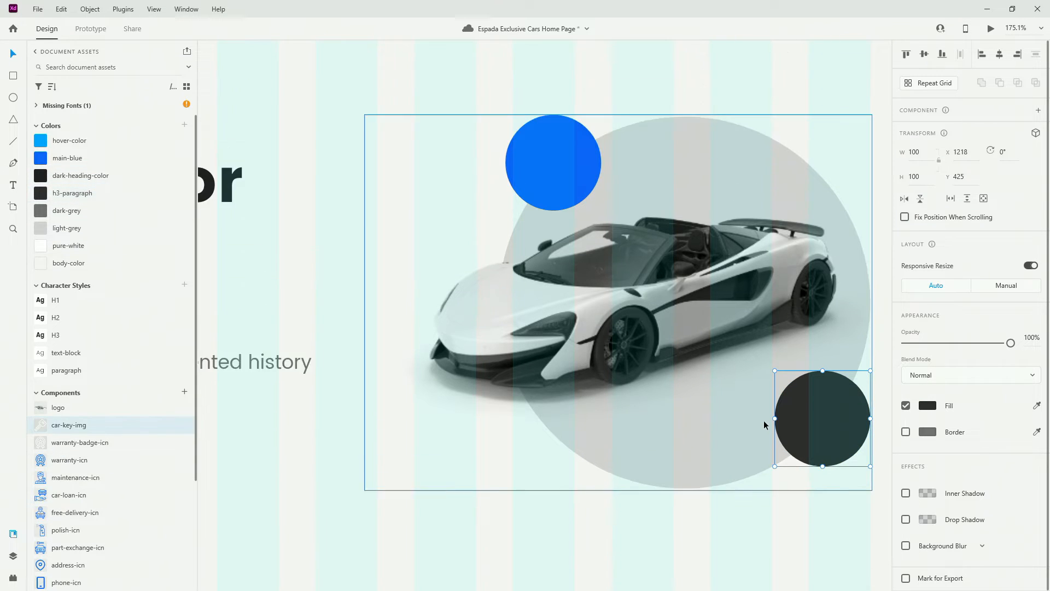
drag(86, 427, 546, 160)
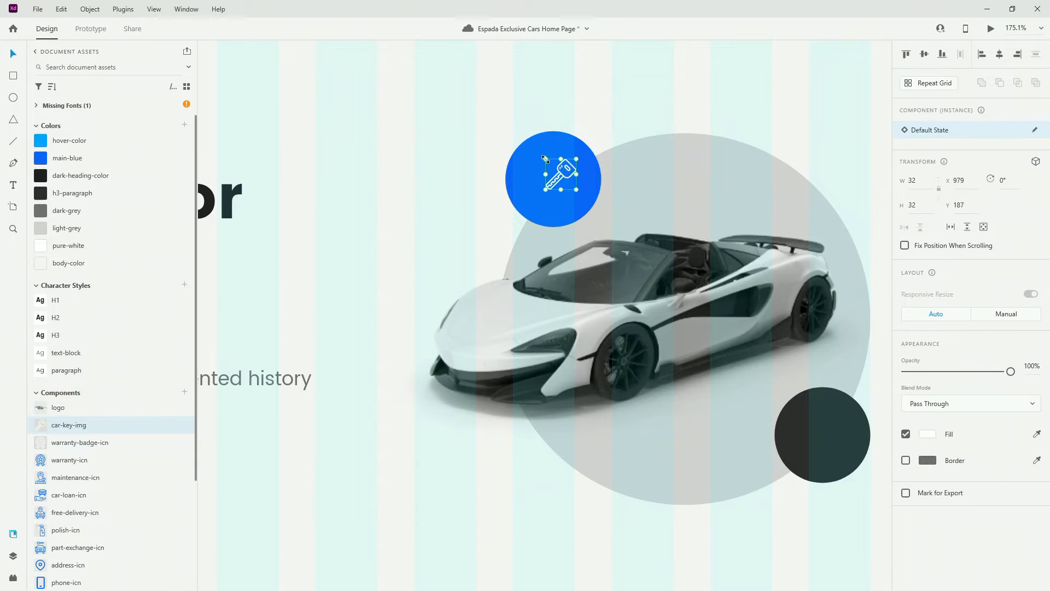
shift+click(591, 170)
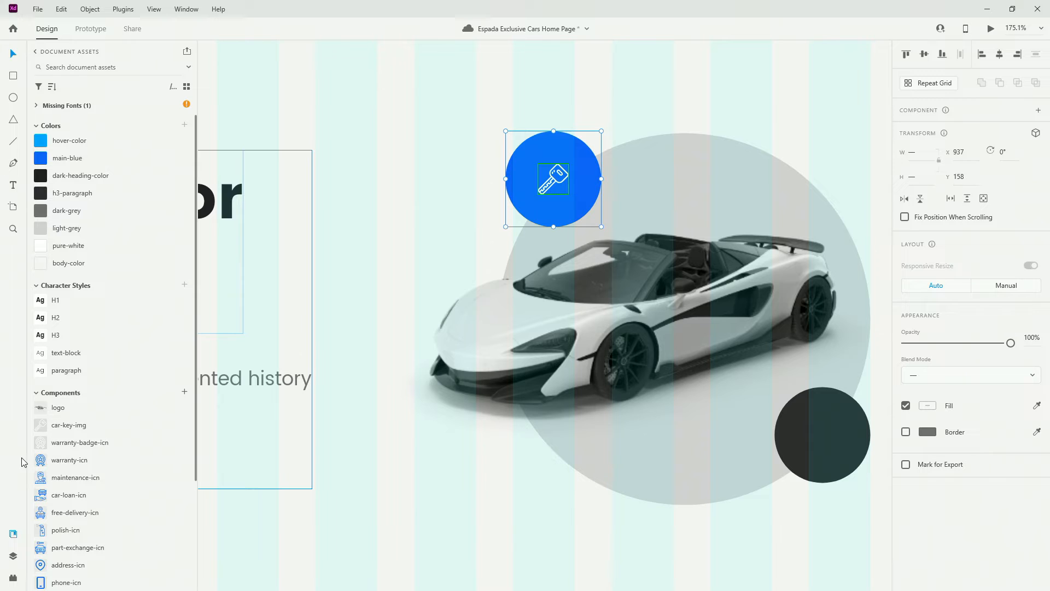
Centre the warranty-badge-icn on the dark circle and group them
drag(82, 446, 834, 426)
shift+click(815, 416)
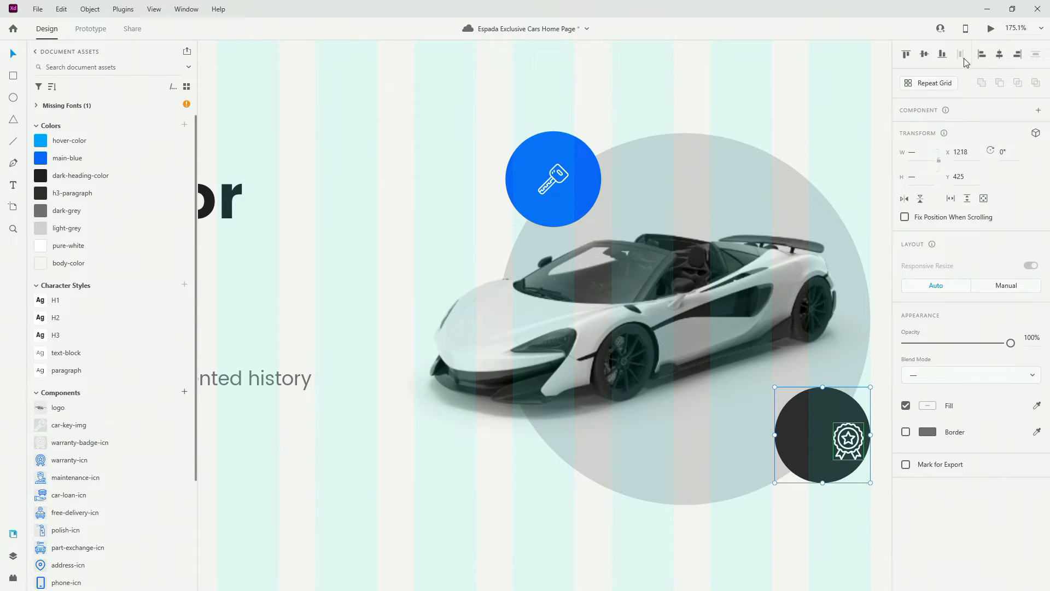
click(997, 57)
click(930, 57)
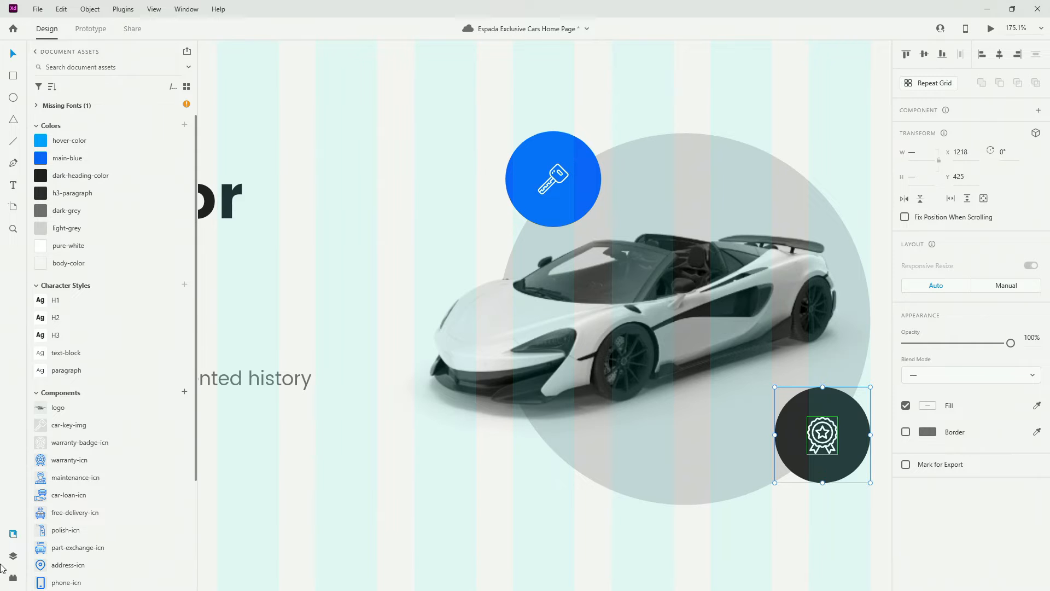
key(ctrl+g)
Rename Group 1 and the circle inside it to bottom-circle
click(13, 556)
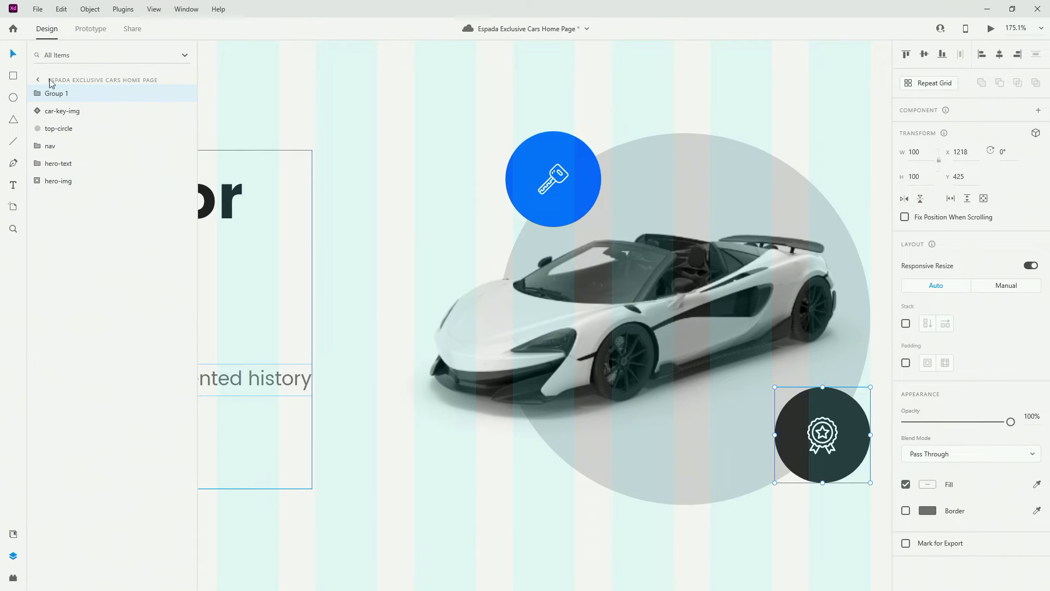
click(38, 94)
double_click(71, 128)
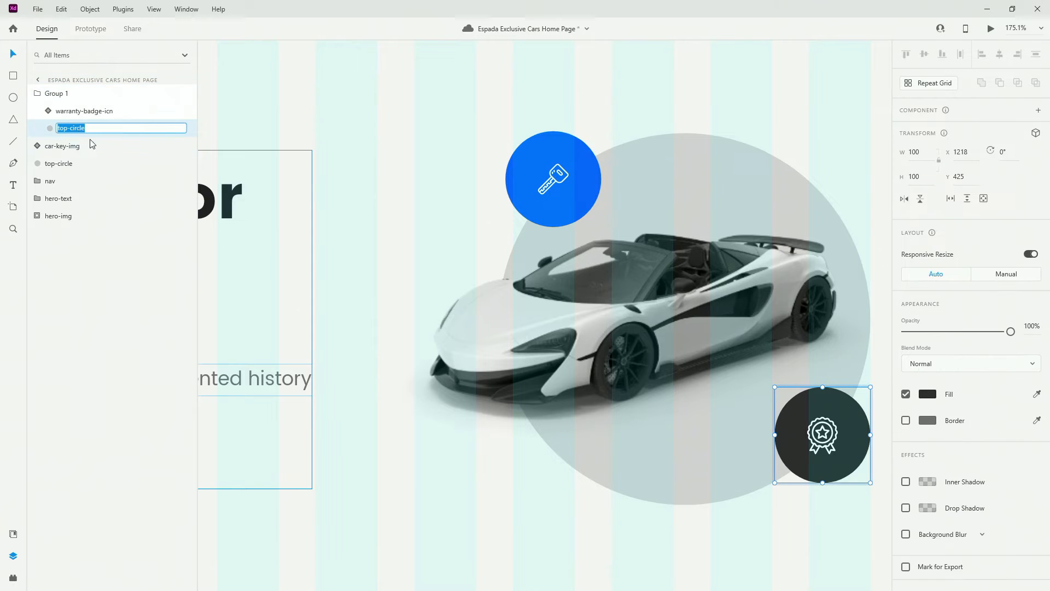
key(Left)
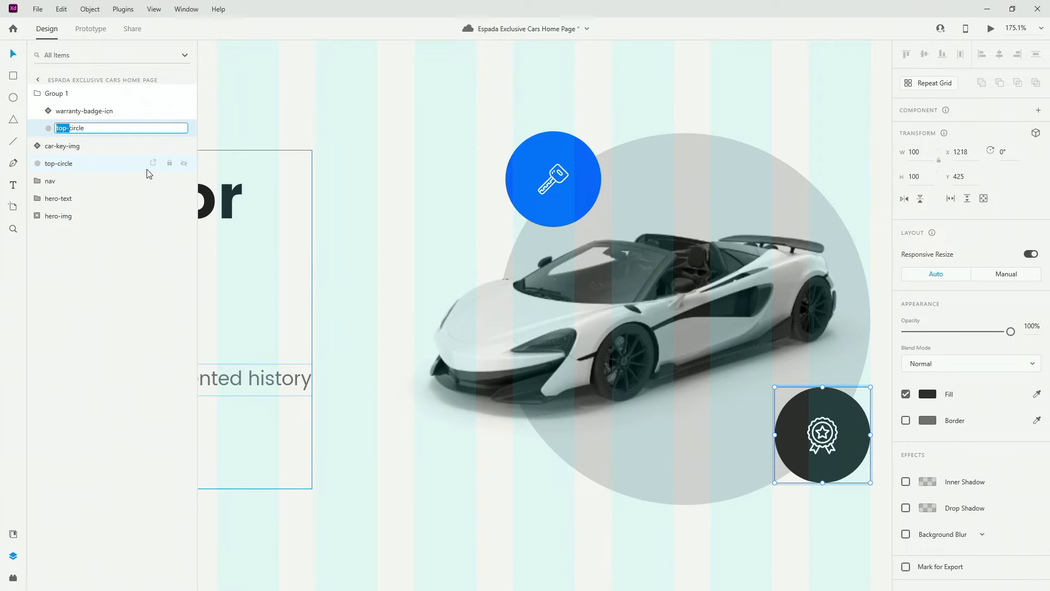
text(bottom)
key(Return)
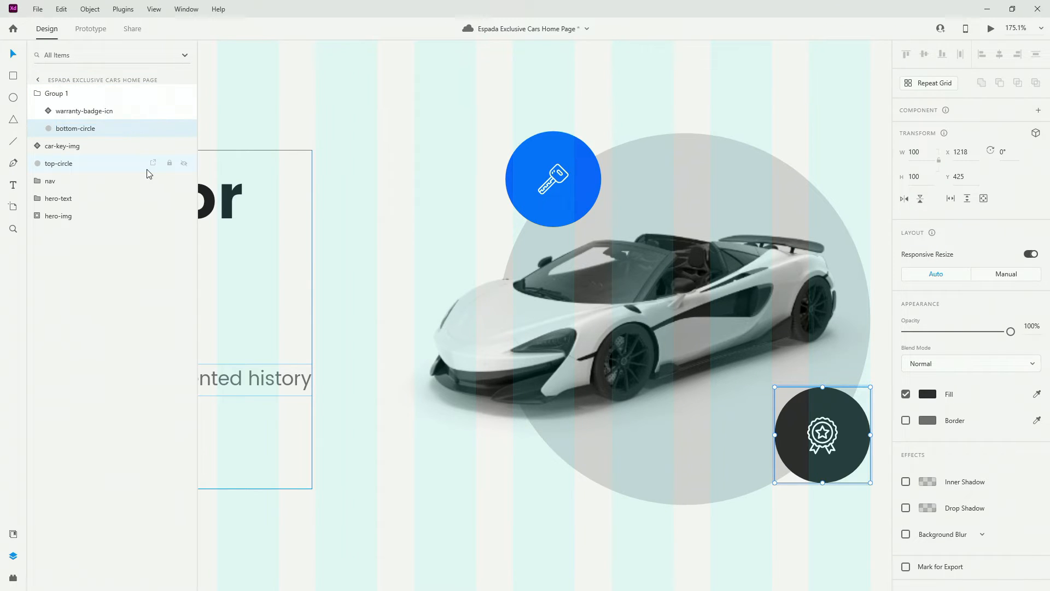
click(40, 93)
double_click(65, 95)
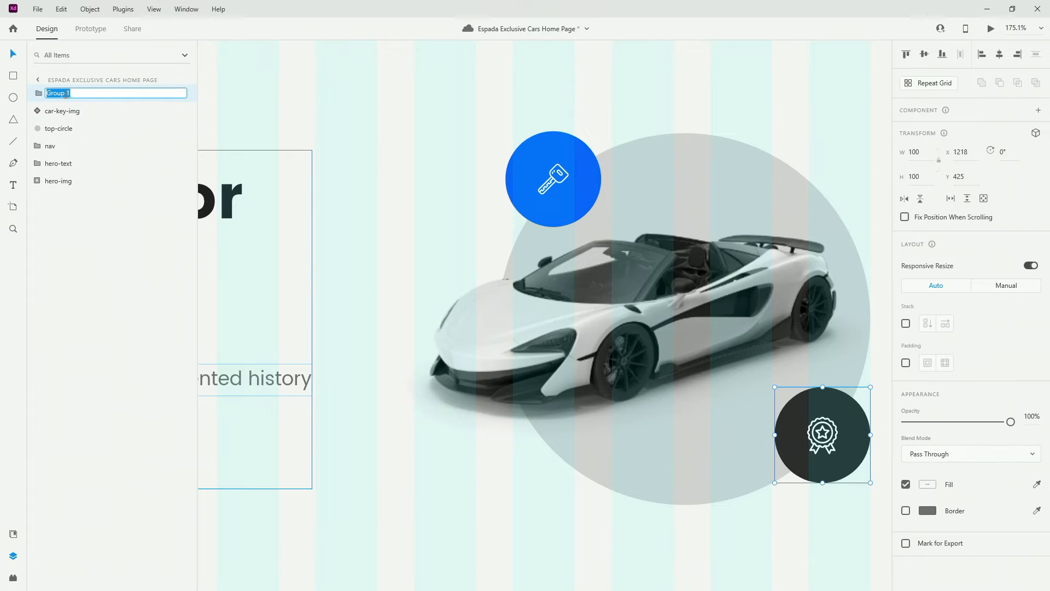
text(bottom-circle)
key(Return)
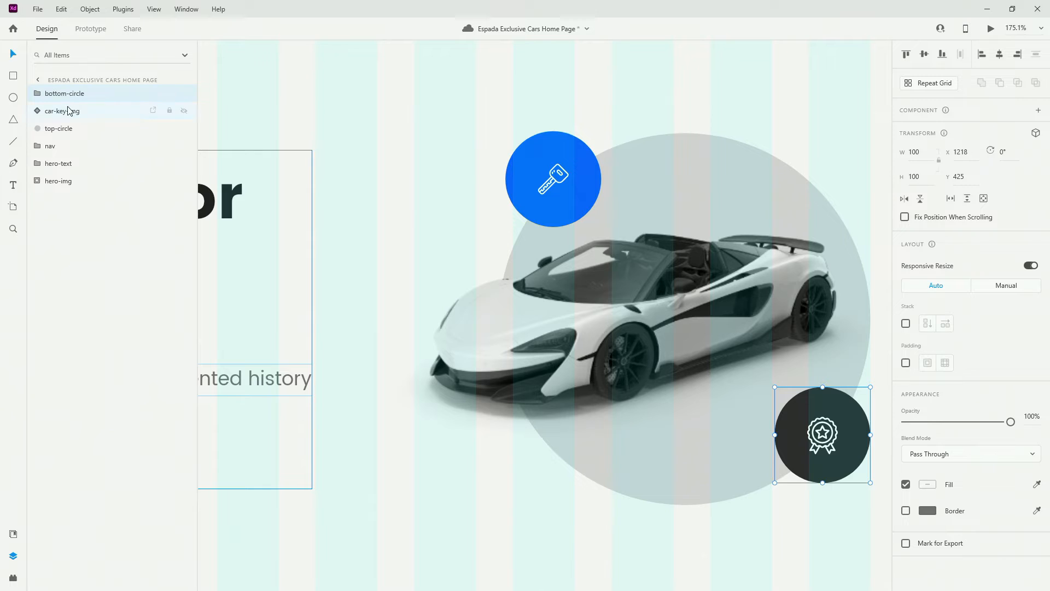
Group the car key icon with its circle and name the group top-circle
click(69, 111)
shift+click(68, 129)
key(ctrl+g)
double_click(57, 113)
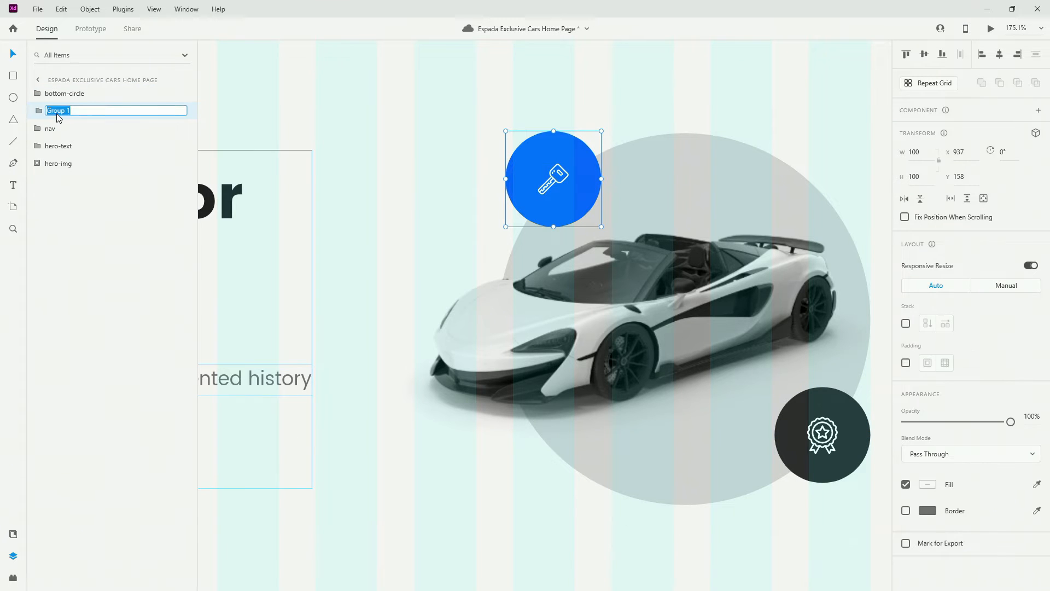
text(top-circle)
key(Return)
Reorder the layers so bottom-circle sits lower and top-circle sits just below hero-text
drag(66, 95, 70, 153)
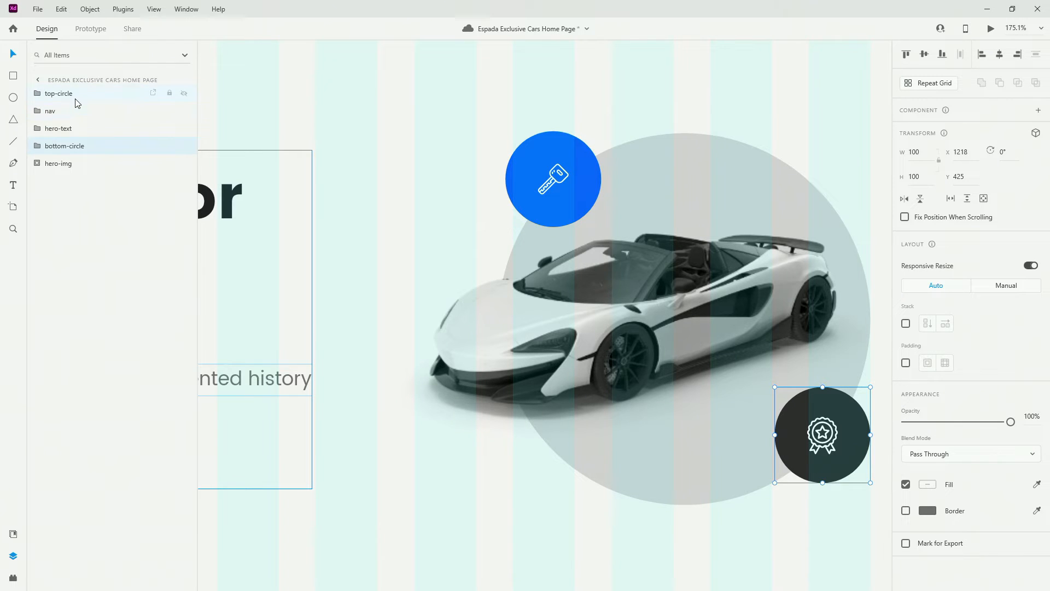
click(77, 98)
drag(78, 106, 72, 139)
key(ctrl+z)
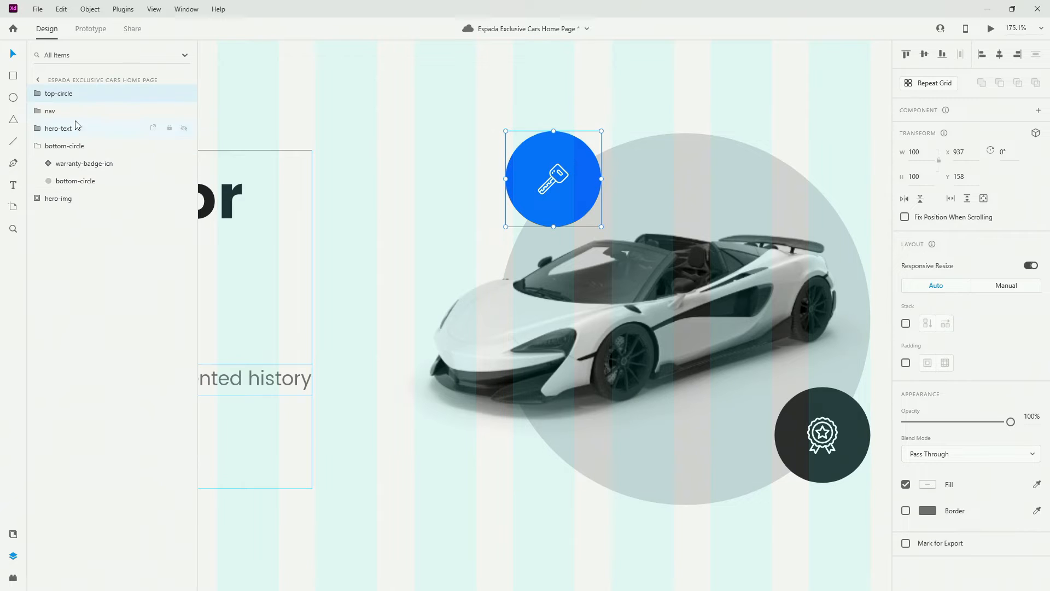
drag(77, 96, 75, 141)
click(37, 146)
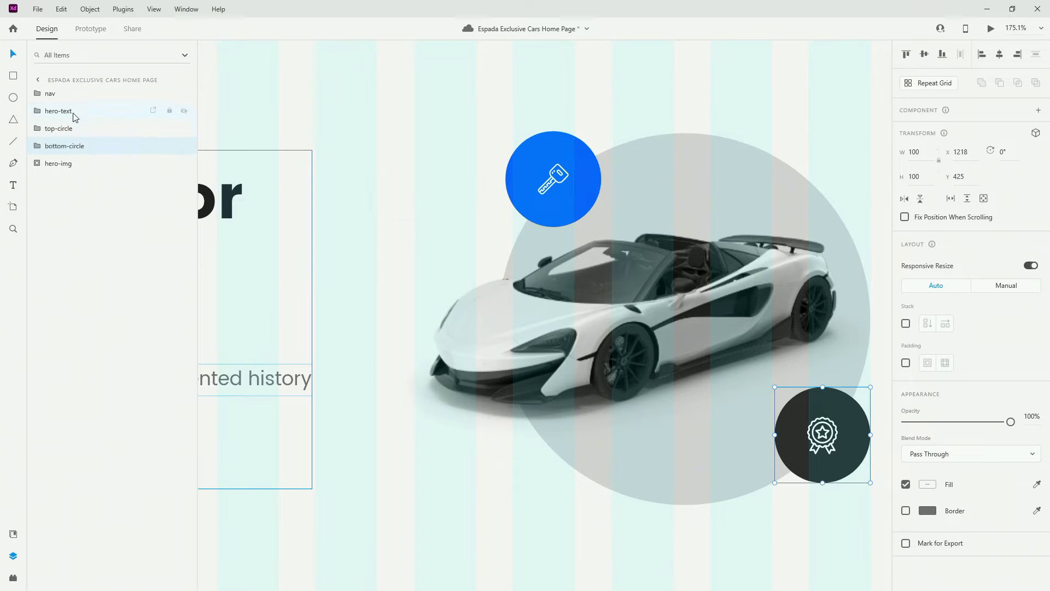
Group hero-text, both circles and hero-img into a group named hero
click(73, 114)
shift+click(73, 164)
key(ctrl+0)
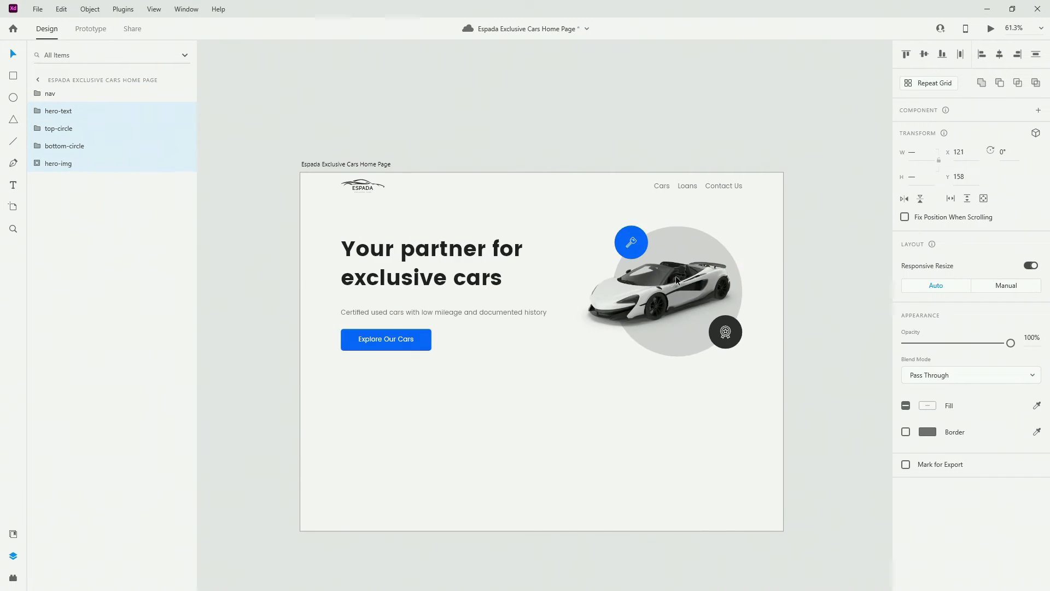
key(ctrl+g)
double_click(61, 112)
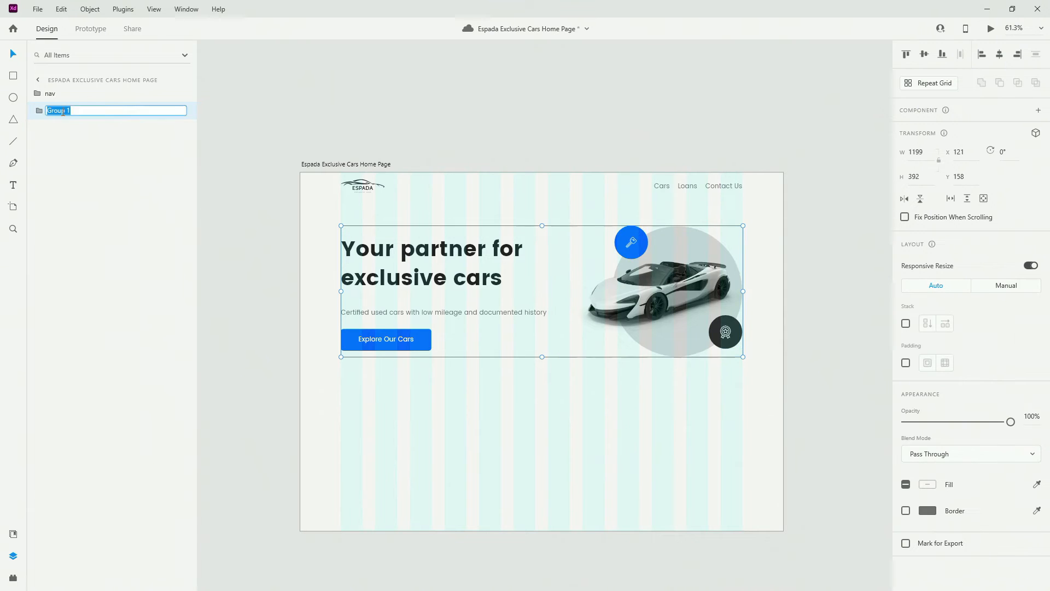
text(hero)
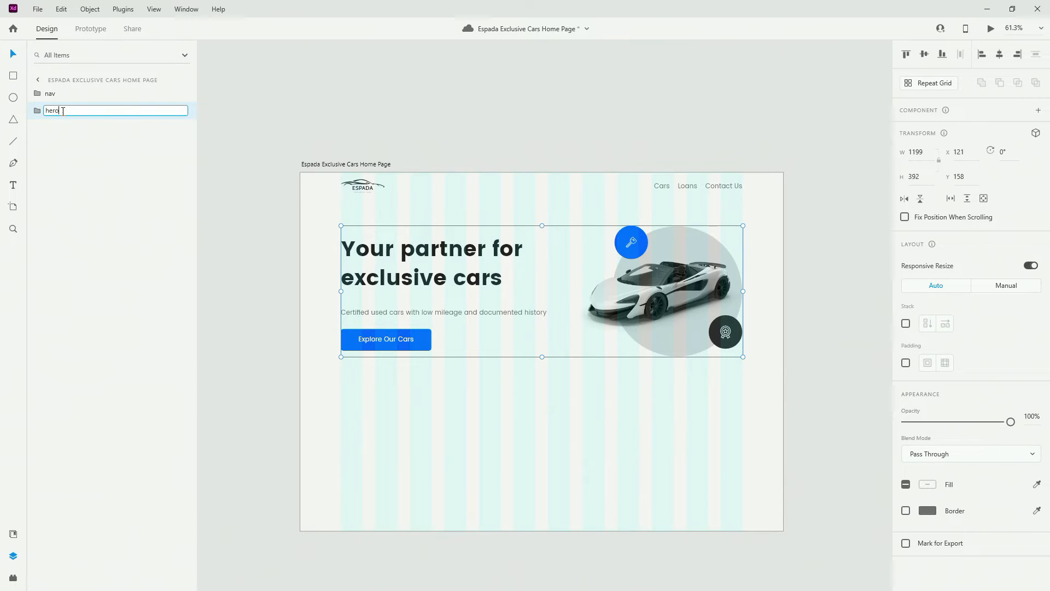
key(Return)
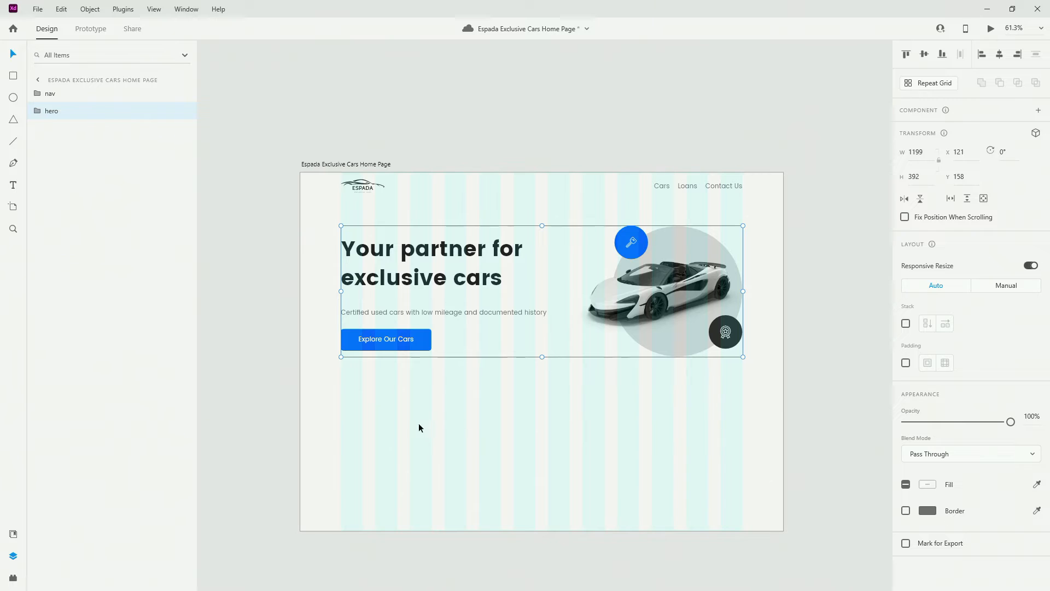
scroll(365, 425, down, 2)
scroll(477, 405, down, 5)
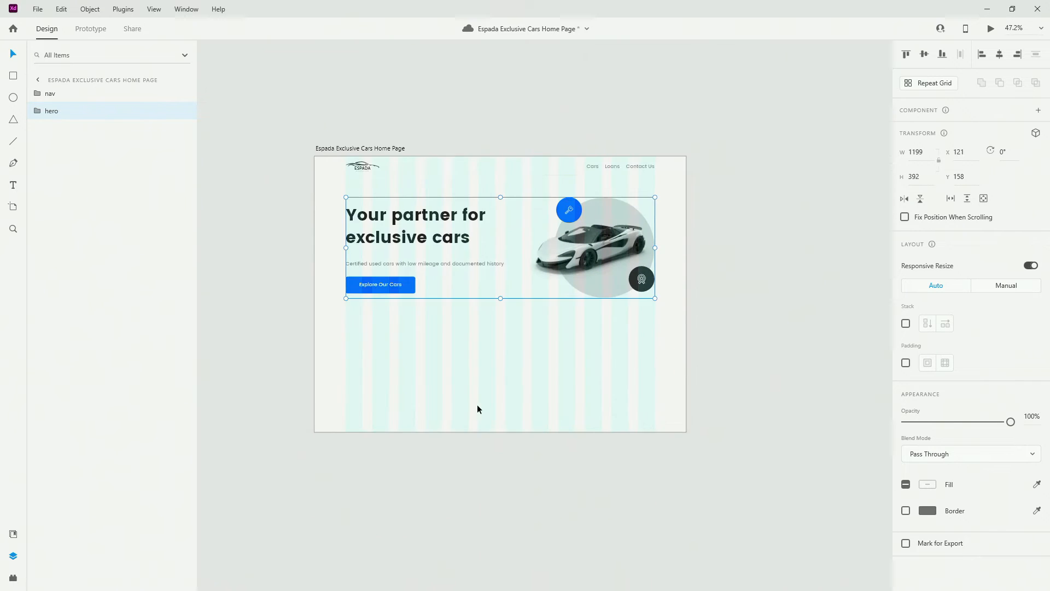
Drag the home page artboard's bottom edge down, lengthening it from 1068 to 2643 px
click(361, 82)
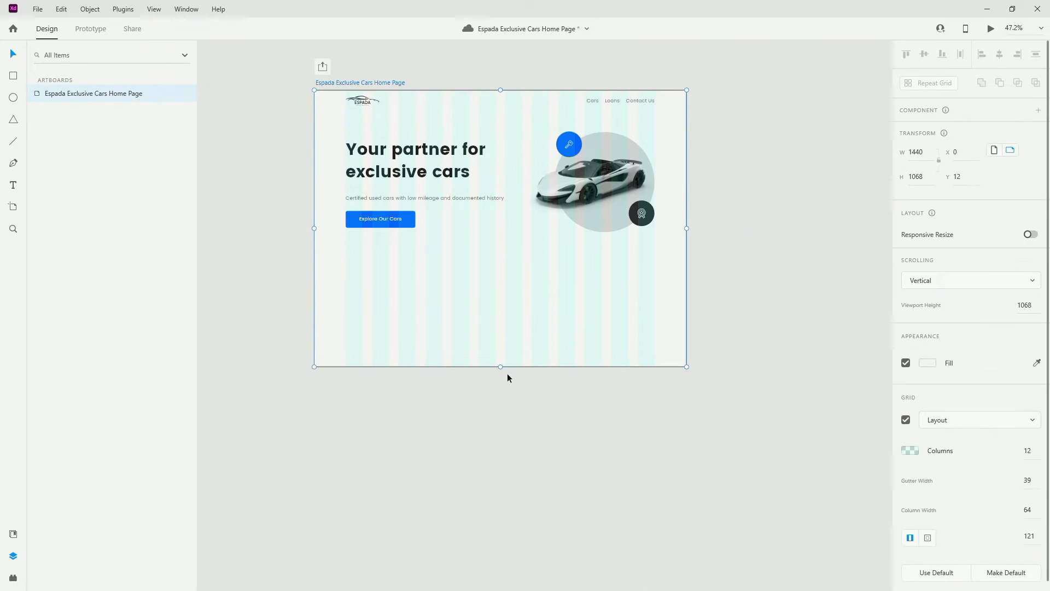
drag(500, 368, 495, 502)
scroll(487, 326, down, 3)
scroll(487, 326, down, 3)
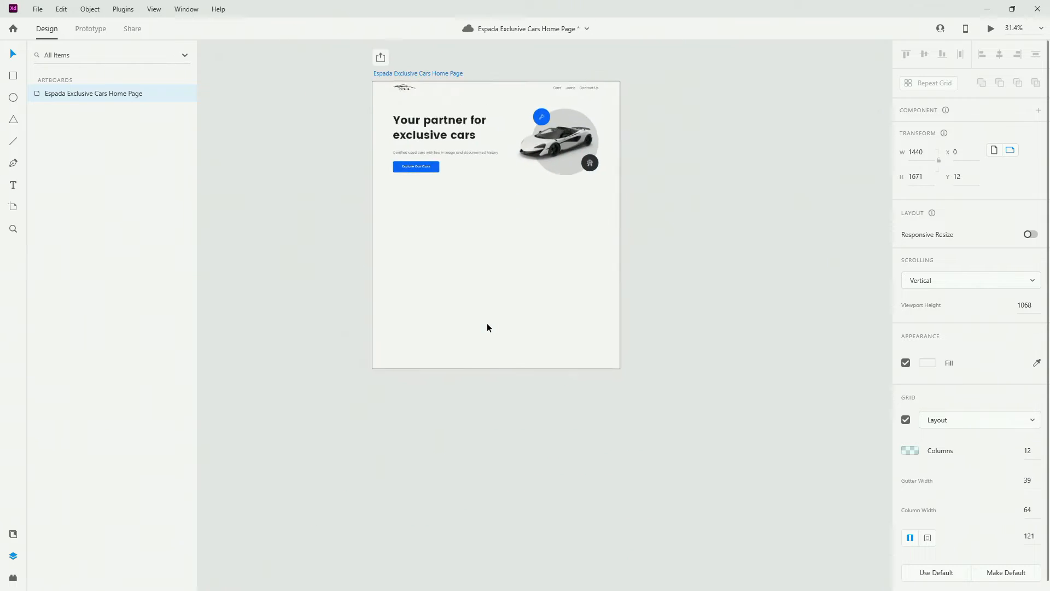
drag(494, 331, 495, 479)
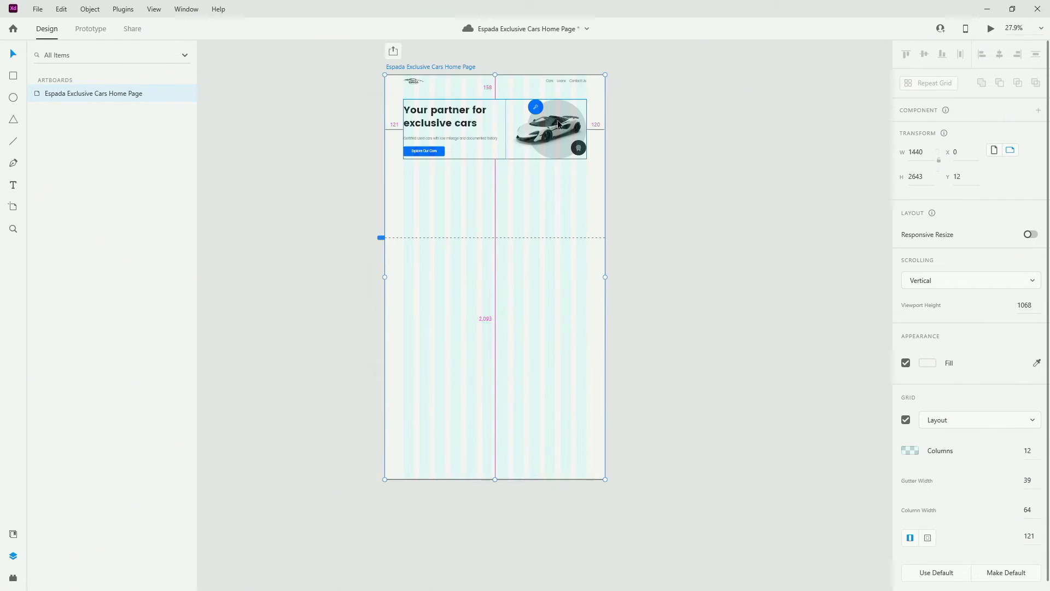
scroll(379, 212, up, 4)
drag(427, 253, 506, 263)
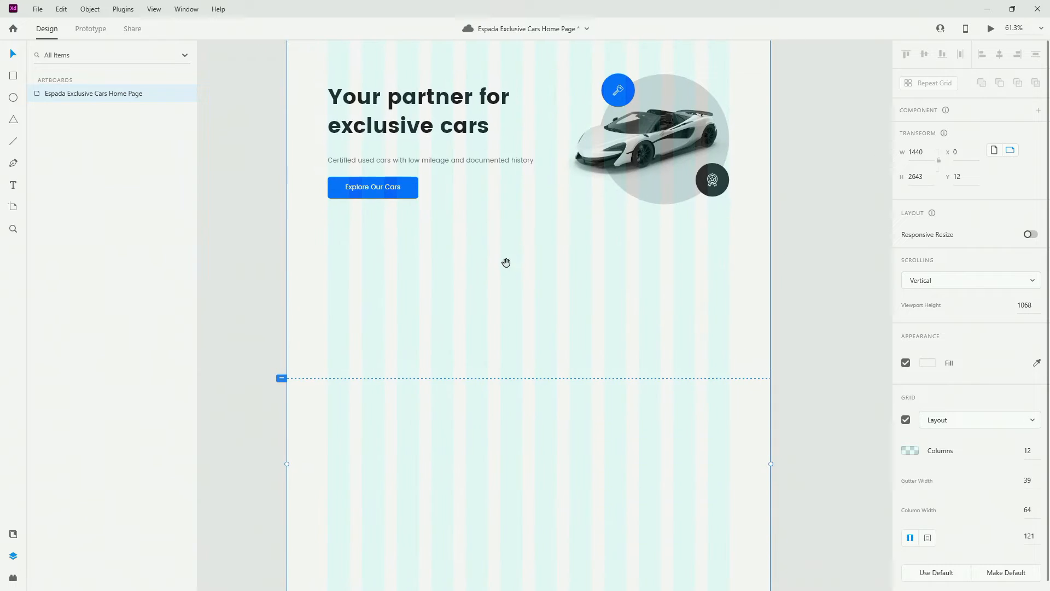
scroll(505, 262, up, 1)
scroll(505, 261, up, 2)
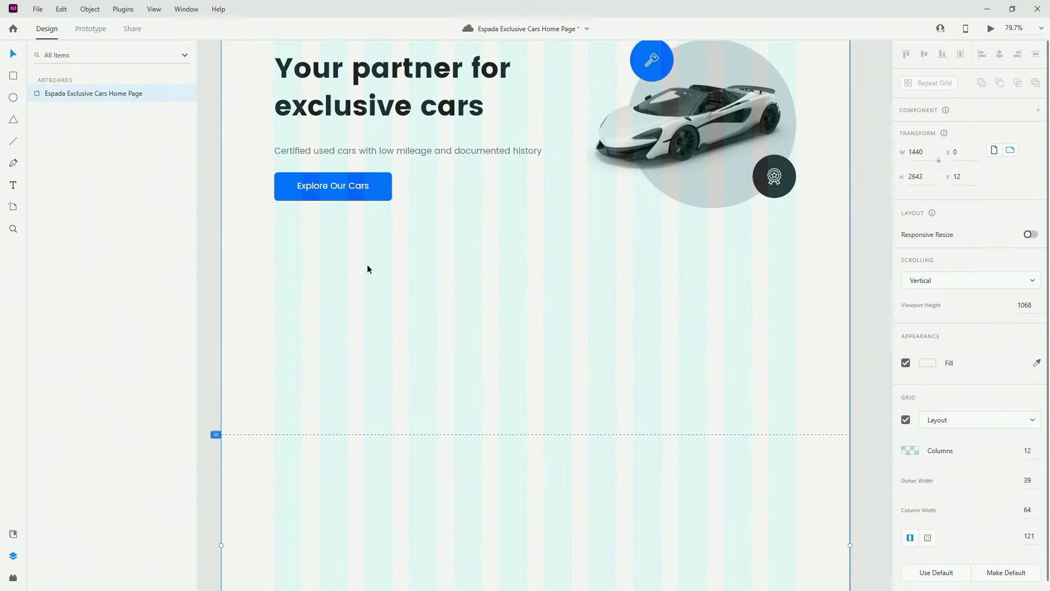
click(367, 262)
click(385, 185)
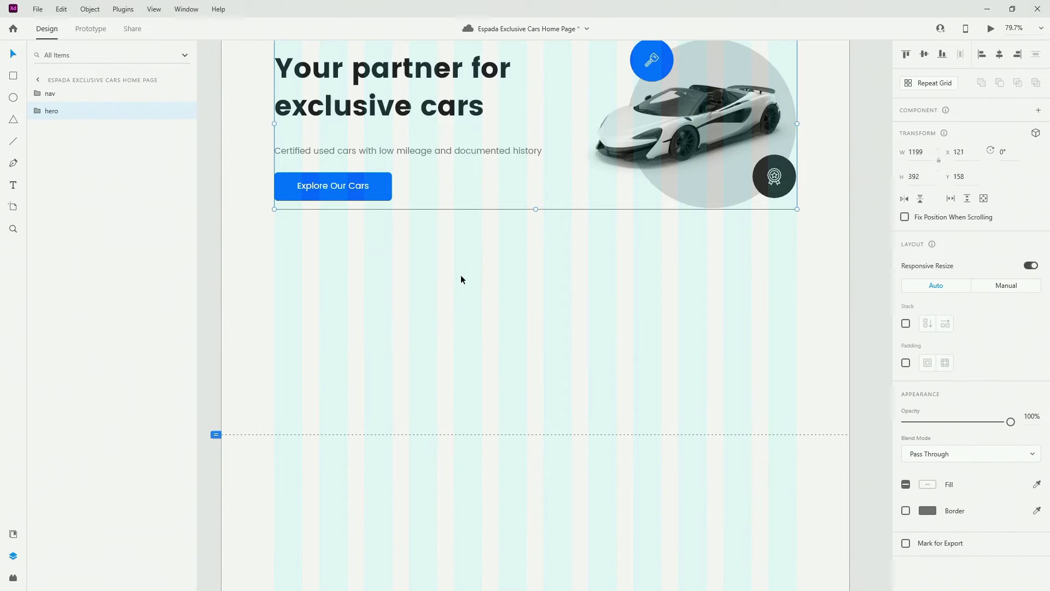
Make the Explore Our Cars button a component with a state named hover
double_click(360, 195)
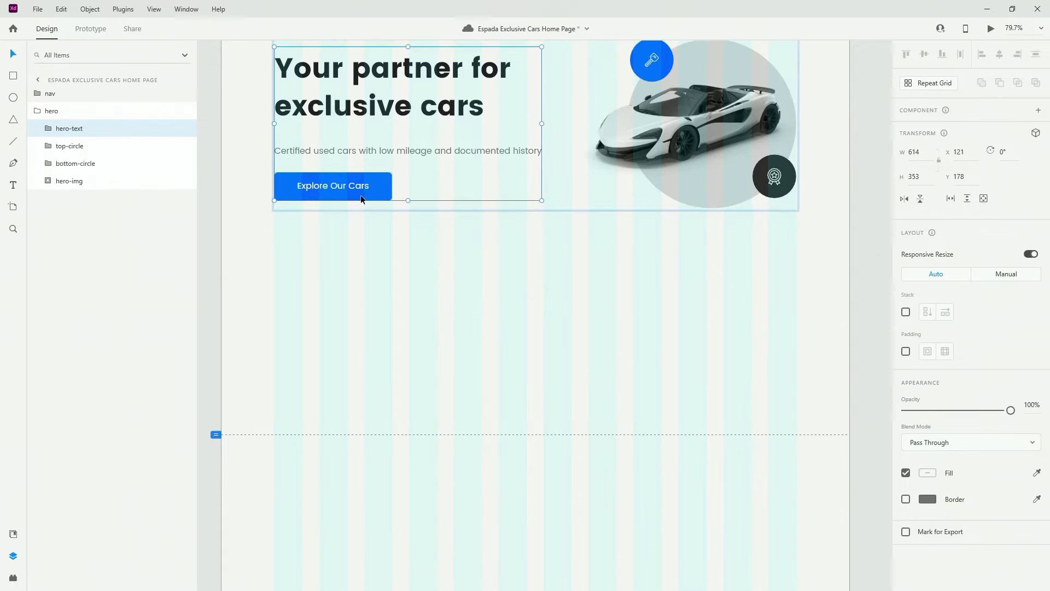
double_click(385, 190)
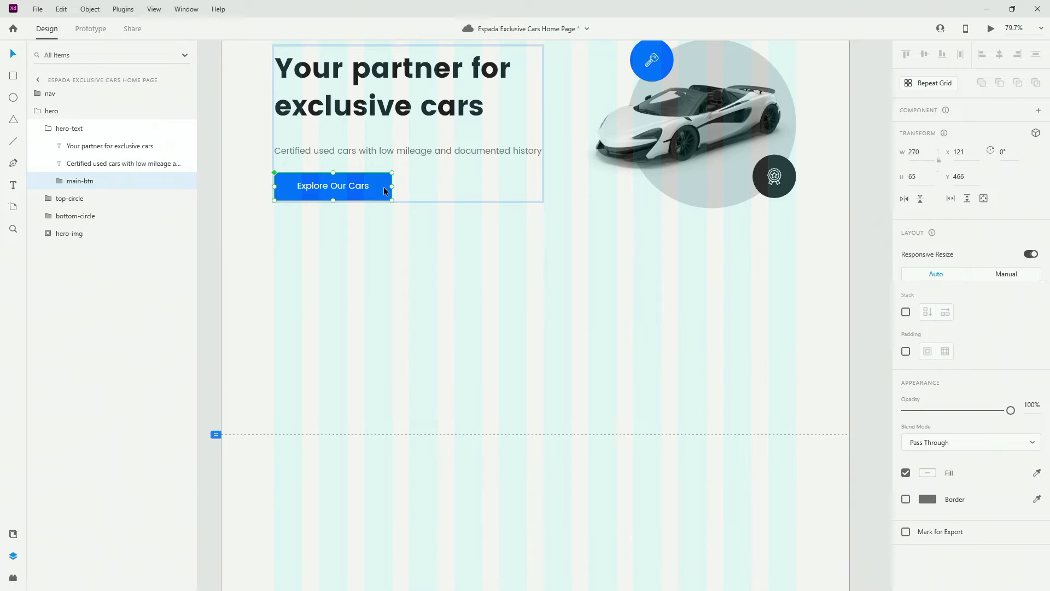
key(ctrl+k)
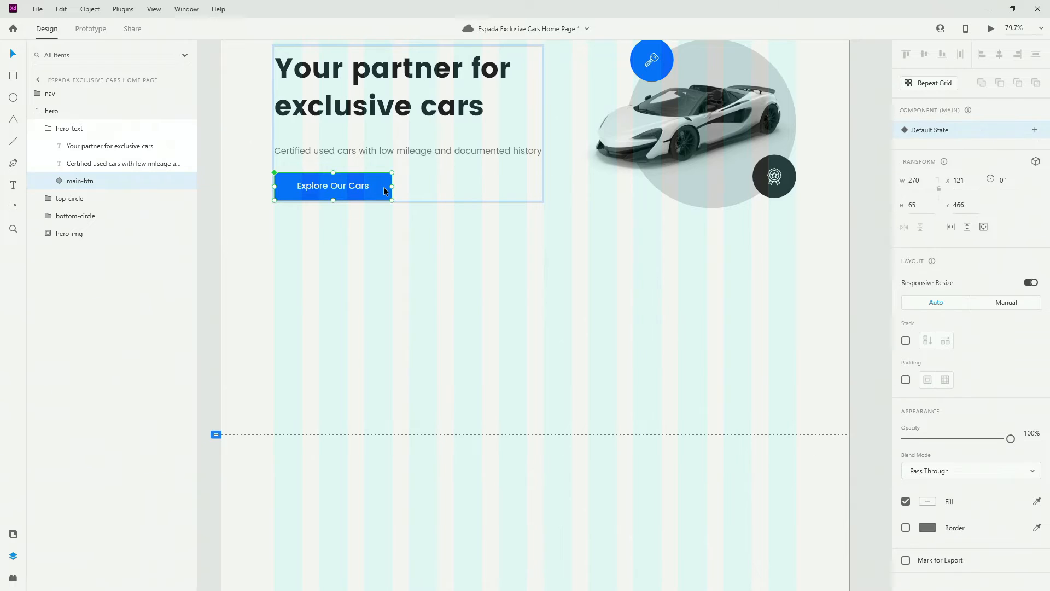
click(1035, 130)
click(952, 155)
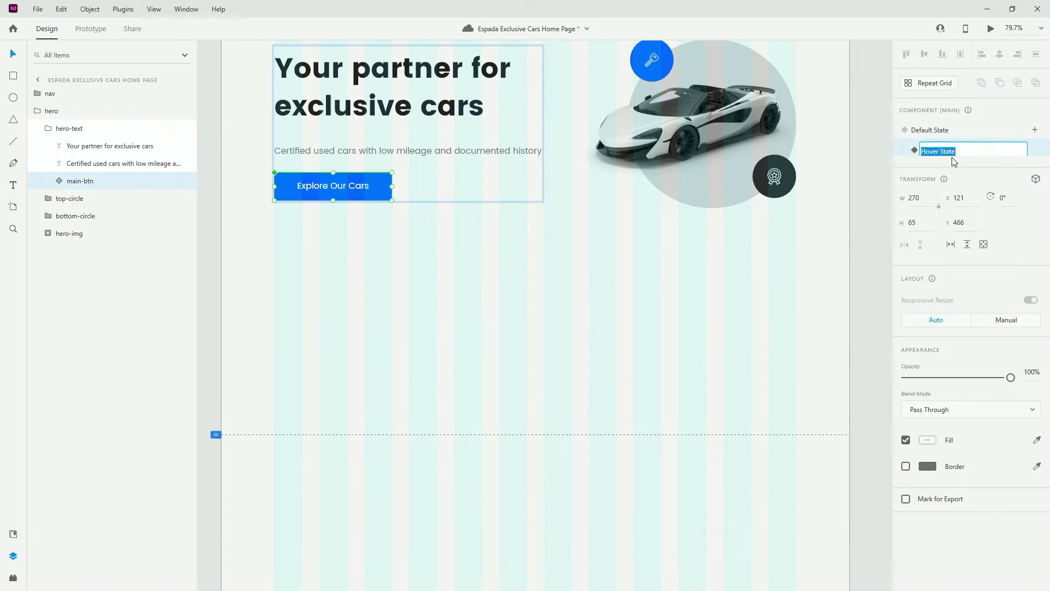
text(hover)
key(Return)
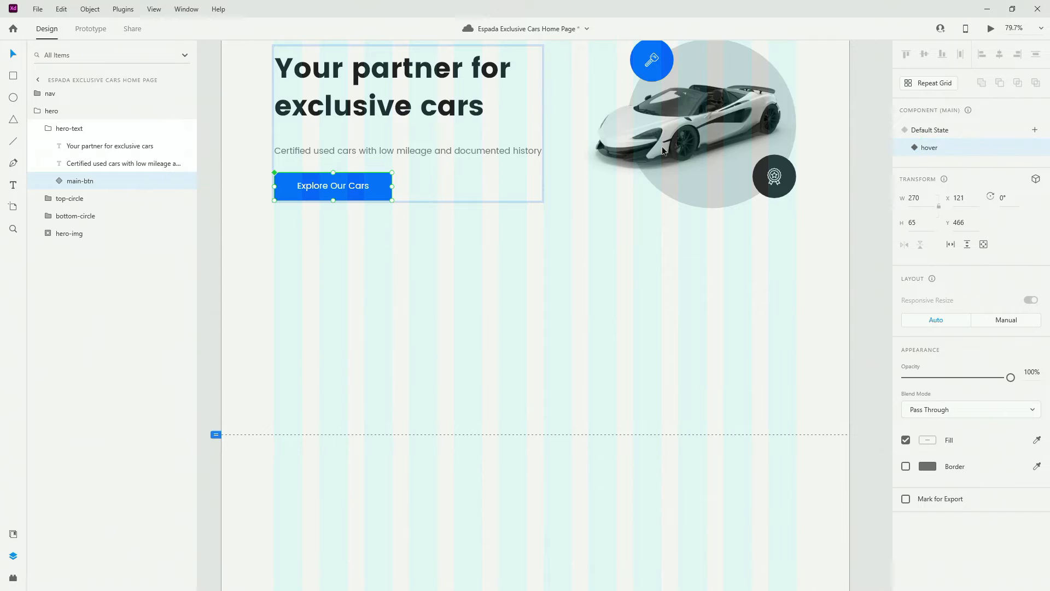
Rename the button's background rectangle to btn-bg in the default state
double_click(379, 176)
double_click(94, 216)
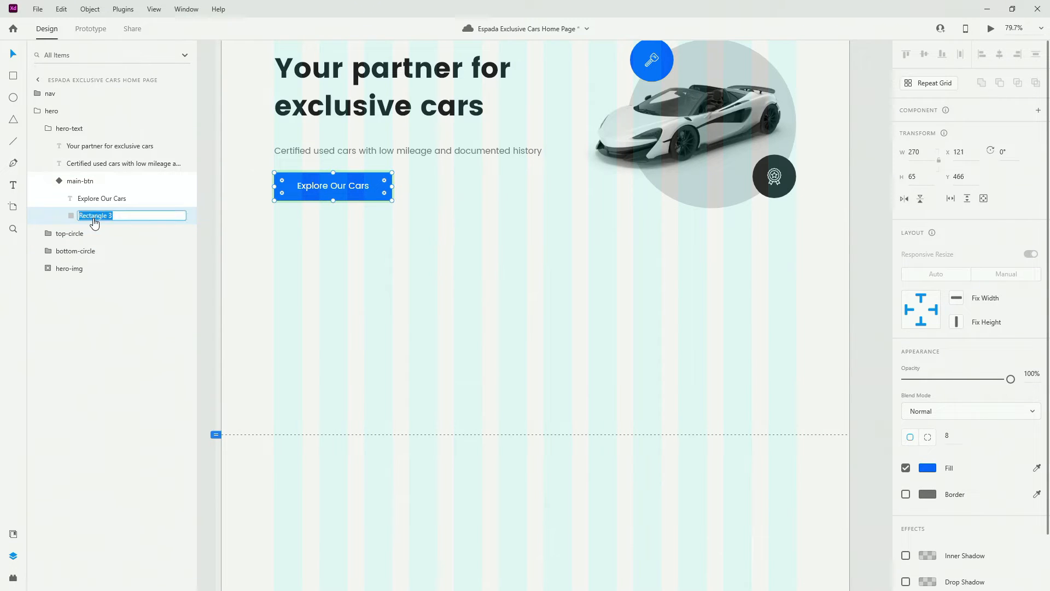
text(bt)
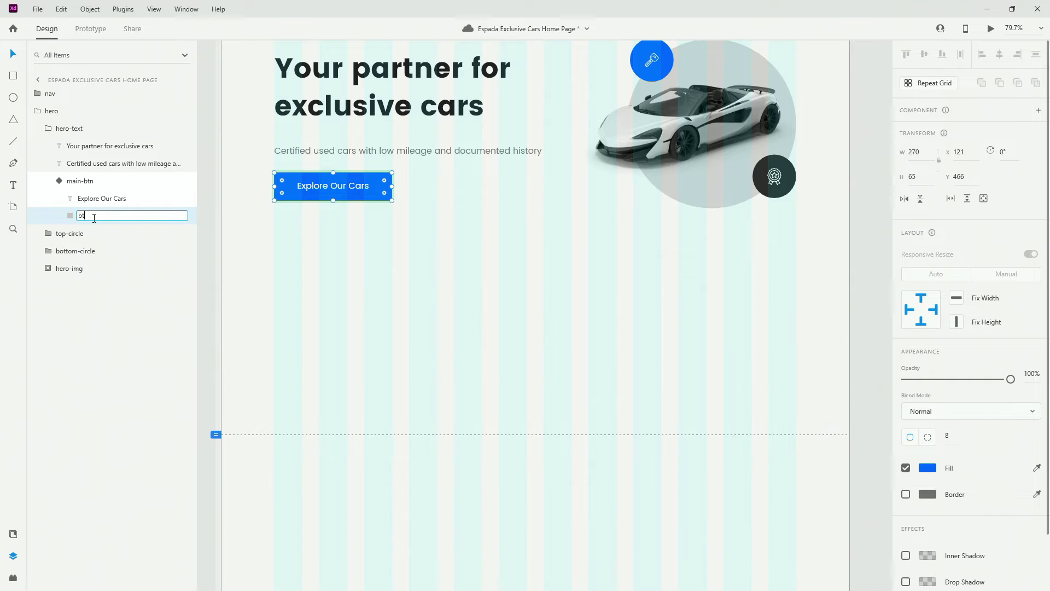
key(Return)
key(Escape)
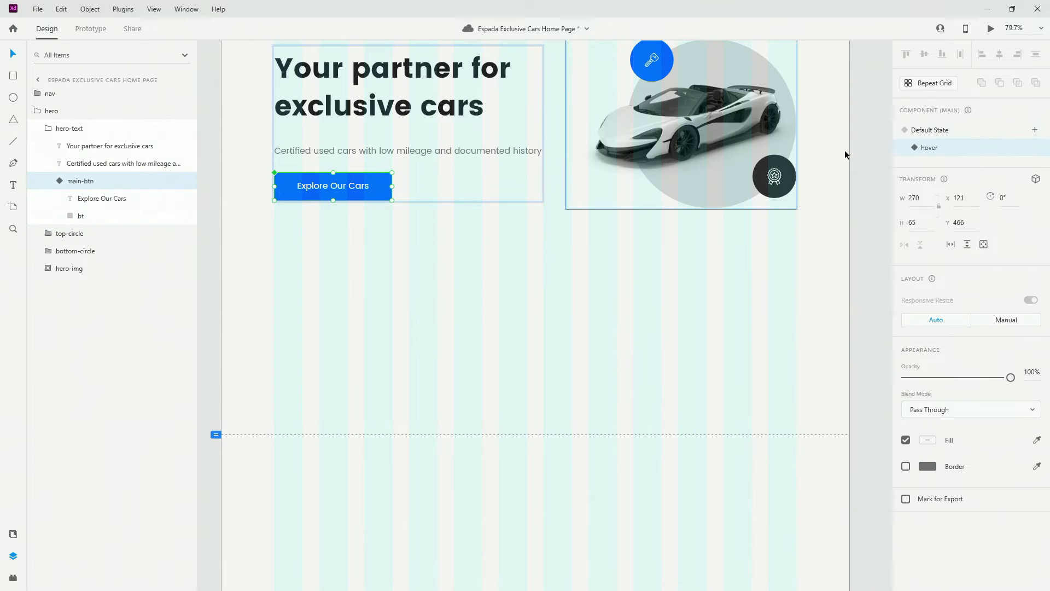
click(924, 133)
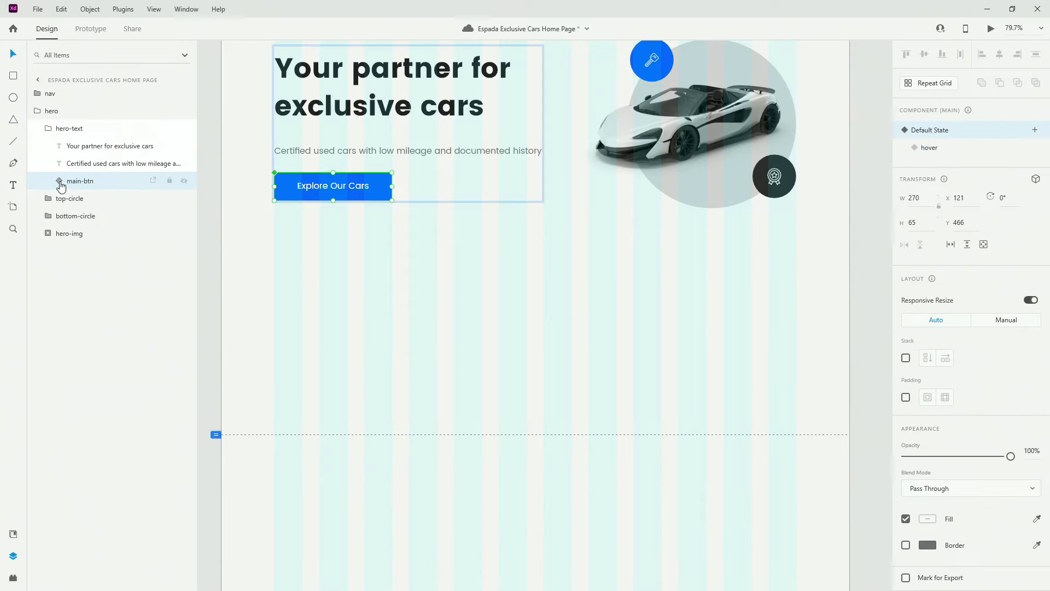
double_click(93, 216)
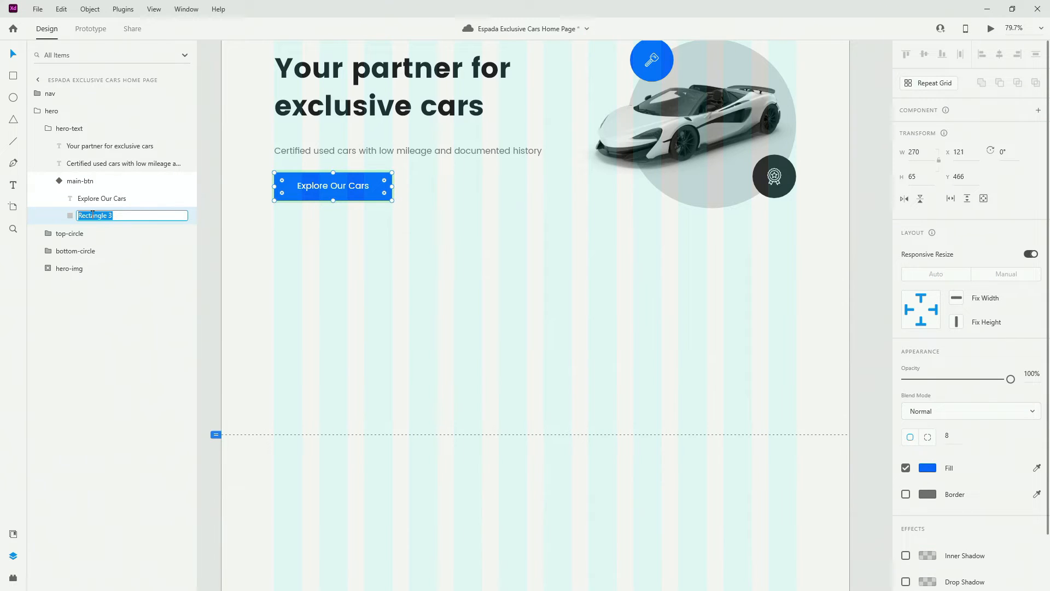
text(btn-bg)
key(Return)
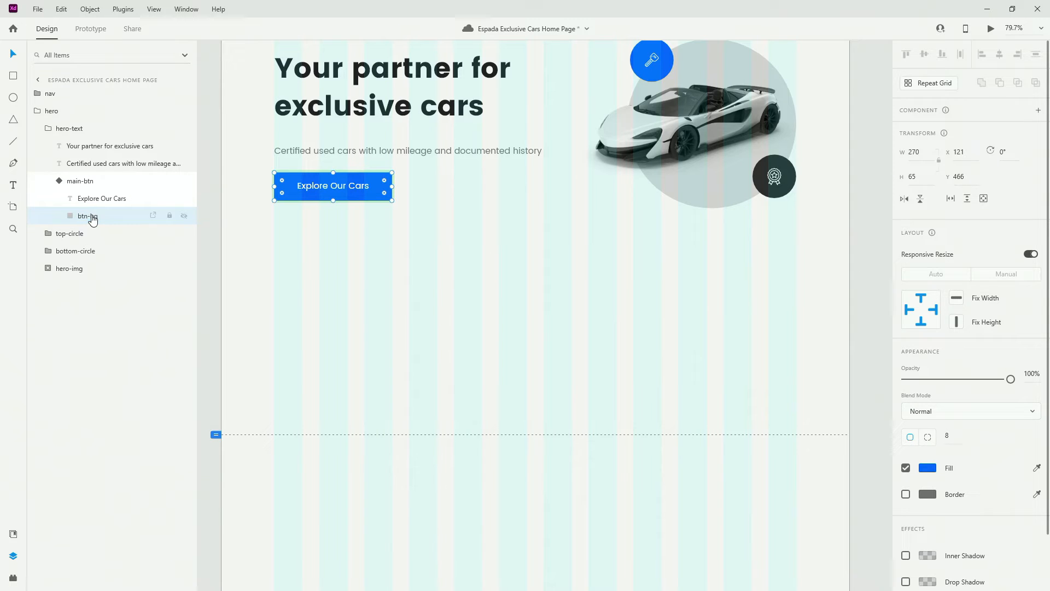
Rename the hover state's background rectangle to btn-bg as well
click(51, 180)
click(942, 147)
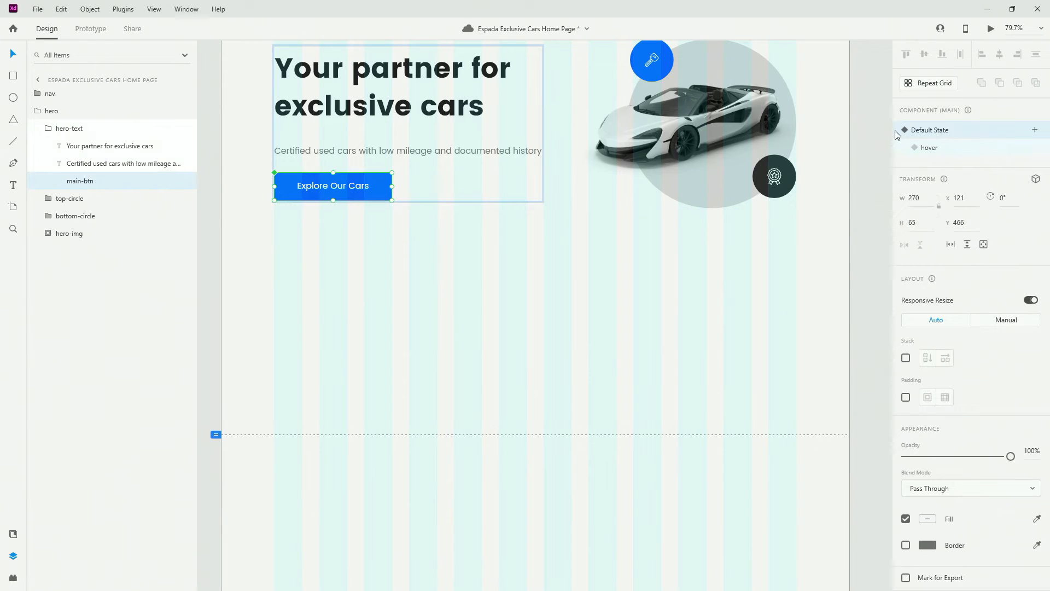
click(62, 186)
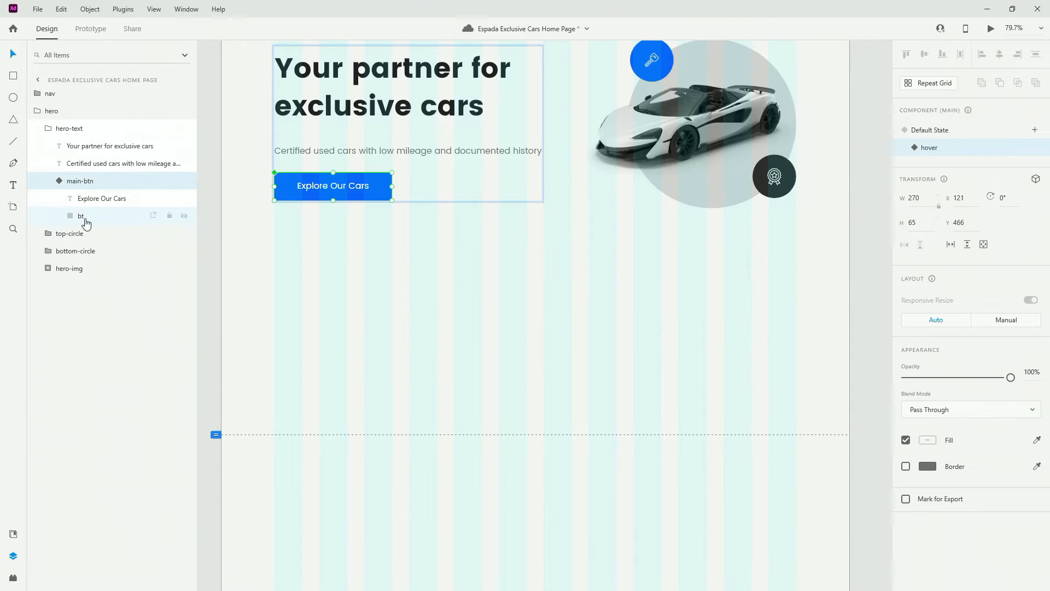
double_click(87, 216)
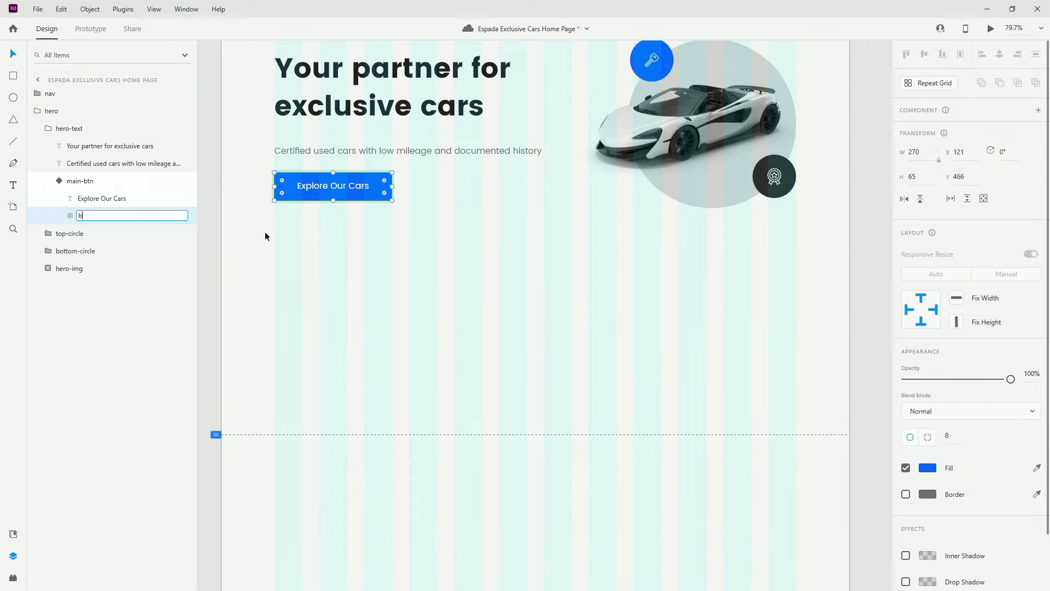
text(btn-bg)
key(Return)
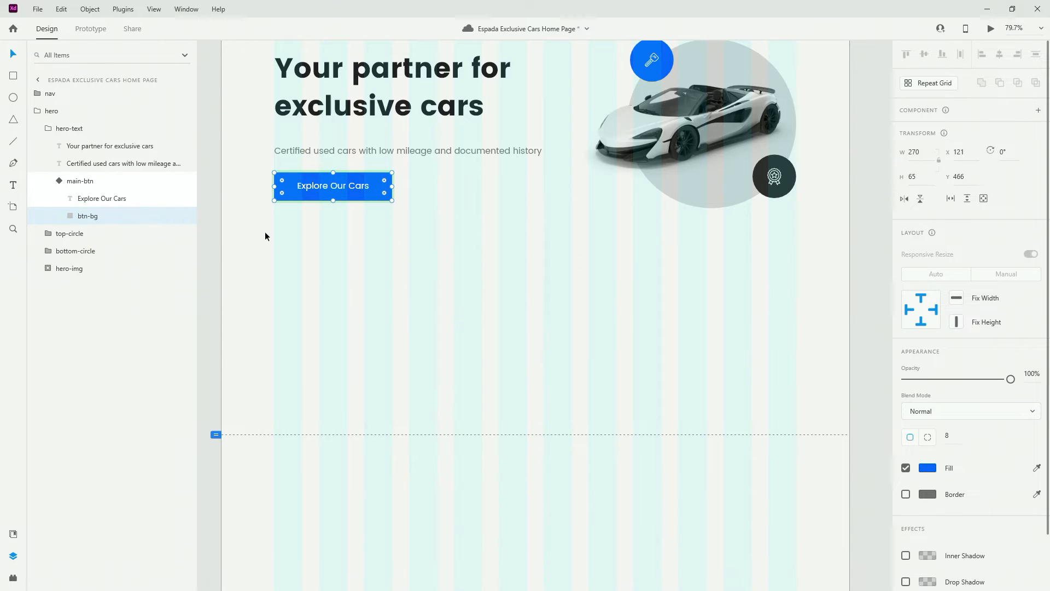
Fill the button's hover state with hover-color from Assets, then return to Default State
click(13, 533)
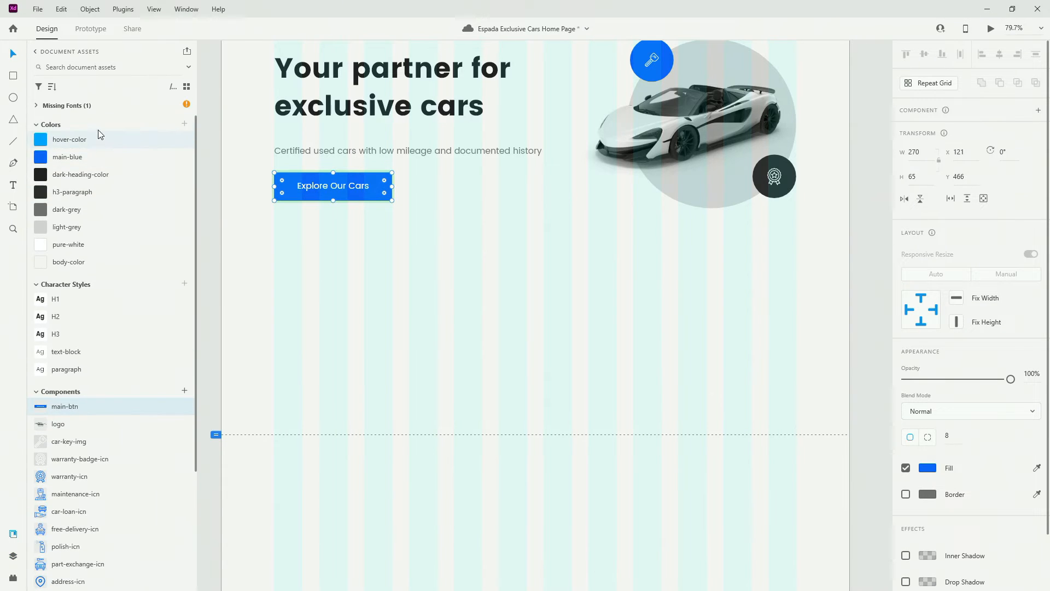
click(90, 142)
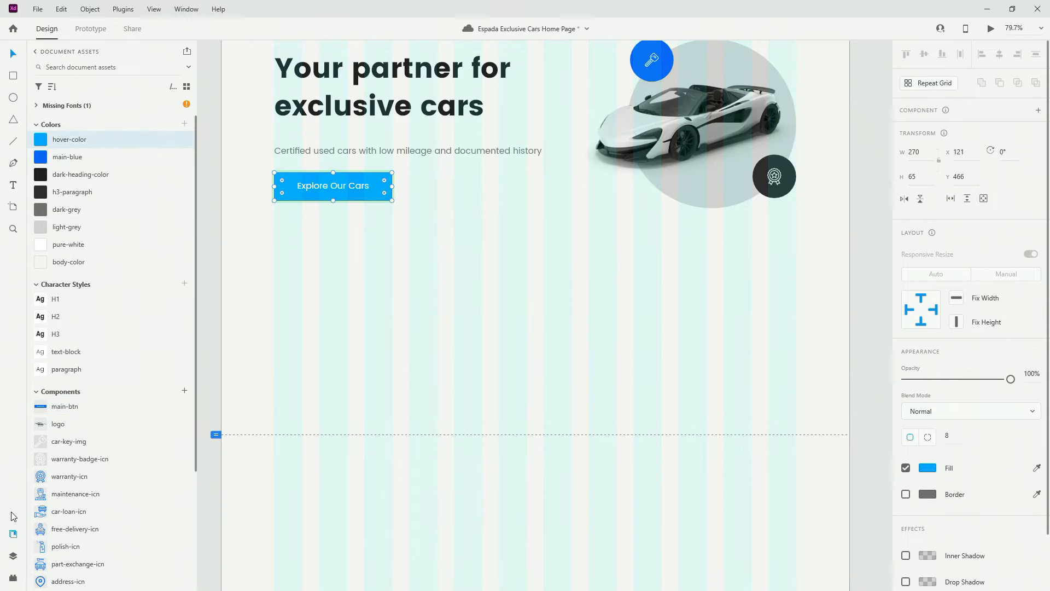
click(13, 555)
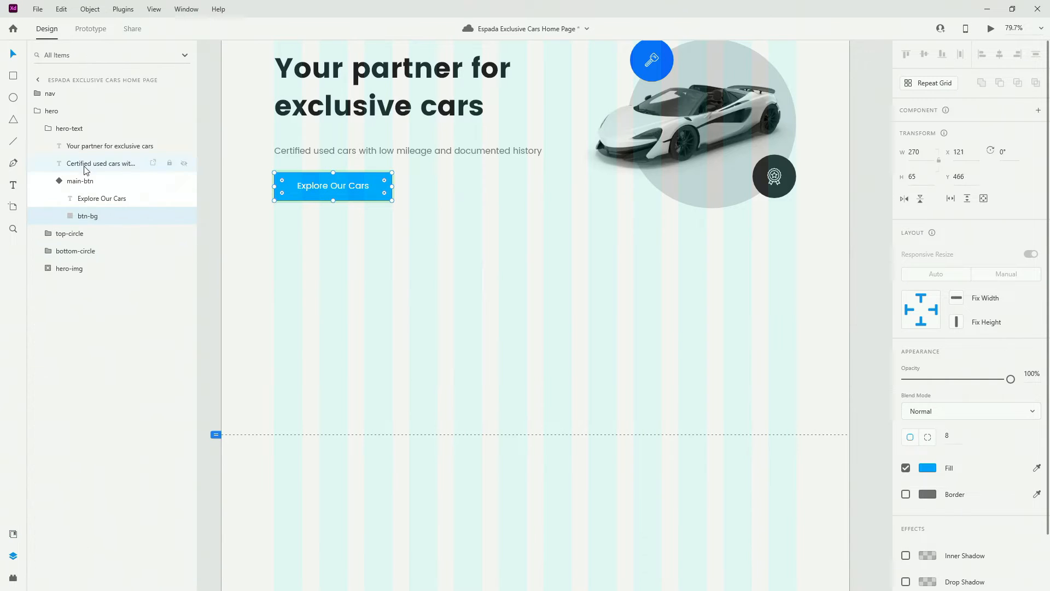
click(58, 186)
click(972, 134)
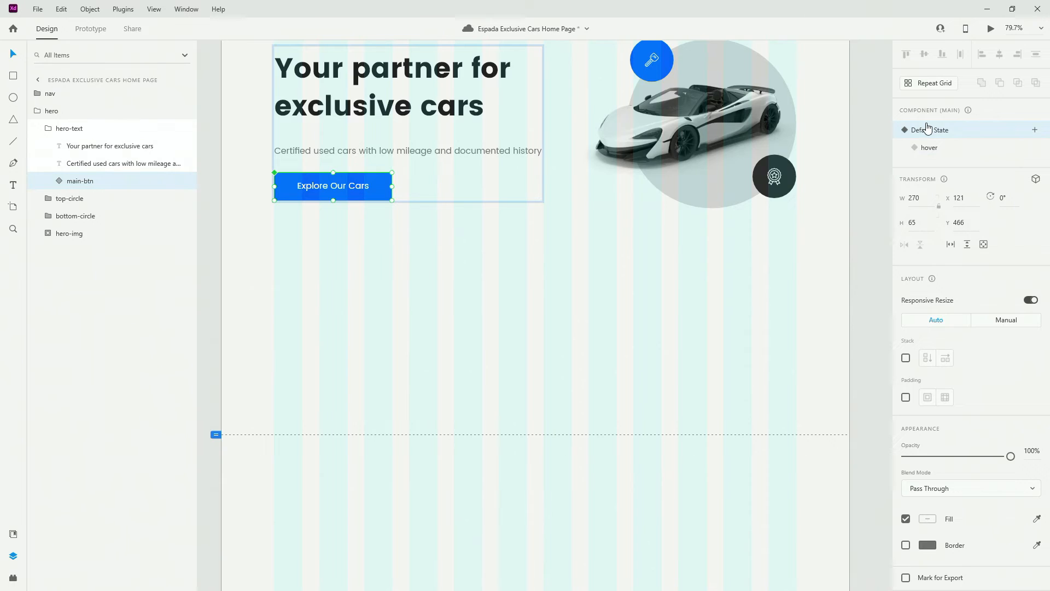
Preview the page with Ctrl+Enter, then close the preview window
key(ctrl+Return)
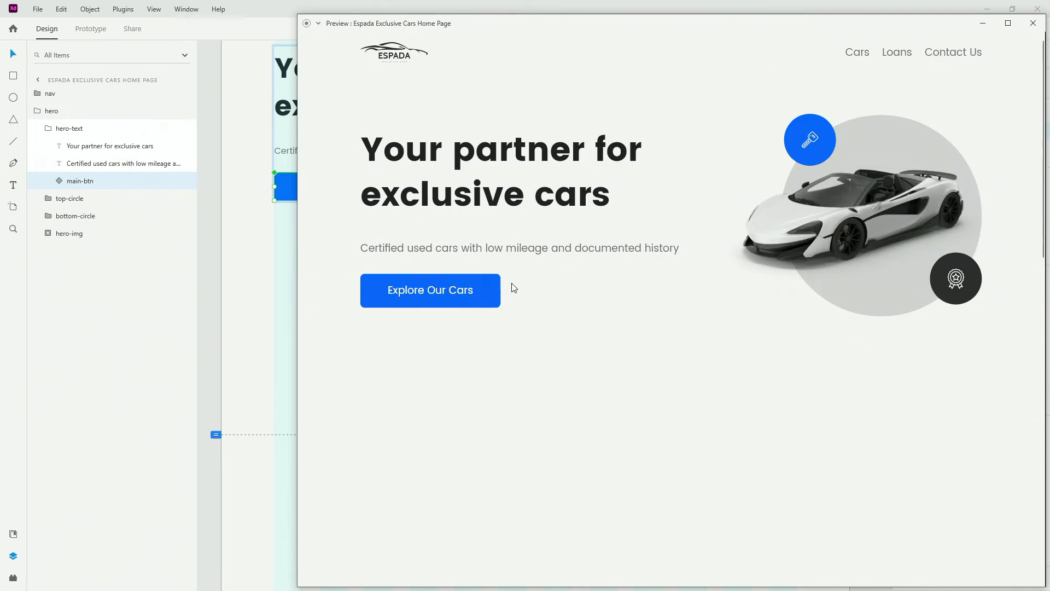
drag(733, 26, 663, 35)
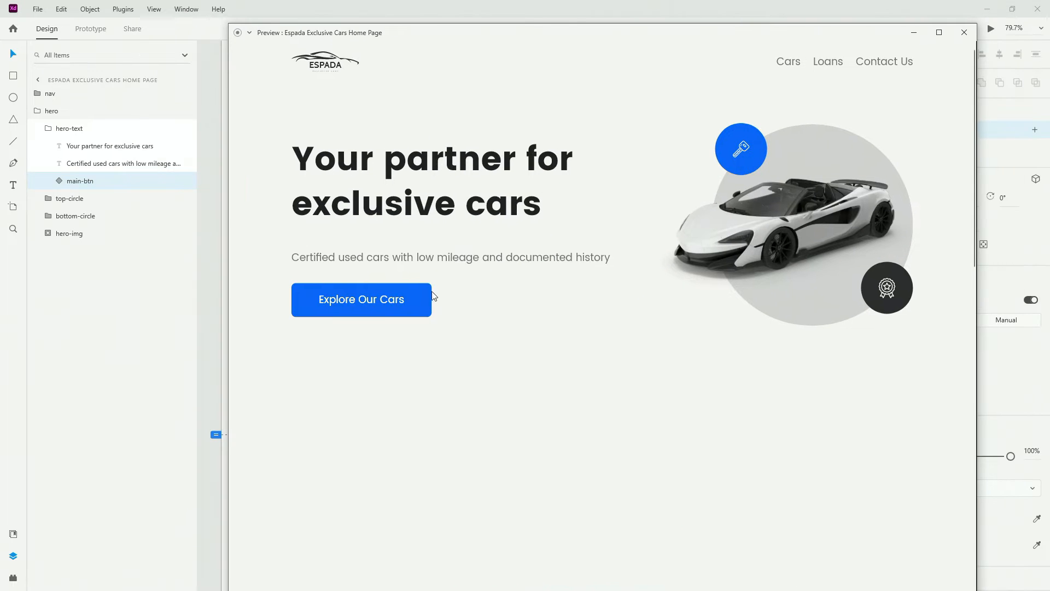
click(964, 32)
Nudge the hero group down 2 px so it sits 100 px below the navigation
click(48, 128)
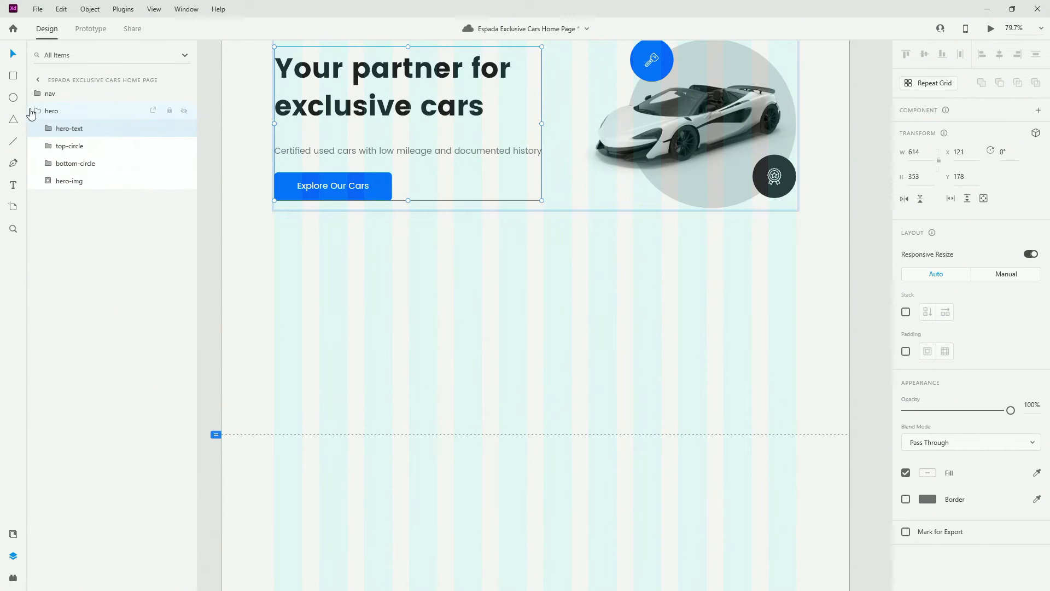
click(32, 112)
ctrl+scroll(391, 242, down, 2)
scroll(393, 257, up, 2)
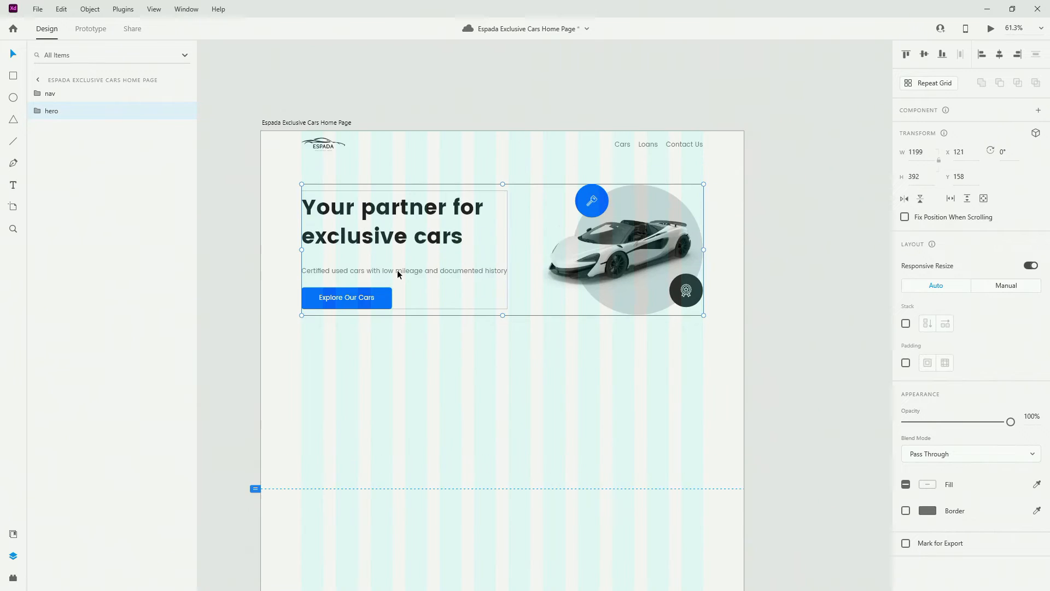
ctrl+scroll(397, 270, down, 1)
ctrl+scroll(448, 291, up, 1)
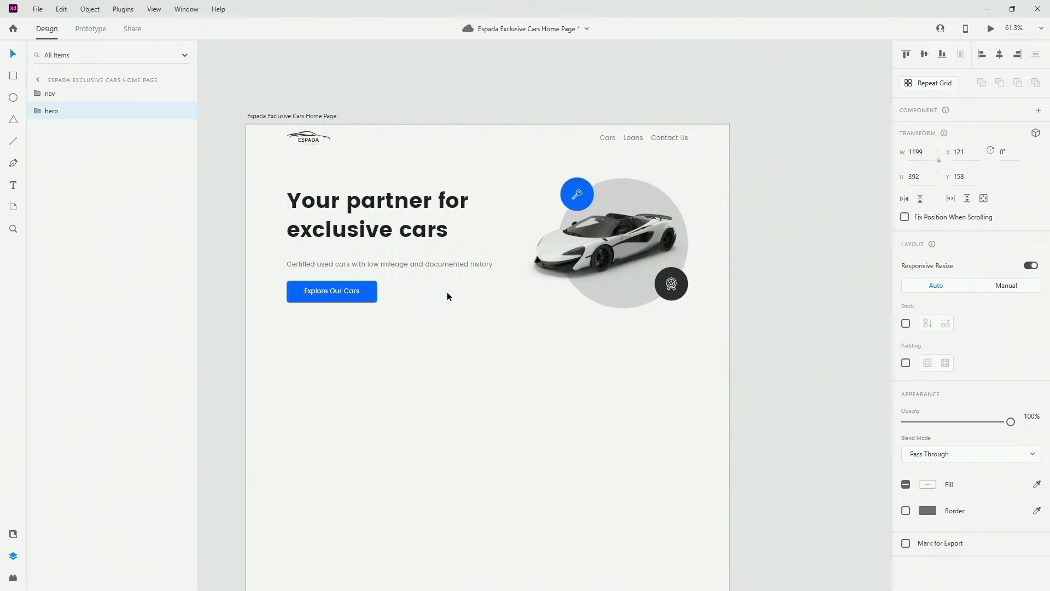
key(alt)
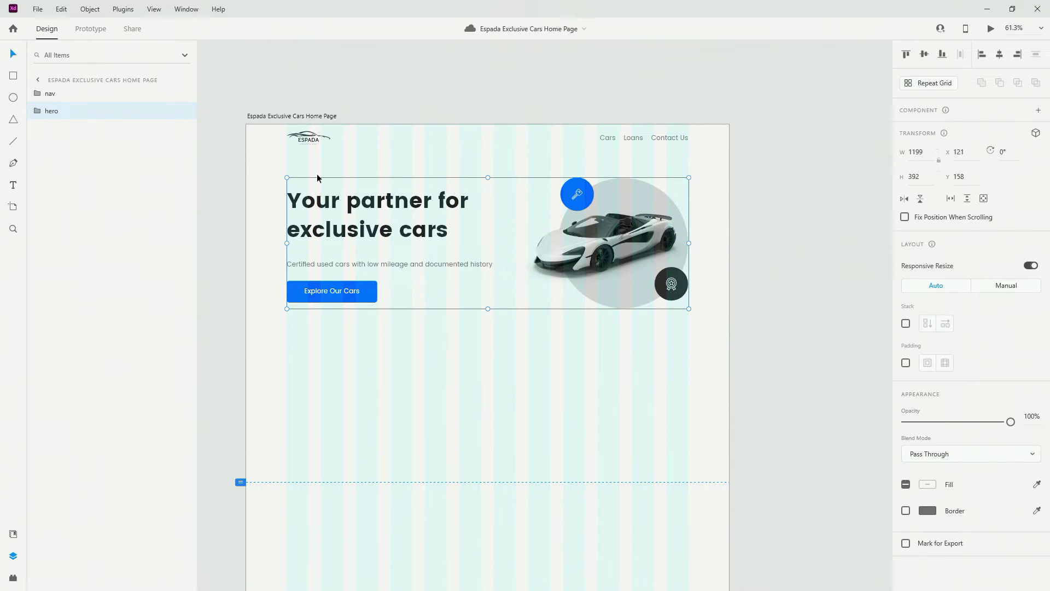
key(Down)
key(Down)
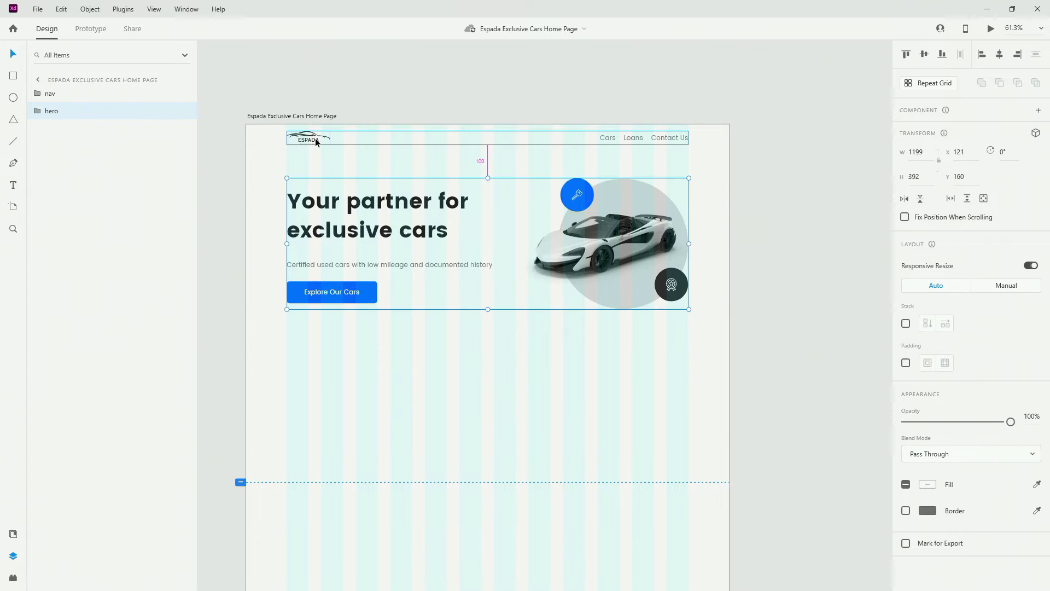
Place the showroom photo at X 121, Y 752, 200 px below the hero
scroll(276, 284, down, 3)
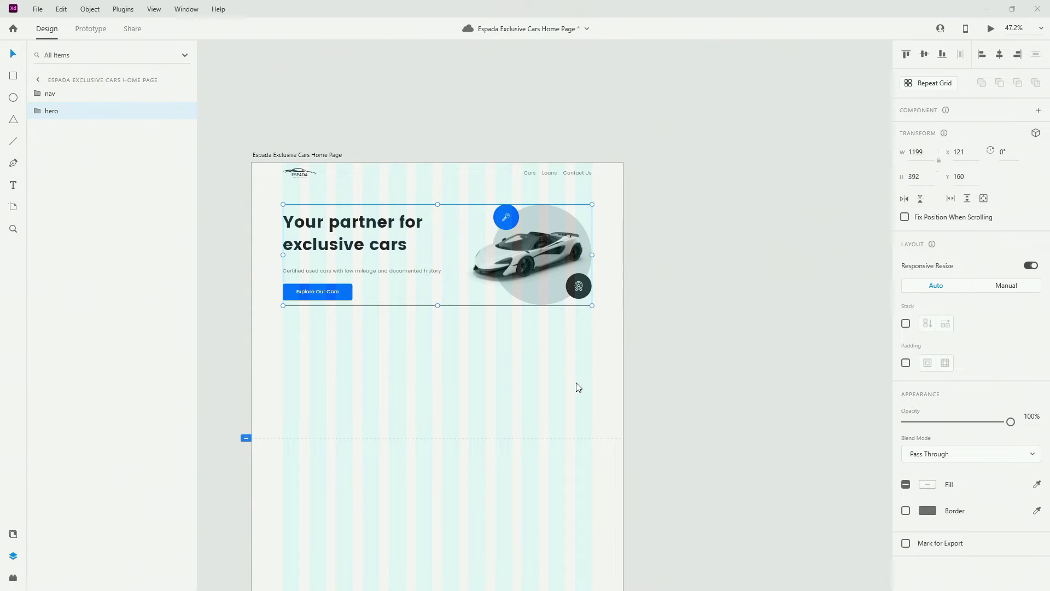
drag(579, 387, 336, 382)
drag(457, 409, 403, 387)
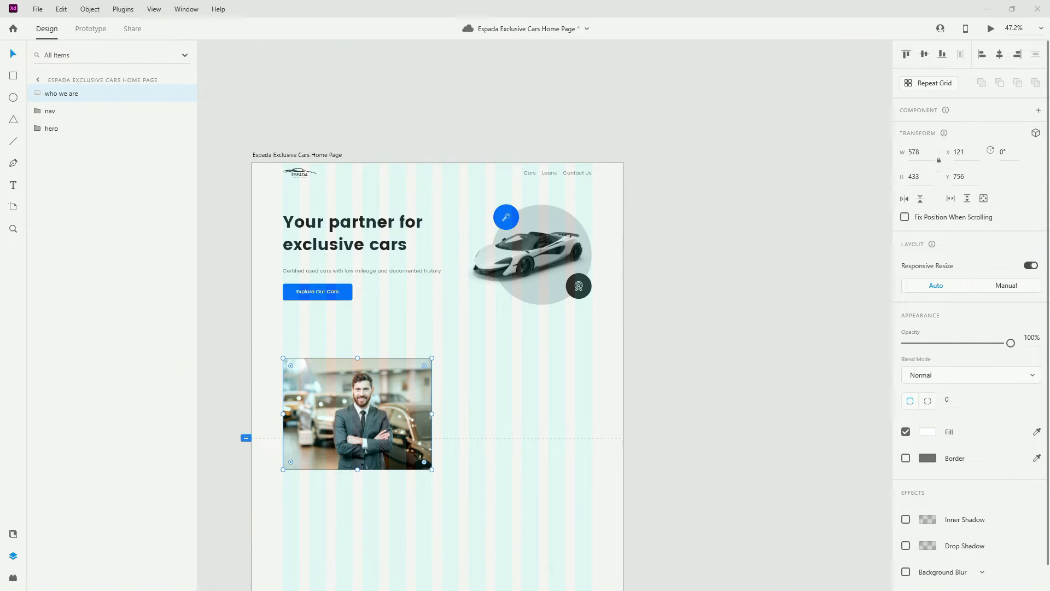
scroll(416, 334, up, 3)
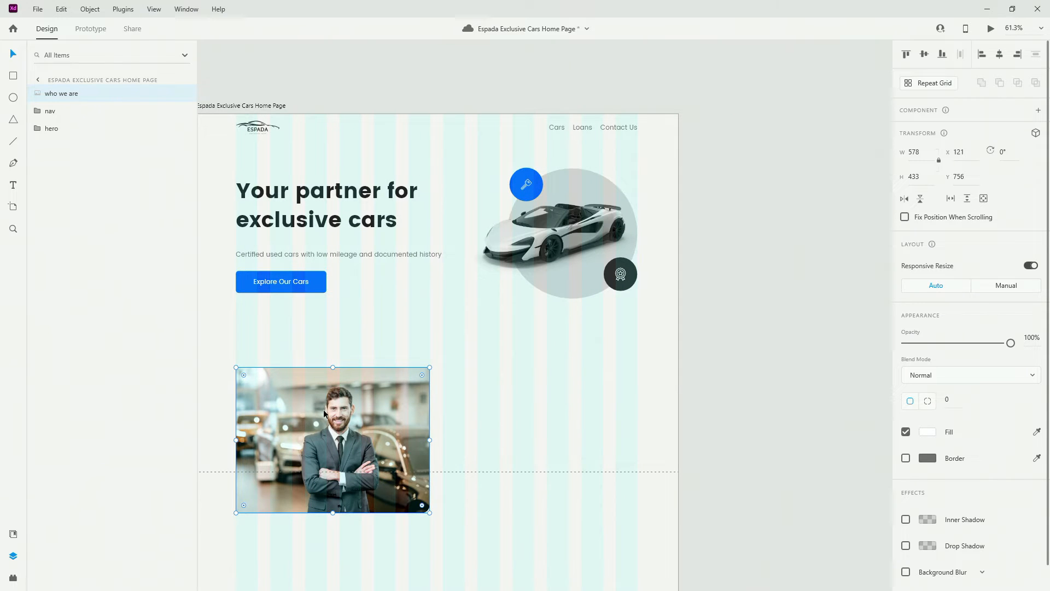
drag(324, 411, 323, 409)
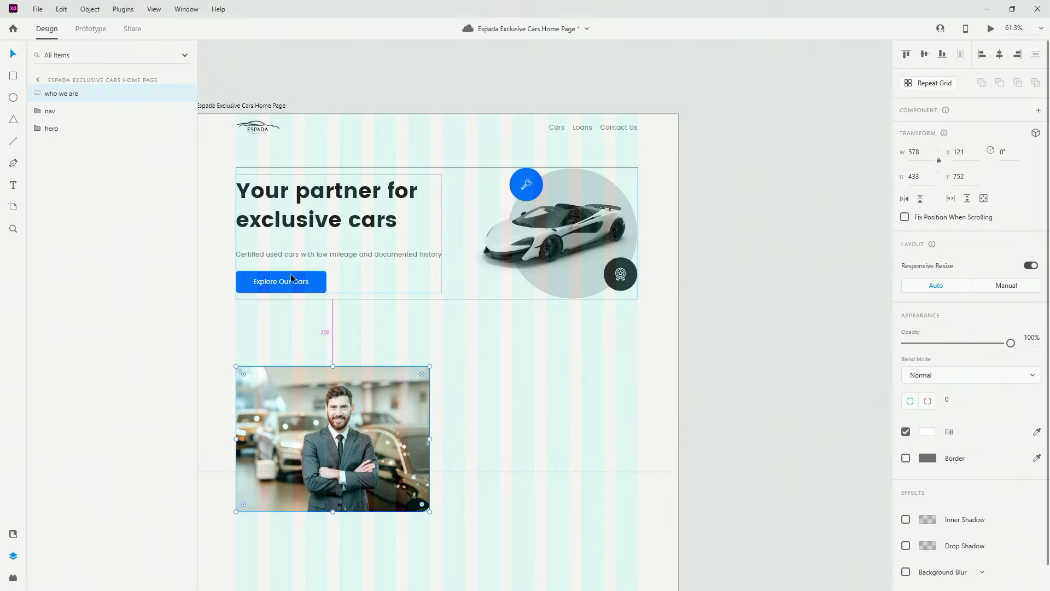
scroll(292, 280, down, 3)
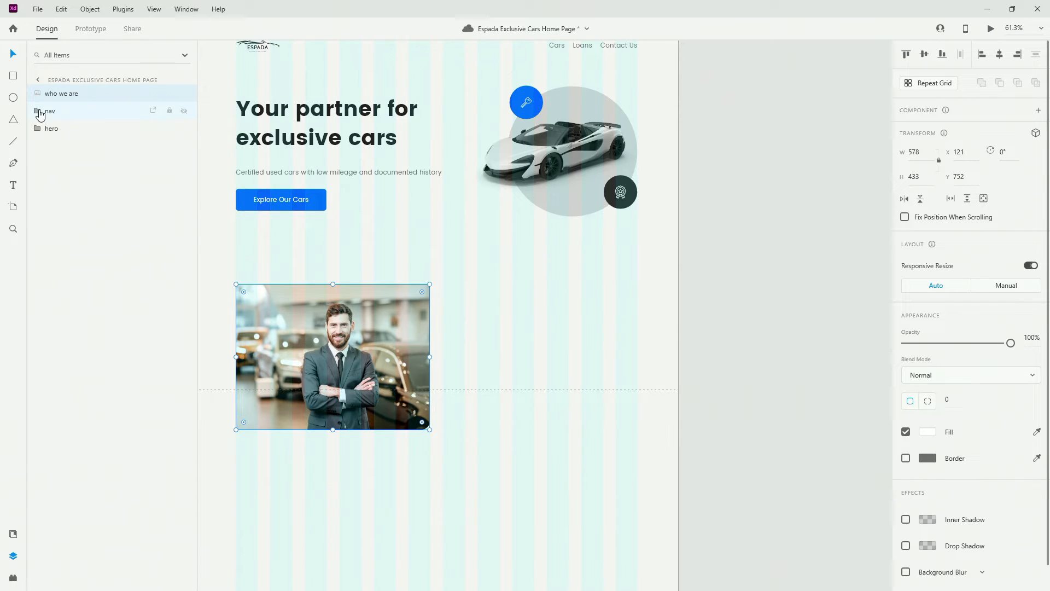
Group the car image with its two circles inside hero, then ungroup them again
click(37, 128)
click(85, 146)
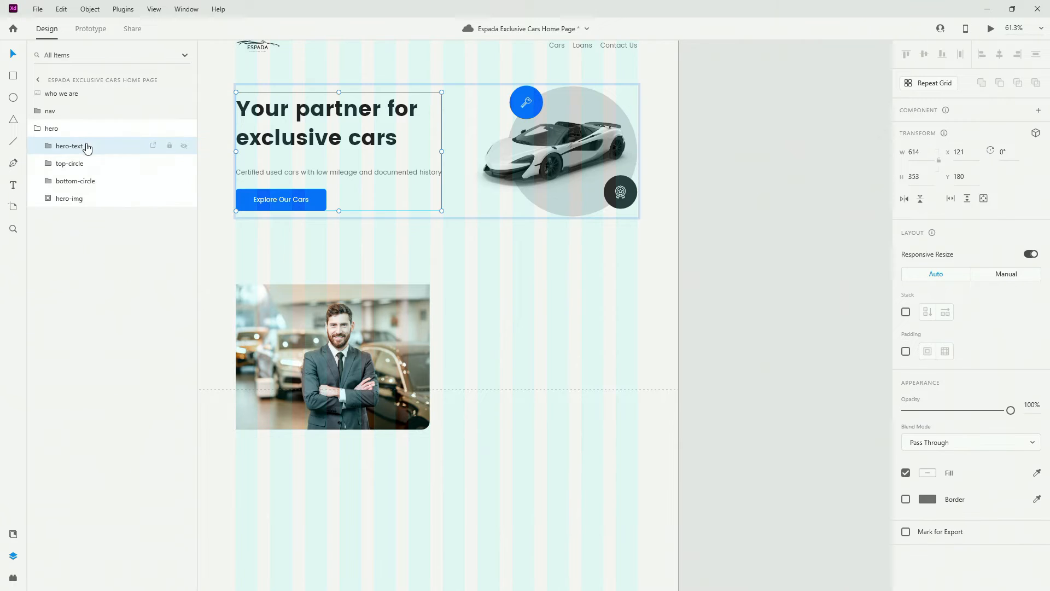
click(87, 162)
shift+click(92, 198)
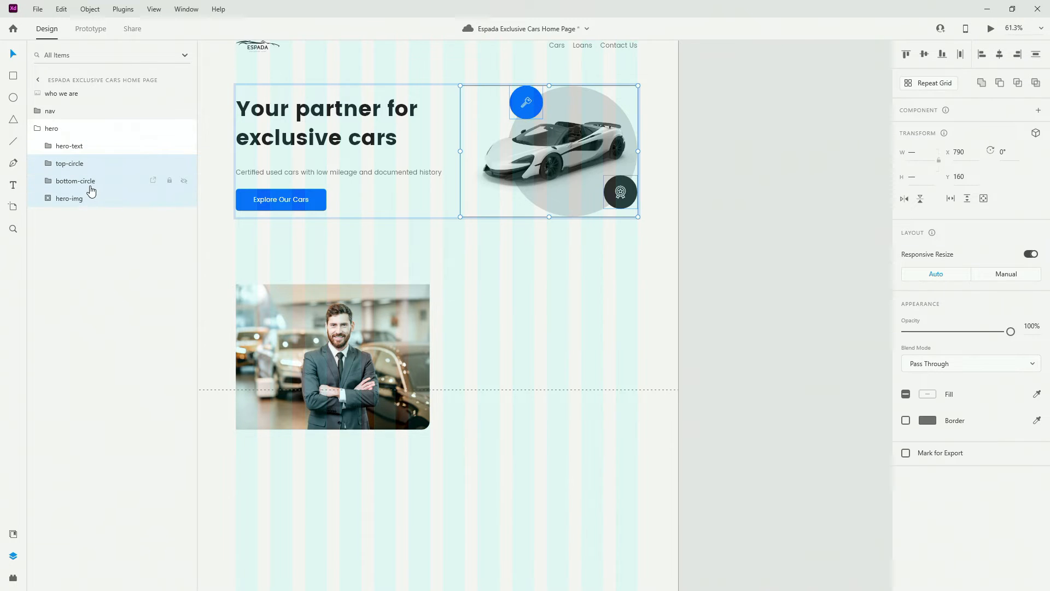
key(ctrl+g)
shift+click(88, 146)
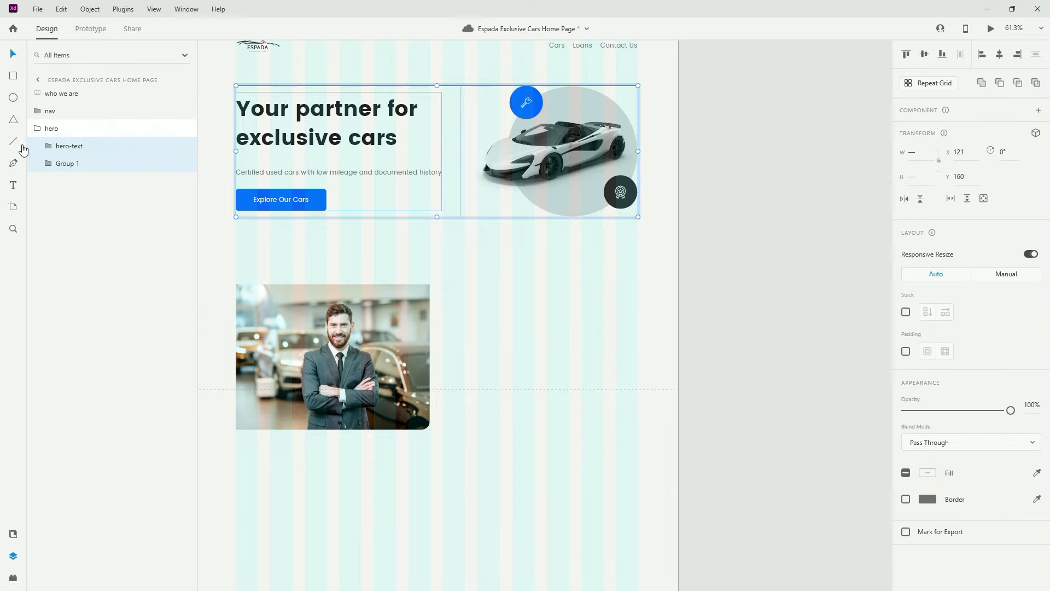
click(82, 164)
right_click(82, 167)
click(145, 345)
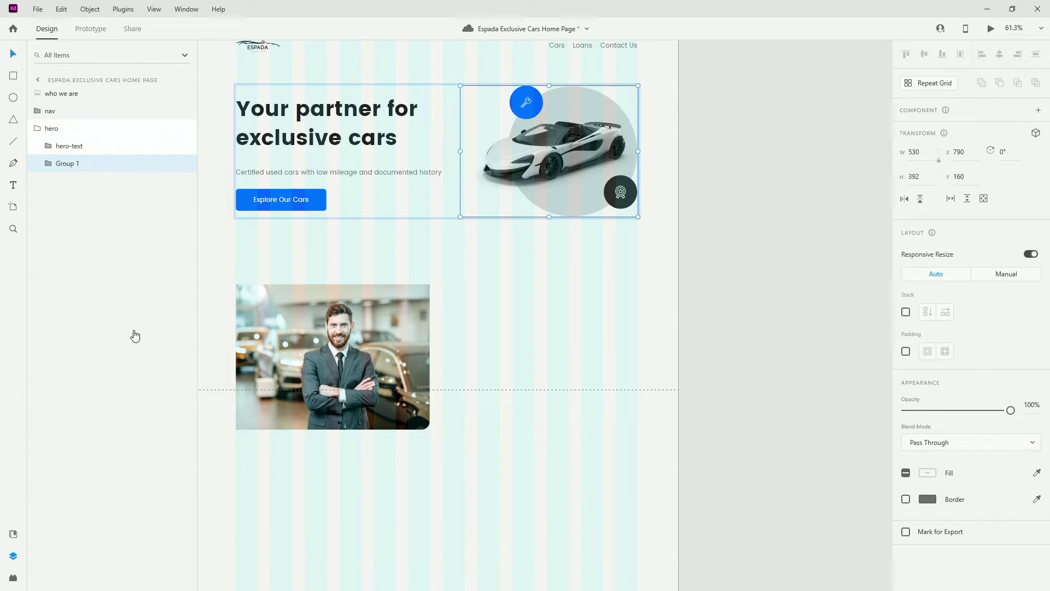
key(Escape)
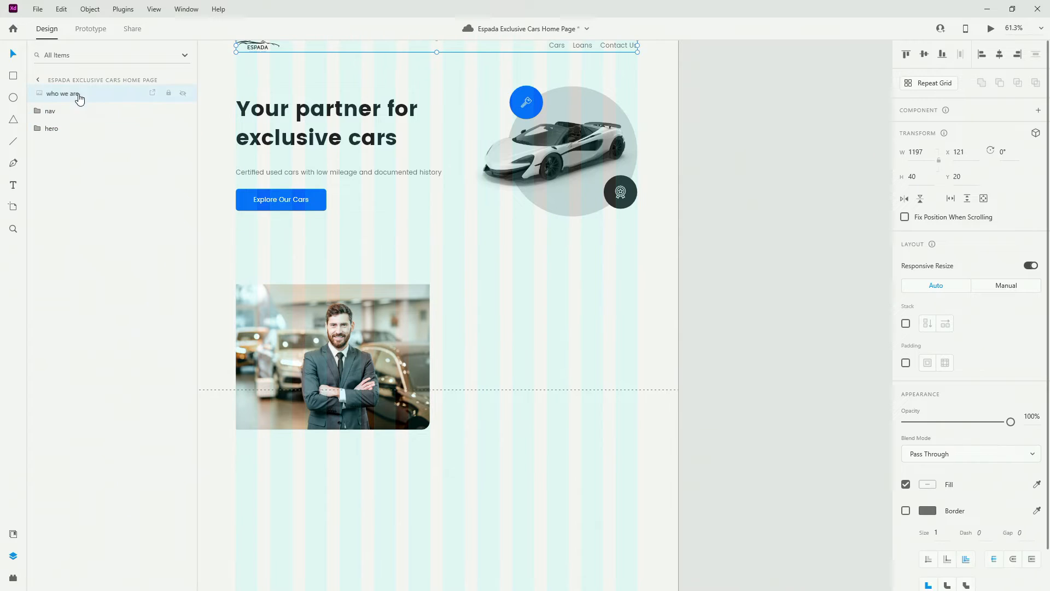
Drag the 'who we are' layer below hero in the layer order
drag(77, 97, 82, 148)
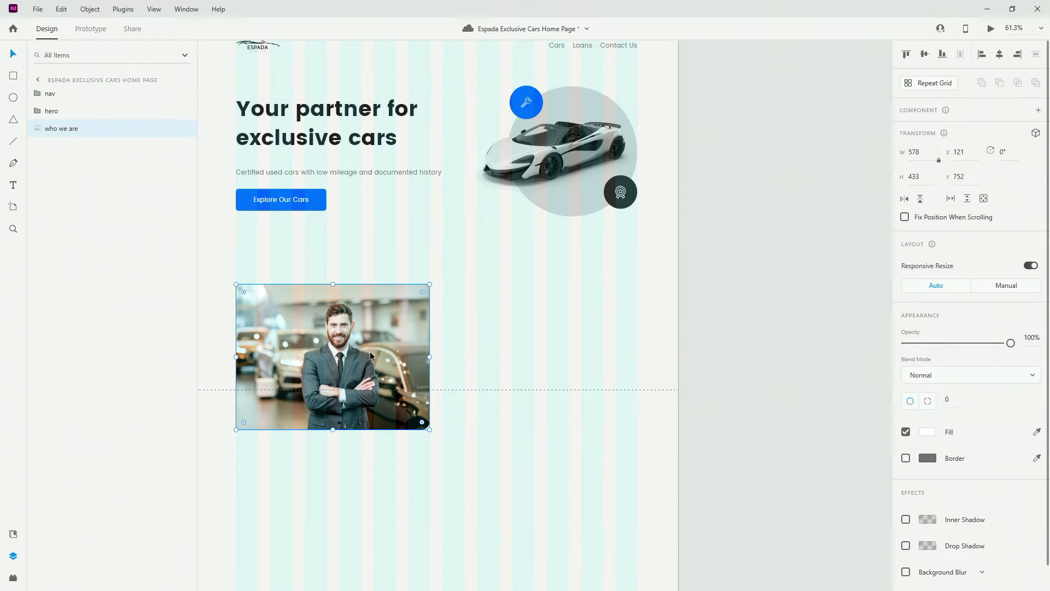
scroll(339, 356, up, 2)
key(alt)
Add a left-aligned H2 'Espada Exclusive Cars' heading to the right of the photo
scroll(465, 206, down, 2)
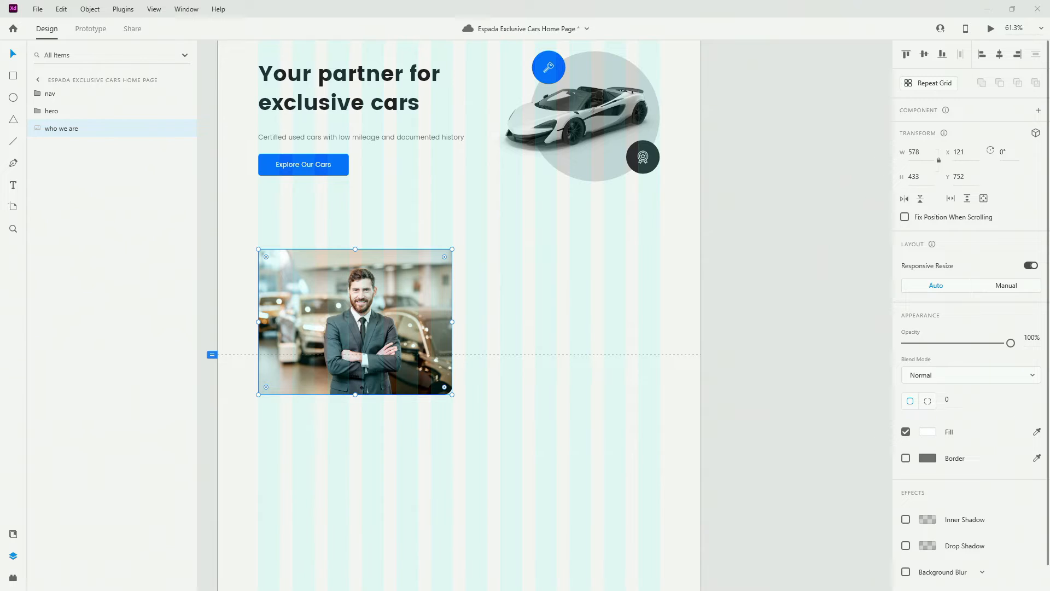
key(t)
click(487, 274)
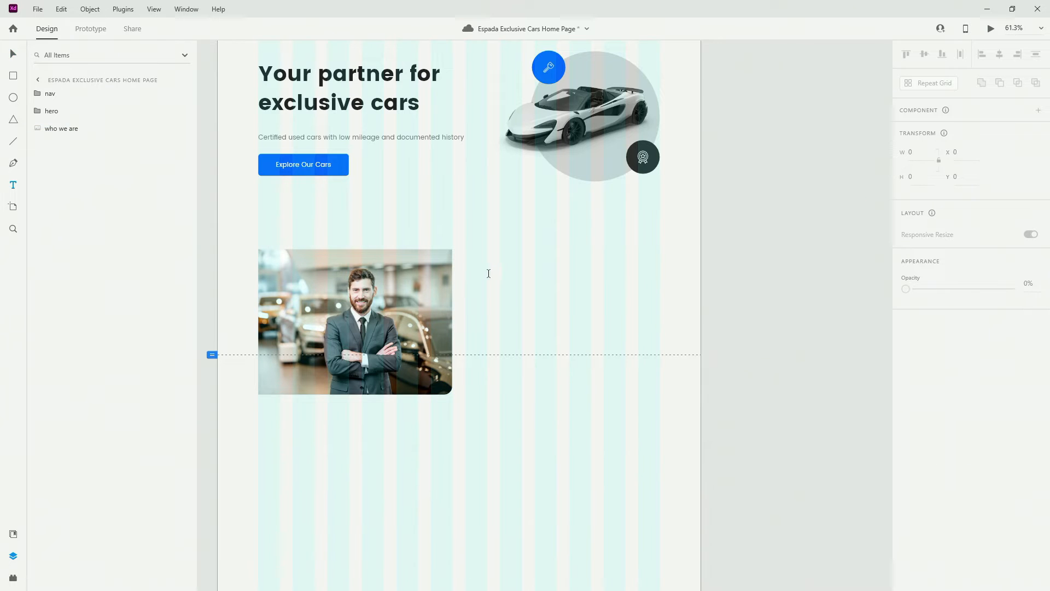
key(ctrl+v)
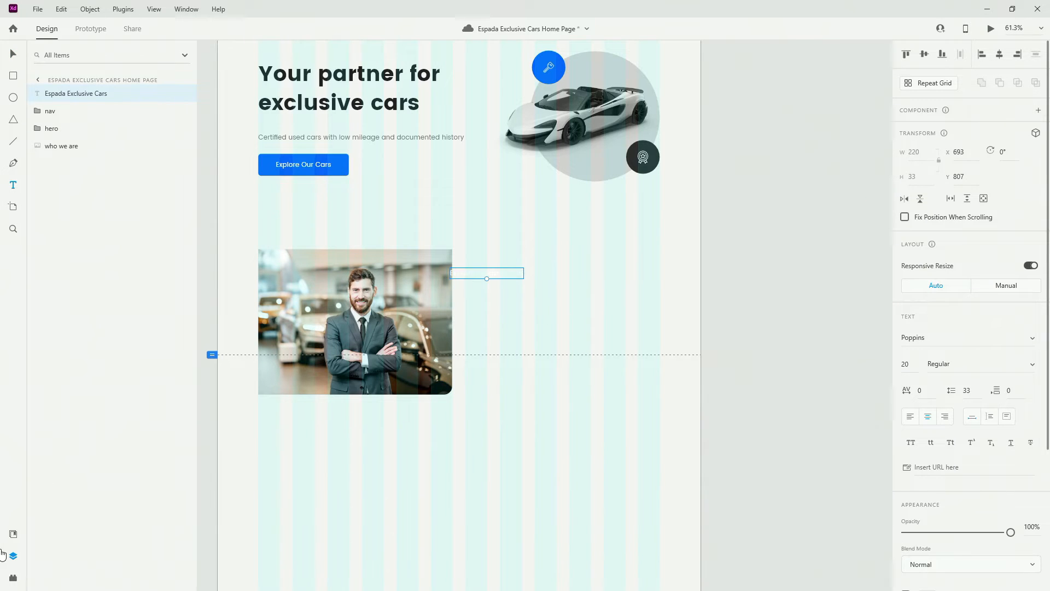
click(13, 534)
click(55, 317)
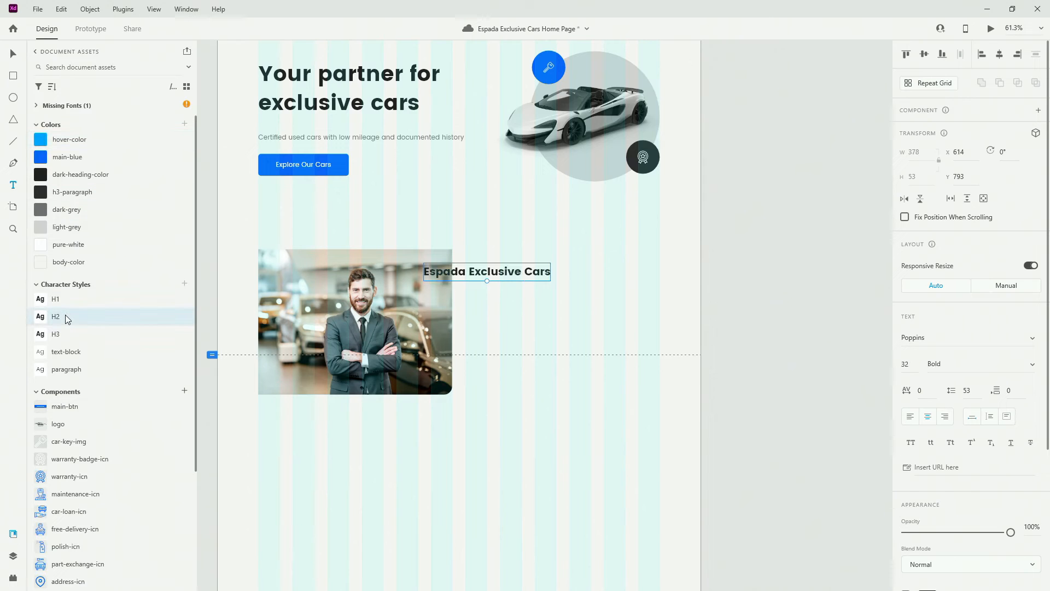
key(Escape)
click(911, 417)
drag(531, 275, 609, 275)
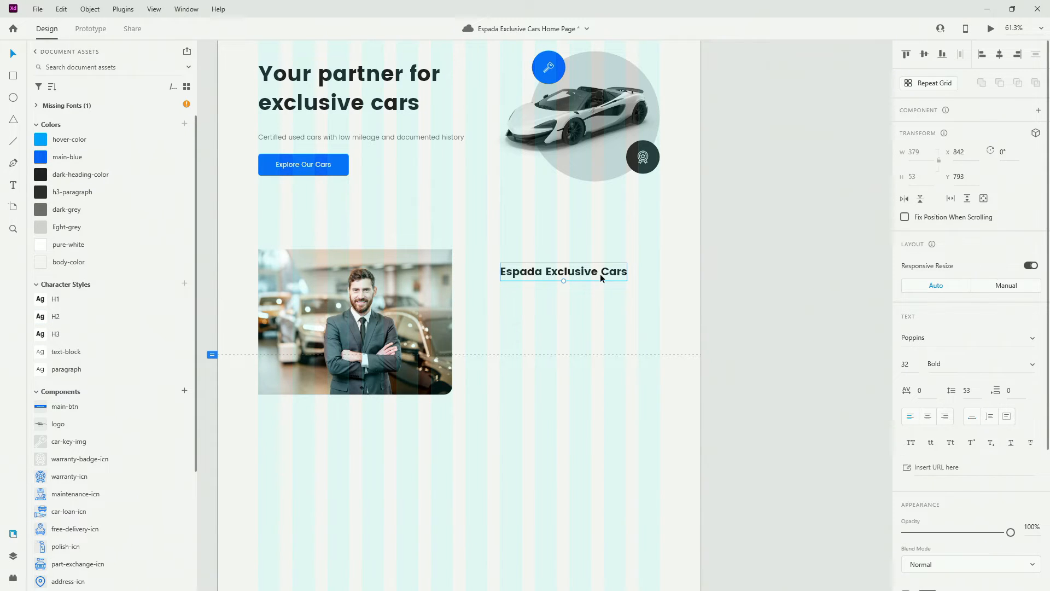
Add a text-block 'Passion and dedication' line under the heading, then duplicate it
key(ctrl+d)
drag(586, 276, 583, 308)
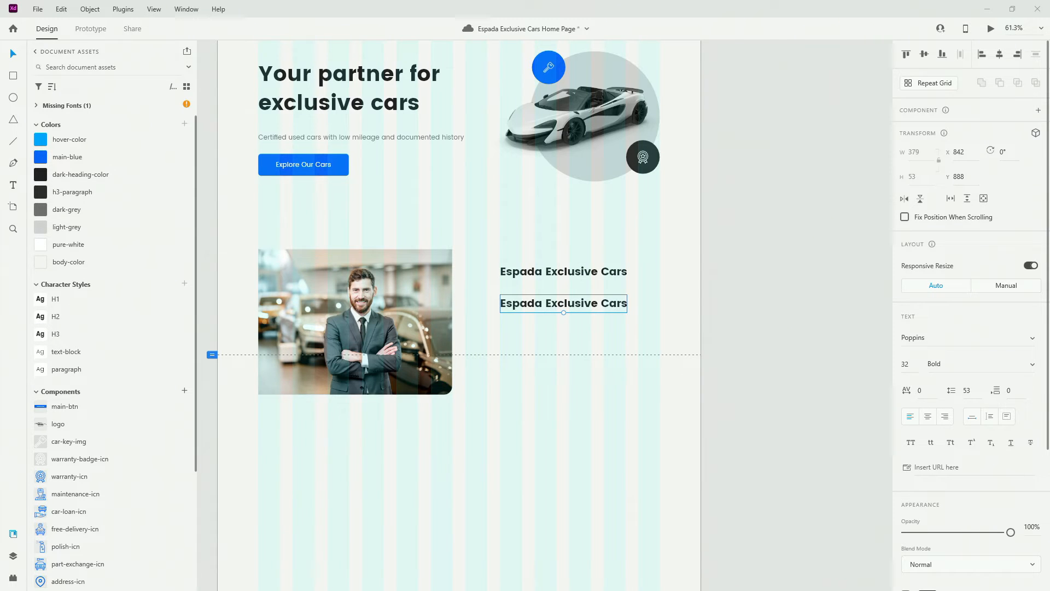
click(80, 354)
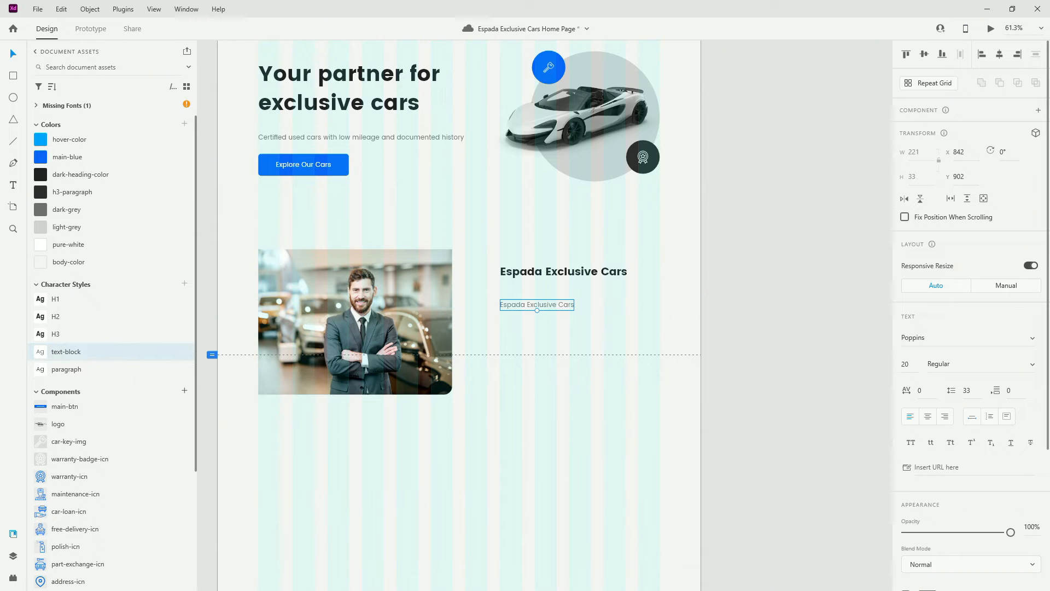
double_click(555, 305)
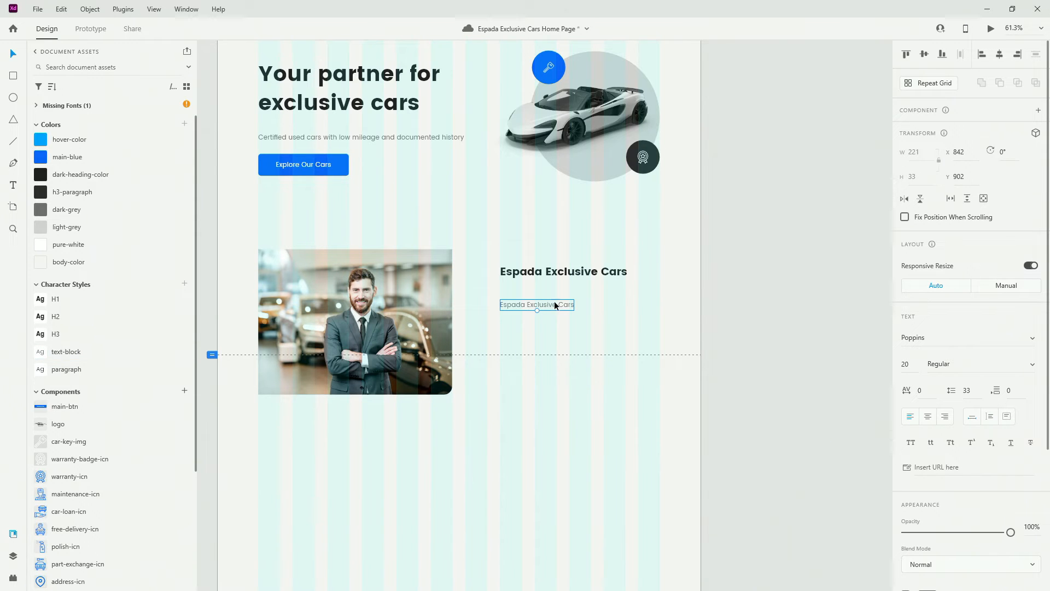
key(ctrl+a)
key(ctrl+v)
key(Escape)
scroll(551, 293, up, 5)
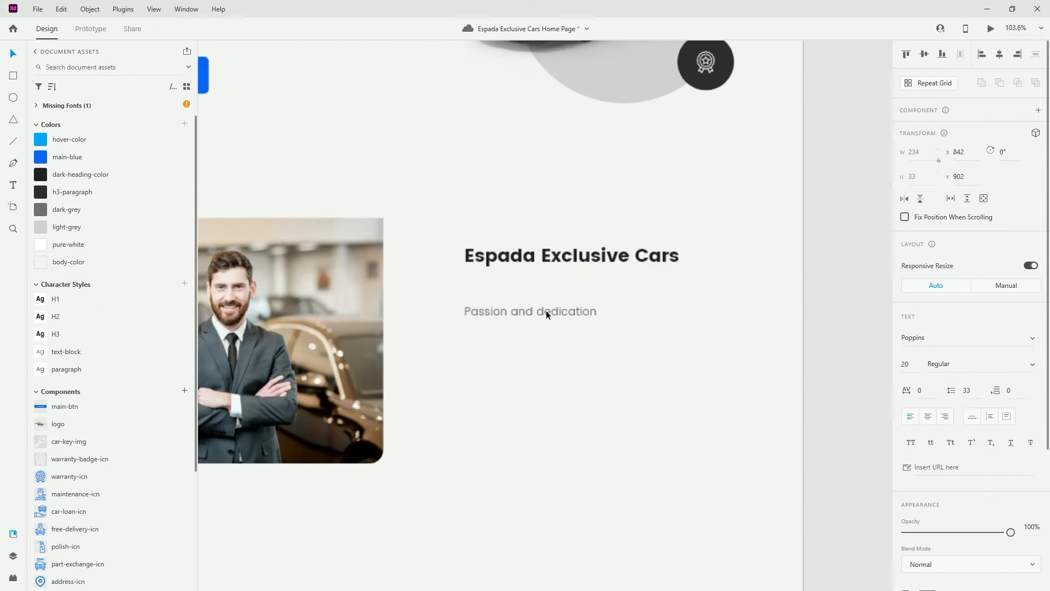
drag(546, 310, 543, 337)
key(ctrl+d)
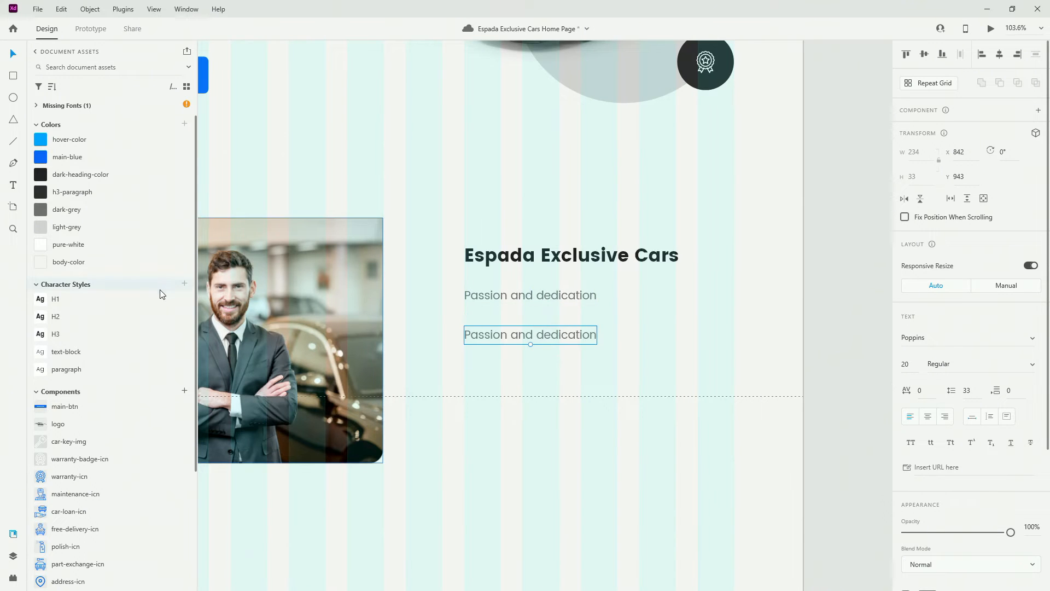
Style the duplicate as paragraph and paste the 'Ever since we started in 2012…' history text
click(94, 364)
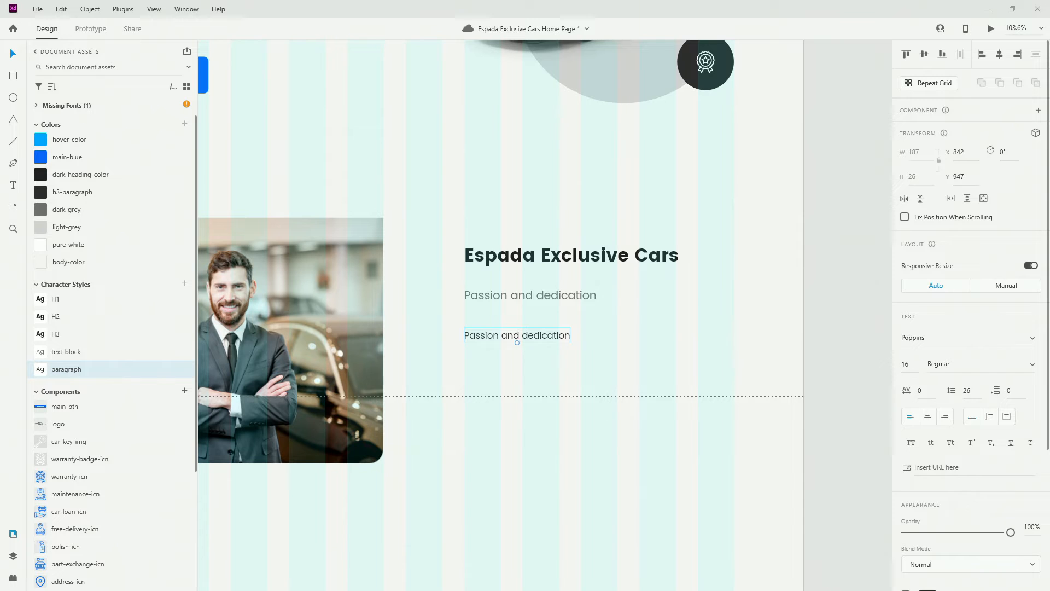
double_click(535, 335)
key(ctrl+v)
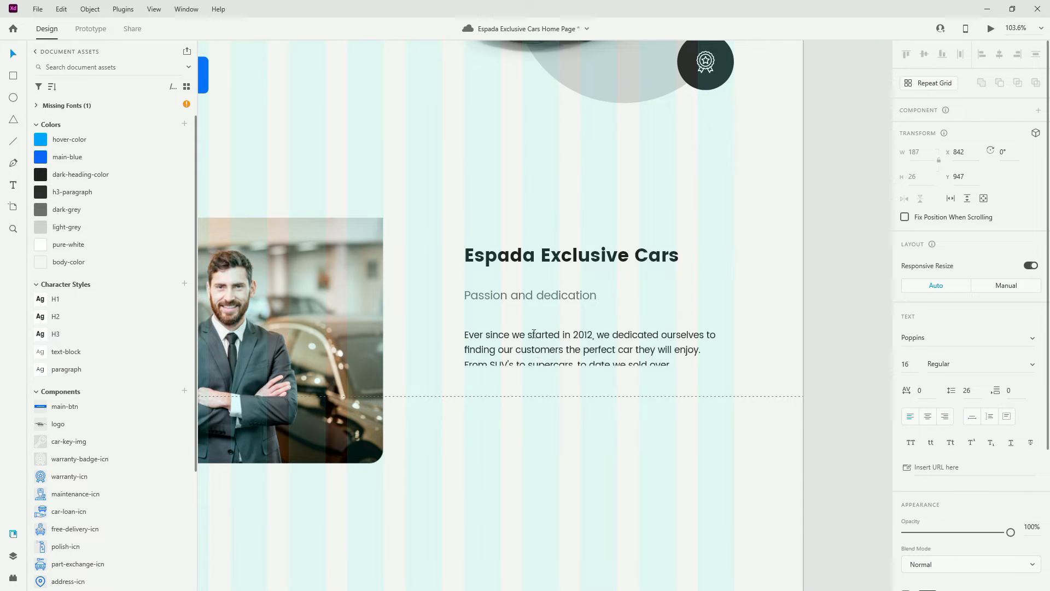
key(Escape)
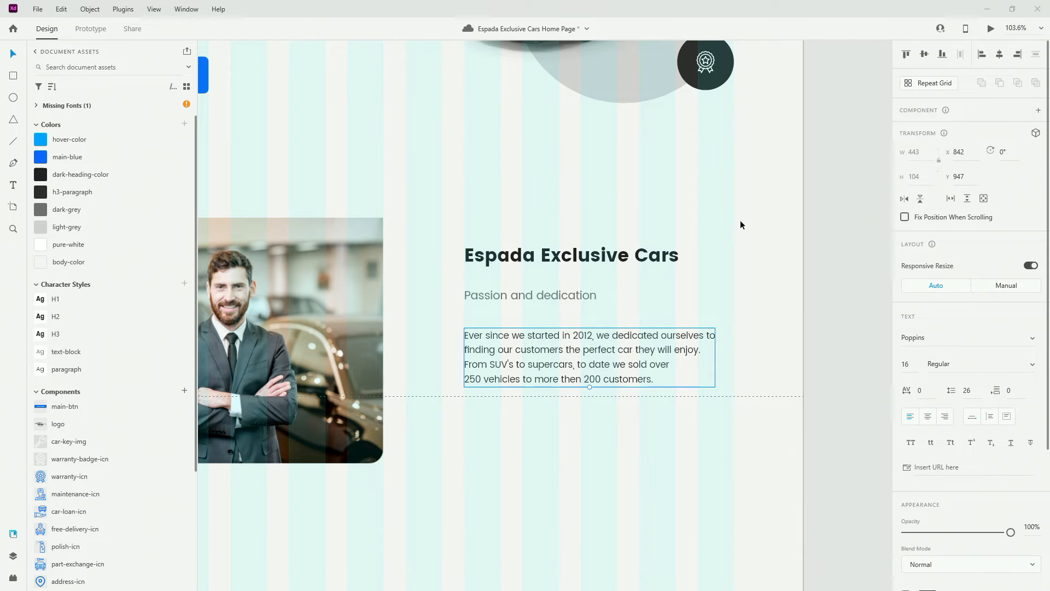
drag(693, 445, 525, 231)
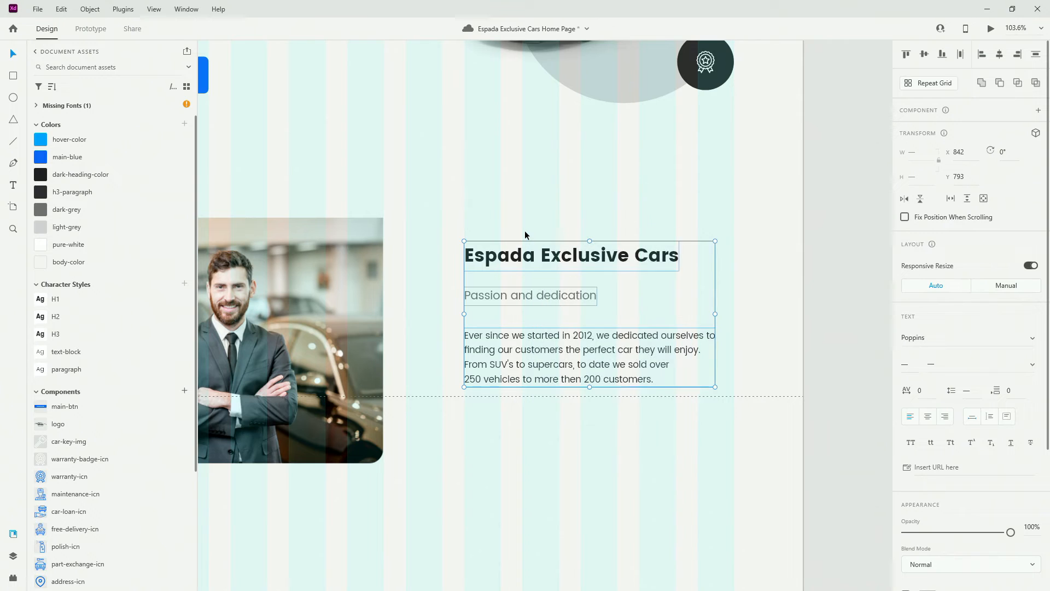
Group the three texts, stack them with 24 px spacing, and centre them vertically on the photo
key(ctrl+g)
click(906, 323)
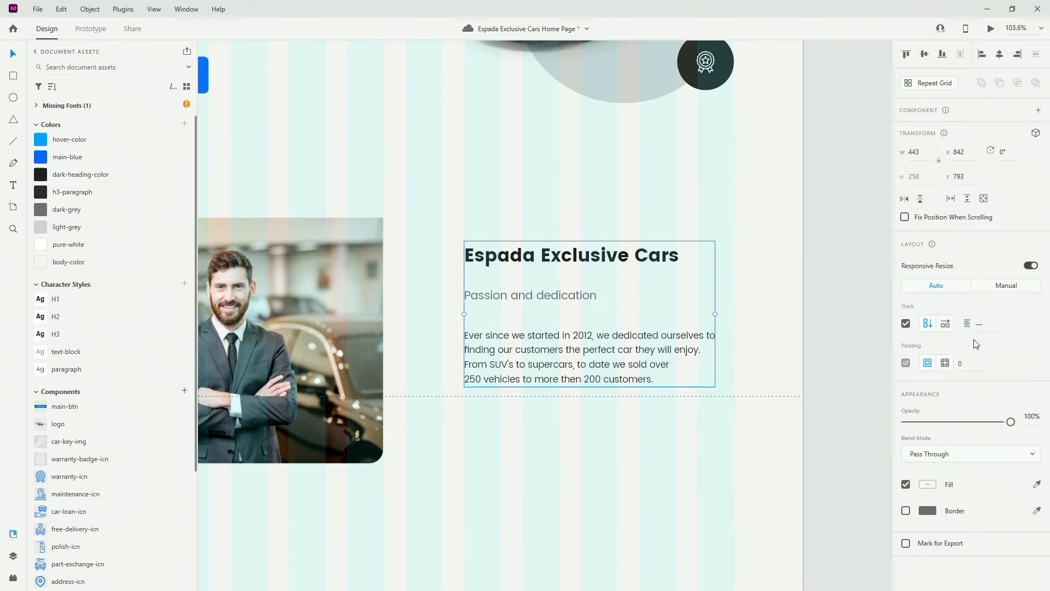
click(986, 323)
text(24)
key(Return)
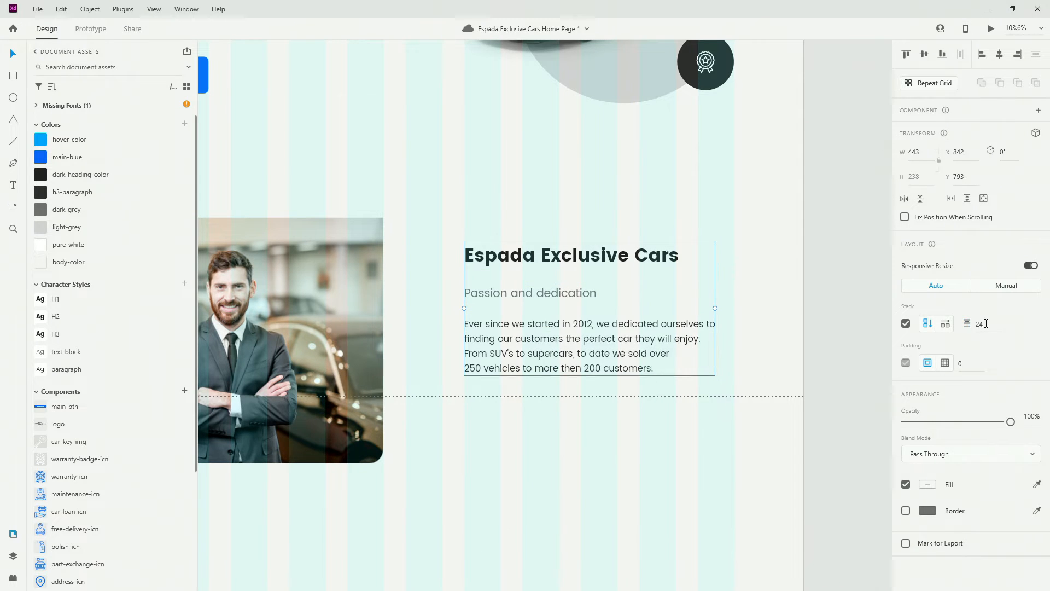
drag(550, 261, 547, 288)
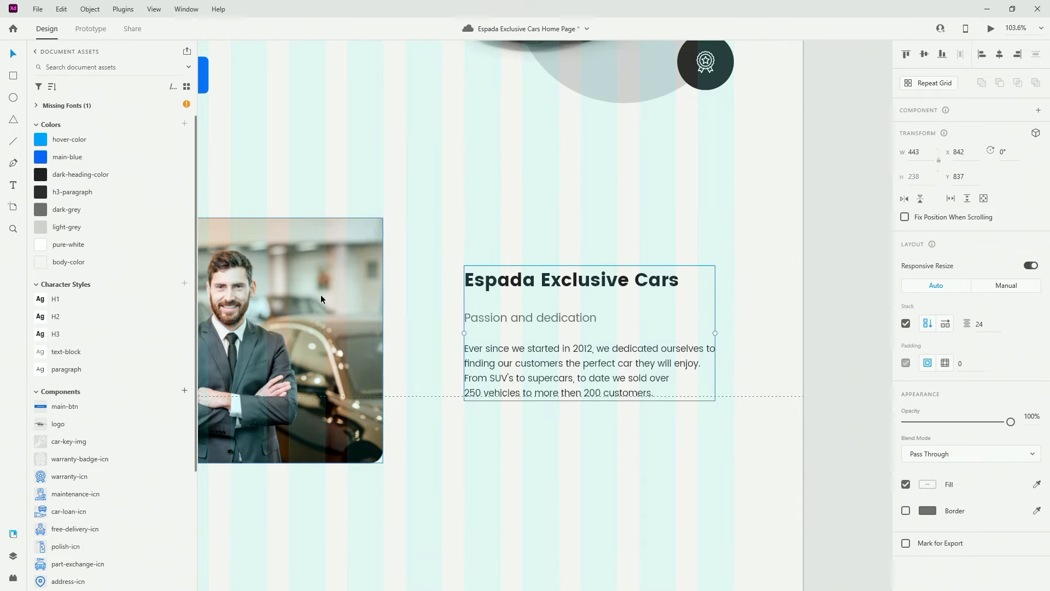
shift+click(321, 294)
click(924, 54)
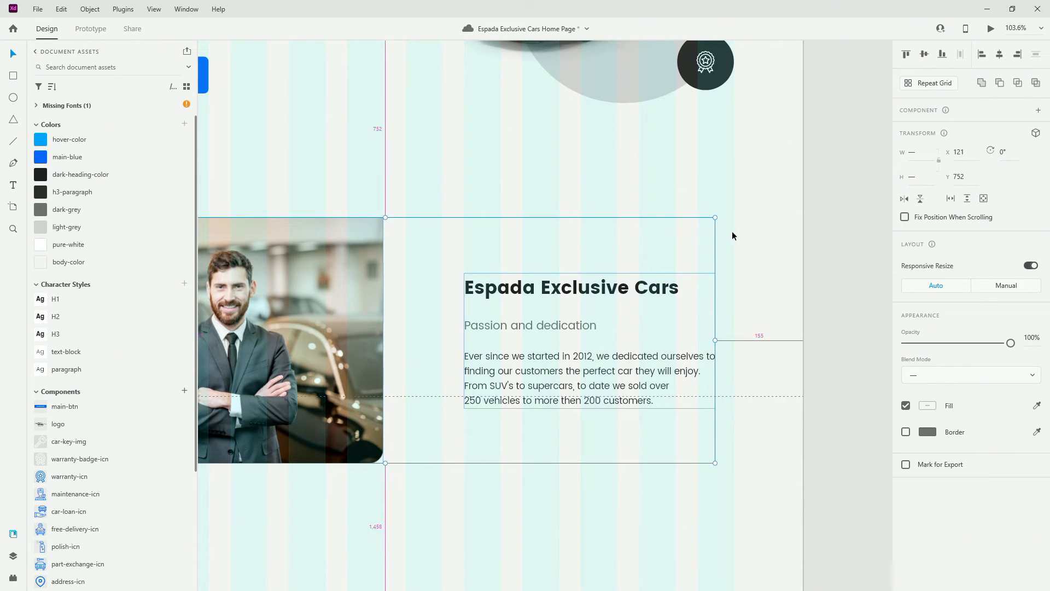
scroll(765, 248, down, 4)
scroll(741, 283, up, 2)
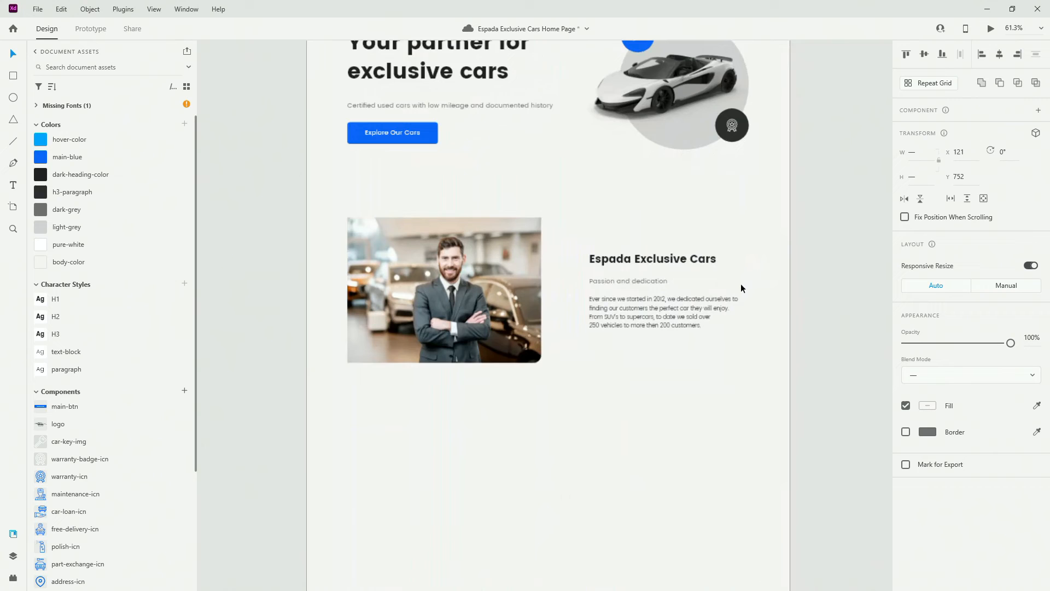
Rename the text group 'text' and group it with the photo as 'who we are'
click(12, 554)
drag(54, 94, 68, 144)
double_click(64, 145)
text(t)
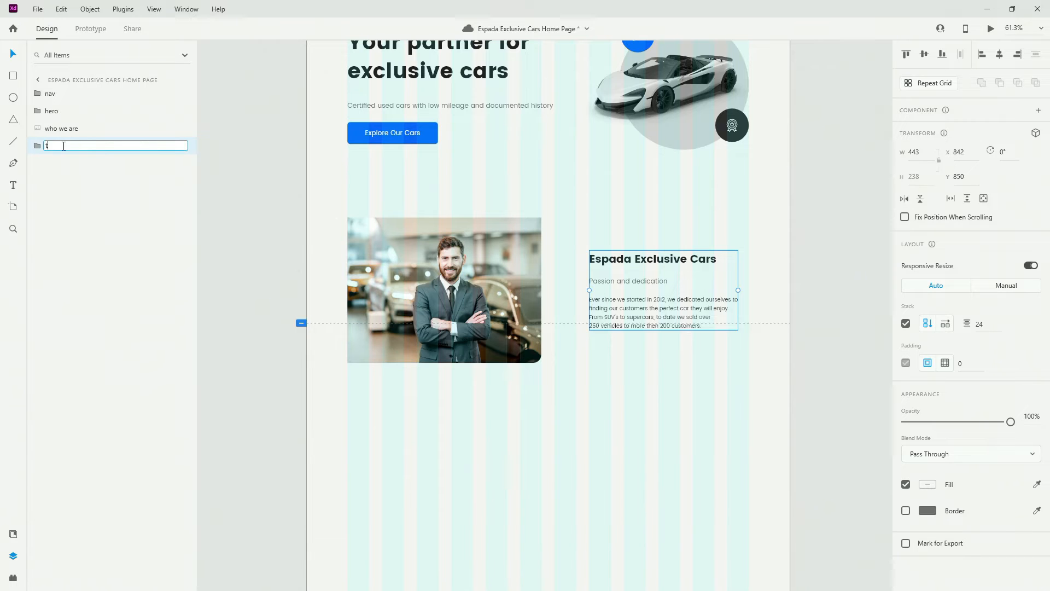
text(ext)
key(Return)
shift+click(66, 132)
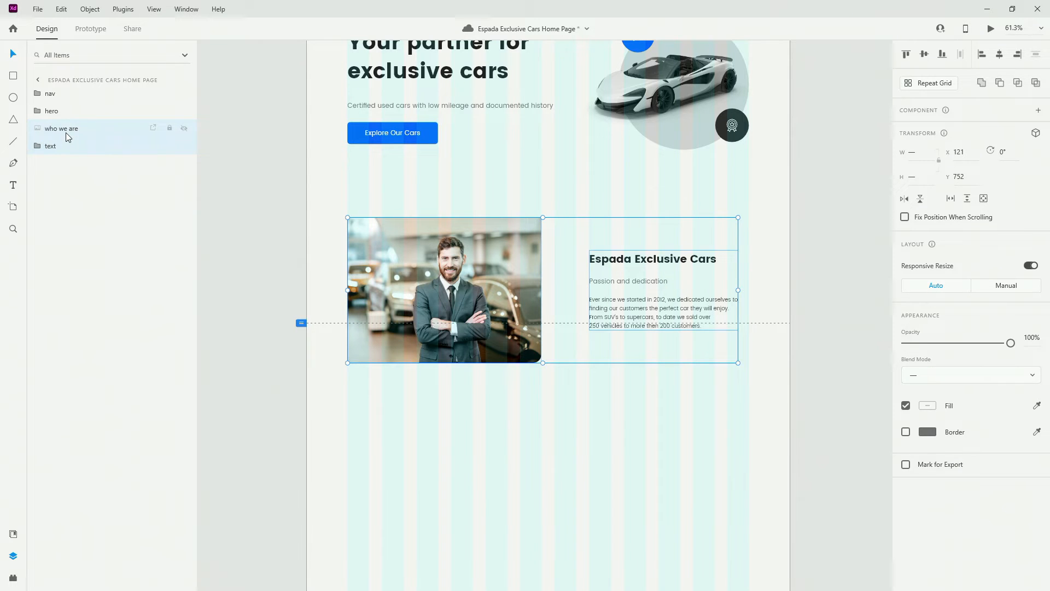
key(ctrl+g)
double_click(61, 131)
text(o we are)
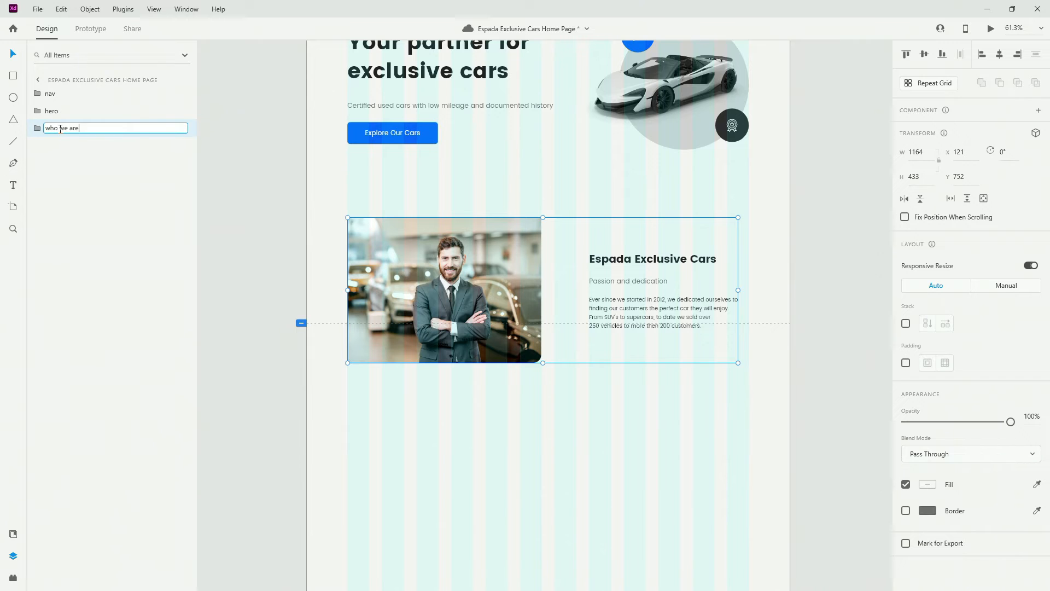
key(Return)
Paste a copy of the Espada Exclusive Cars heading and move it below the photo
scroll(464, 230, down, 5)
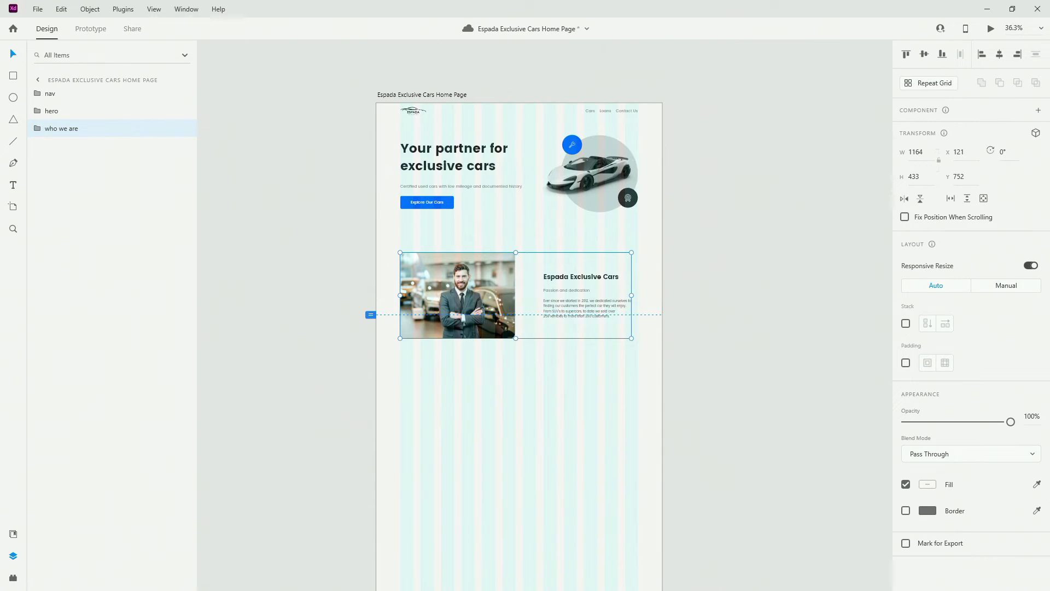
scroll(412, 345, down, 2)
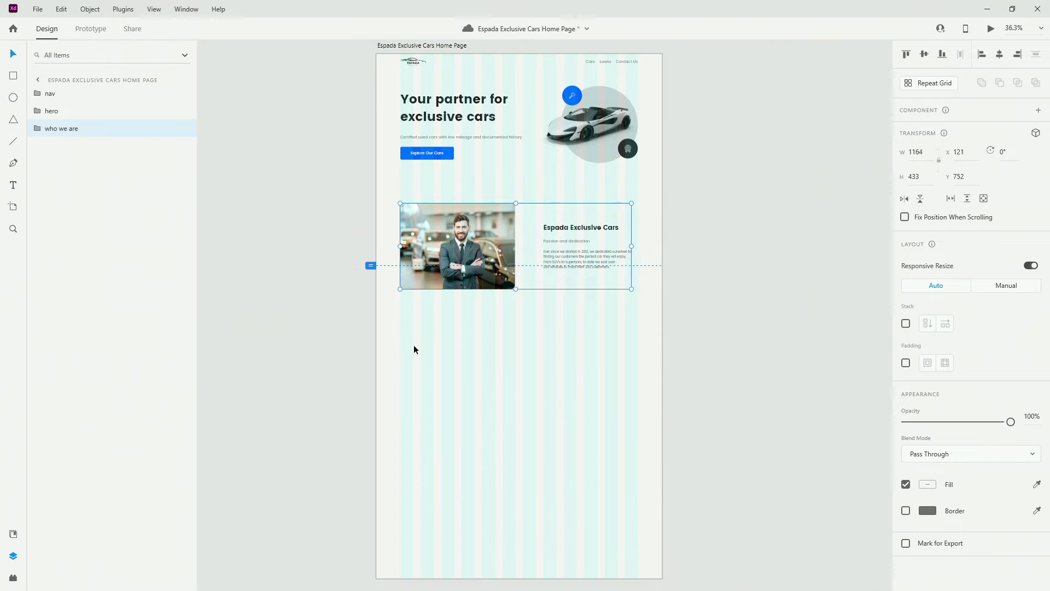
scroll(510, 344, up, 5)
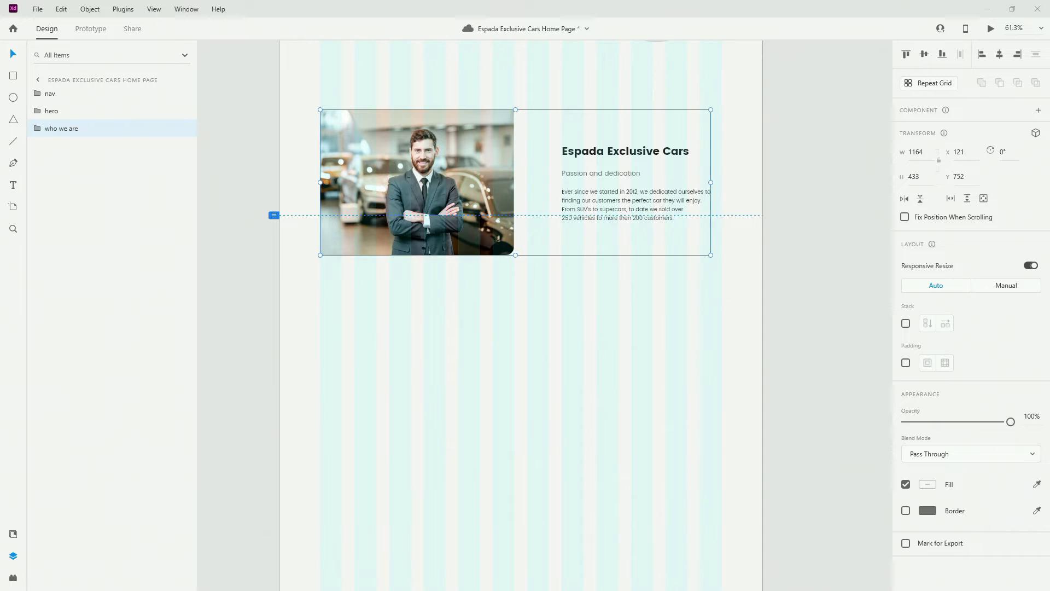
double_click(673, 159)
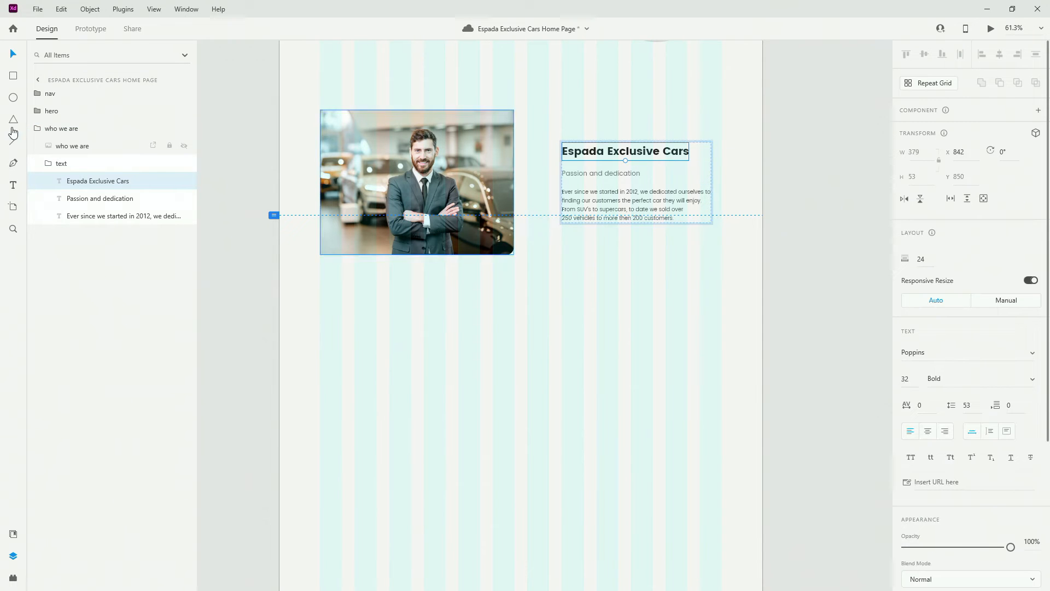
click(47, 165)
click(37, 130)
key(ctrl+v)
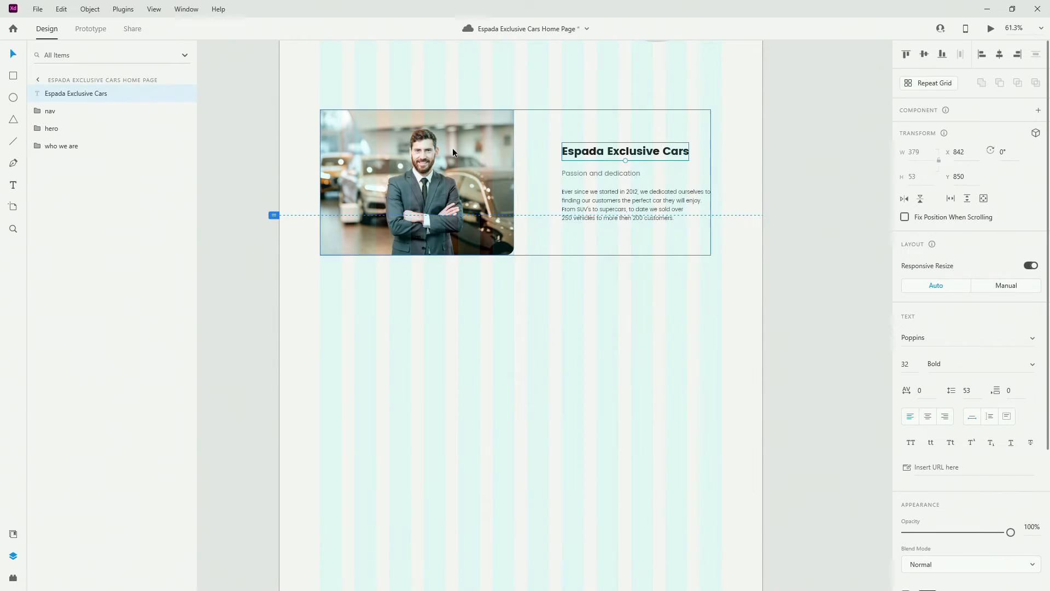
drag(662, 156, 545, 310)
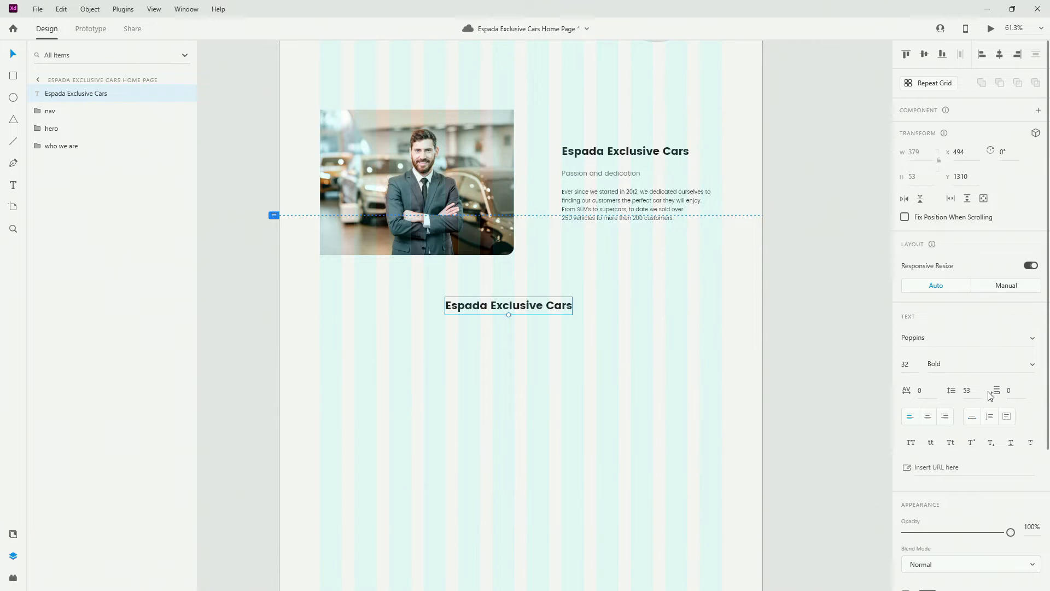
Centre-align the copied heading and change its text to 'Our Exclusive Selection'
click(928, 416)
double_click(491, 305)
text(Our Exclusive Selection)
key(Escape)
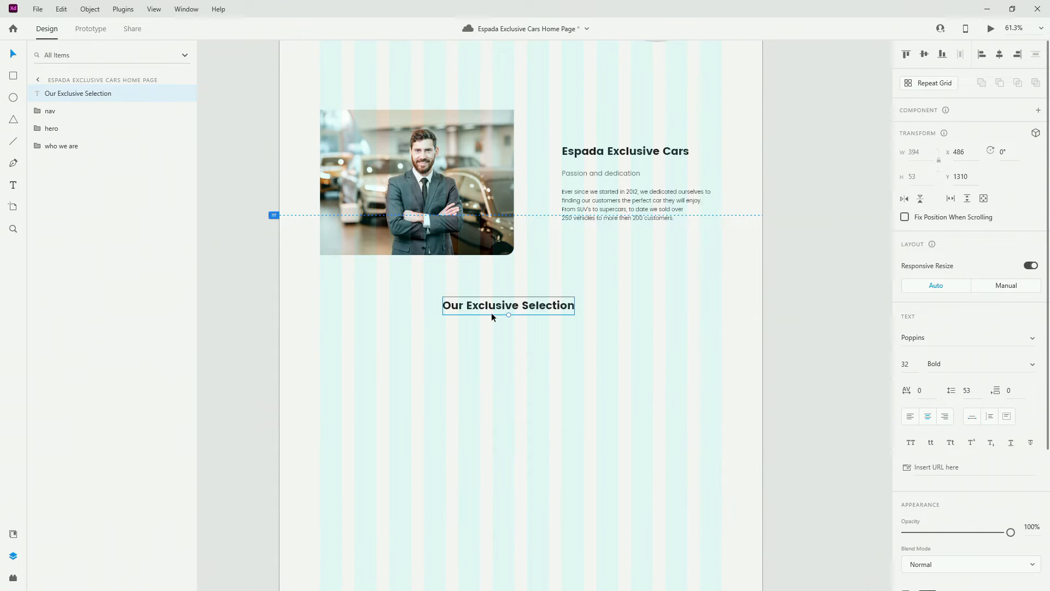
Centre the heading on the artboard, nudge it into place, and order its layer after 'who we are'
click(999, 54)
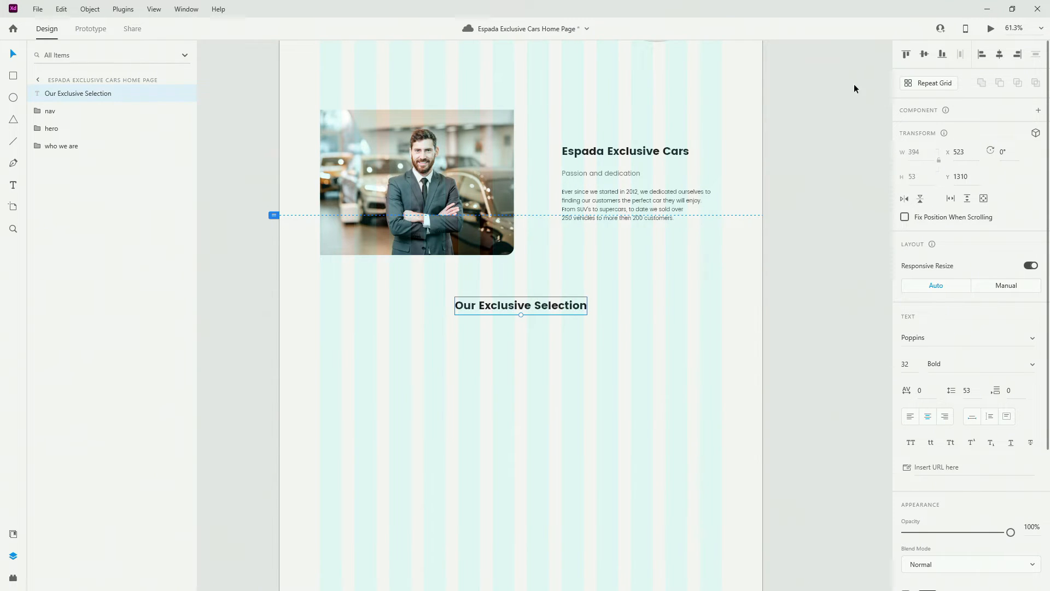
drag(549, 311, 550, 352)
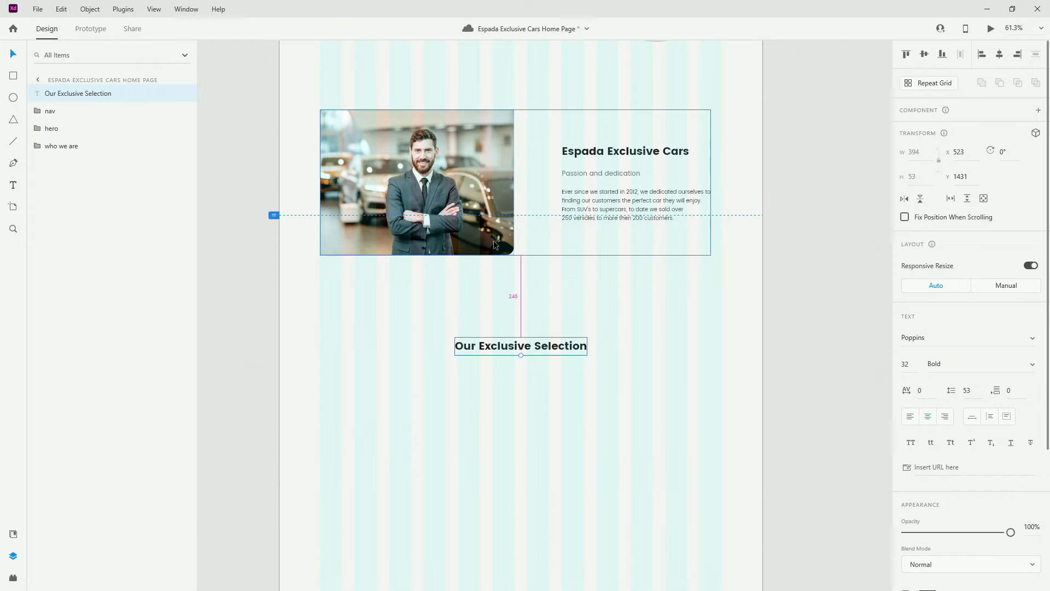
key(shift+Up)
key(shift+Up)
key(shift+Up)
key(shift+Up)
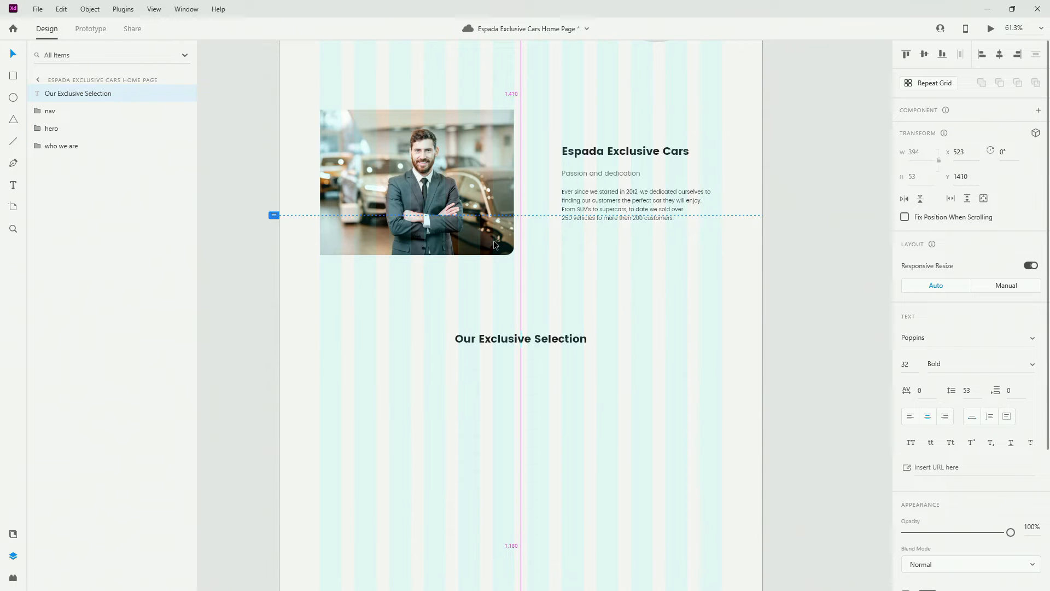
key(Up)
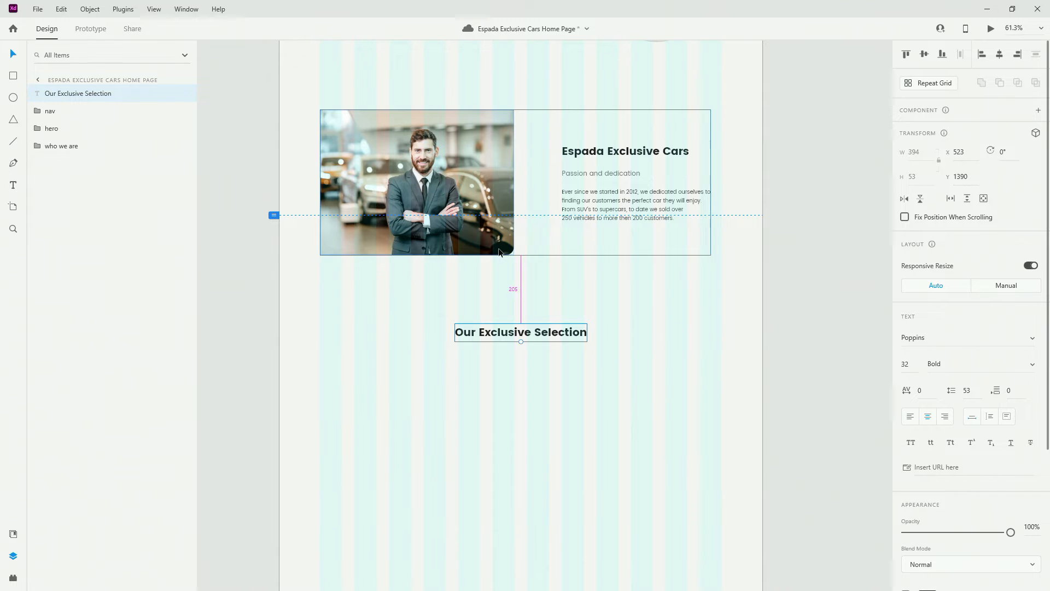
key(Up)
key(Up)
key(Up)
key(Up)
key(Up)
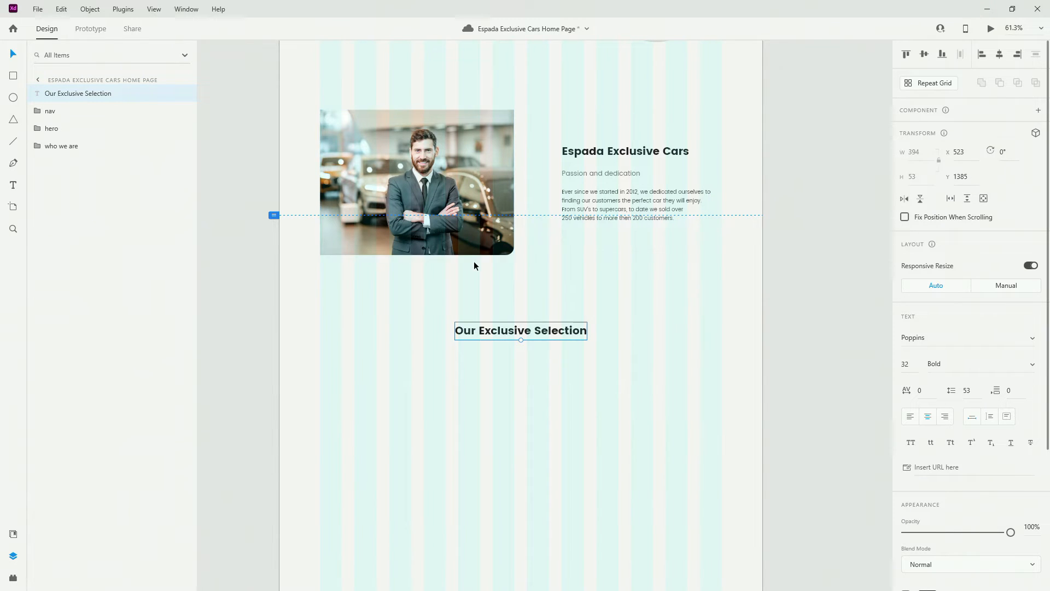
drag(108, 94, 109, 159)
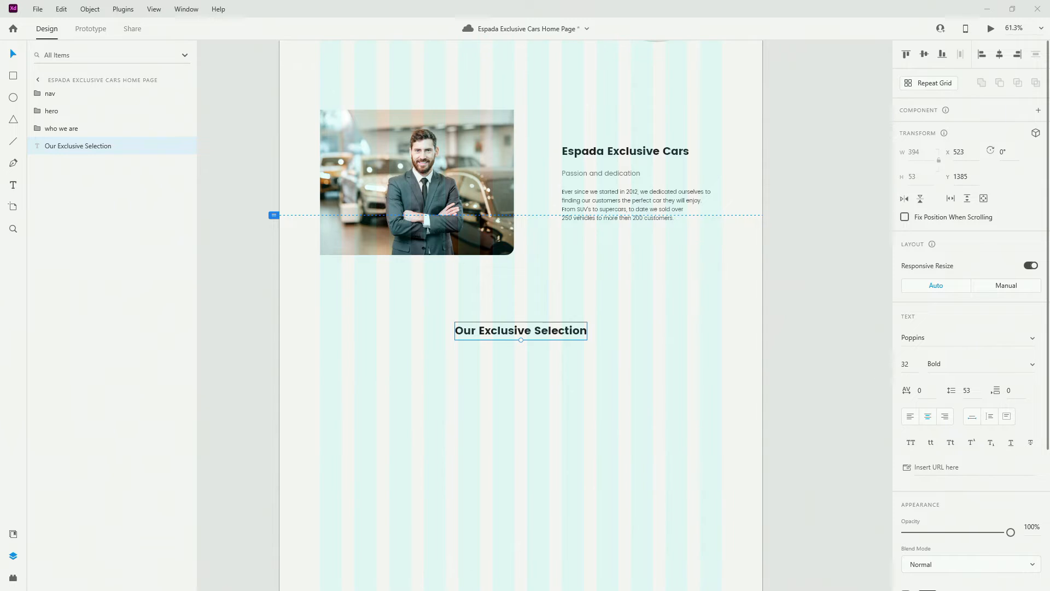
Draw a 373×246 card rectangle below the new heading
click(13, 76)
scroll(430, 337, down, 3)
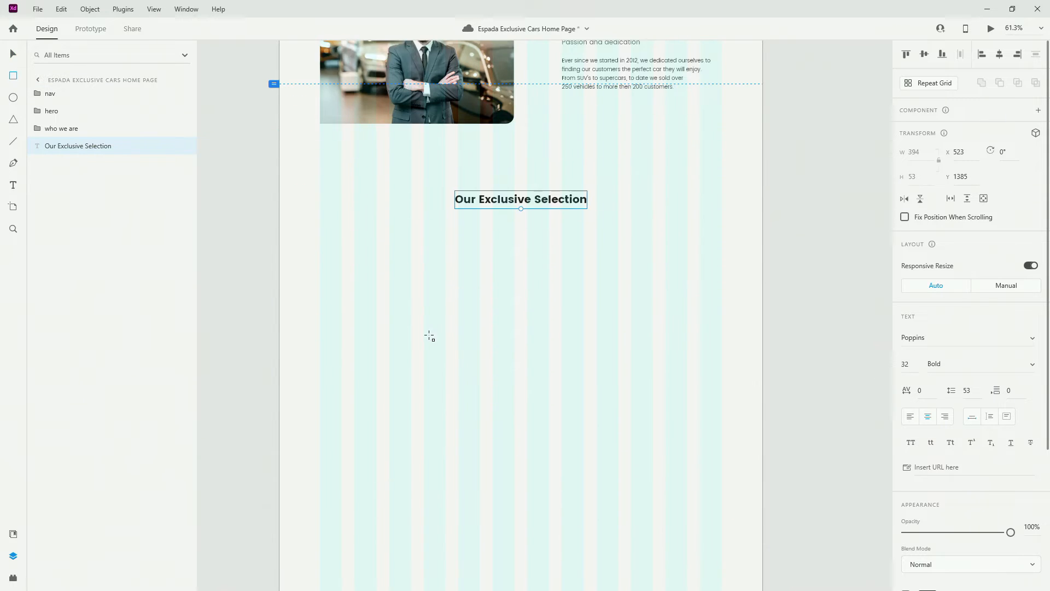
scroll(430, 336, up, 2)
mouse_move(285, 215)
mouse_down()
mouse_move(412, 315)
mouse_move(451, 325)
mouse_up()
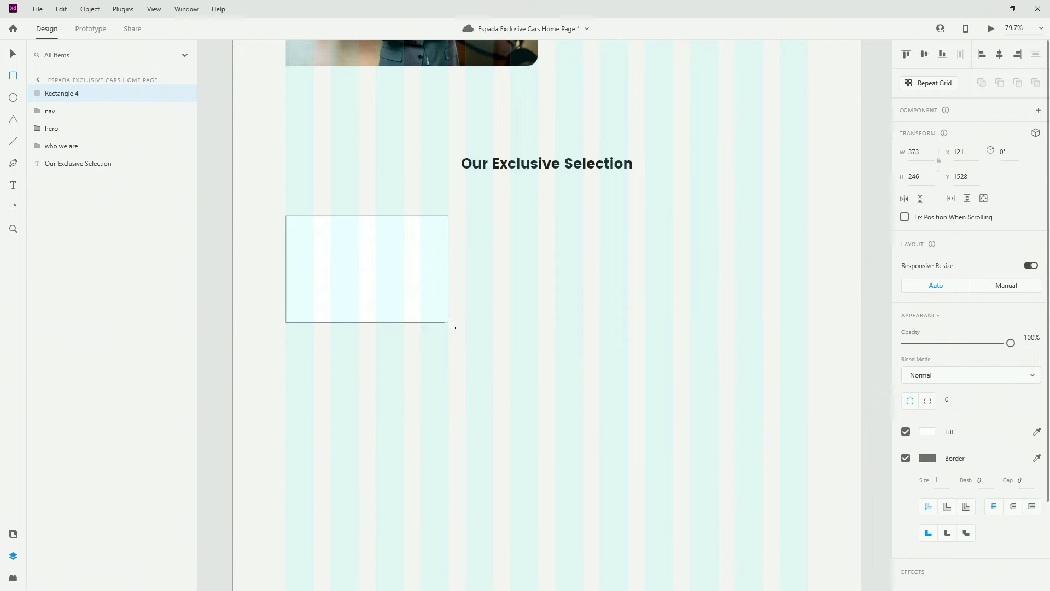
drag(451, 325, 449, 323)
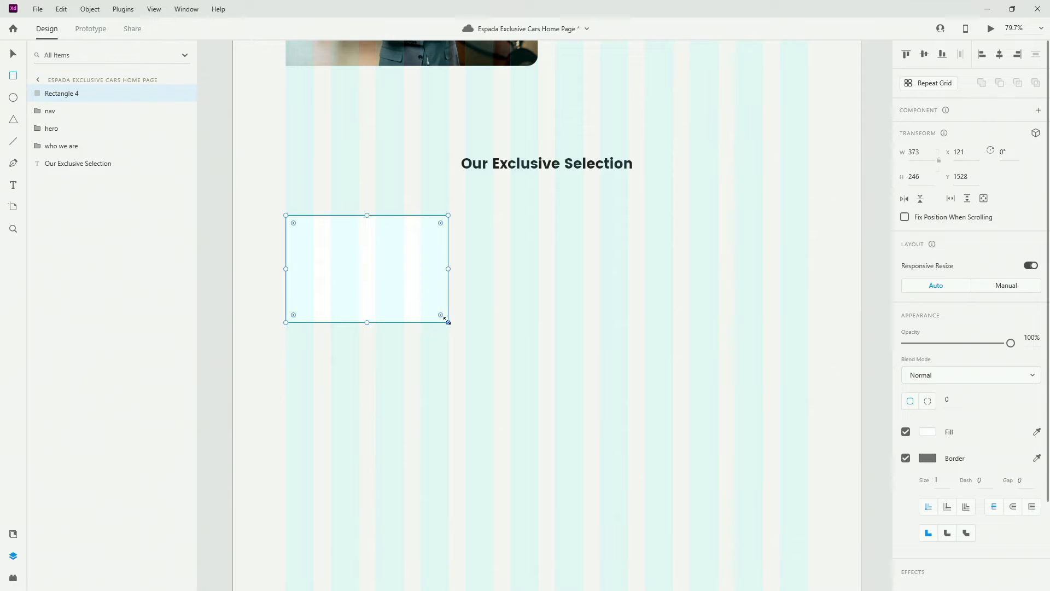
Switch to per-corner radii and set the top-left corner radius to 8
click(928, 402)
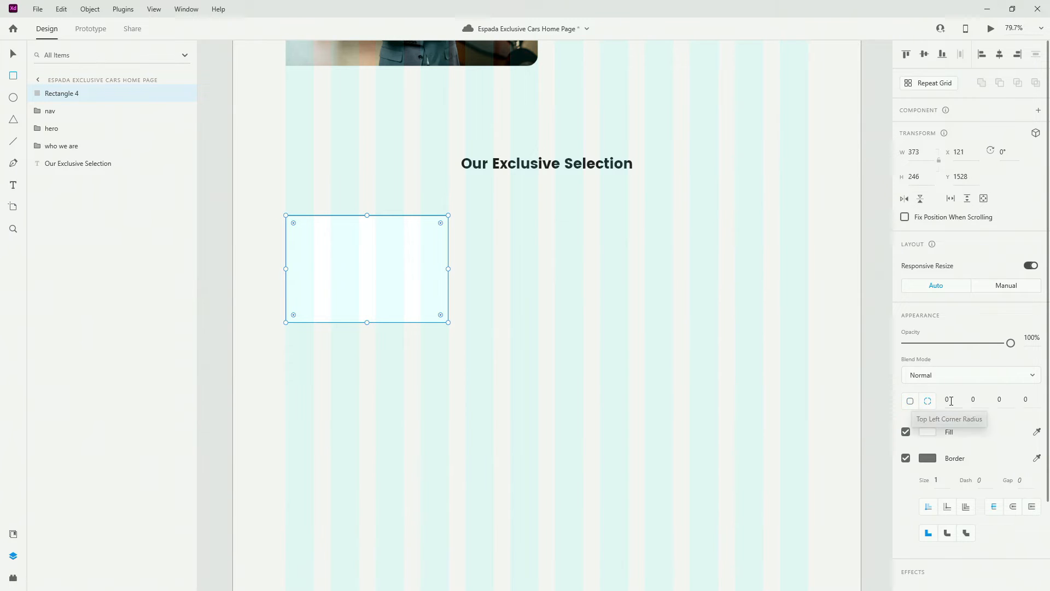
click(952, 402)
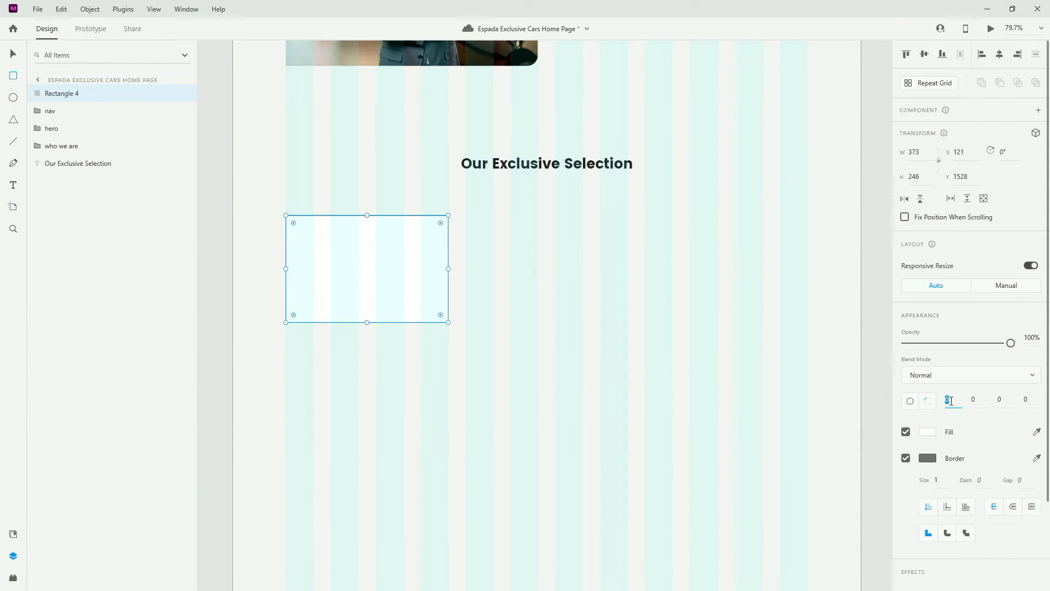
key(Tab)
text(8)
click(951, 401)
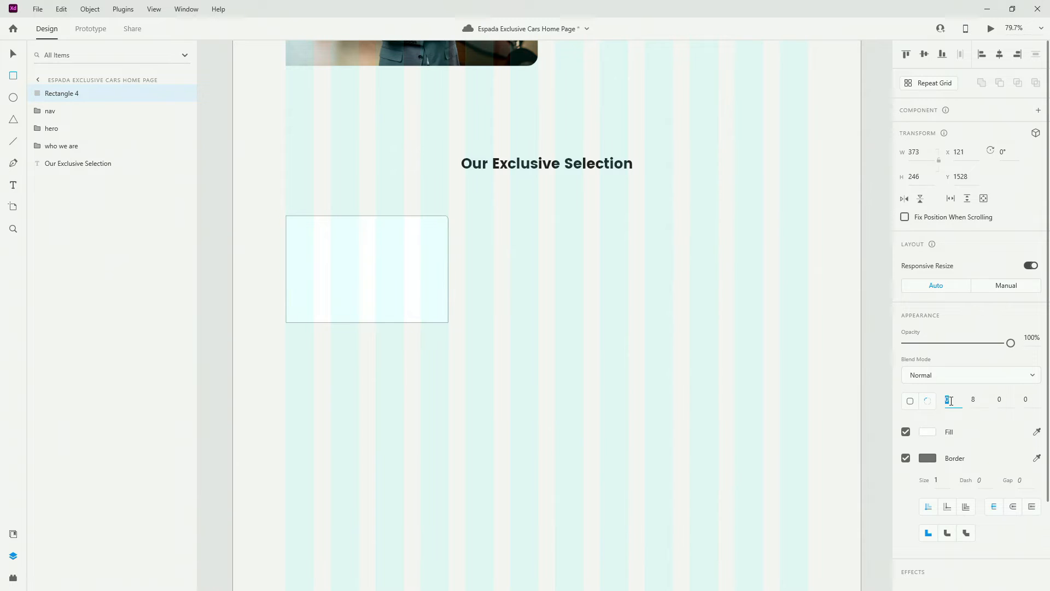
text(8)
key(Return)
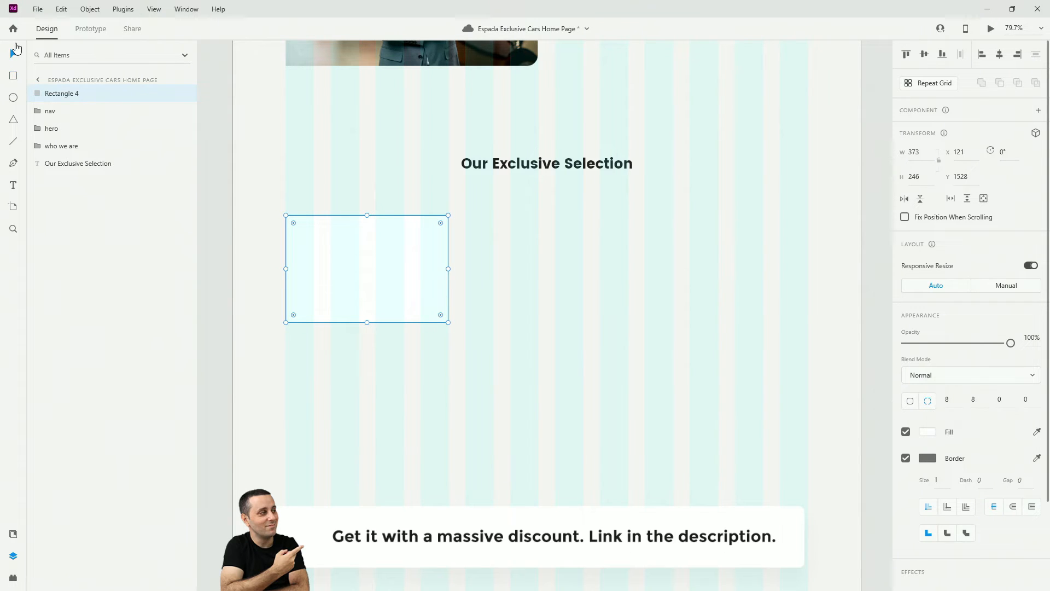
Move the card rectangle below the heading in Layers and rename it 'huracan'
drag(65, 93, 70, 164)
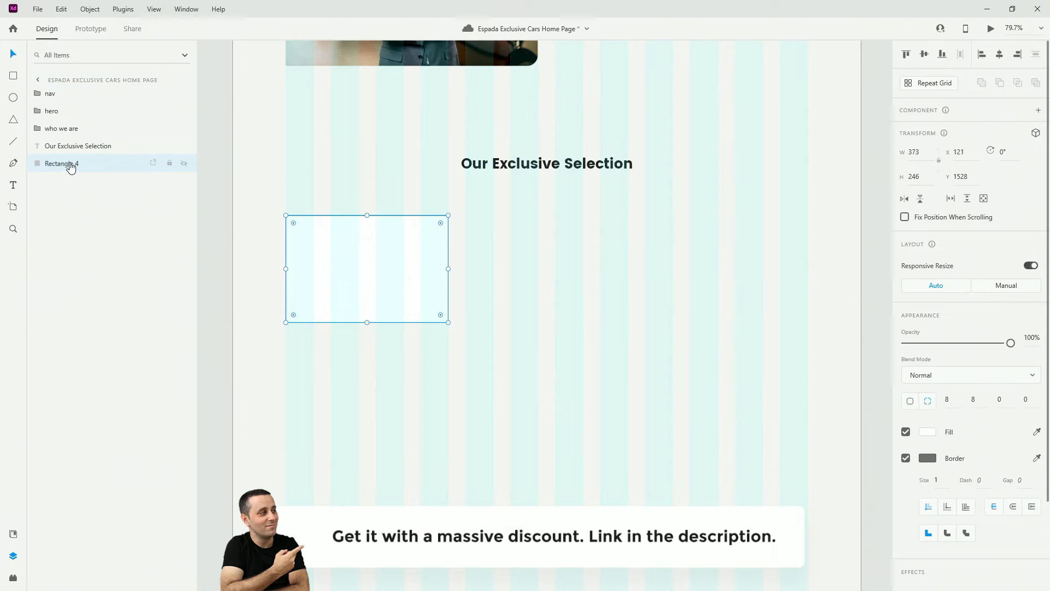
double_click(70, 165)
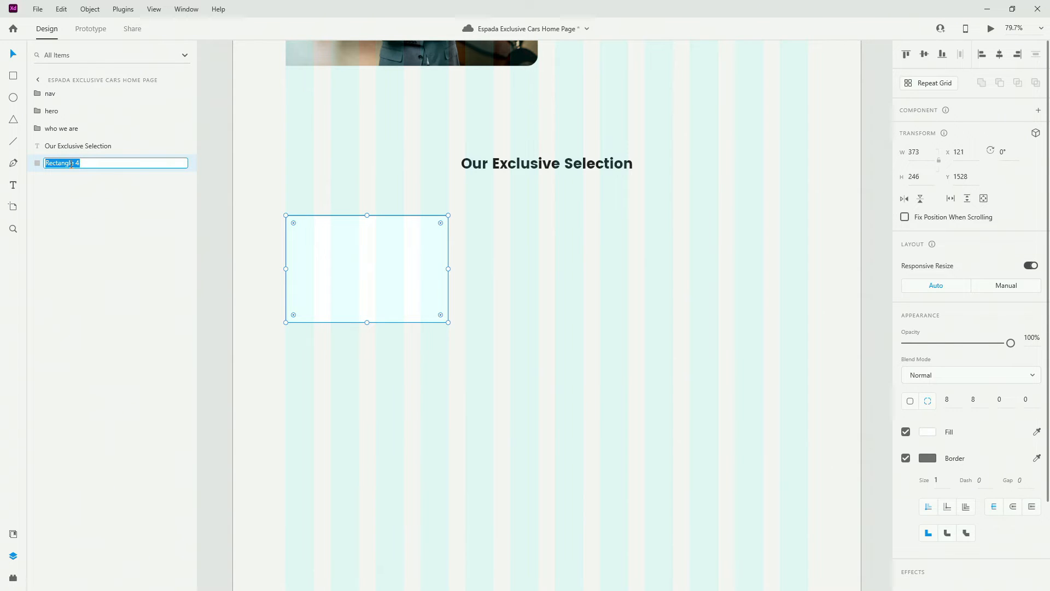
text(huracan)
key(Return)
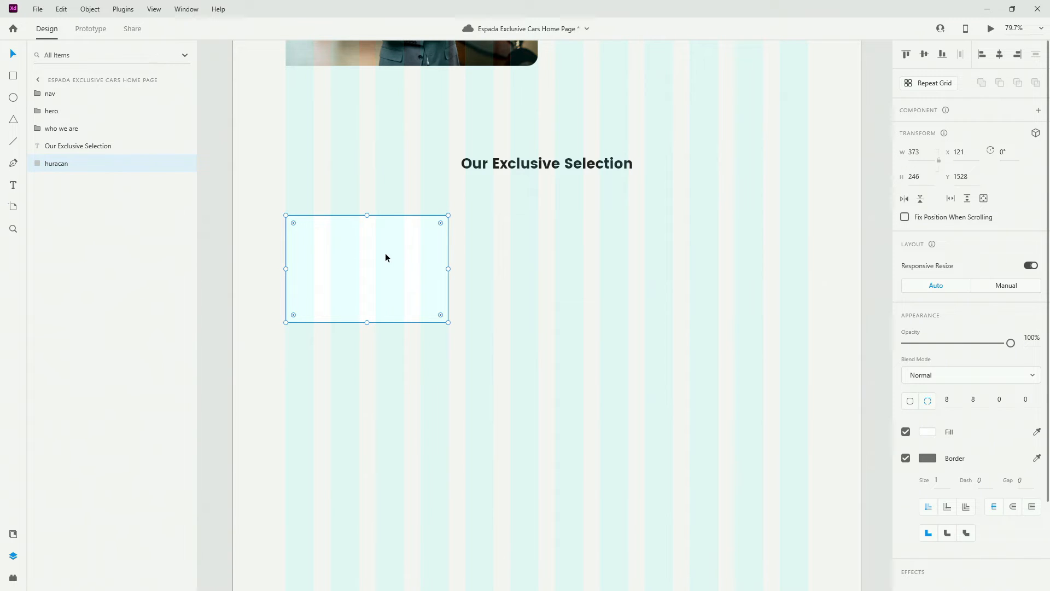
Set the huracan rectangle's height to 250 and remove its border
click(927, 181)
text(250)
key(Return)
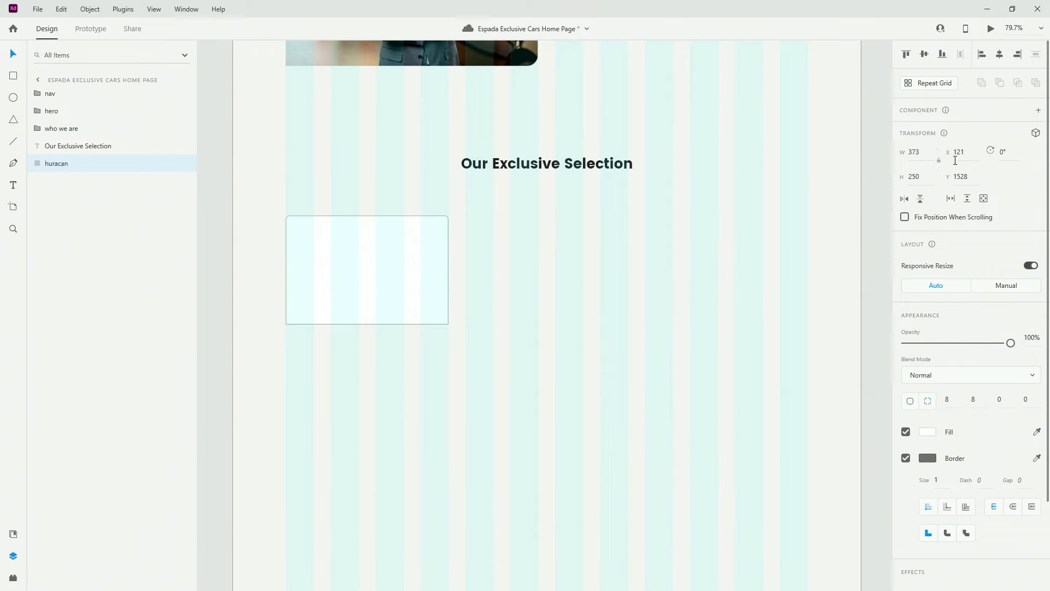
scroll(305, 307, up, 3)
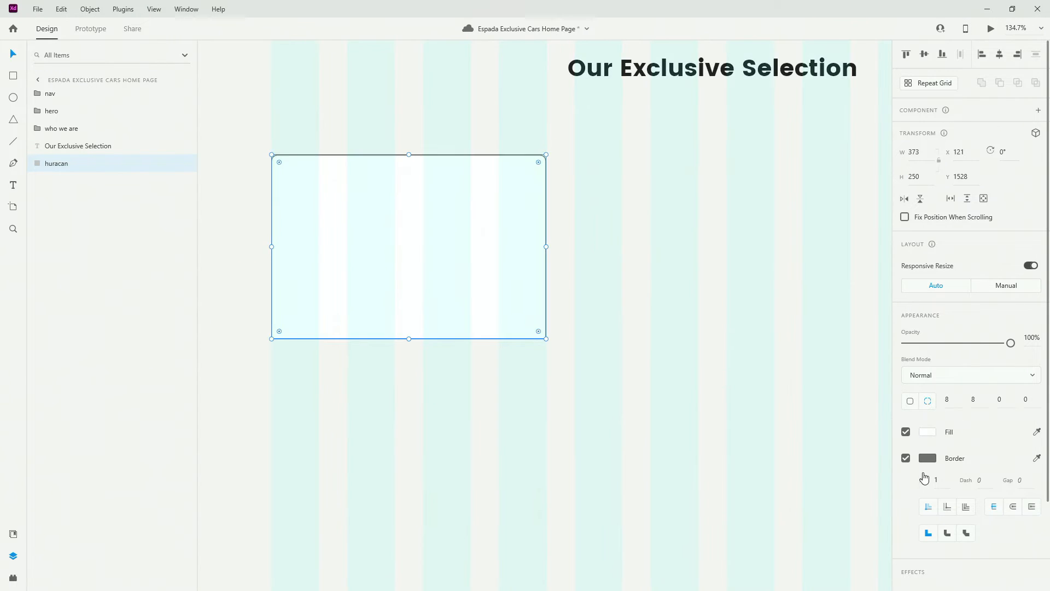
click(905, 457)
scroll(376, 274, down, 2)
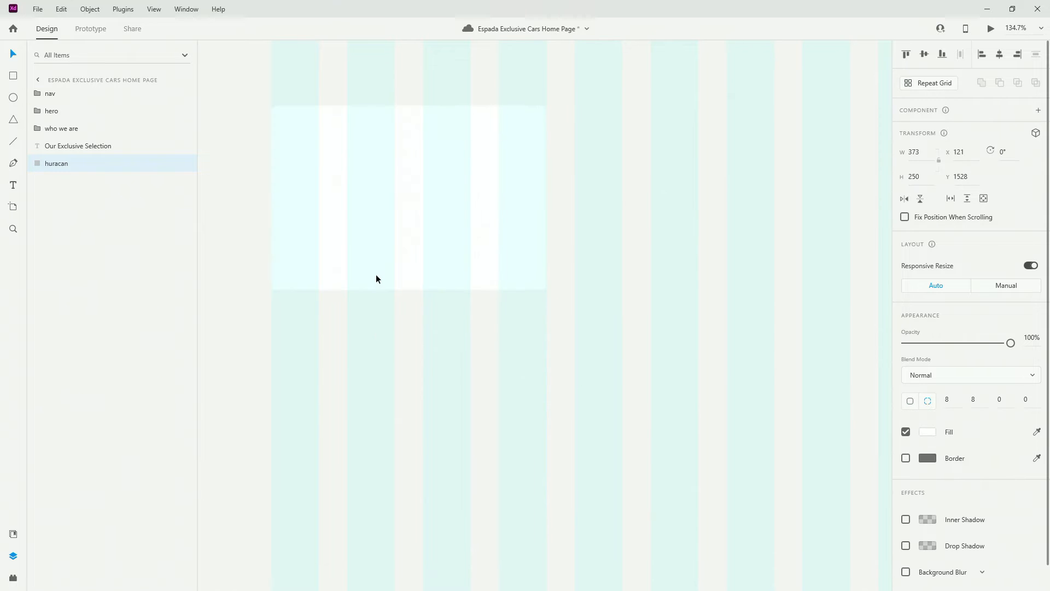
scroll(387, 259, down, 2)
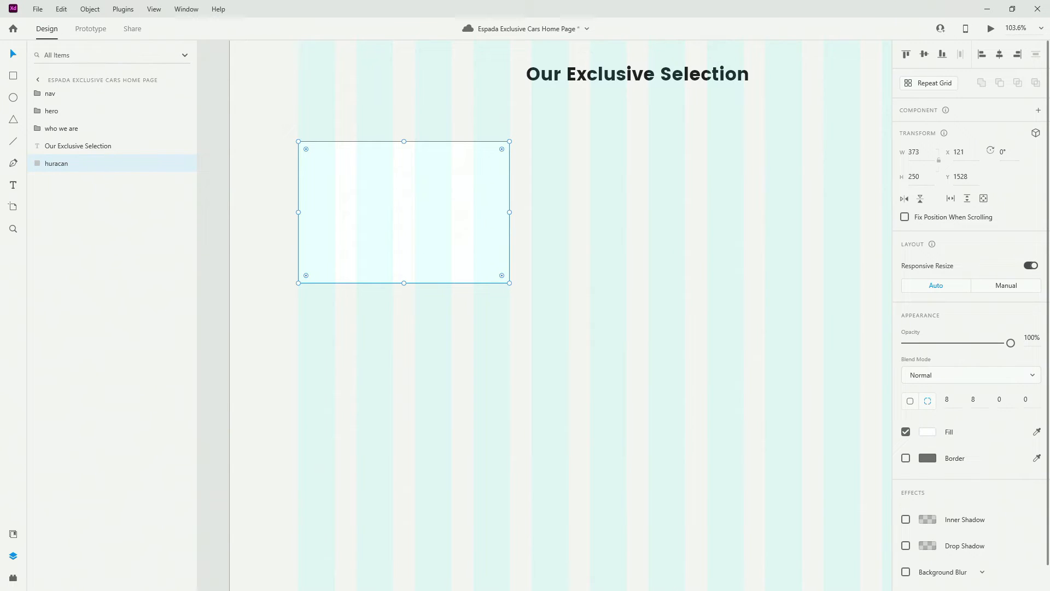
Drop the grey sports car photo into the huracan card and position it at Y 1502
drag(873, 325, 376, 199)
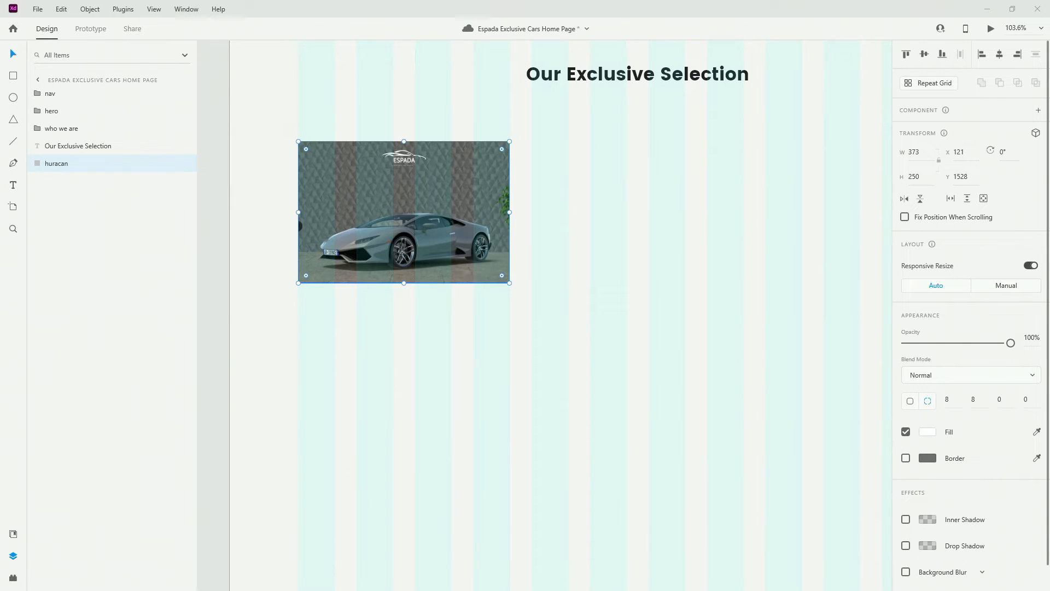
drag(468, 186, 468, 164)
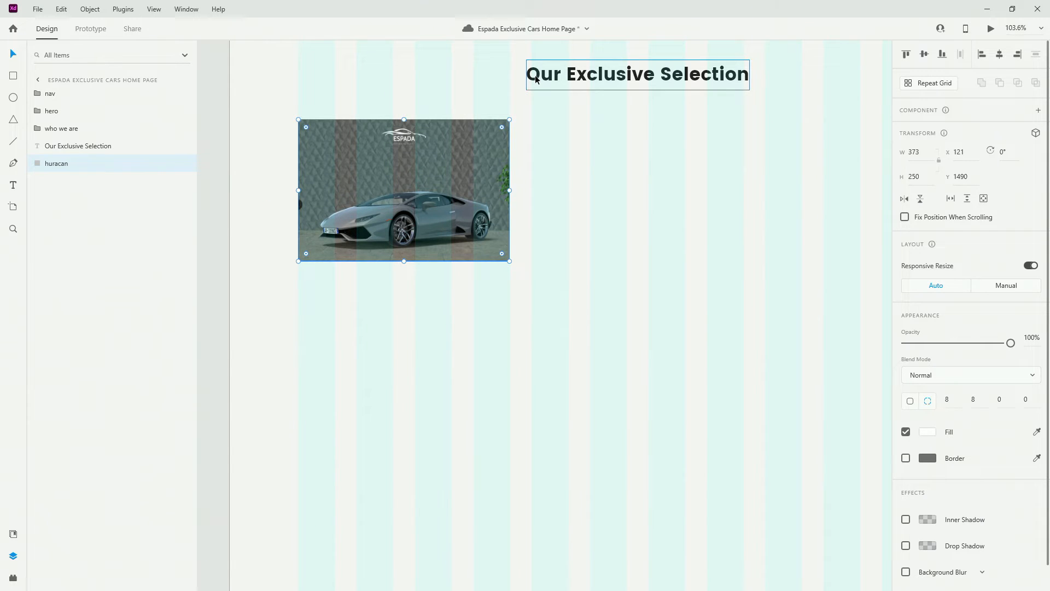
key(Down)
key(Down)
key(shift+Down)
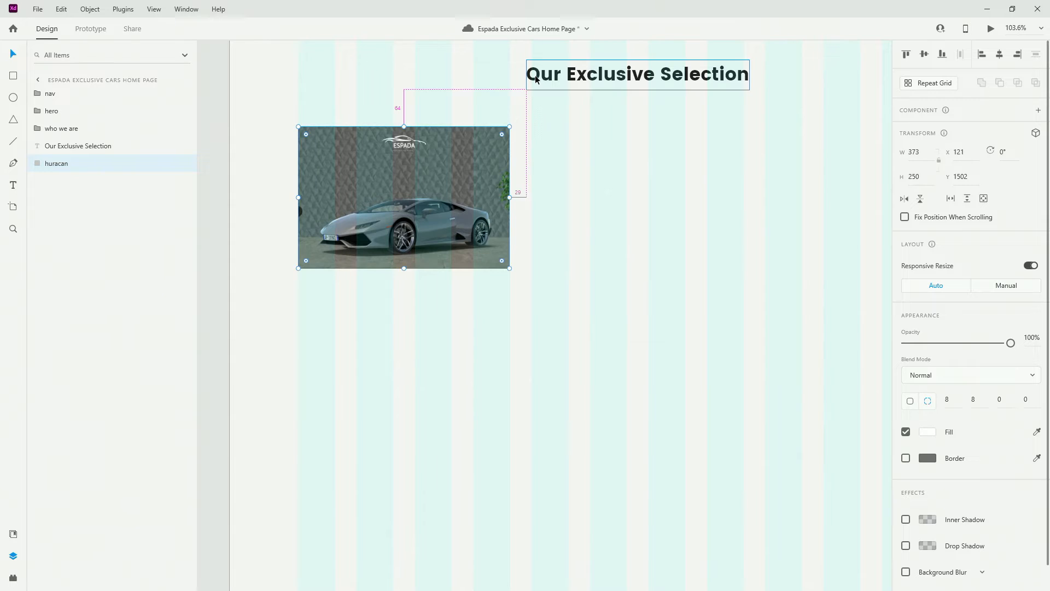
scroll(525, 172, down, 2)
scroll(461, 189, up, 5)
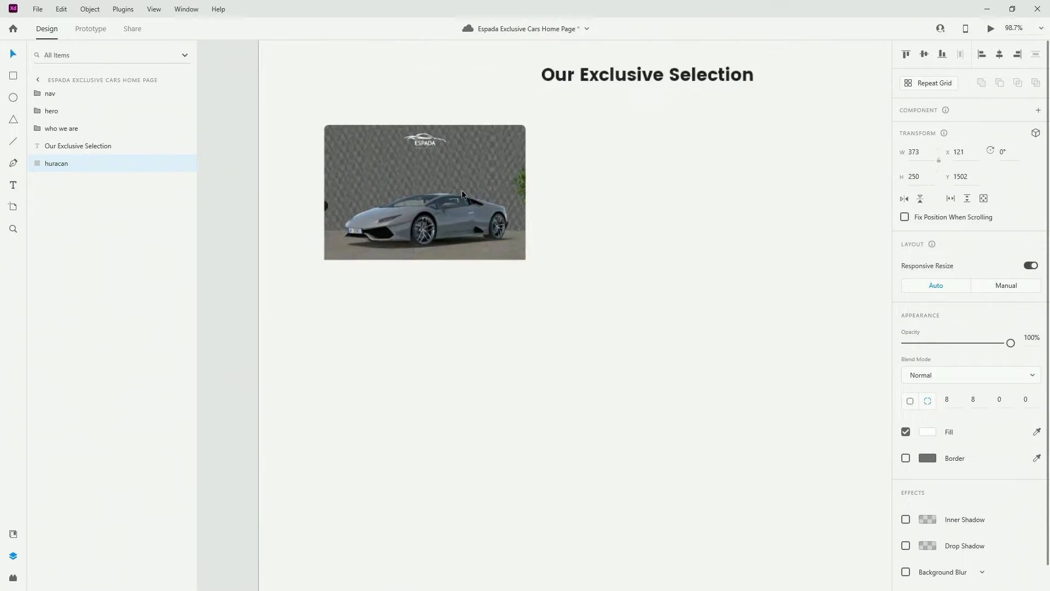
click(588, 82)
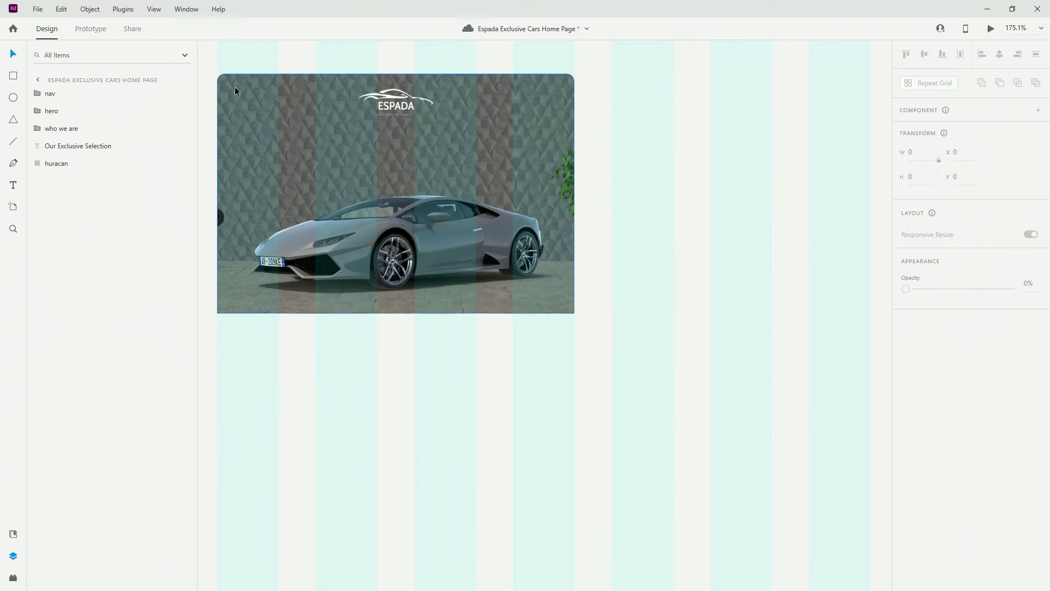
scroll(604, 165, down, 3)
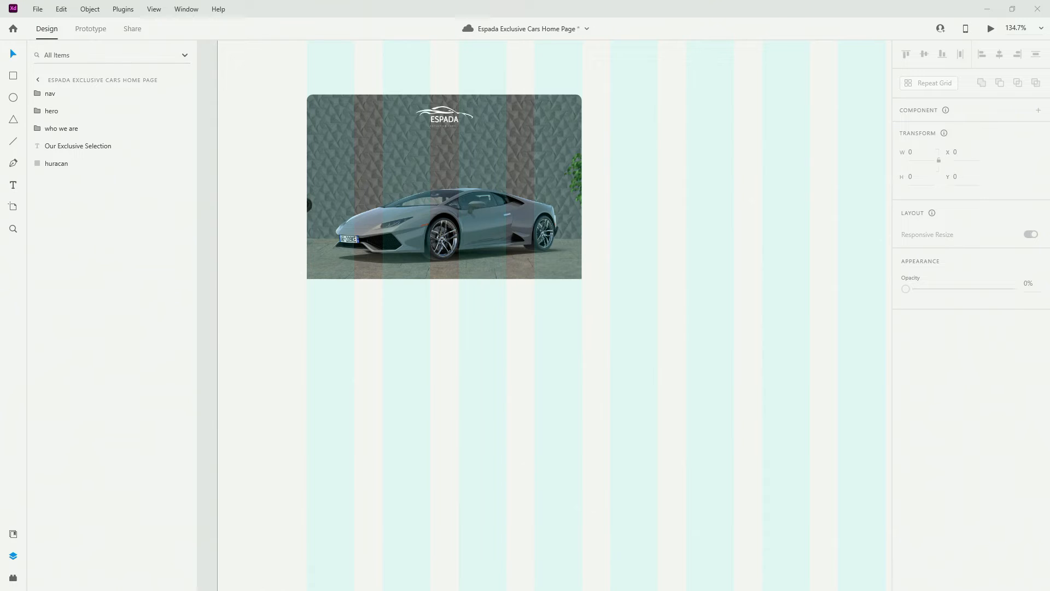
scroll(352, 165, down, 4)
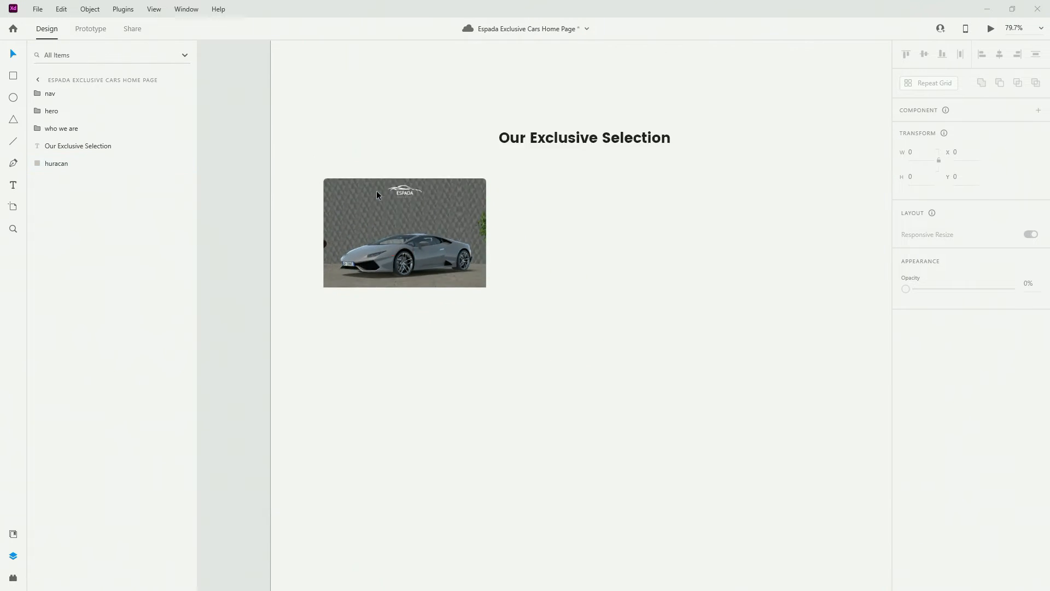
scroll(377, 194, up, 1)
click(570, 155)
Duplicate the heading below the car, apply H3 style, retype it 'Lamborghini Huracan', and left-align it
drag(570, 155, 422, 348)
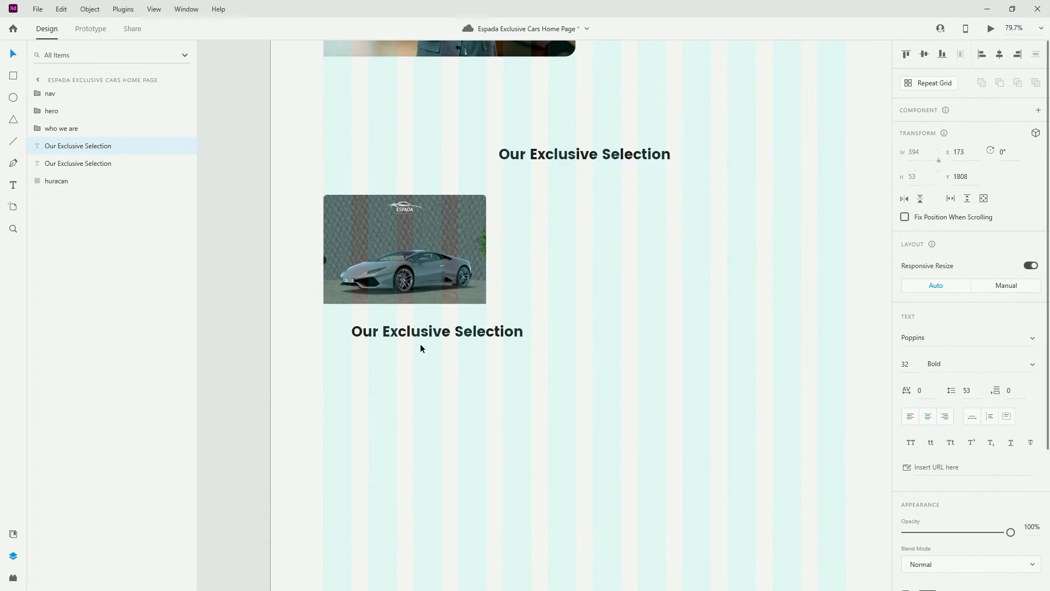
click(13, 533)
click(76, 333)
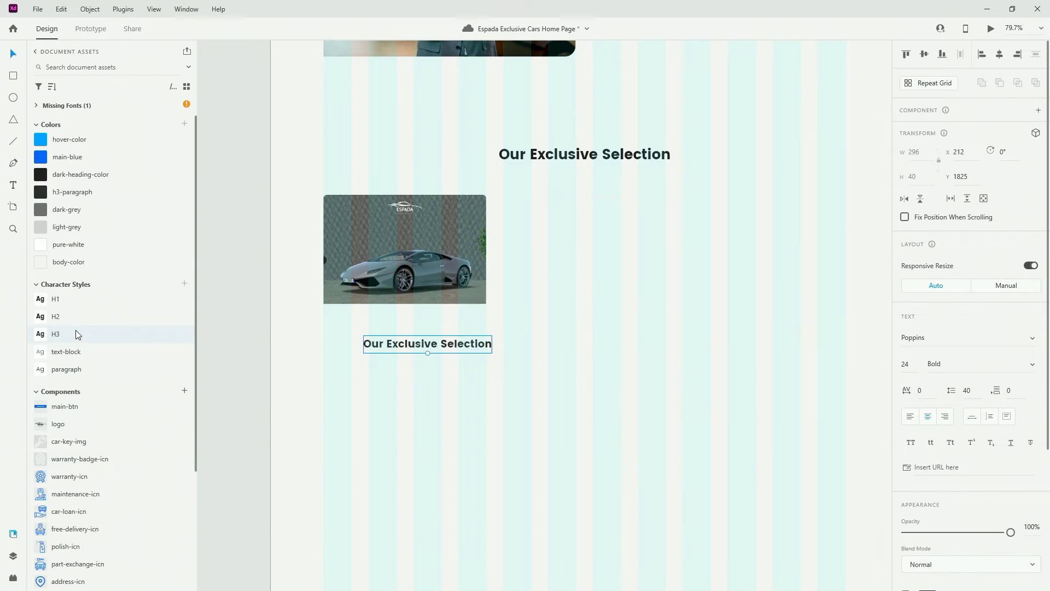
scroll(363, 344, up, 4)
double_click(448, 346)
key(ctrl+a)
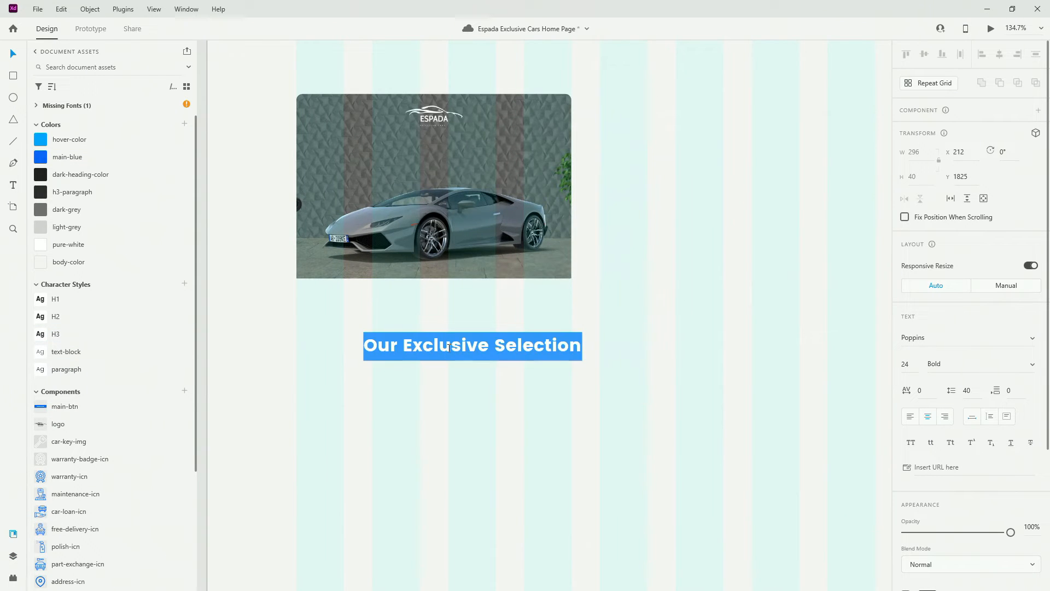
text(Lamborg)
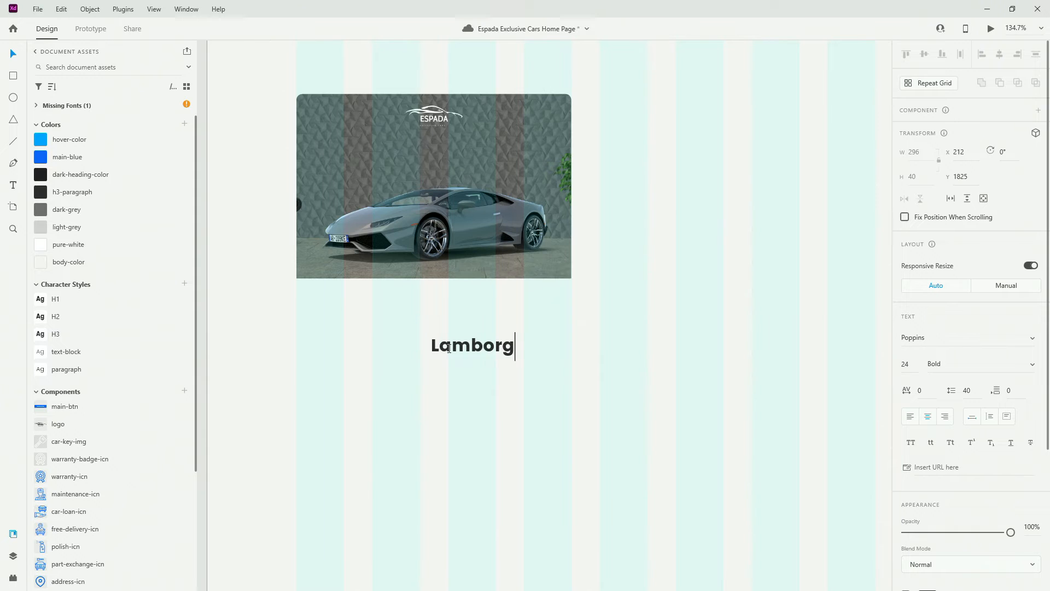
text(hini Huracan)
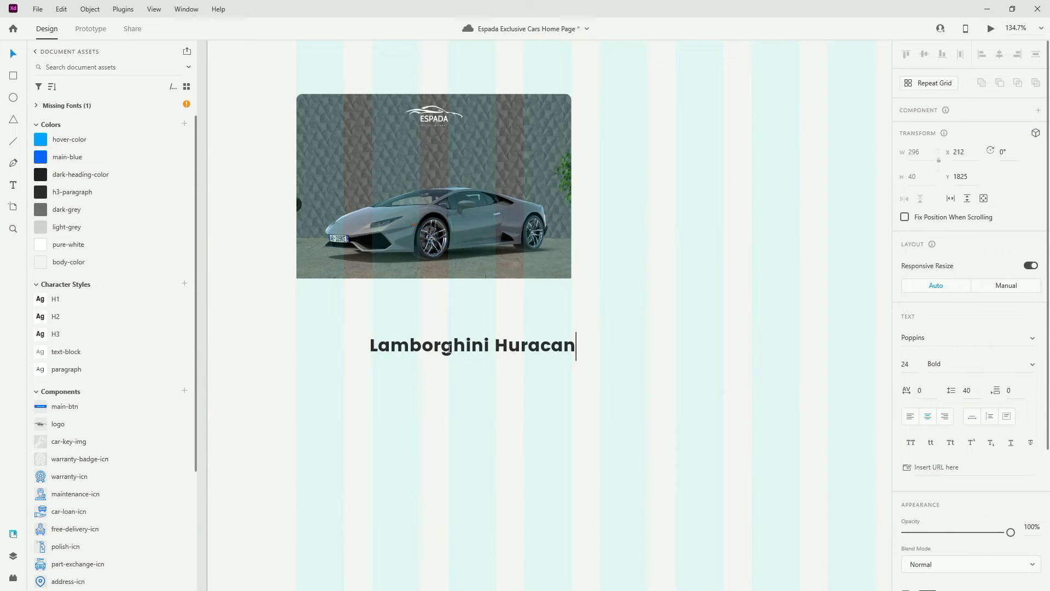
key(Escape)
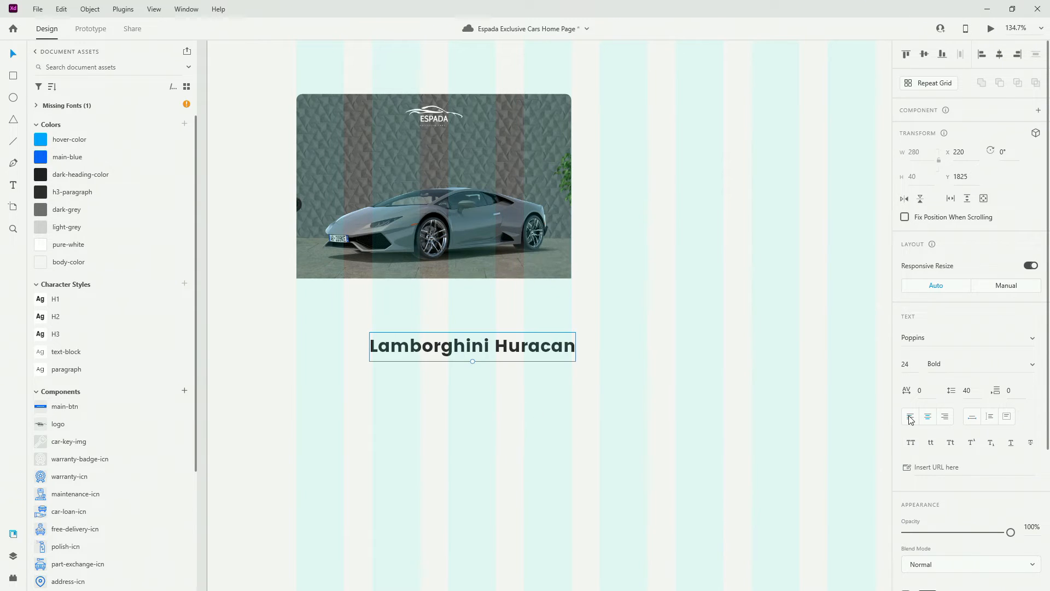
click(910, 416)
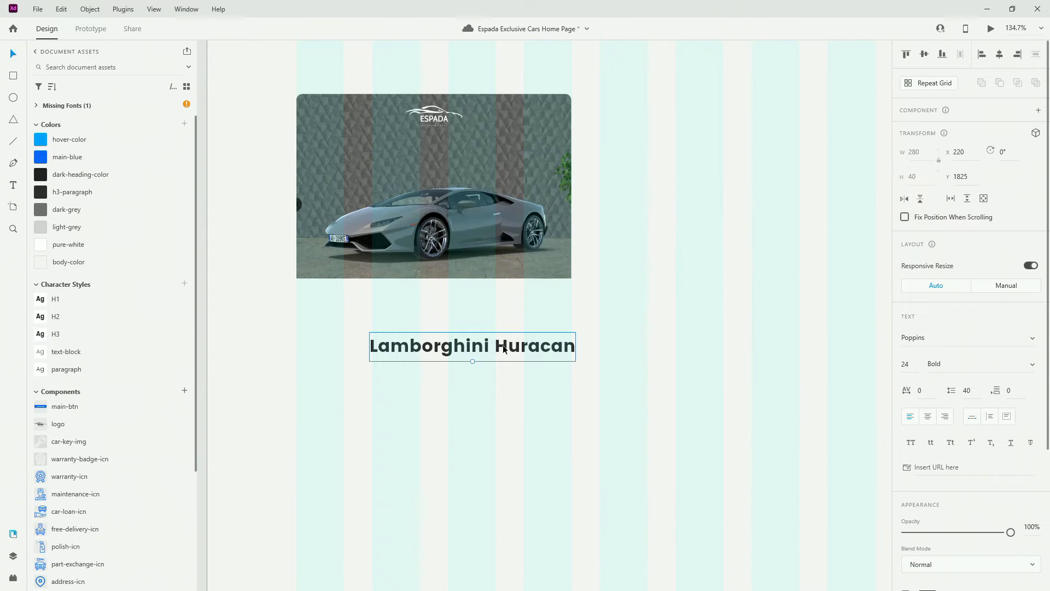
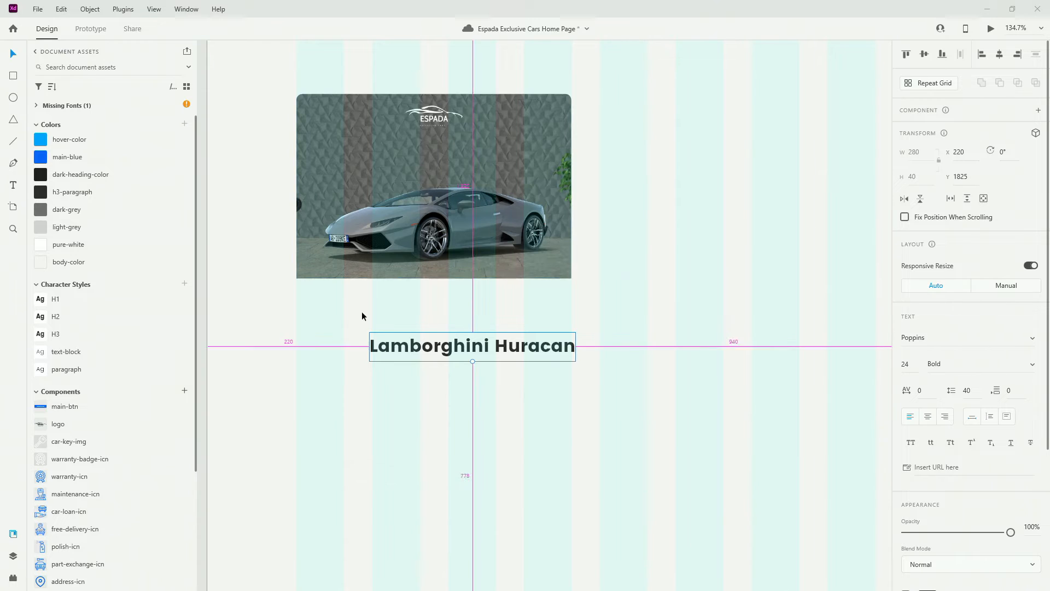
Place the Lamborghini Huracan title just under the car image at X 145, Y 1776
drag(454, 345, 416, 291)
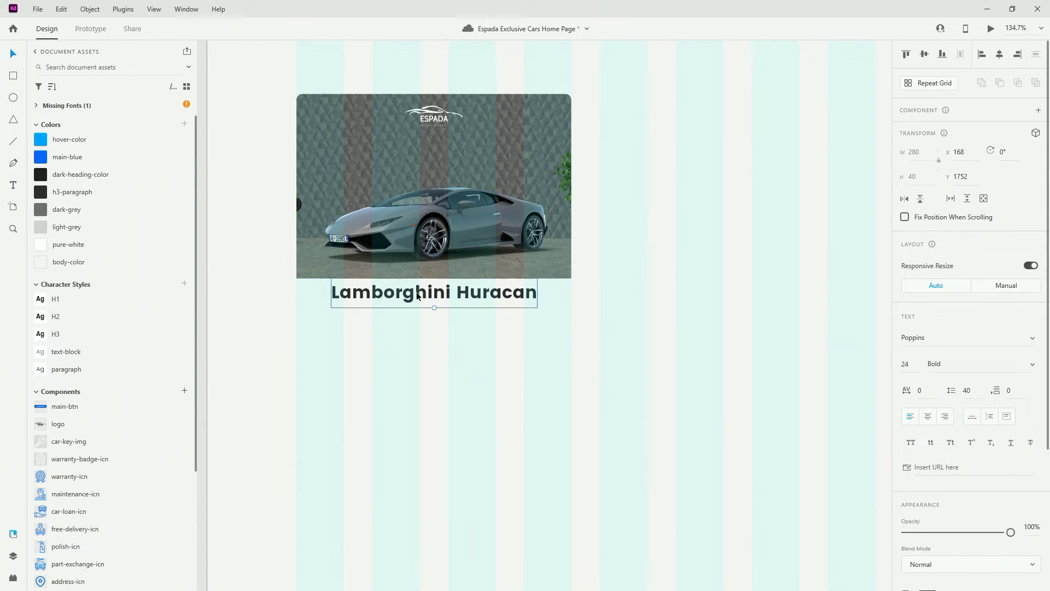
key(shift+Down)
key(shift+Down)
key(Down)
key(Down)
key(Down)
key(Down)
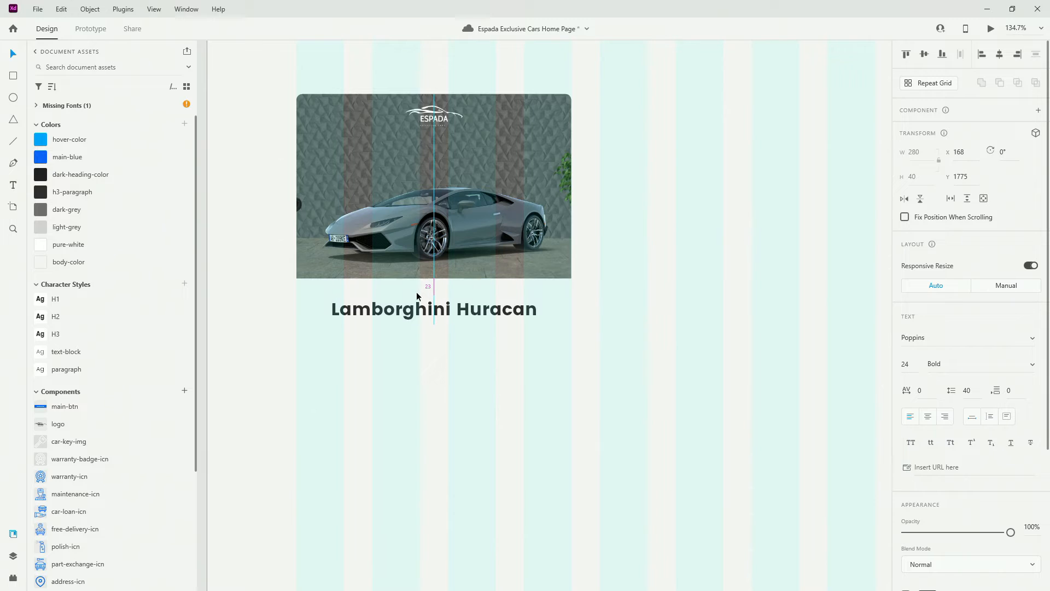
drag(420, 311, 385, 309)
key(Right)
key(Right)
key(Right)
key(Right)
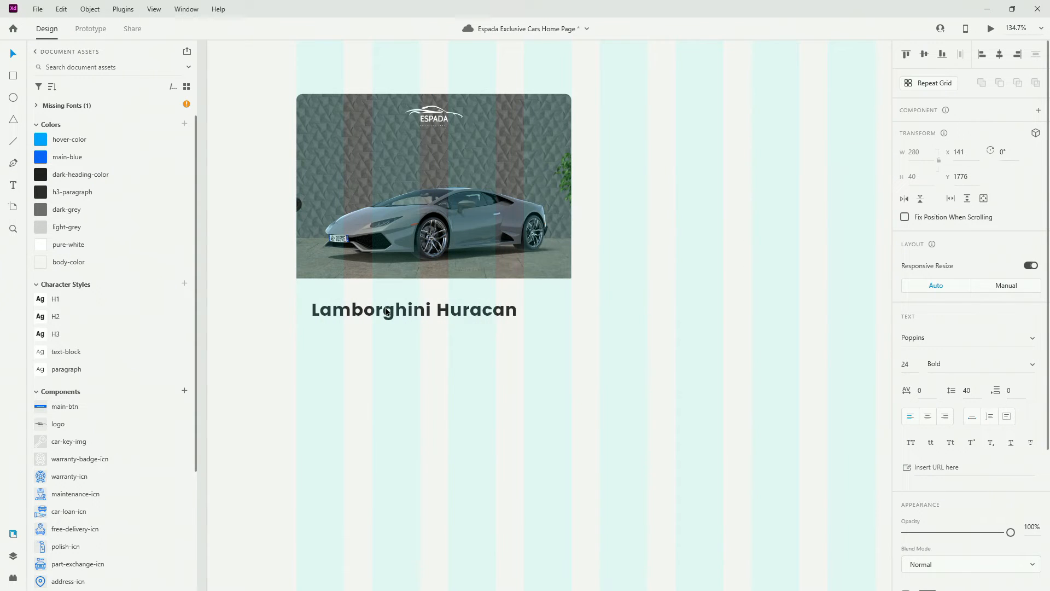
key(alt)
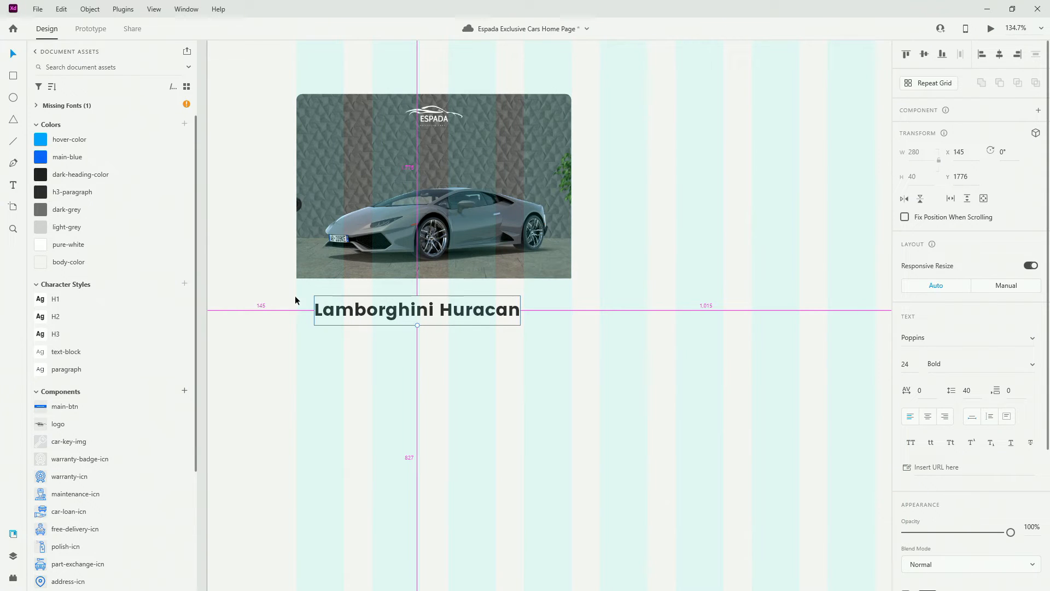
scroll(296, 310, down, 1)
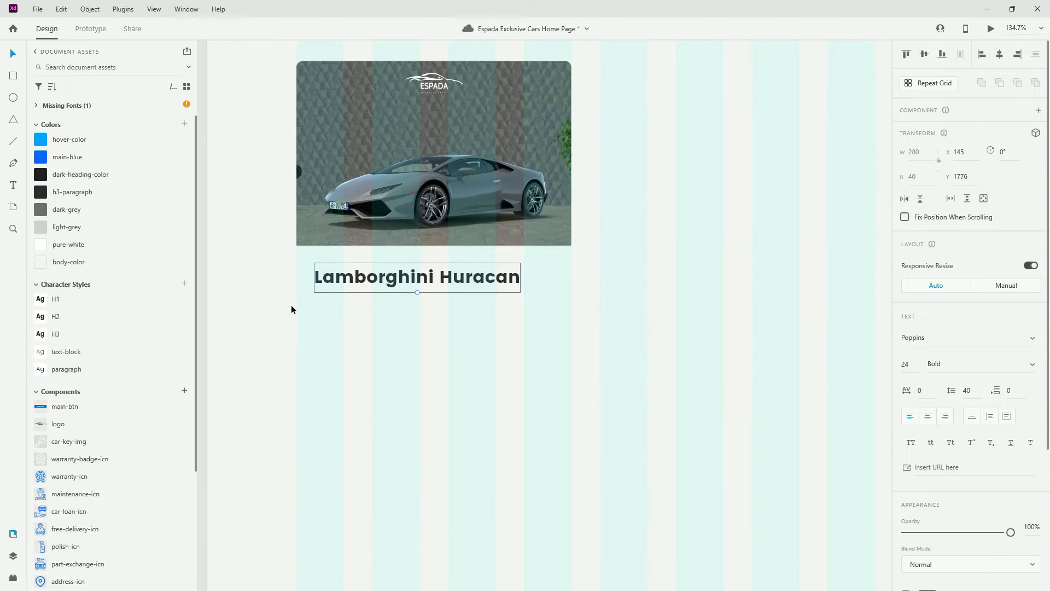
Duplicate the title just below itself in main-blue and retype it '$194.990'
drag(424, 279, 423, 322)
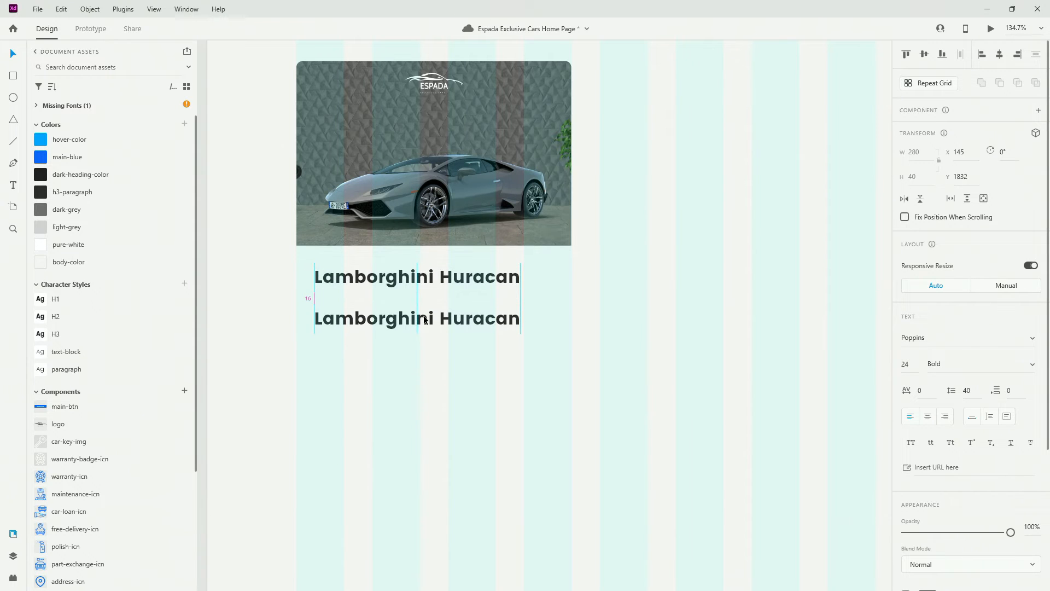
click(66, 159)
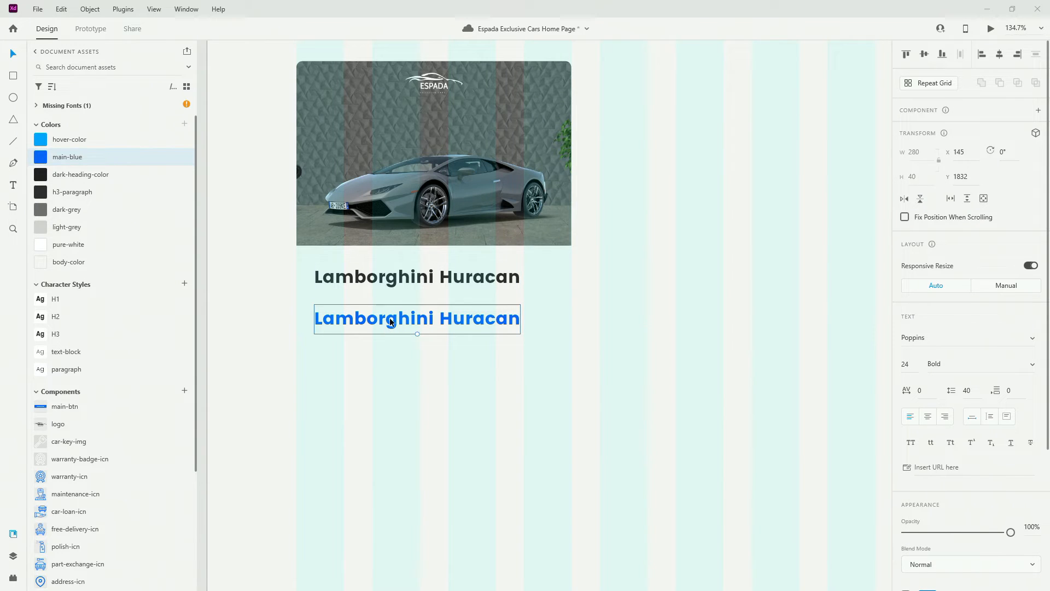
drag(392, 322, 392, 310)
key(shift+Down)
key(shift+Down)
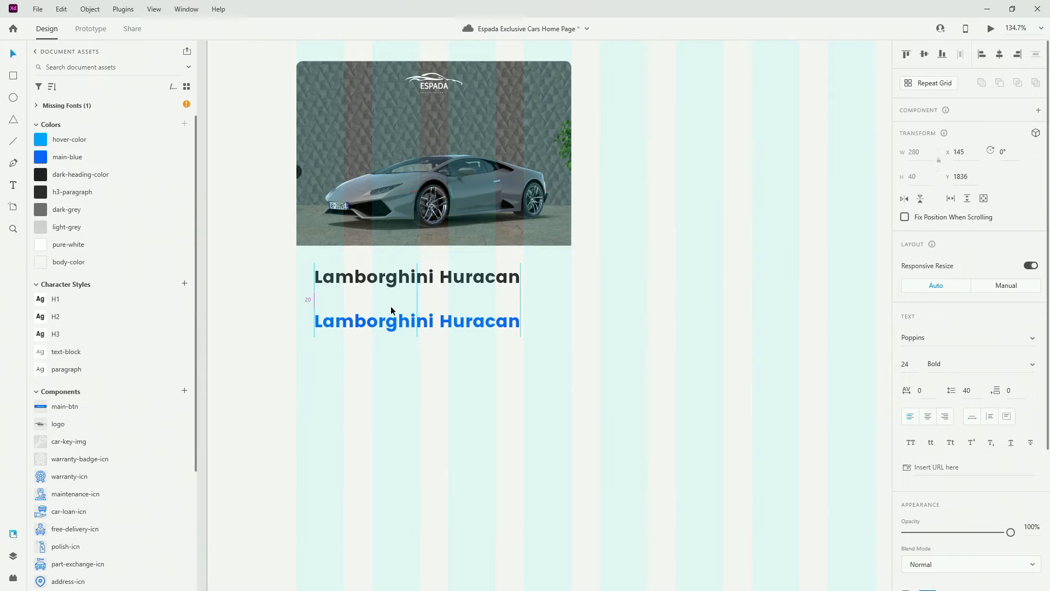
key(Up)
key(Up)
key(Up)
key(Up)
key(Up)
key(Up)
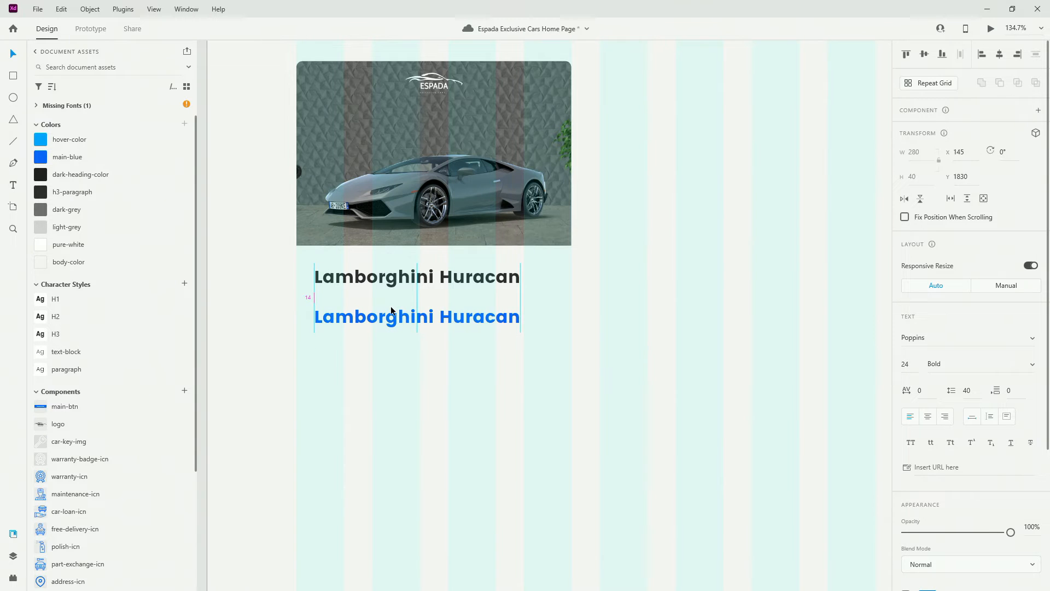
double_click(390, 306)
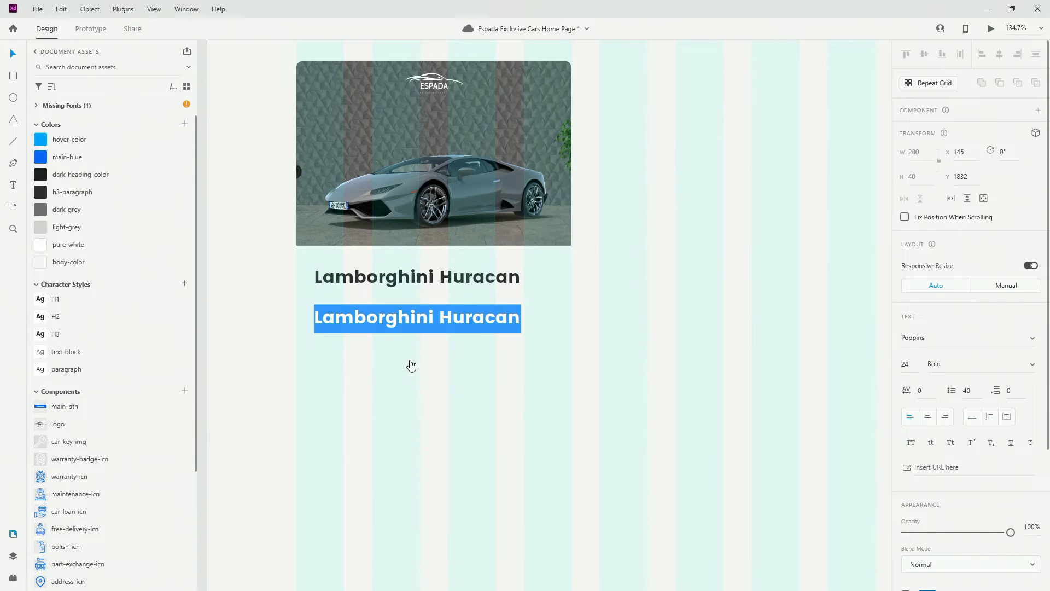
text($194.990)
key(Escape)
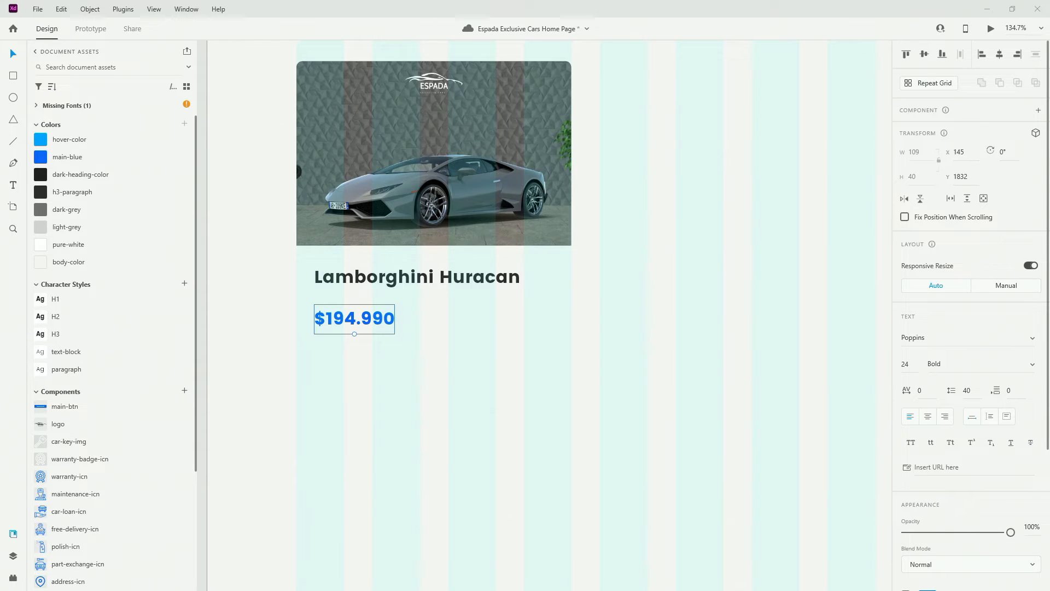
Add a text-block style '2021' line under the price and group it
alt+drag(360, 320, 366, 361)
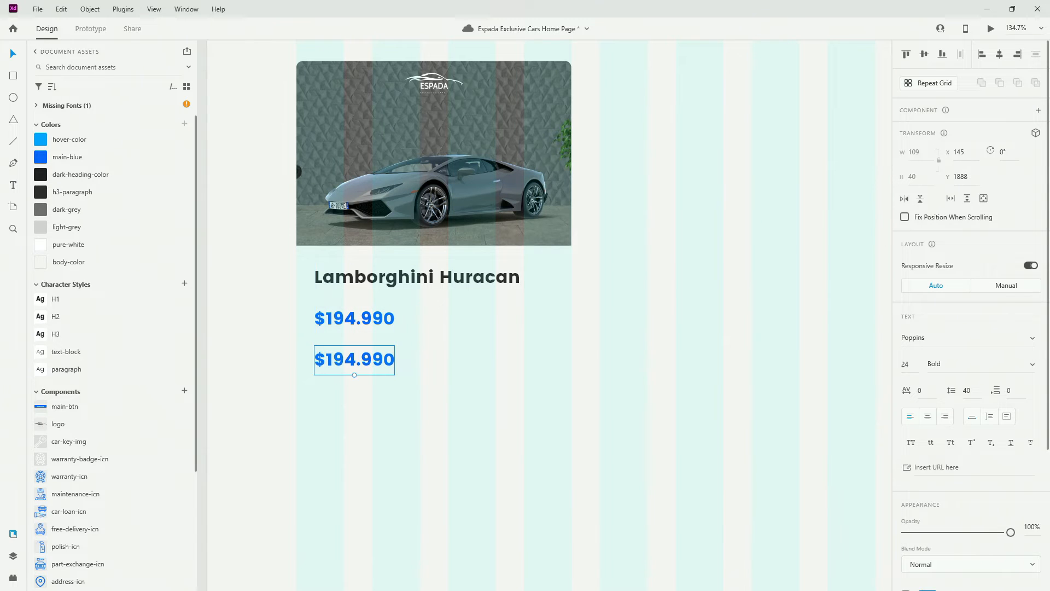
click(84, 347)
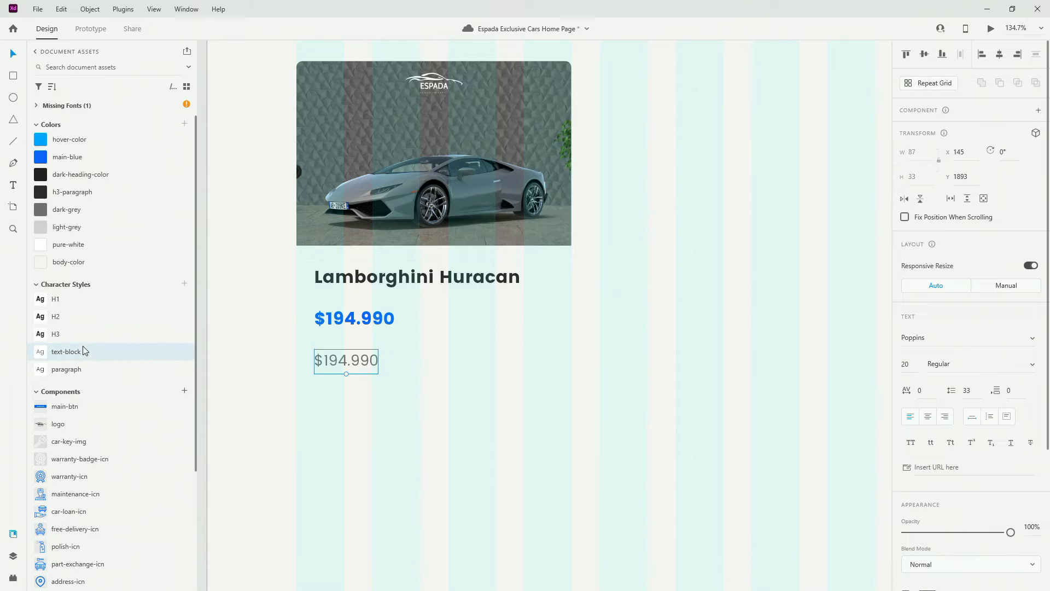
double_click(374, 367)
text(2021)
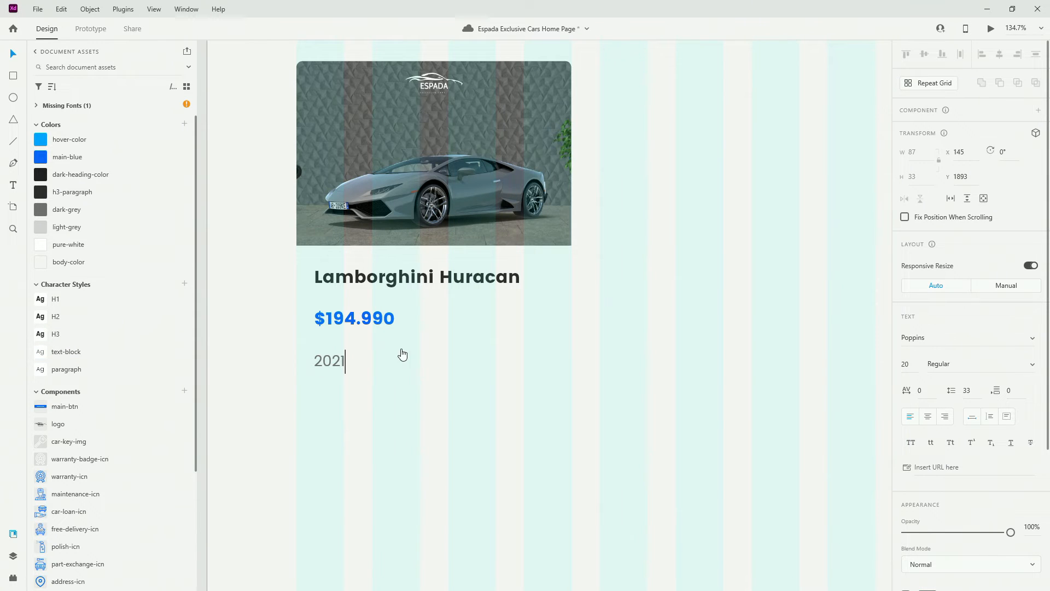
key(Escape)
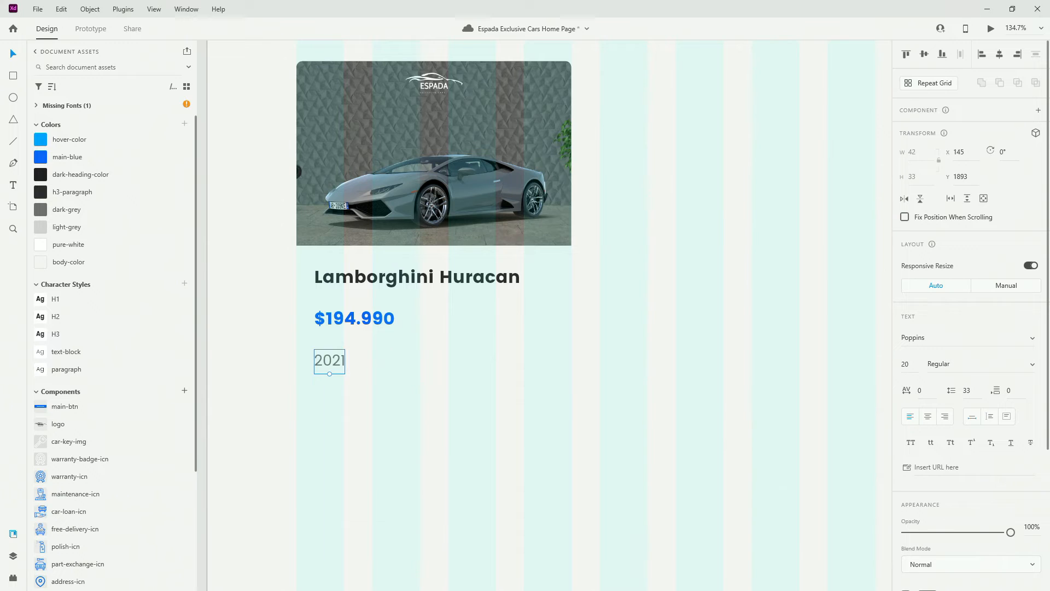
key(alt)
key(ctrl+g)
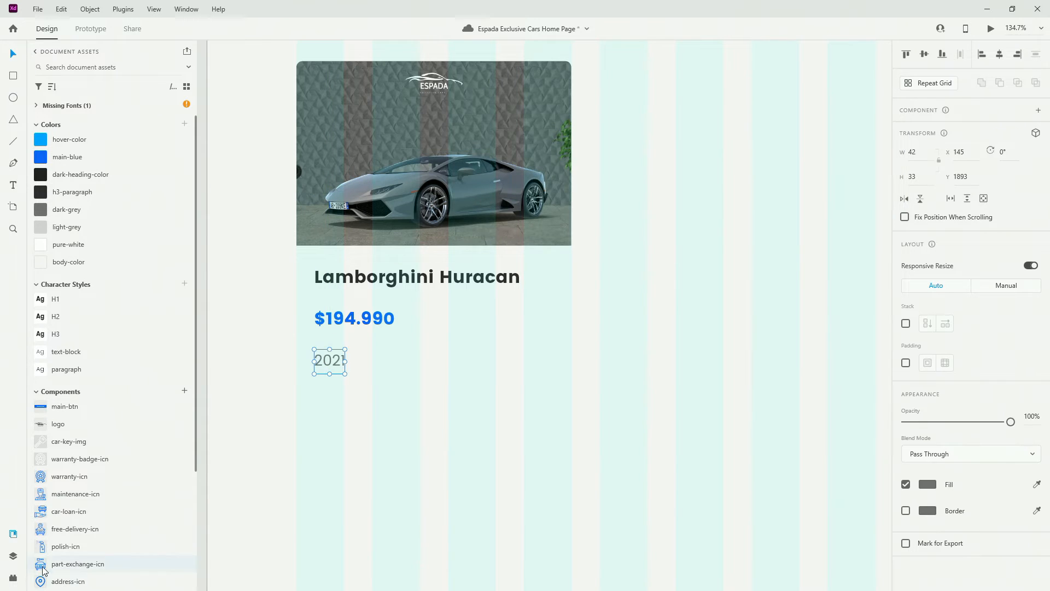
Rename the 2021 group to 'year-kilometers' in the Layers panel
click(13, 556)
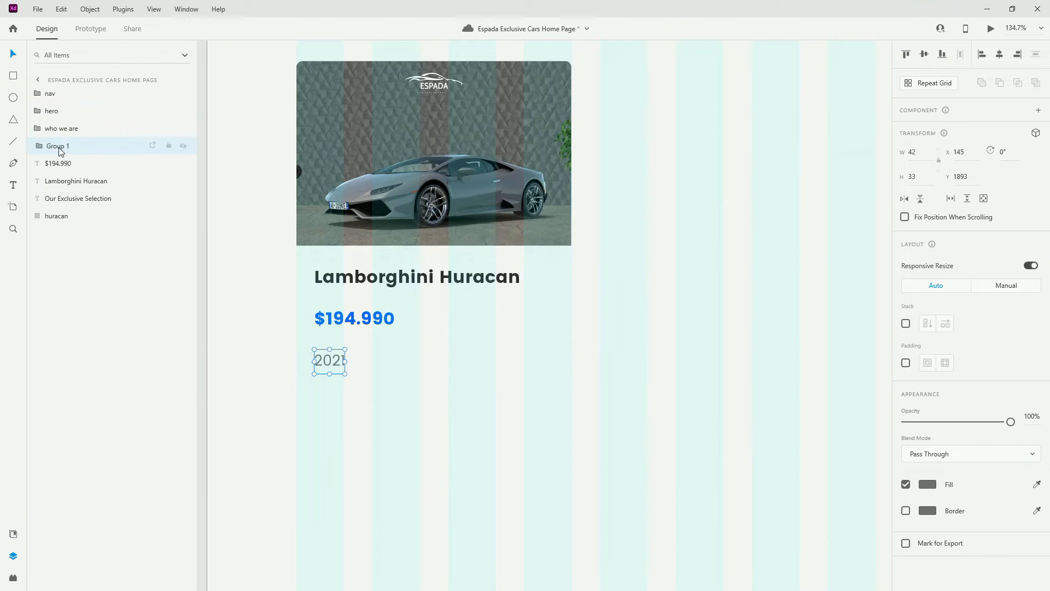
double_click(60, 146)
text(car-)
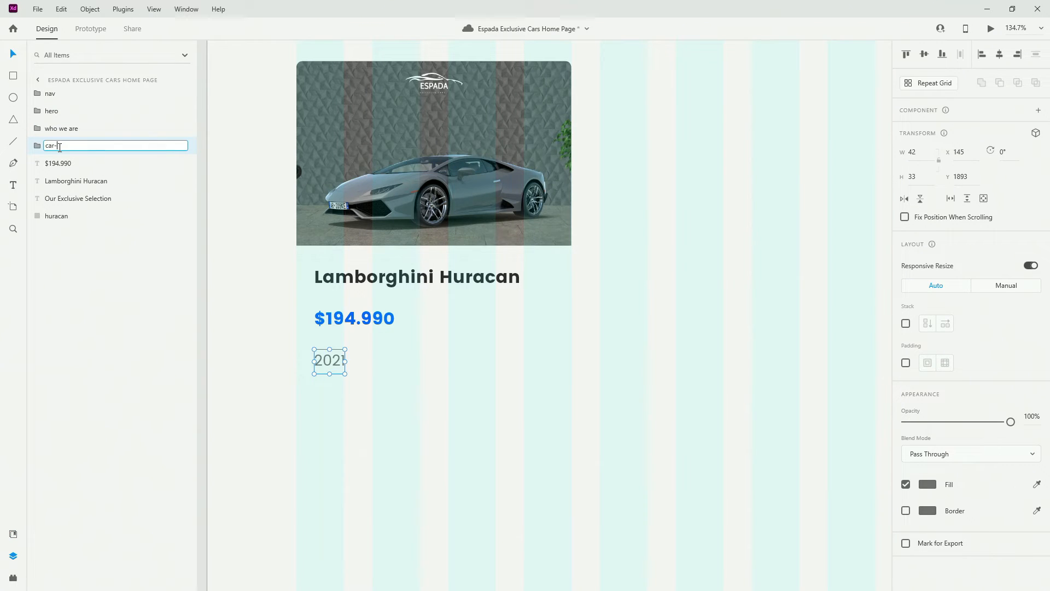
text(details)
key(Return)
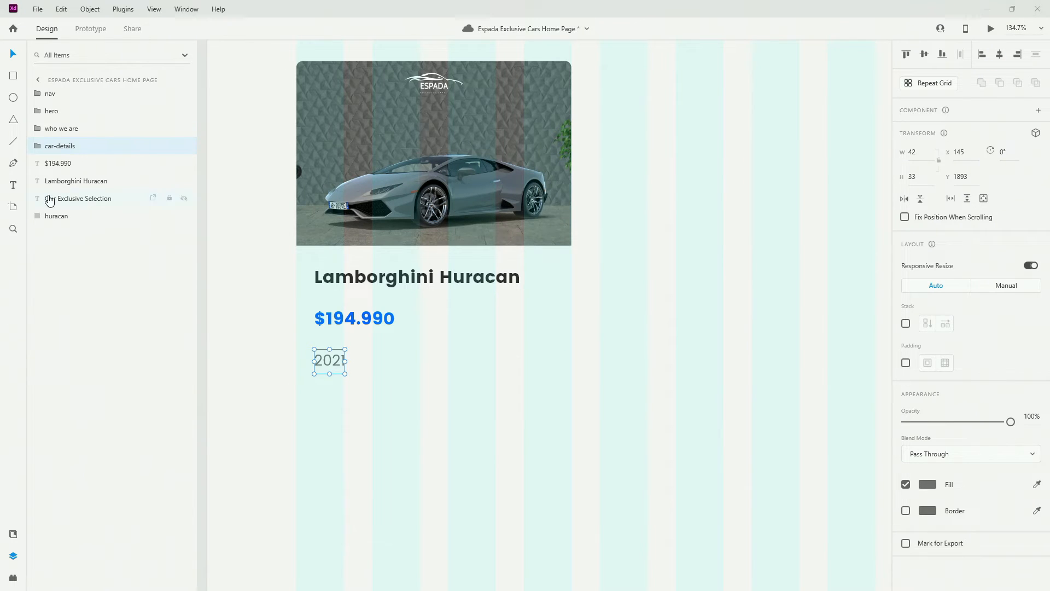
double_click(55, 146)
text(year-kilometers)
key(Return)
Turn on stack layout with a 24 gap and add a '6.324 km' line beside 2021
click(905, 323)
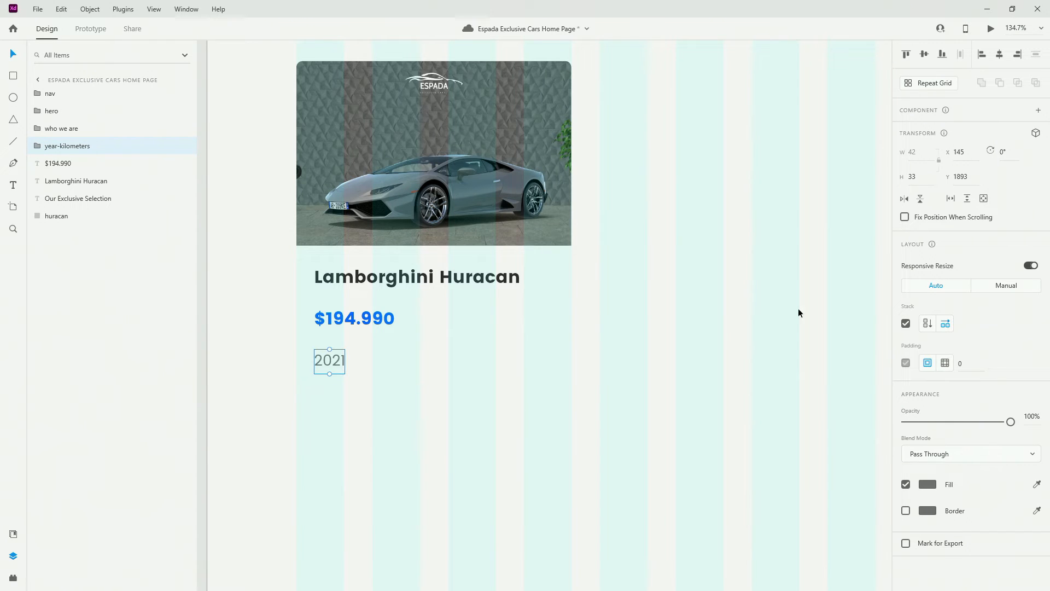
key(ctrl+d)
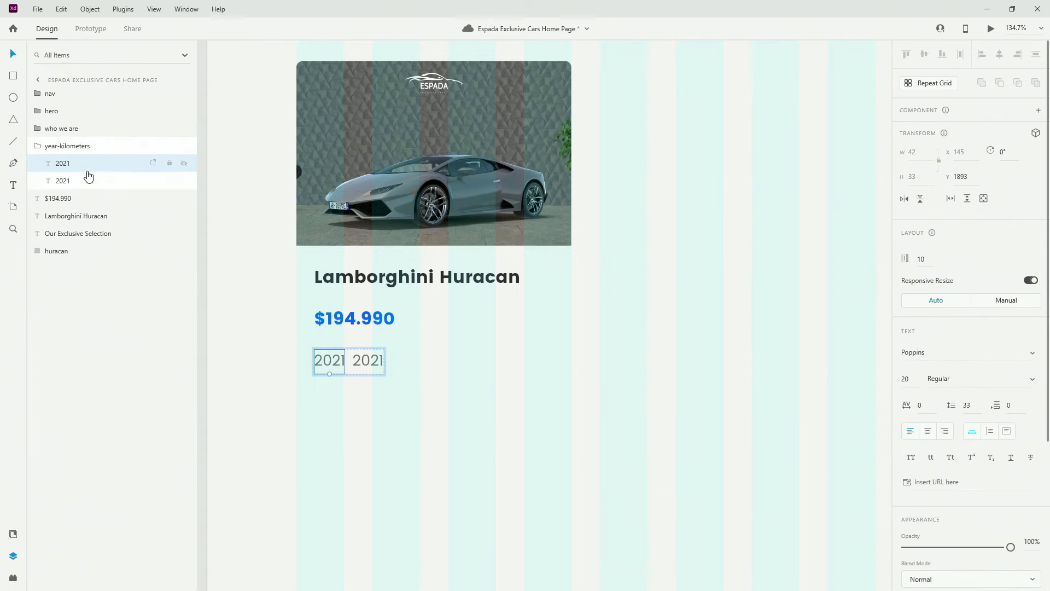
click(80, 131)
click(85, 148)
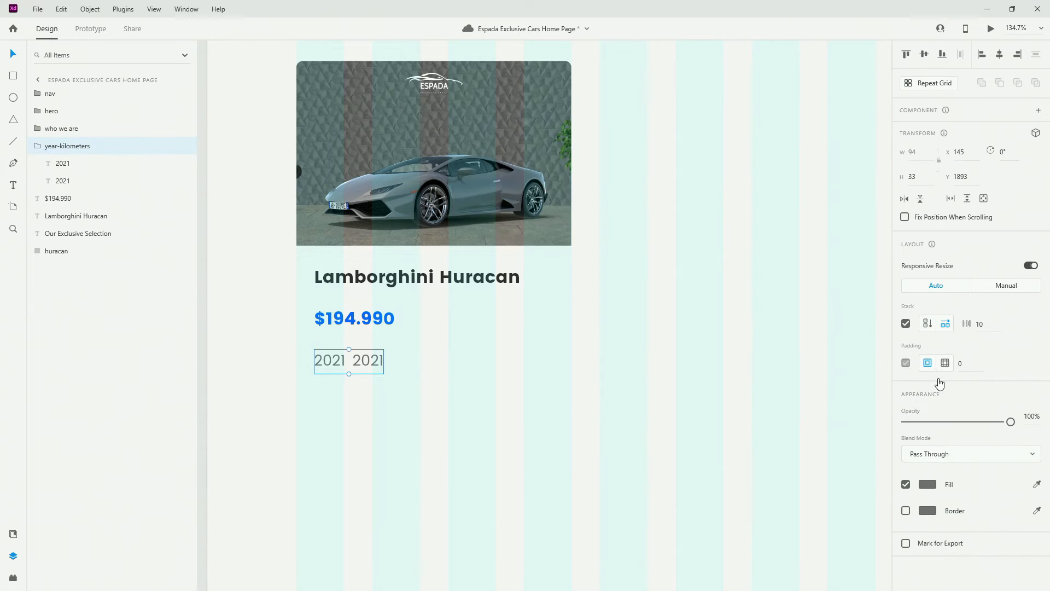
click(984, 327)
key(Return)
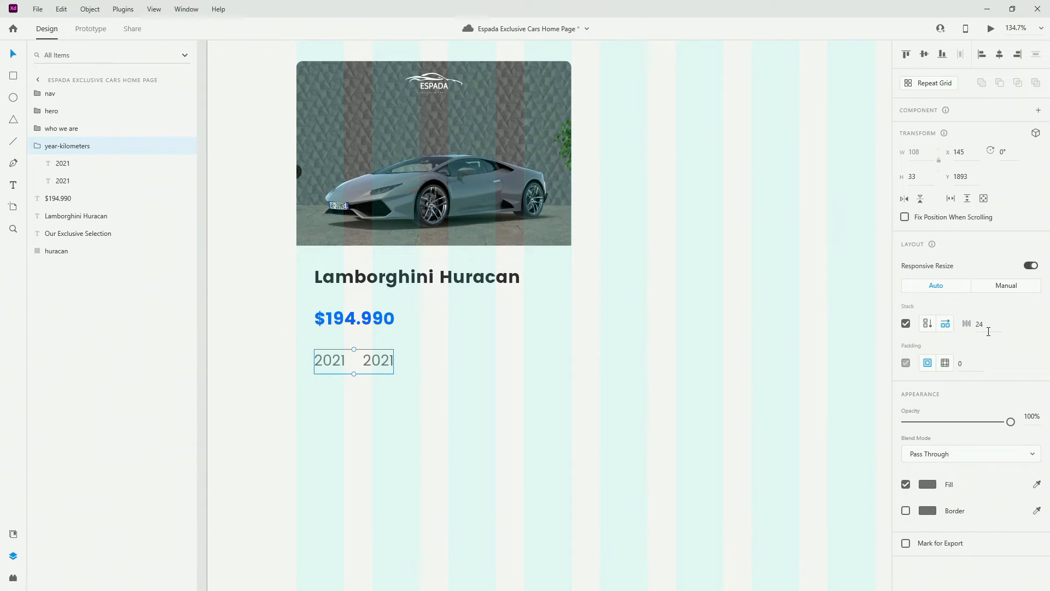
double_click(369, 368)
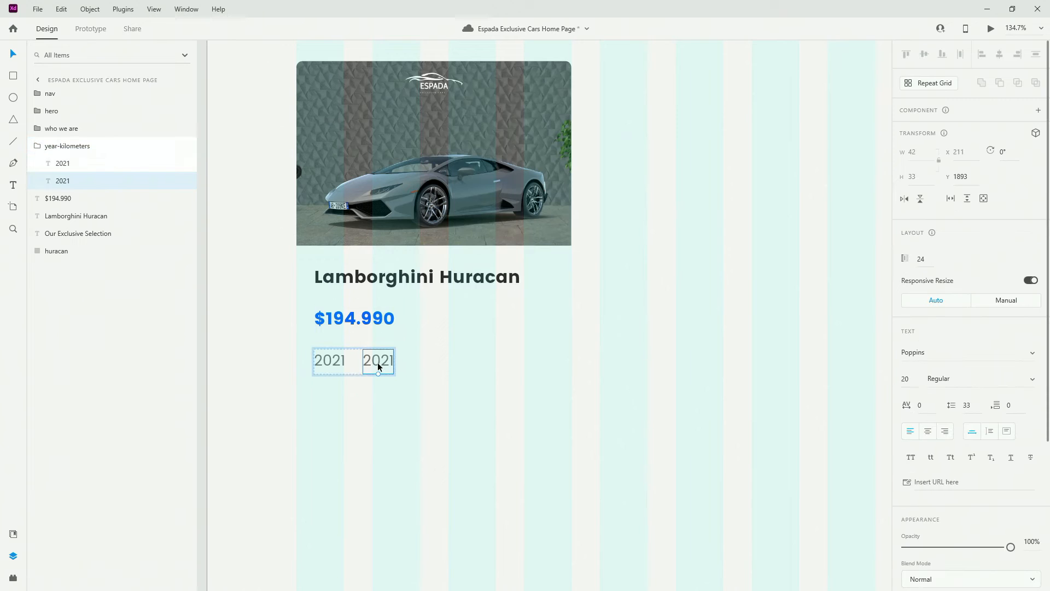
double_click(377, 364)
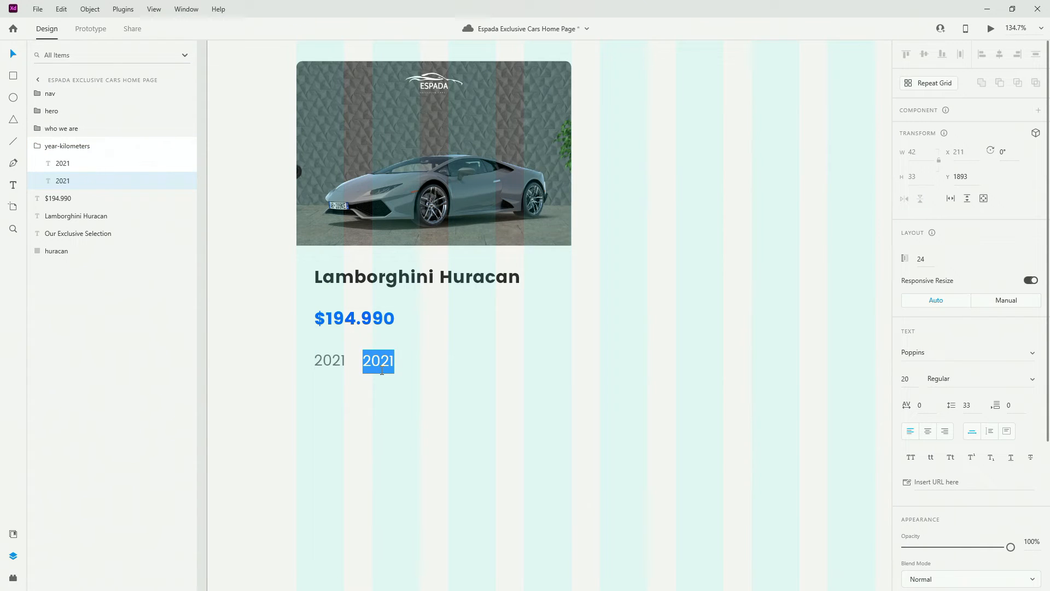
text(6.324 km)
key(Escape)
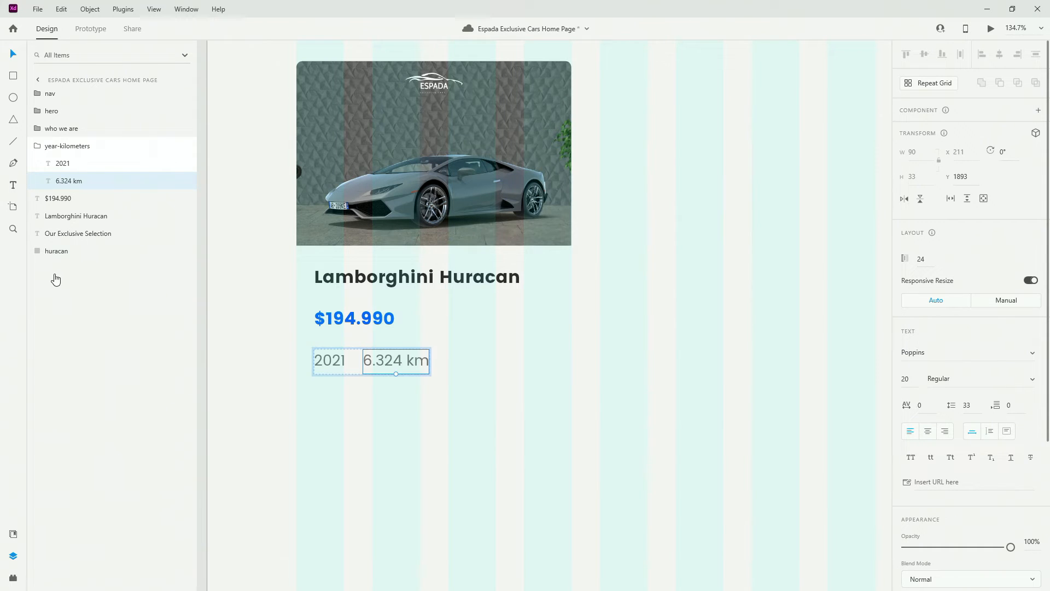
Reorder the layers so year-kilometers, price and title sit below the huracan image
click(73, 149)
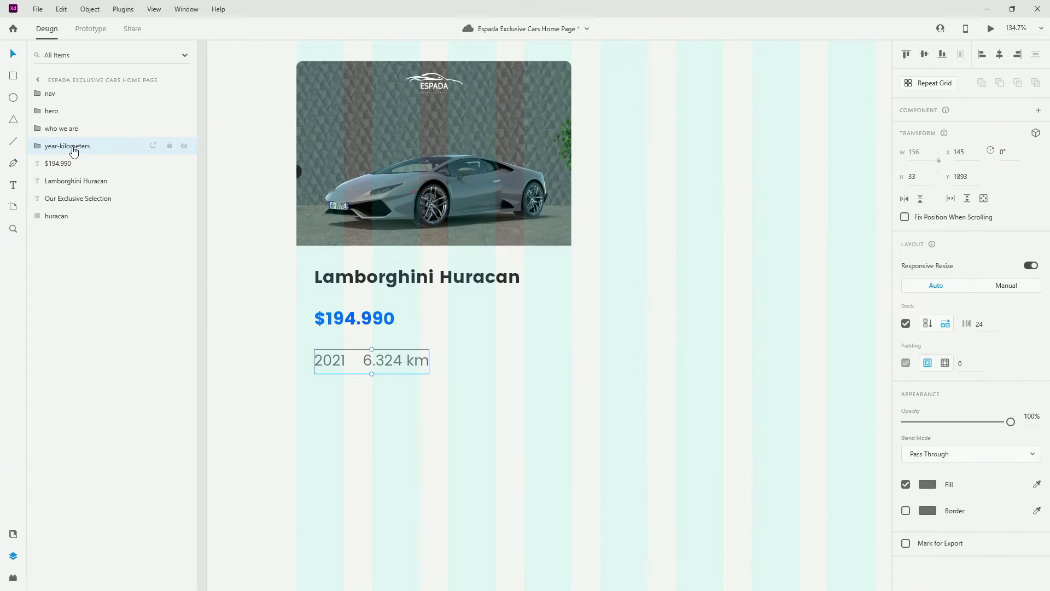
drag(82, 151, 77, 241)
click(74, 145)
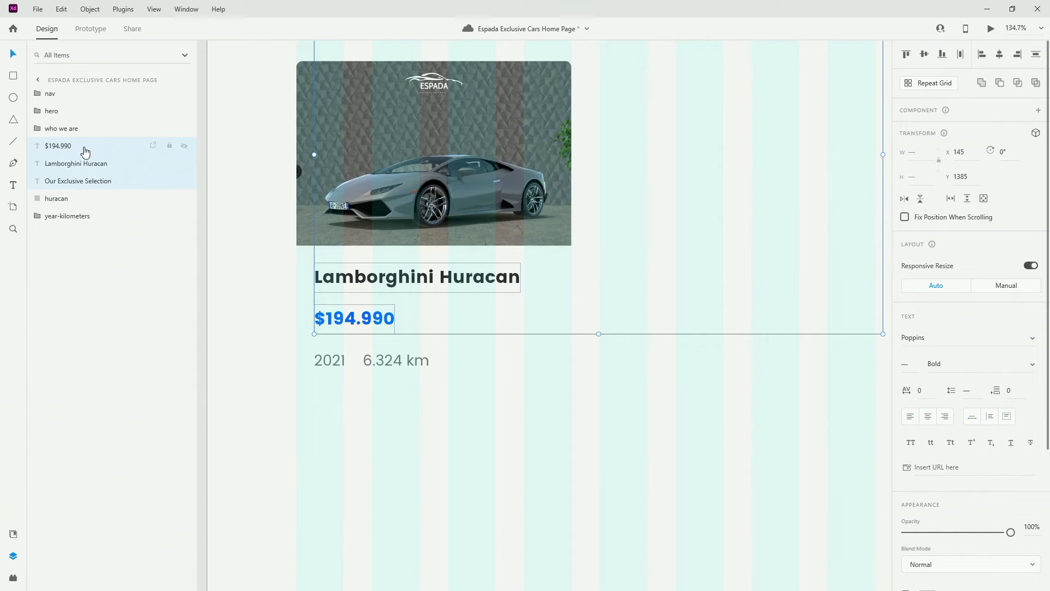
click(87, 164)
drag(98, 184, 97, 148)
click(90, 164)
shift+click(90, 184)
mouse_move(94, 186)
mouse_down()
mouse_move(94, 222)
mouse_move(98, 176)
mouse_up()
click(98, 202)
click(87, 197)
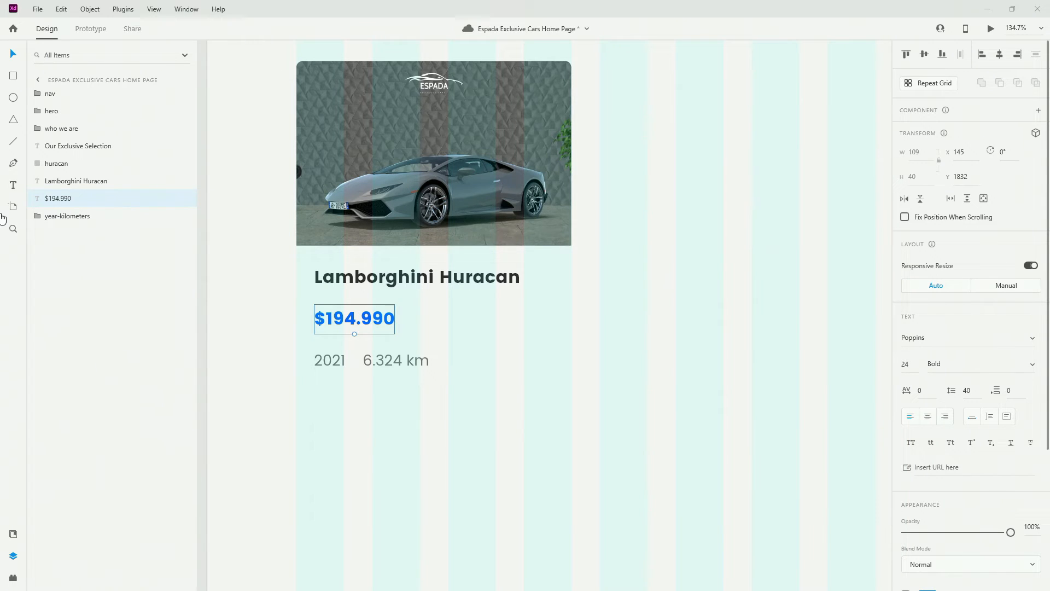
click(13, 75)
Draw a card background rectangle behind the card contents with an 8 px corner radius
drag(297, 87, 572, 423)
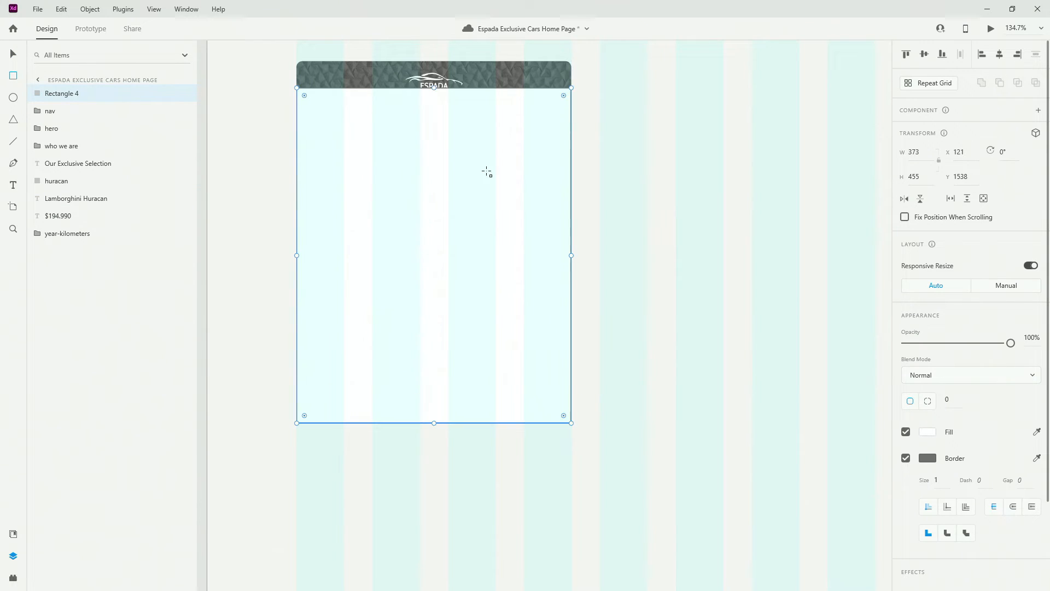
drag(433, 87, 436, 61)
right_click(445, 89)
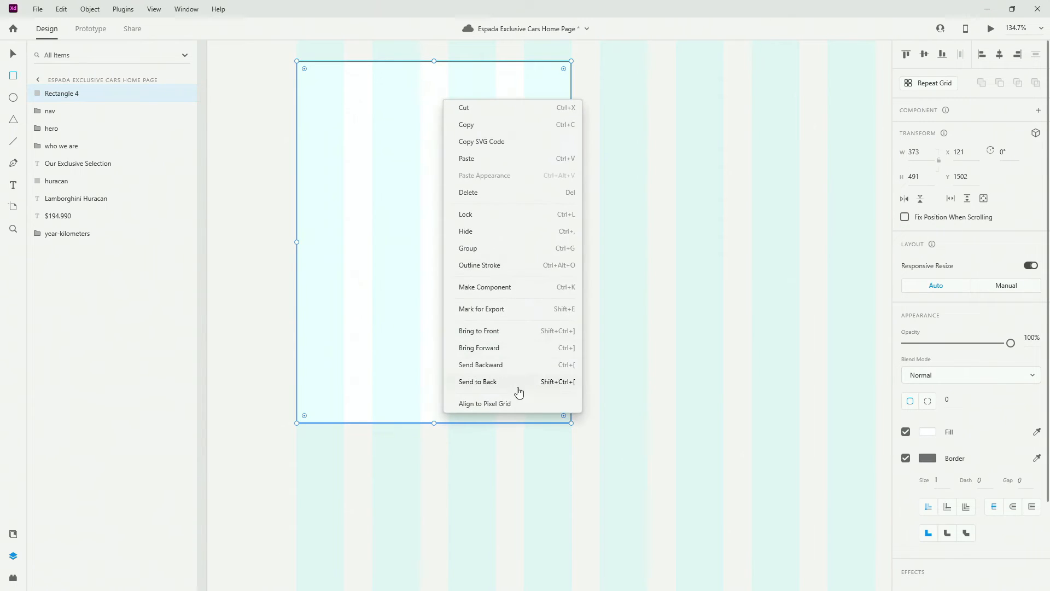
click(518, 383)
click(950, 399)
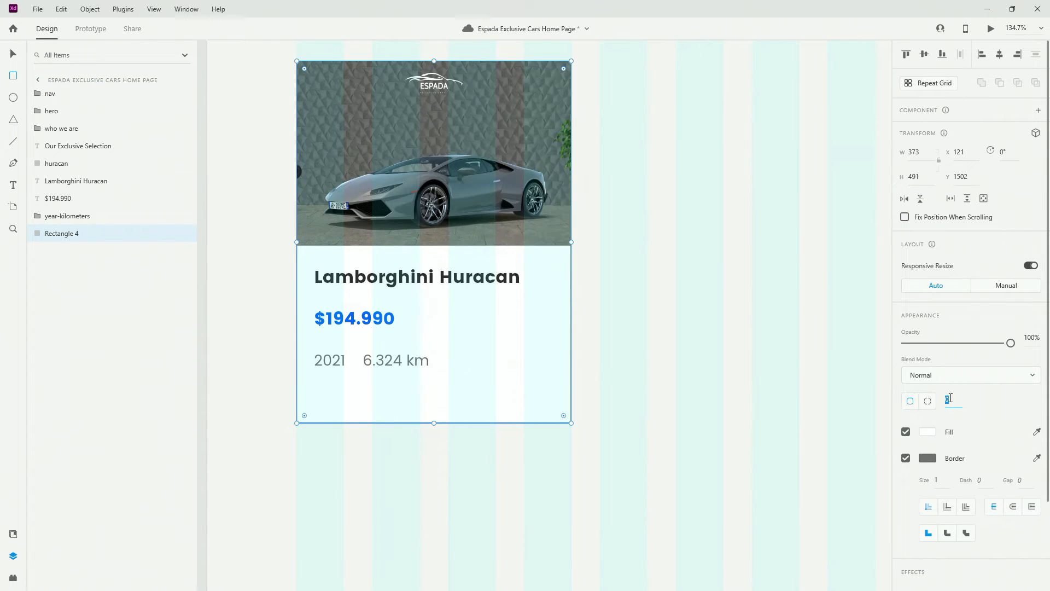
text(8)
key(Return)
drag(433, 422, 431, 392)
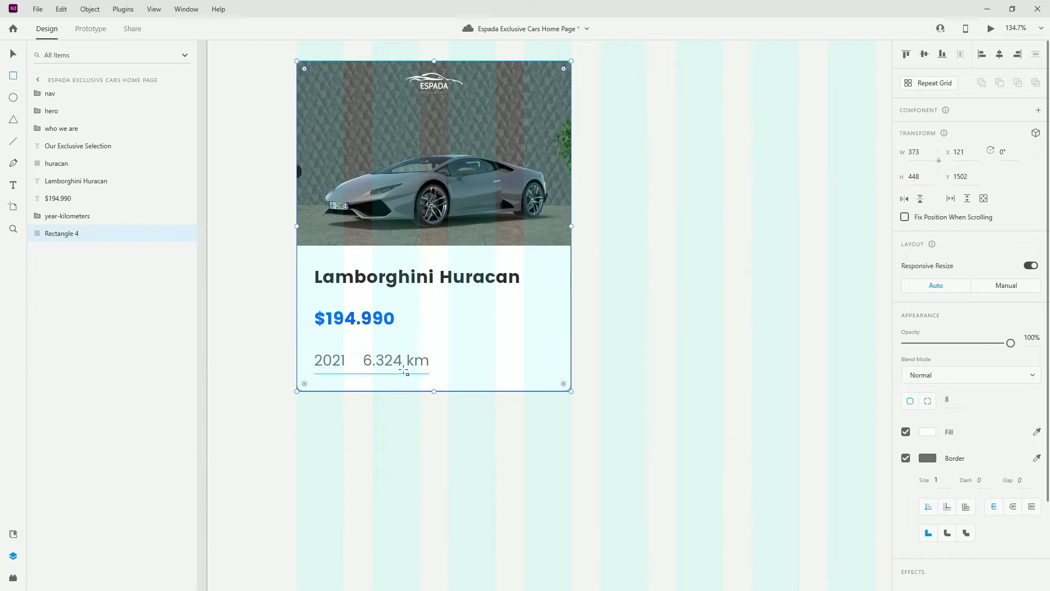
Nudge the year-kilometers row down and set the background height to 451
click(13, 53)
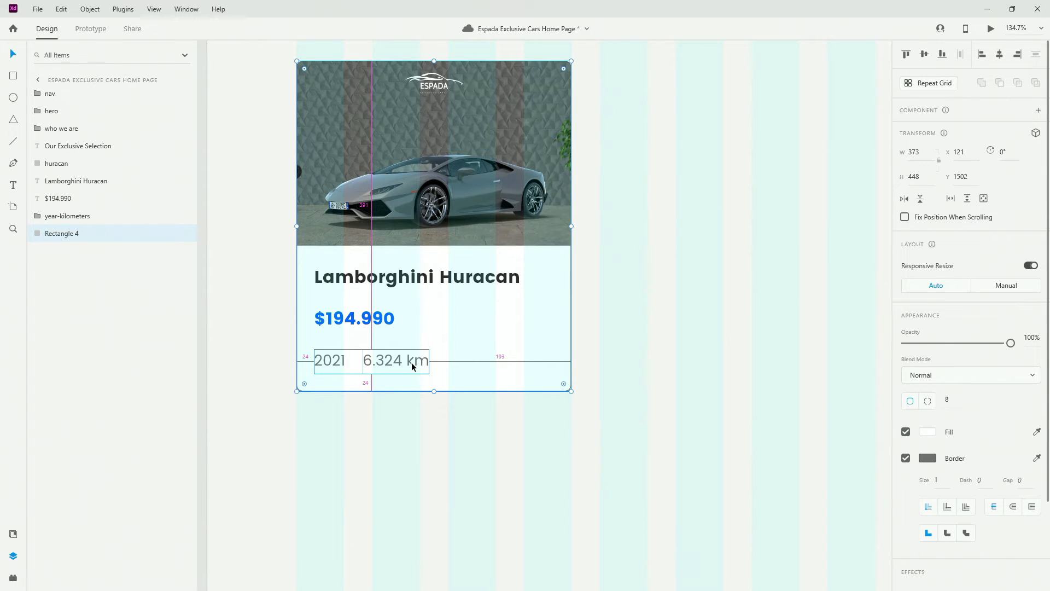
click(370, 359)
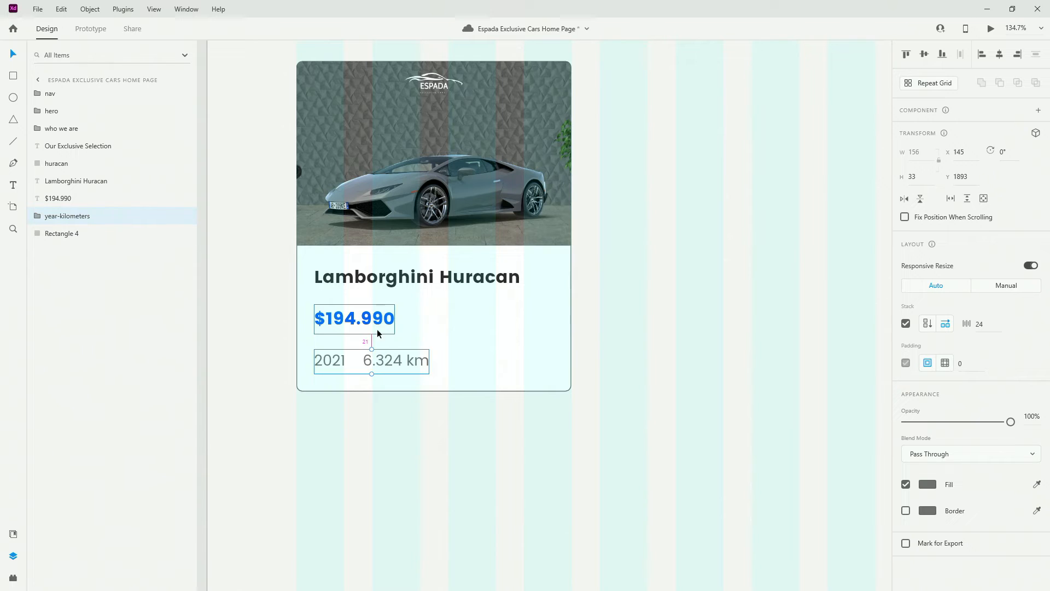
key(Down)
key(Down)
key(Down)
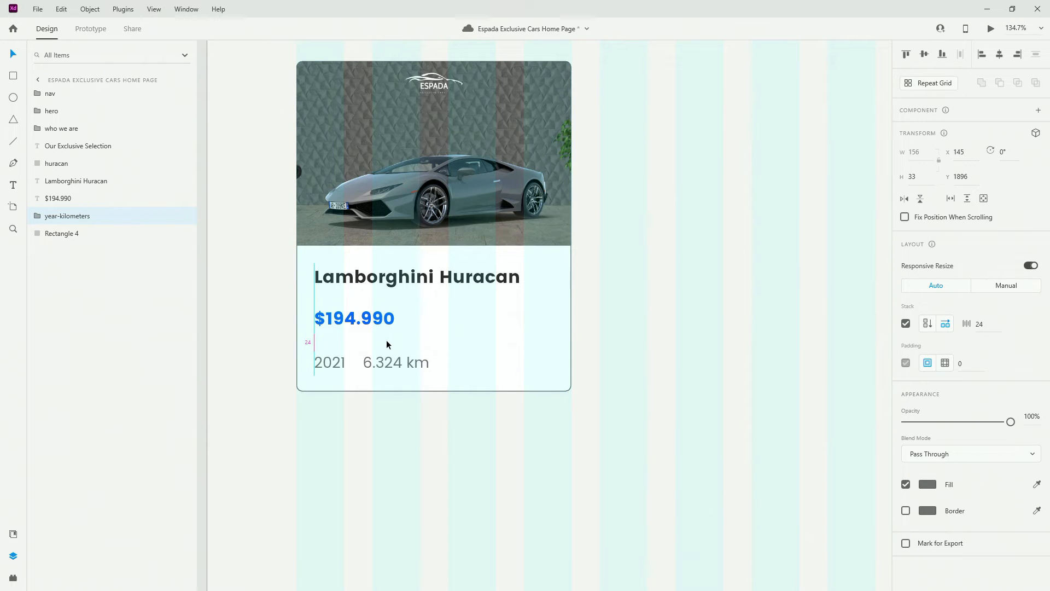
click(424, 335)
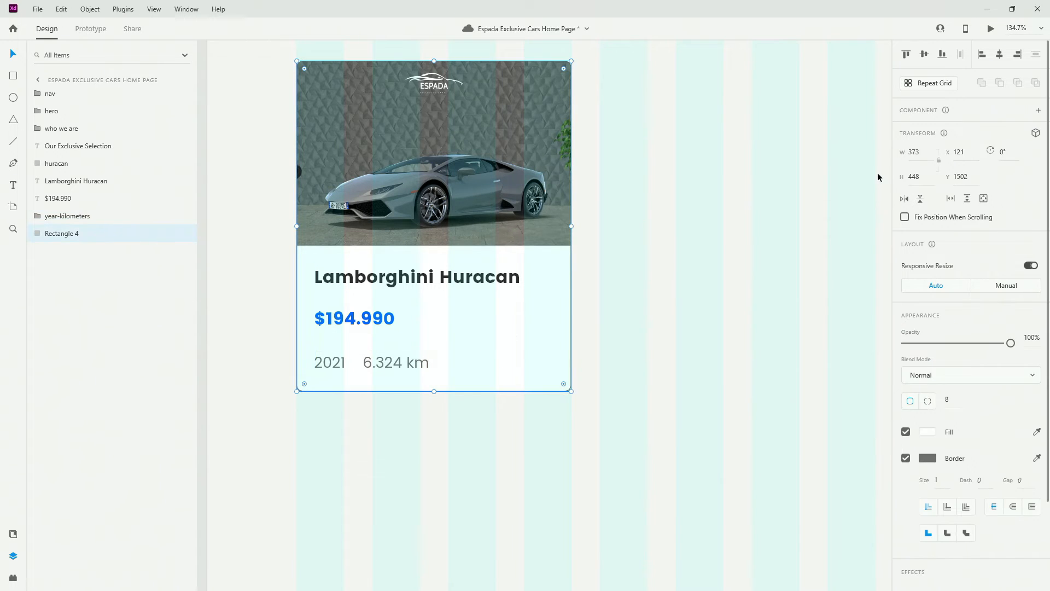
click(928, 174)
key(Up)
key(Up)
key(Up)
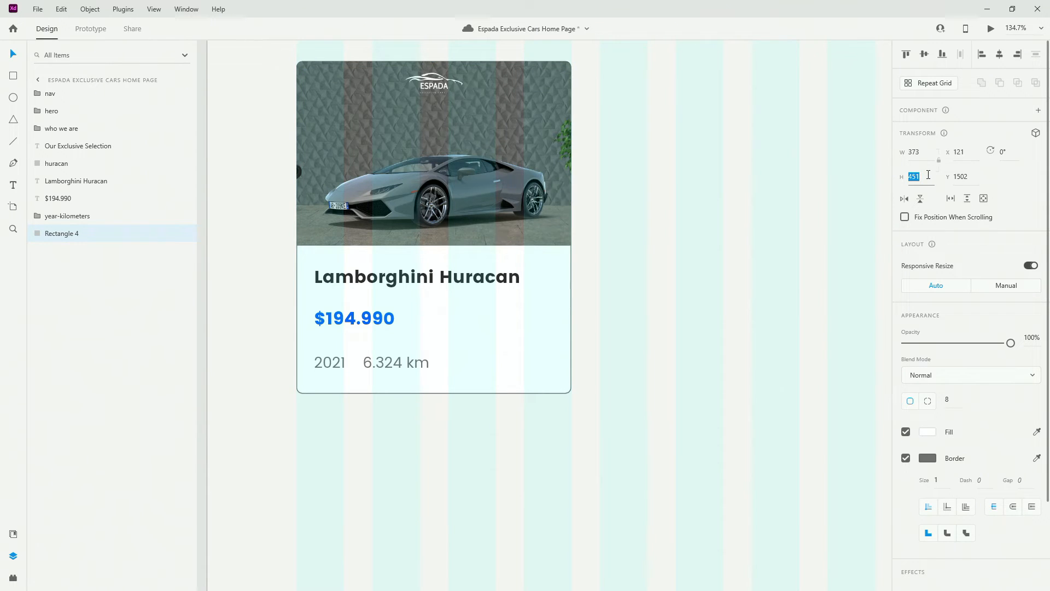
click(385, 357)
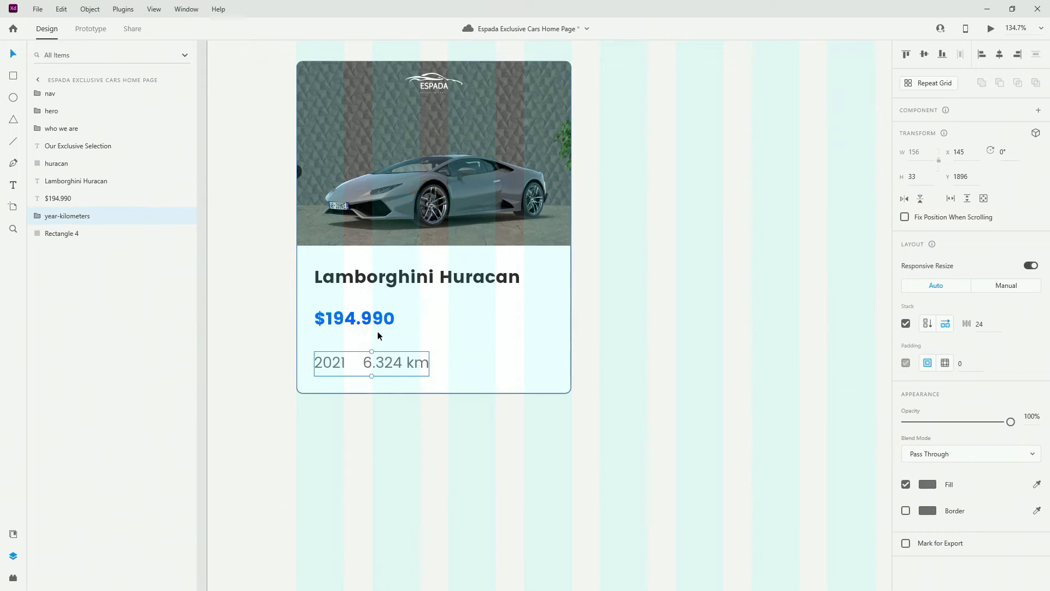
click(373, 319)
click(381, 280)
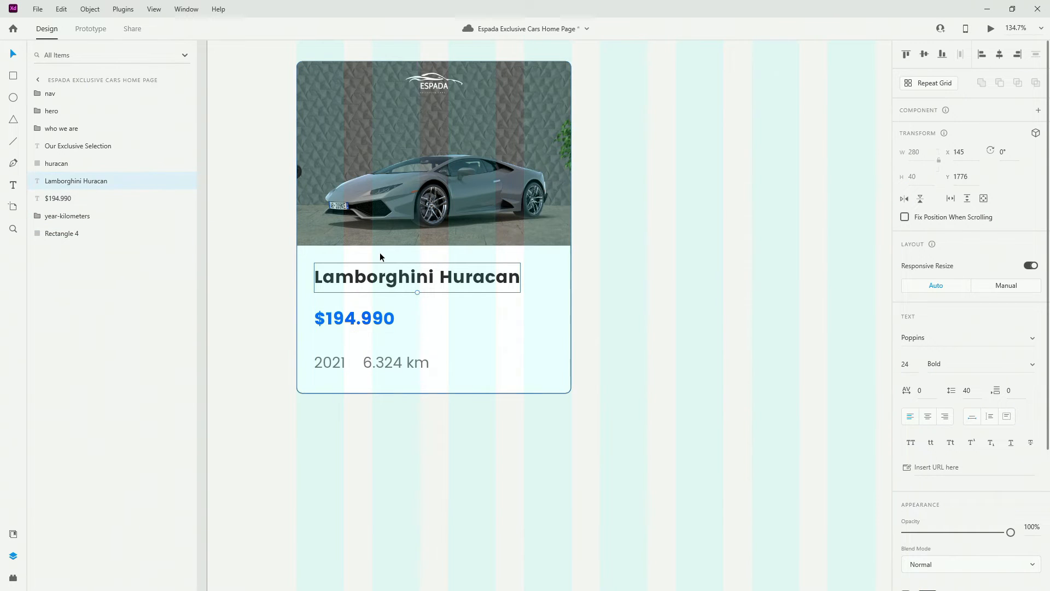
Name the background layer 'stock-item-bg' and remove its border
double_click(48, 233)
text(stock-item-bg)
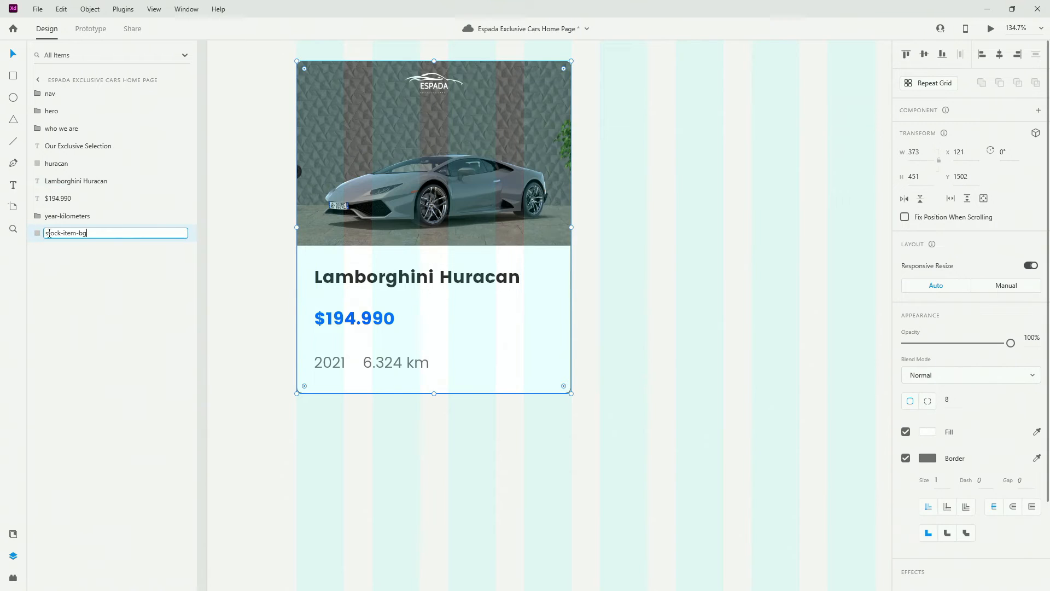
key(Return)
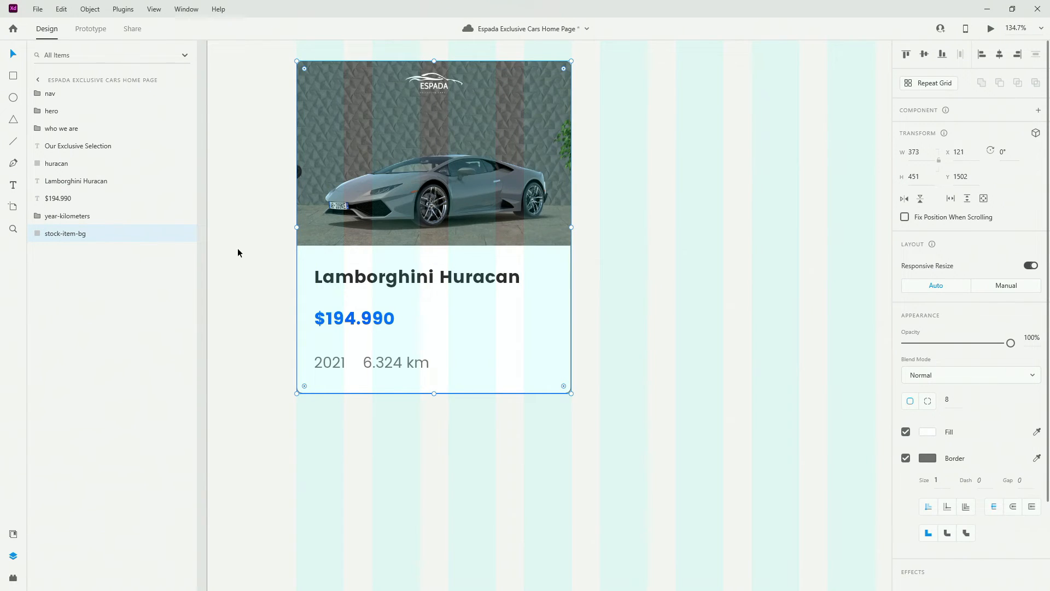
scroll(307, 249, down, 5)
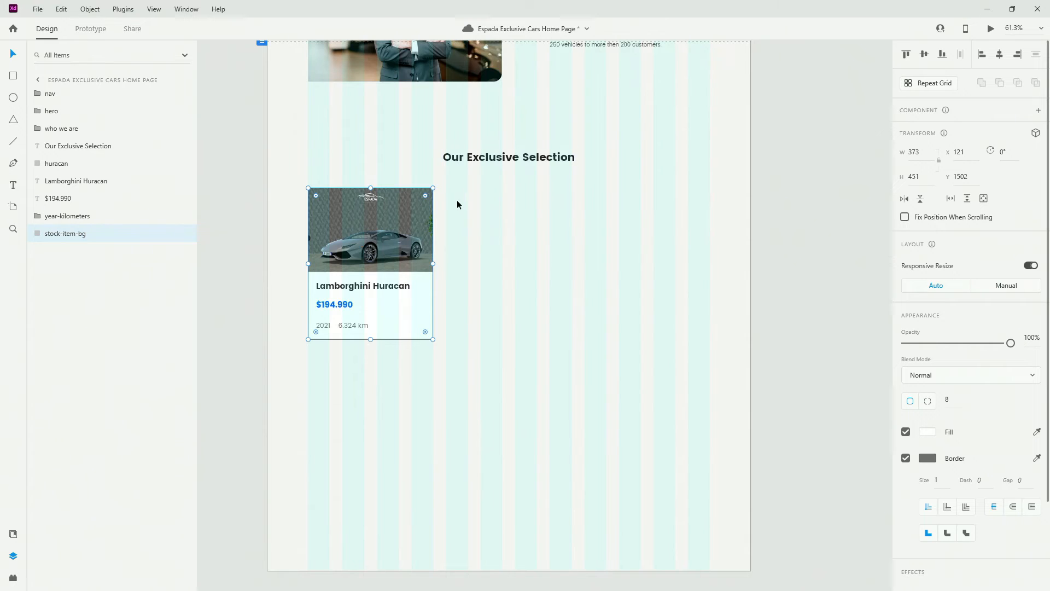
click(905, 458)
scroll(337, 224, up, 2)
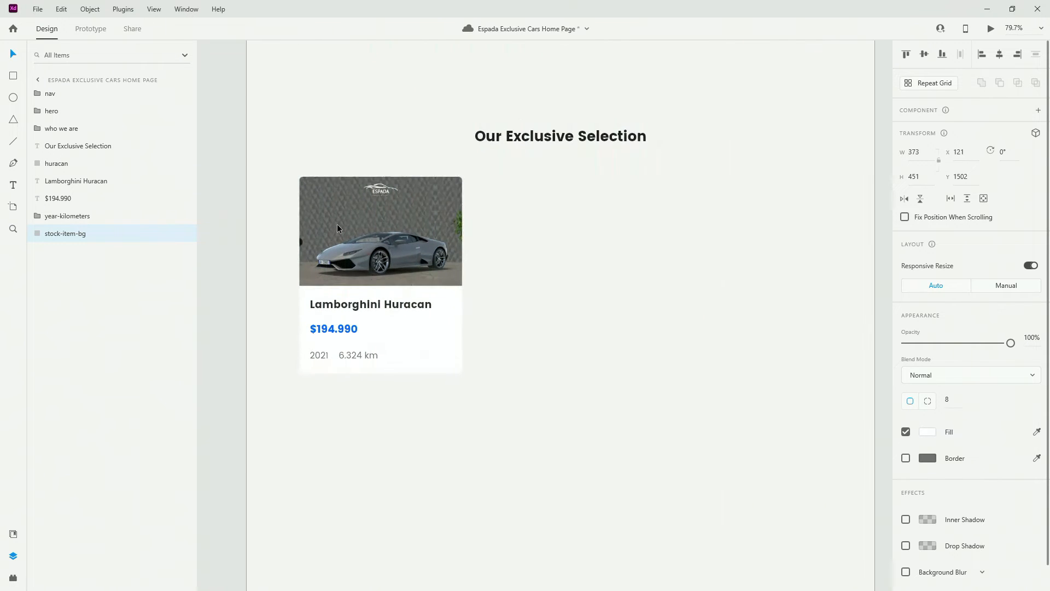
click(337, 224)
click(525, 275)
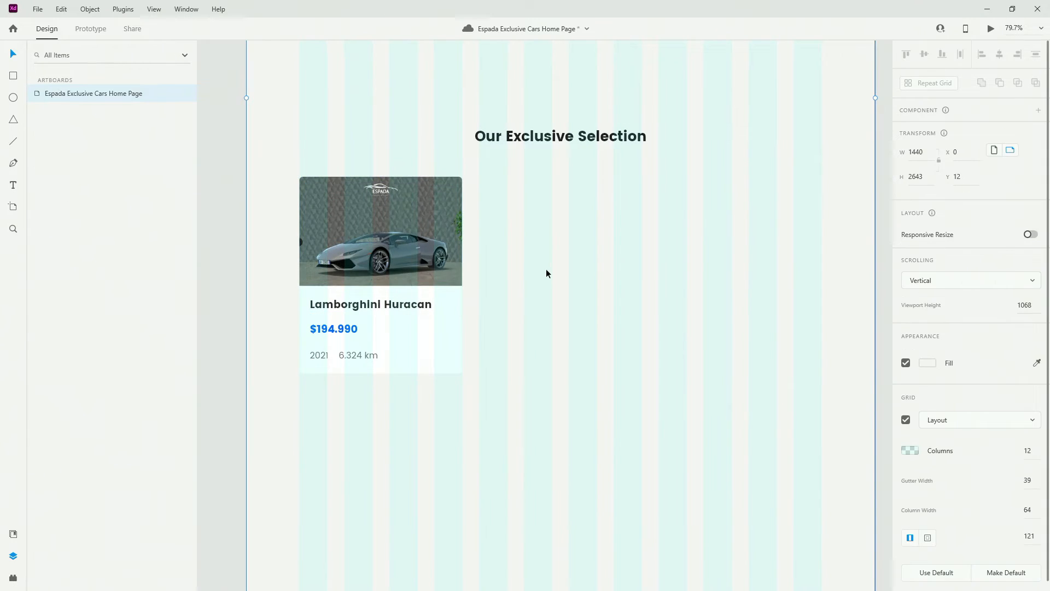
Toggle the artboard's layout grid off and back on
click(906, 420)
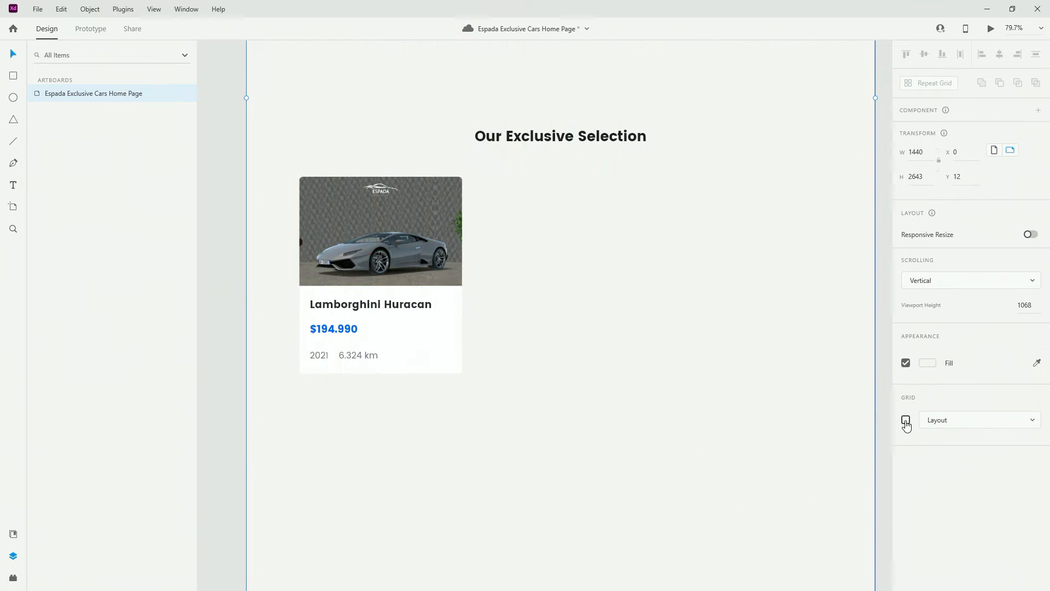
scroll(235, 297, up, 3)
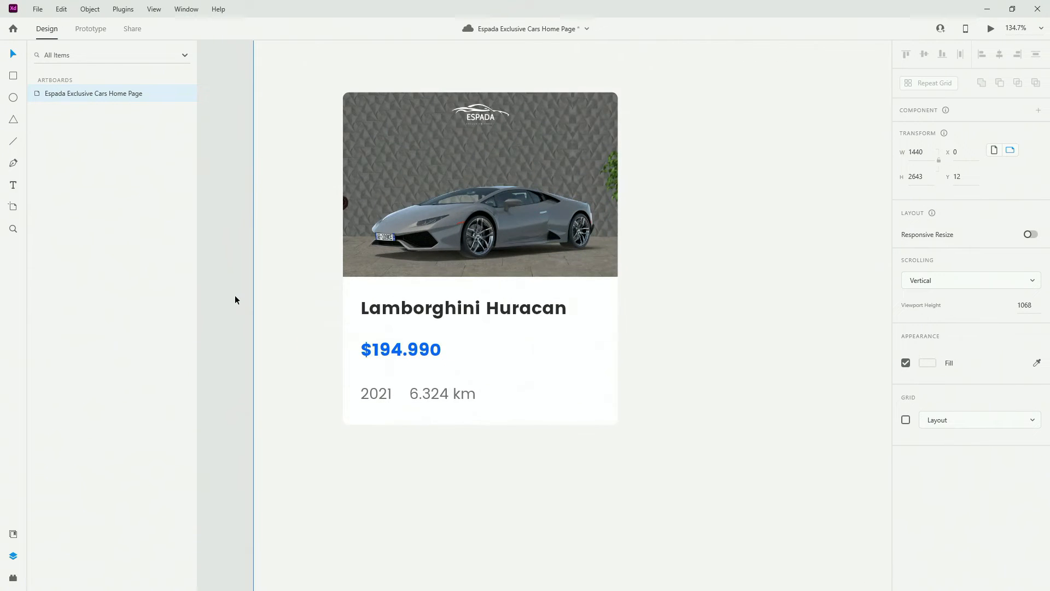
click(907, 420)
scroll(428, 299, down, 5)
Group the card's background, image and texts and name the group 'huracan'
click(429, 300)
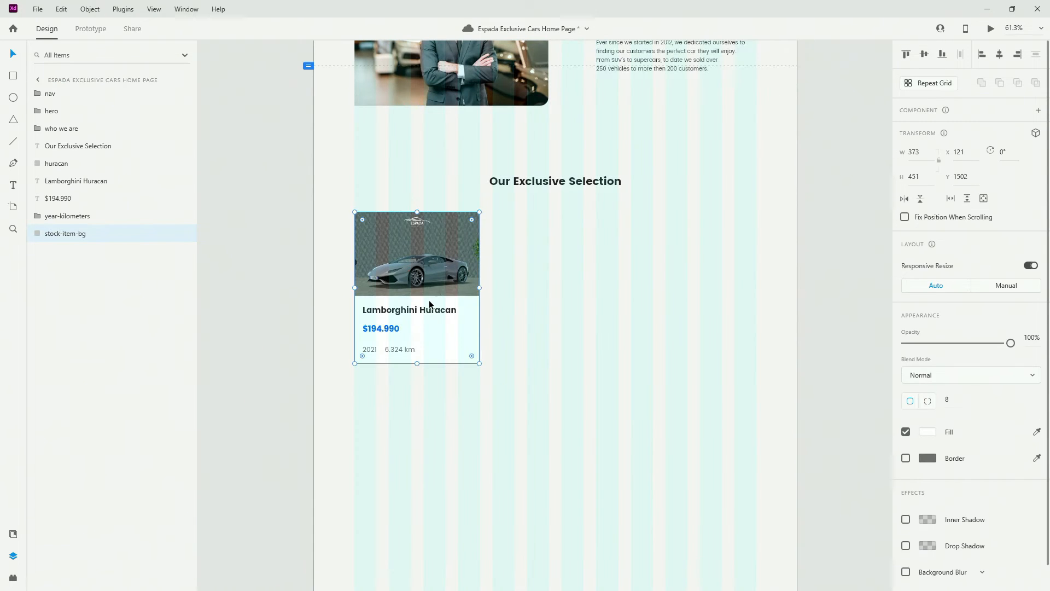
shift+click(81, 165)
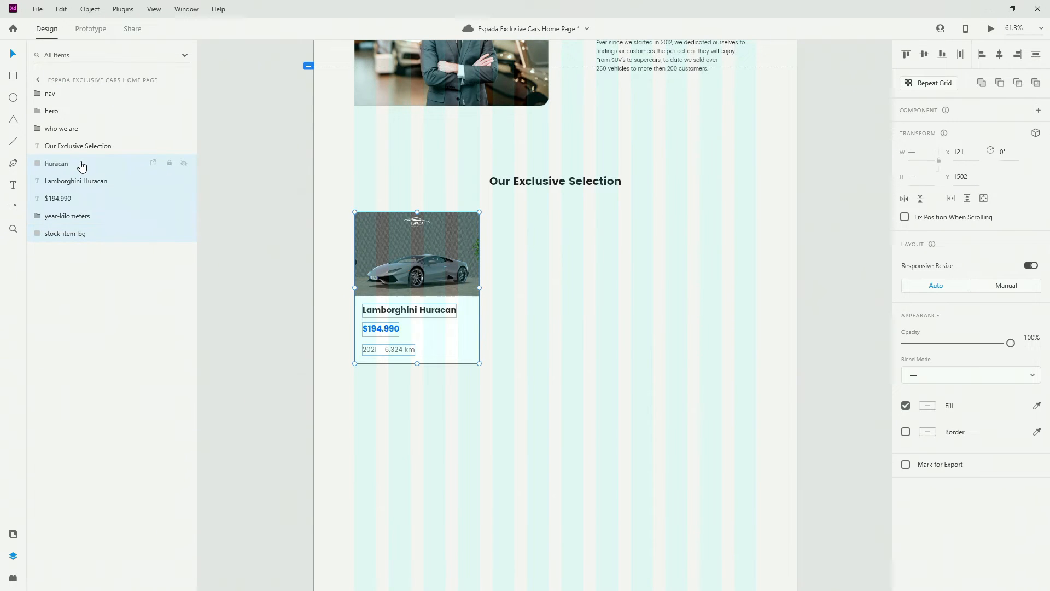
key(ctrl+g)
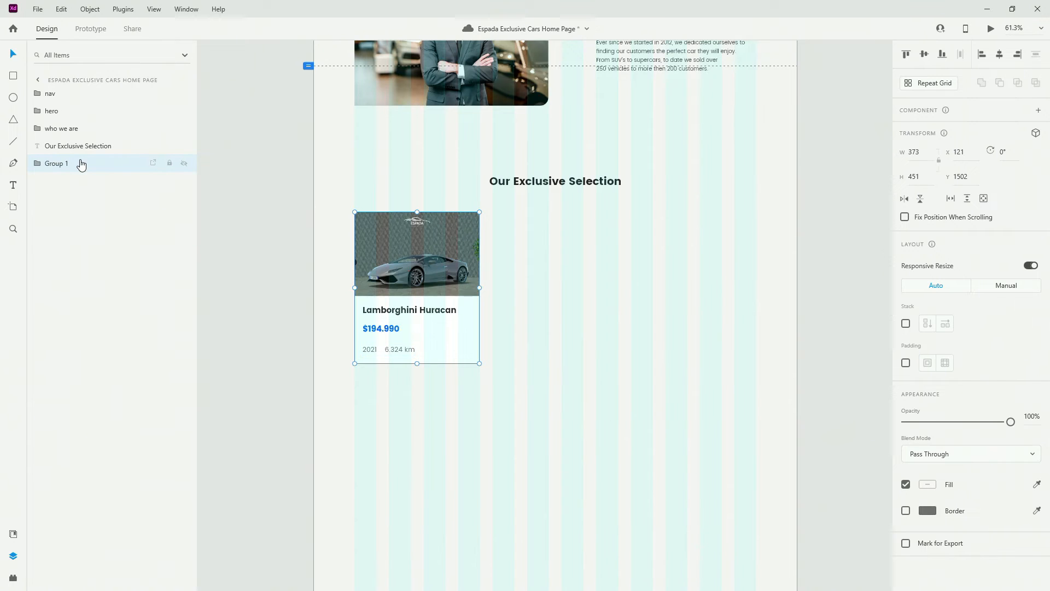
double_click(64, 163)
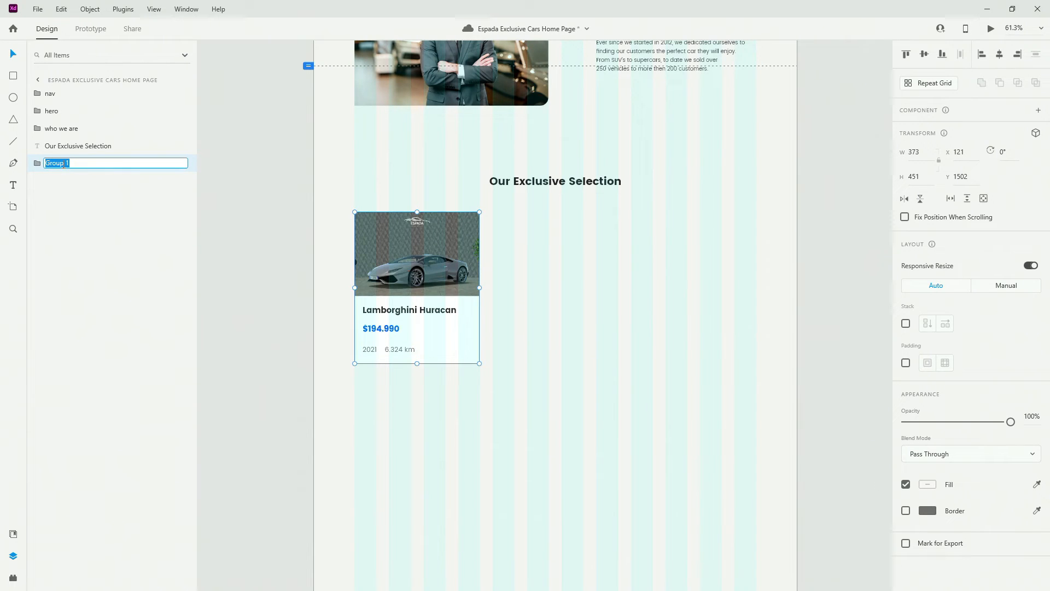
text(huracan)
key(Return)
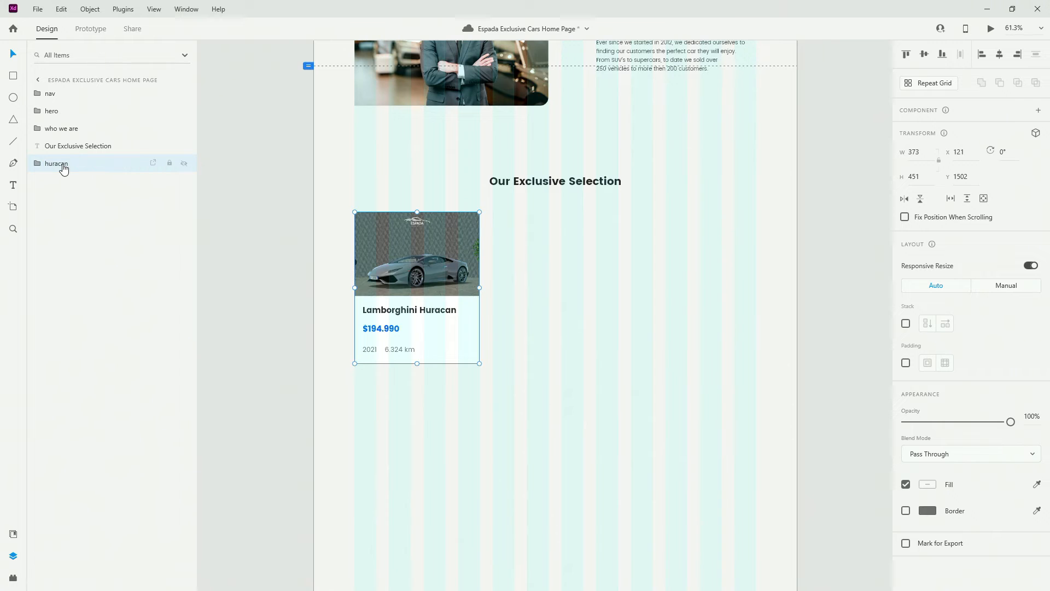
key(ctrl+z)
key(ctrl+shift+z)
Duplicate the huracan card twice, placing one copy centred and one to the right
key(ctrl+d)
drag(441, 273, 559, 287)
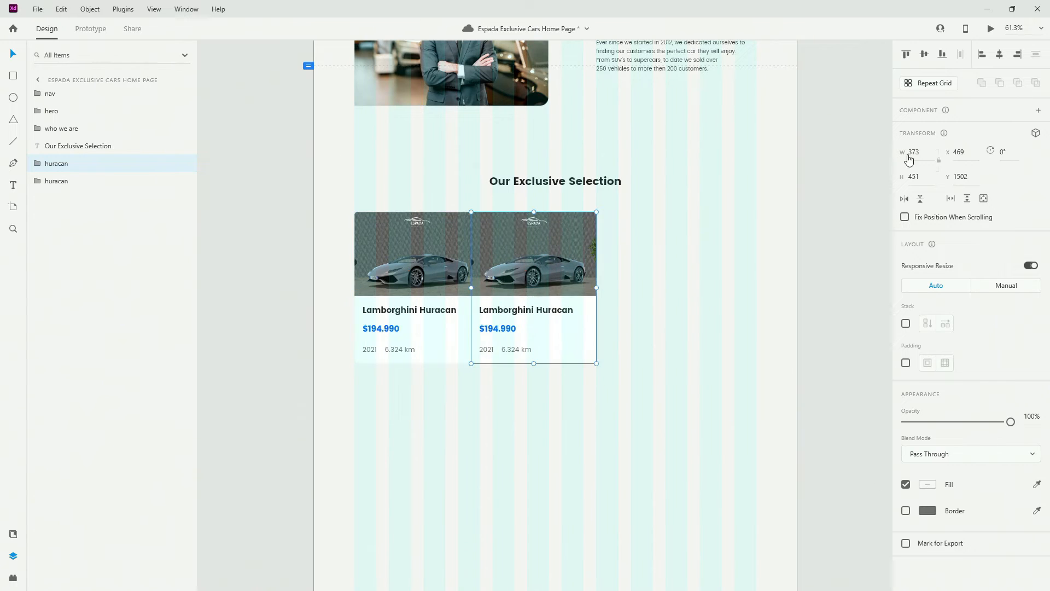
click(1003, 55)
key(ctrl+d)
drag(522, 249, 665, 244)
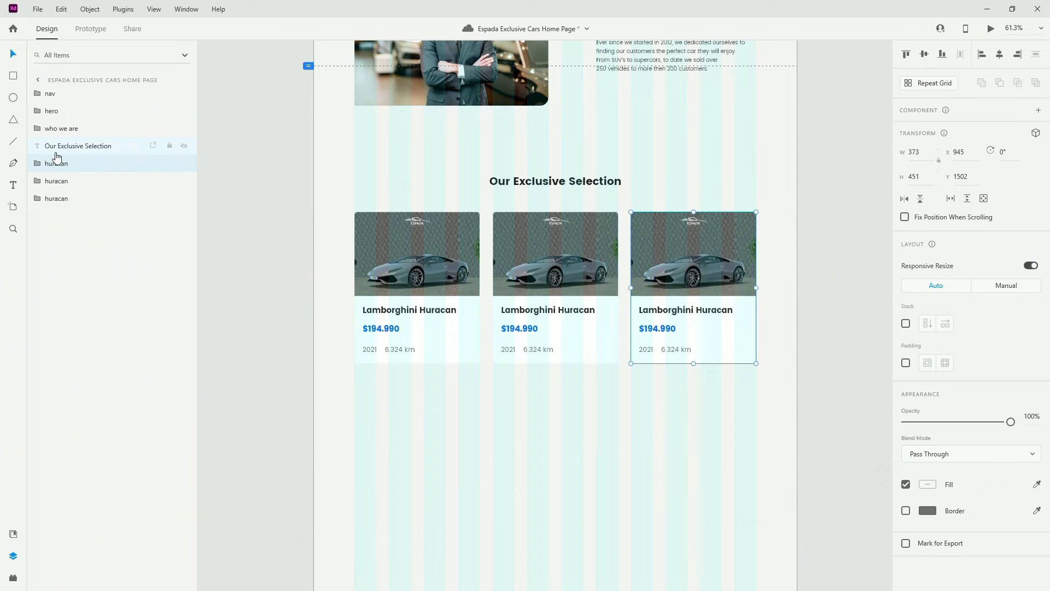
Rename the middle card's group to 'escalade'
click(74, 183)
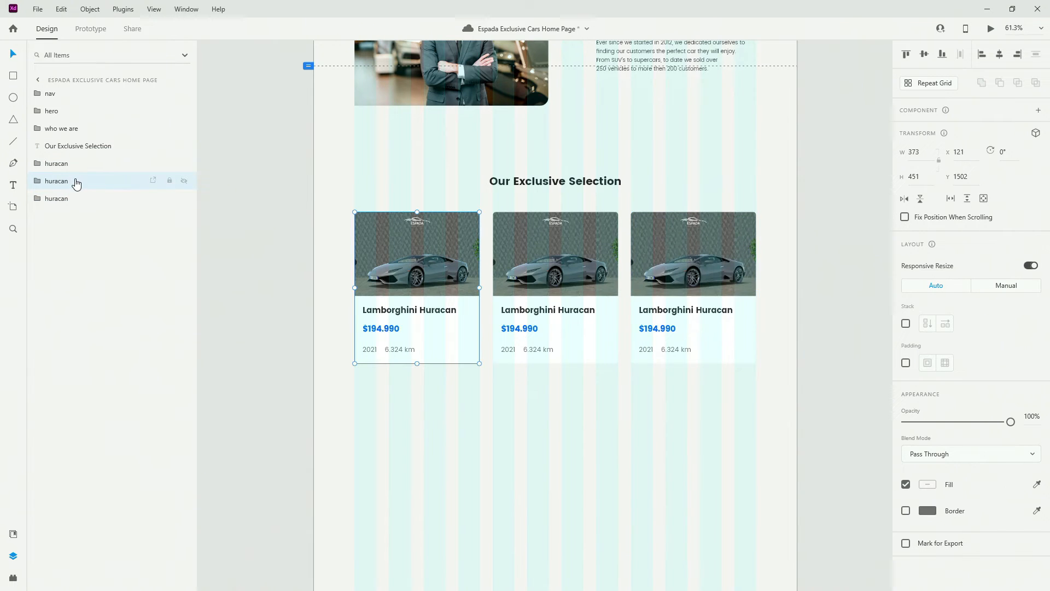
double_click(68, 180)
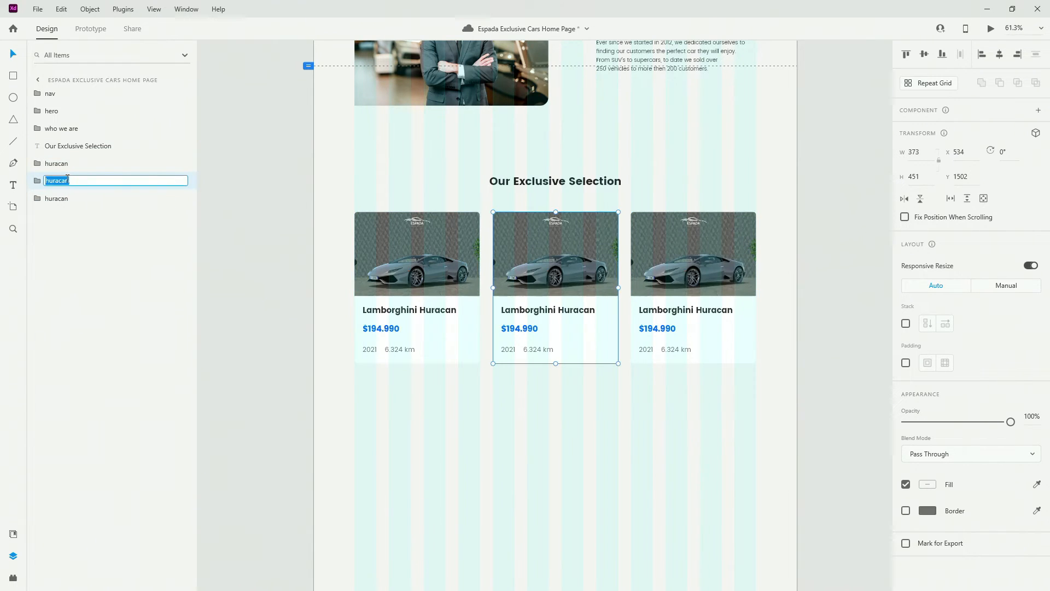
text(escalade)
key(ctrl+a)
text(e)
key(Return)
Replace the middle card's photo with the red SUV image
double_click(586, 284)
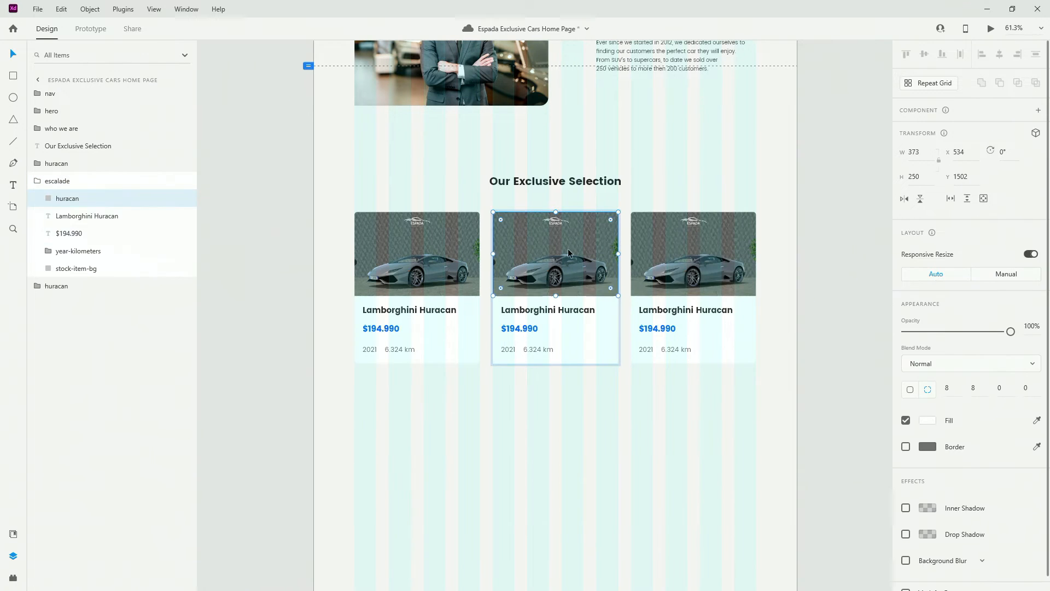
double_click(66, 200)
key(Return)
click(36, 183)
click(37, 181)
click(87, 200)
drag(555, 253, 550, 258)
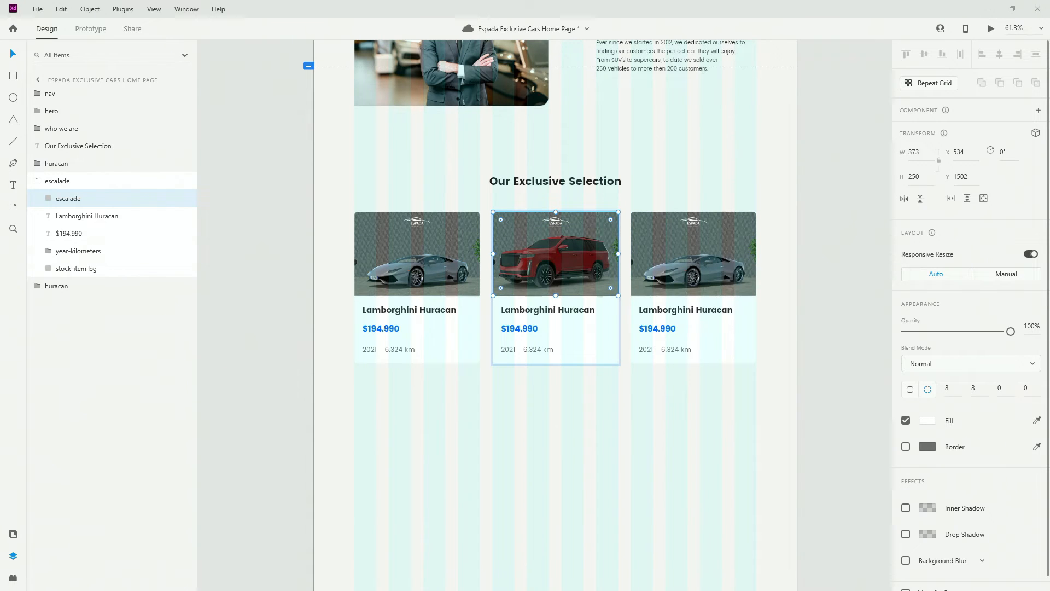
Retype the middle card's title and price as 'Cadillac Escalade' and '$94.640'
double_click(570, 308)
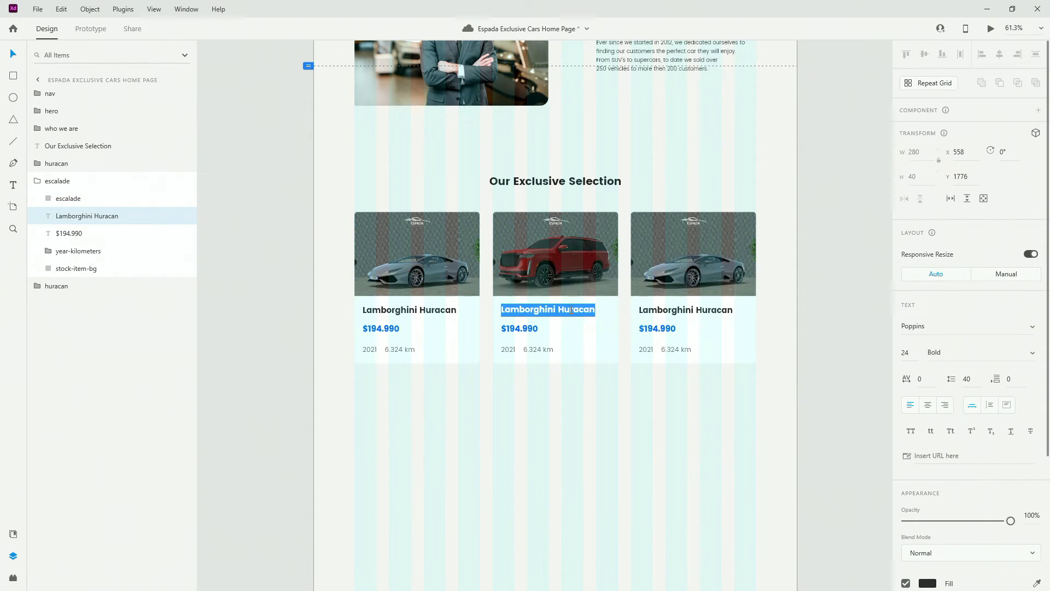
text(Cadillac Escalade)
key(Escape)
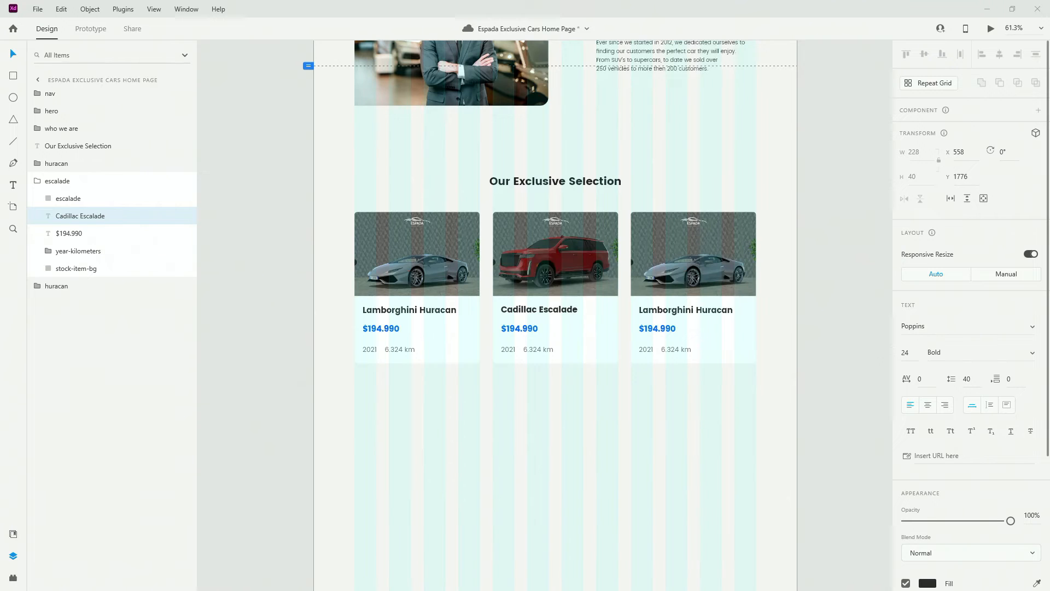
double_click(520, 329)
text($94.640)
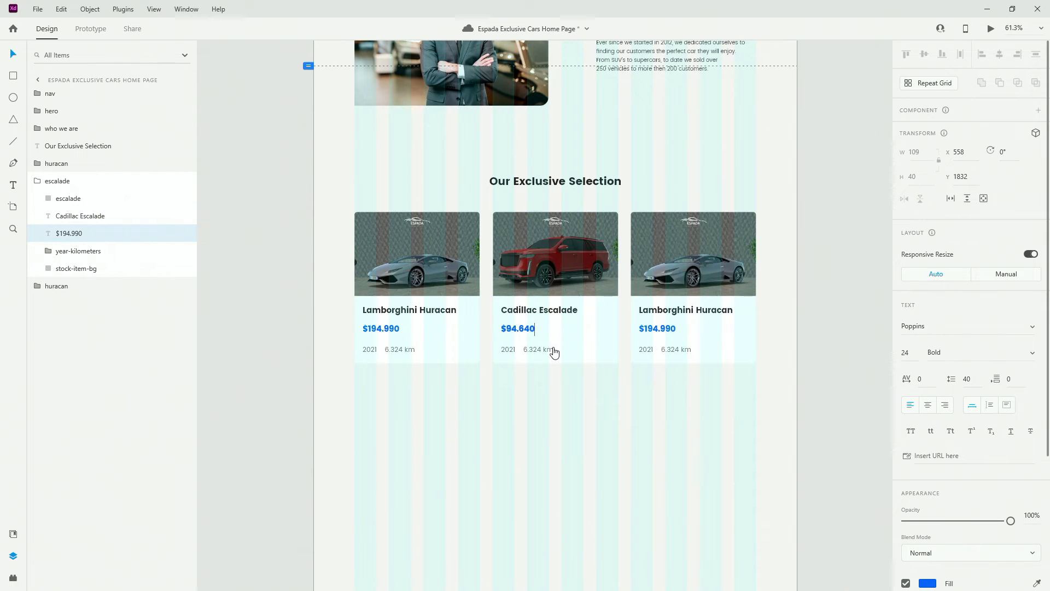
key(Escape)
Change the middle card's year to 2020 and mileage to 12.480 km
click(513, 350)
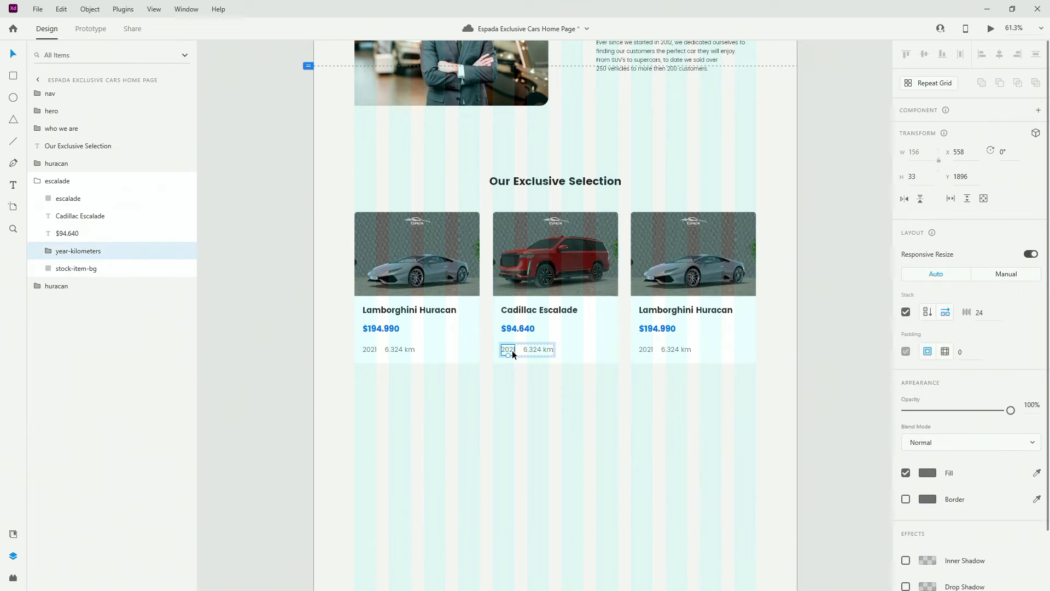
click(512, 350)
double_click(512, 350)
text(2020)
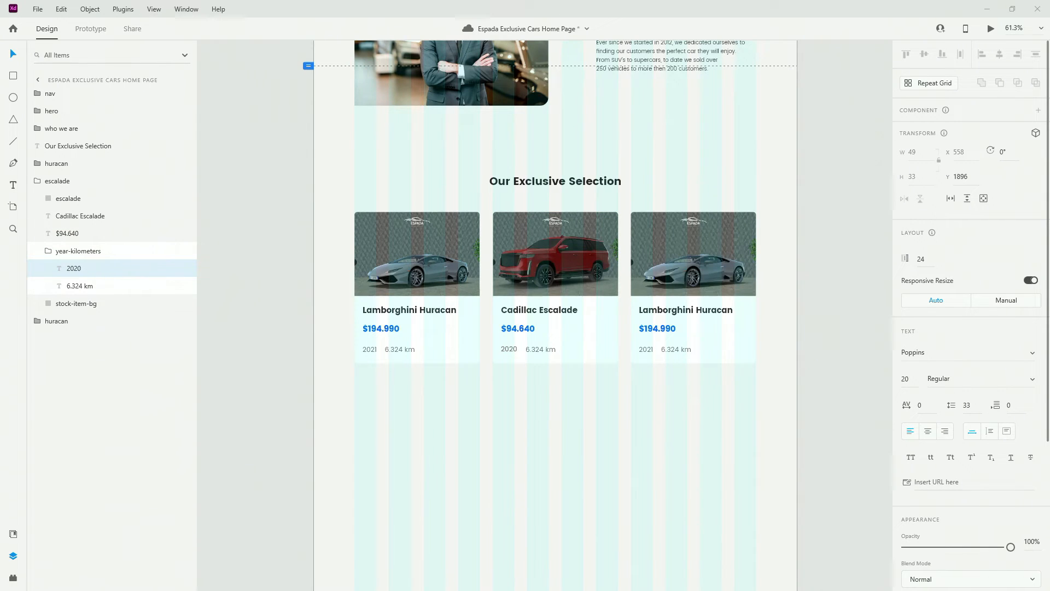
double_click(540, 349)
text(12.480 km)
key(Escape)
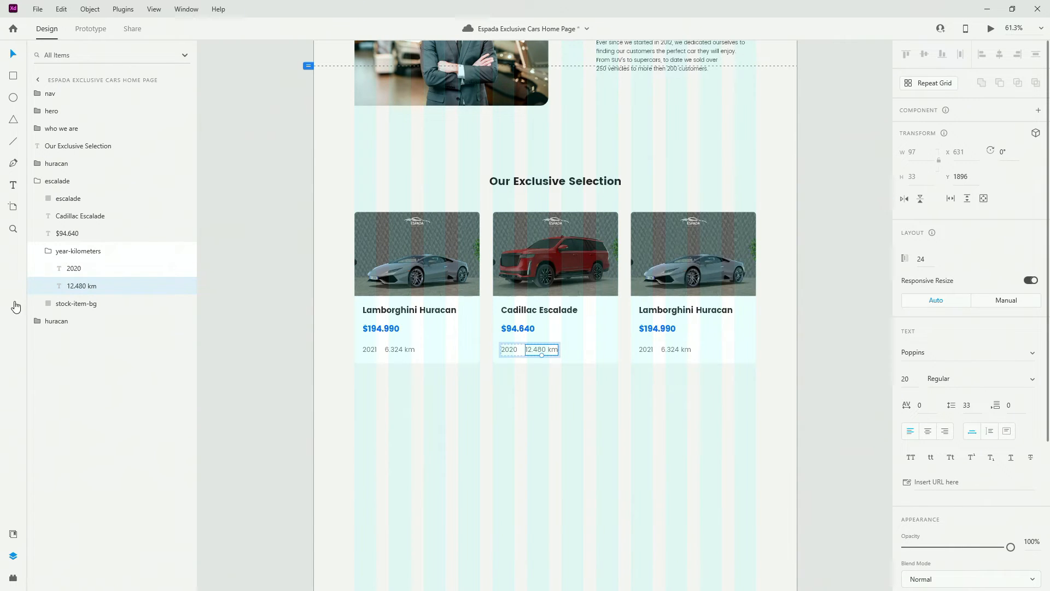
click(47, 251)
click(37, 181)
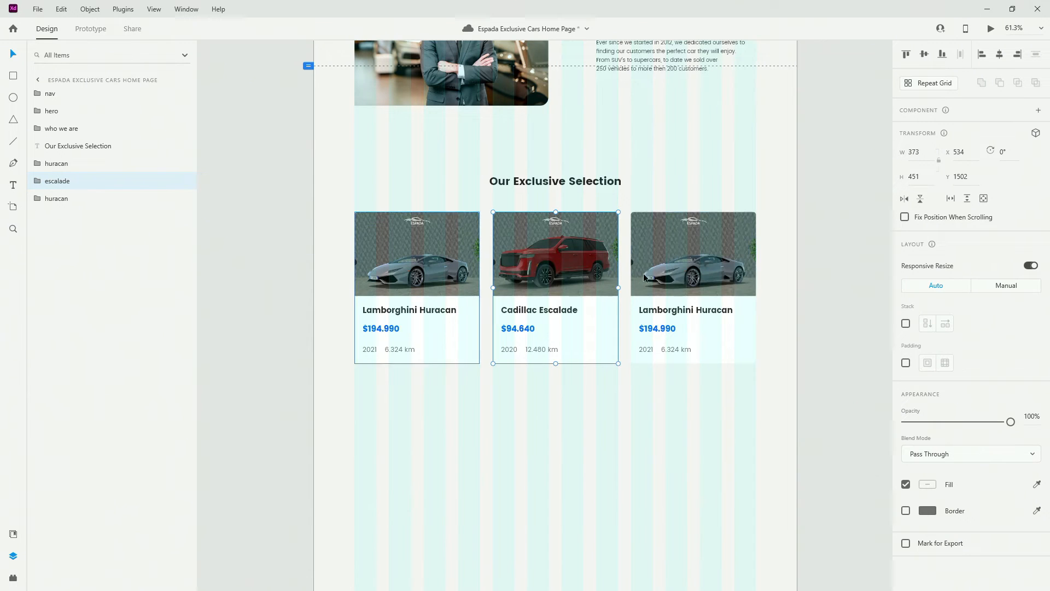
Rename the third card's group and image layer to 'lucid' and drop in the dark Lucid sedan photo
double_click(689, 269)
double_click(65, 199)
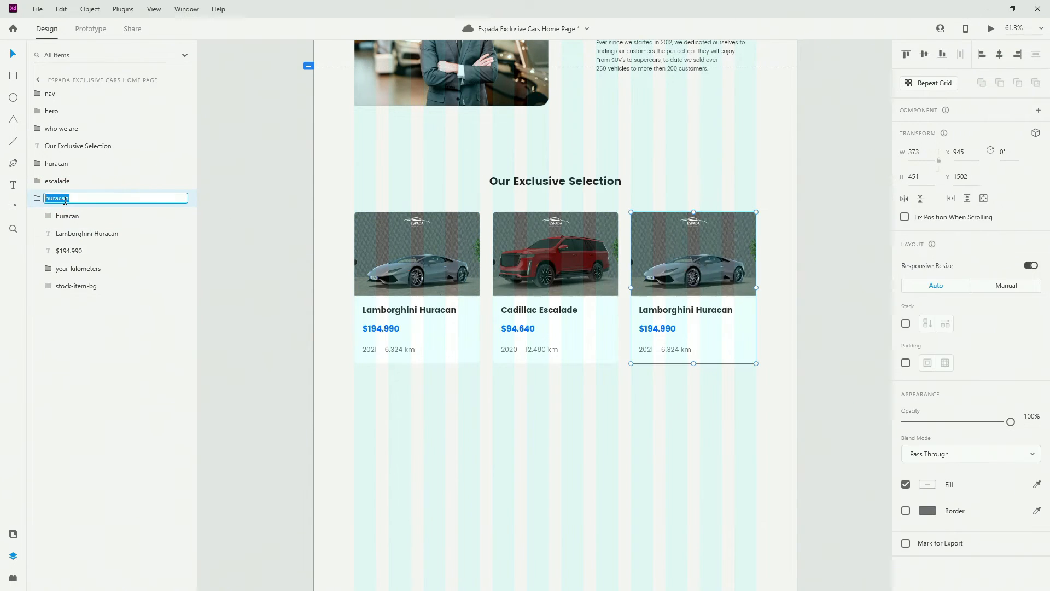
text(lucid)
key(Return)
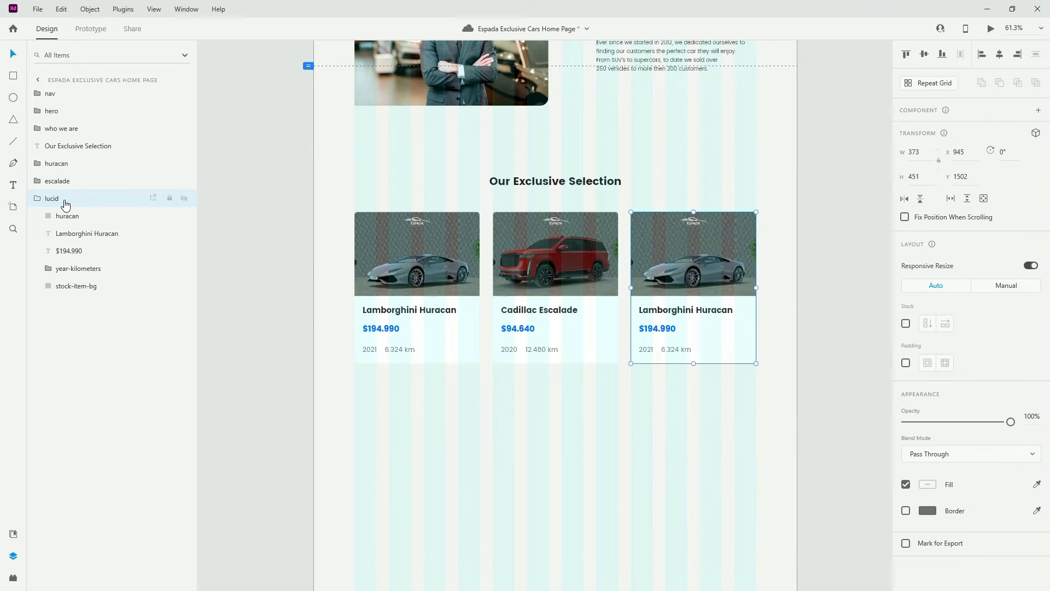
double_click(74, 218)
text(lucid)
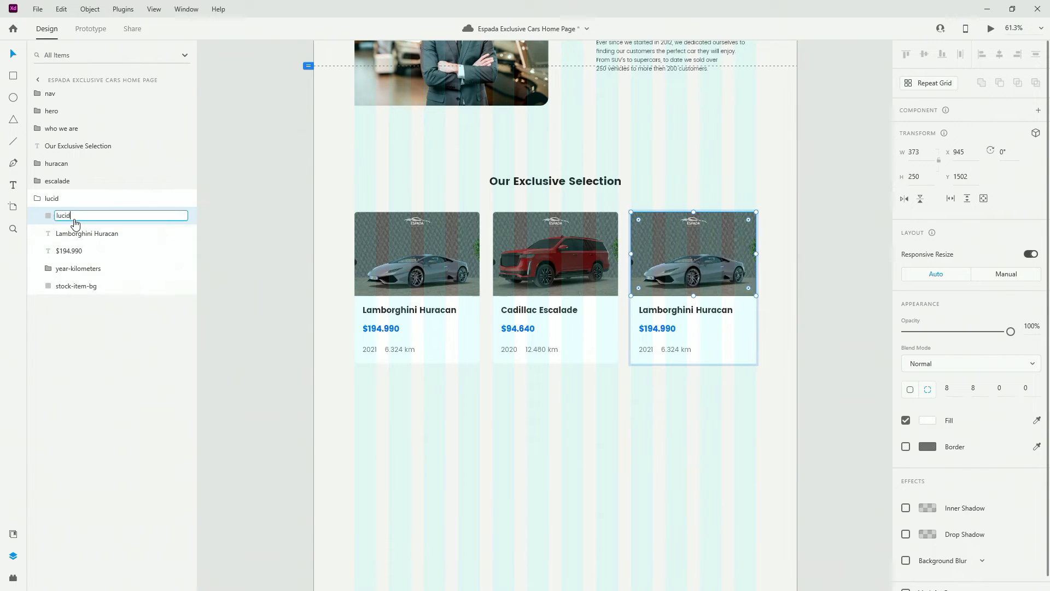
key(Return)
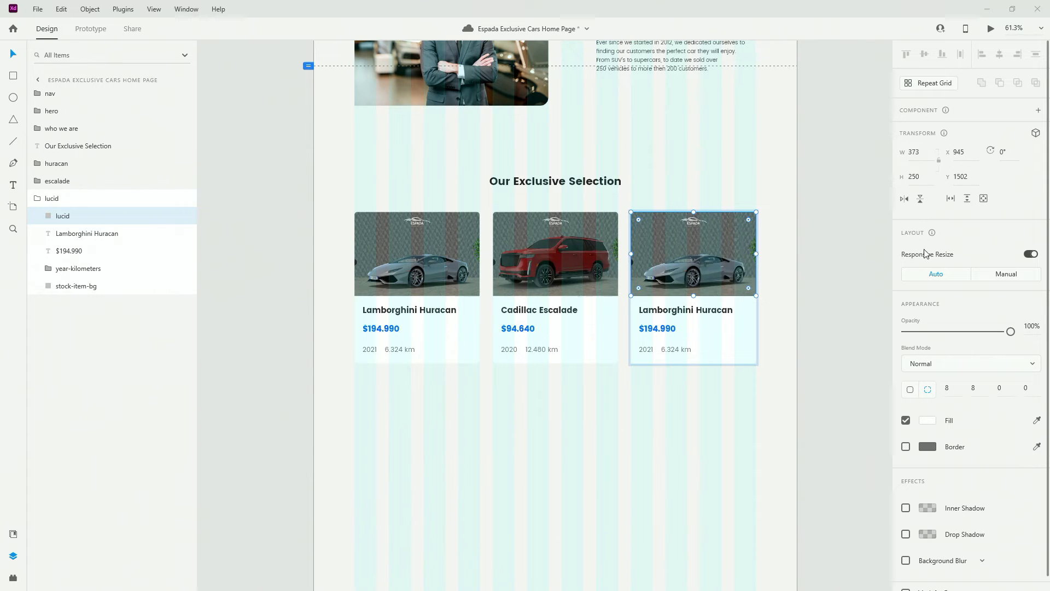
drag(925, 253, 688, 256)
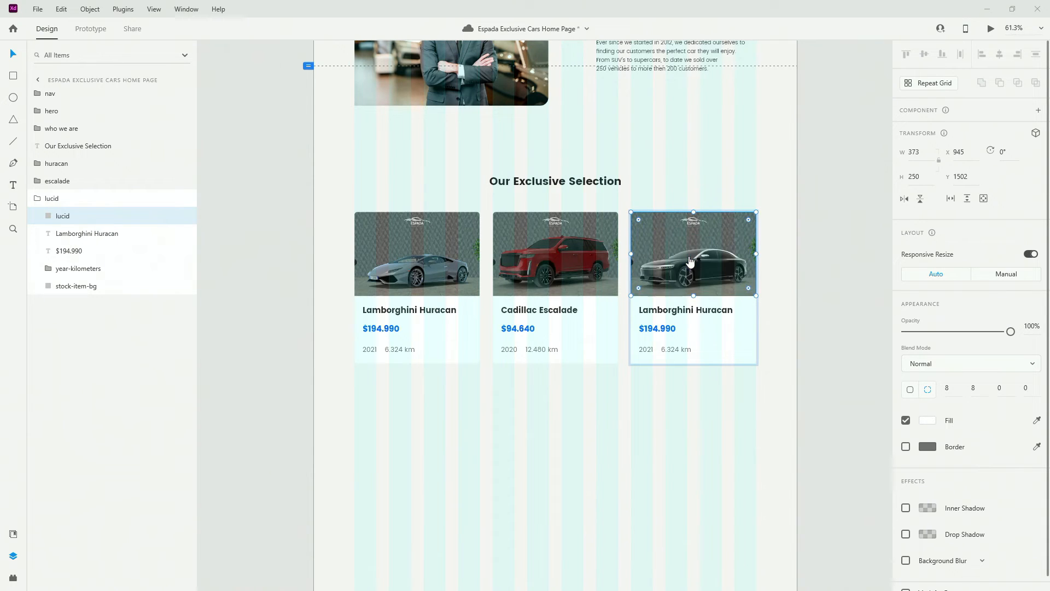
Change the third card's title to 'Lucid Air', price to $170.990 and year to 2022
double_click(696, 310)
text(Lucid Air)
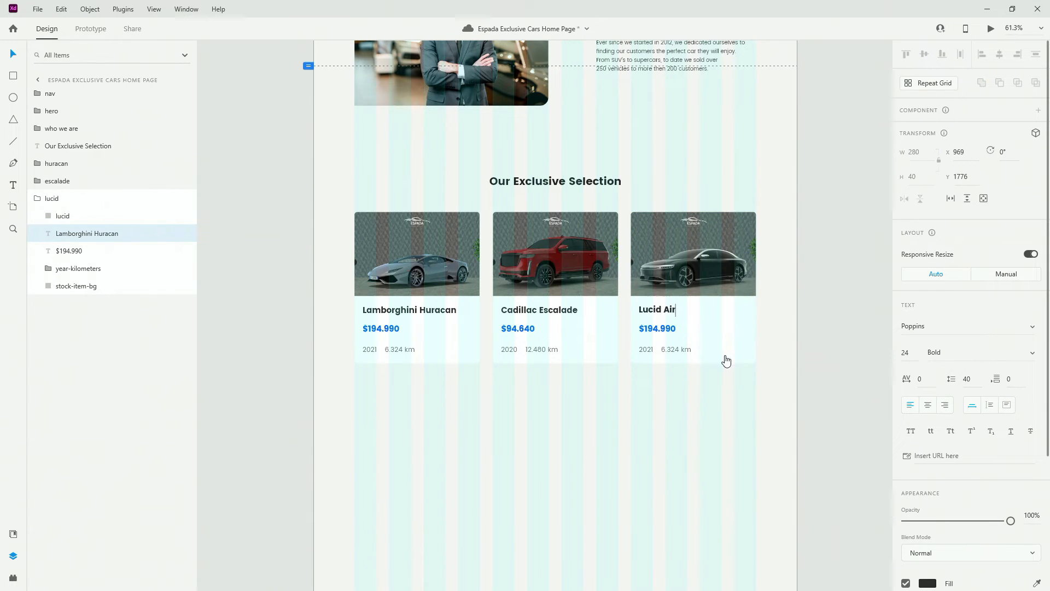
key(Escape)
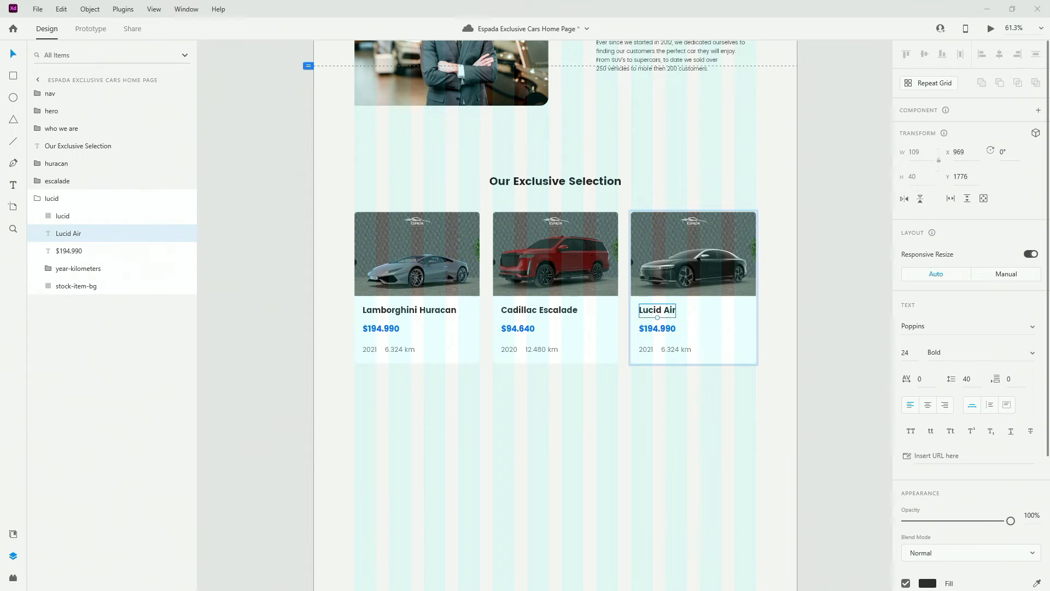
double_click(646, 331)
text($170.990)
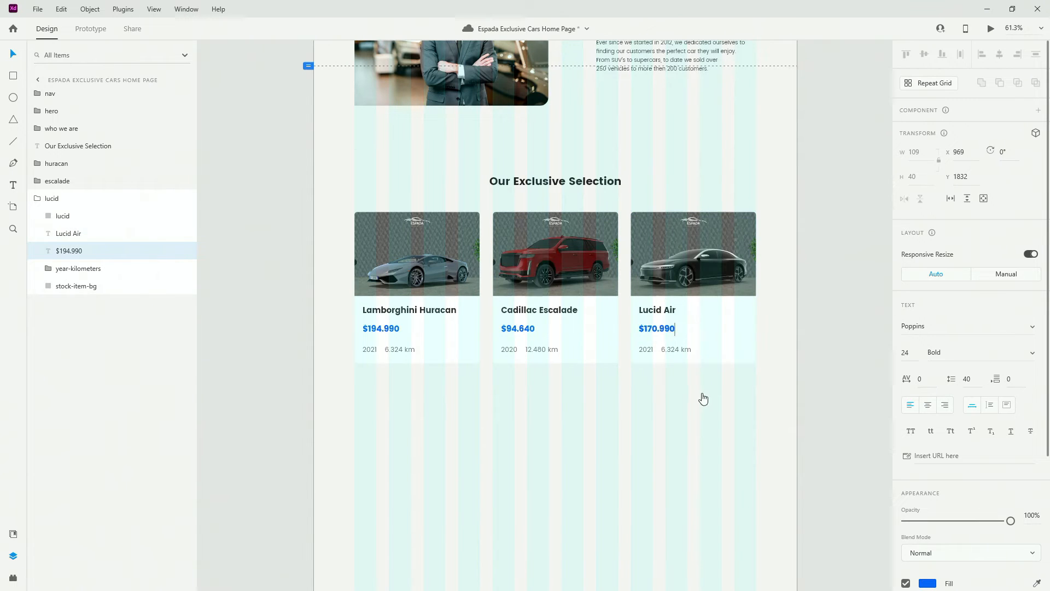
key(Escape)
double_click(643, 350)
double_click(644, 349)
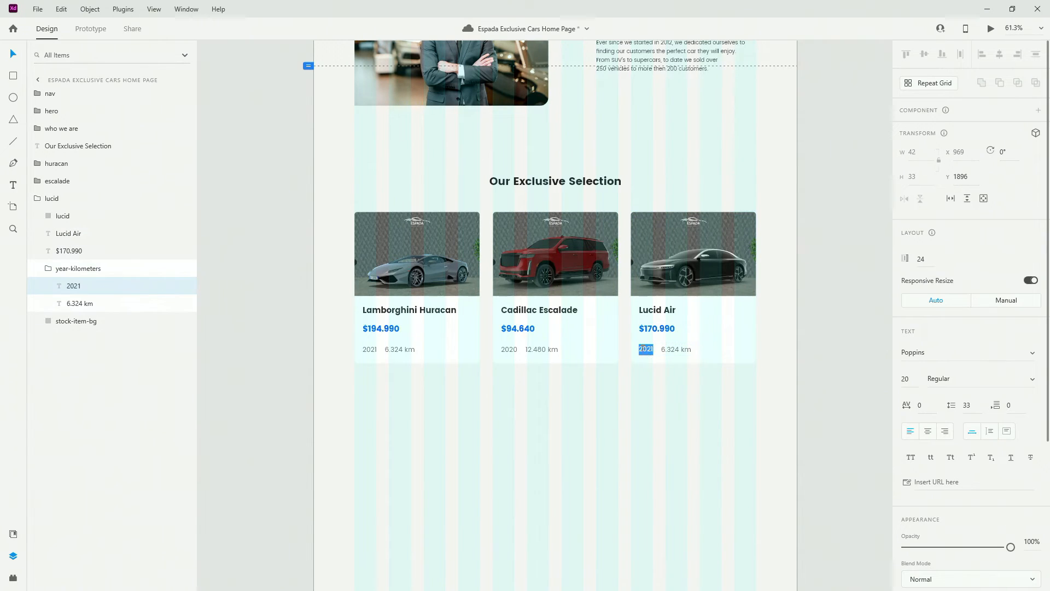
text(2022)
key(Escape)
Edit the third card's mileage to 6.240 km and collapse the Lucid Air card layers
double_click(677, 349)
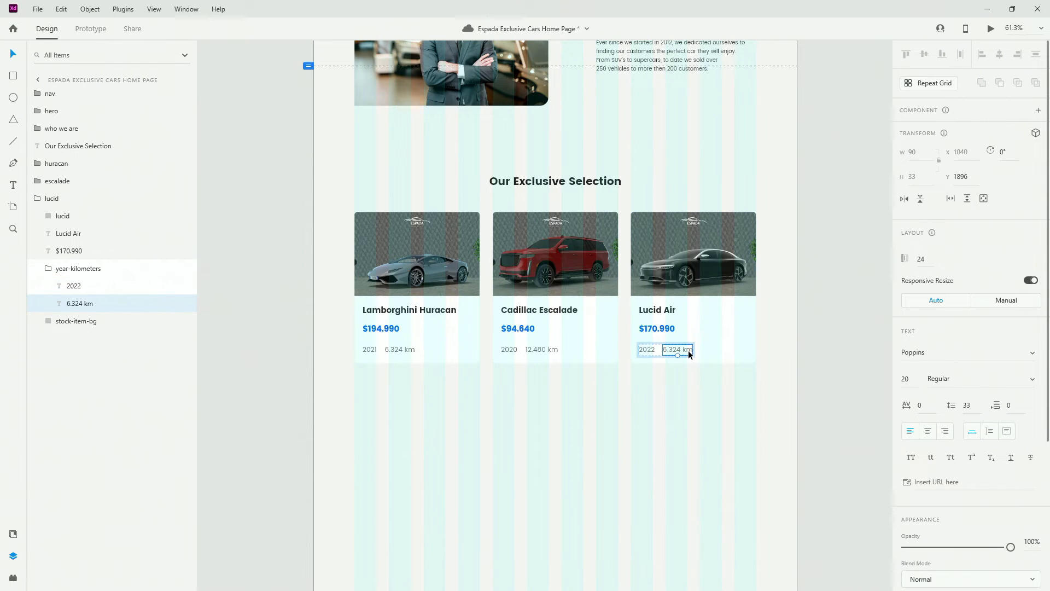
key(Left)
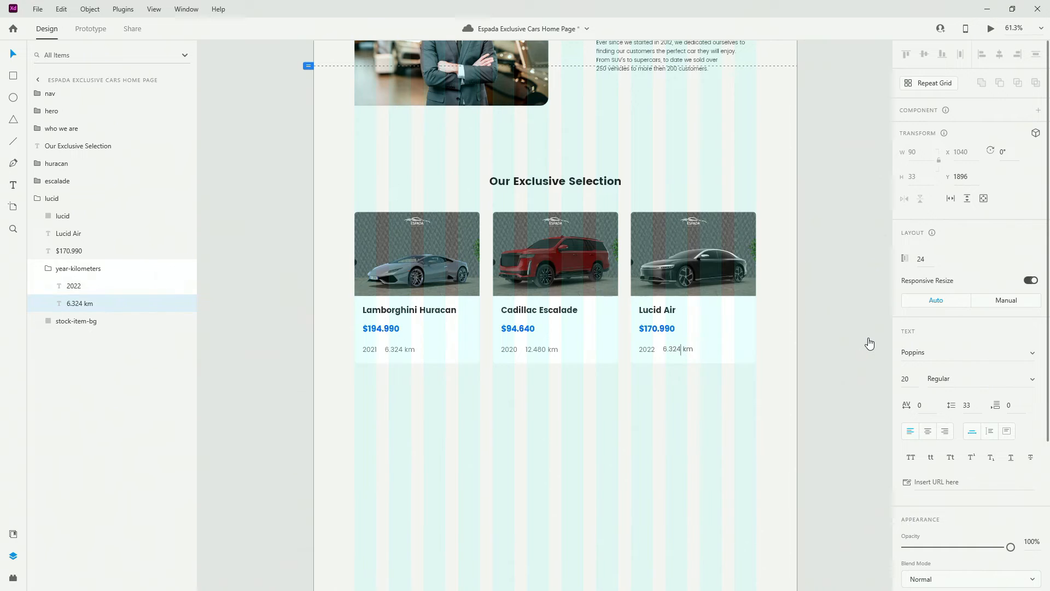
key(shift+Left)
key(shift+Left)
key(shift+Left)
text(240)
key(Escape)
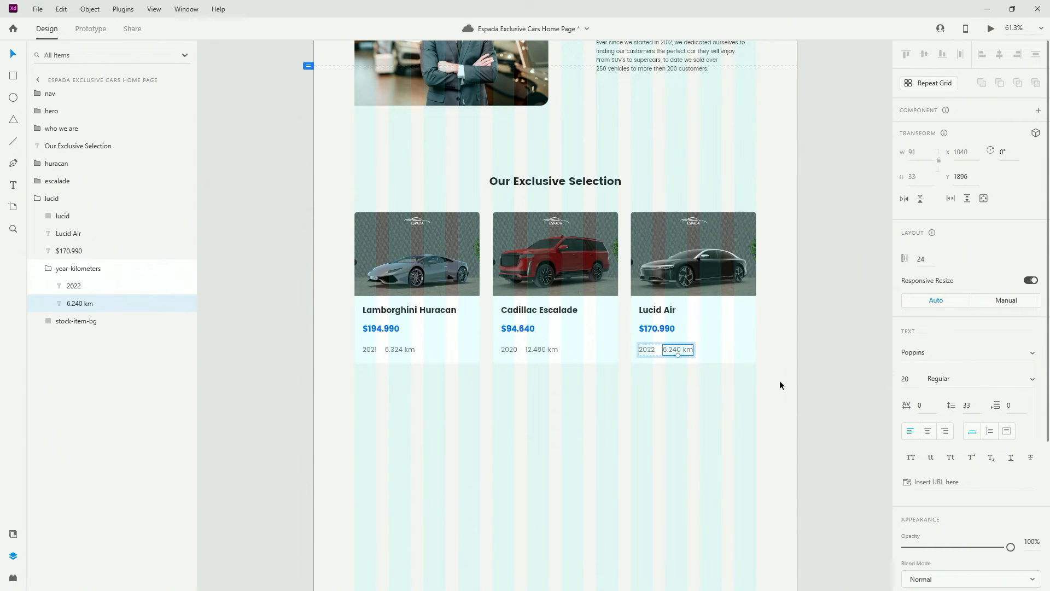
click(38, 268)
click(37, 199)
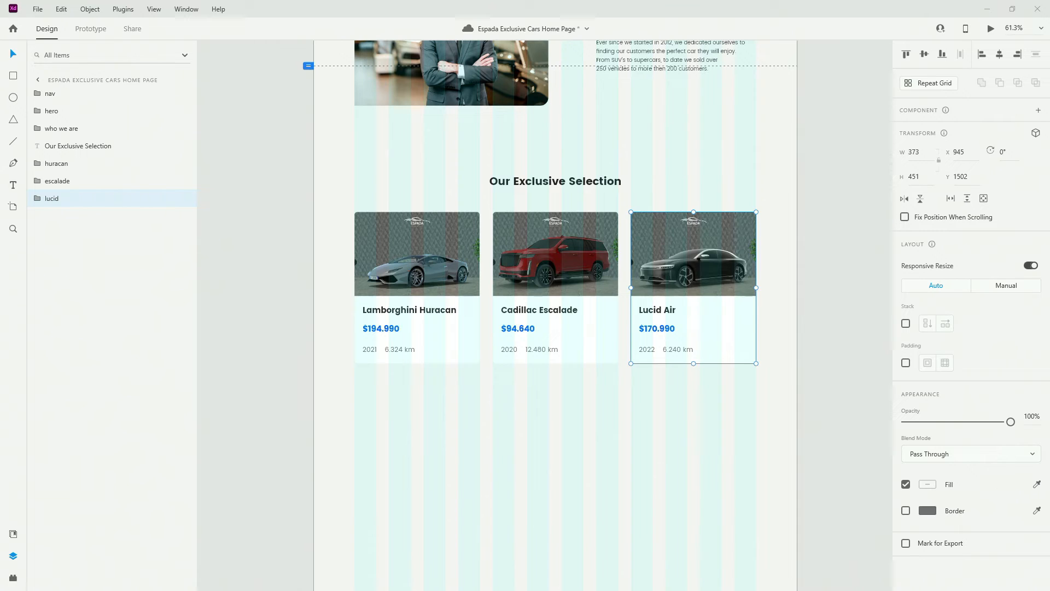
click(103, 164)
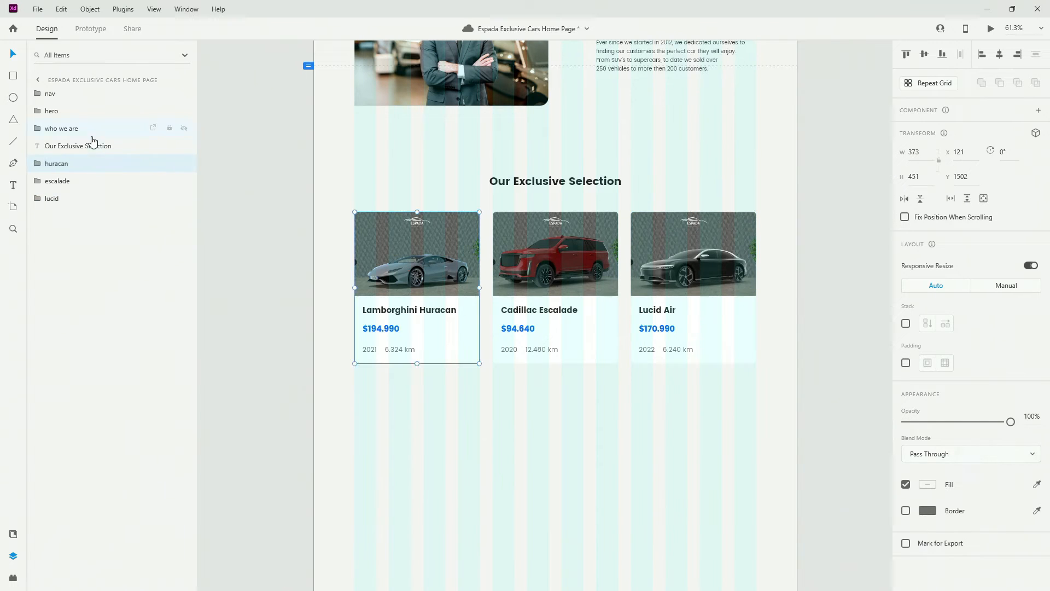
click(94, 130)
click(94, 146)
shift+click(89, 196)
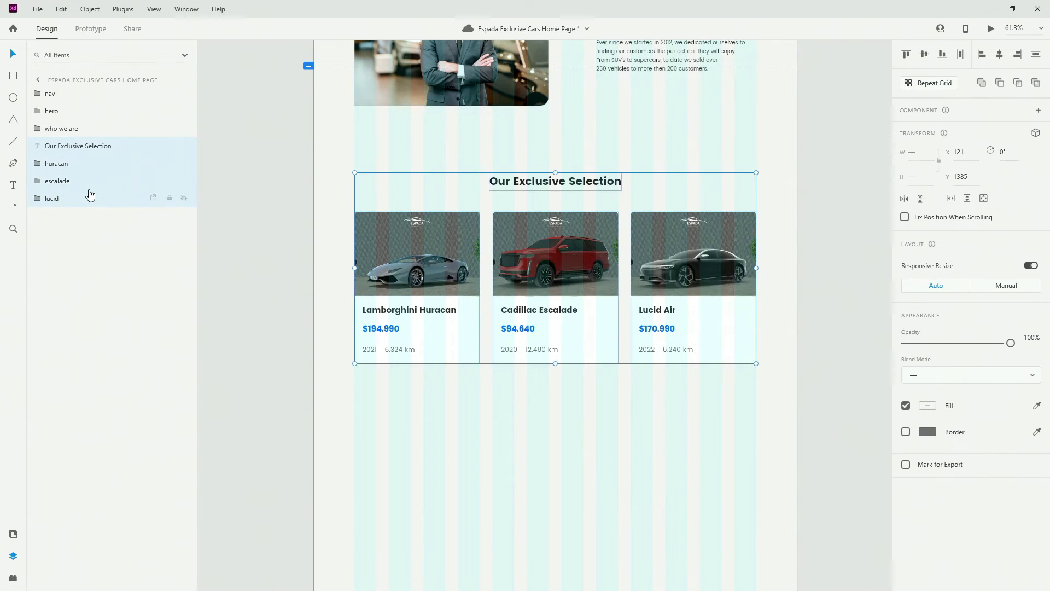
click(577, 185)
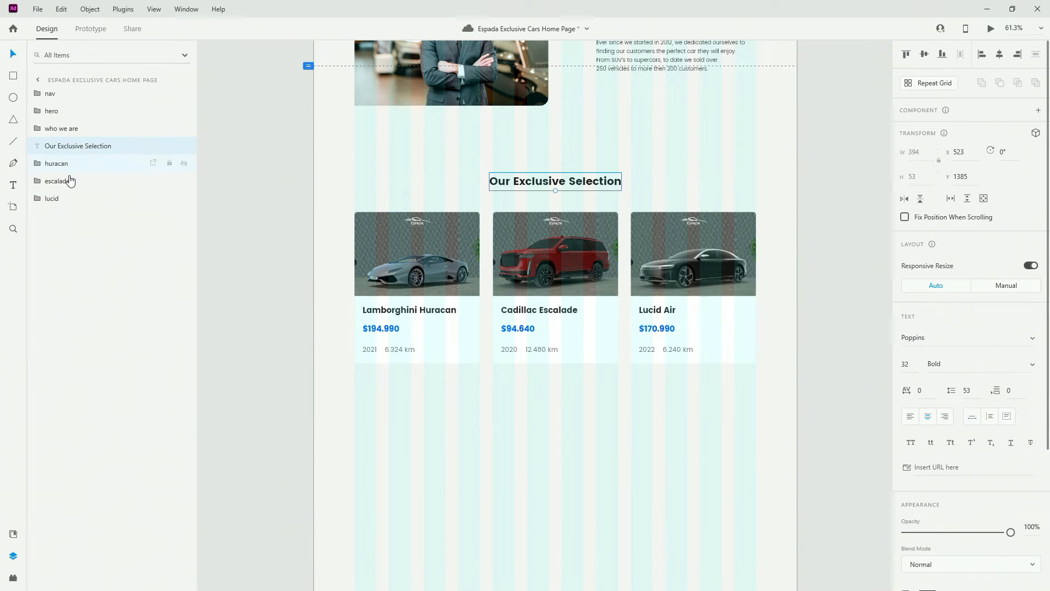
shift+click(73, 200)
double_click(69, 151)
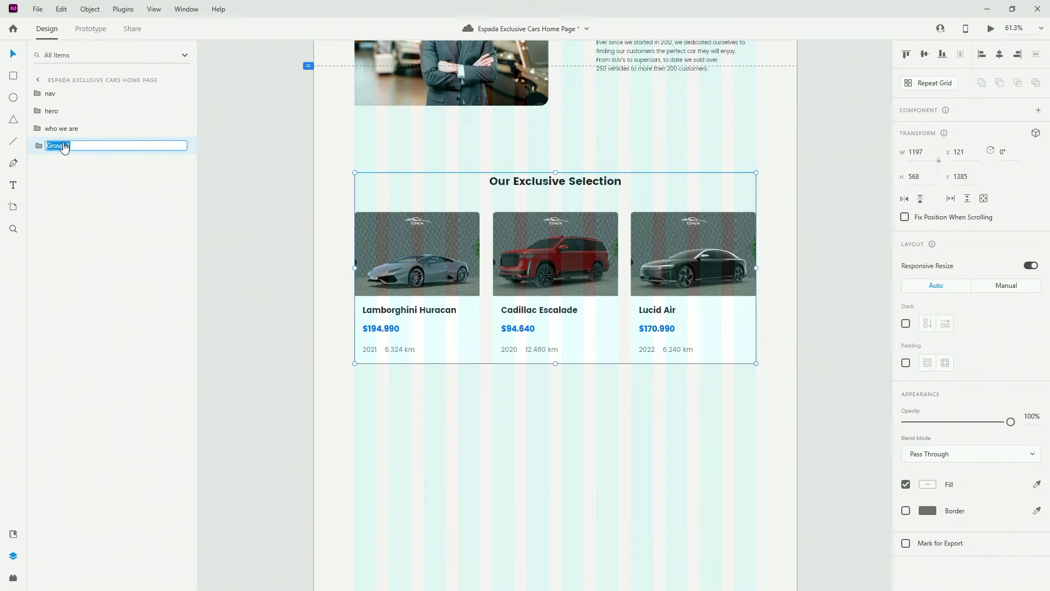
text(exclusive selection)
key(Return)
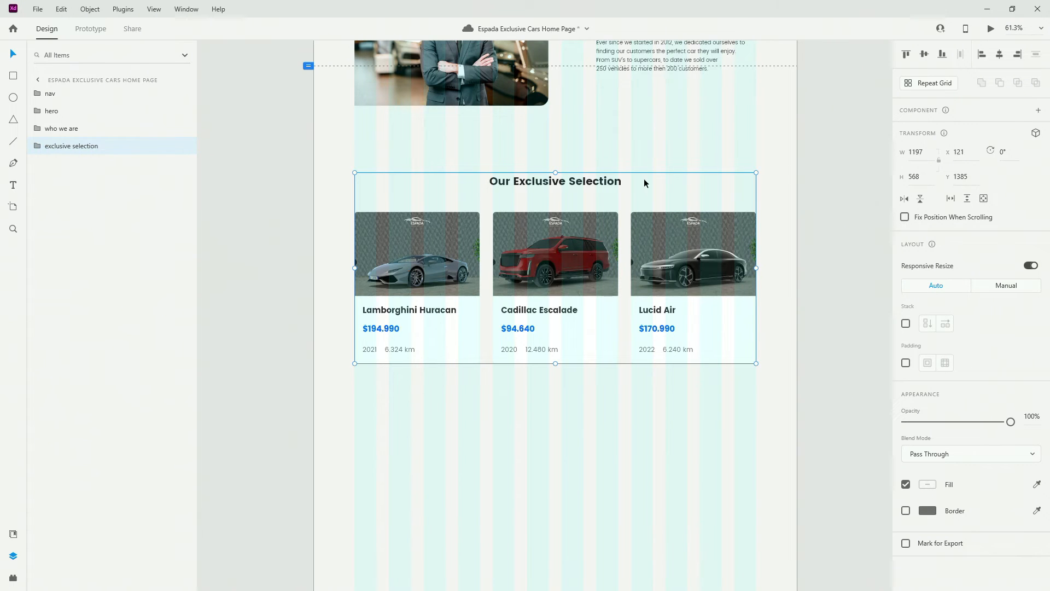
scroll(533, 255, down, 2)
scroll(533, 255, down, 5)
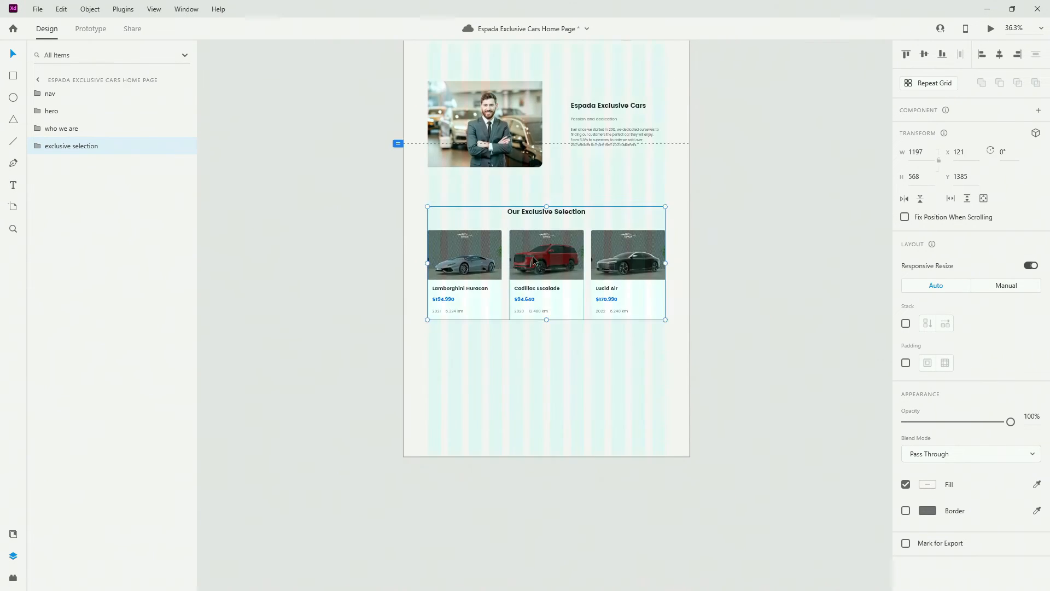
click(527, 275)
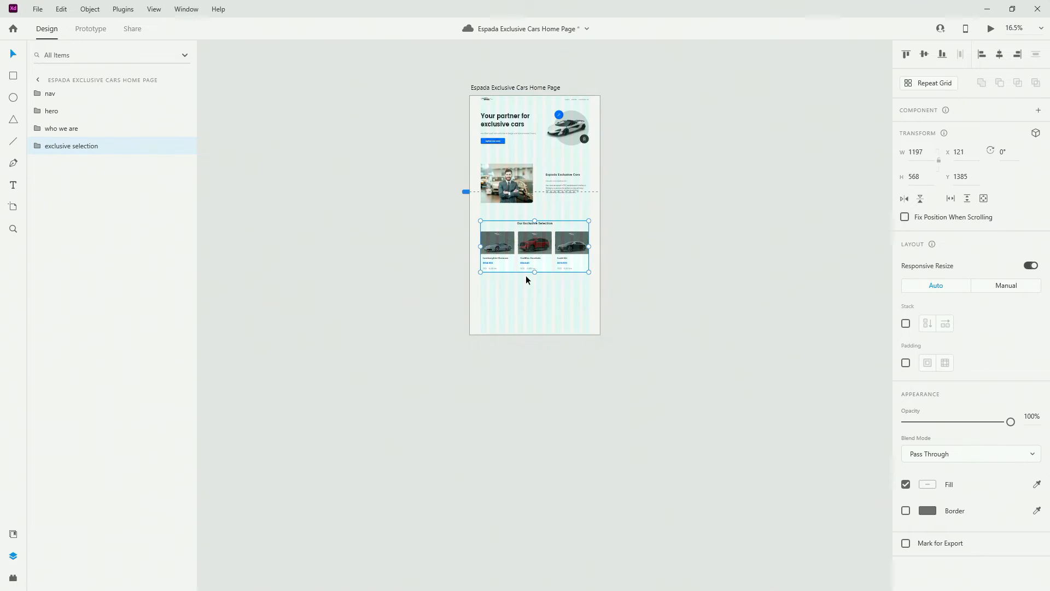
scroll(523, 309, up, 1)
scroll(523, 308, down, 1)
scroll(523, 313, down, 2)
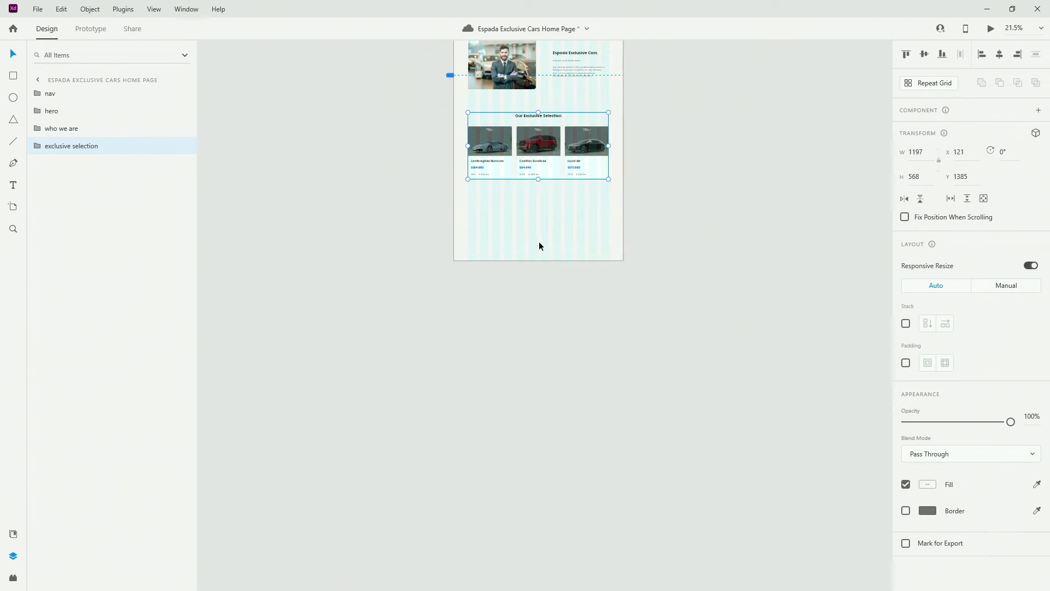
click(539, 260)
drag(539, 259, 544, 440)
scroll(560, 164, up, 5)
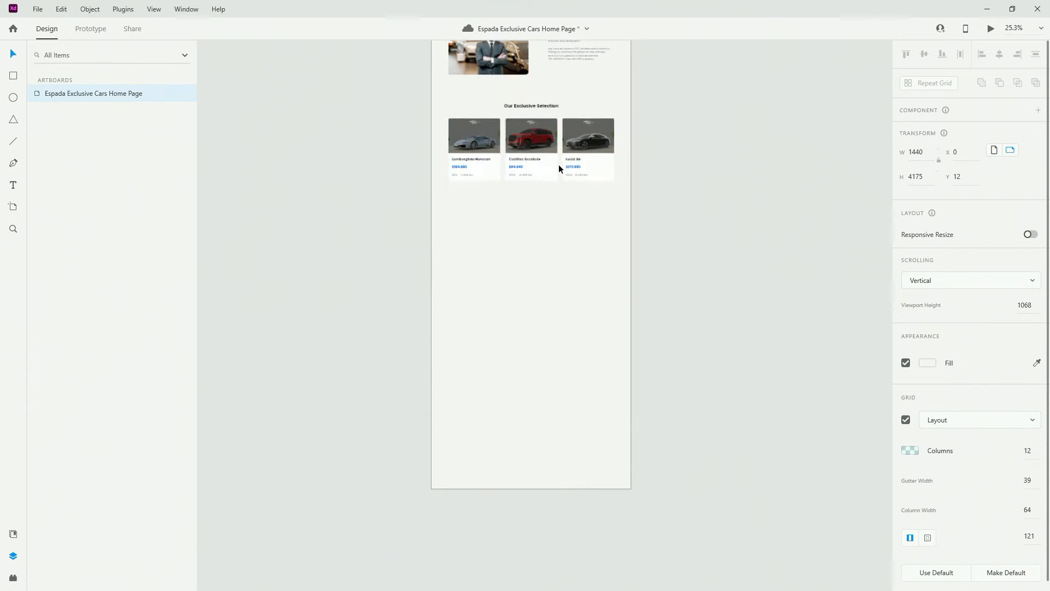
click(326, 121)
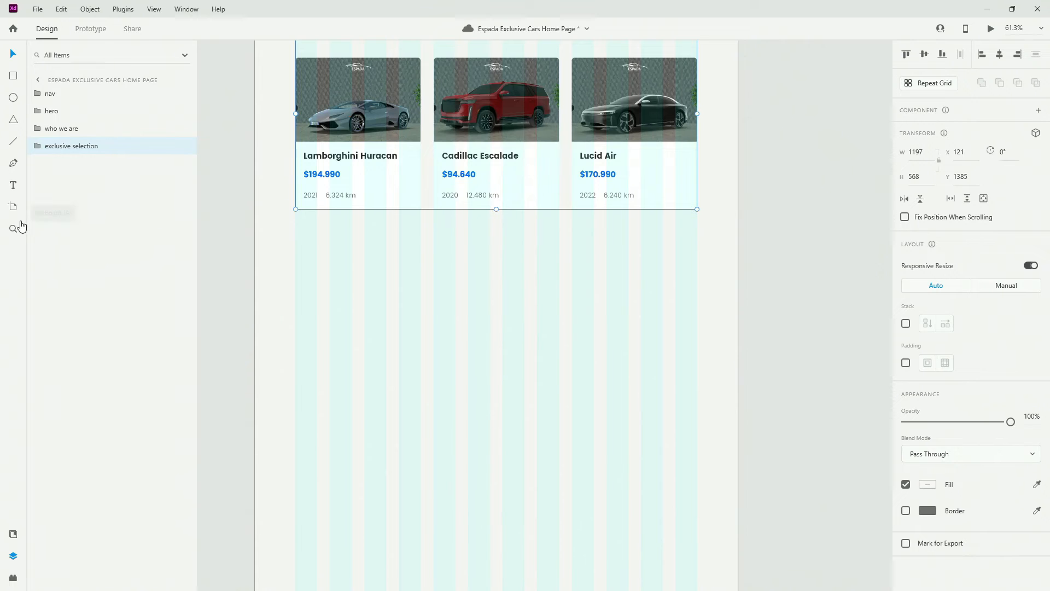
Place a main-btn instance from Assets, centre it horizontally, and position it under the car cards
click(11, 531)
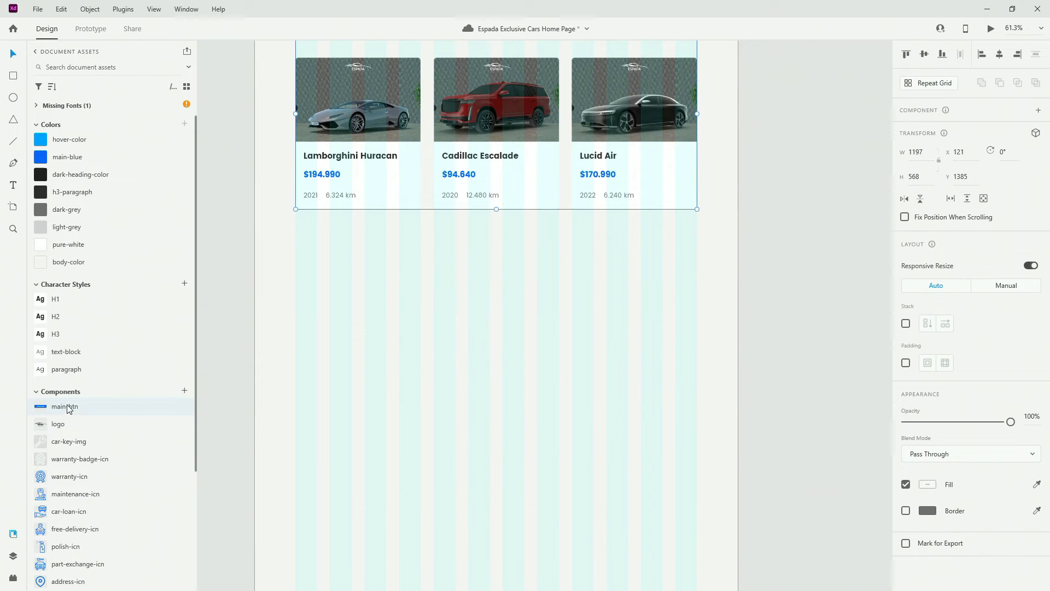
drag(66, 408, 482, 270)
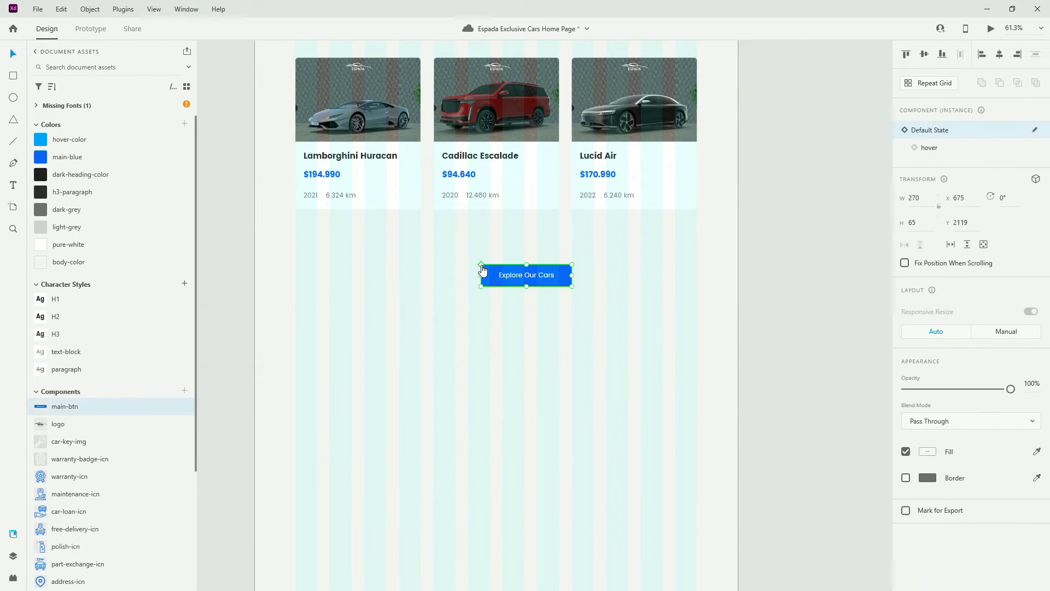
click(999, 54)
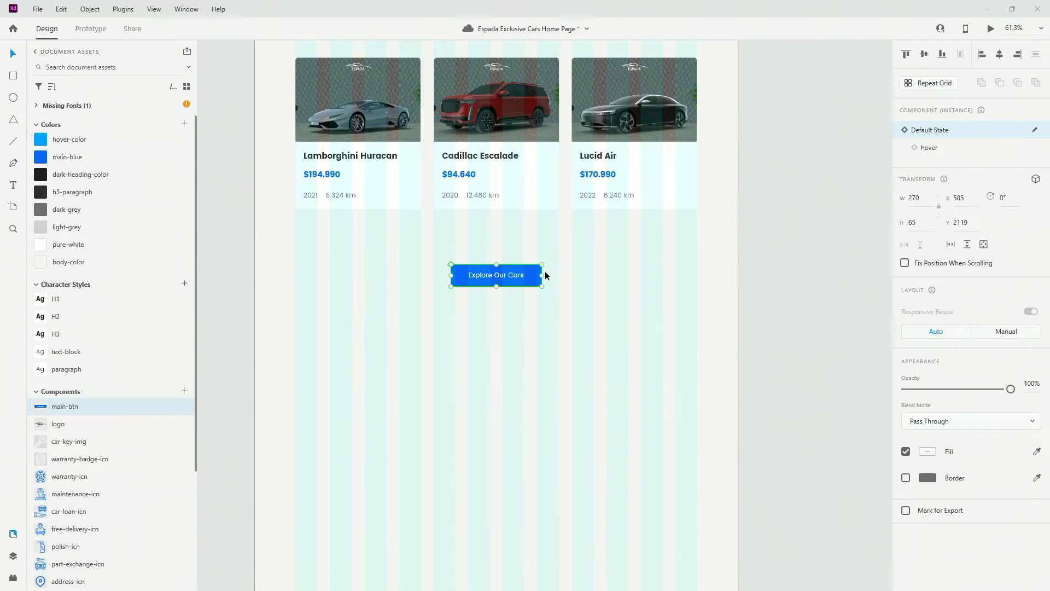
drag(525, 275, 520, 246)
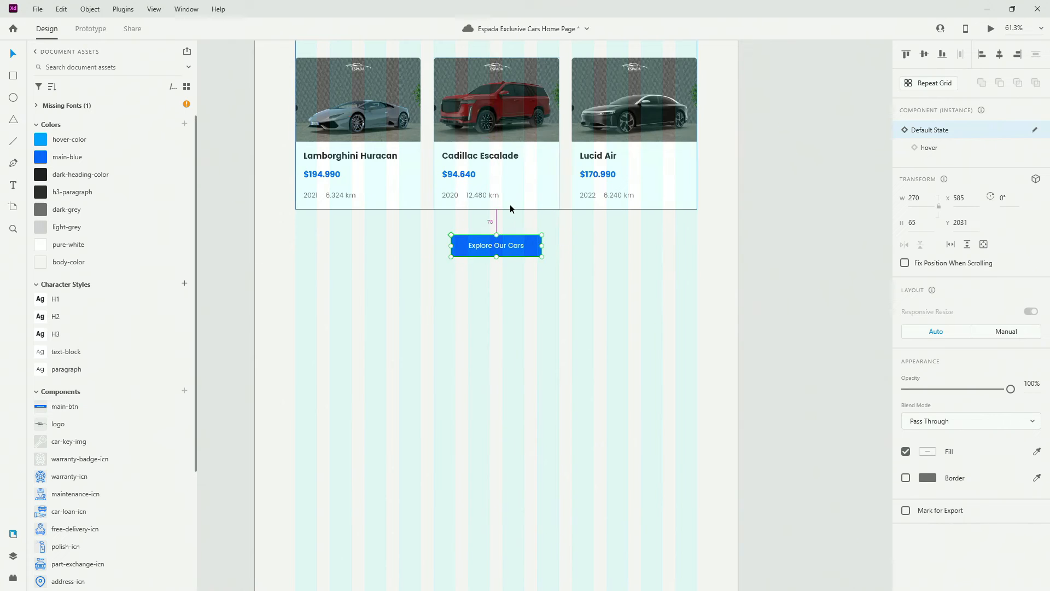
key(shift+Up)
key(shift+Up)
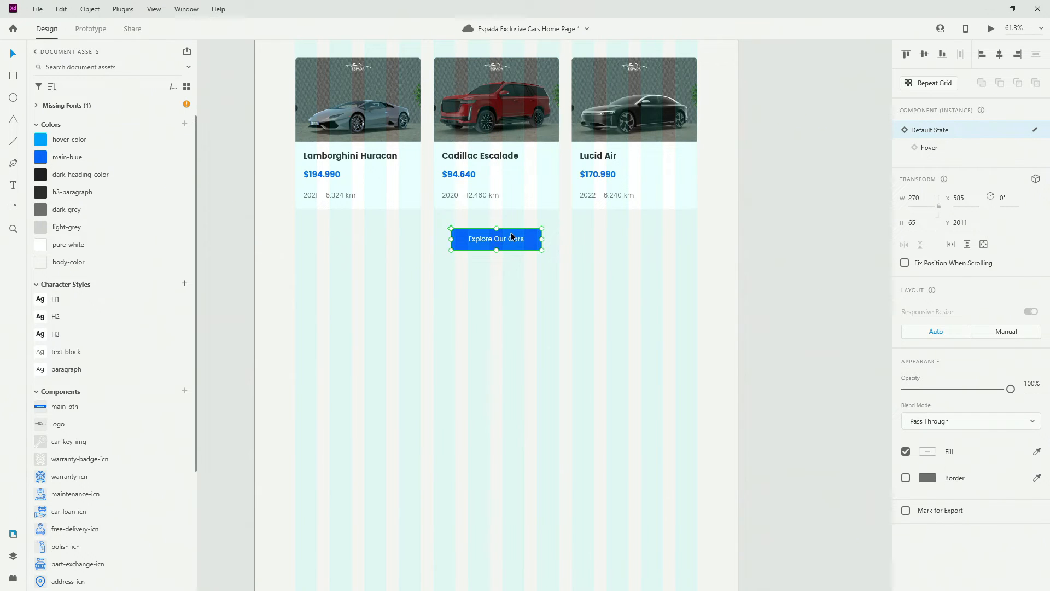
drag(511, 235, 509, 207)
Move the main-btn layer into the exclusive selection group
click(14, 556)
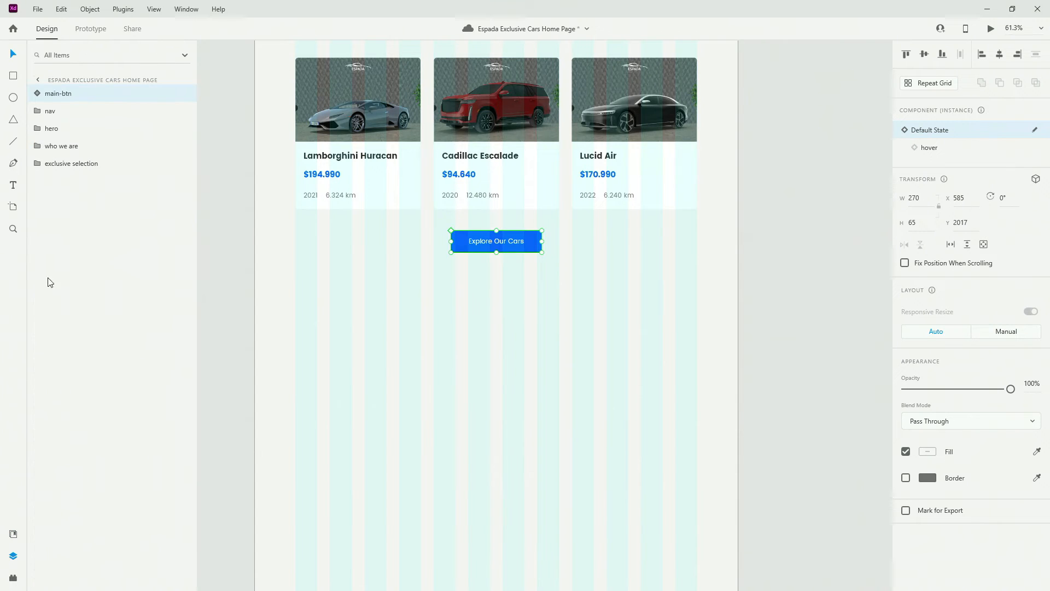
click(37, 163)
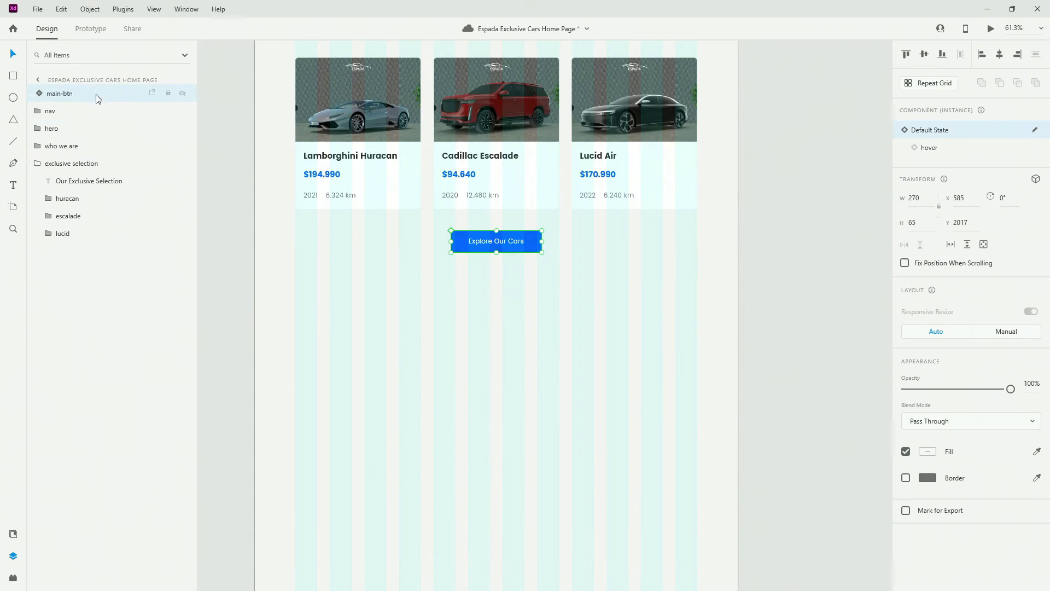
drag(96, 94, 77, 248)
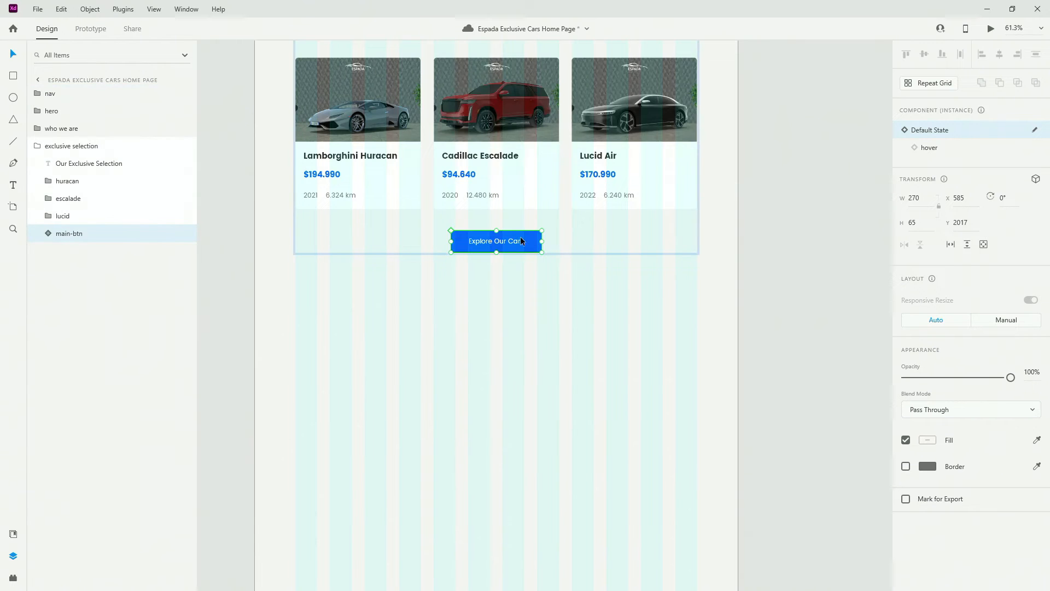
scroll(514, 246, up, 5)
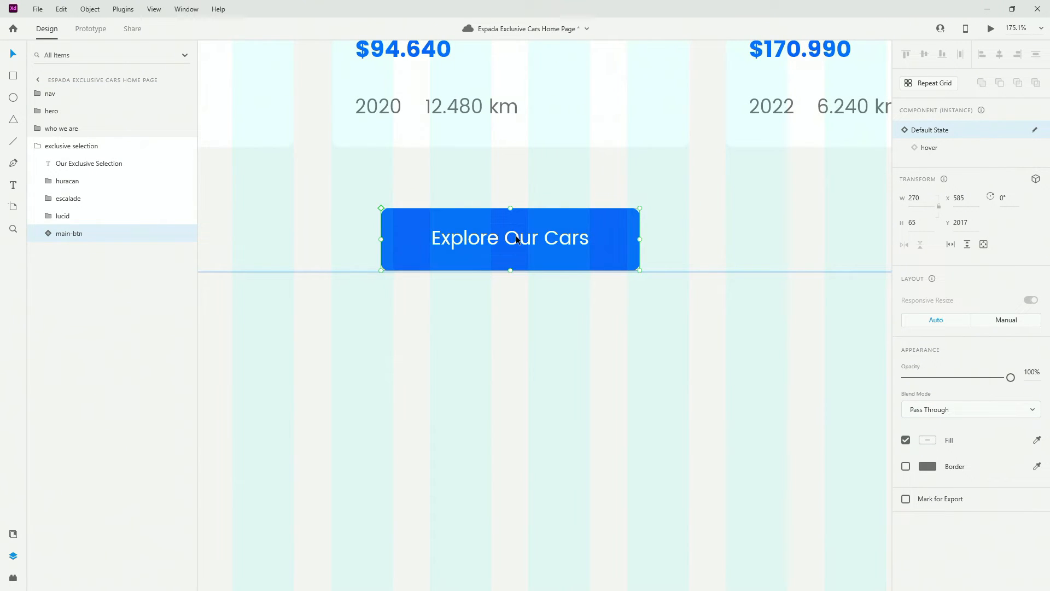
Label the button 'See All Cars', preview its hover state, and return it to default
double_click(516, 239)
double_click(521, 240)
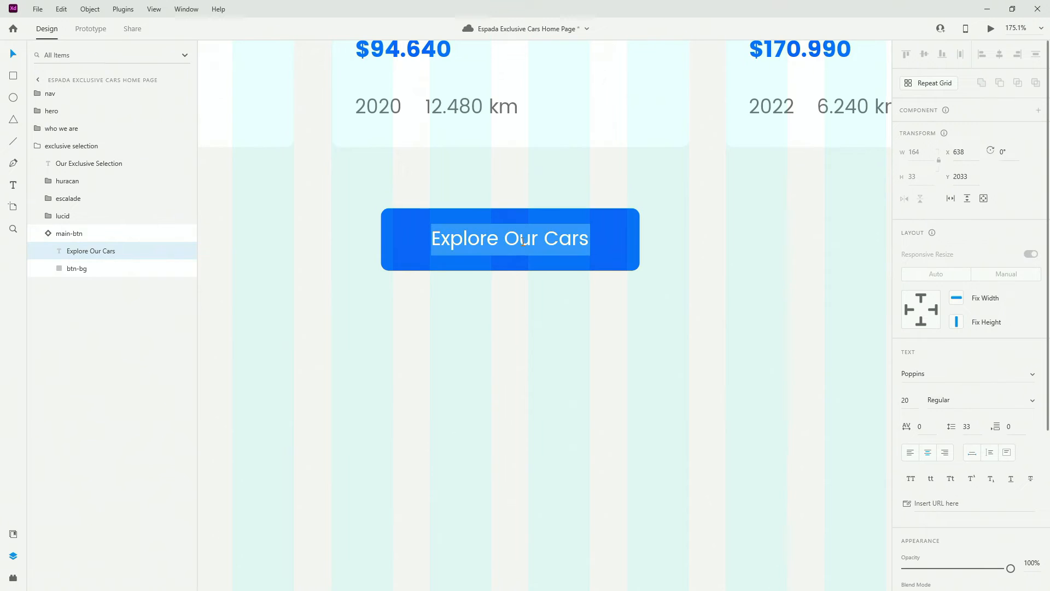
text(S)
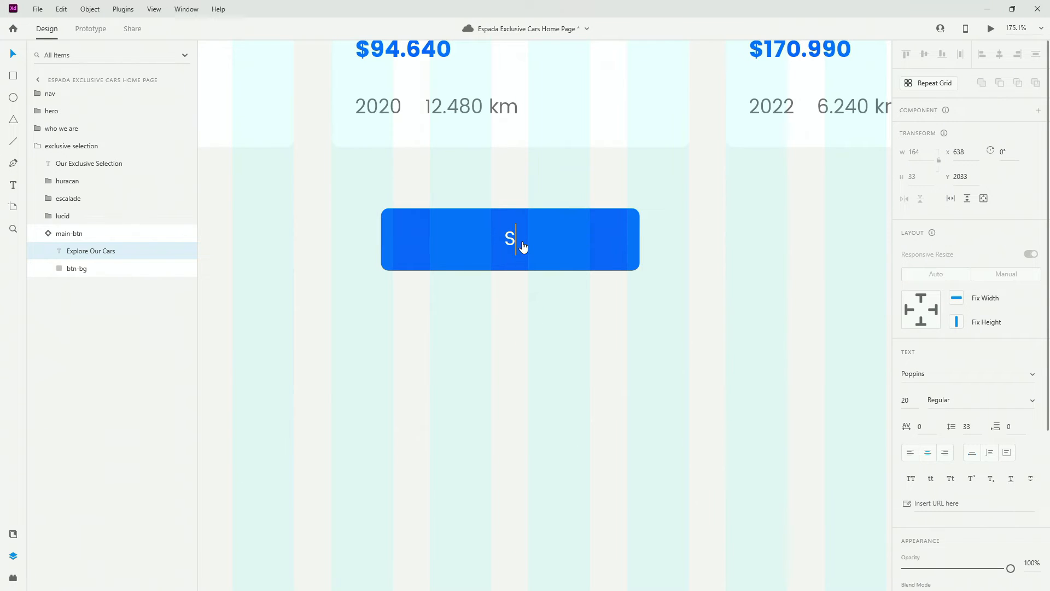
text(ee All Cars)
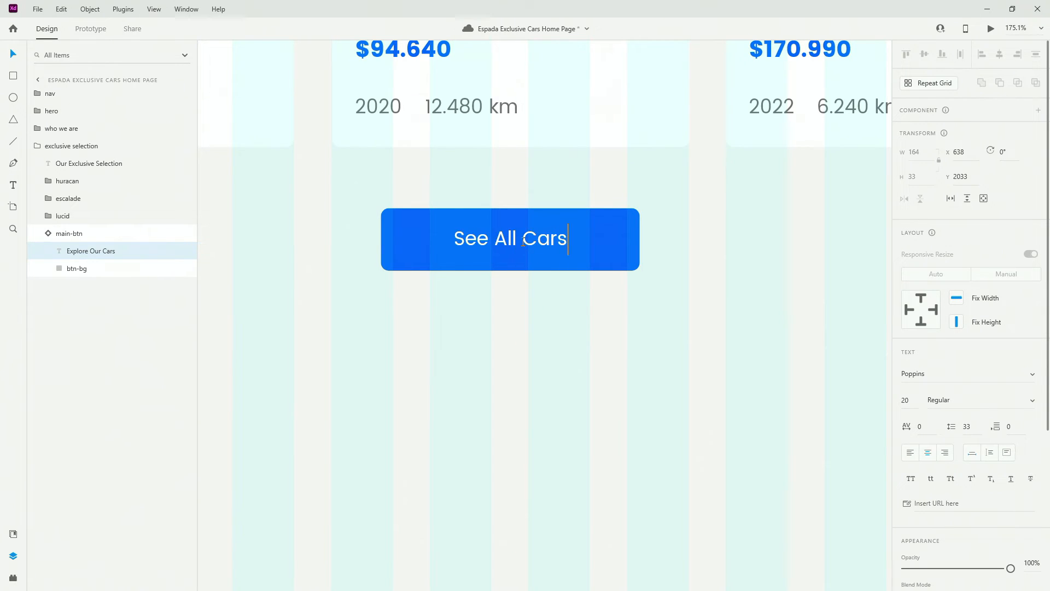
key(Escape)
key(Escape)
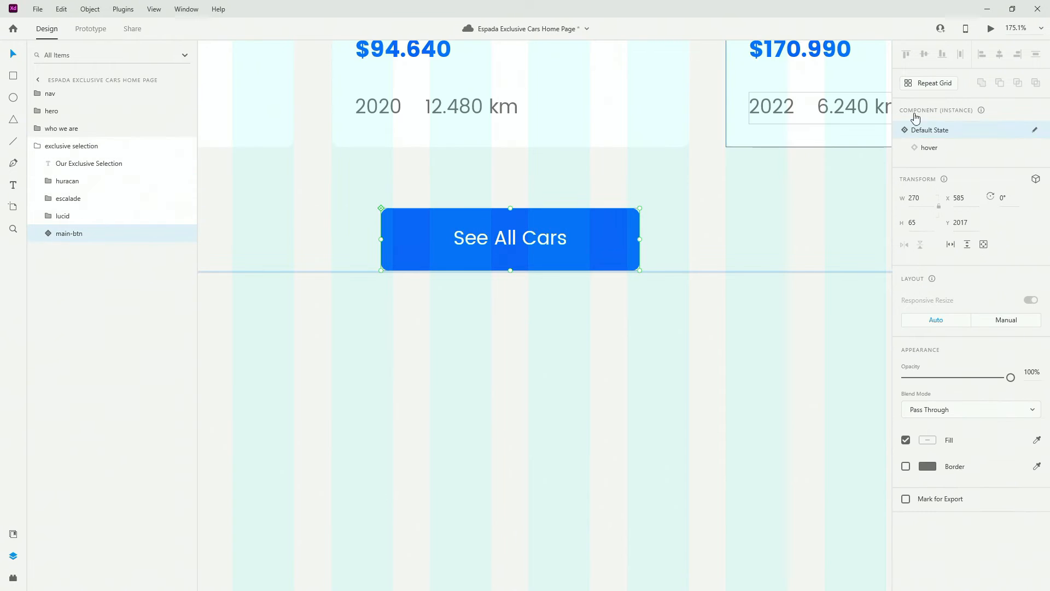
click(957, 147)
double_click(541, 240)
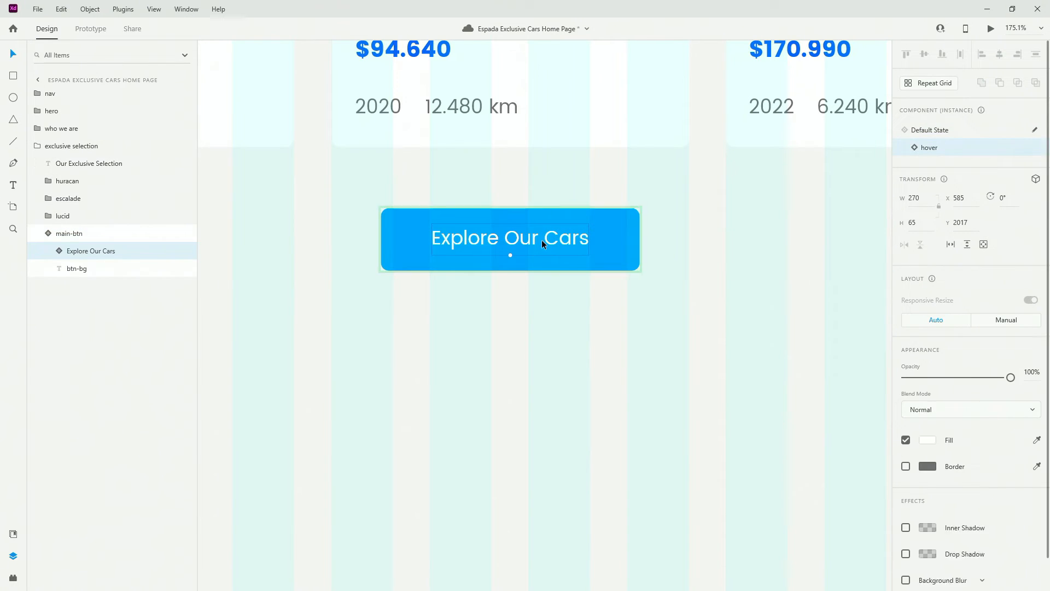
click(44, 234)
click(962, 130)
click(71, 146)
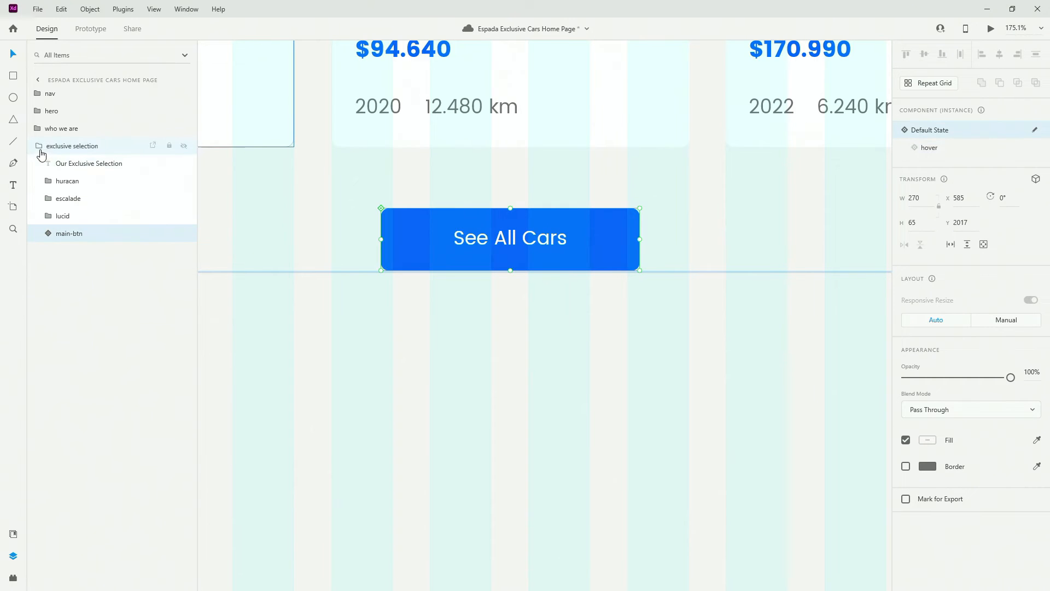
scroll(577, 248, down, 8)
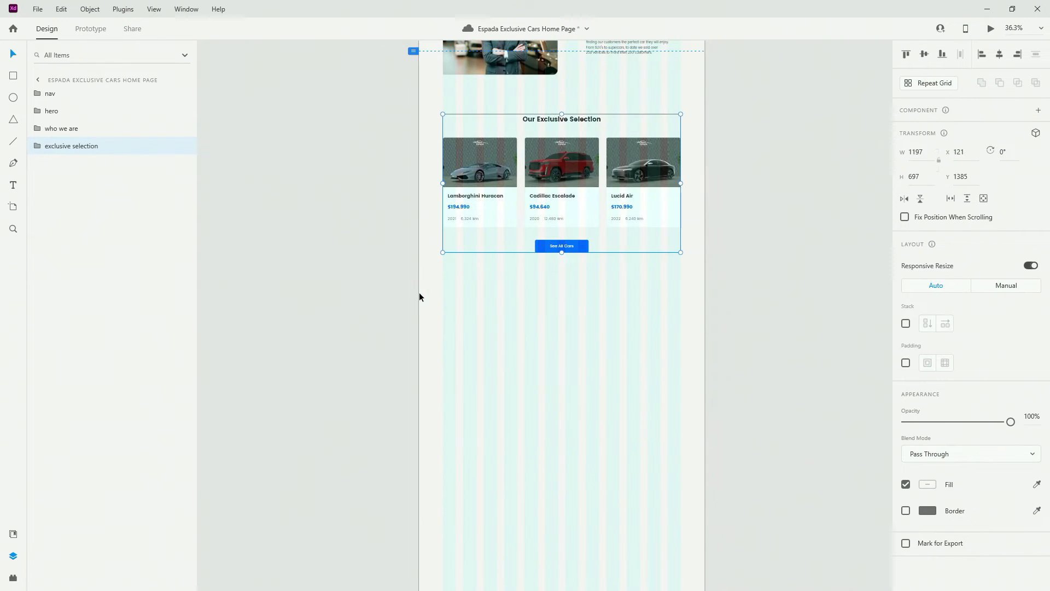
Duplicate the Our Exclusive Selection title below the cars and retype it as 'What We Offer'
double_click(582, 117)
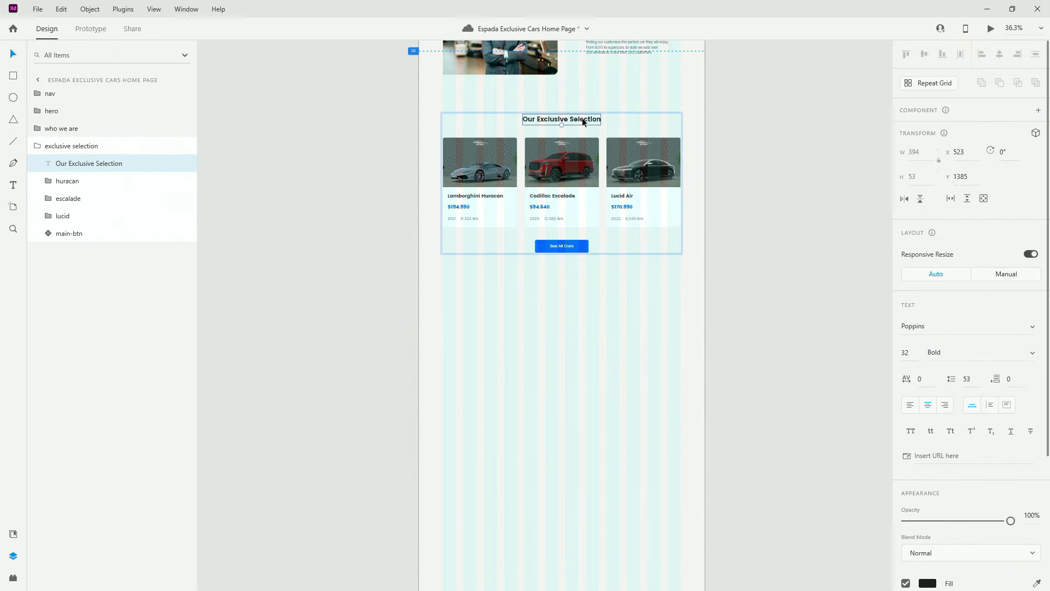
click(36, 146)
key(ctrl+v)
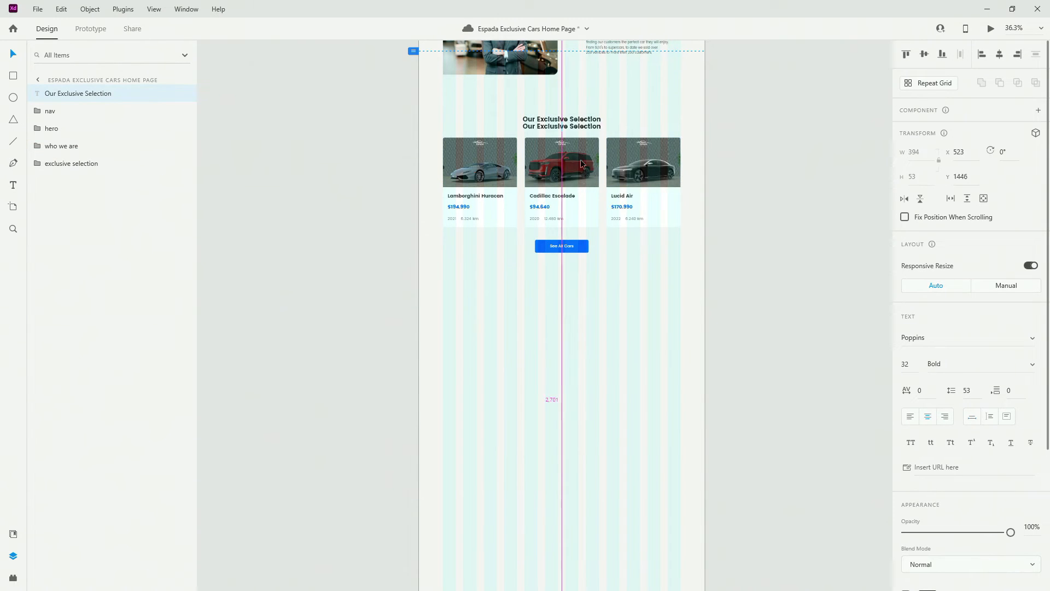
drag(580, 123, 582, 297)
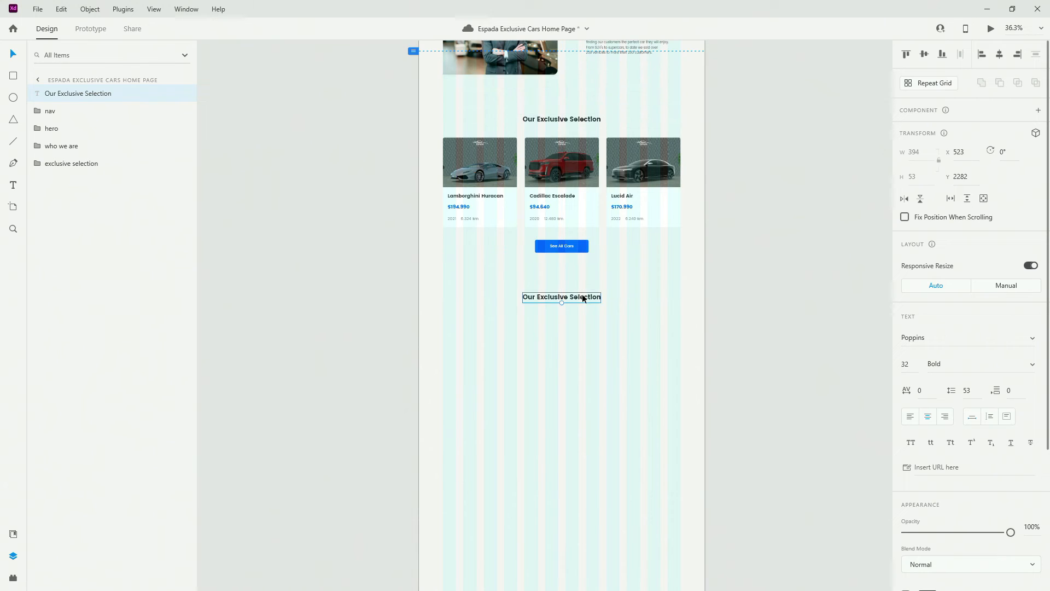
double_click(583, 298)
text(E)
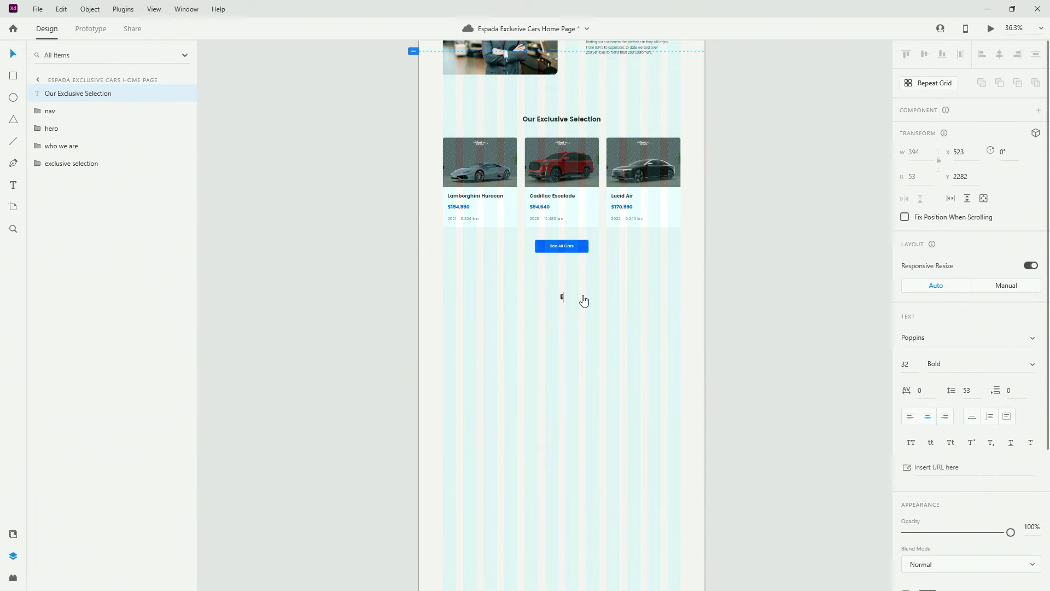
text(hat We Offer)
key(Escape)
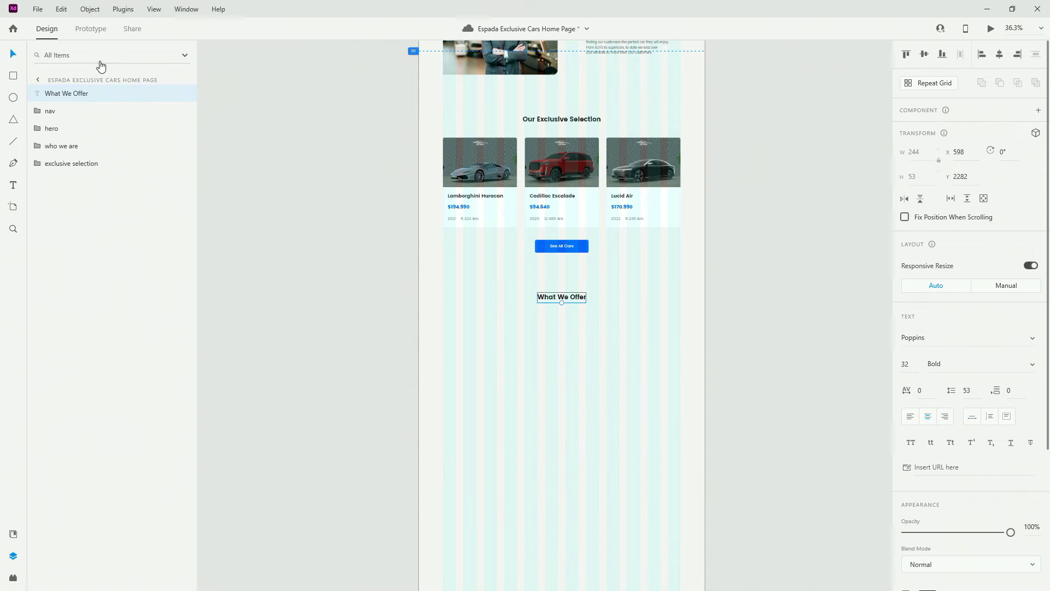
Place the What We Offer layer after exclusive selection and add the handshake photo below it
drag(101, 100, 96, 180)
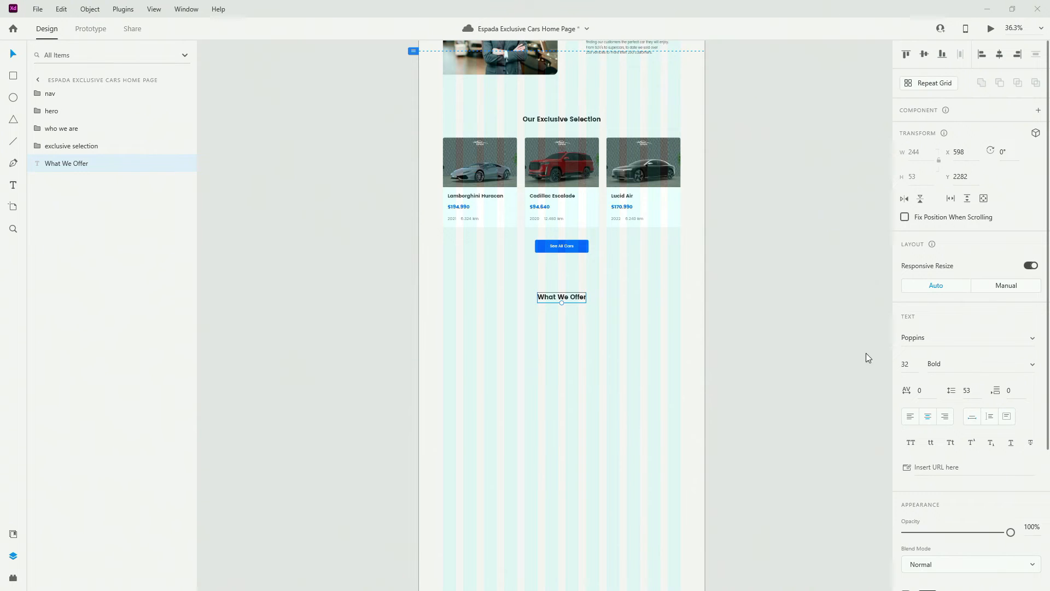
drag(866, 353, 613, 325)
scroll(649, 364, up, 5)
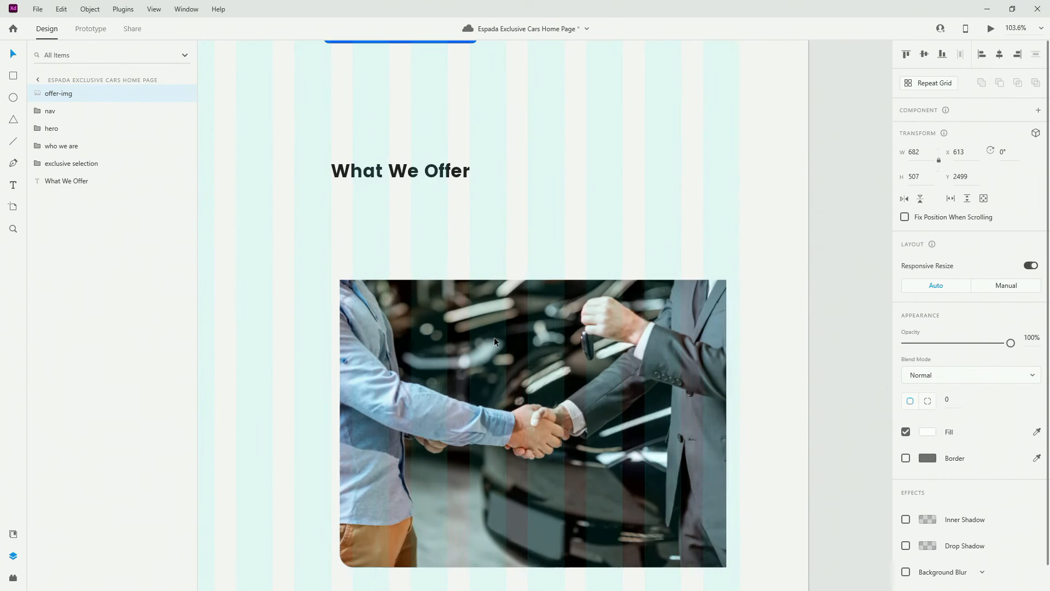
Move offer-img up to Y 2399 under the heading and place its layer beneath What We Offer
drag(494, 337, 511, 337)
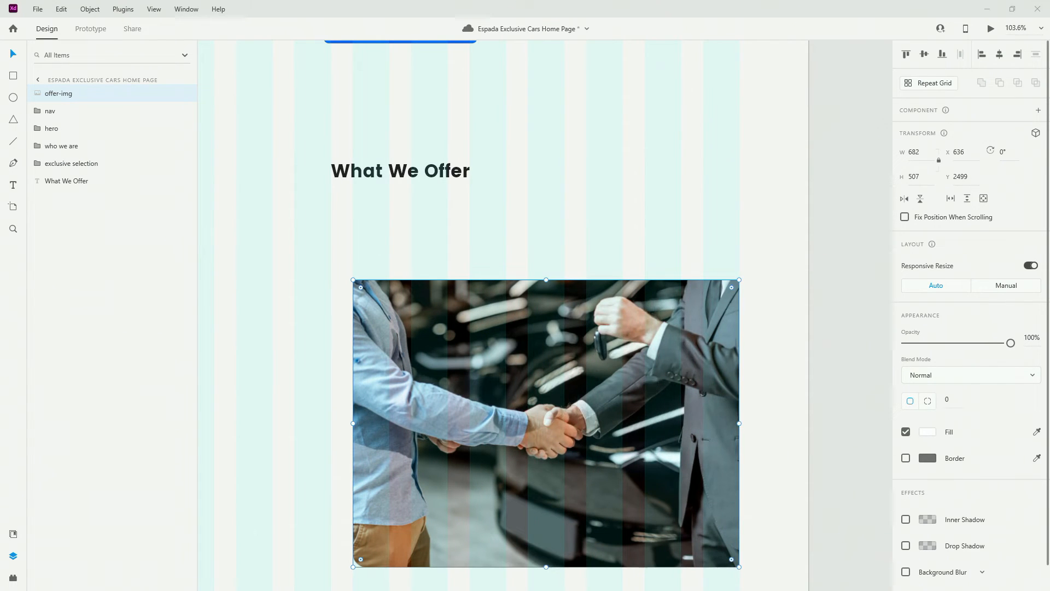
drag(651, 305, 625, 265)
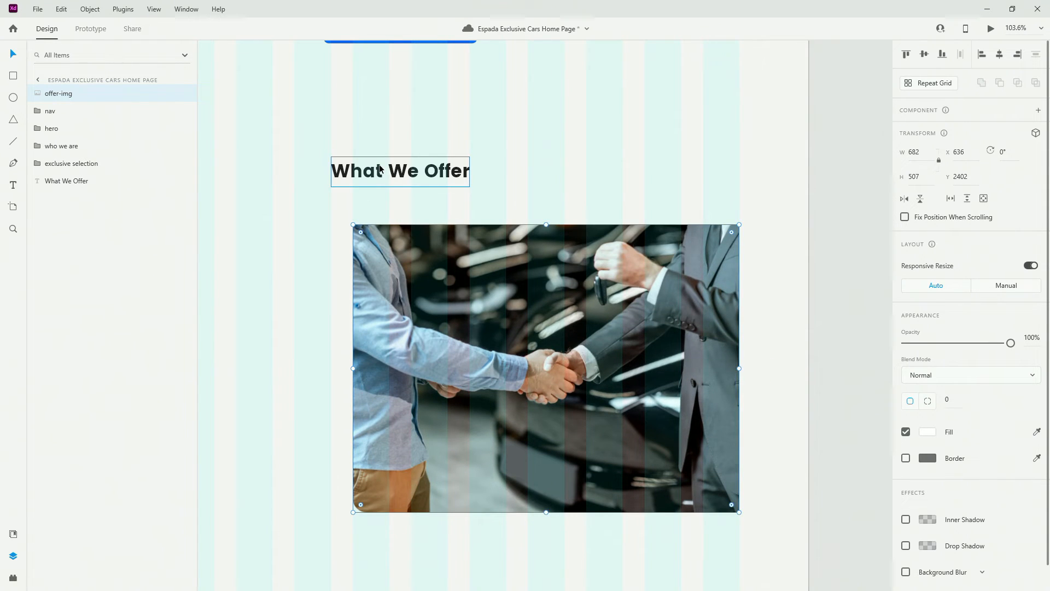
key(Up)
key(Up)
key(Up)
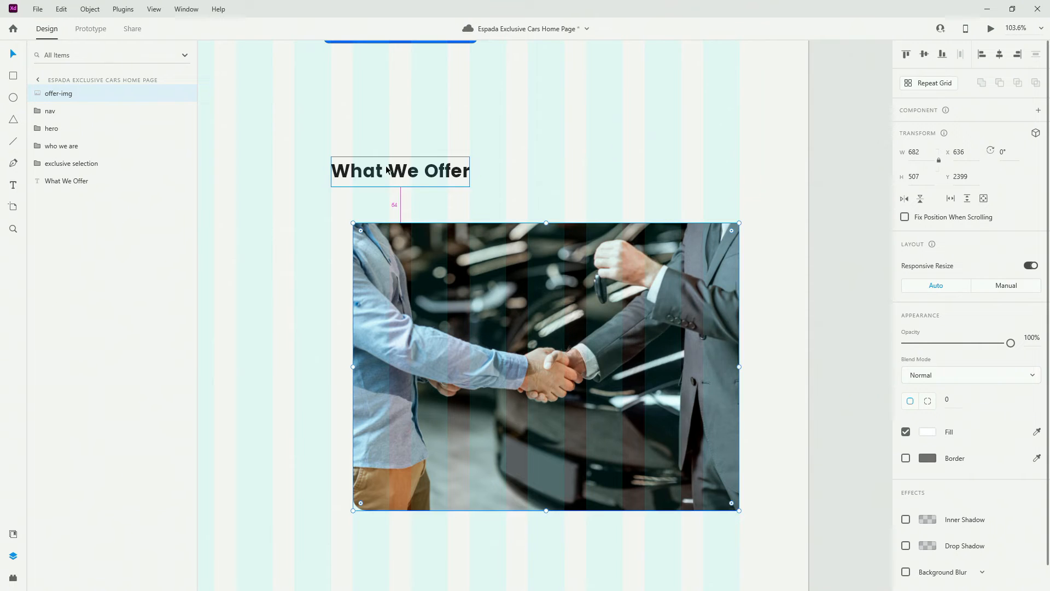
scroll(651, 285, down, 5)
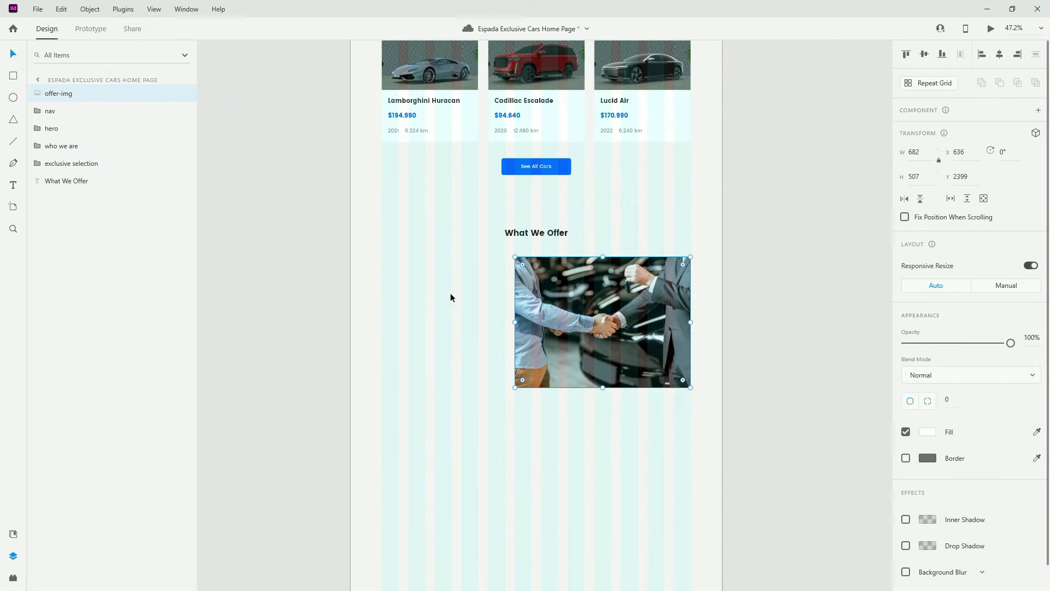
drag(58, 95, 77, 186)
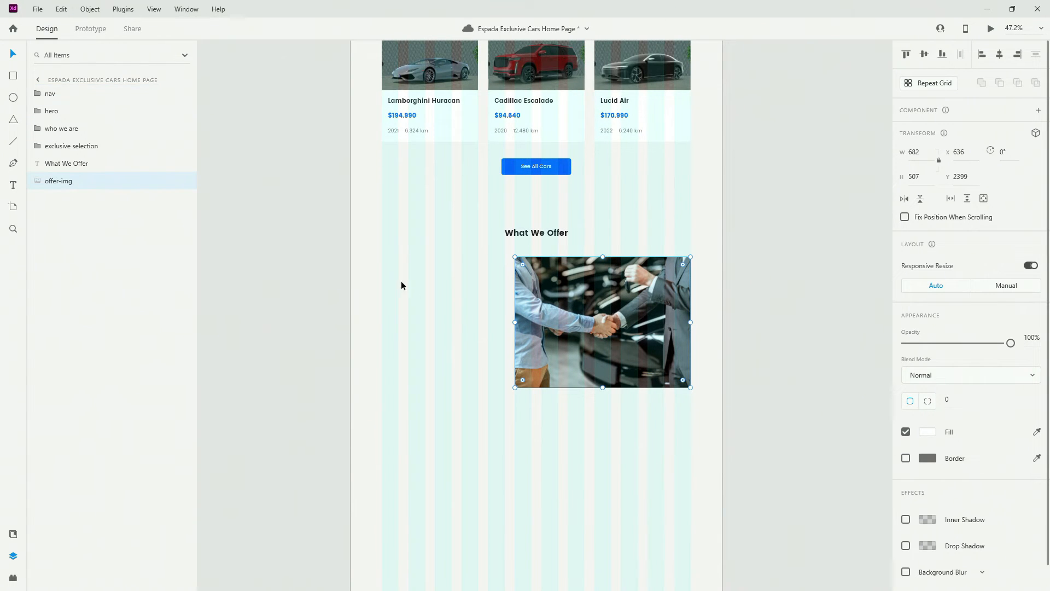
scroll(426, 288, up, 5)
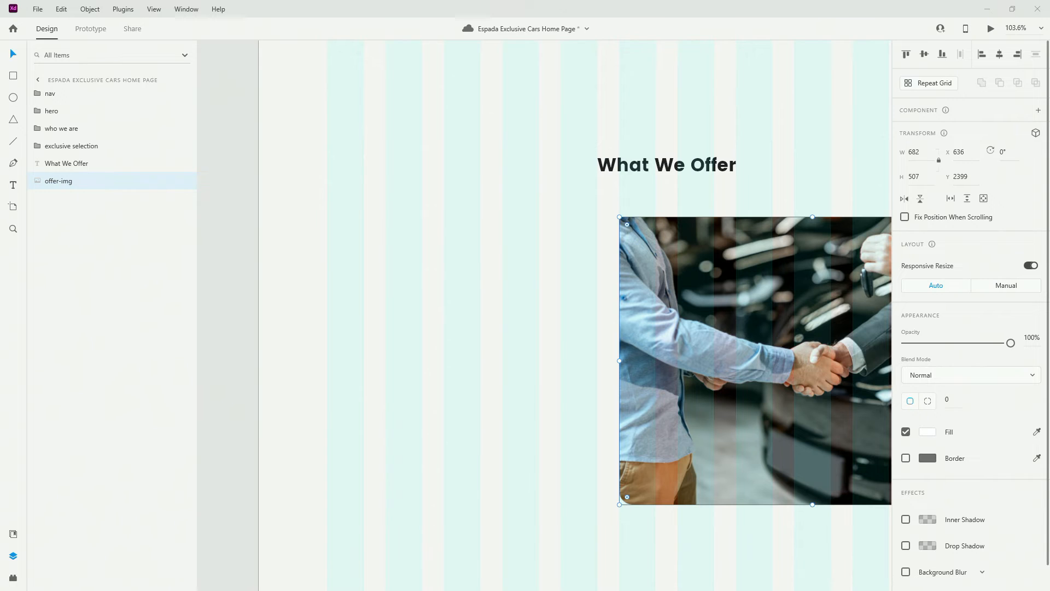
Add an 'Extended Warranty' text layer to the left of the handshake photo
click(369, 287)
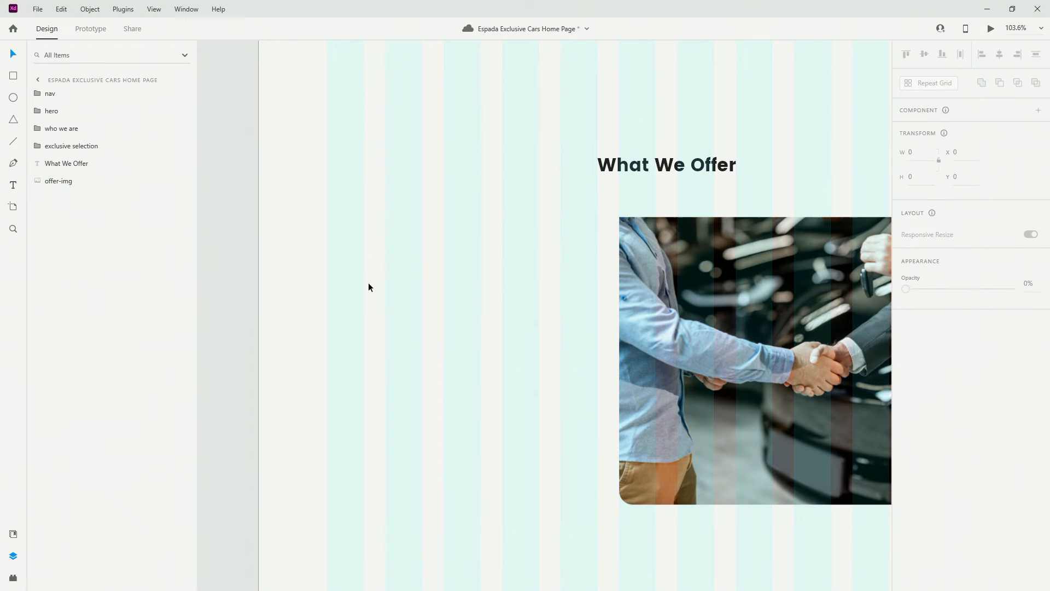
click(357, 270)
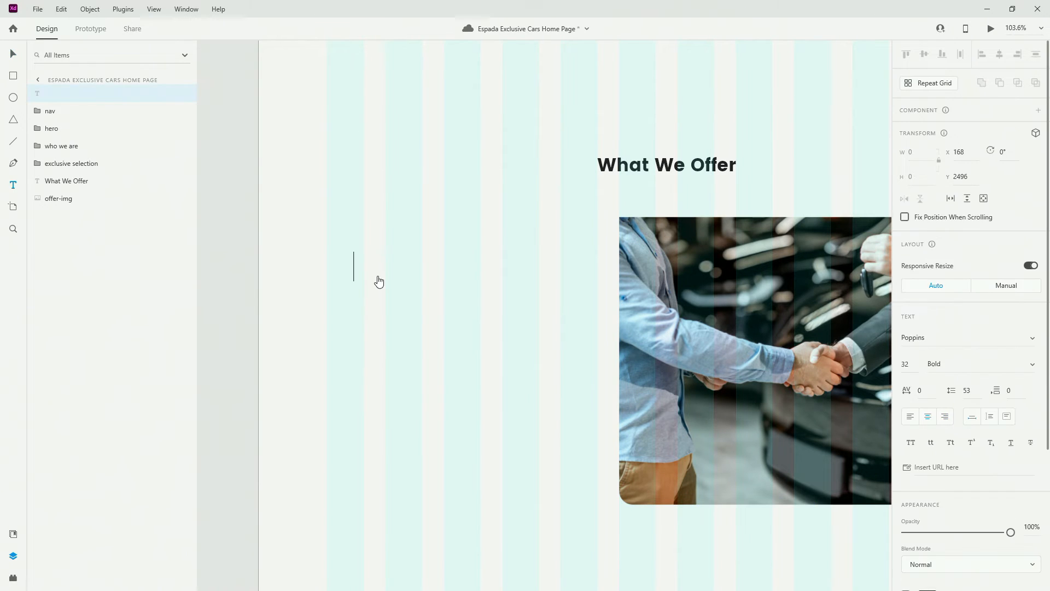
text(Extended Warrandy)
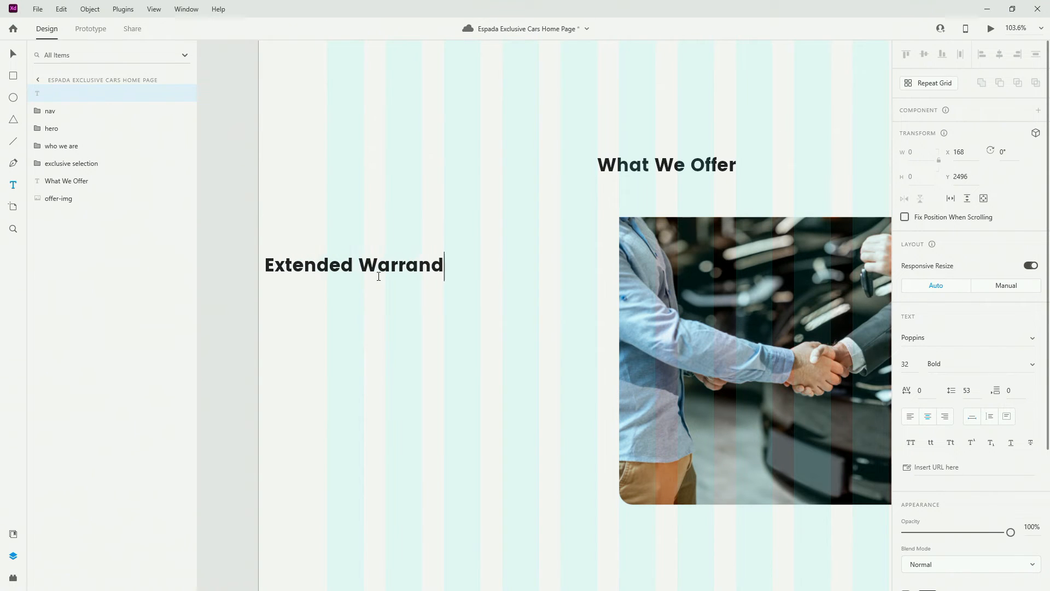
key(BackSpace)
key(BackSpace)
text(ty)
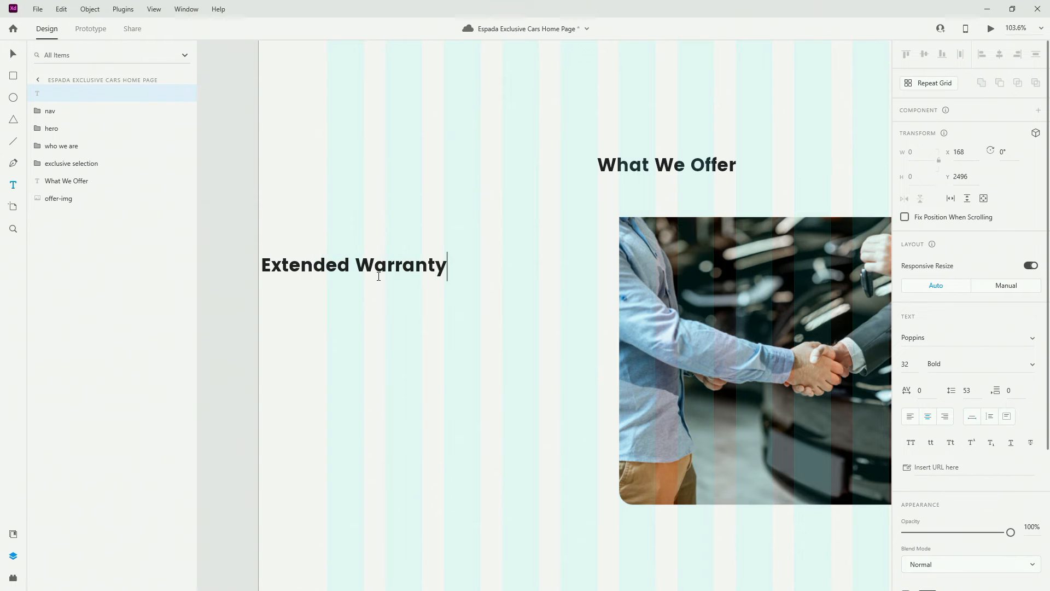
key(Escape)
Apply the H3 character style to the heading, reposition it, and place a warranty-icn below it
click(13, 533)
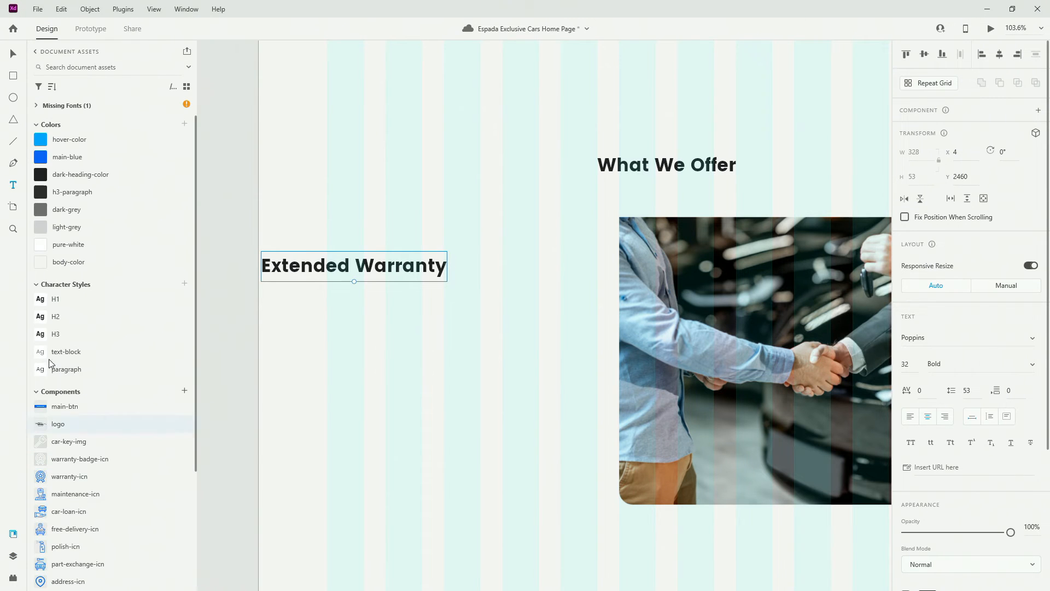
click(55, 334)
click(383, 272)
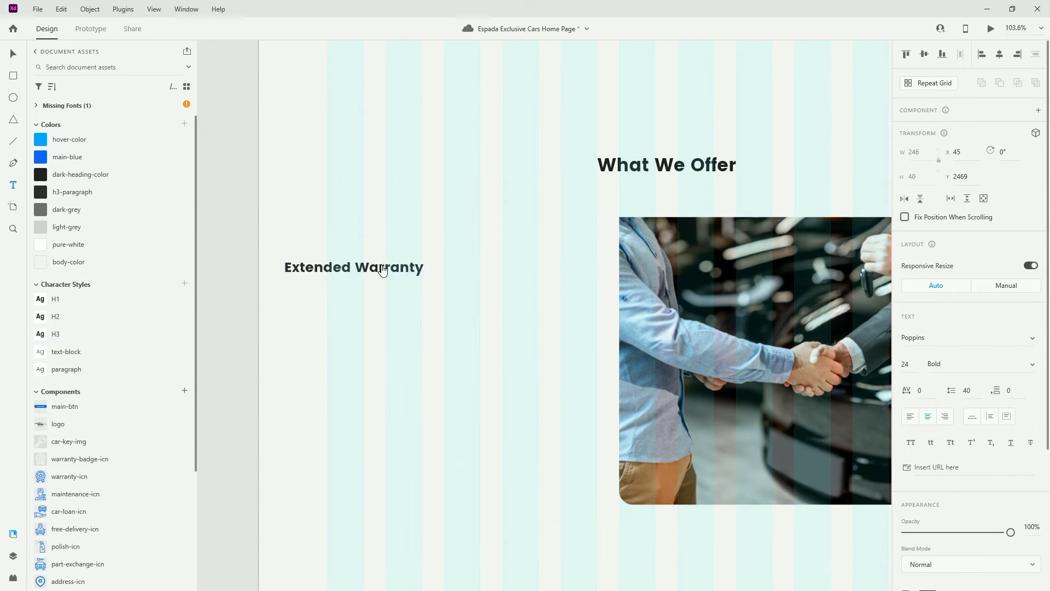
key(ctrl+a)
key(ctrl+c)
key(Escape)
drag(359, 269, 459, 282)
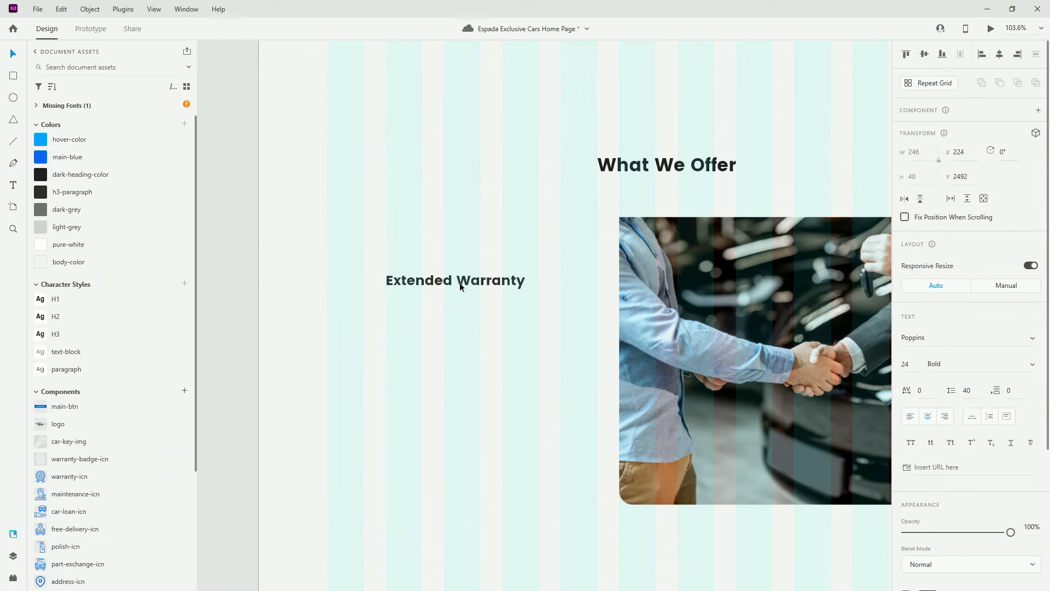
drag(60, 477, 361, 322)
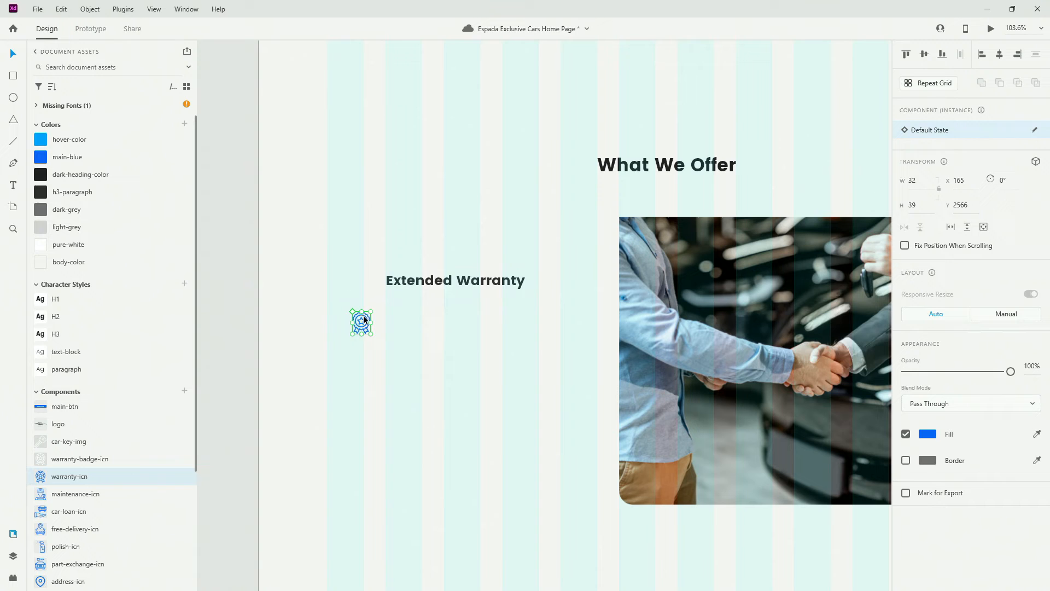
Align the warranty icon and heading to the middle, group them, and move the group below offer-img
shift+click(429, 283)
click(924, 53)
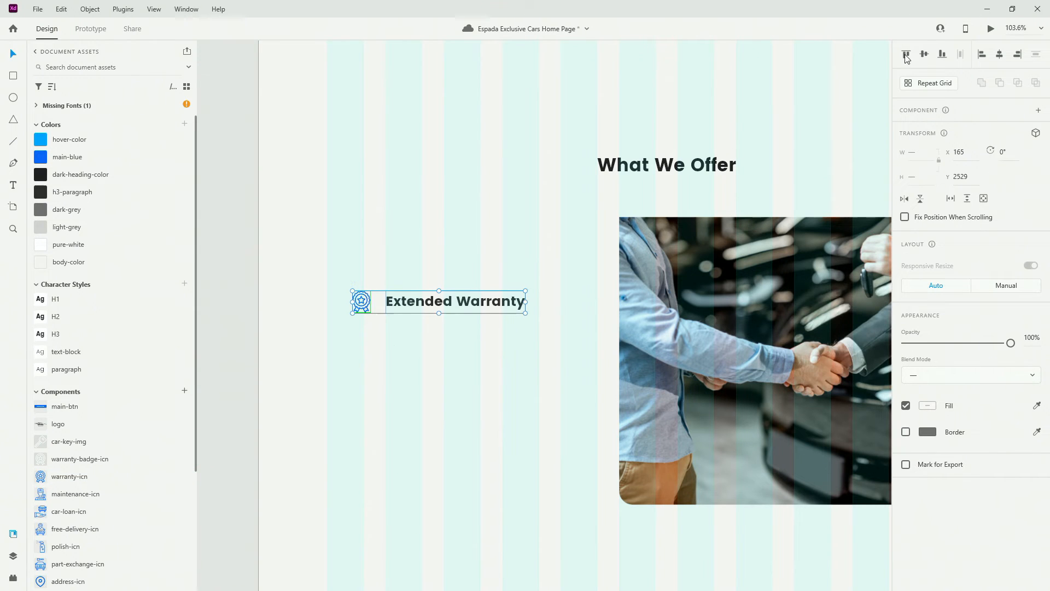
key(ctrl+g)
click(13, 554)
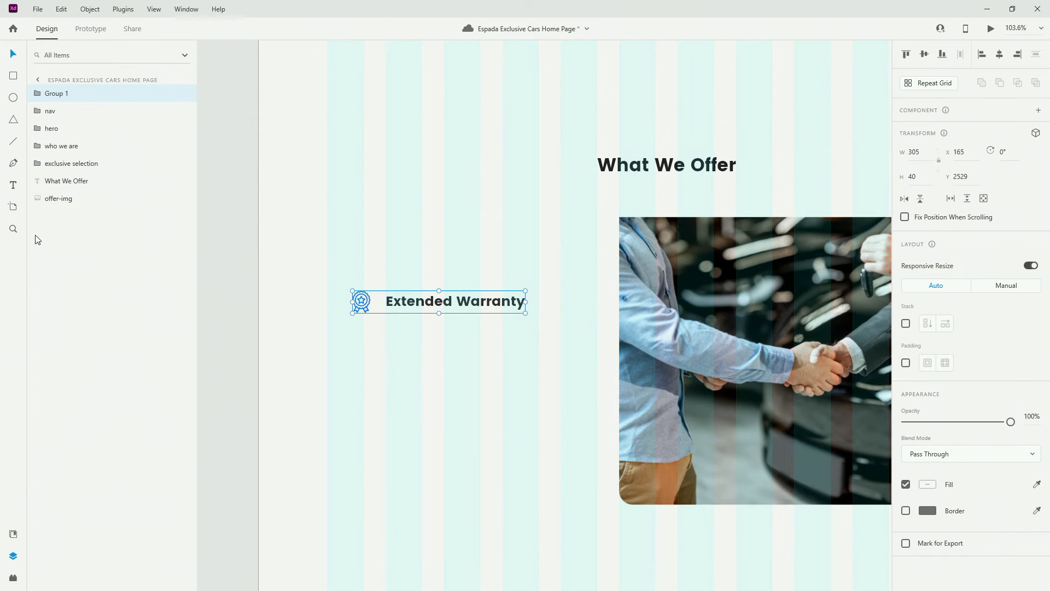
drag(63, 94, 70, 198)
Rename the icon-and-heading group to 'warranty'
double_click(69, 198)
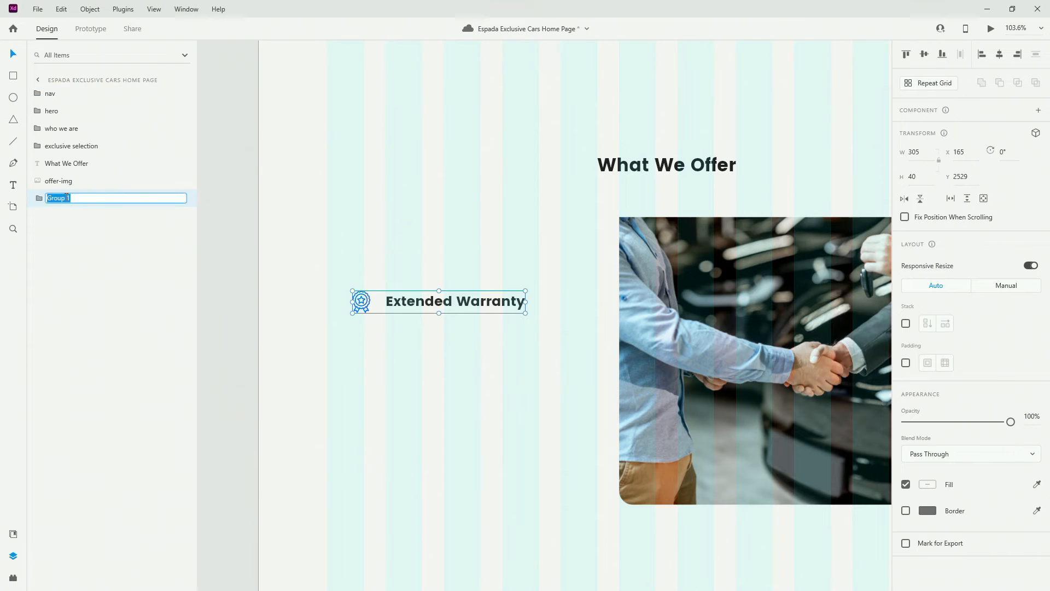
text(title)
key(Return)
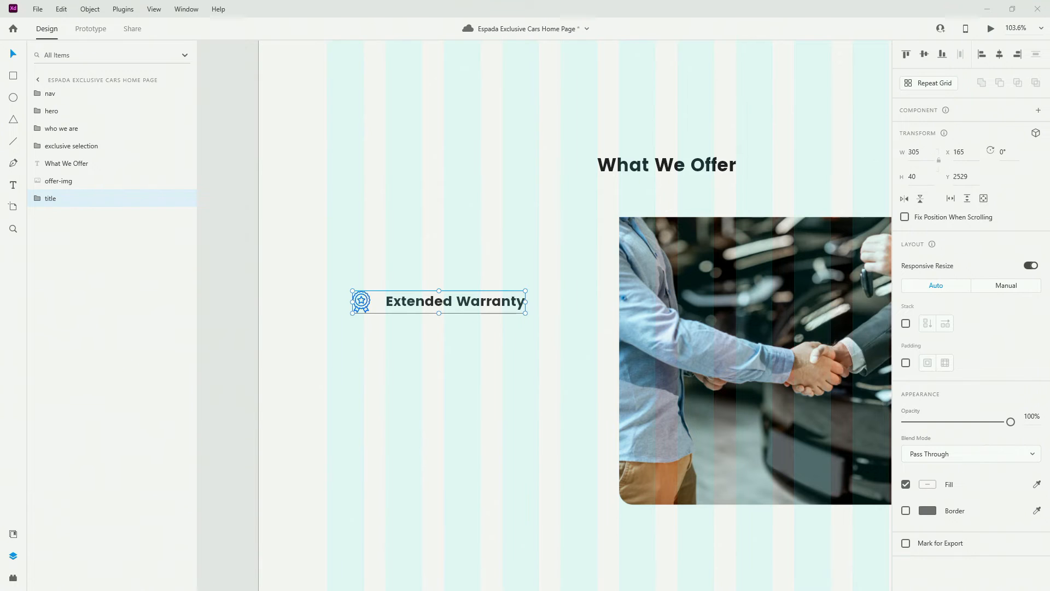
double_click(52, 199)
text(warranty)
key(Return)
Make the warranty group a stack with 24 spacing and move it up and left
click(904, 324)
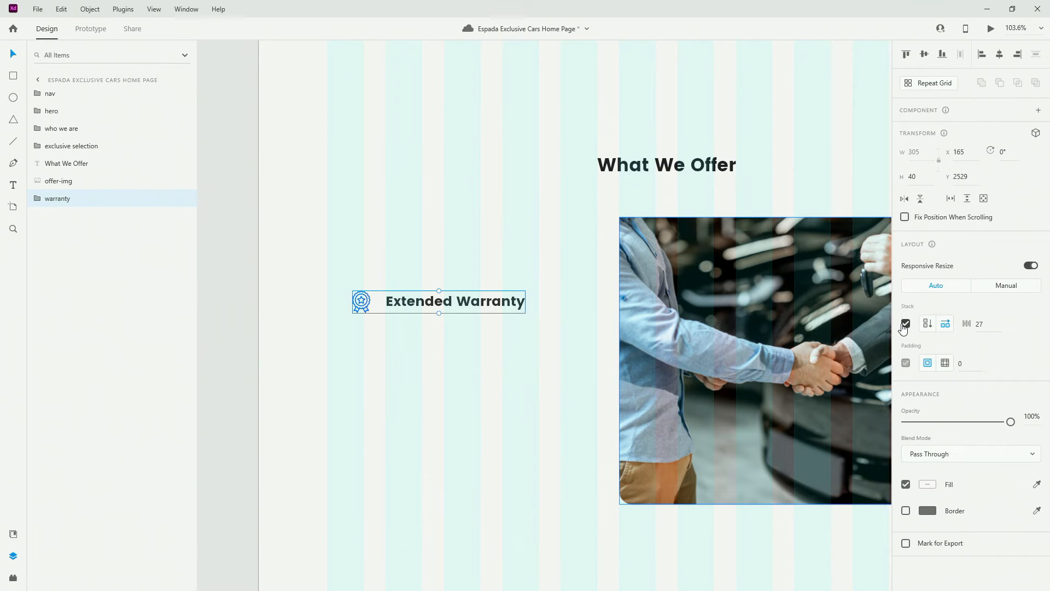
click(978, 325)
key(Return)
click(383, 350)
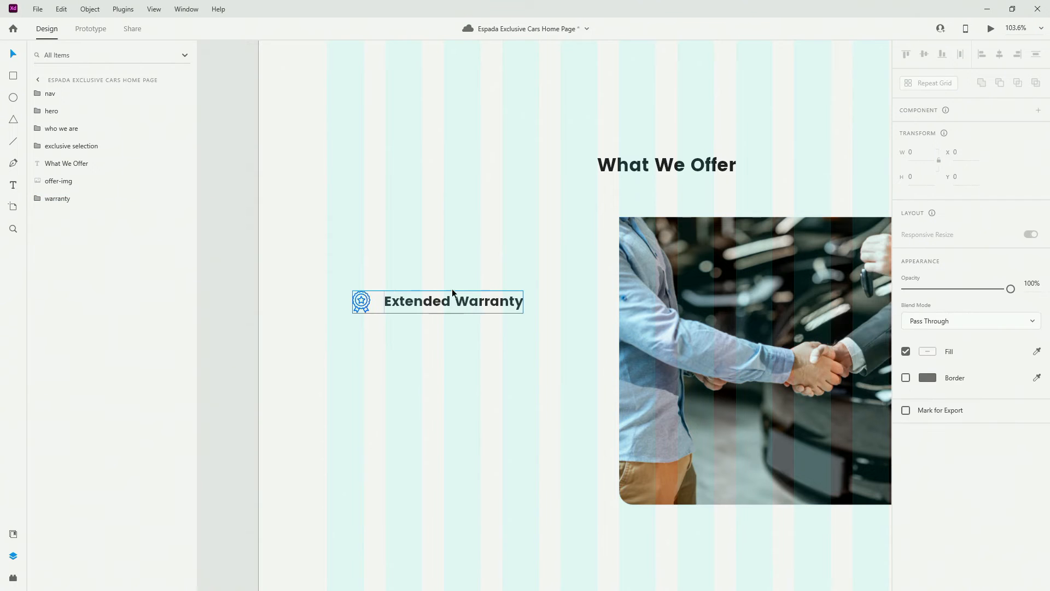
drag(452, 290, 426, 269)
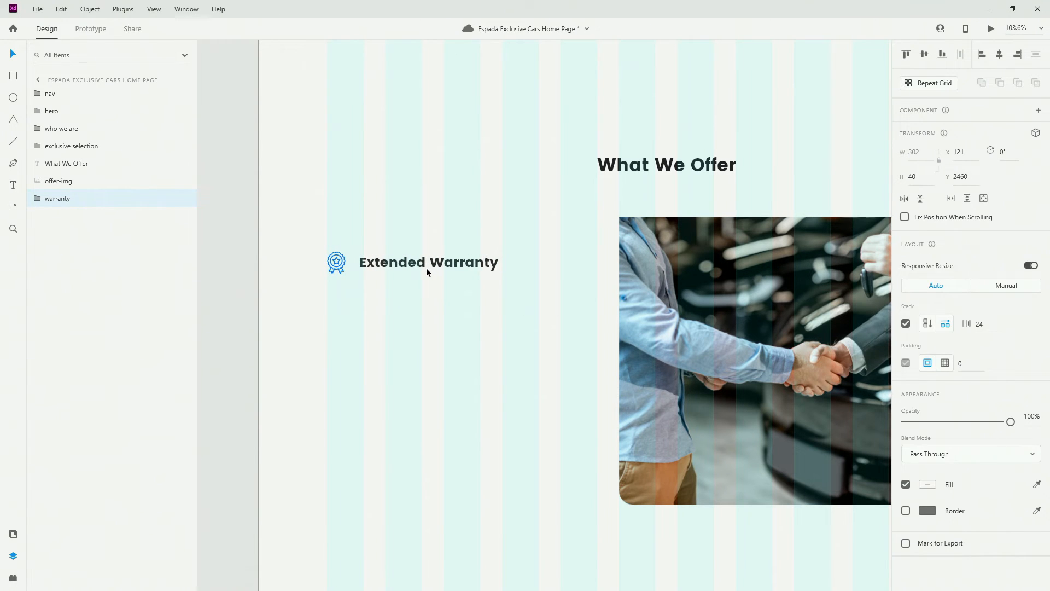
double_click(427, 269)
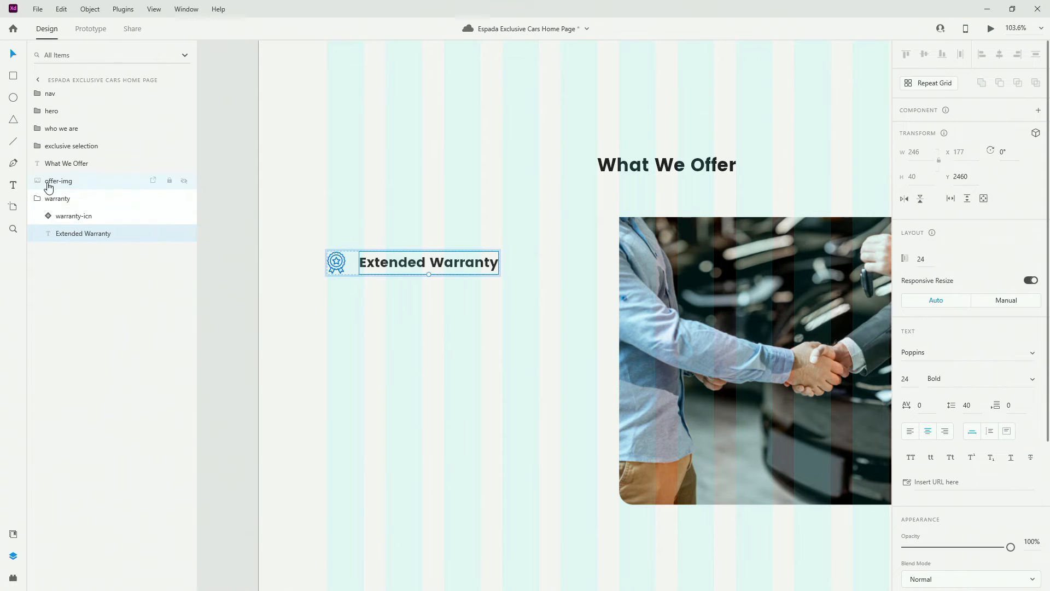
click(51, 199)
Paste a copy of the heading below it, left-aligned, in the text-block character style
key(ctrl+v)
drag(463, 268, 429, 306)
drag(51, 97, 73, 235)
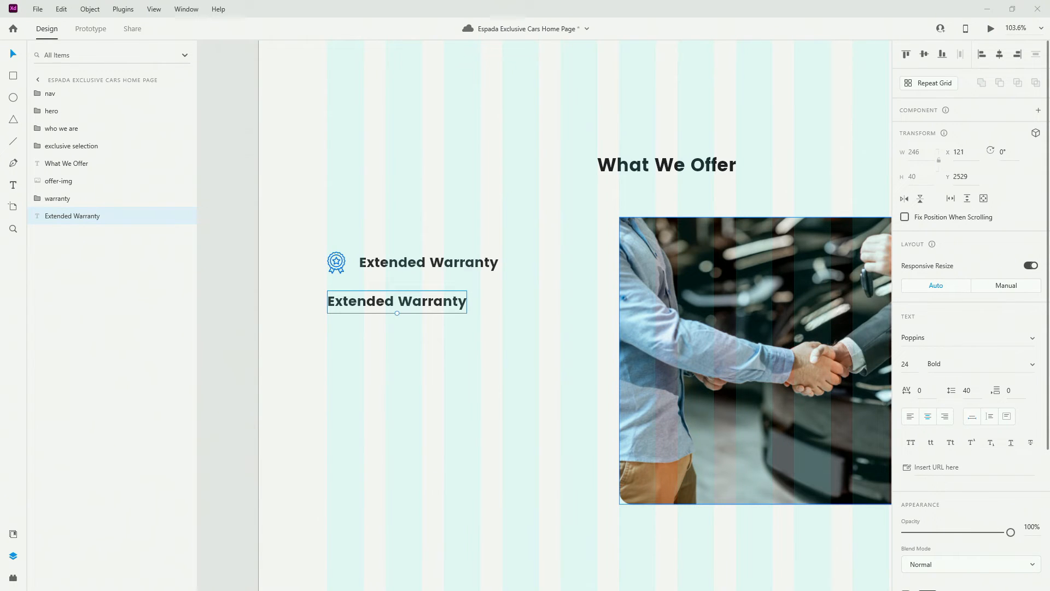
click(14, 534)
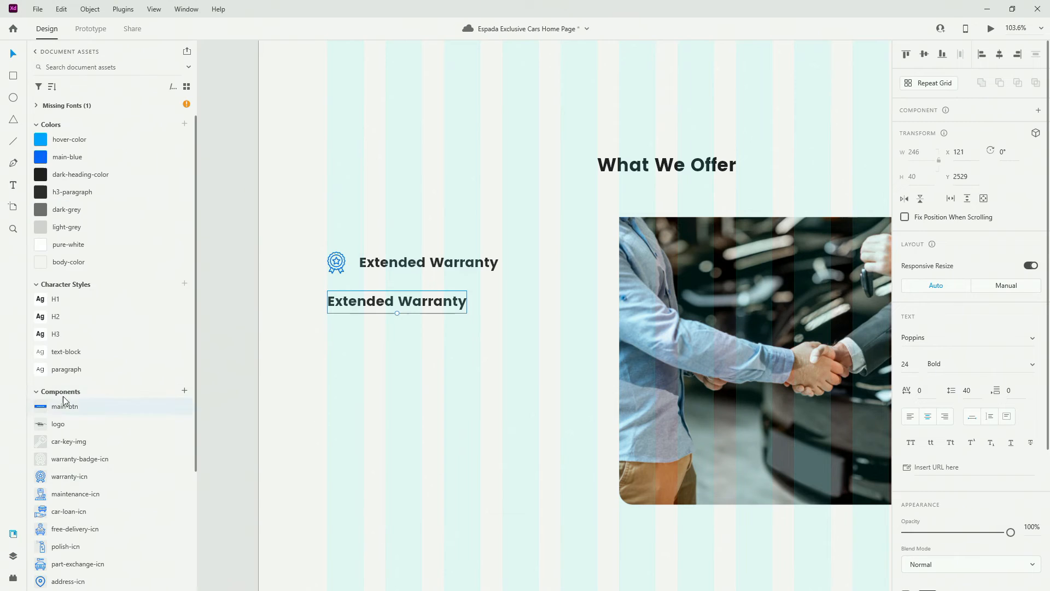
click(75, 352)
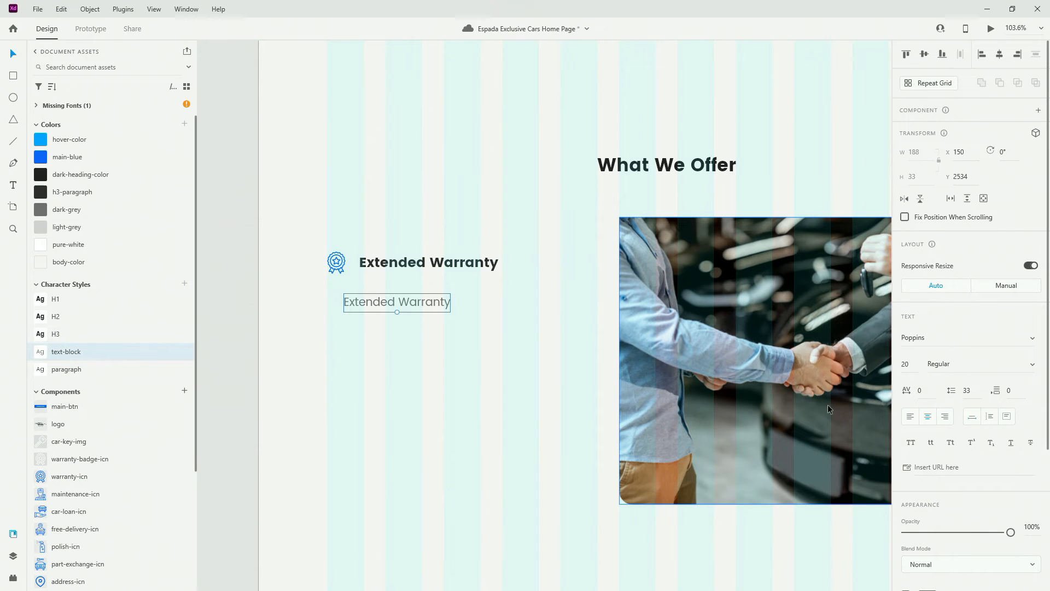
click(910, 417)
drag(411, 303, 396, 305)
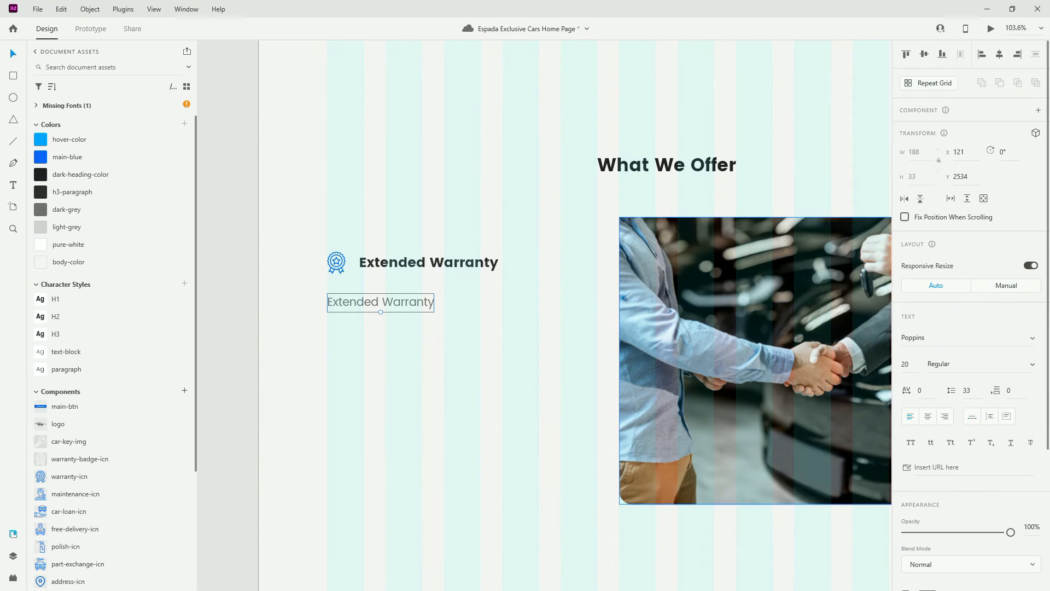
Replace the copy with the two-year warranty coverage sentence, placed 24 px below the heading
click(15, 556)
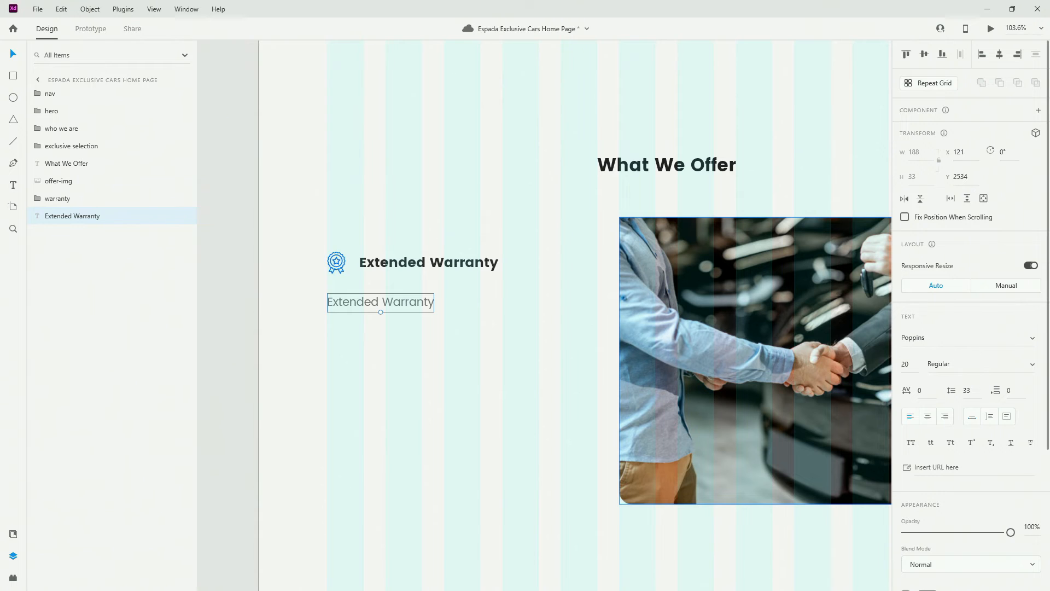
double_click(421, 303)
key(ctrl+a)
text(We make sure you are covered for at least two years depending of the car.)
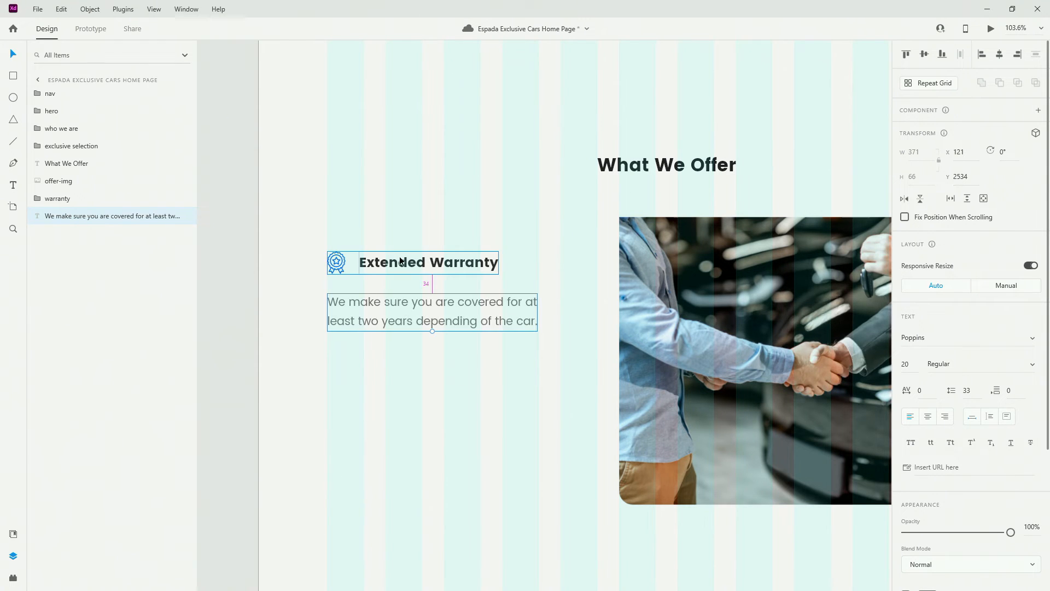
key(shift+Up)
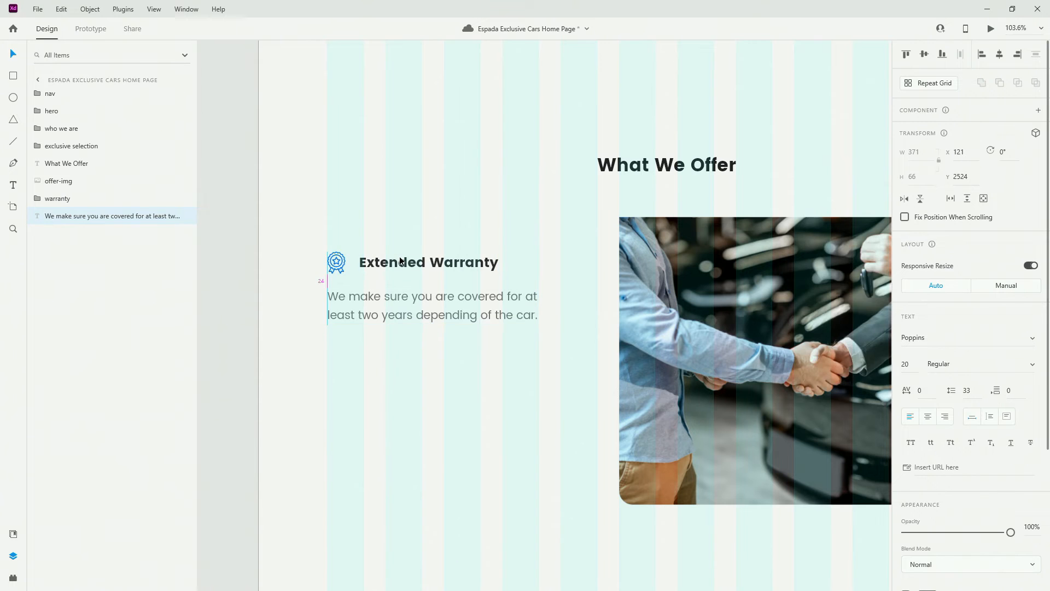
Group the warranty heading with its description as a vertical stack
click(99, 201)
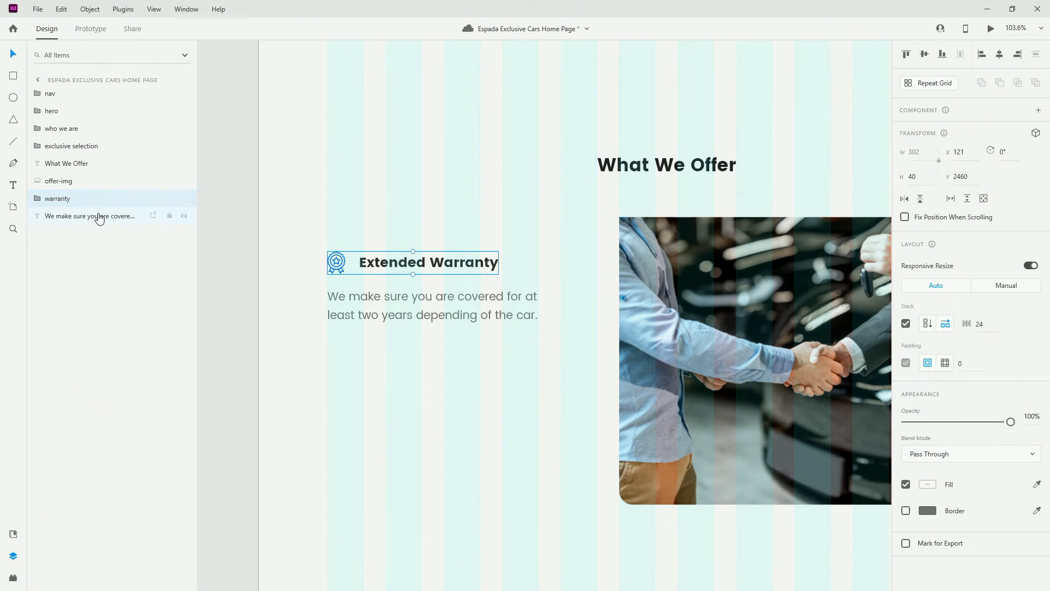
shift+click(99, 217)
key(ctrl+g)
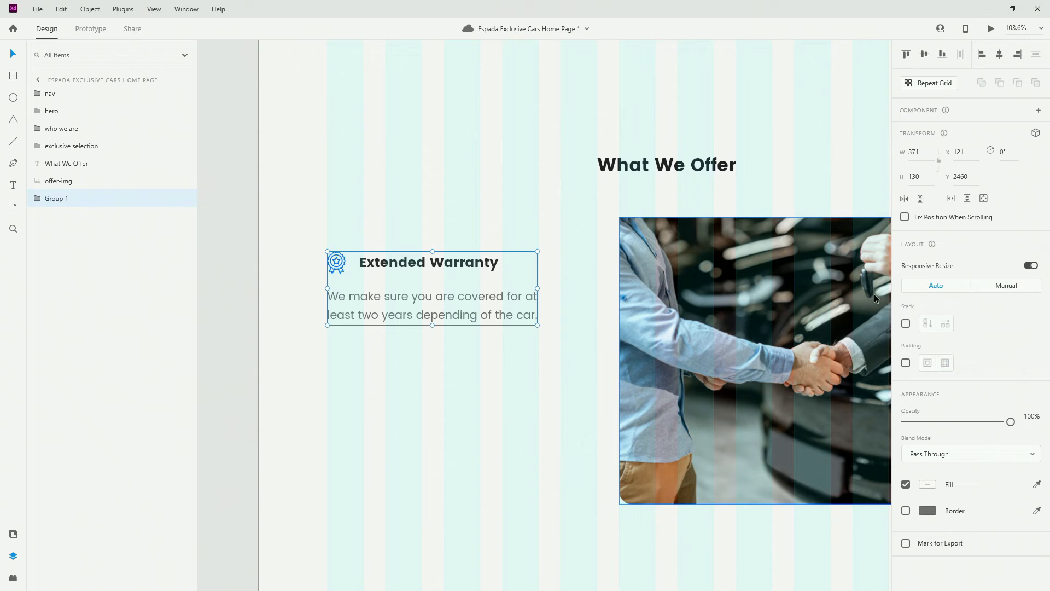
click(905, 324)
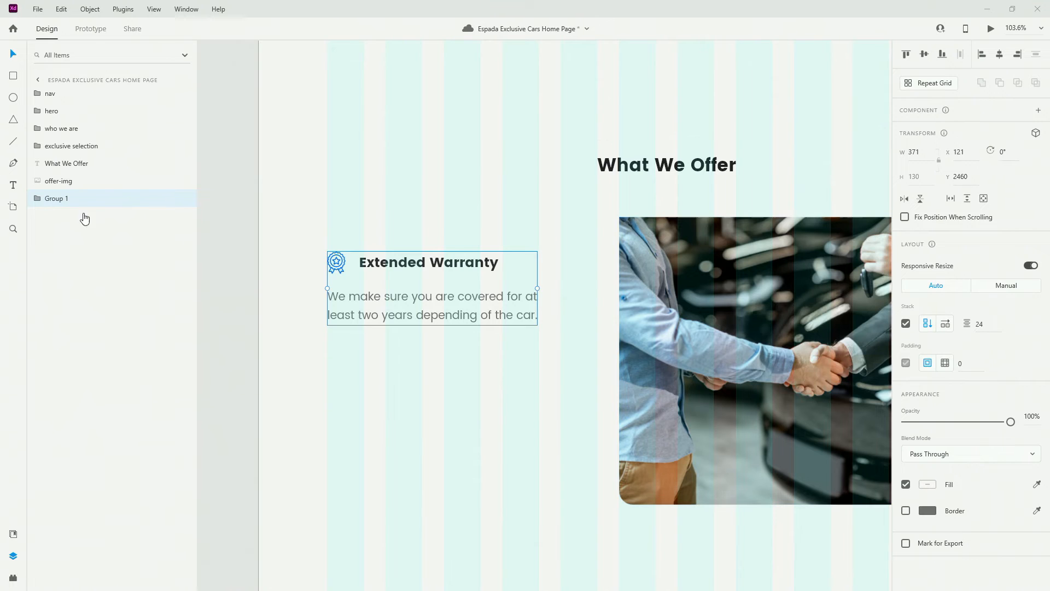
Rename the new group 'warranty', nudge it up slightly, and wrap it in an outer group
click(69, 202)
double_click(59, 201)
text(warranty)
key(Return)
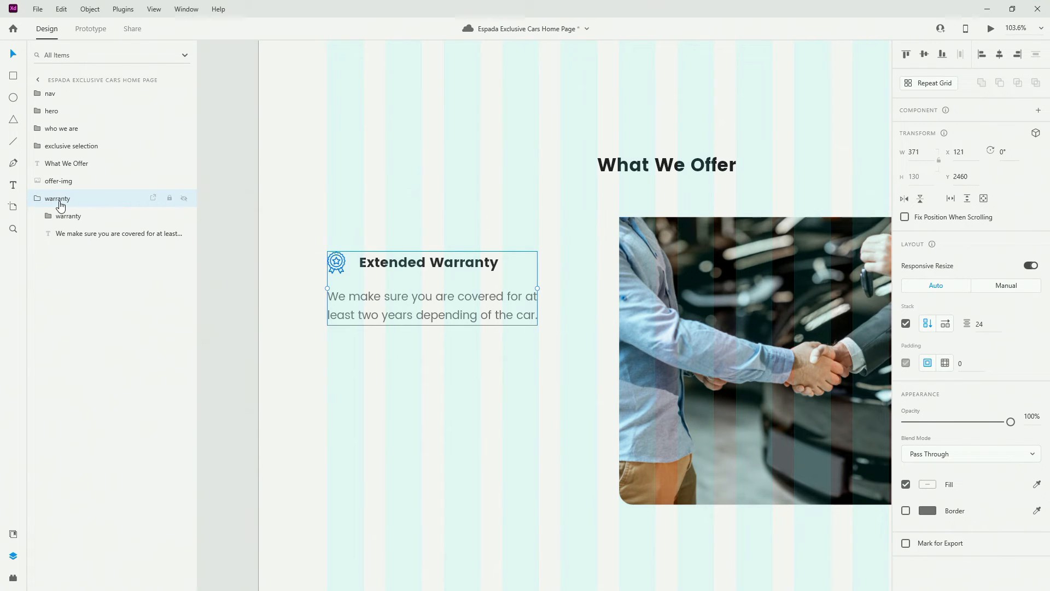
click(39, 201)
scroll(366, 271, down, 5)
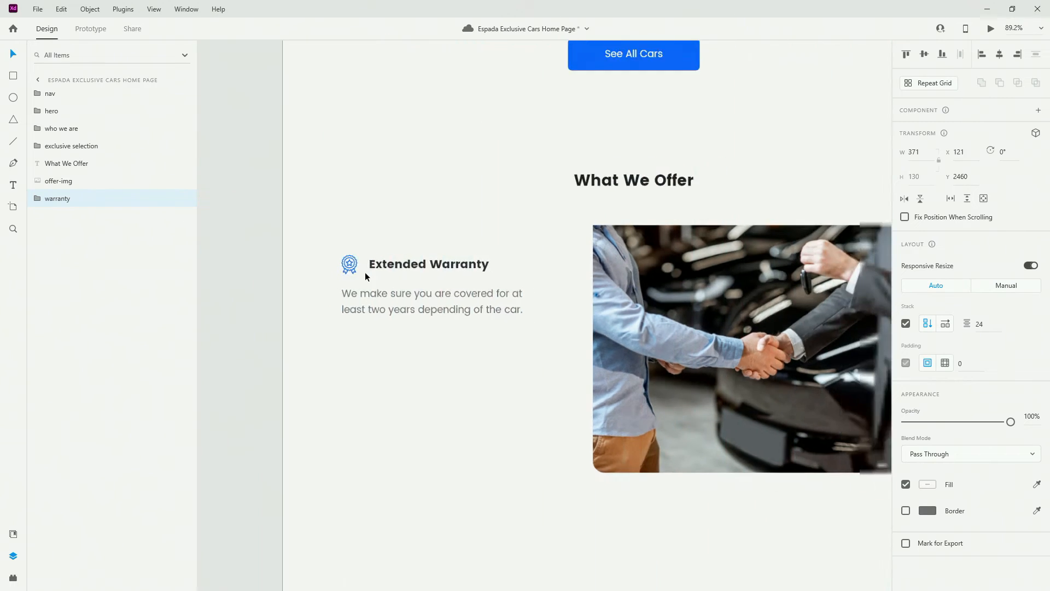
drag(423, 274, 413, 260)
key(ctrl+g)
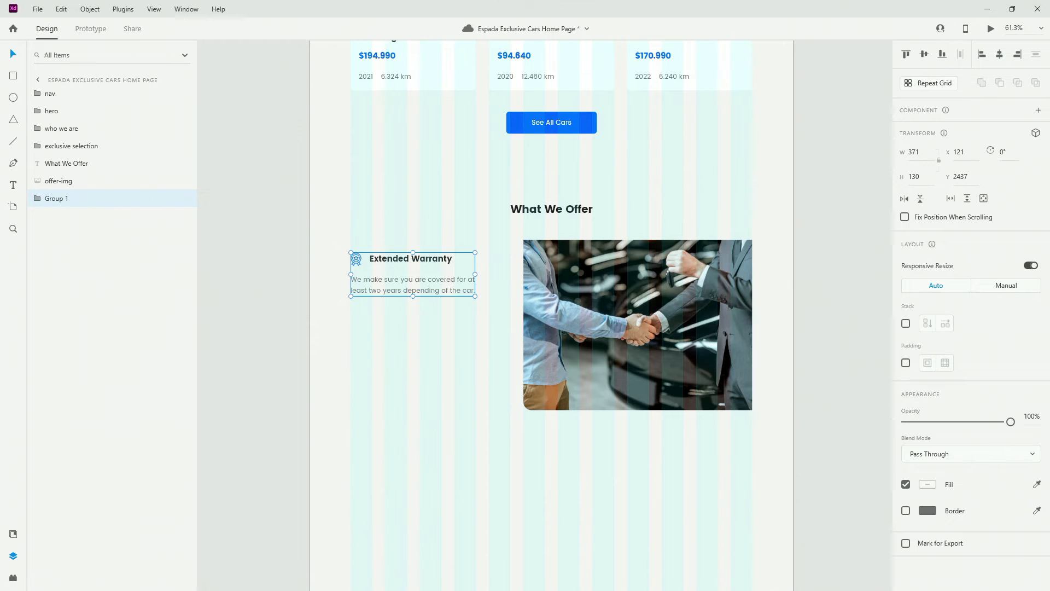
Rename the outer group 'offer-info' and make it a vertical stack
double_click(57, 199)
text(offer-info)
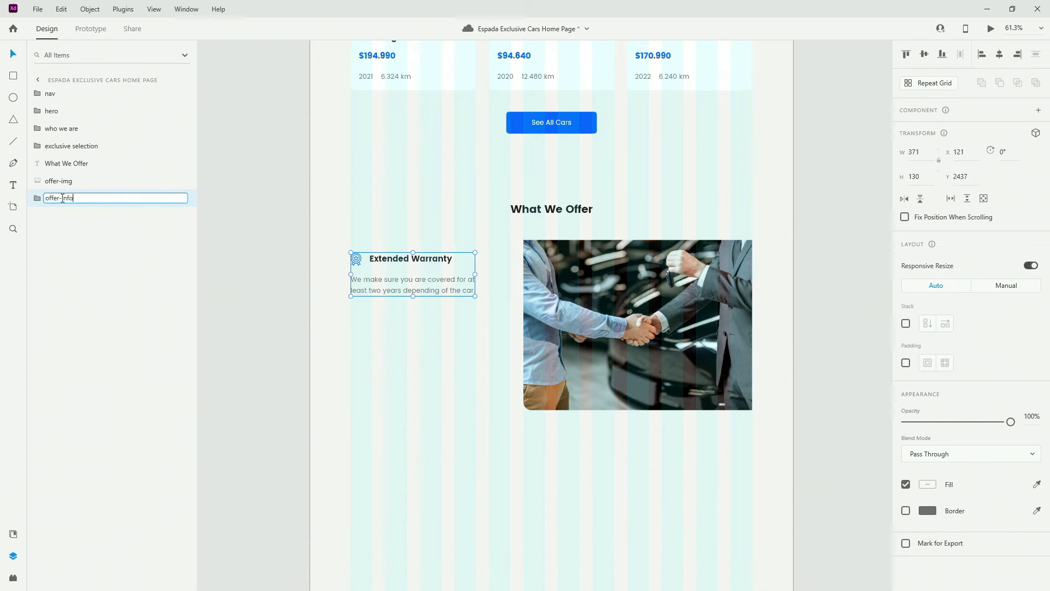
key(Return)
click(906, 324)
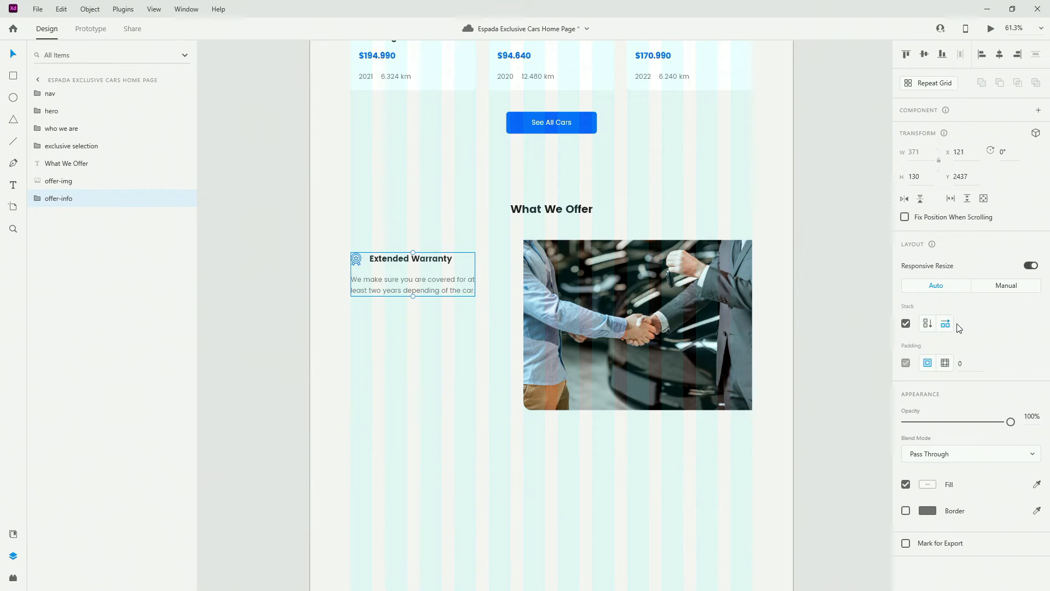
click(927, 324)
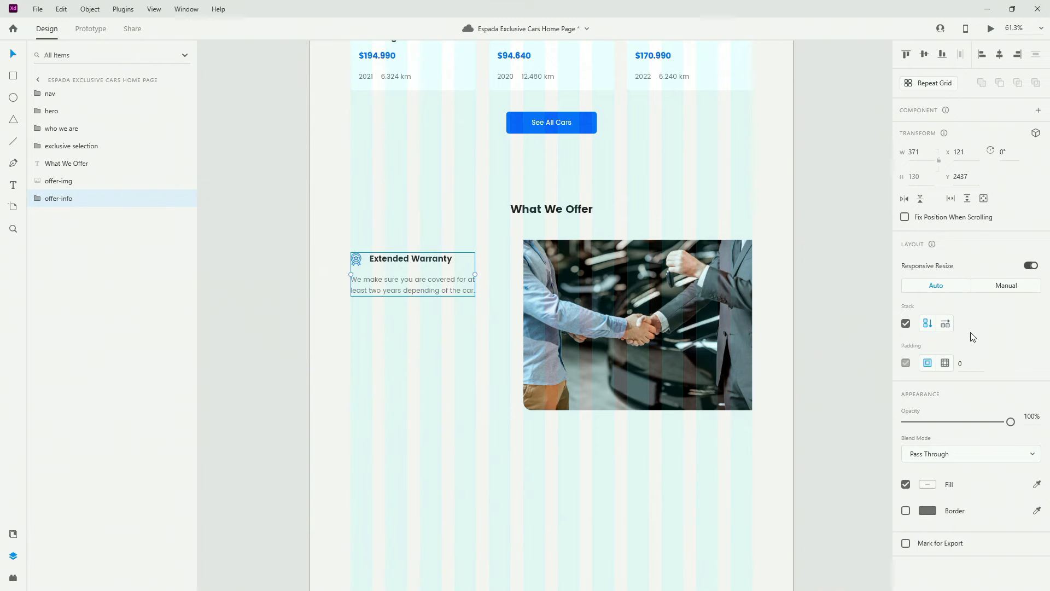
Duplicate the warranty block inside offer-info
click(38, 198)
click(65, 215)
key(ctrl+d)
key(ctrl+d)
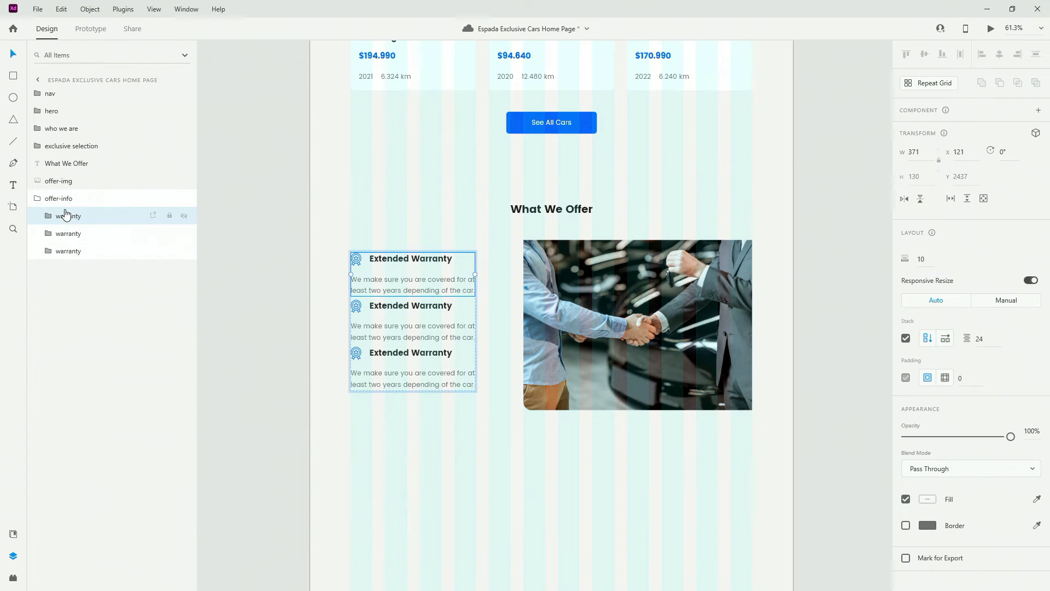
Set the offer-info stack spacing between the warranty blocks to 40
click(136, 206)
click(988, 324)
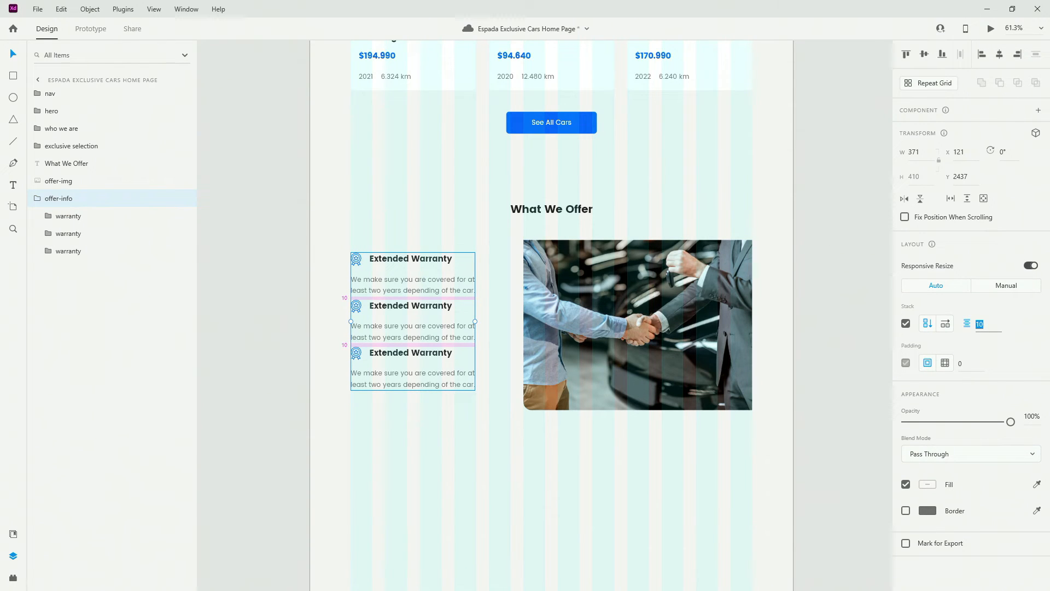
key(alt+Tab)
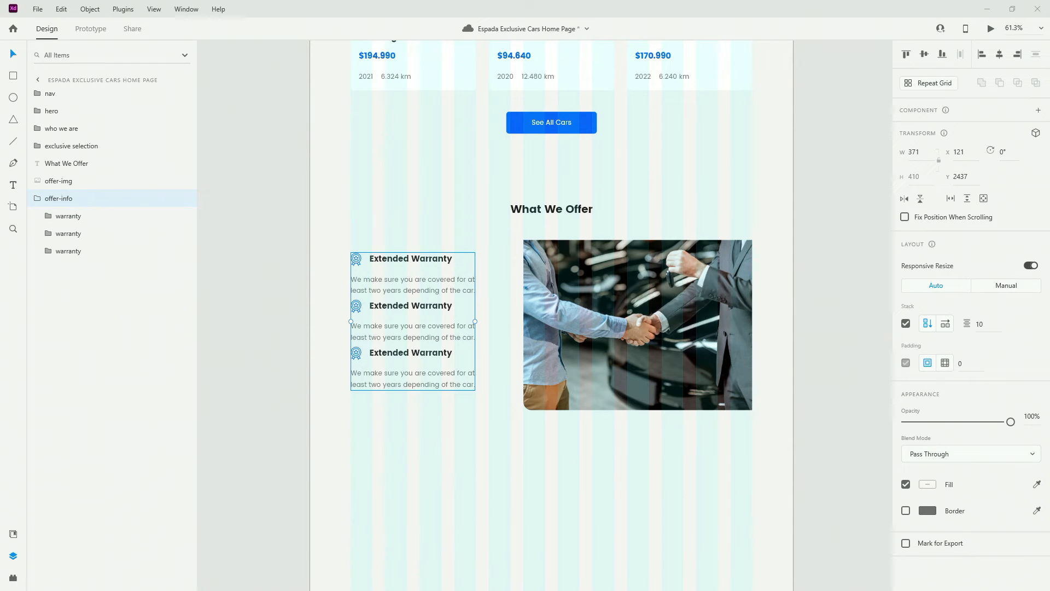
click(985, 323)
text(40)
key(Return)
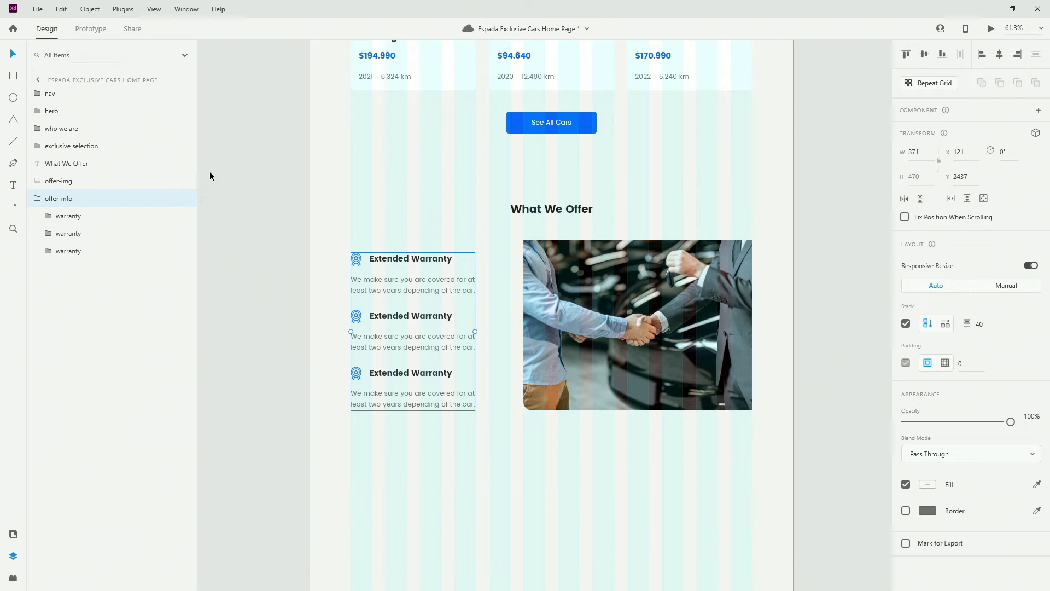
scroll(541, 339, up, 4)
Centre the benefit list vertically beside the offer photo
scroll(470, 322, down, 2)
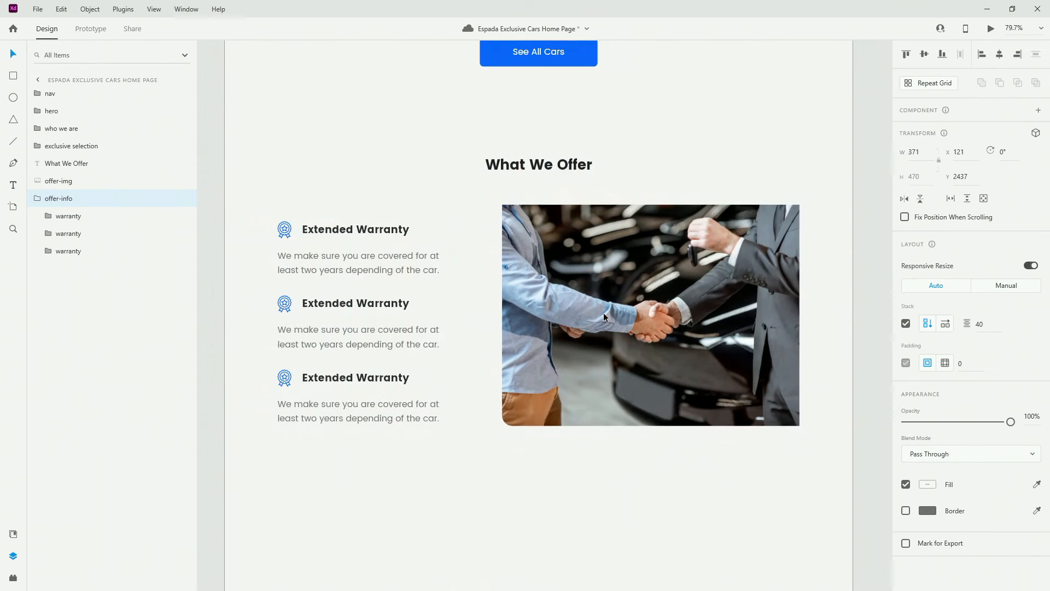
shift+click(604, 316)
click(926, 55)
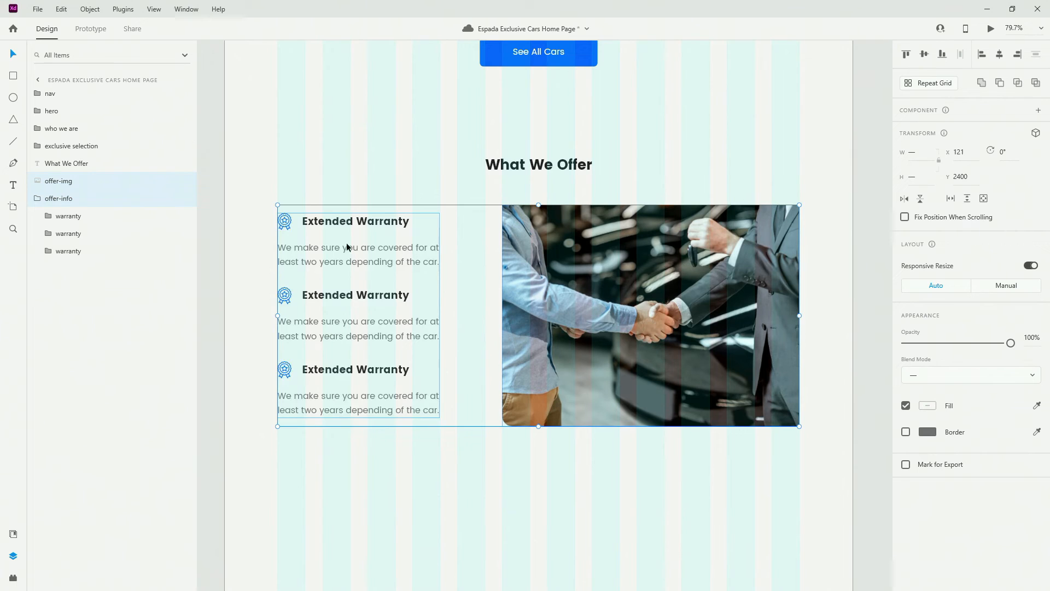
Rename the middle block's outer and inner groups to 'maintenance'
click(107, 235)
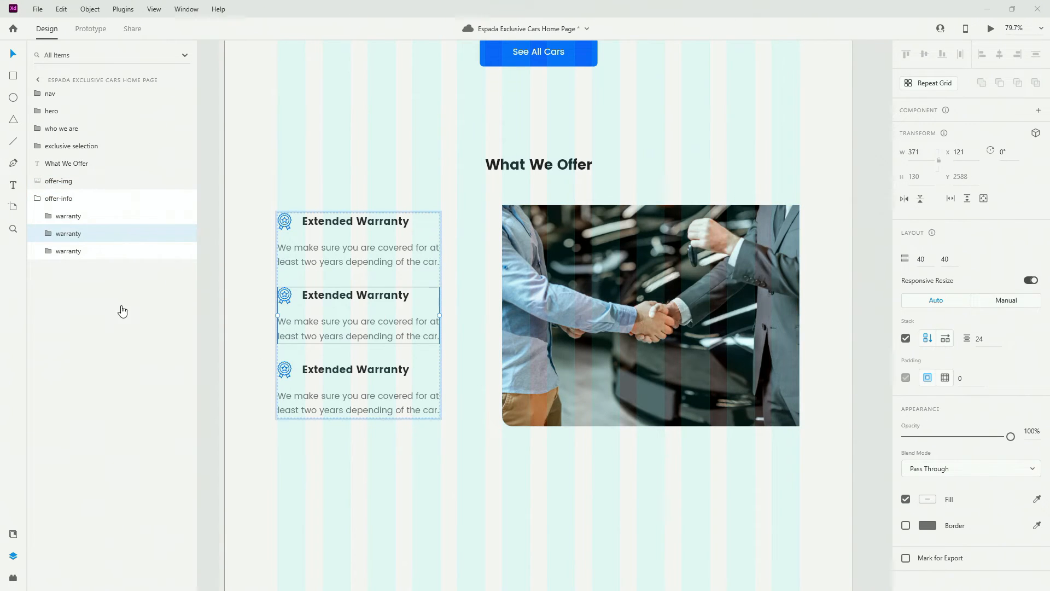
double_click(74, 234)
text(maintenance)
key(Return)
click(39, 234)
double_click(85, 251)
text(maintenance)
key(Return)
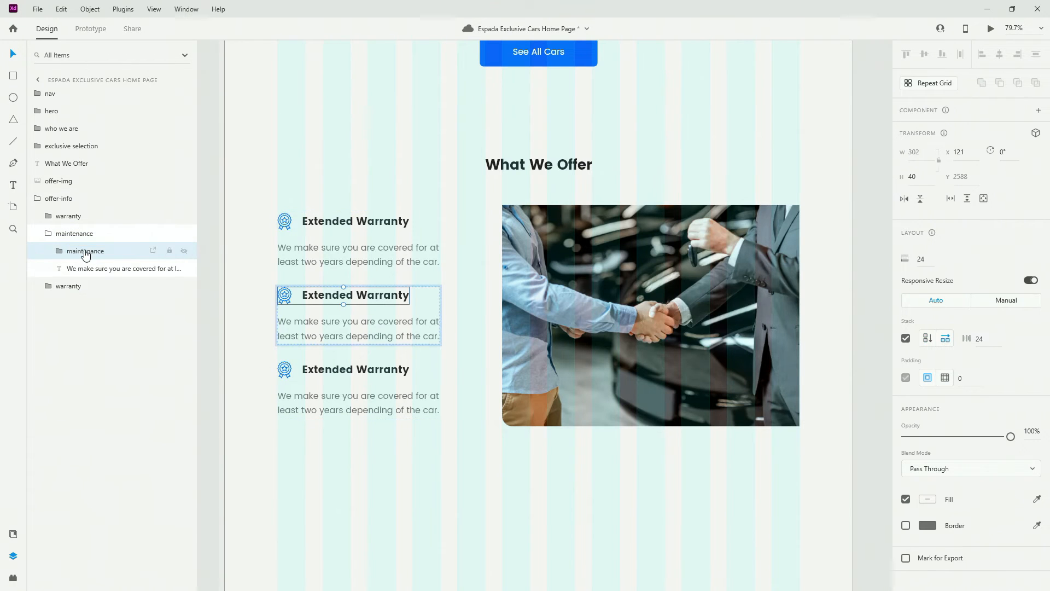
Rename the third block's inner and outer groups to 'loans'
click(48, 286)
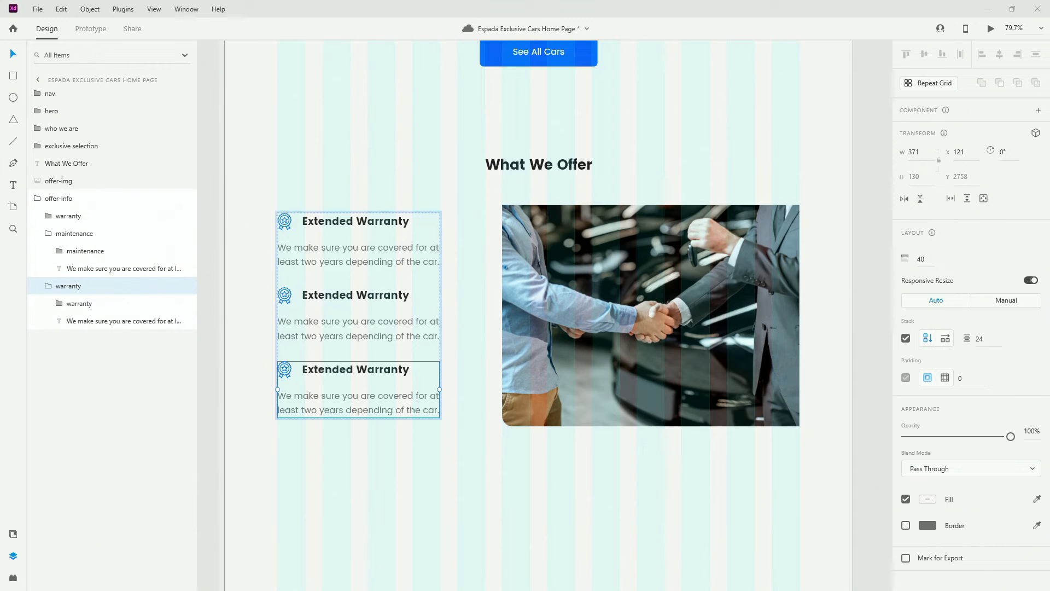
double_click(82, 303)
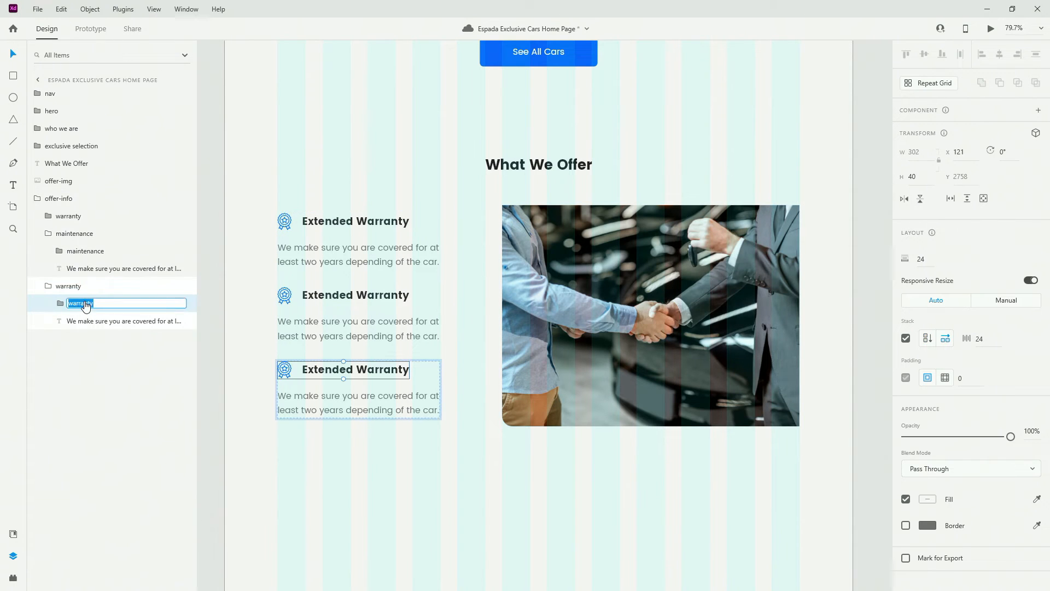
text(loans)
click(66, 285)
double_click(71, 286)
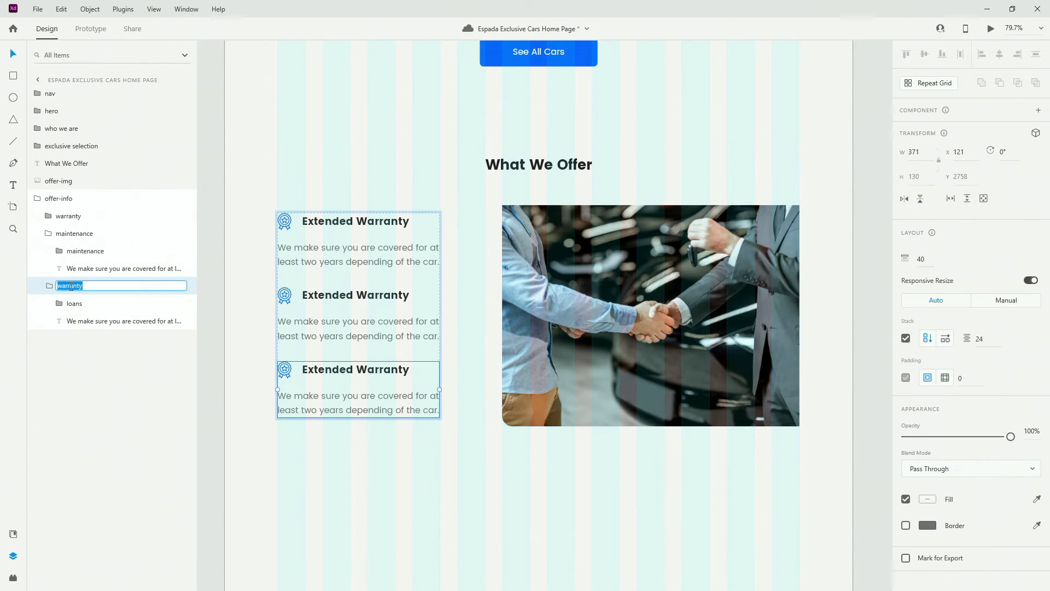
text(loans)
key(Return)
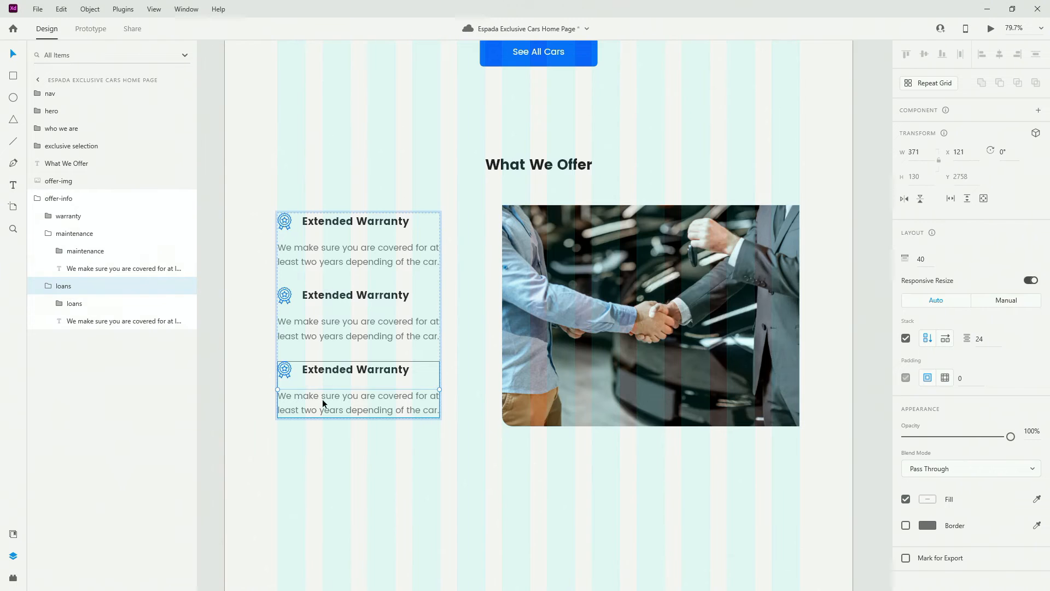
Retitle the third heading 'Loans', left-aligned at the column's left edge
double_click(340, 368)
key(Return)
text(Loans)
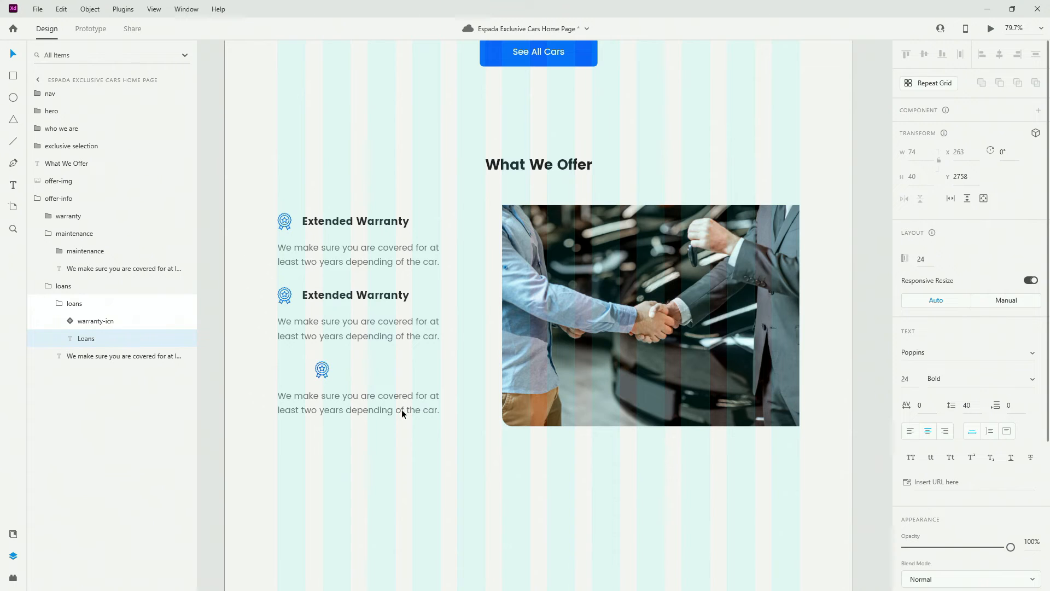
key(Escape)
click(910, 433)
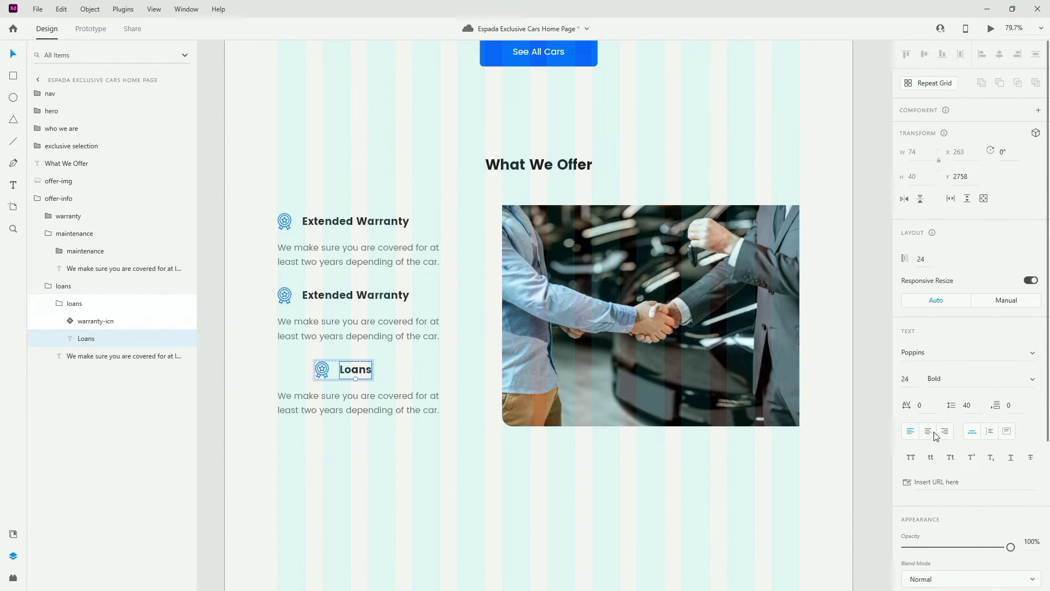
key(Escape)
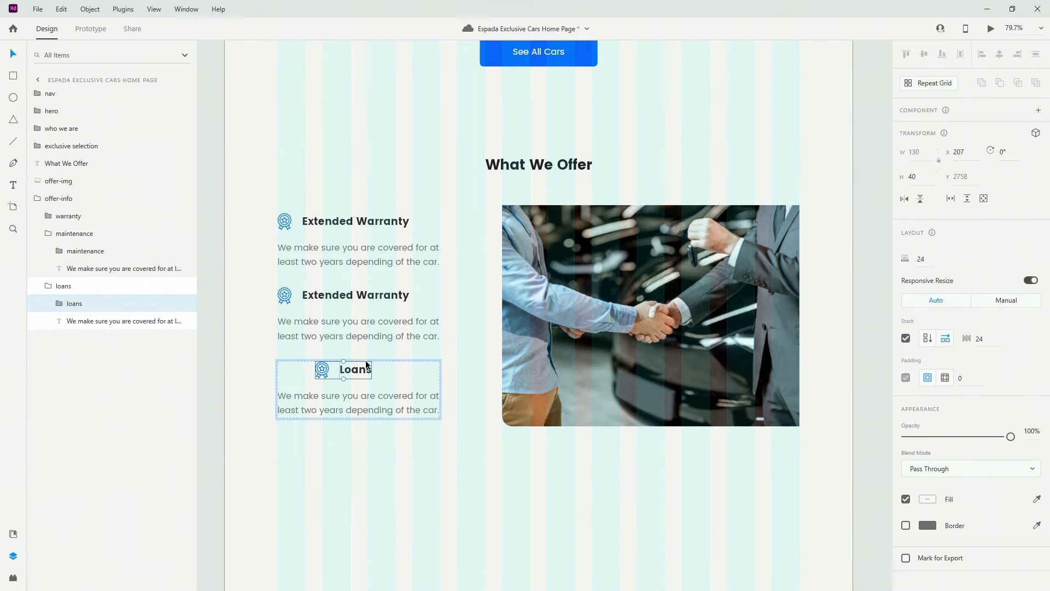
drag(362, 365, 325, 366)
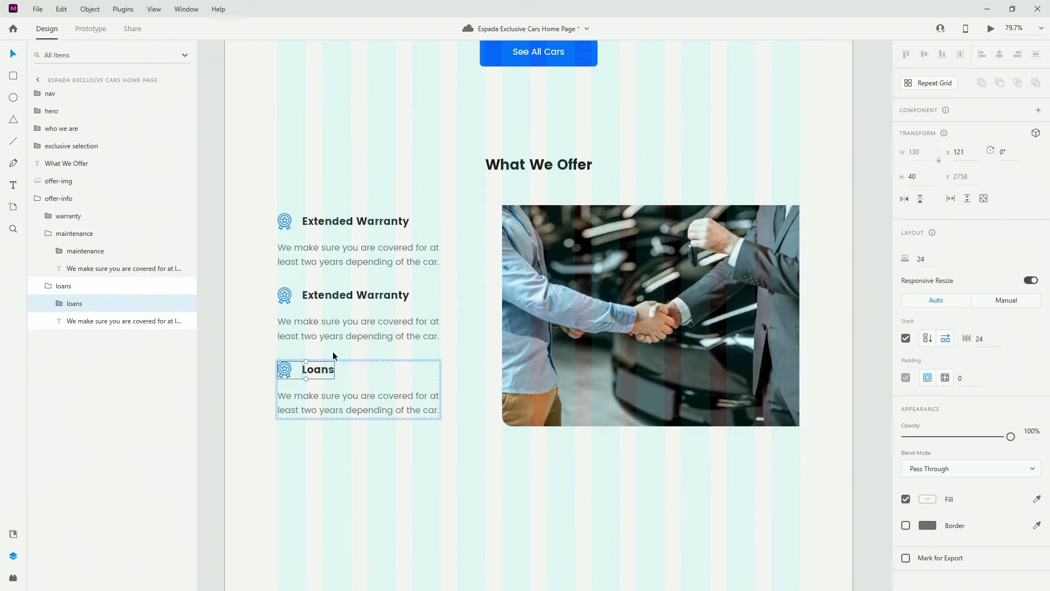
Retitle the second heading 'Maintenance'
double_click(331, 300)
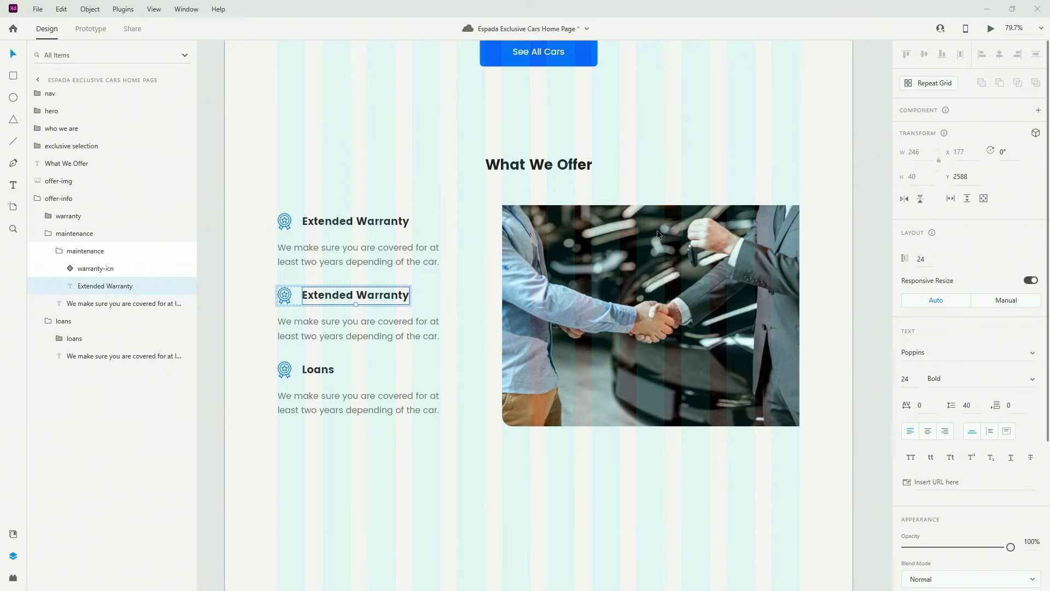
double_click(392, 298)
text(Maintenance)
key(Escape)
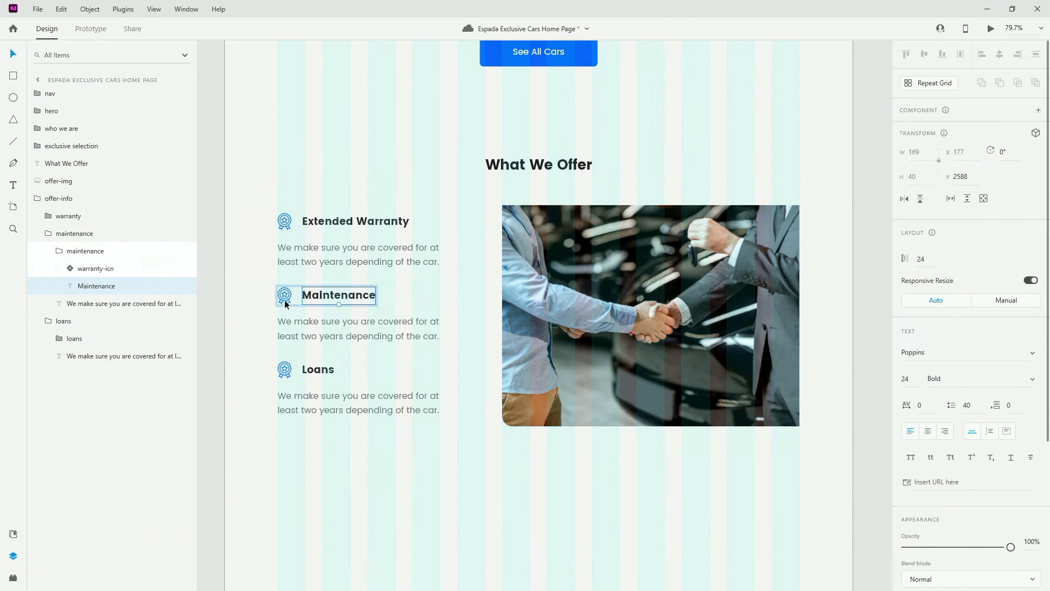
scroll(282, 289, up, 5)
Replace the Maintenance badge with the mechanic maintenance icon from Assets
click(289, 330)
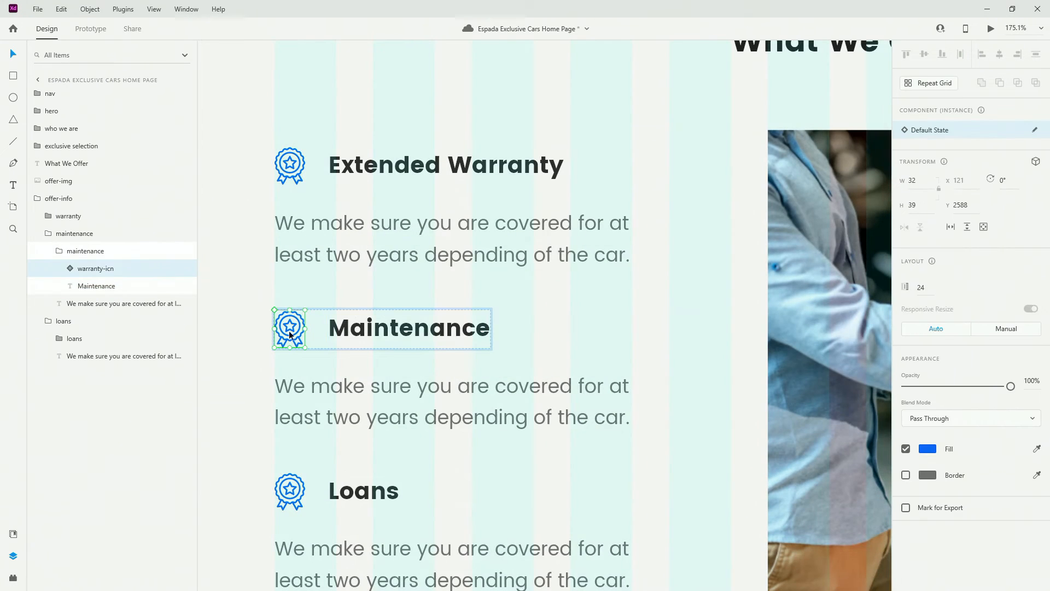
click(13, 534)
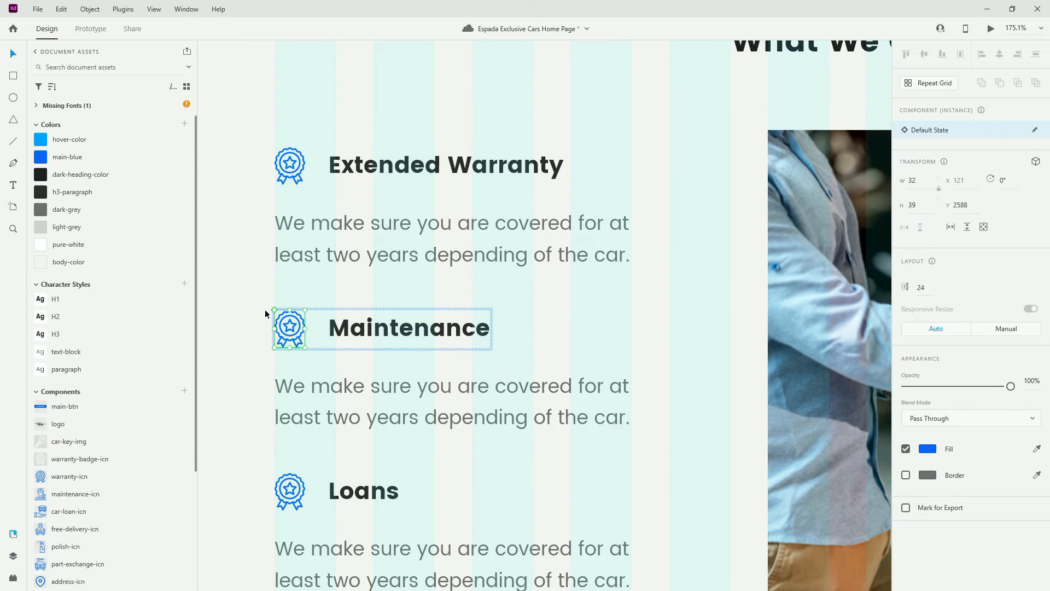
drag(65, 495, 287, 334)
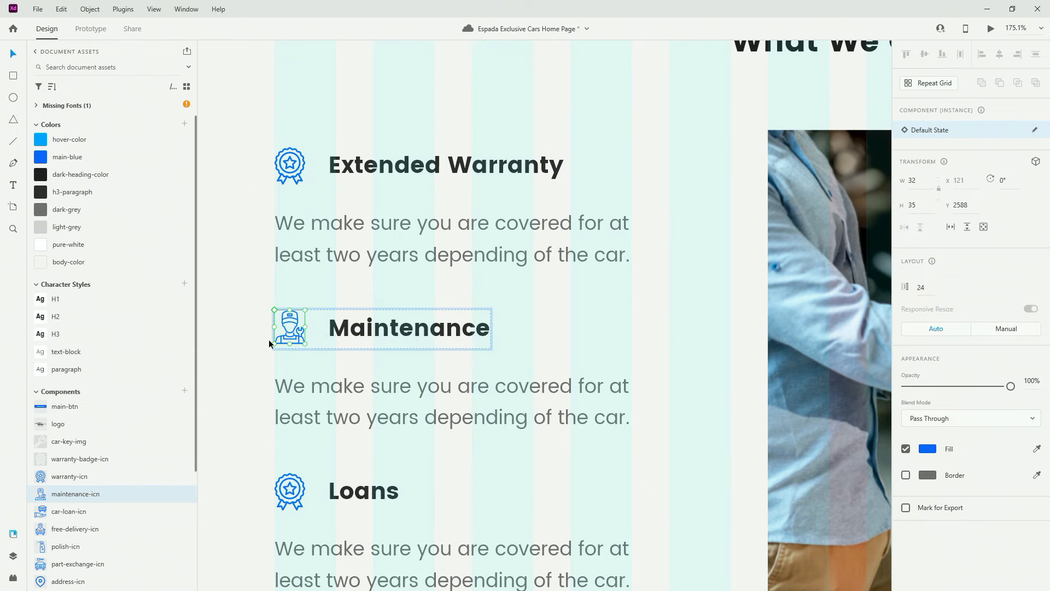
Replace the Loans badge with the car-loan-icn icon from Assets
scroll(274, 342, down, 3)
click(302, 345)
double_click(304, 343)
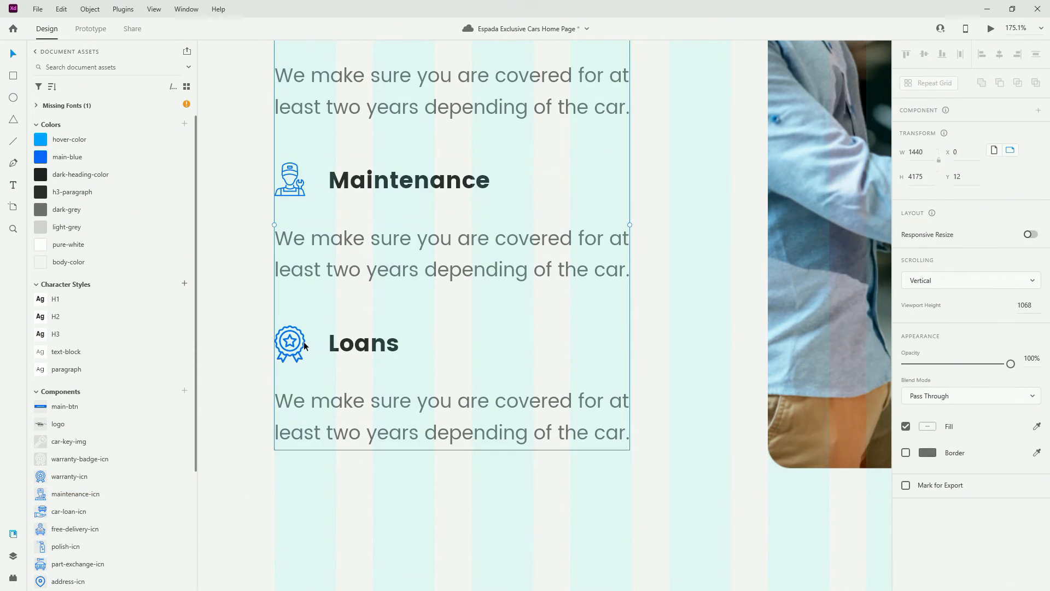
double_click(304, 343)
double_click(304, 345)
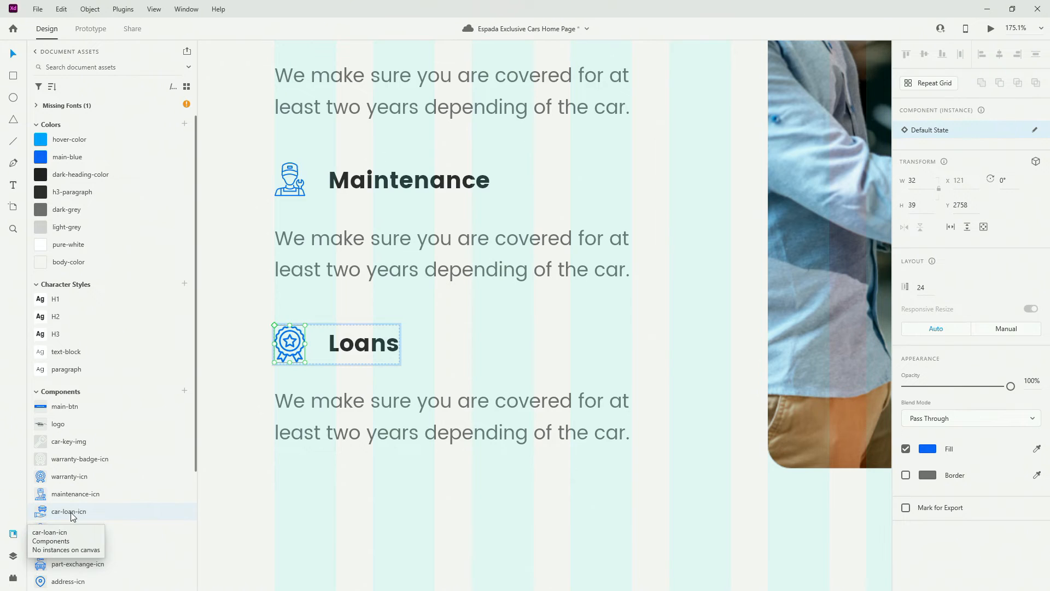
drag(72, 516, 285, 354)
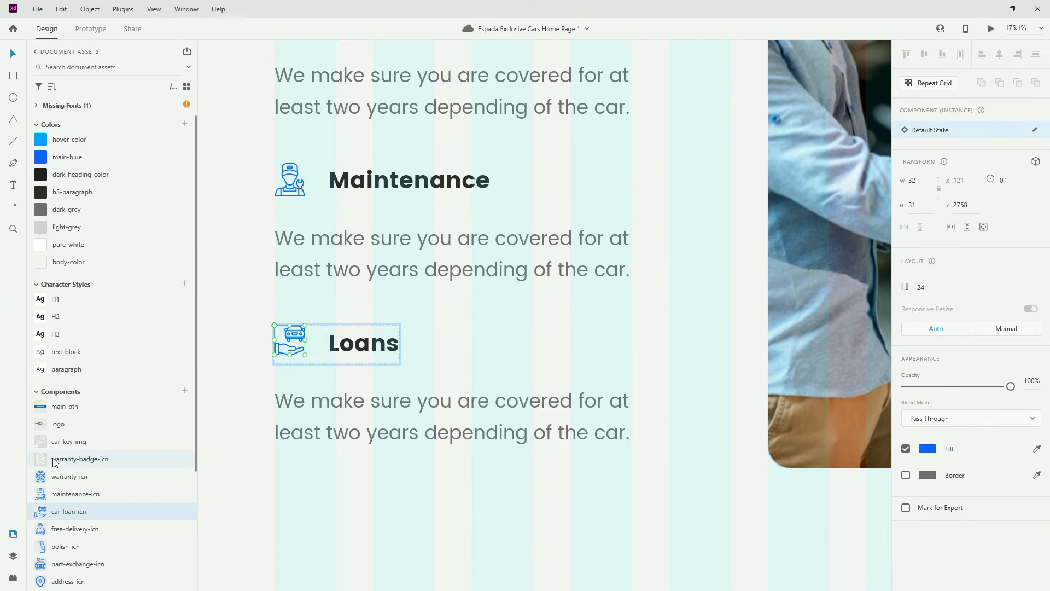
Collapse the loans and maintenance groups in the Layers panel
click(14, 556)
click(57, 339)
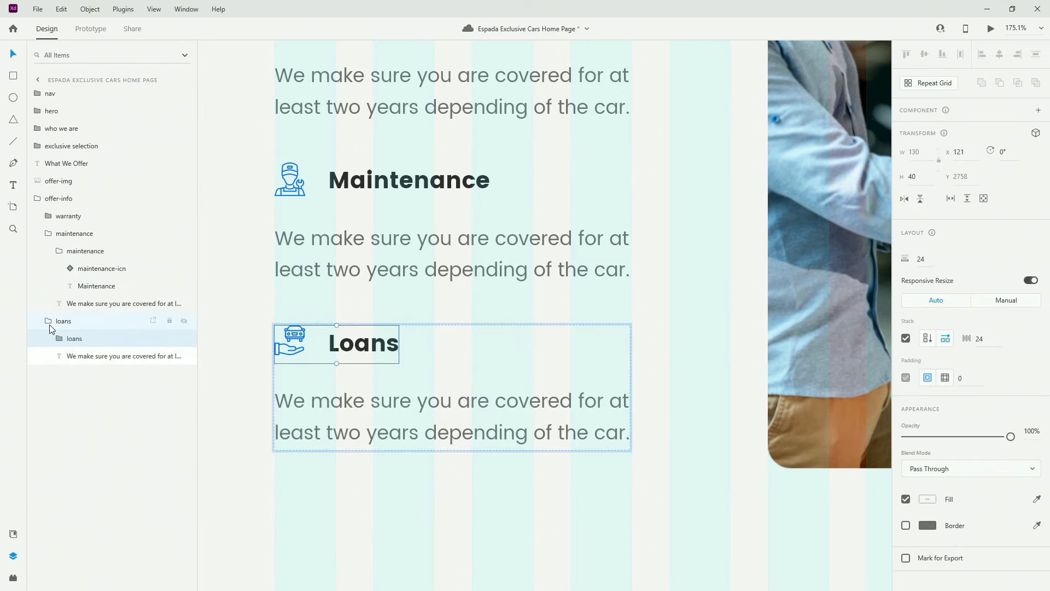
click(49, 322)
click(52, 239)
Paste new description copy into the Maintenance and Loans body texts
scroll(431, 278, down, 3)
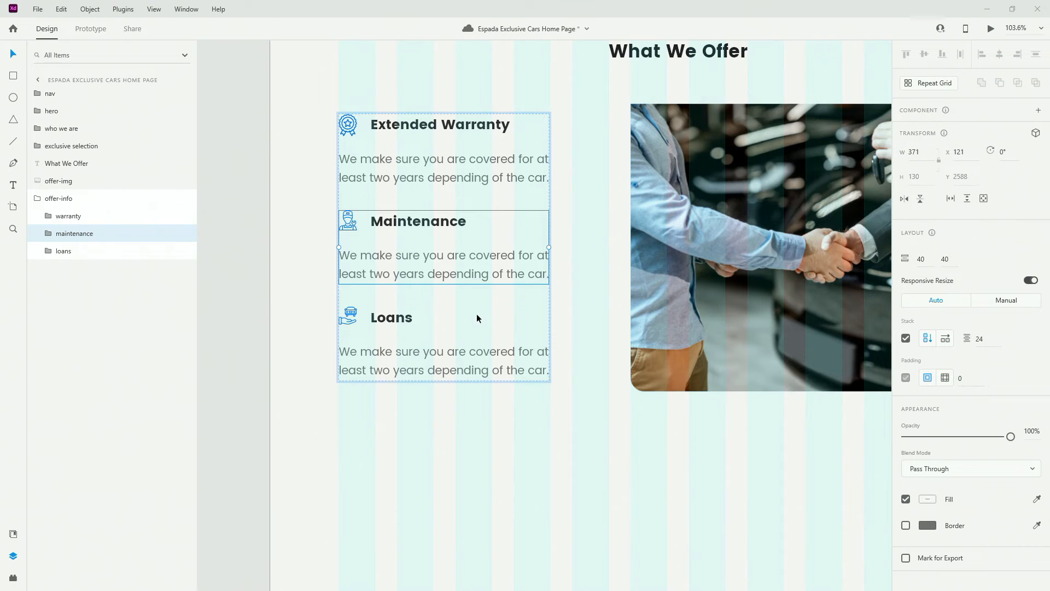
double_click(422, 269)
double_click(430, 276)
text(If you decide to service your car with our partners, you will get a discount.)
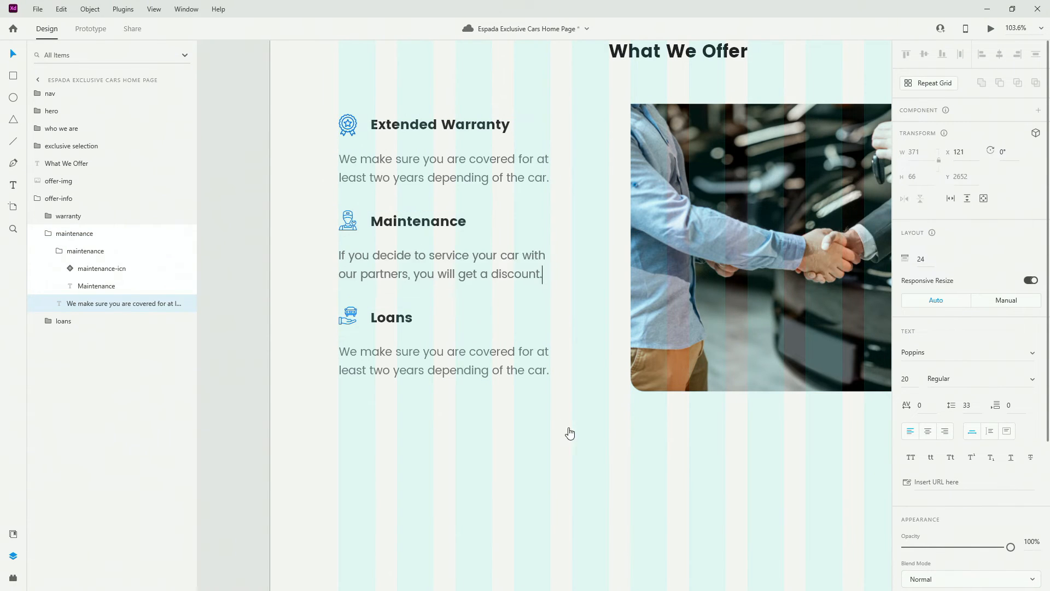
key(Escape)
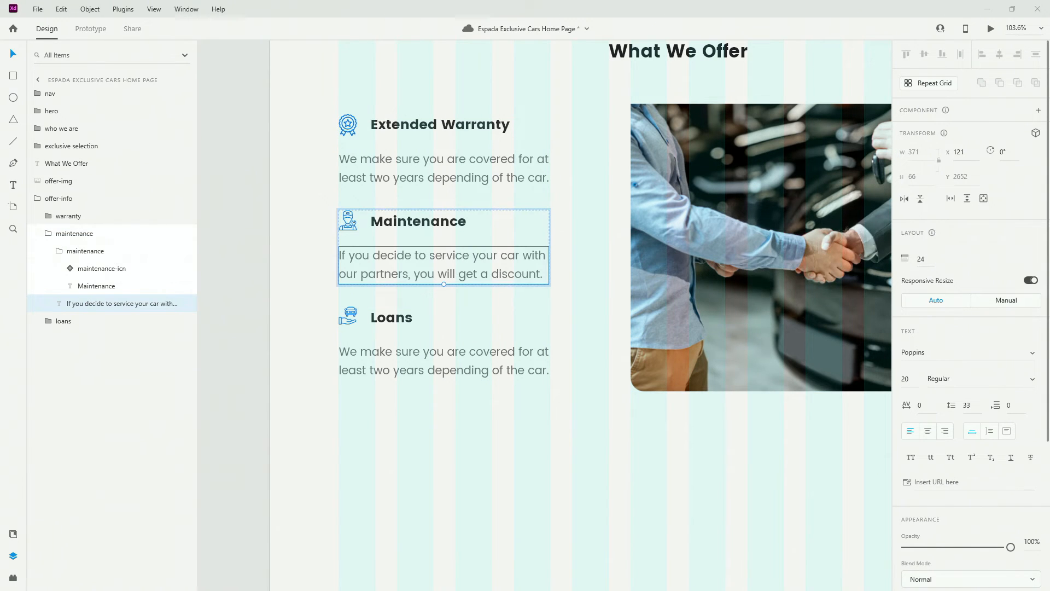
double_click(477, 365)
double_click(477, 366)
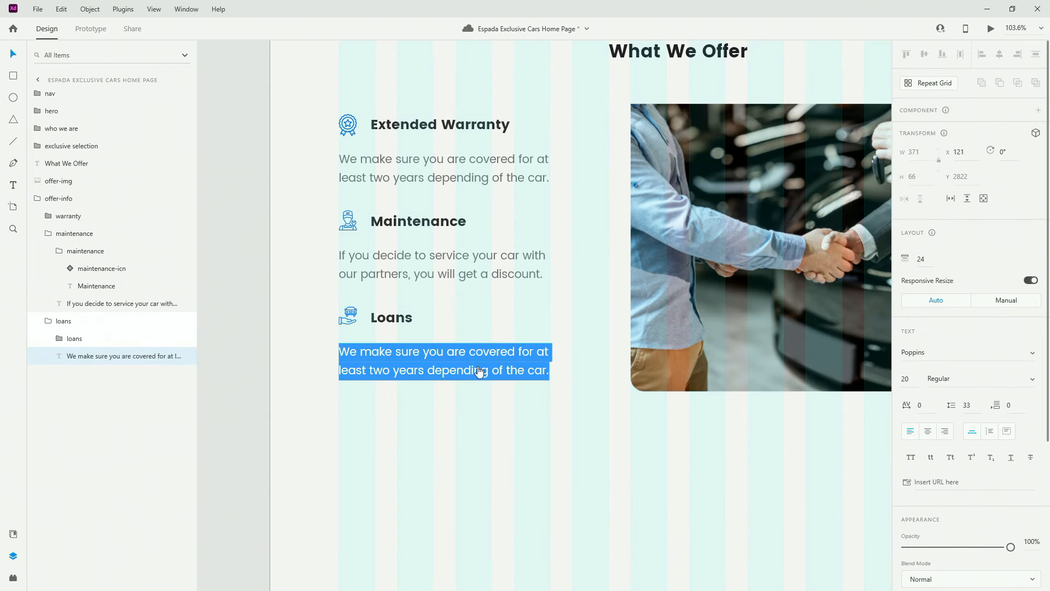
text(Most affordable car loans on the spot without the need of going to the bank.)
key(Escape)
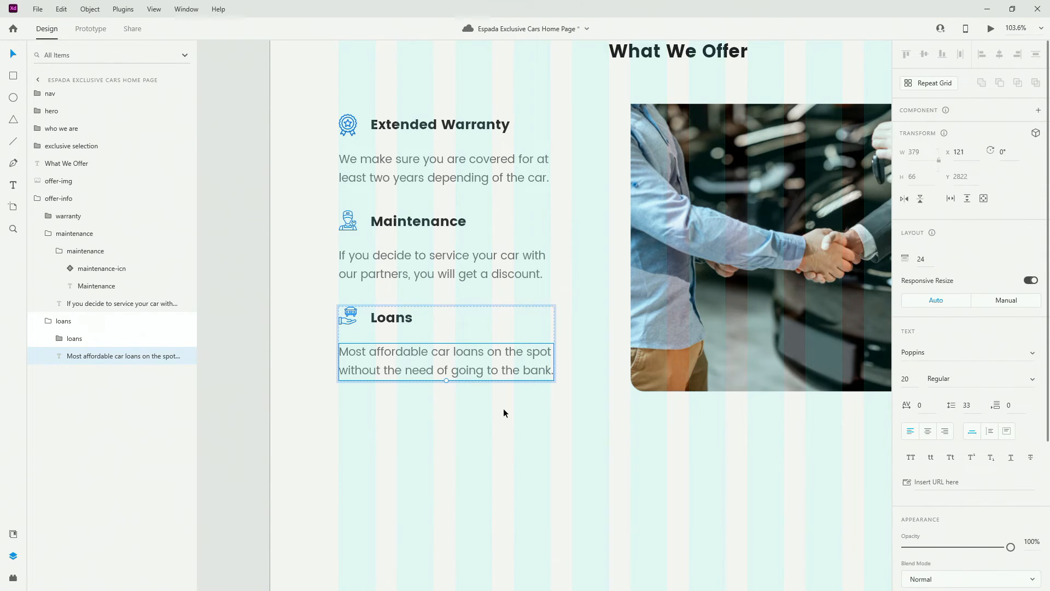
Collapse the maintenance, loans and offer-info groups in Layers
click(52, 321)
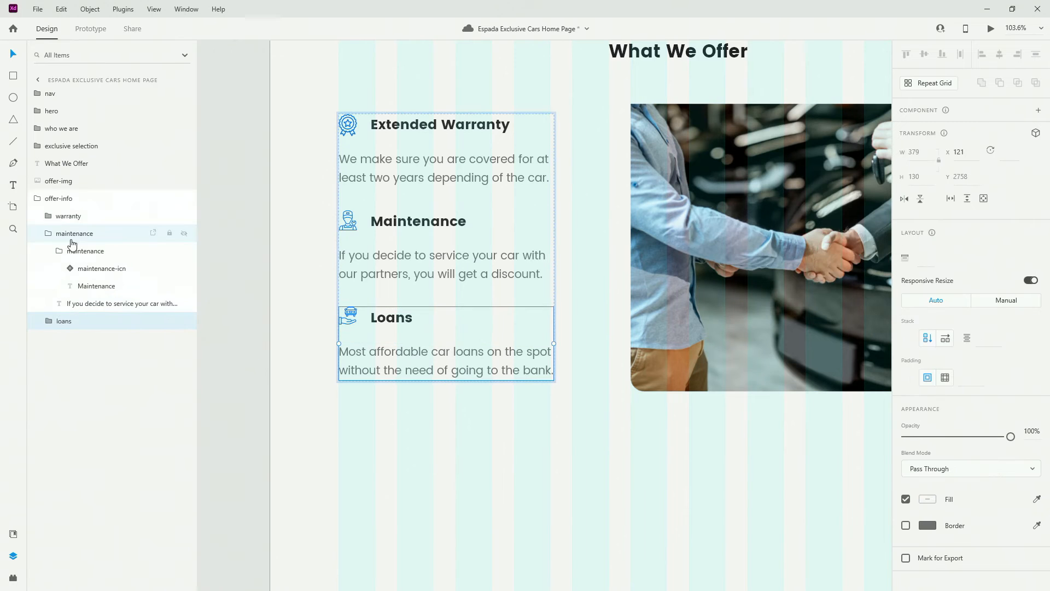
click(58, 251)
click(49, 234)
click(37, 198)
Centre the offer list and offer image vertically against each other
scroll(382, 303, down, 3)
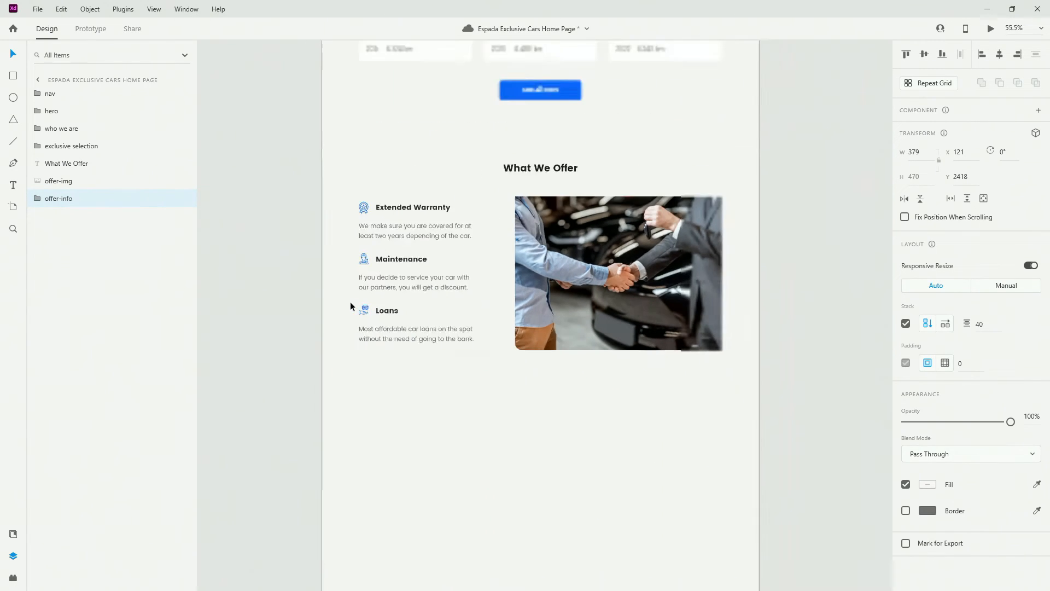
scroll(351, 302, down, 1)
shift+click(590, 268)
click(924, 53)
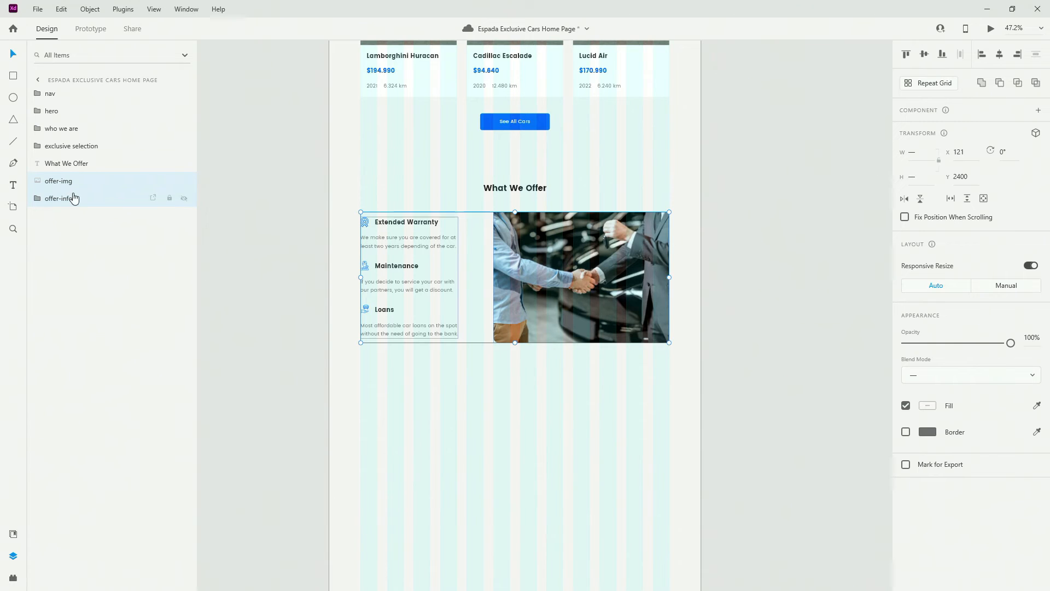
Group the What We Offer heading, list and image as 'what we offer'
shift+click(68, 163)
key(ctrl+g)
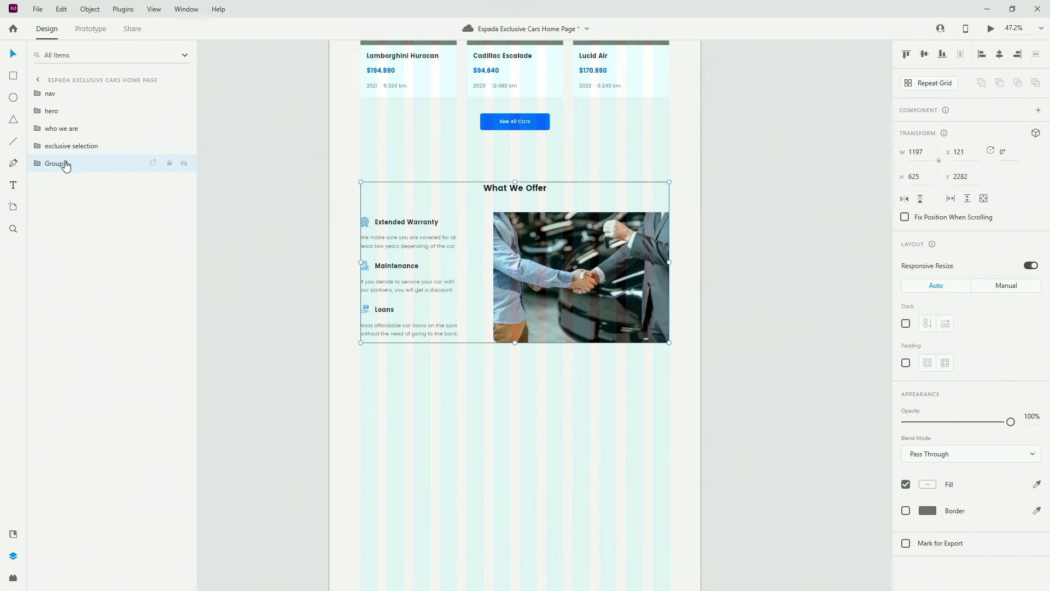
double_click(66, 164)
text(what we)
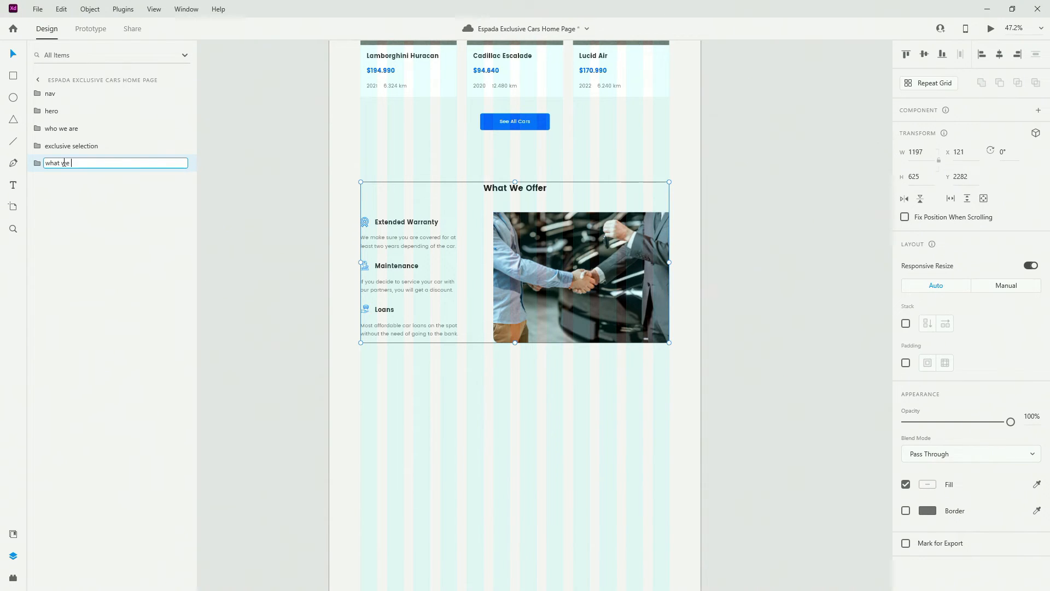
text( offer)
key(Return)
scroll(530, 336, down, 2)
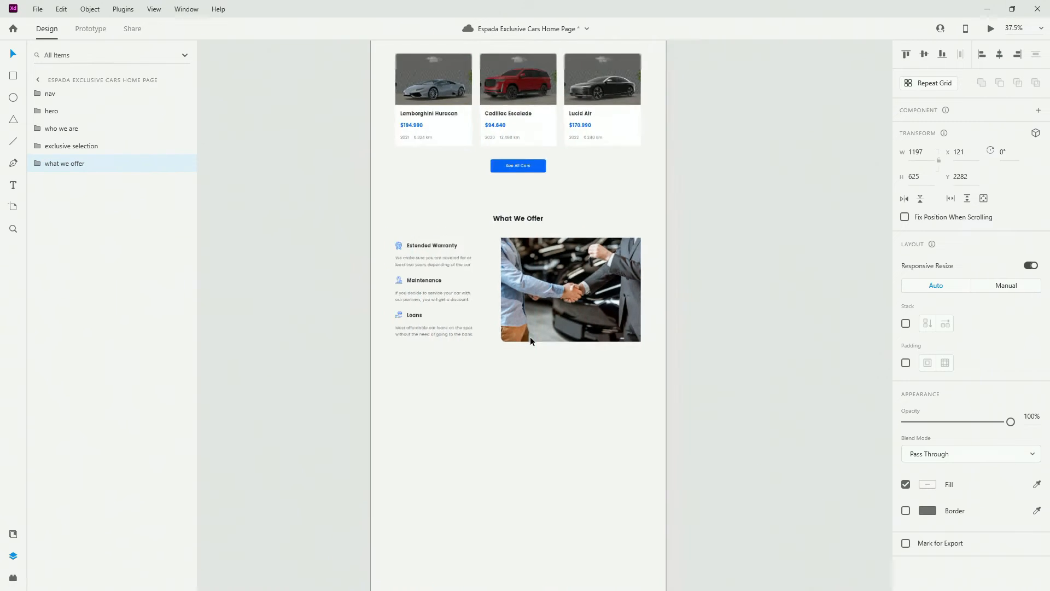
click(534, 333)
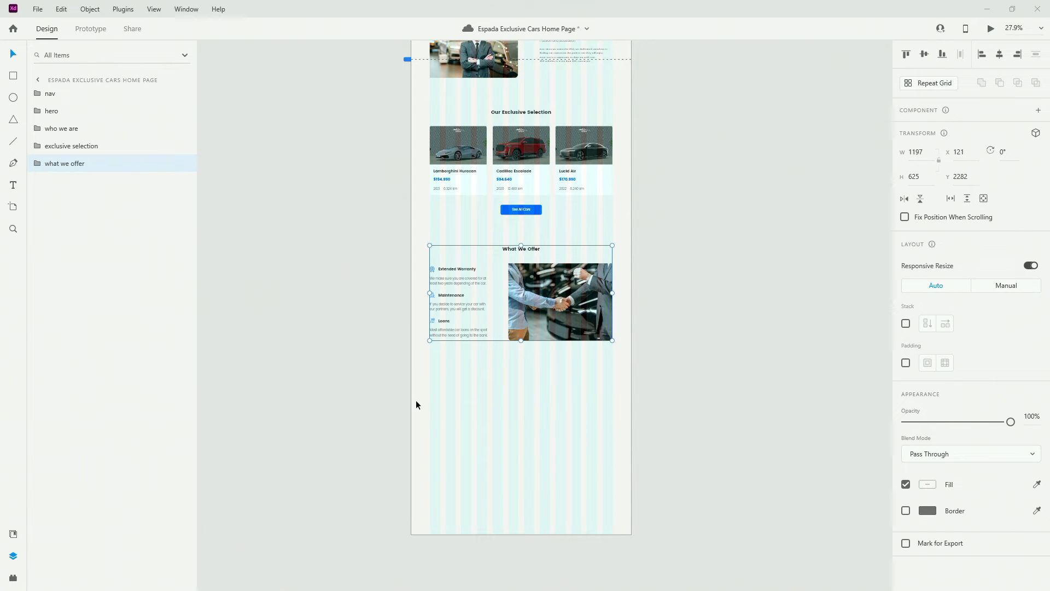
Extend the page artboard downward to make room for a new section
scroll(516, 405, down, 2)
click(528, 344)
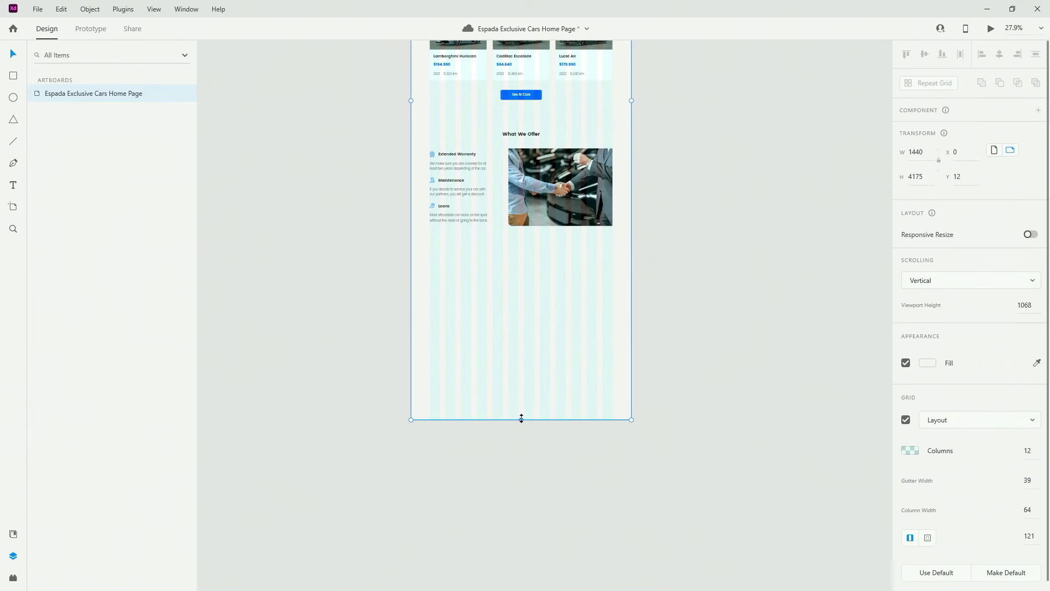
drag(521, 417, 531, 475)
Draw a full-width rectangle below What We Offer, layered after that group
click(13, 76)
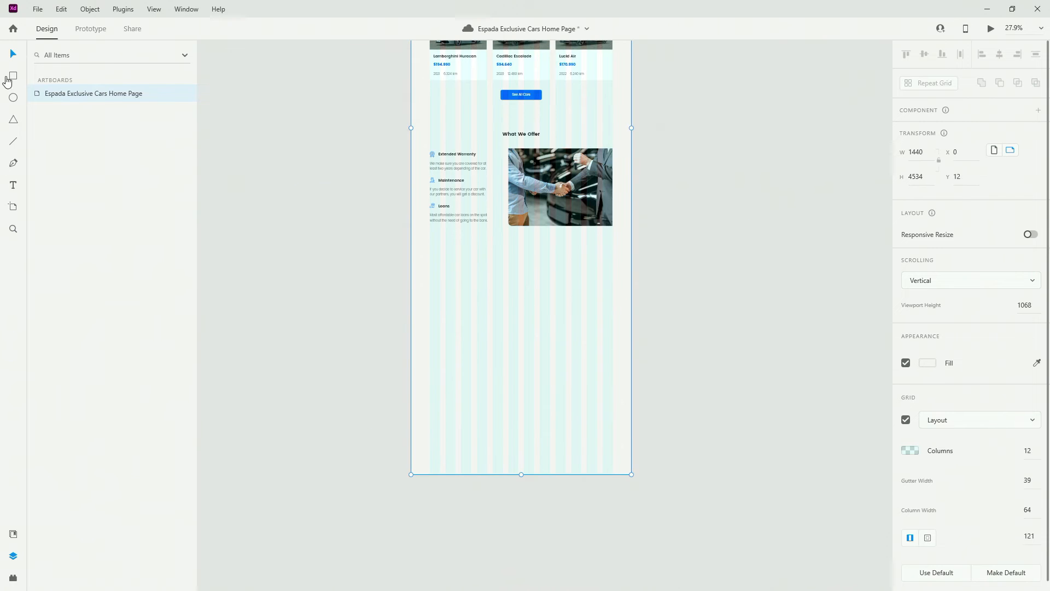
drag(412, 265, 476, 275)
drag(597, 297, 630, 332)
drag(83, 100, 86, 212)
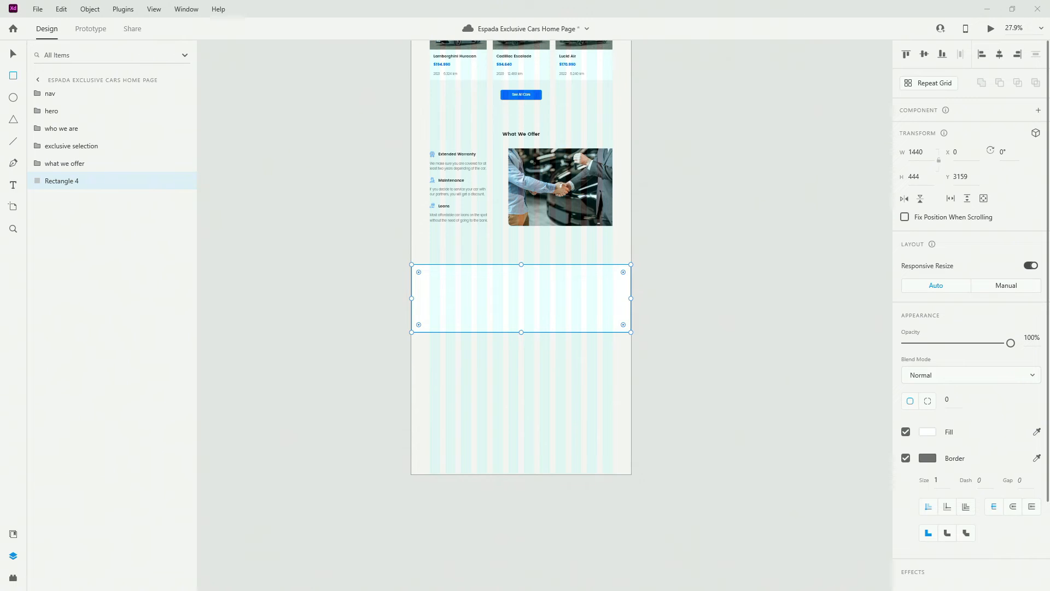
Fill the rectangle with h3-paragraph colour, remove its border, and set height 469
click(14, 535)
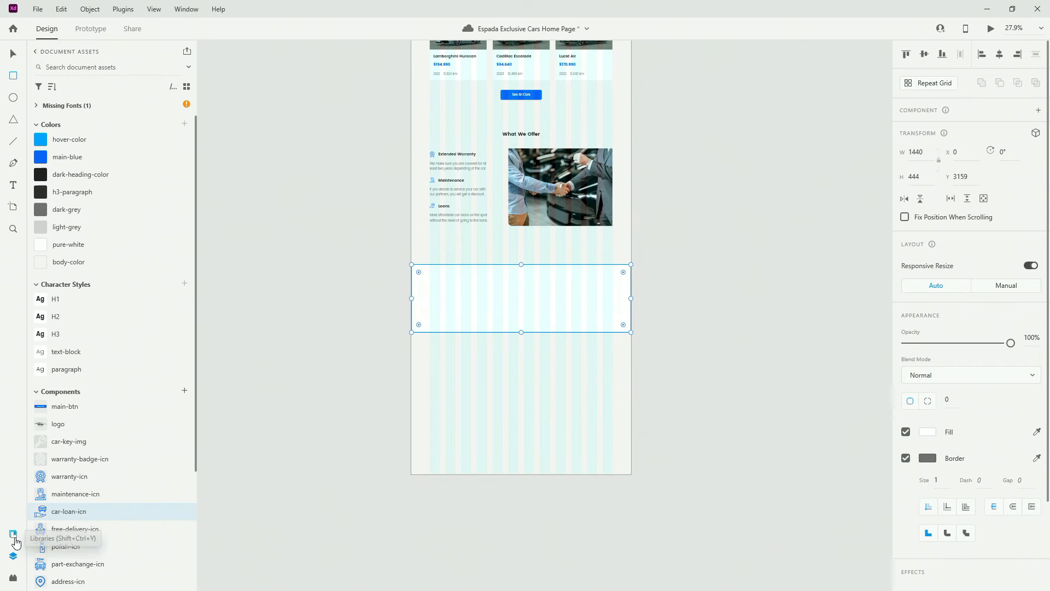
click(91, 192)
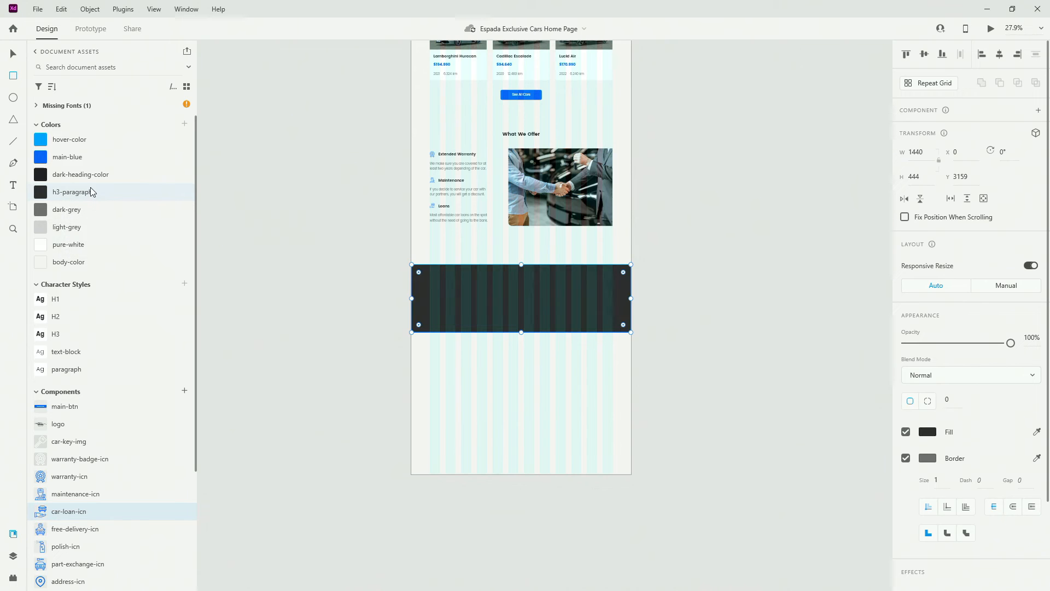
click(906, 458)
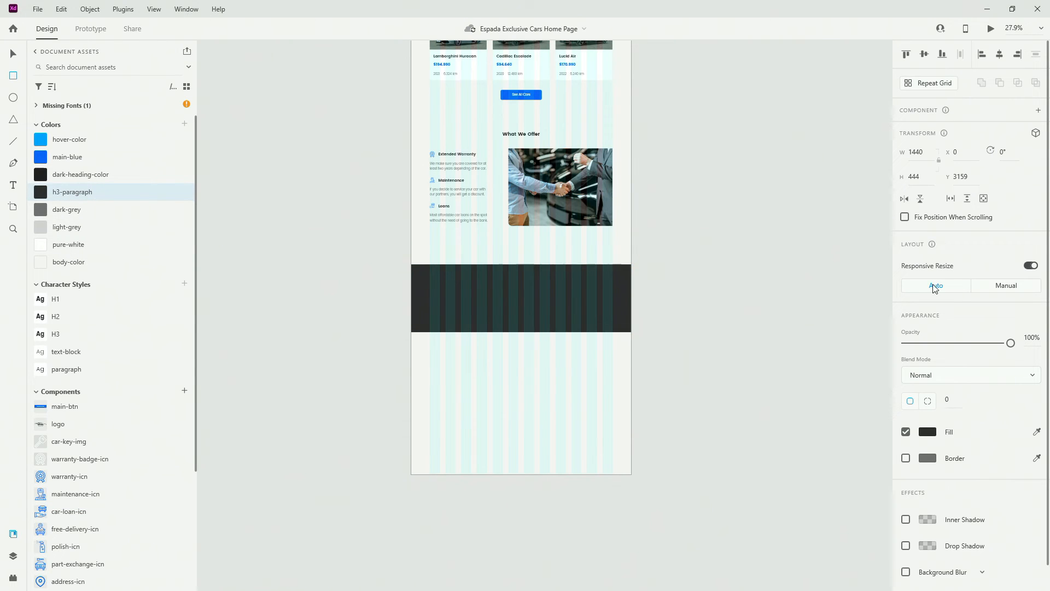
click(924, 177)
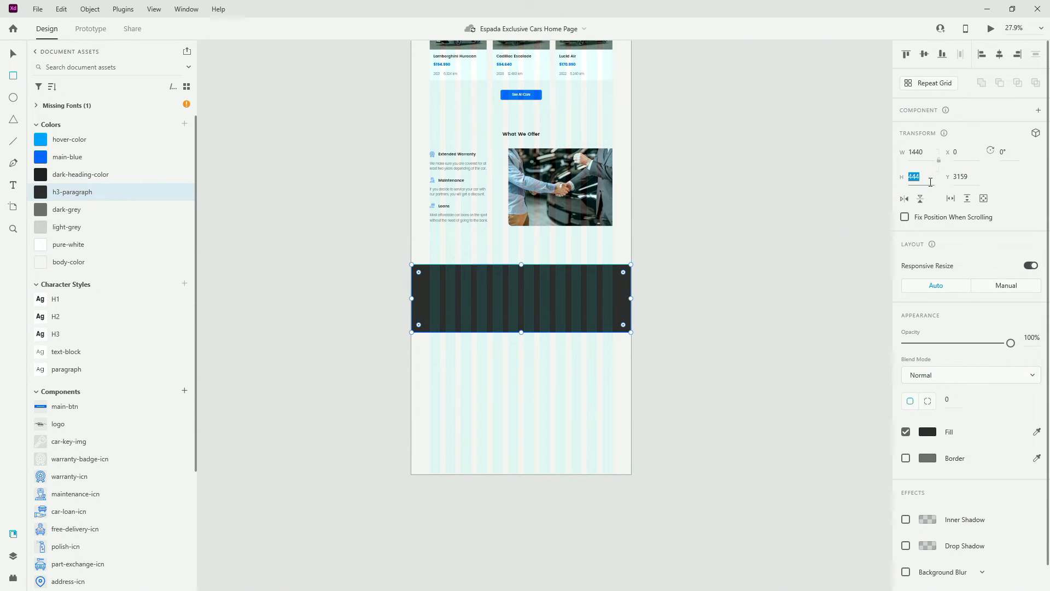
text(469)
key(Return)
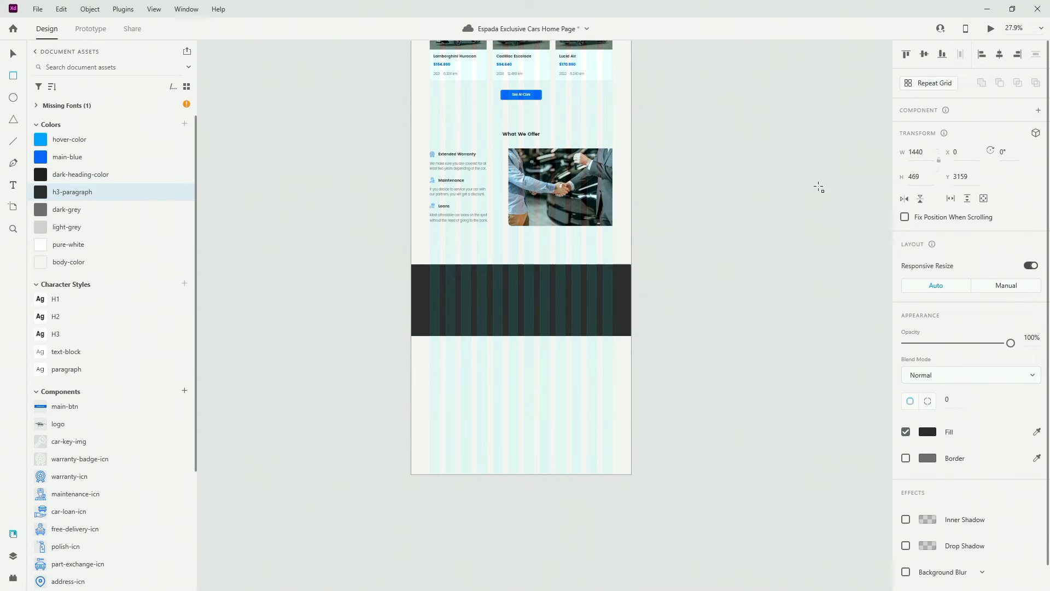
scroll(529, 315, up, 5)
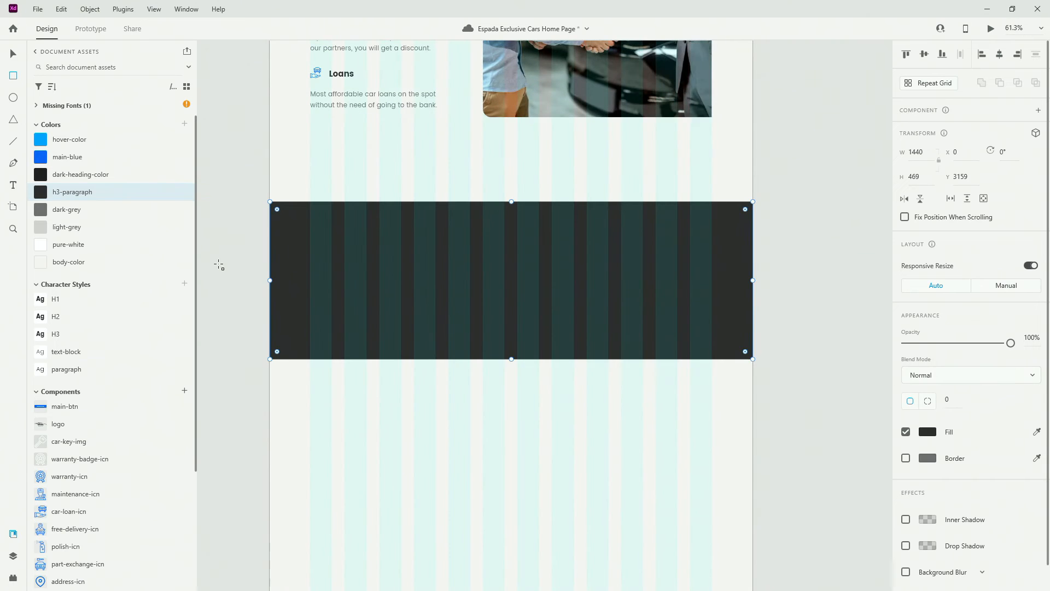
scroll(274, 300, down, 2)
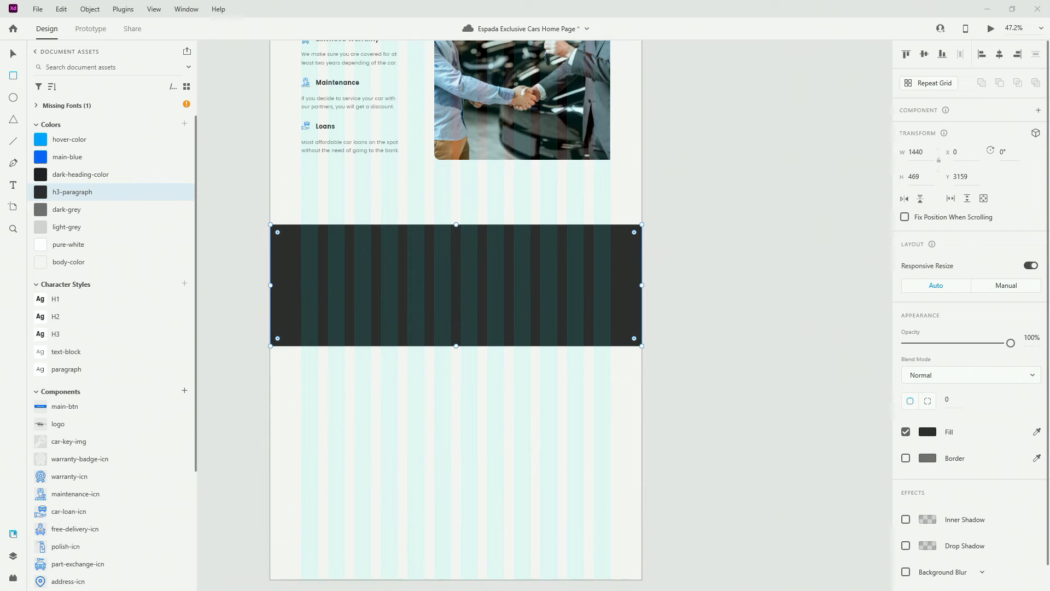
Place the car tail-light image on the dark band at about 10% opacity
drag(726, 363, 438, 389)
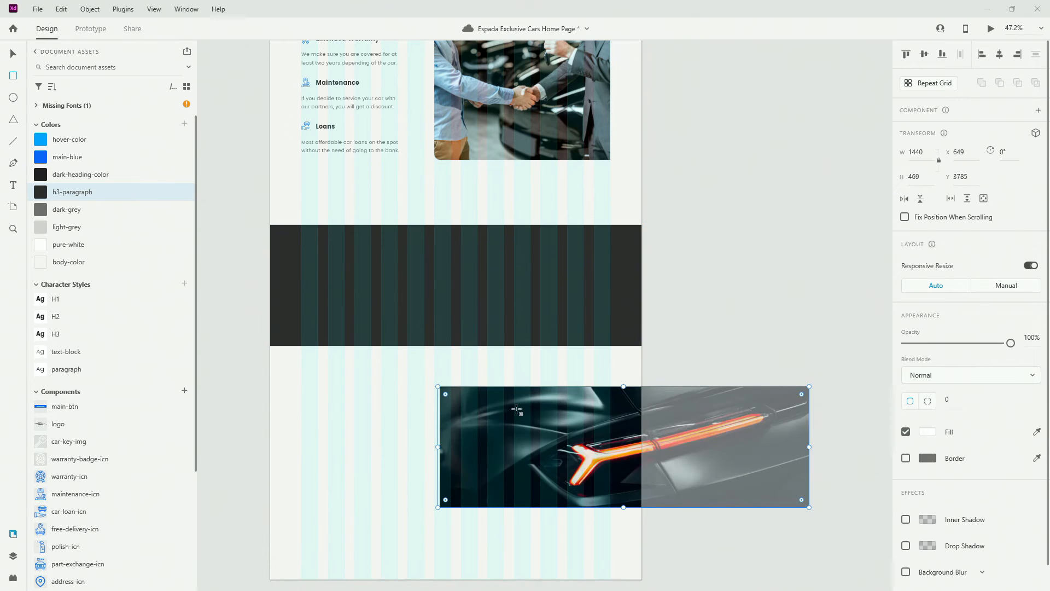
drag(548, 423, 485, 367)
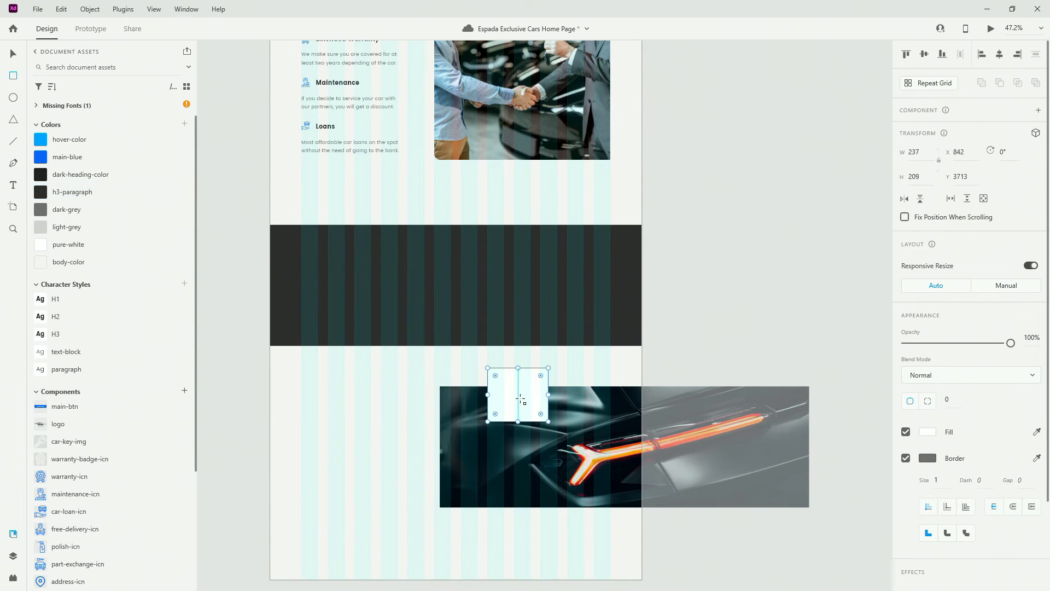
key(ctrl+z)
key(v)
drag(625, 442, 458, 284)
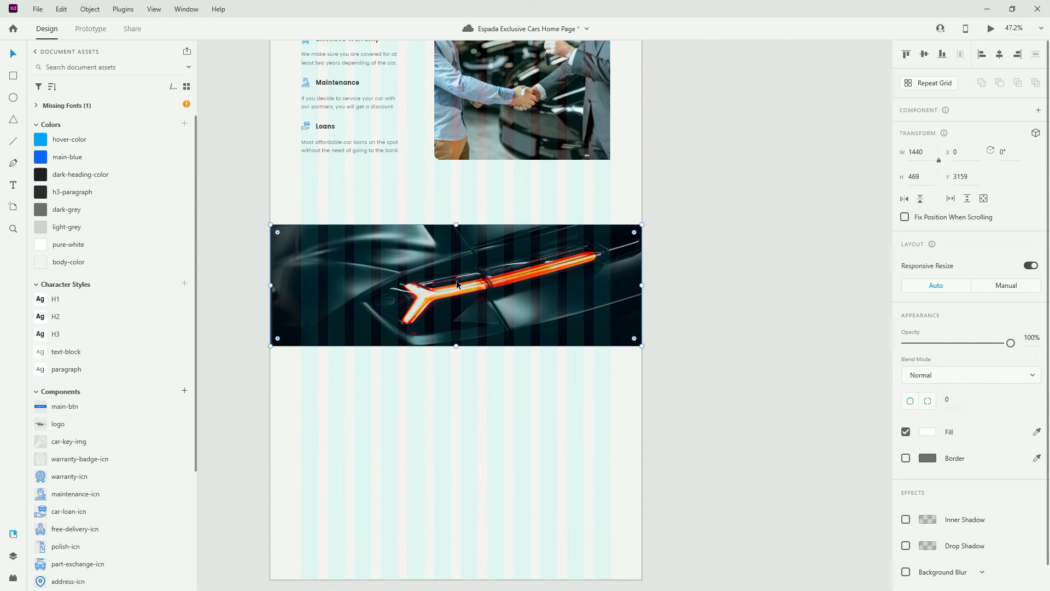
key(1)
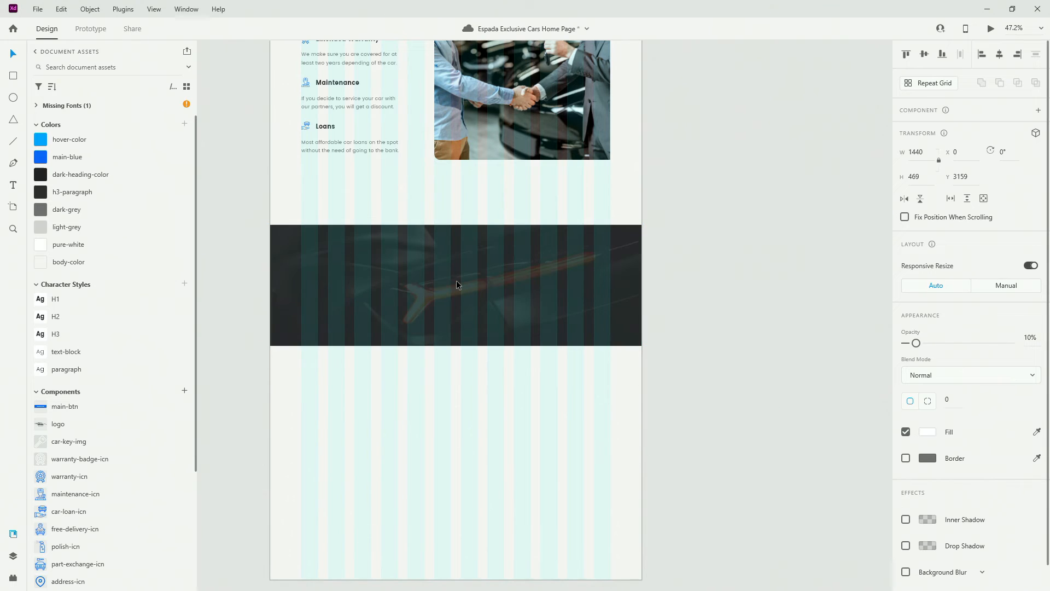
Move the dark band and car image up under the offer section
drag(500, 370, 405, 264)
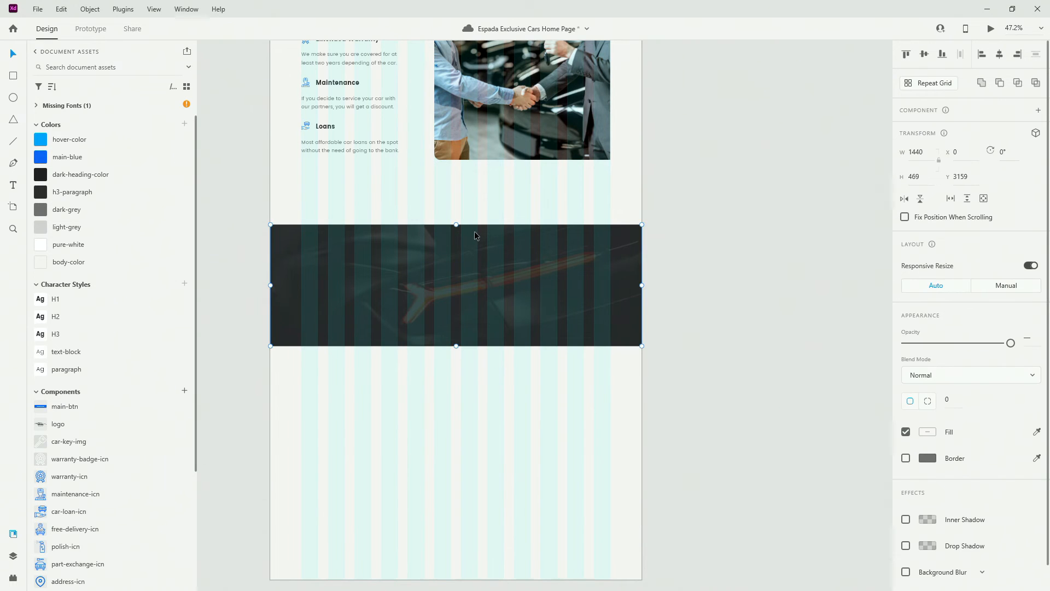
drag(475, 232, 470, 289)
shift+click(480, 247)
shift+click(480, 249)
scroll(474, 295, down, 4)
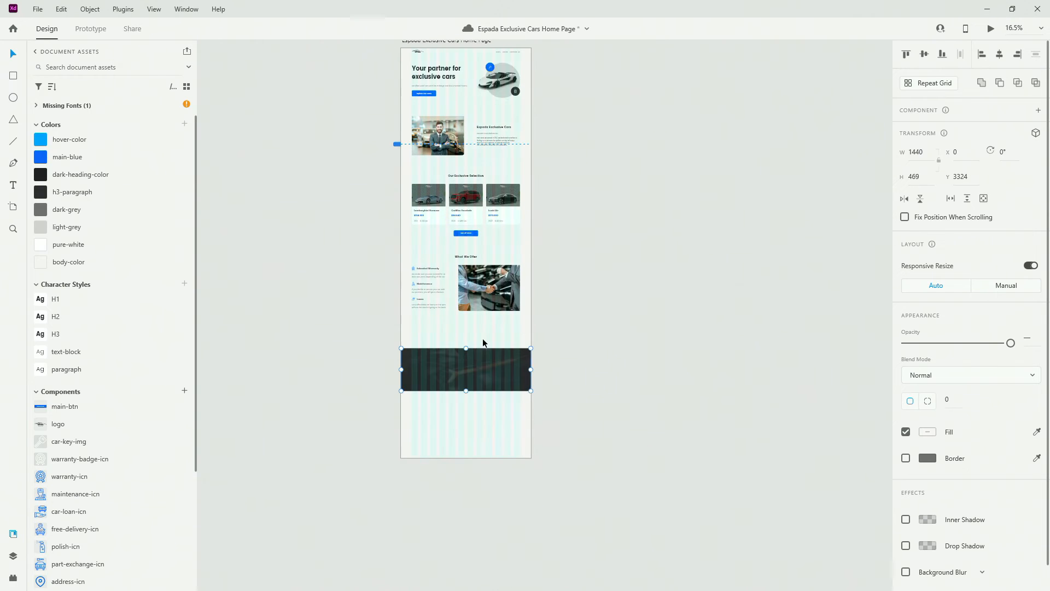
drag(484, 351, 484, 332)
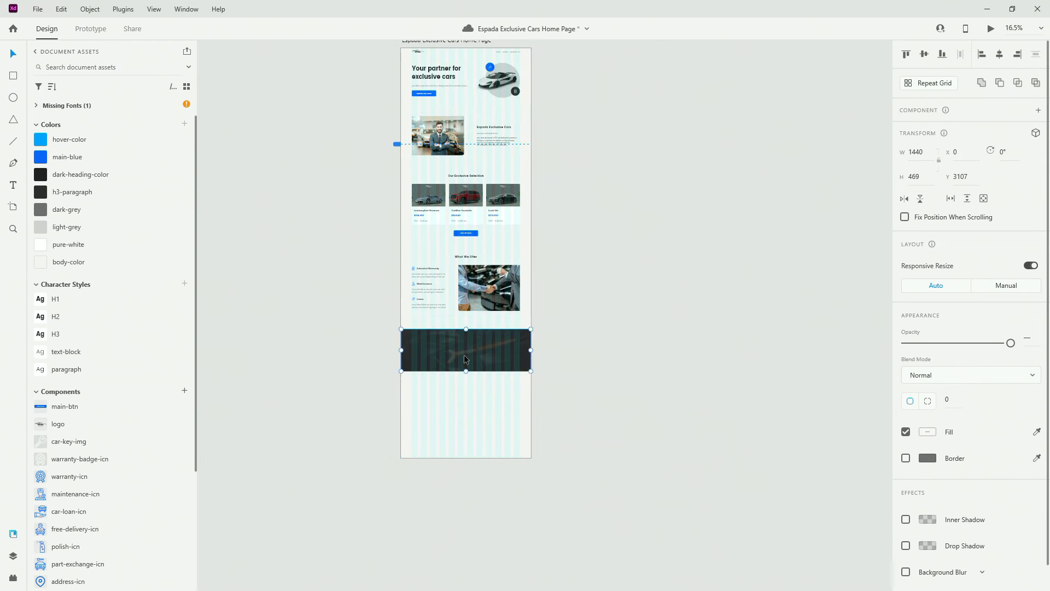
scroll(444, 365, up, 5)
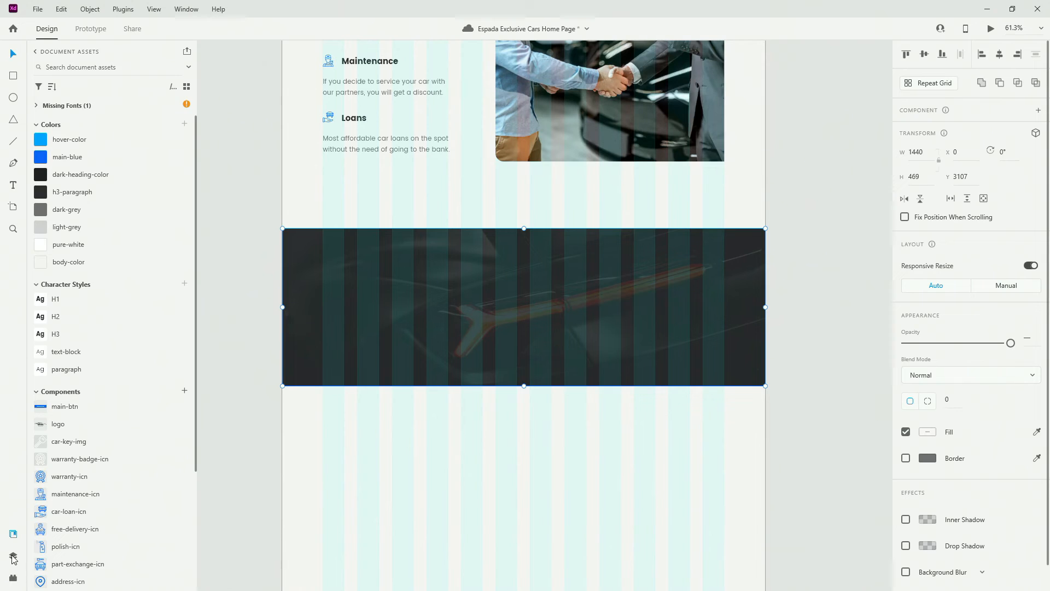
Stack benefits-img above the dark rectangle and rename the rectangle 'benefits-section-bg'
click(13, 556)
click(104, 94)
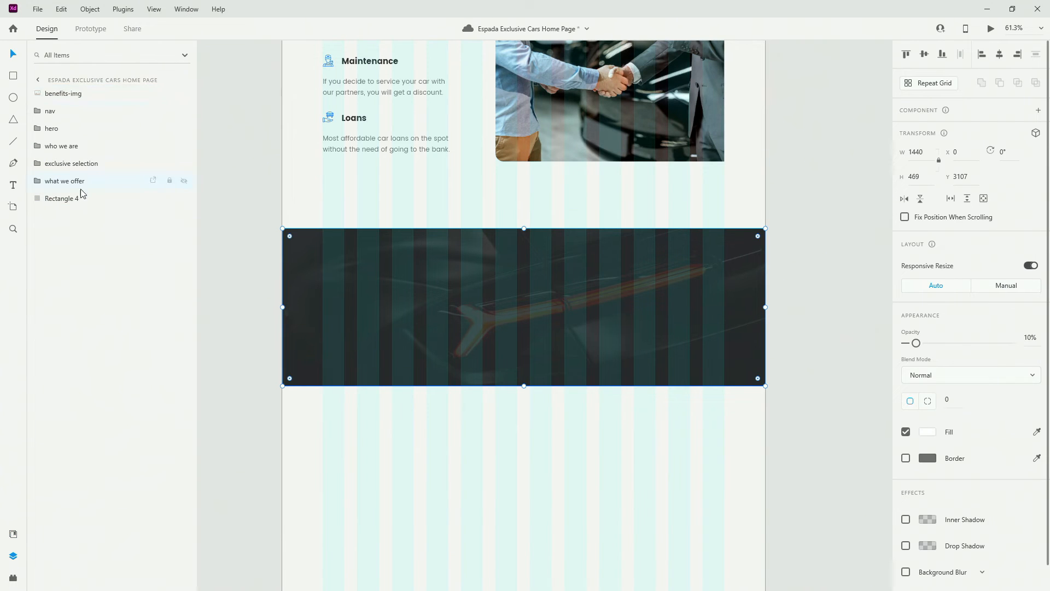
drag(80, 193, 80, 195)
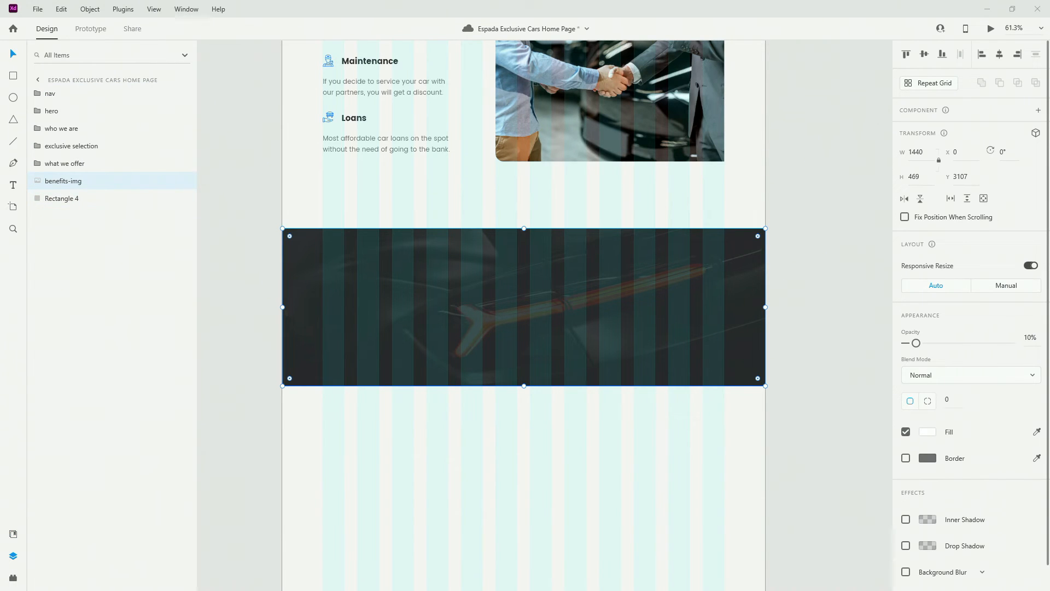
double_click(65, 198)
text(benefits-section-bg)
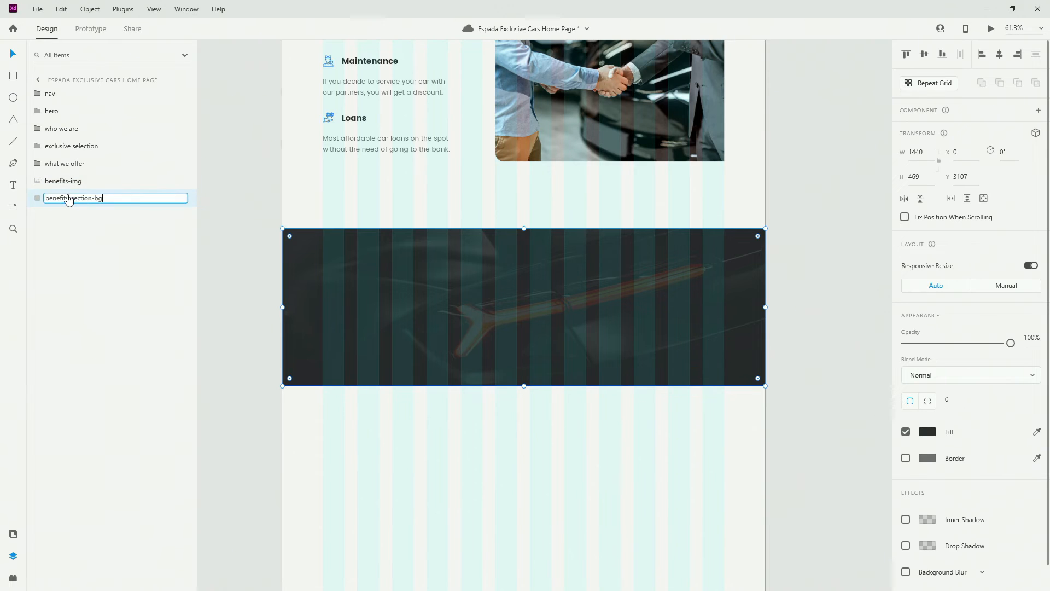
key(Return)
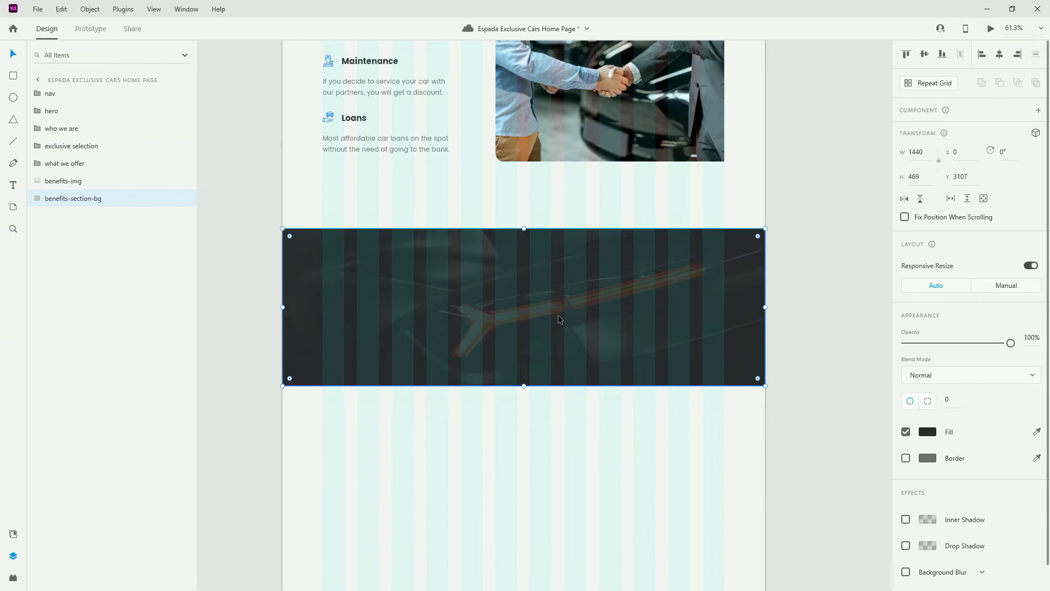
scroll(500, 306, up, 3)
Type an 'Our Benefits' heading inside the dark band and make it pure-white
key(t)
click(482, 257)
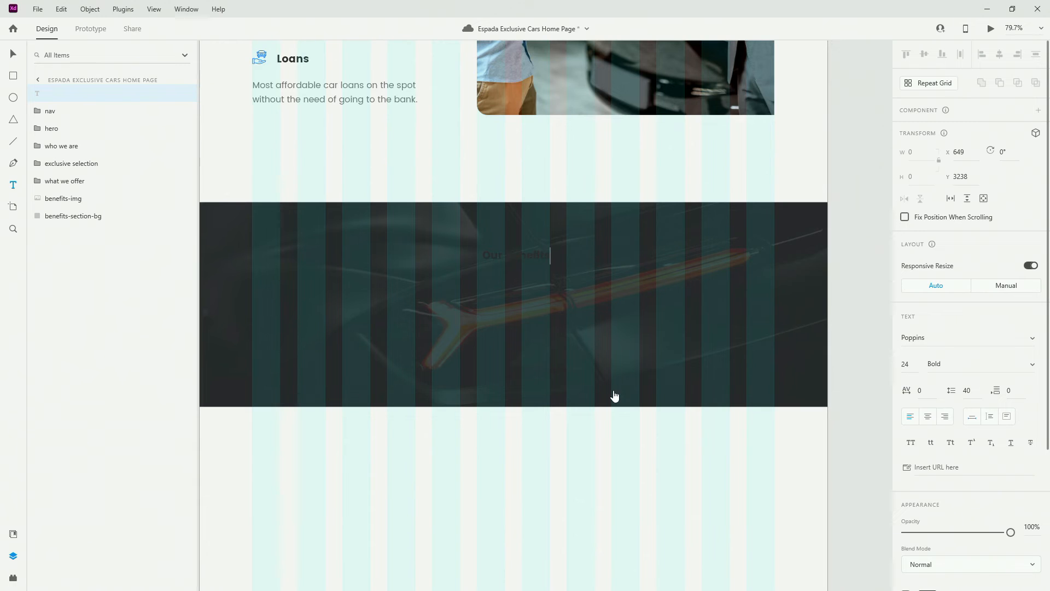
key(Escape)
click(13, 534)
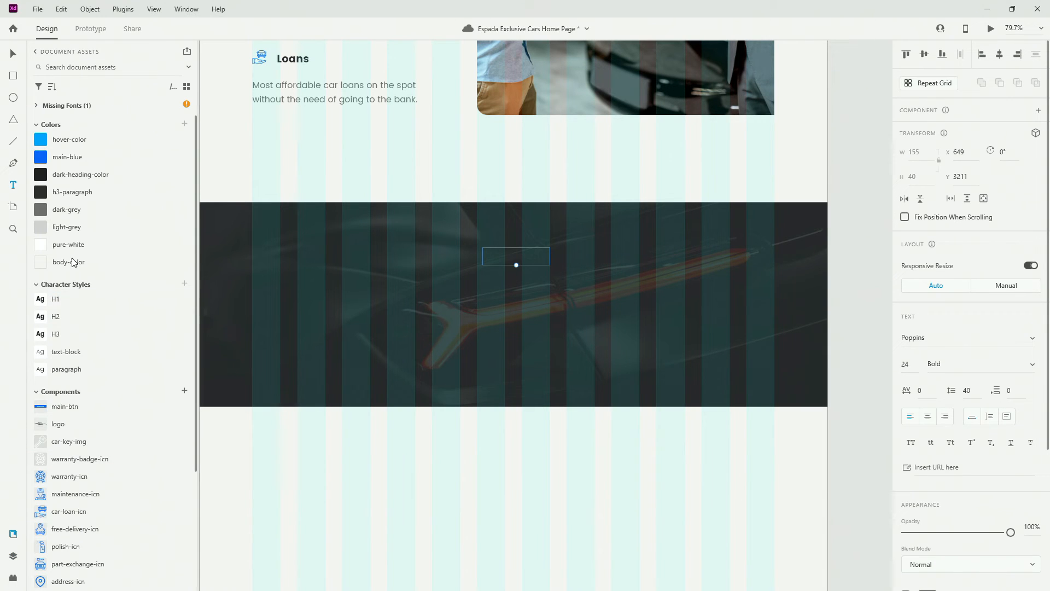
click(82, 240)
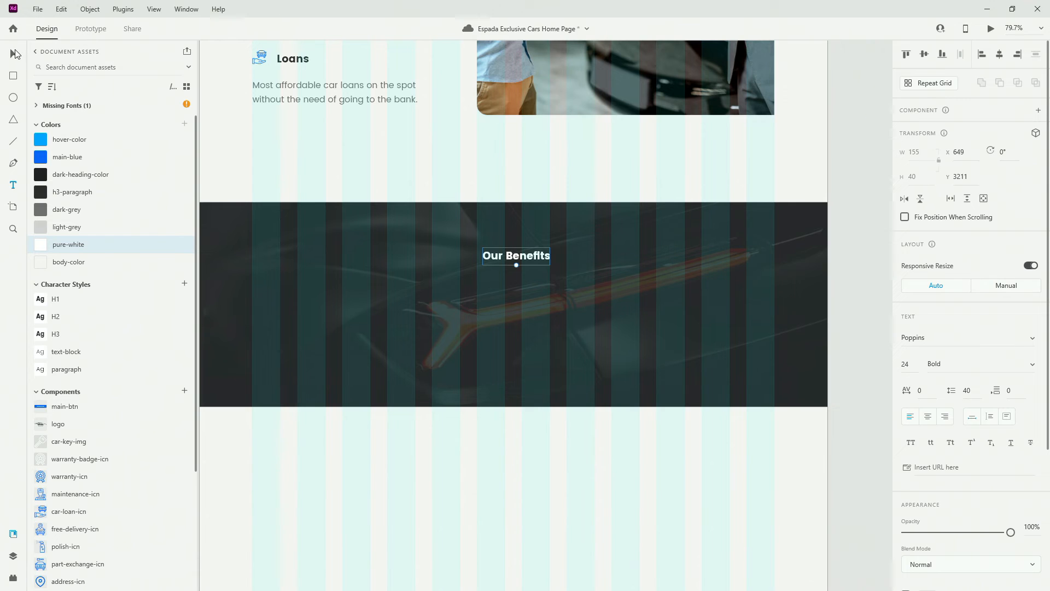
Style the heading H2, centre it on the page, raise it, and duplicate it lower left
click(1000, 55)
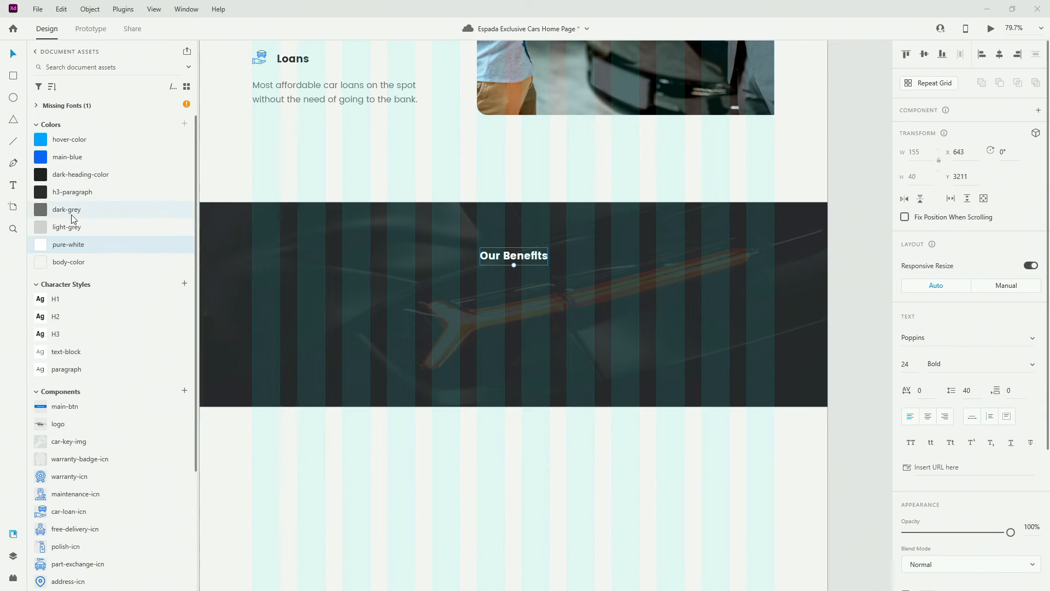
click(86, 319)
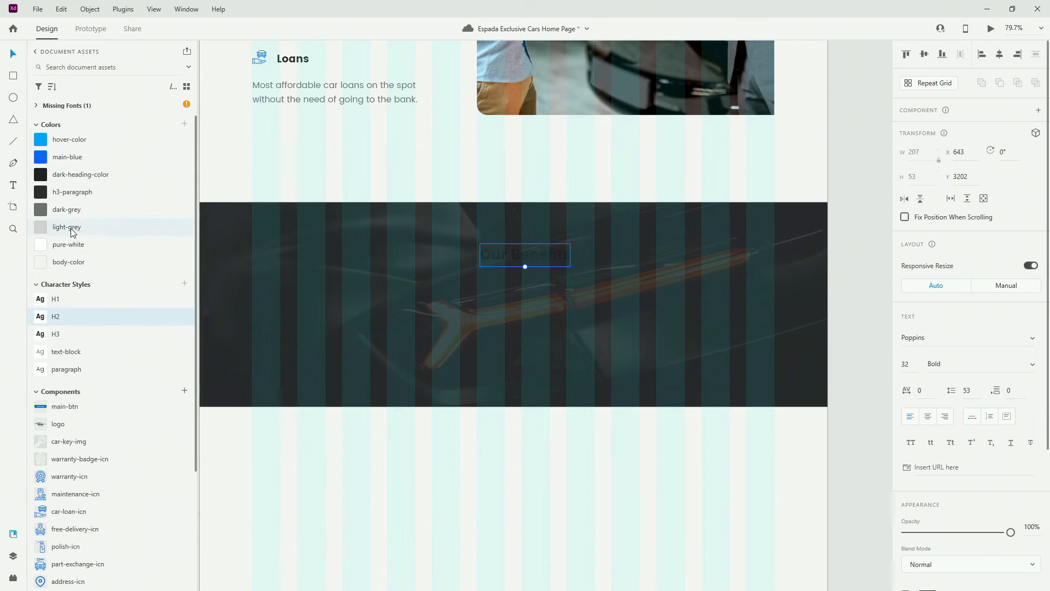
click(75, 249)
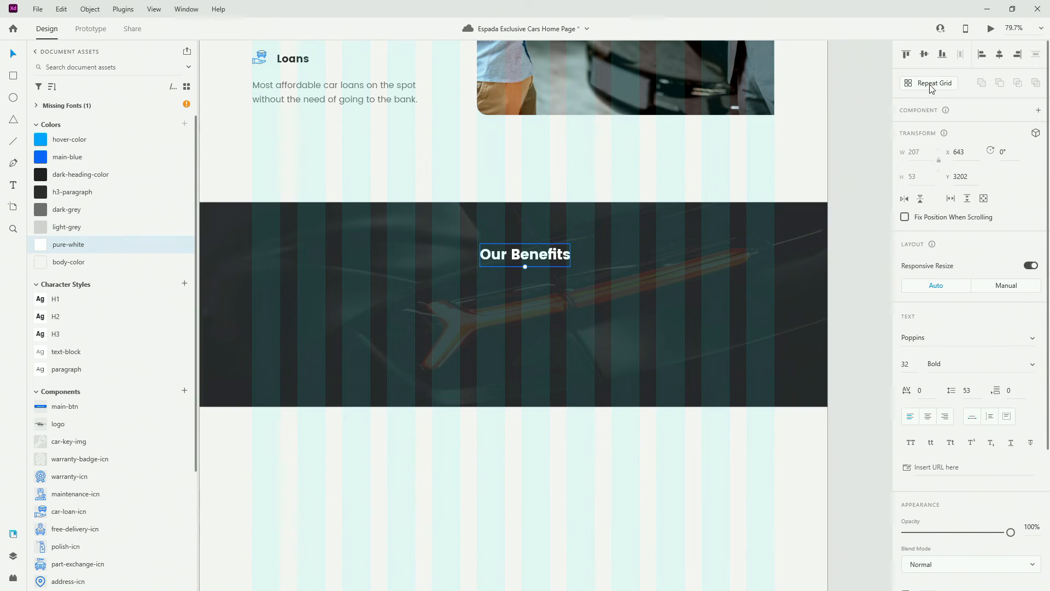
click(1000, 55)
click(928, 416)
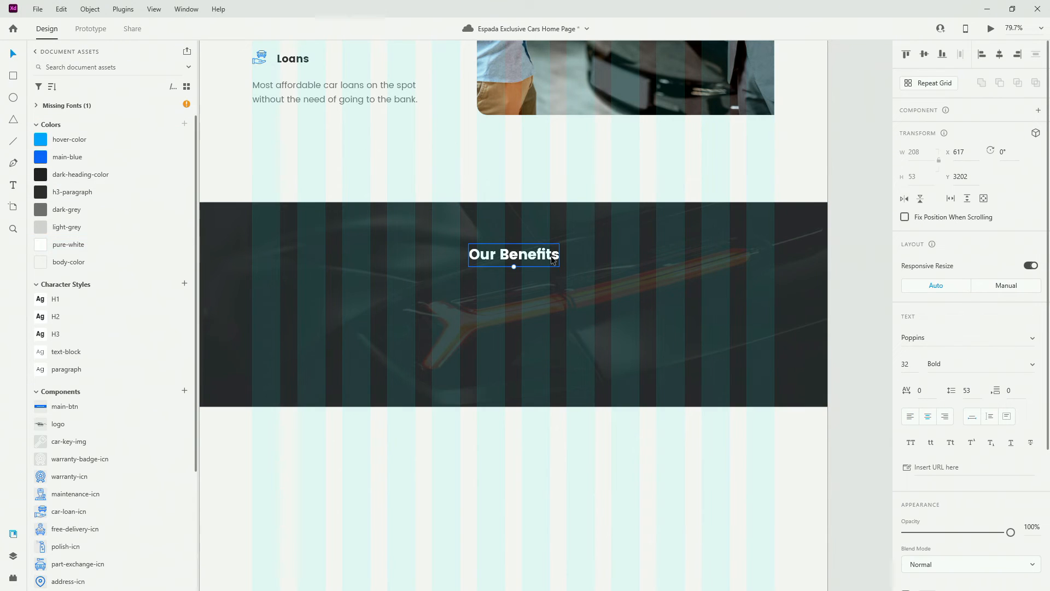
drag(513, 265, 515, 250)
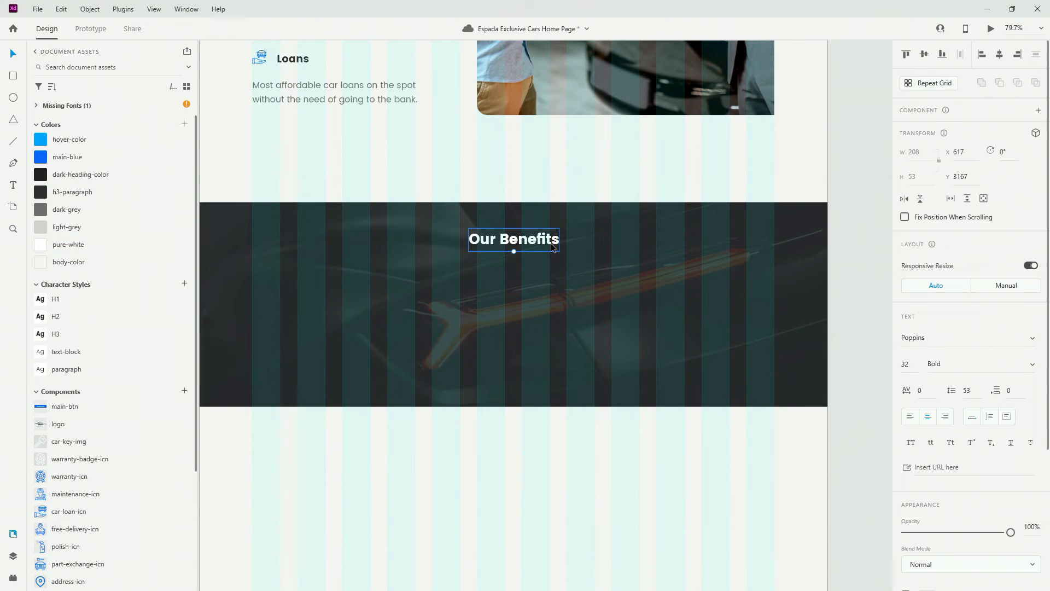
drag(553, 247, 333, 331)
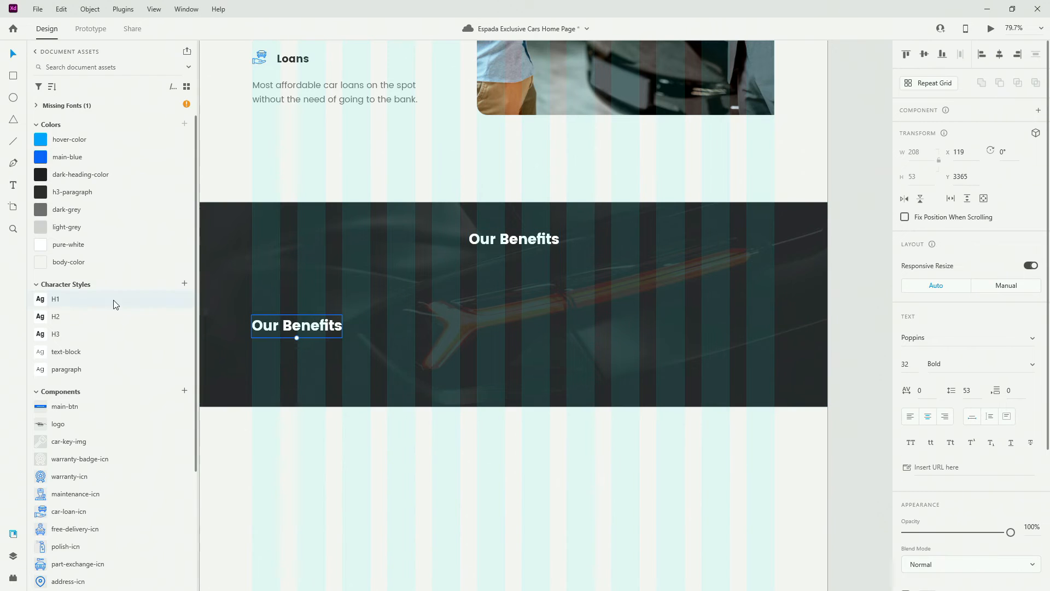
Make the copy a pure-white H3 title reading 'Free Delivery'
click(68, 335)
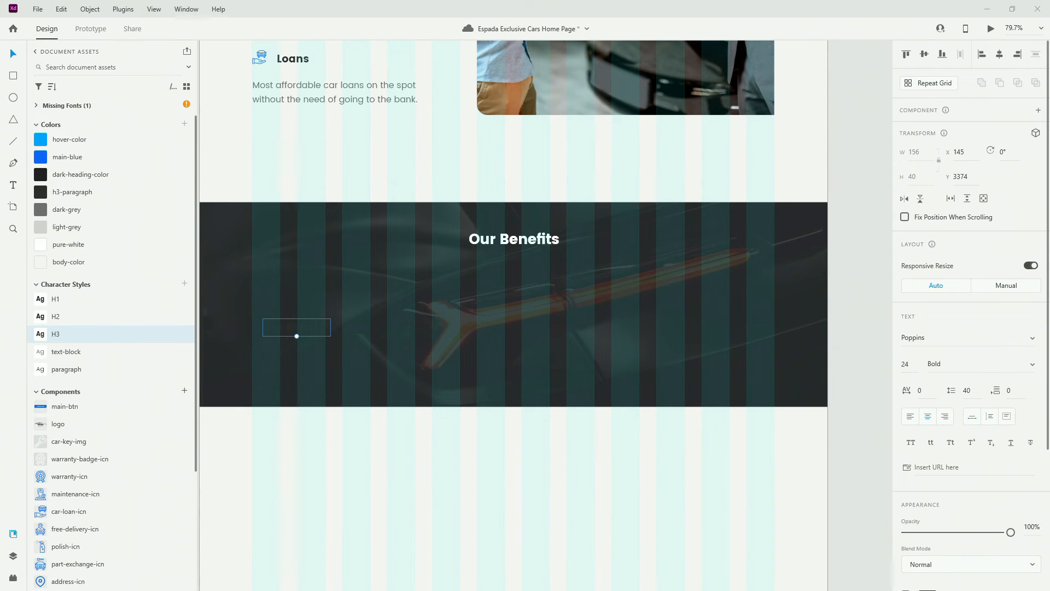
click(124, 247)
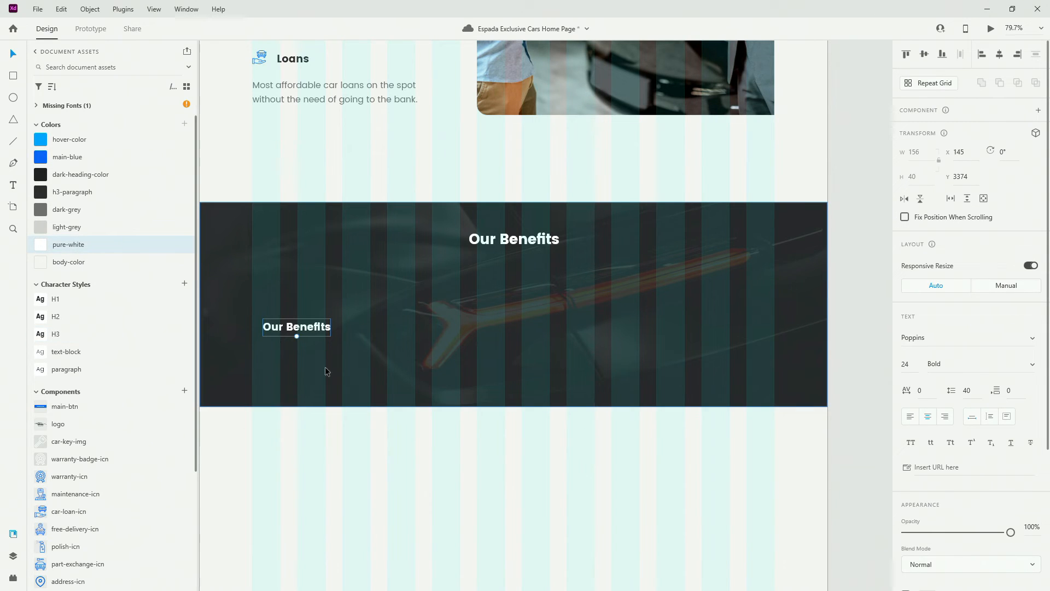
drag(280, 328, 280, 339)
scroll(281, 340, up, 5)
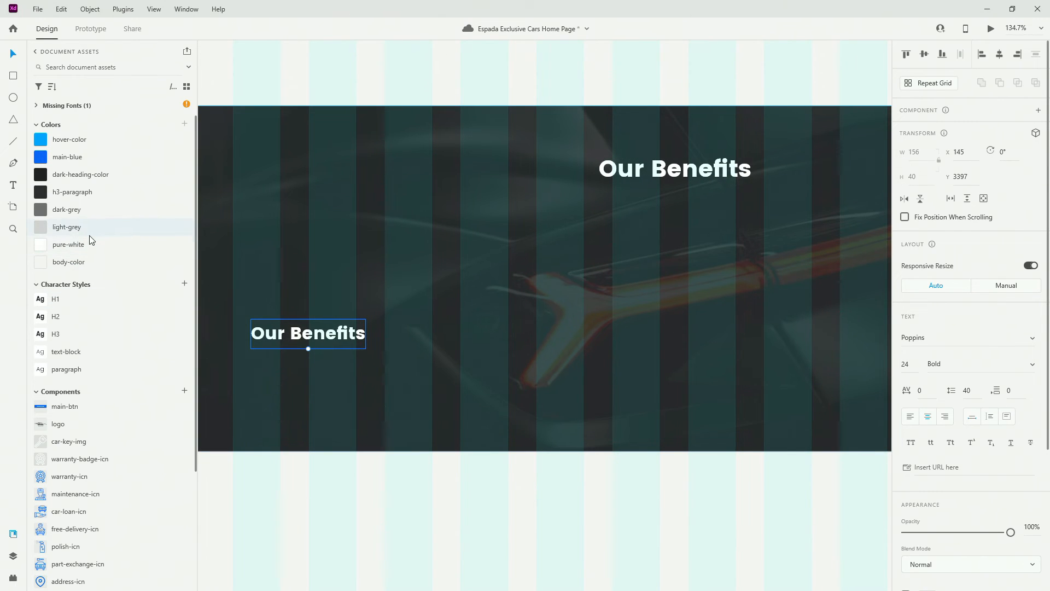
scroll(539, 301, down, 3)
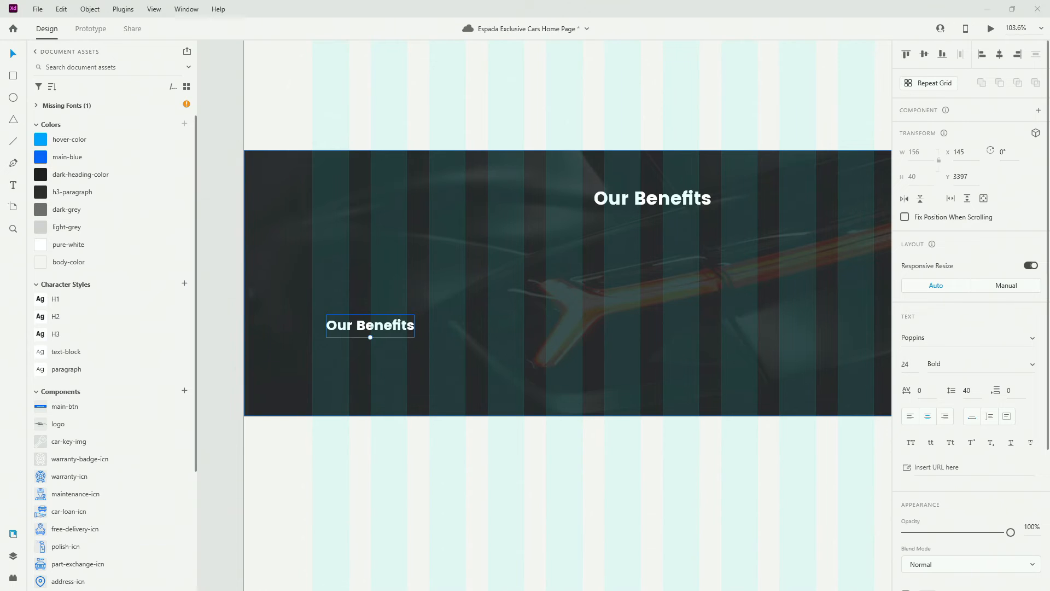
double_click(395, 326)
key(ctrl+a)
text(Free Delivery)
key(Escape)
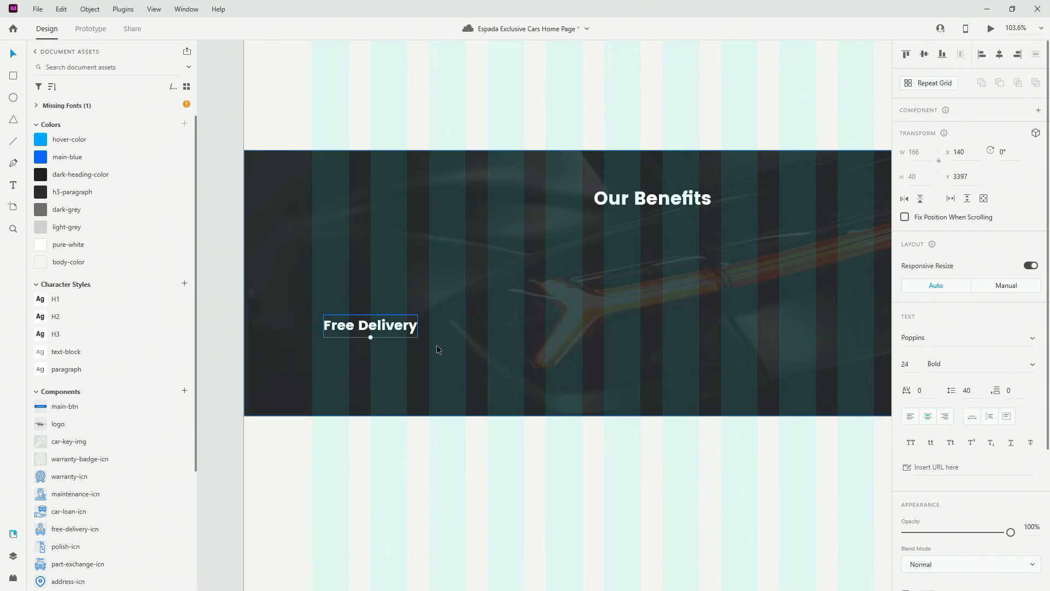
Duplicate the title to the middle and retype it 'Three Stage Polish'
drag(392, 327, 682, 326)
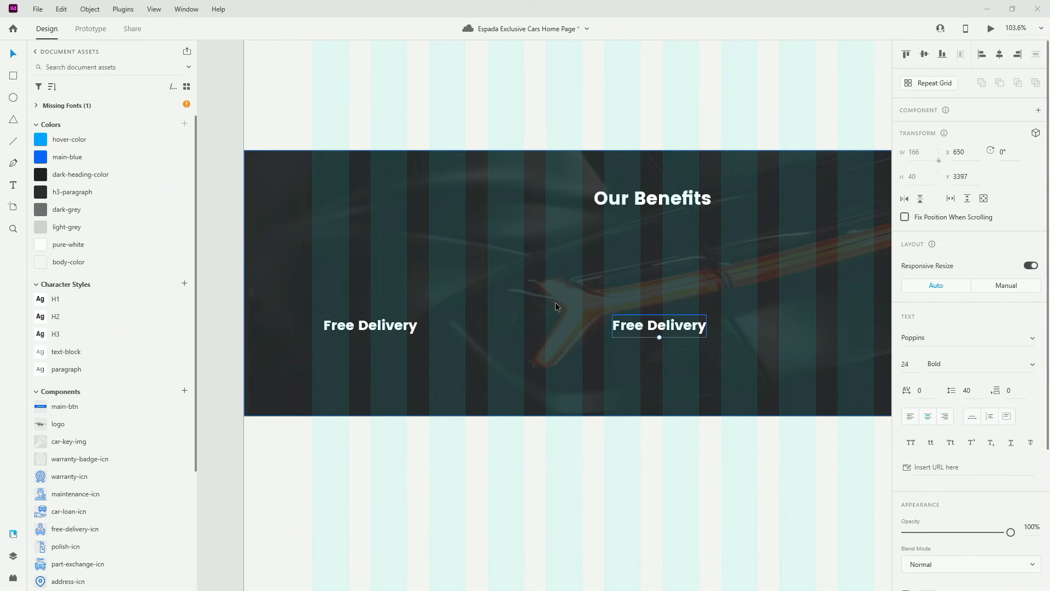
double_click(659, 325)
key(ctrl+a)
text(Three Stage Polish)
key(Escape)
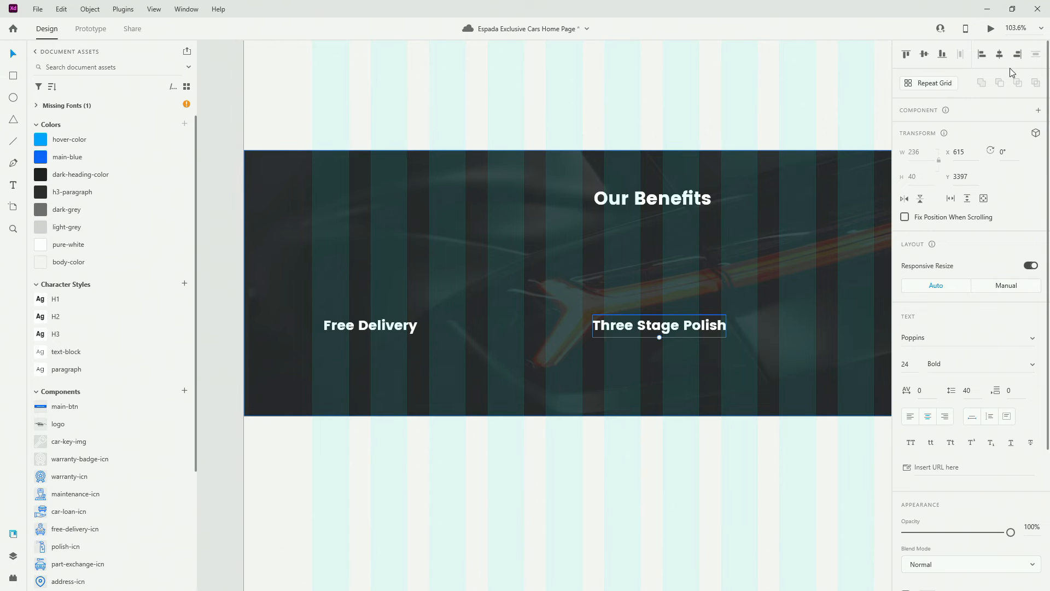
Add another copy at the band's right retitled 'Part Exchange'
click(762, 457)
drag(762, 457, 548, 425)
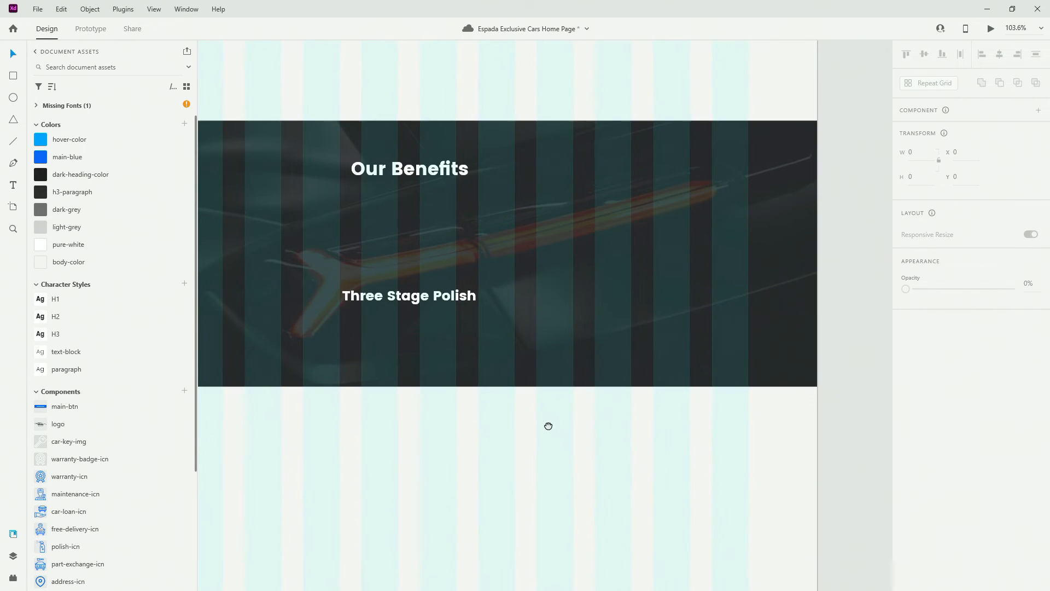
drag(374, 303, 740, 301)
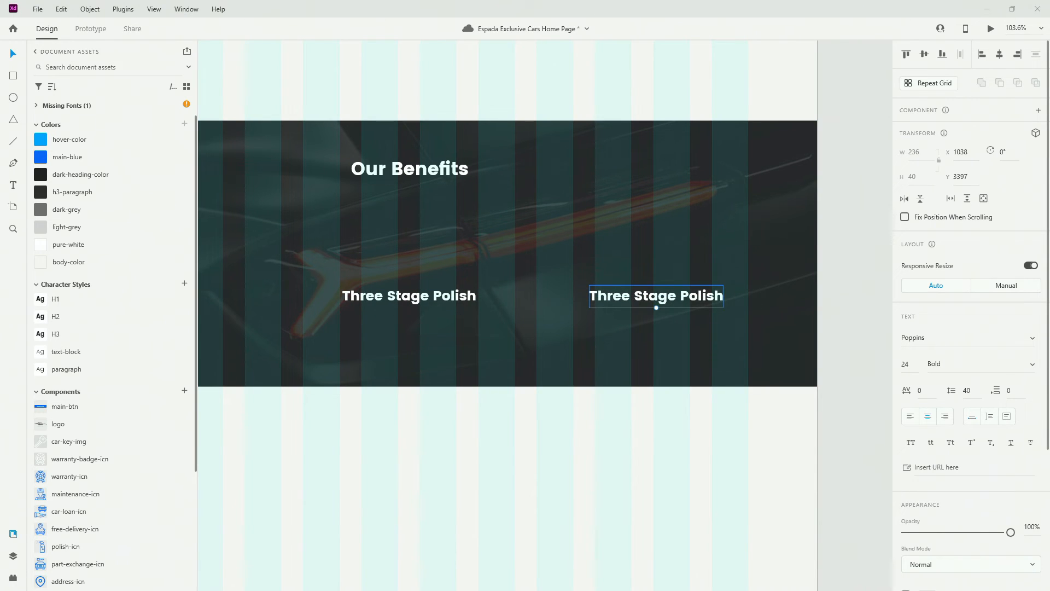
double_click(704, 304)
text(Part Exchange)
key(Escape)
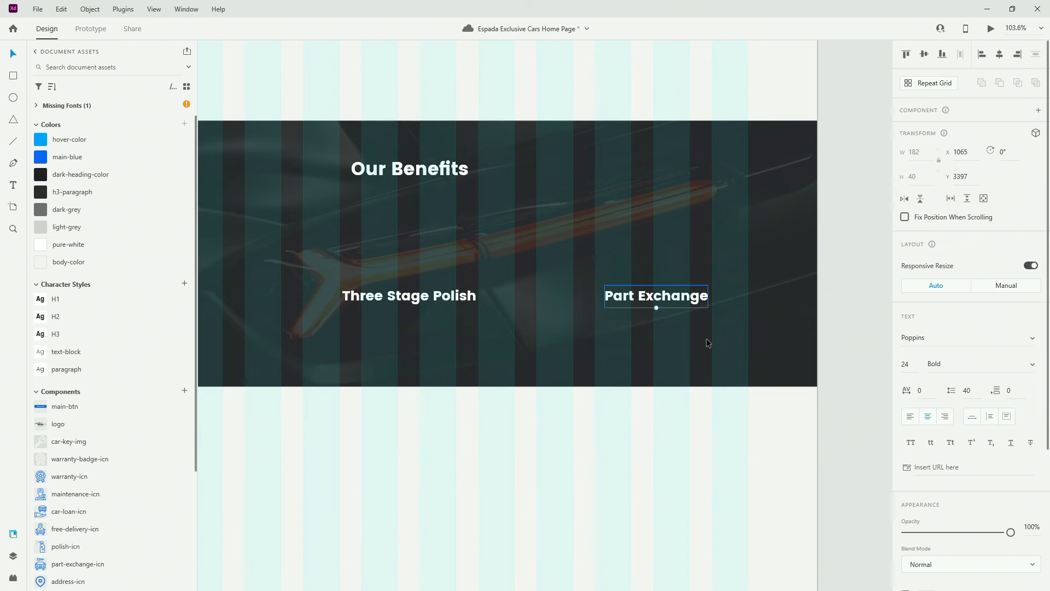
Save the design and pan to the Free Delivery, Three Stage Polish and Part Exchange headings
key(ctrl+s)
click(582, 417)
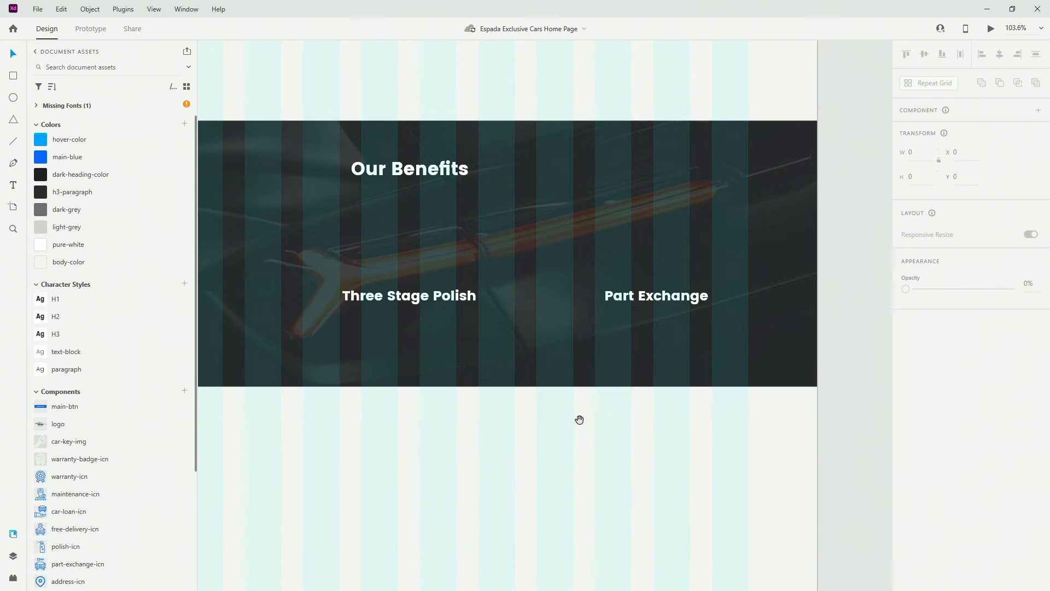
drag(579, 419, 706, 414)
scroll(805, 330, down, 3)
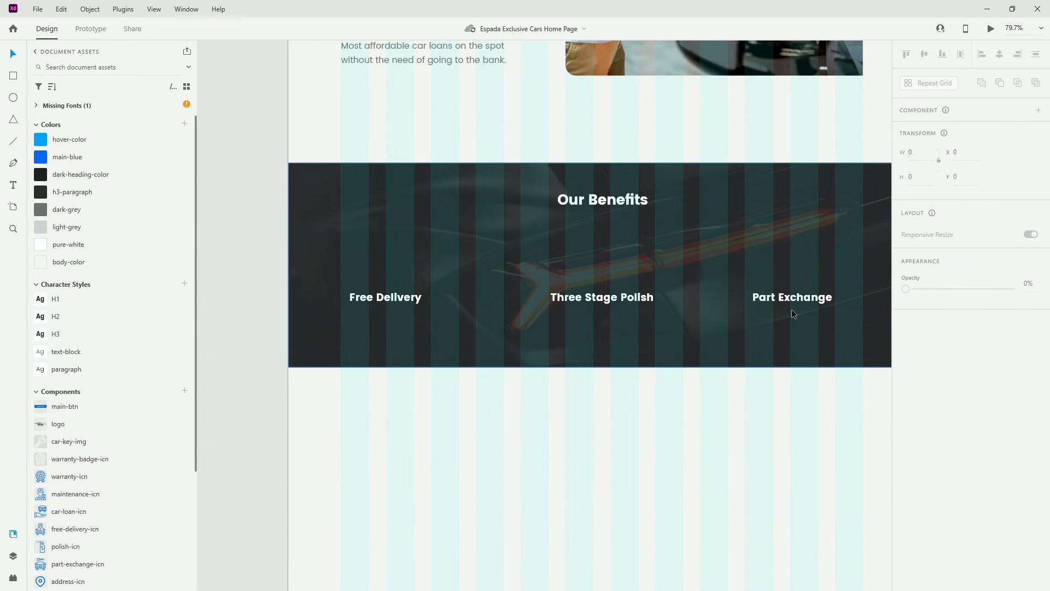
click(602, 292)
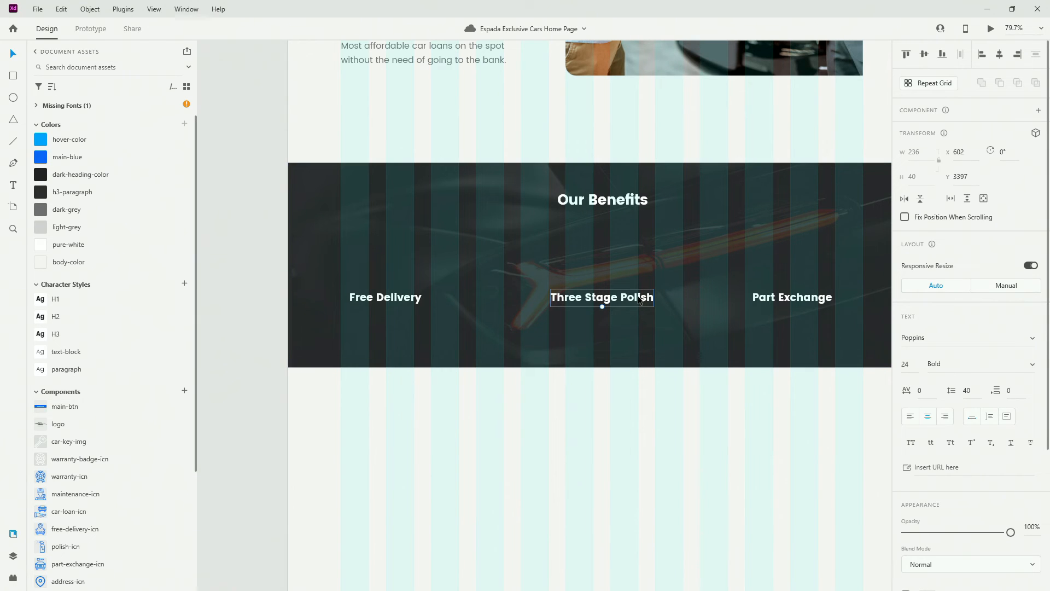
click(402, 303)
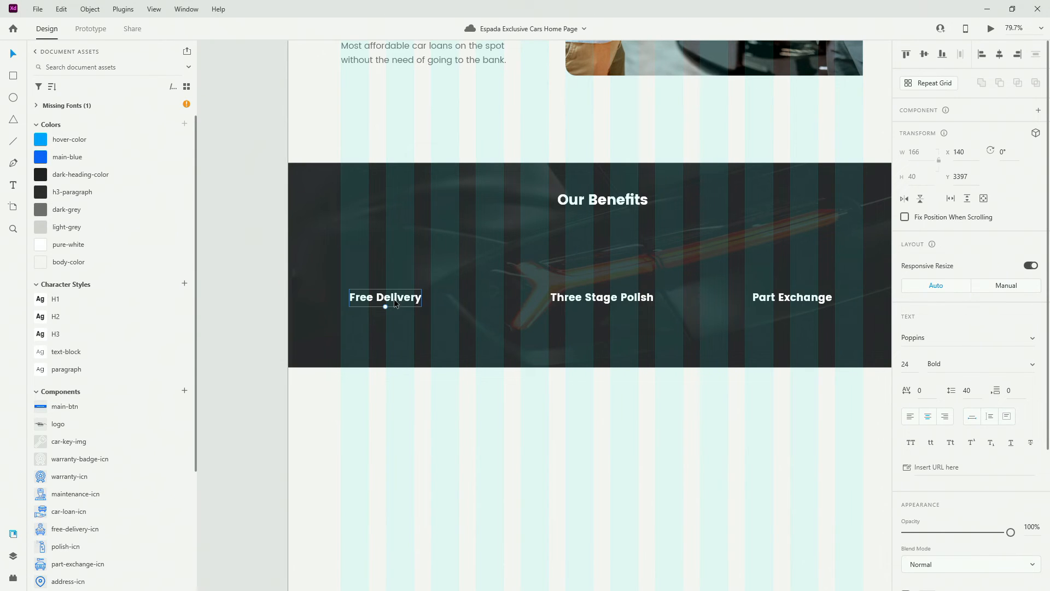
Add a paragraph-style copy below Free Delivery and replace its text with the pasted delivery description
key(ctrl+d)
drag(396, 303, 396, 327)
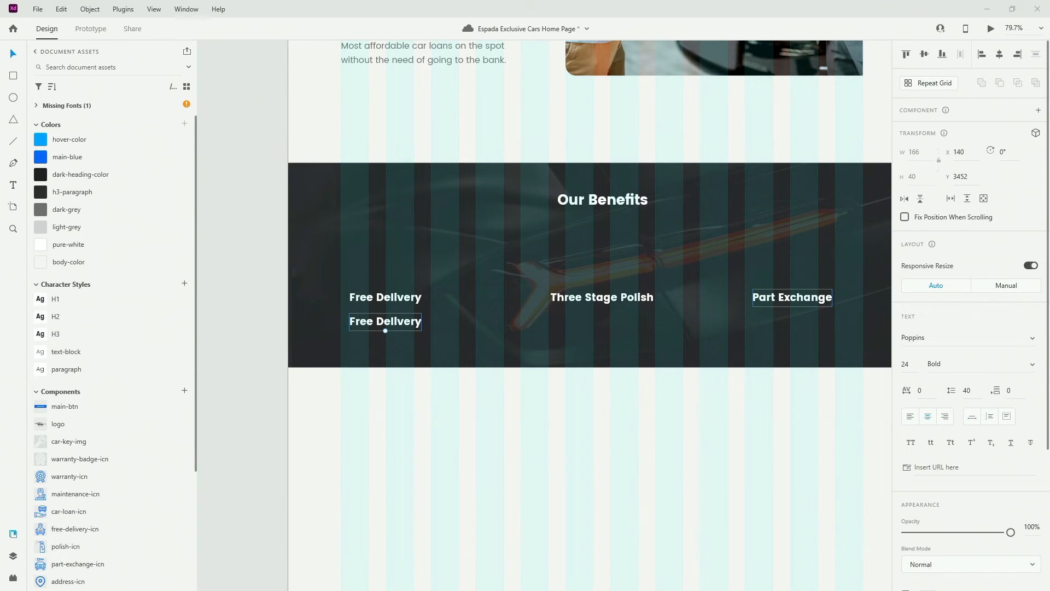
click(430, 322)
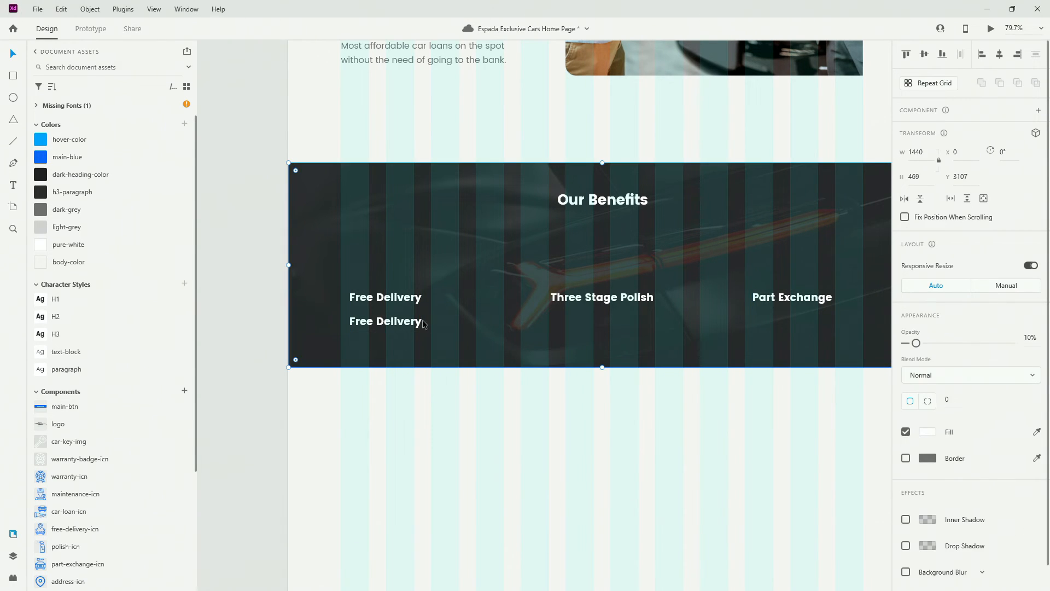
click(420, 322)
click(424, 322)
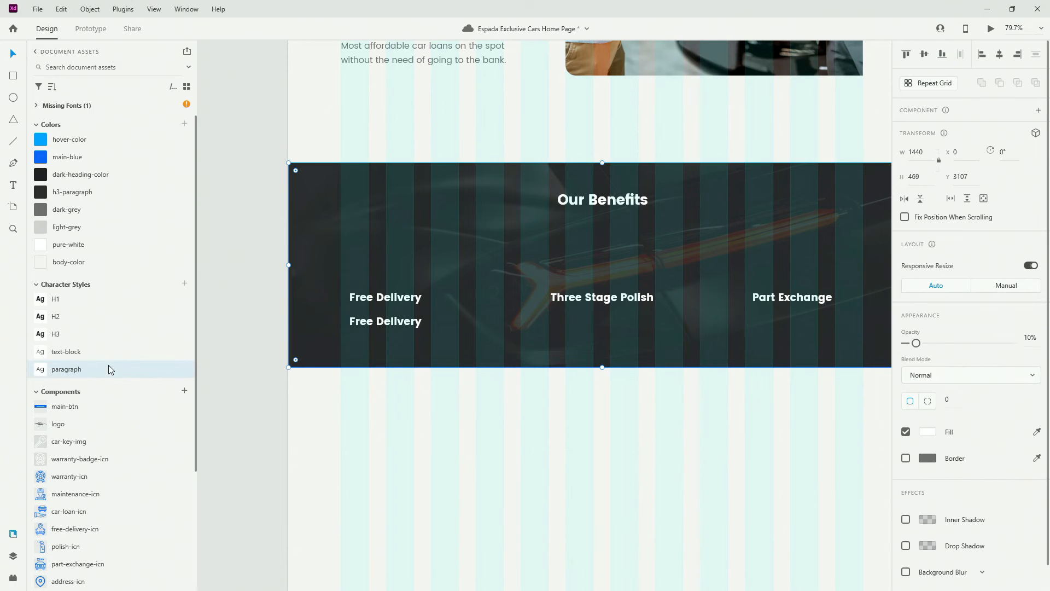
click(410, 317)
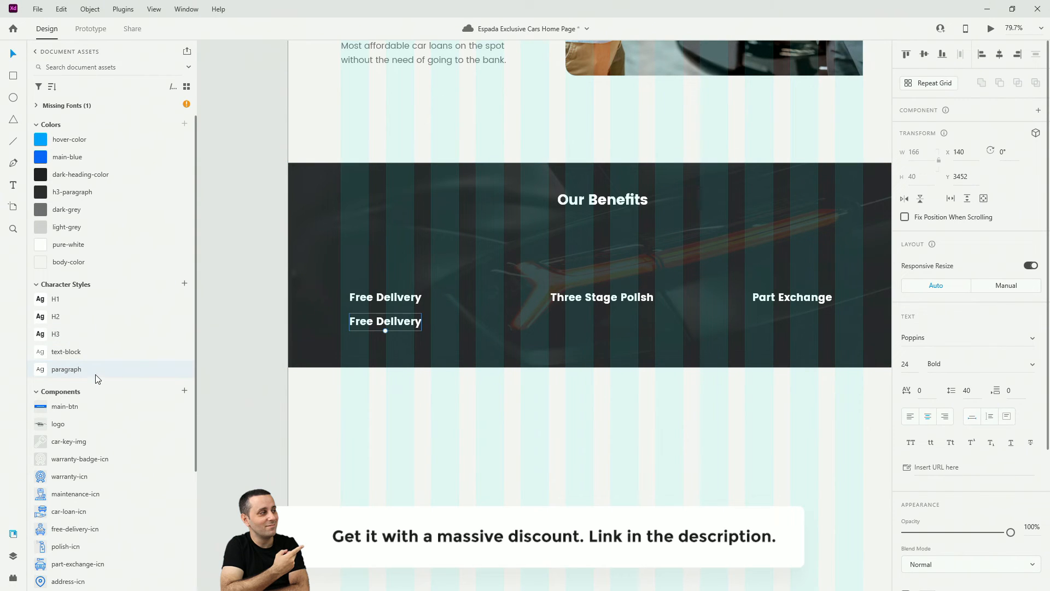
click(96, 377)
double_click(379, 320)
text(Nationwide free delivery to your door)
key(ctrl+a)
text(Nationwide free delivery to your door)
key(Escape)
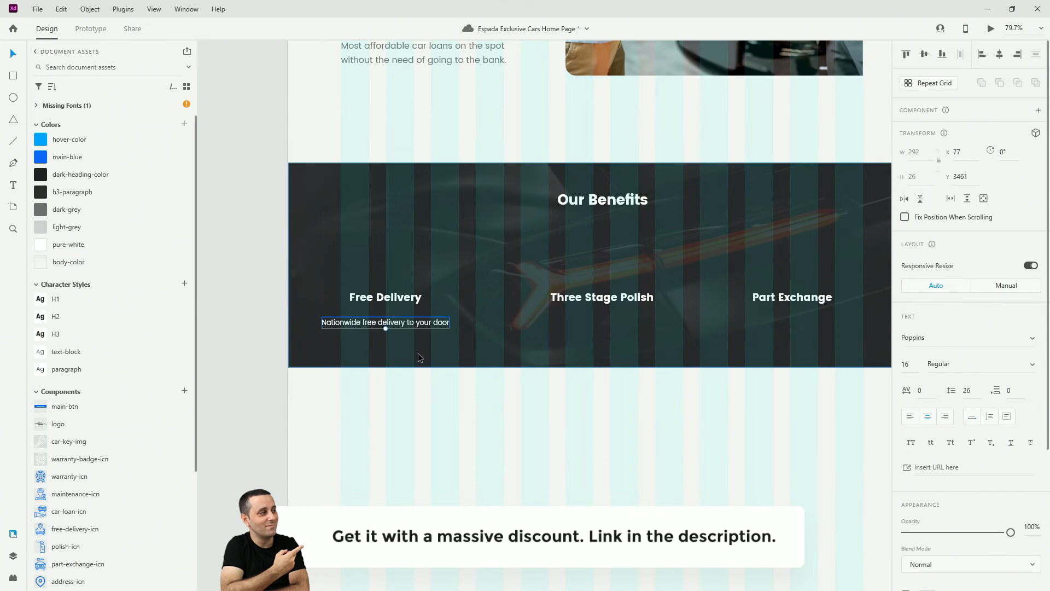
Copy the description under Three Stage Polish and Part Exchange, pasting new text into each
drag(424, 322, 640, 322)
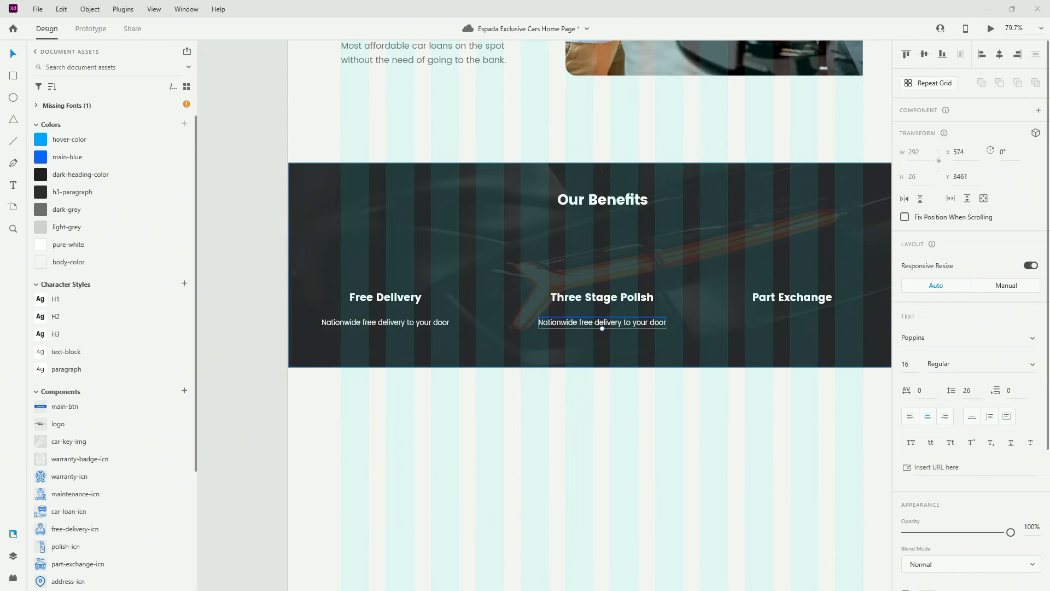
double_click(625, 324)
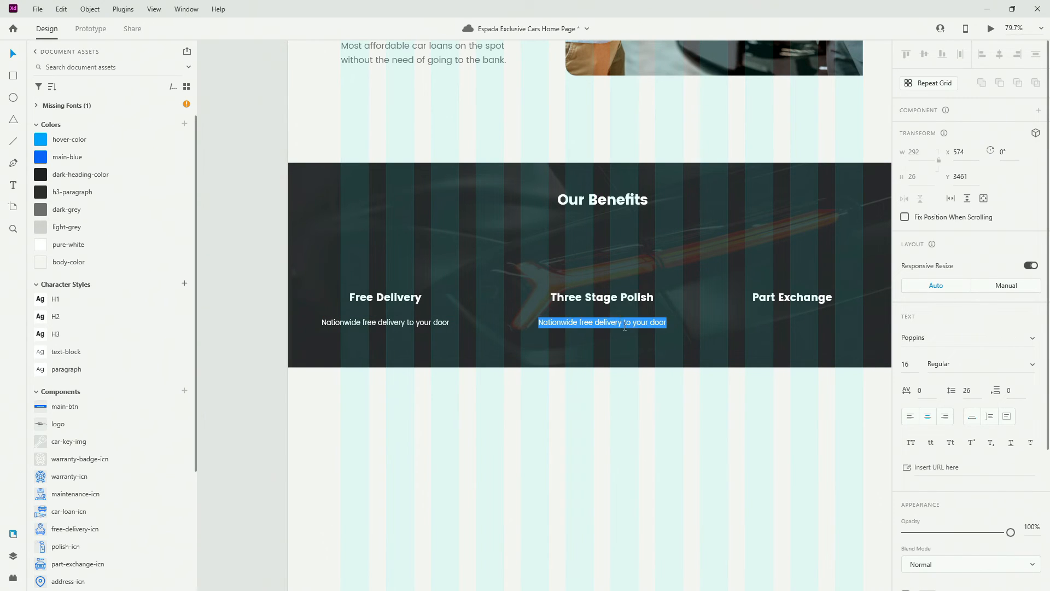
key(BackSpace)
text(Your car looking better then new)
key(Escape)
drag(615, 317, 798, 319)
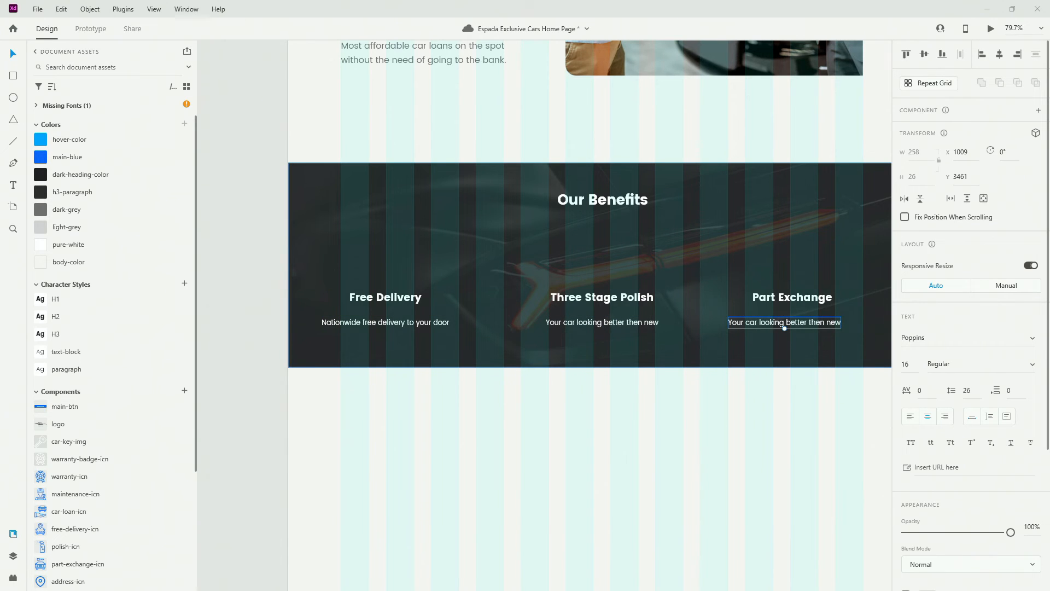
double_click(752, 323)
text(Sell us your old car as part exchange)
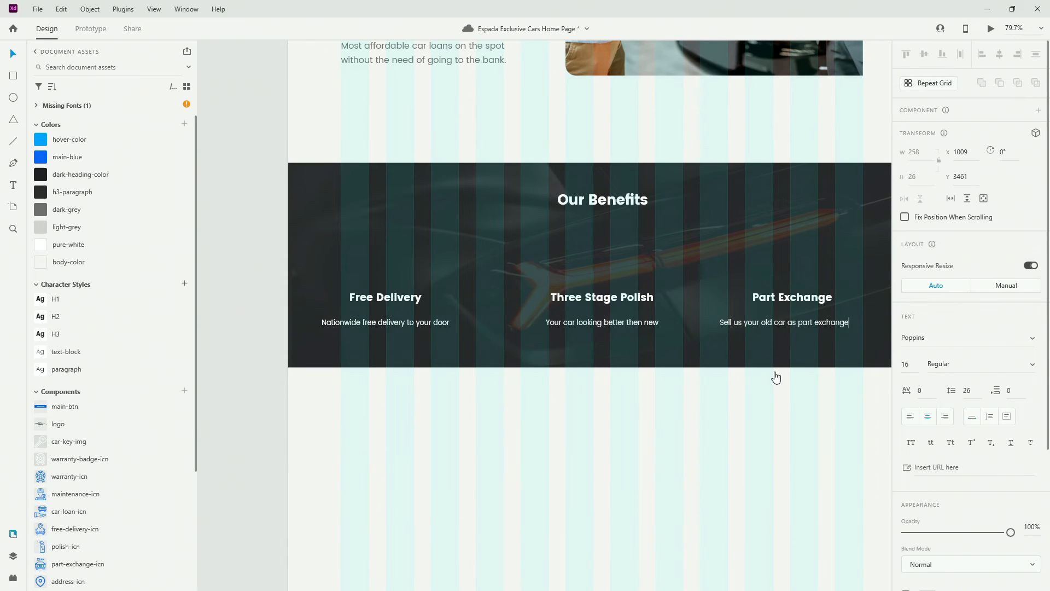
key(Escape)
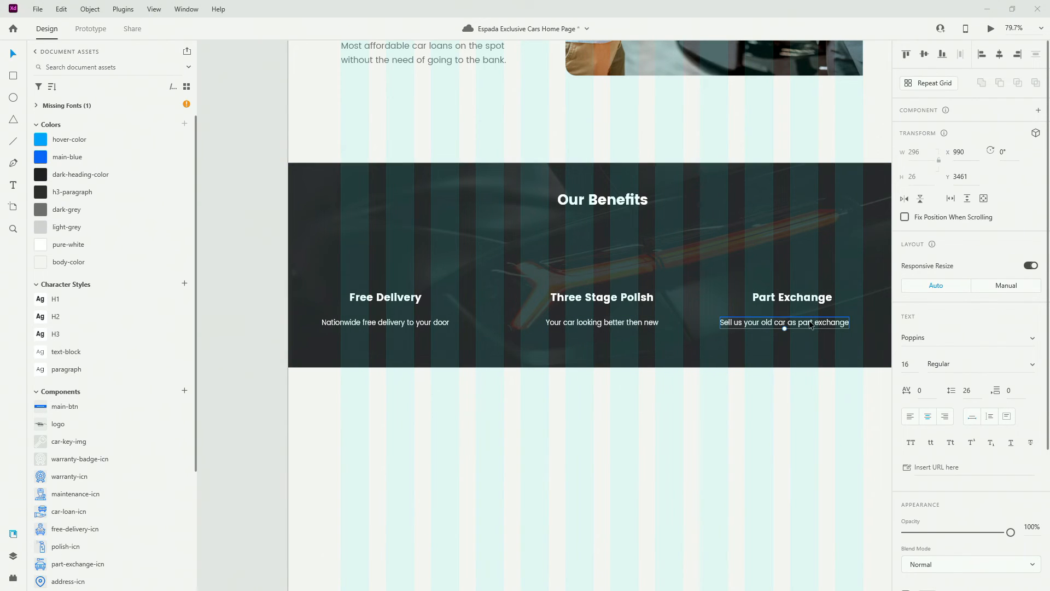
Centre each heading over its description and shift the Free Delivery column right to balance spacing
shift+click(806, 305)
click(1000, 56)
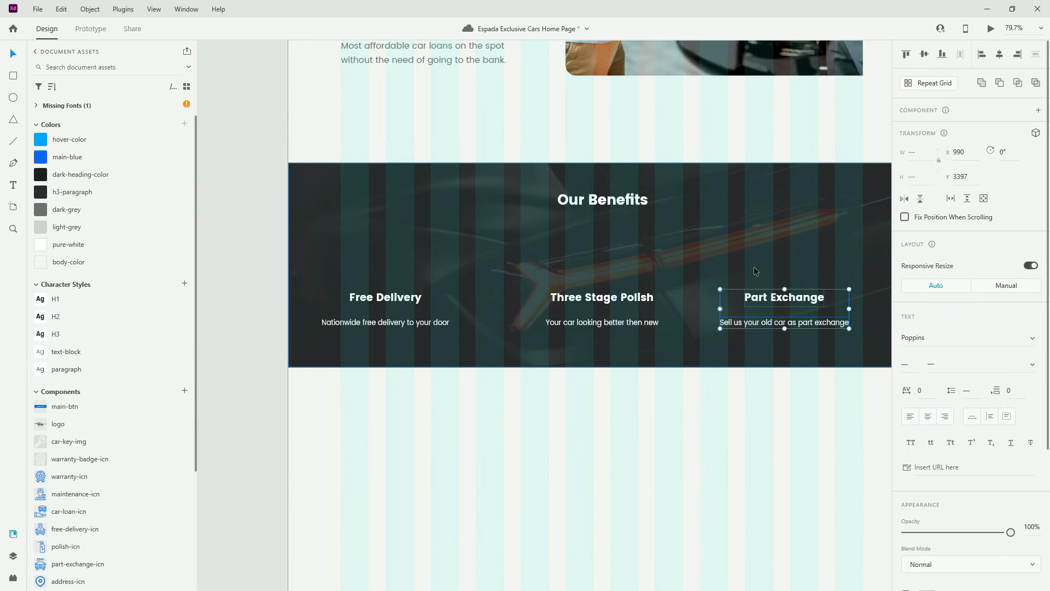
click(754, 271)
click(780, 321)
key(alt)
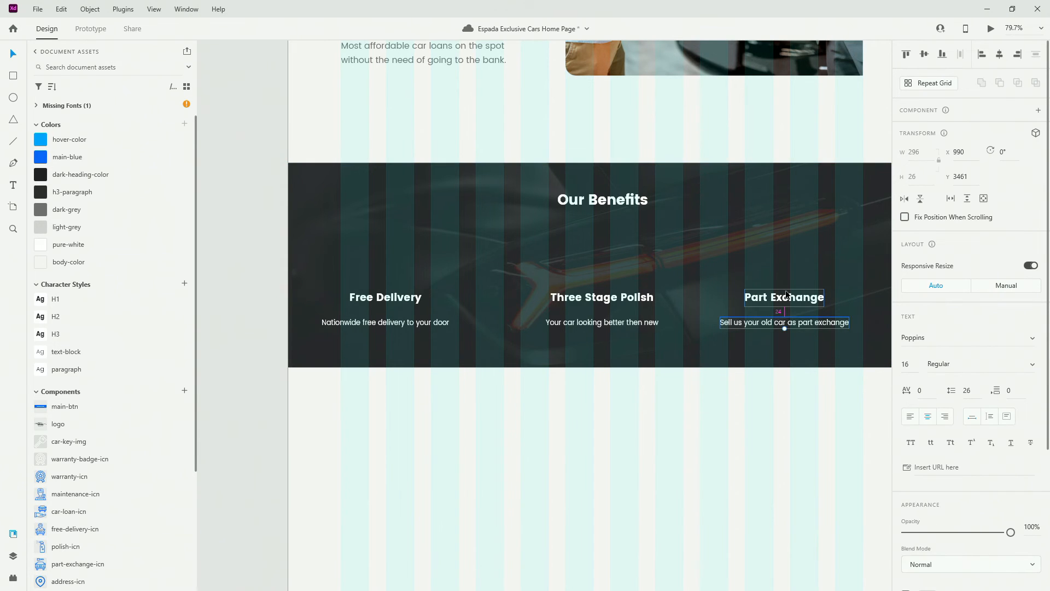
click(595, 325)
key(alt)
click(392, 324)
key(alt)
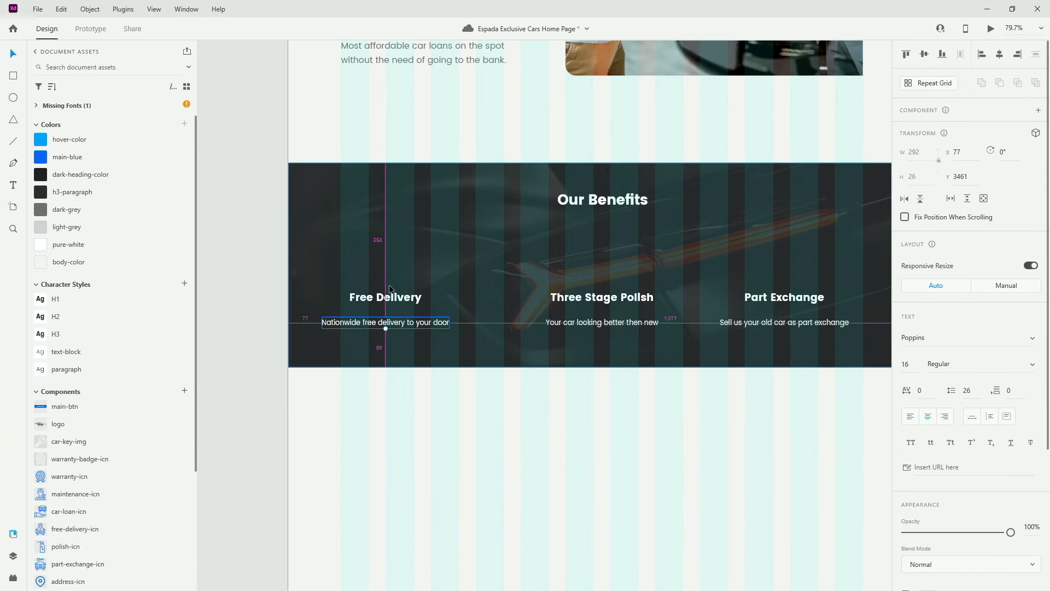
shift+click(391, 300)
drag(390, 301, 409, 300)
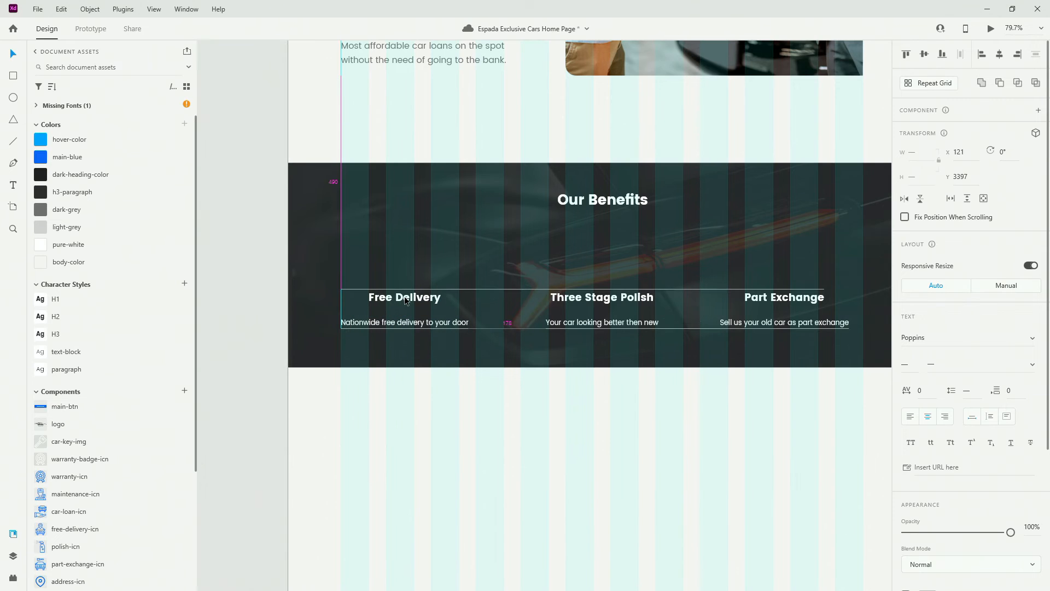
key(Escape)
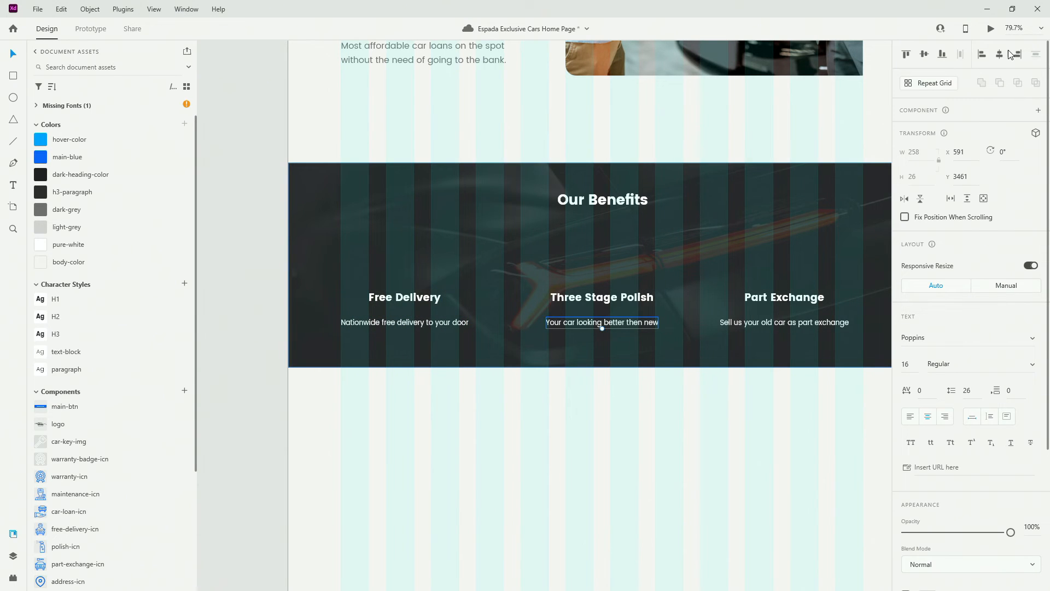
click(591, 300)
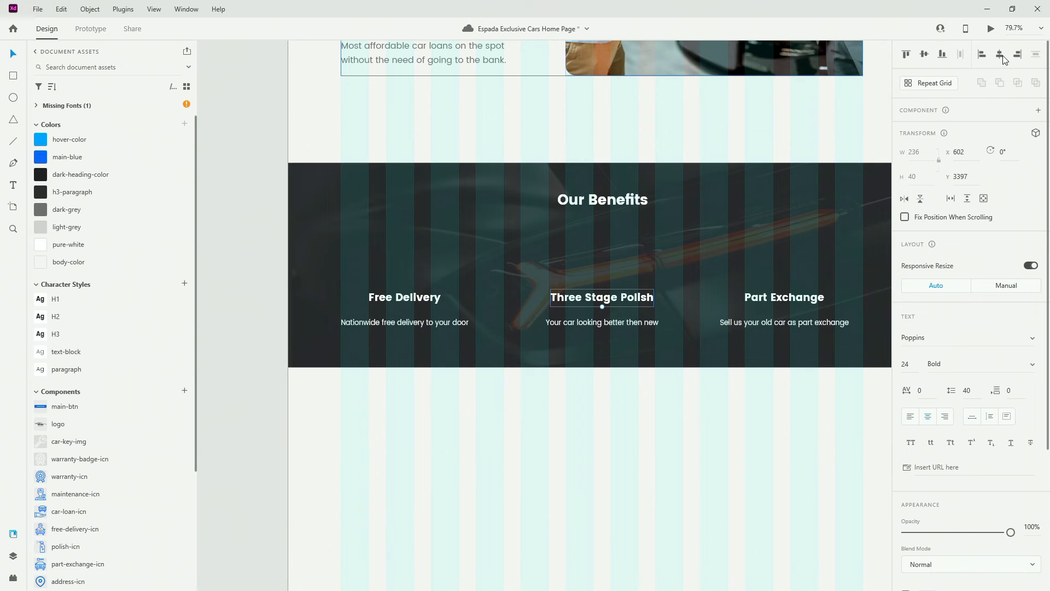
Place the free delivery icon from Assets just above the Free Delivery heading
scroll(120, 406, down, 4)
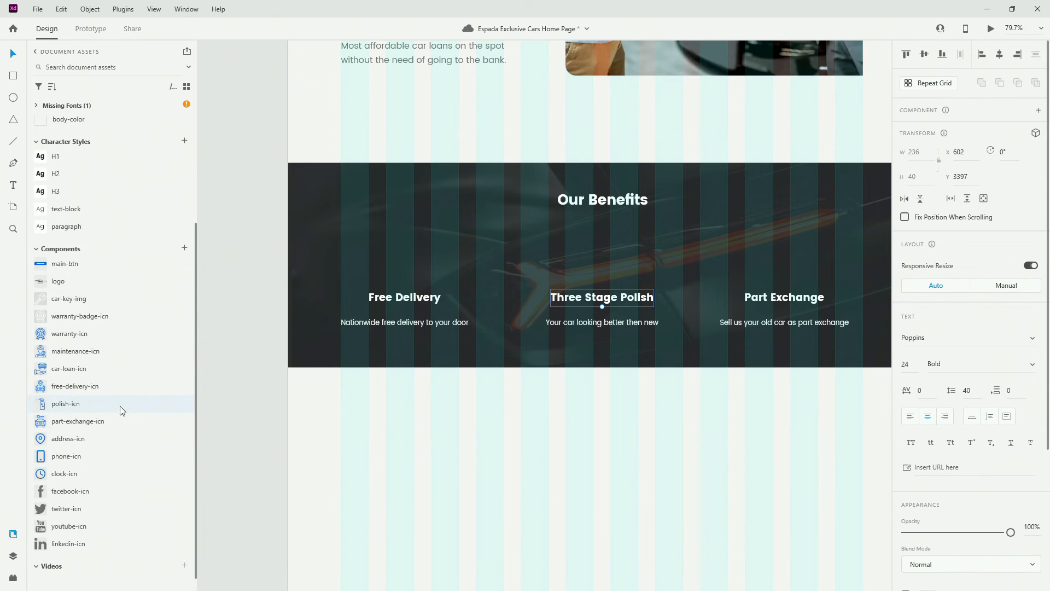
ctrl+scroll(389, 270, up, 3)
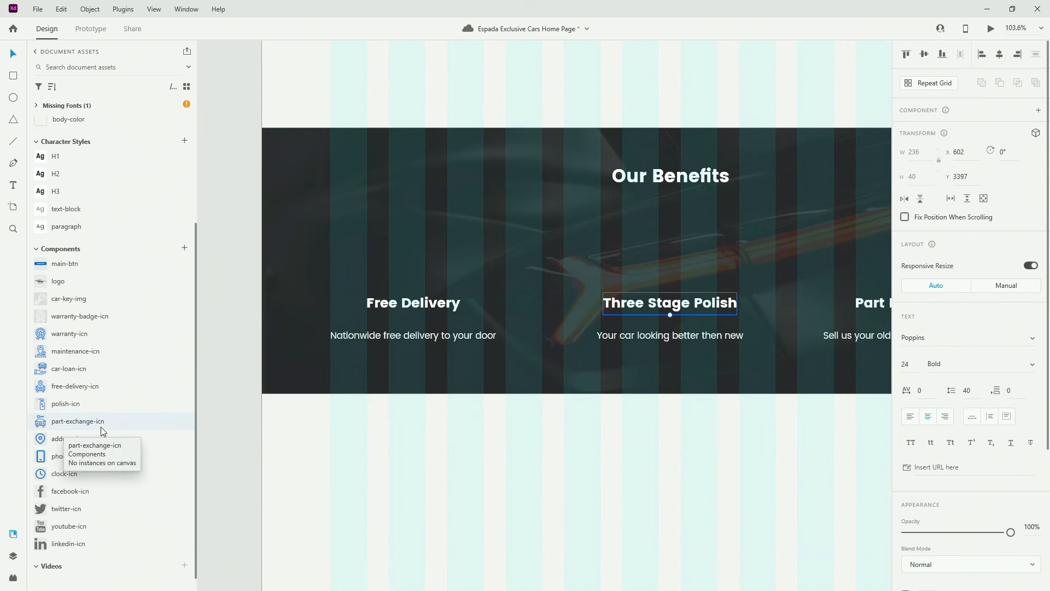
drag(77, 386, 435, 265)
ctrl+scroll(397, 263, up, 4)
ctrl+scroll(397, 267, up, 2)
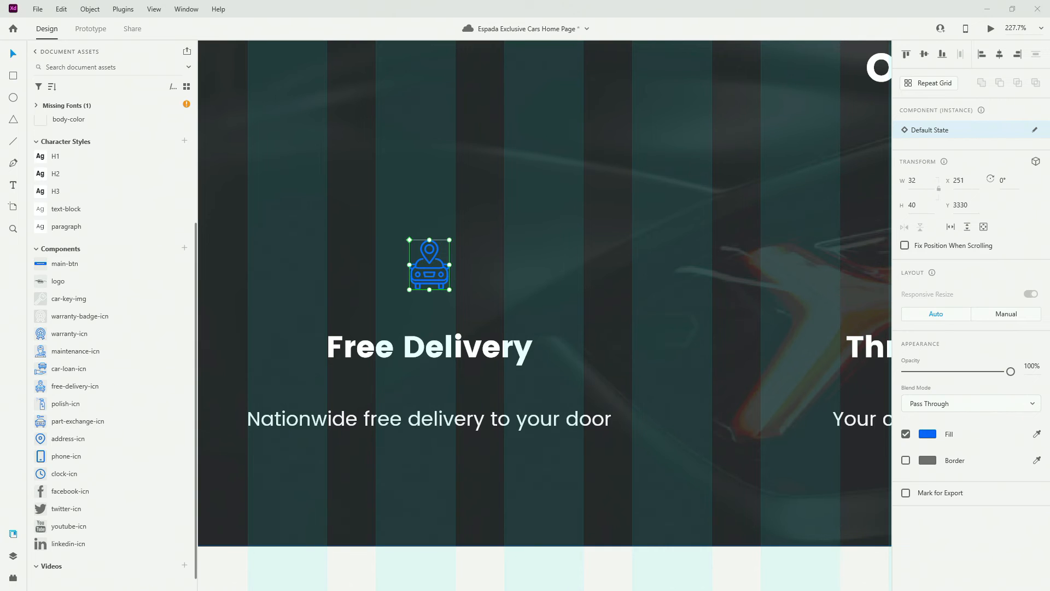
key(alt)
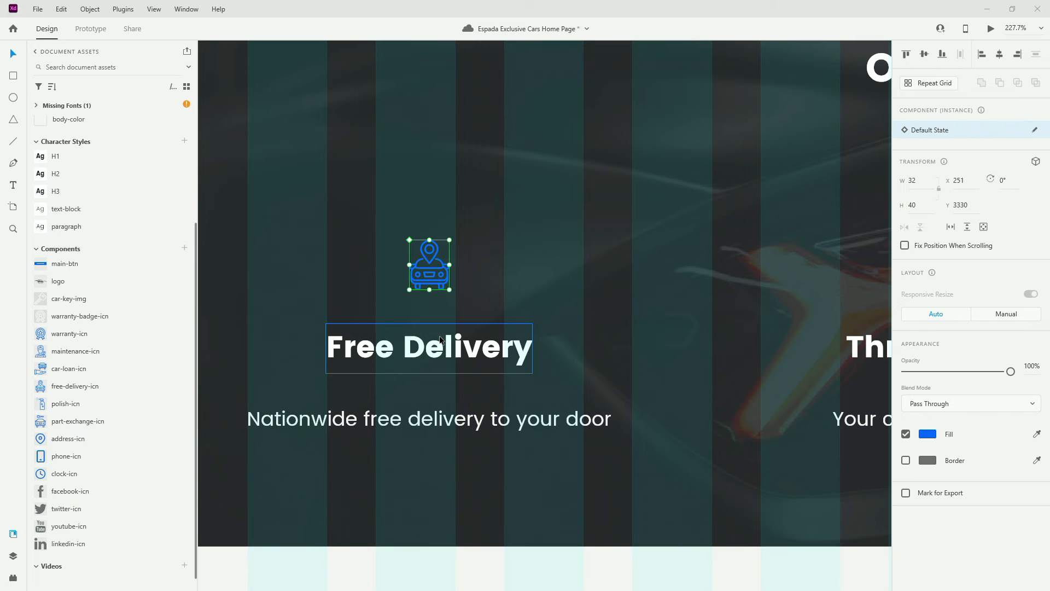
click(438, 264)
click(440, 260)
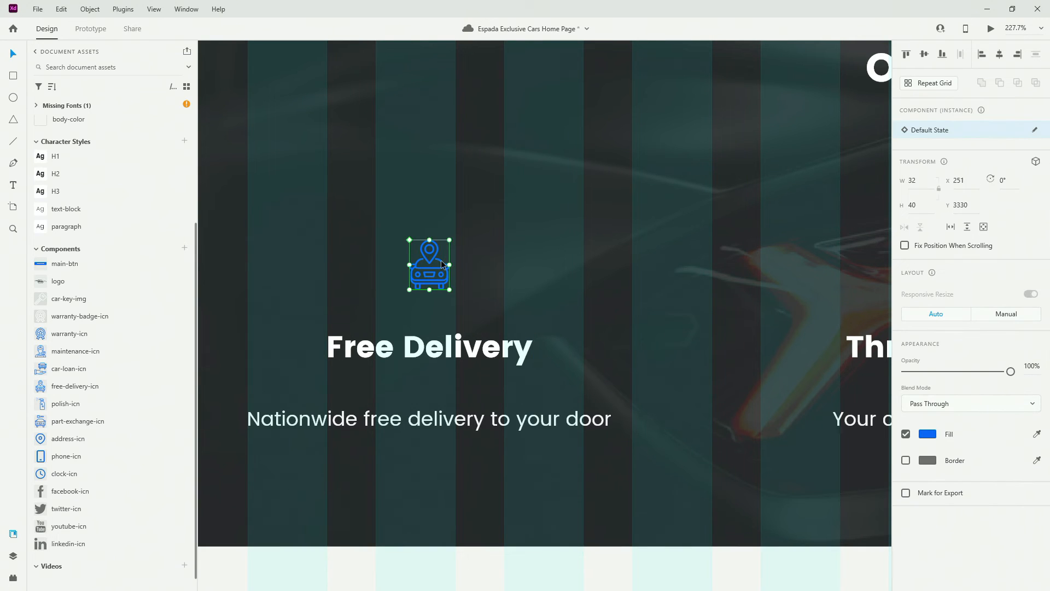
key(Down)
key(Down)
key(Down)
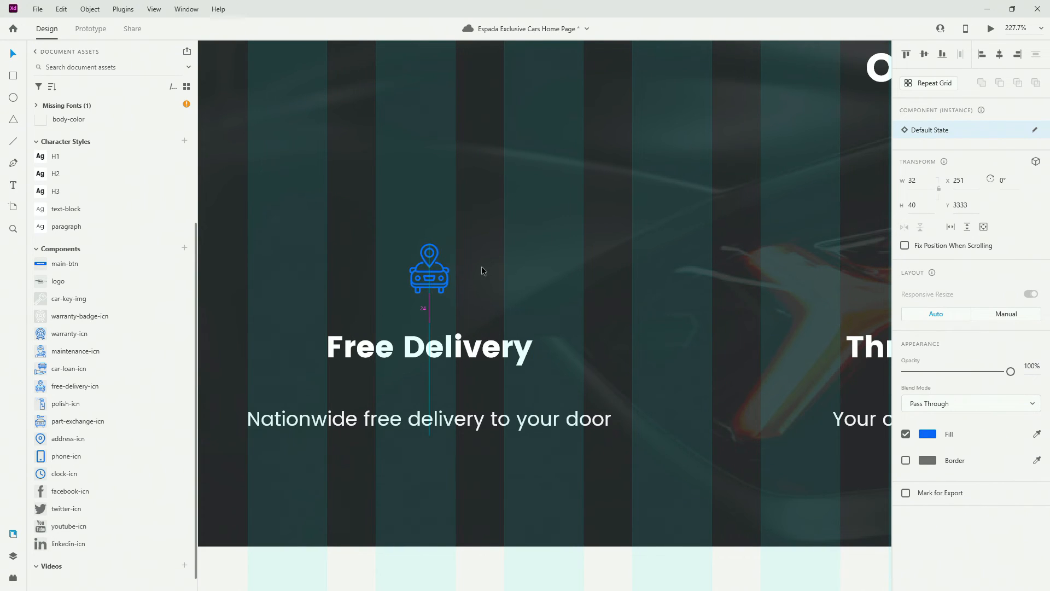
scroll(360, 271, down, 3)
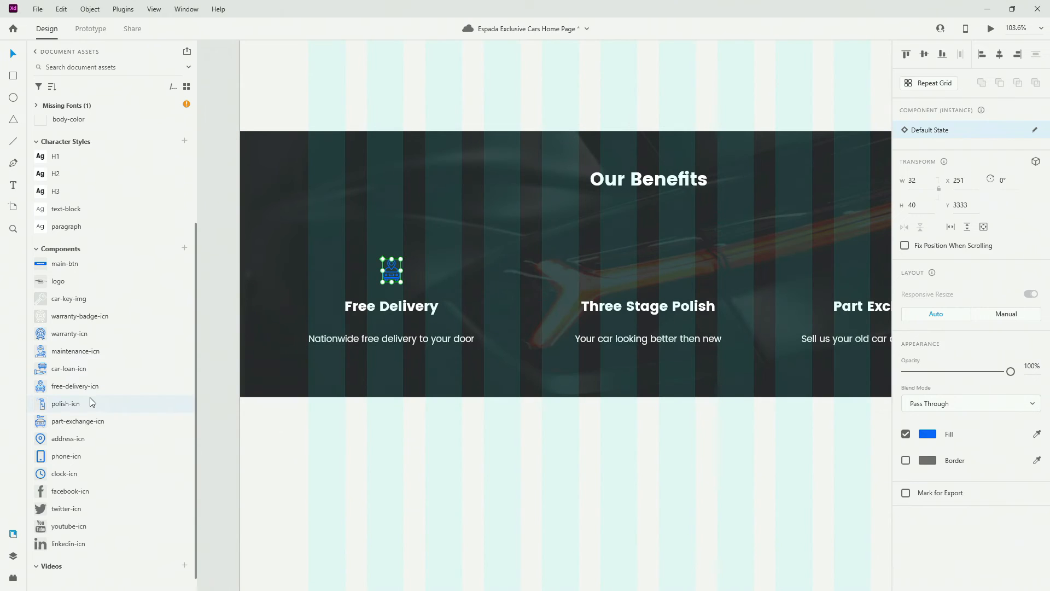
Place the polish icon centred above the Three Stage Polish heading
drag(198, 381, 646, 279)
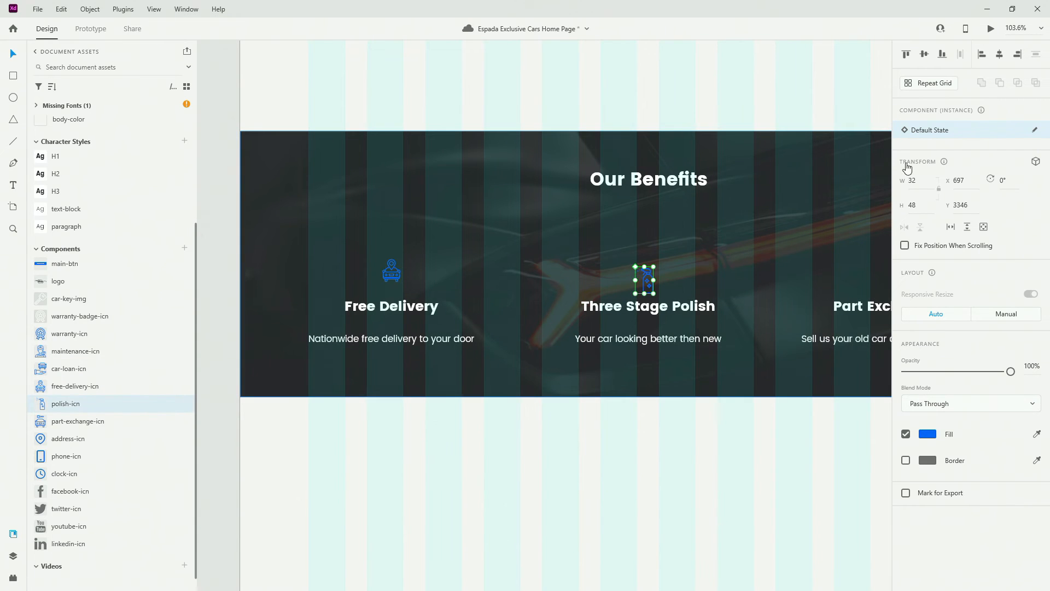
click(1000, 55)
scroll(675, 349, up, 5)
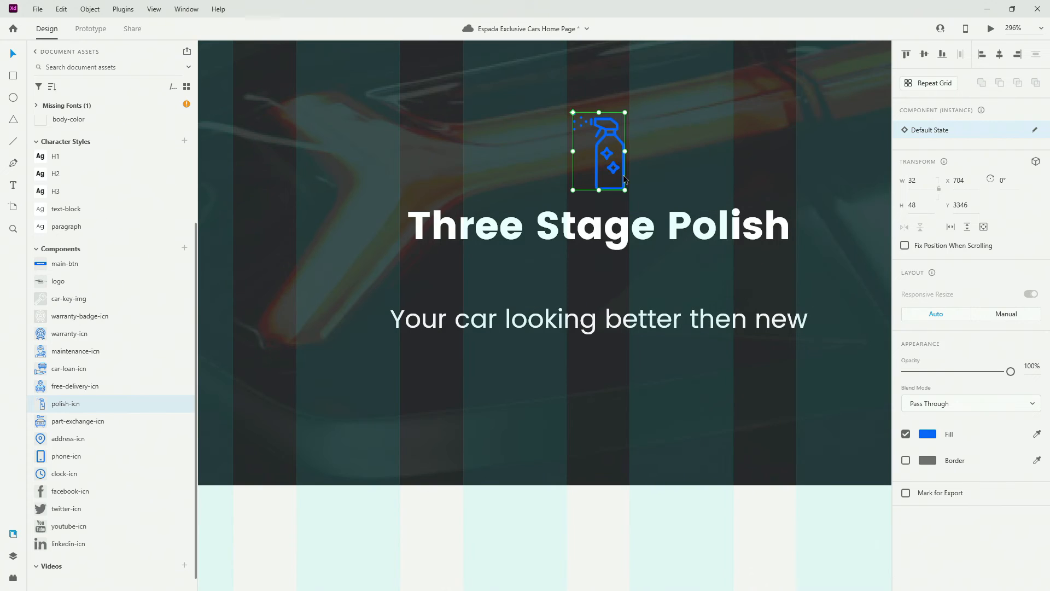
drag(623, 178, 623, 145)
Add the part-exchange car-key icon and centre it above Part Exchange with the layout grid shown
scroll(278, 362, down, 6)
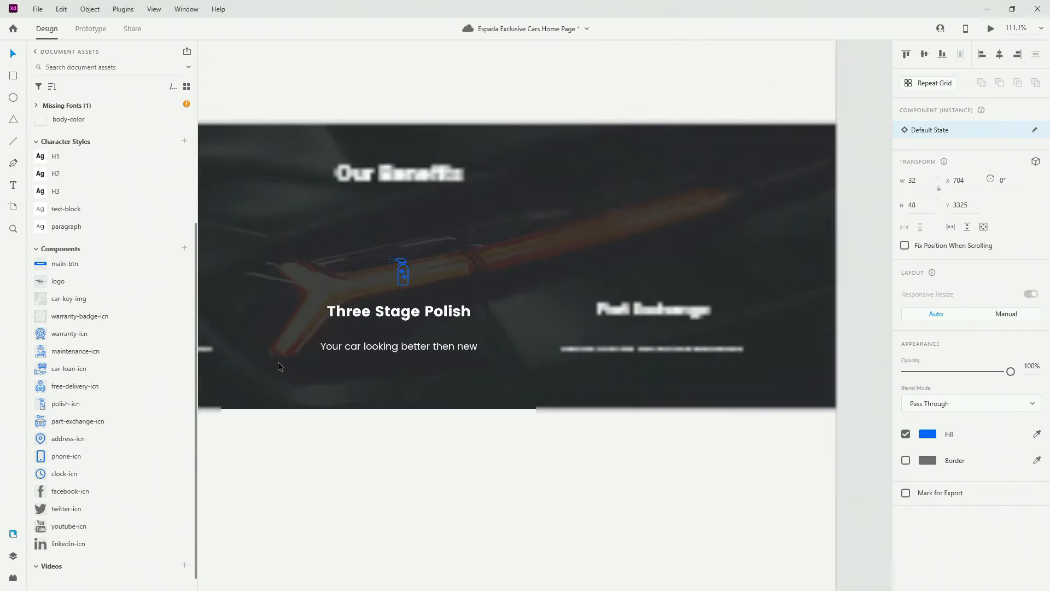
drag(96, 428, 520, 303)
scroll(520, 302, up, 5)
key(ctrl+shift+apostrophe)
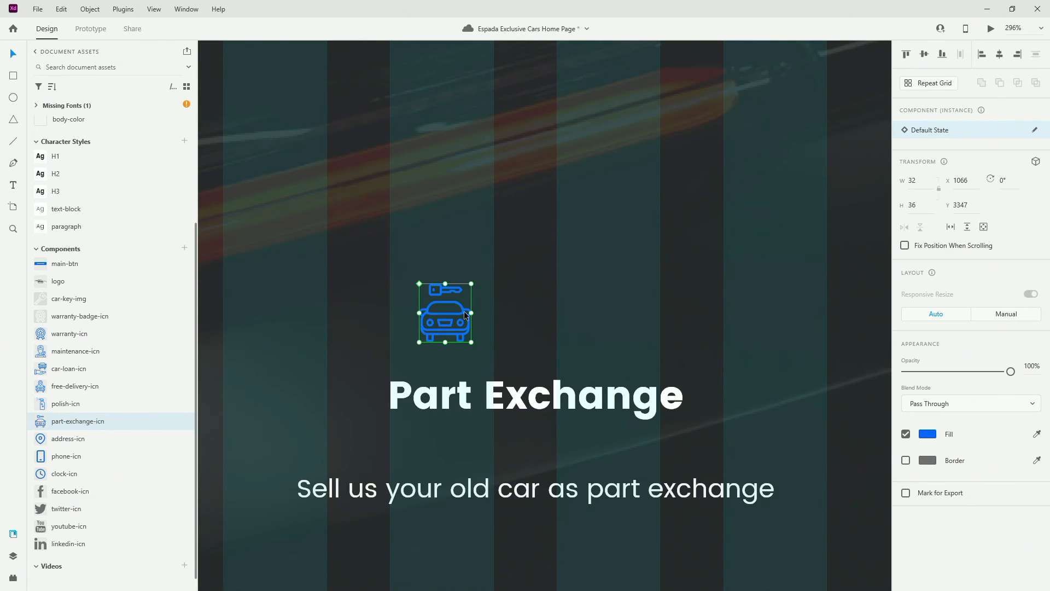
click(464, 310)
drag(454, 308, 550, 294)
Group each benefit column's icon, heading and description into its own group
scroll(605, 328, down, 5)
scroll(628, 333, down, 1)
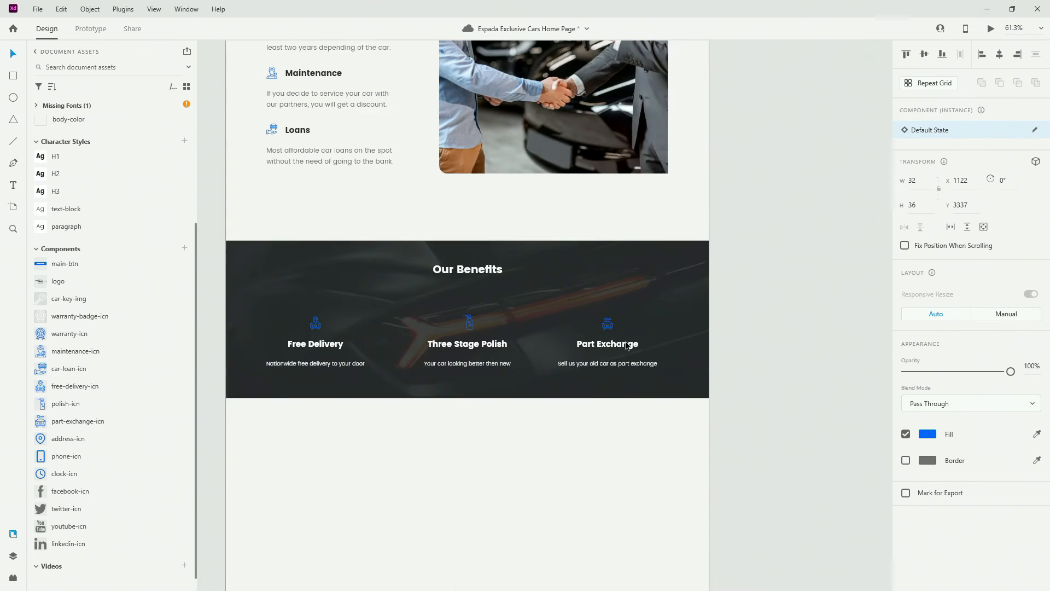
shift+click(629, 346)
shift+click(628, 364)
key(ctrl+g)
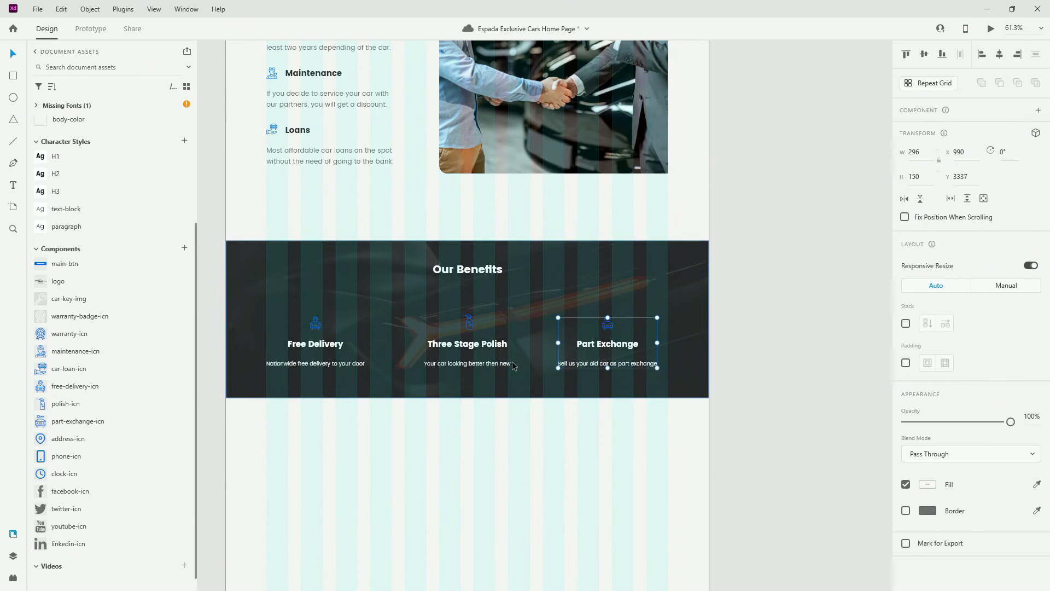
click(466, 364)
shift+click(467, 344)
shift+click(471, 323)
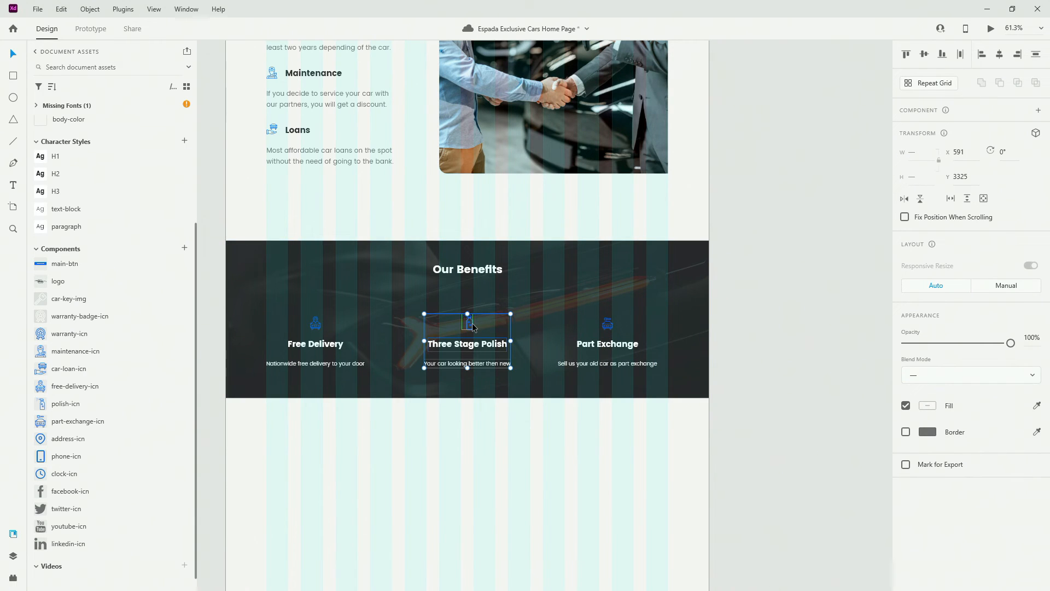
key(ctrl+g)
click(293, 364)
shift+click(310, 347)
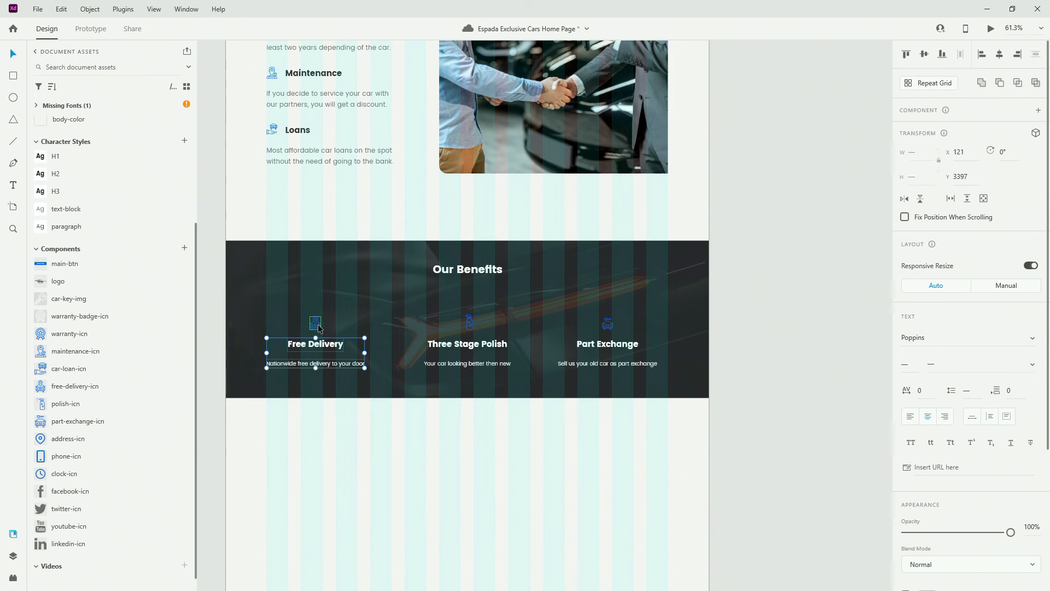
shift+click(317, 326)
key(ctrl+g)
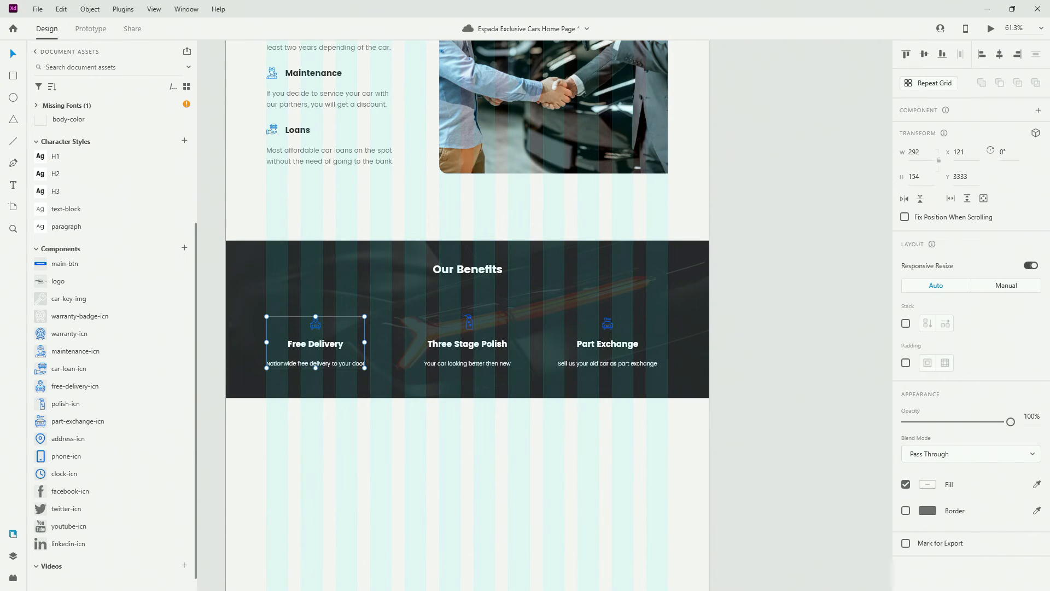
Name the first two groups 'free delivery' and 'three stage polish' in Layers, ordering polish second
click(13, 556)
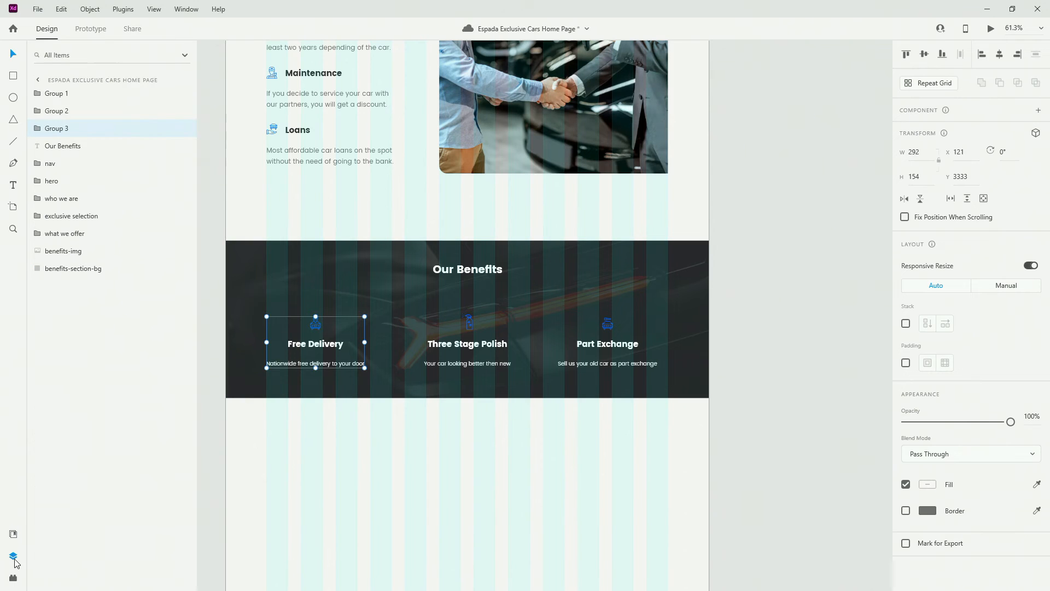
double_click(62, 128)
text(free delivery)
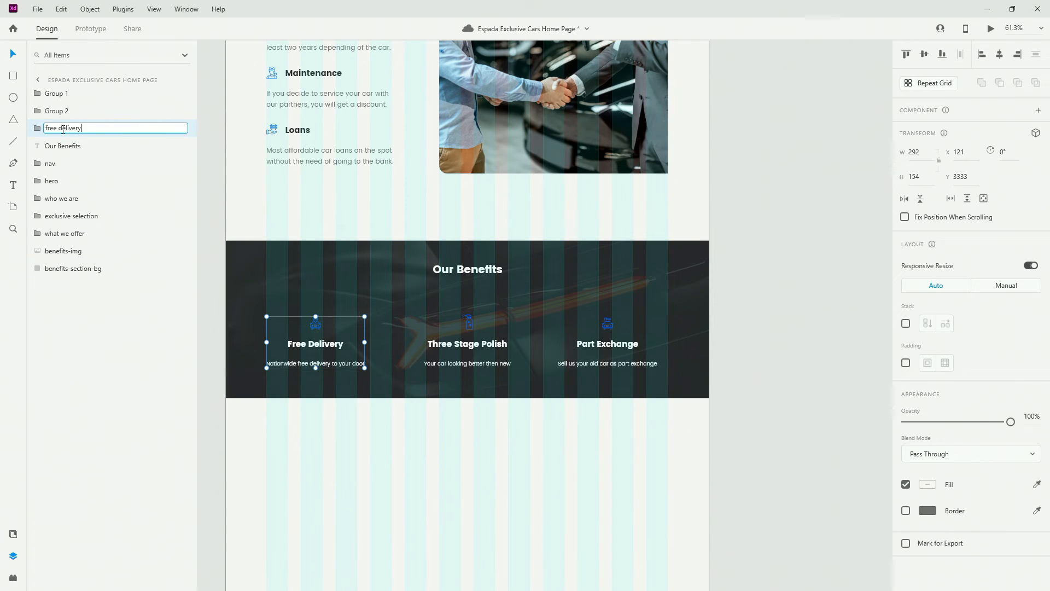
key(Return)
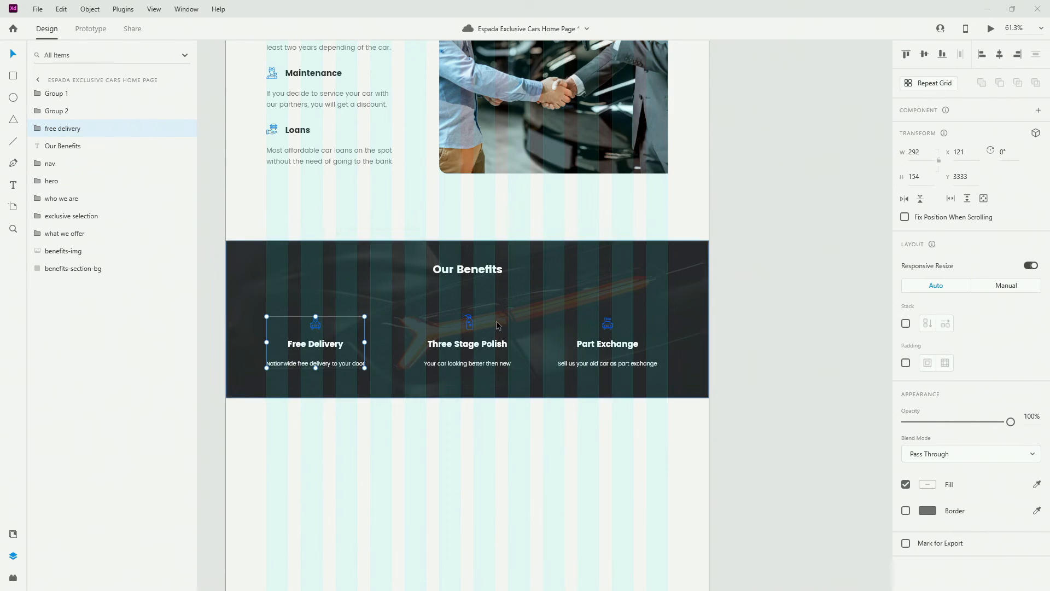
click(468, 344)
double_click(66, 111)
text(three stage polish)
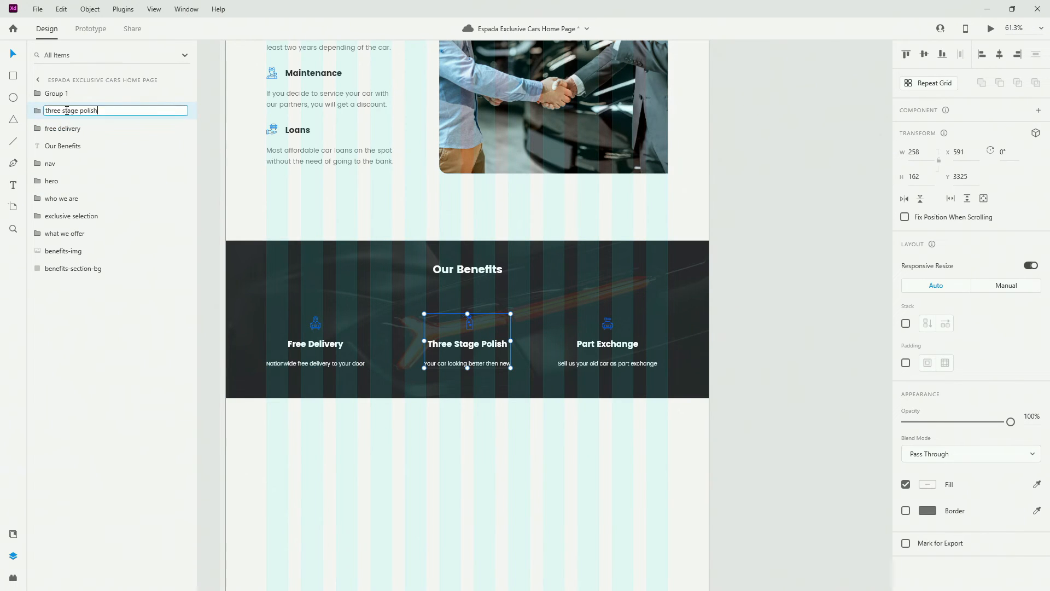
key(Return)
drag(74, 117, 71, 136)
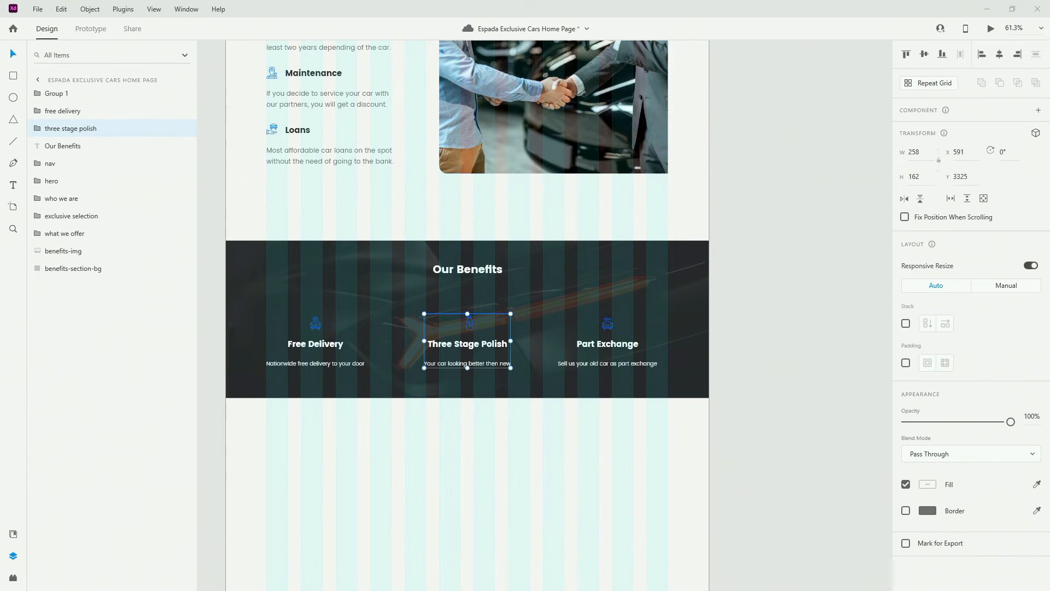
Name the third group 'part exchange' and move all three groups below the Our Benefits heading layer
double_click(59, 93)
text(part exchange)
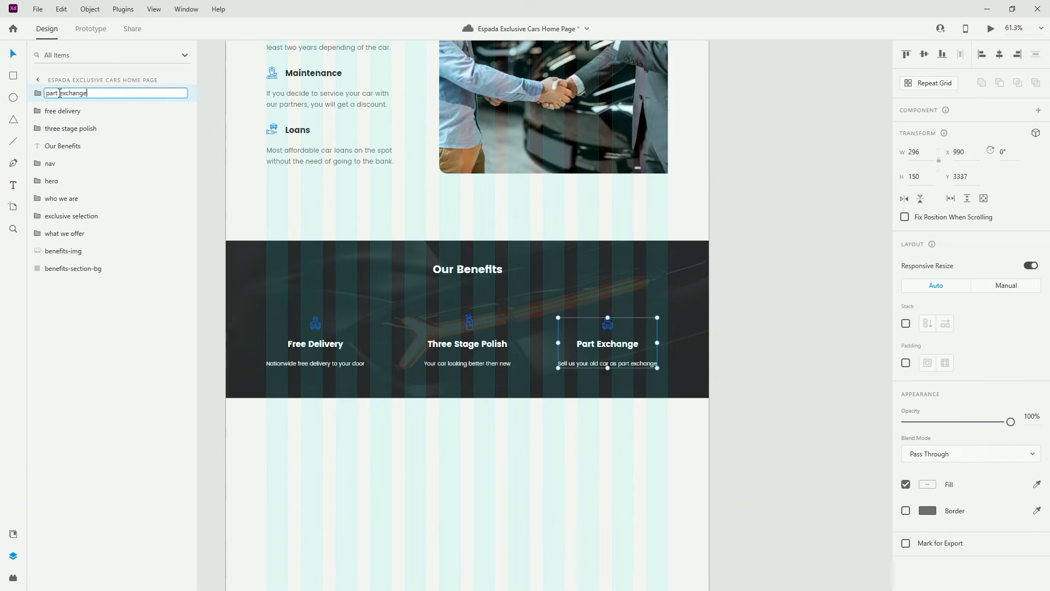
key(Return)
drag(78, 96, 76, 136)
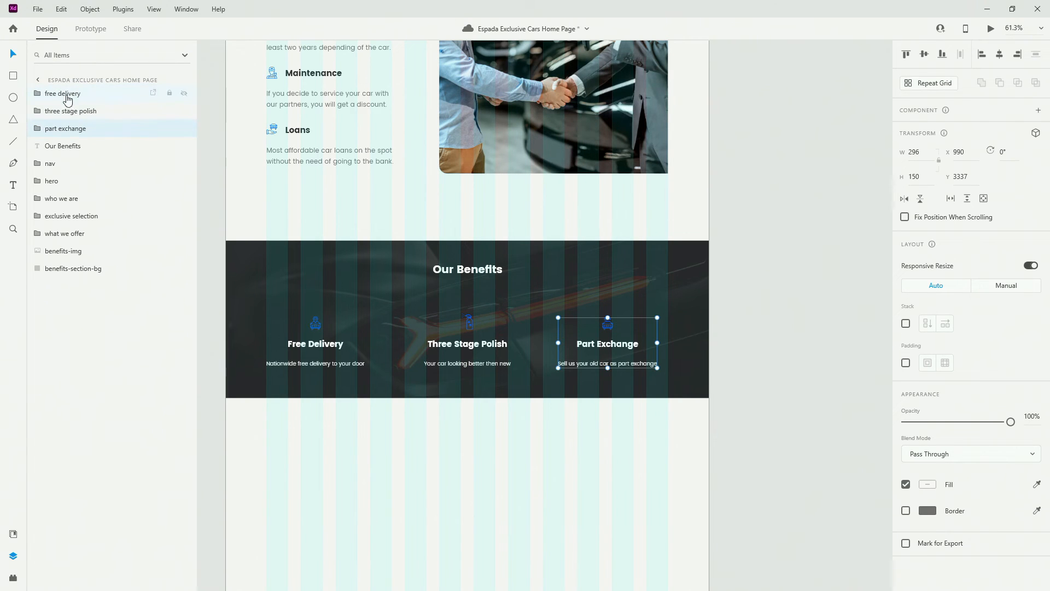
shift+click(67, 99)
drag(67, 98, 83, 155)
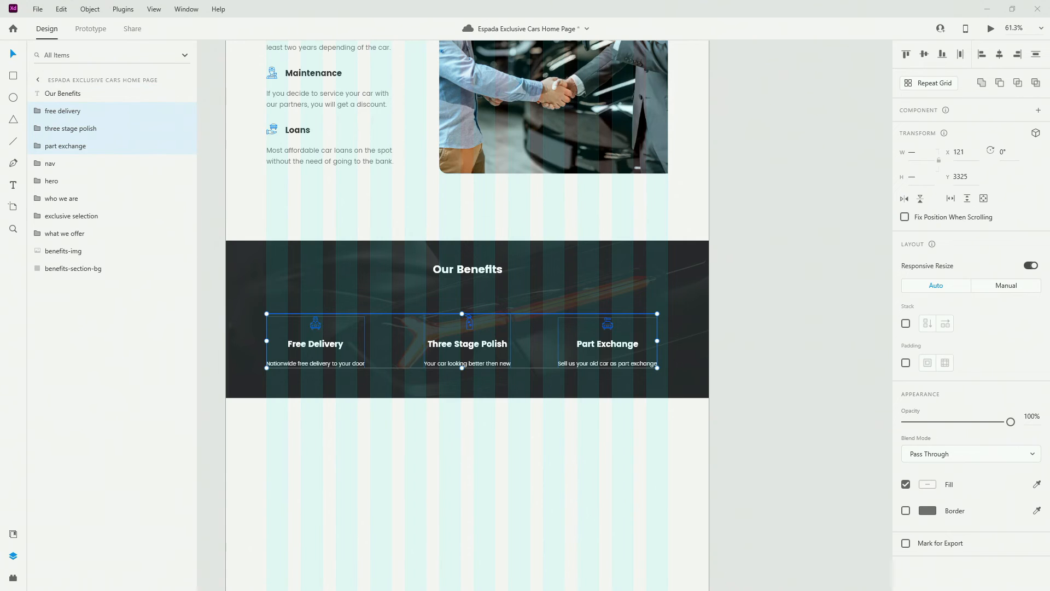
Lower the Our Benefits heading slightly and nudge the benefit content up a few pixels
drag(467, 269, 467, 280)
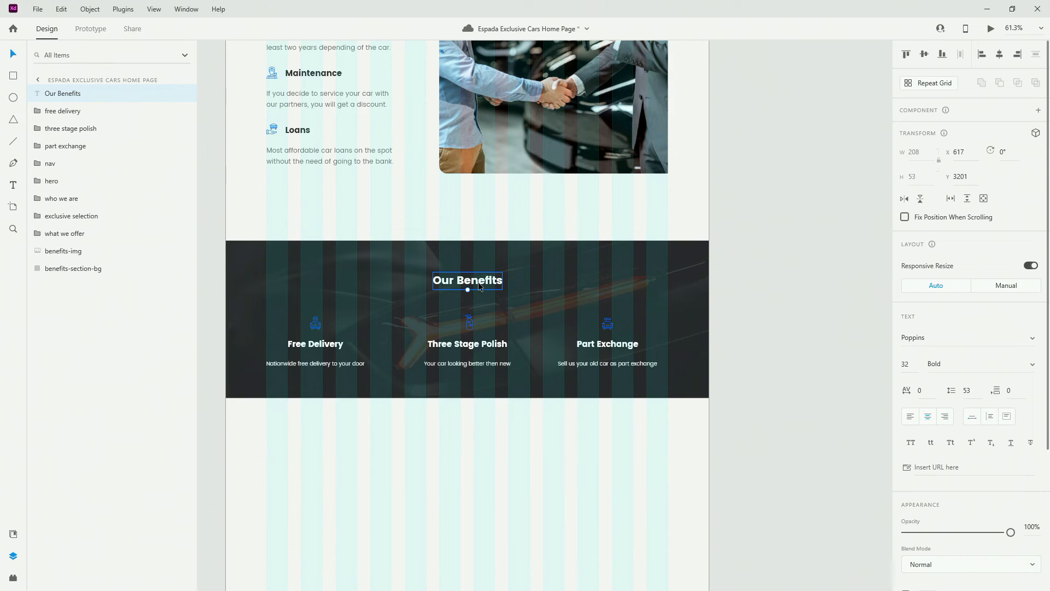
key(Down)
key(Down)
key(Down)
key(Down)
key(Down)
key(Down)
key(Down)
key(Down)
key(alt)
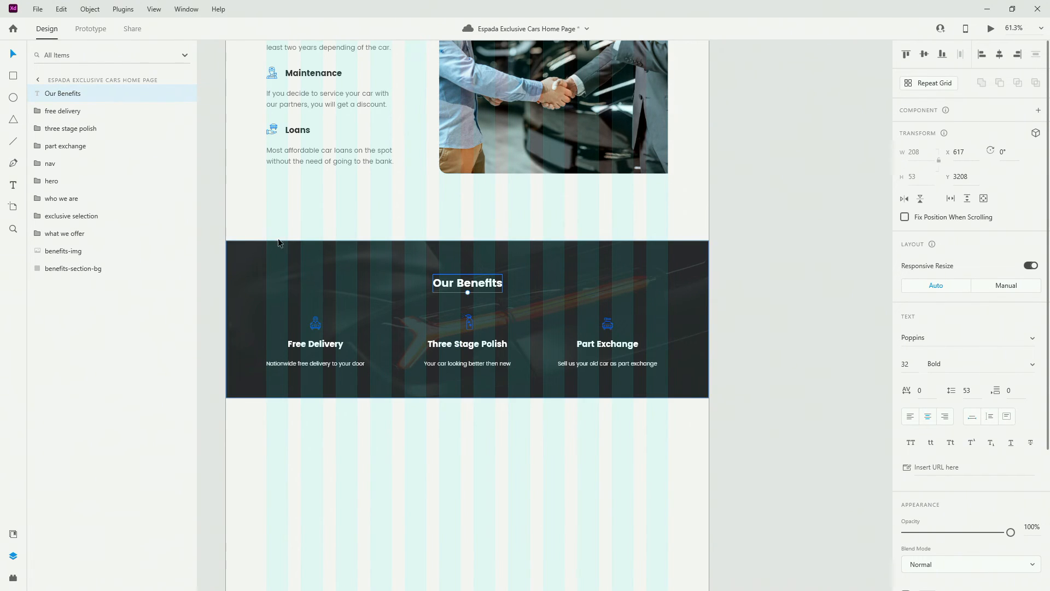
shift+click(96, 146)
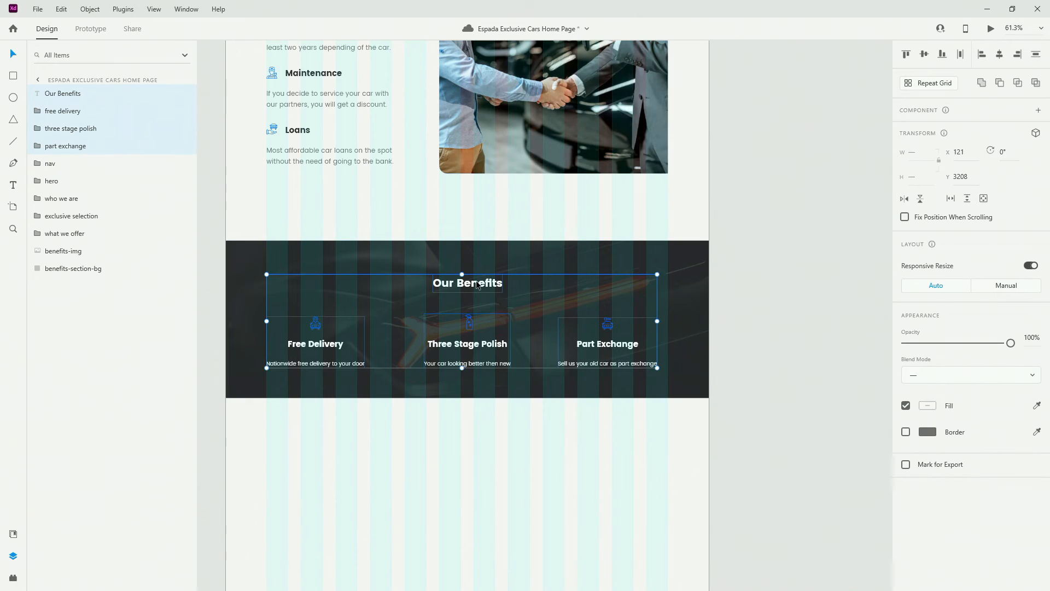
key(Up)
key(Up)
key(Up)
key(Up)
key(Up)
key(Up)
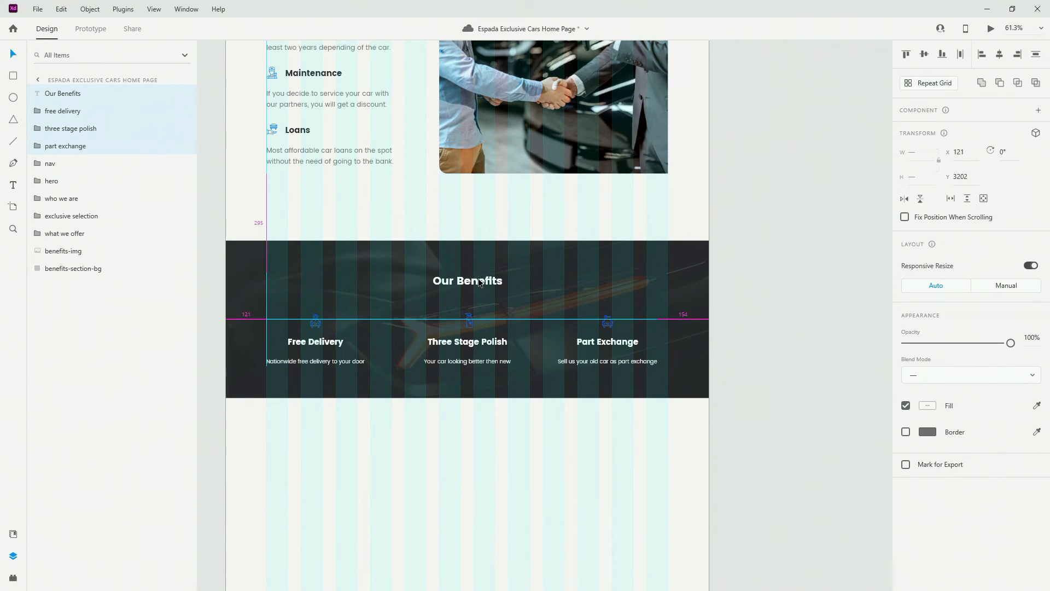
Group the heading, benefit groups and background into one layer named 'our benefits'
drag(77, 99, 79, 137)
drag(78, 252, 78, 251)
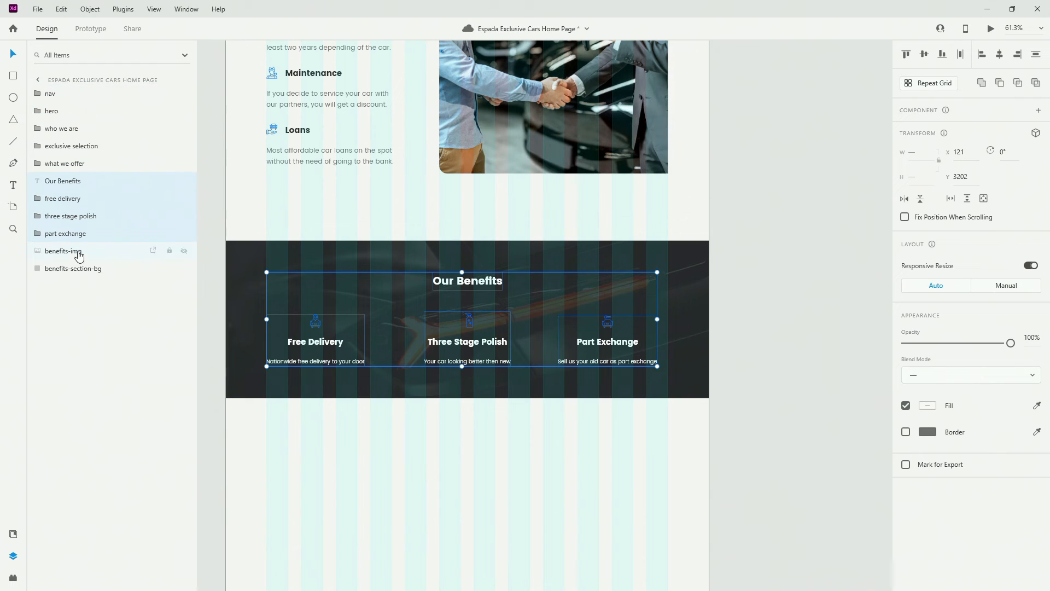
shift+click(84, 269)
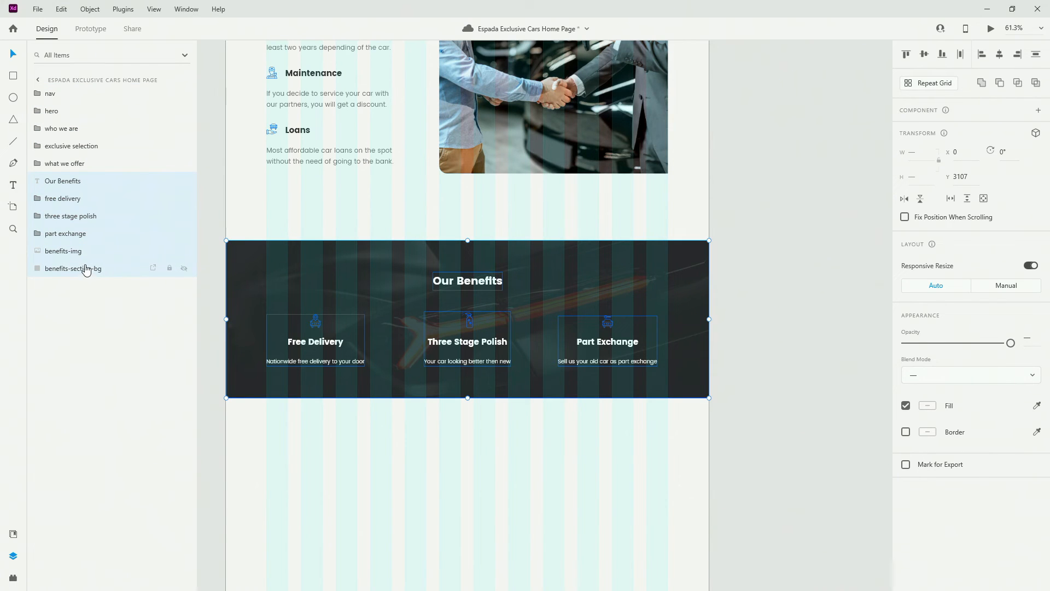
key(ctrl+g)
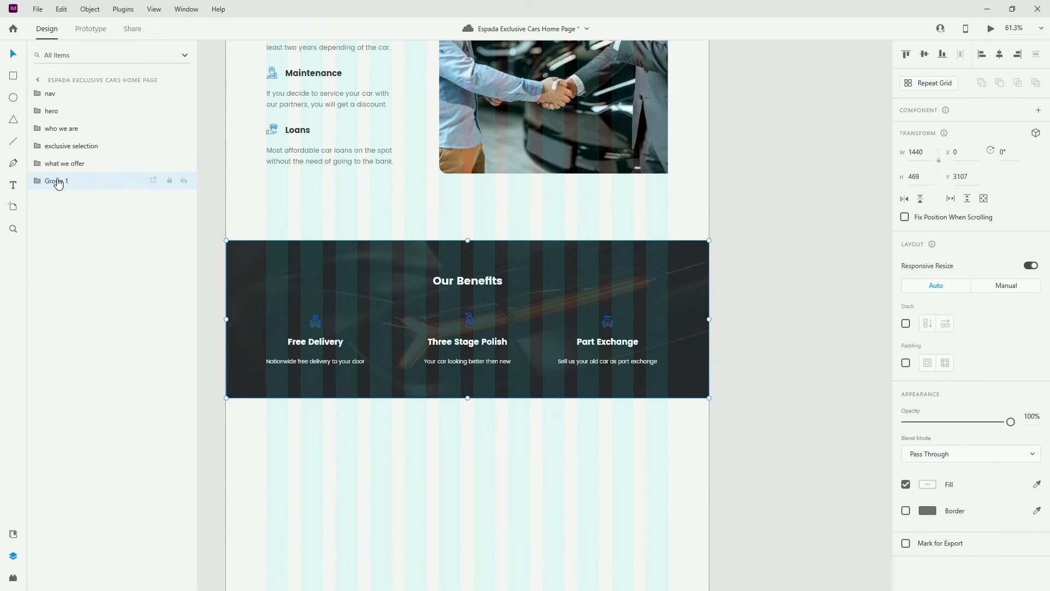
double_click(56, 180)
text(our be)
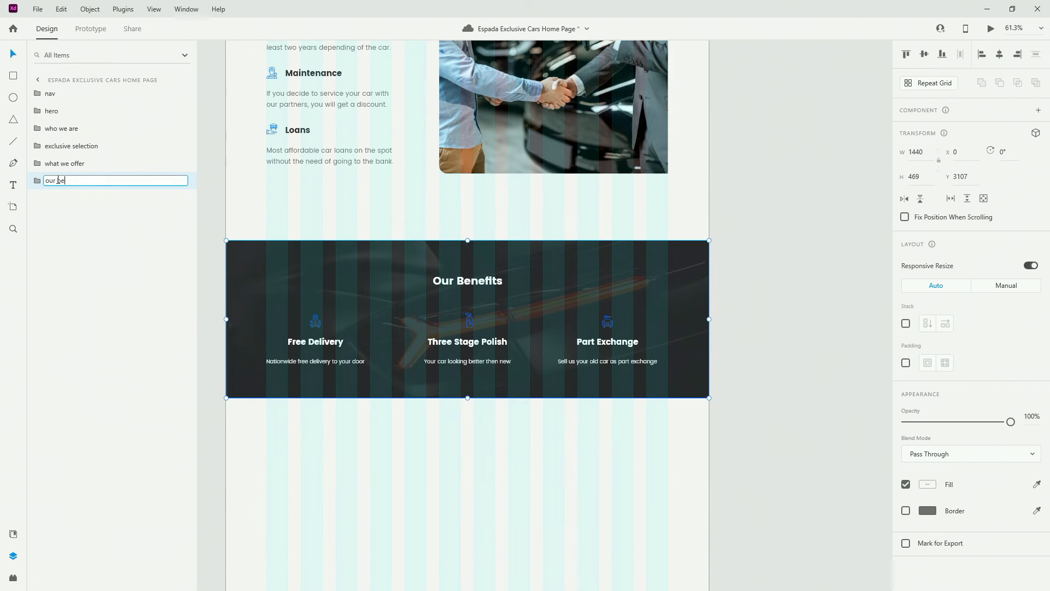
text(nefits)
key(Return)
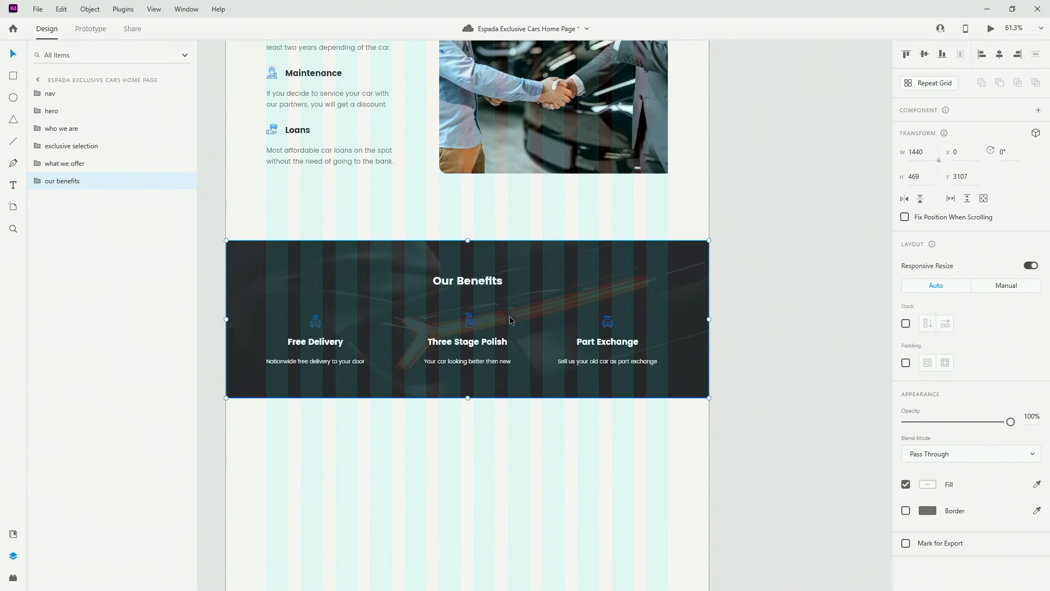
Lengthen the home page artboard downward to 5254 px tall
scroll(543, 271, down, 1)
scroll(542, 268, down, 3)
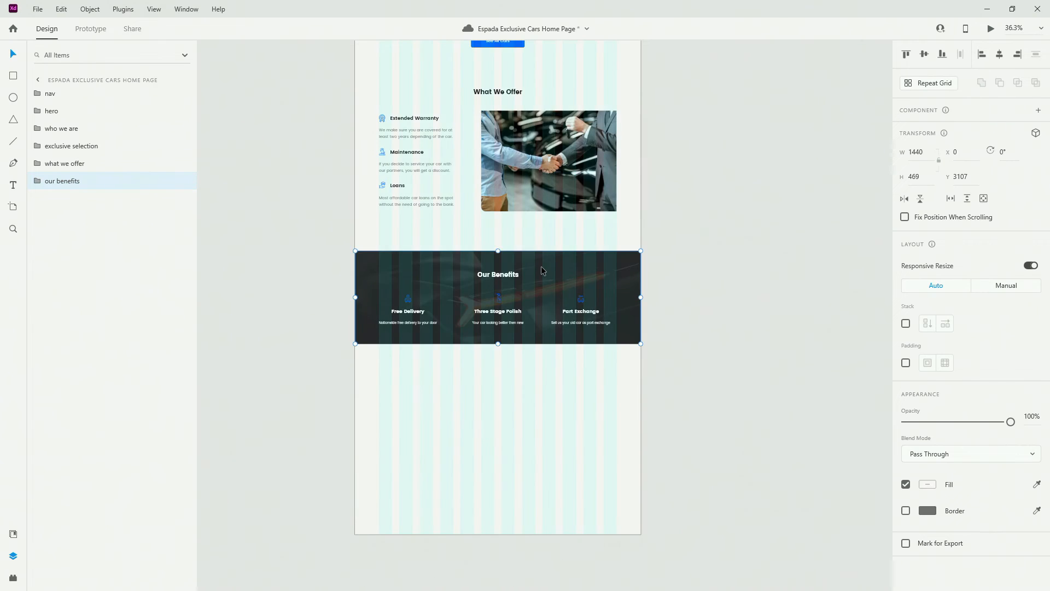
scroll(484, 275, down, 2)
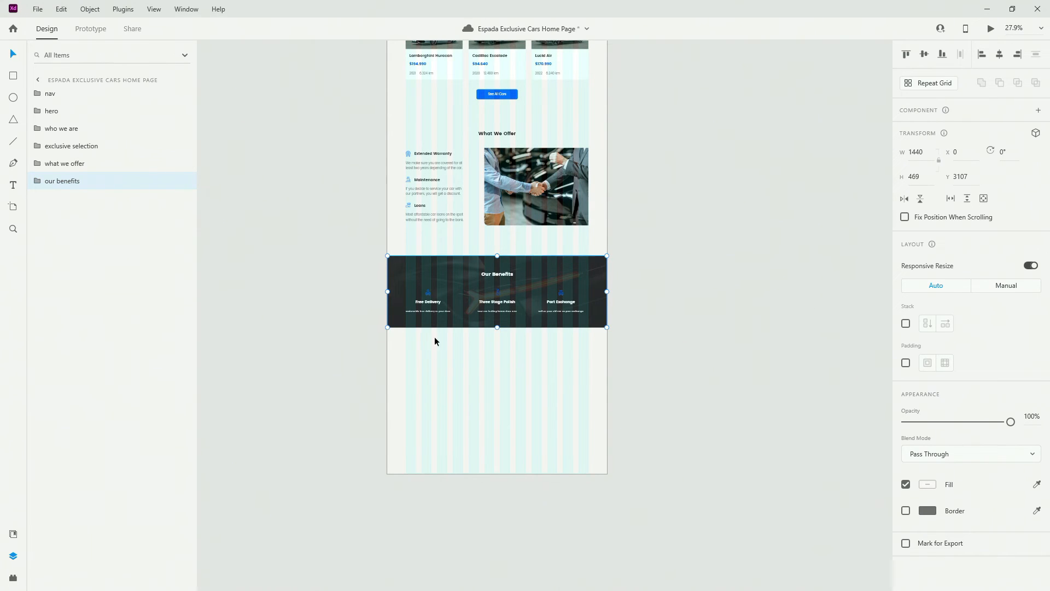
scroll(437, 338, down, 2)
click(466, 326)
drag(497, 375, 492, 485)
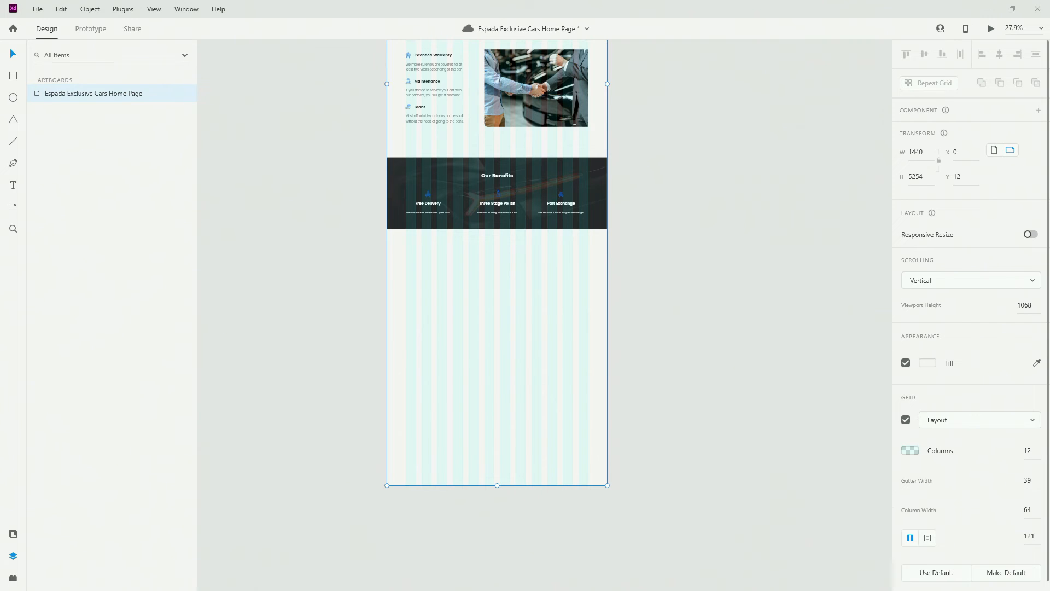
Duplicate the What We Offer heading below Our Benefits, retitle it 'Contact Us', and move it last in Layers
scroll(490, 313, up, 2)
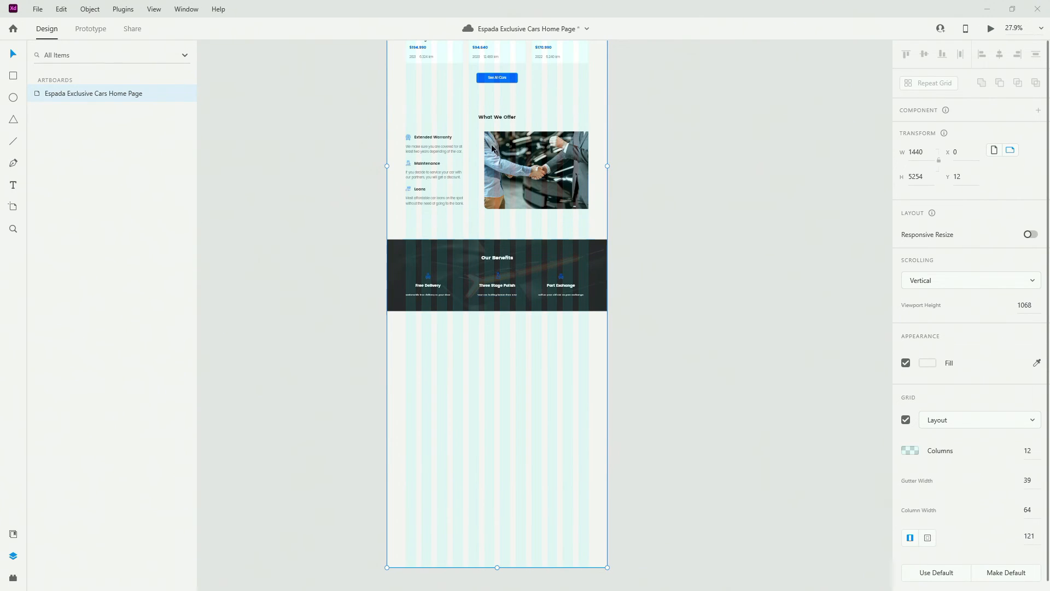
double_click(491, 118)
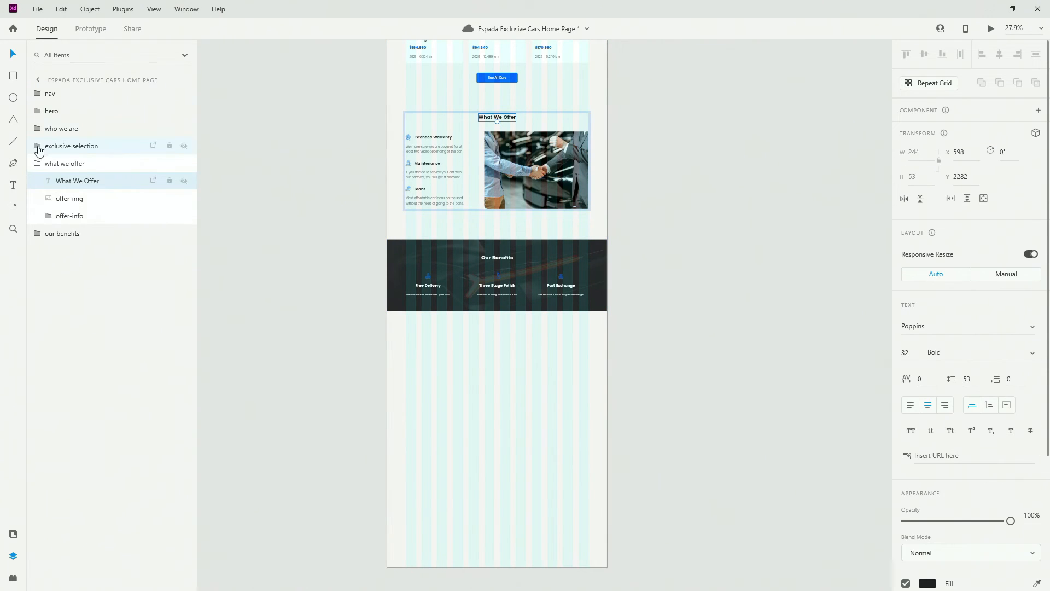
click(52, 169)
key(ctrl+v)
drag(506, 119, 513, 344)
double_click(507, 345)
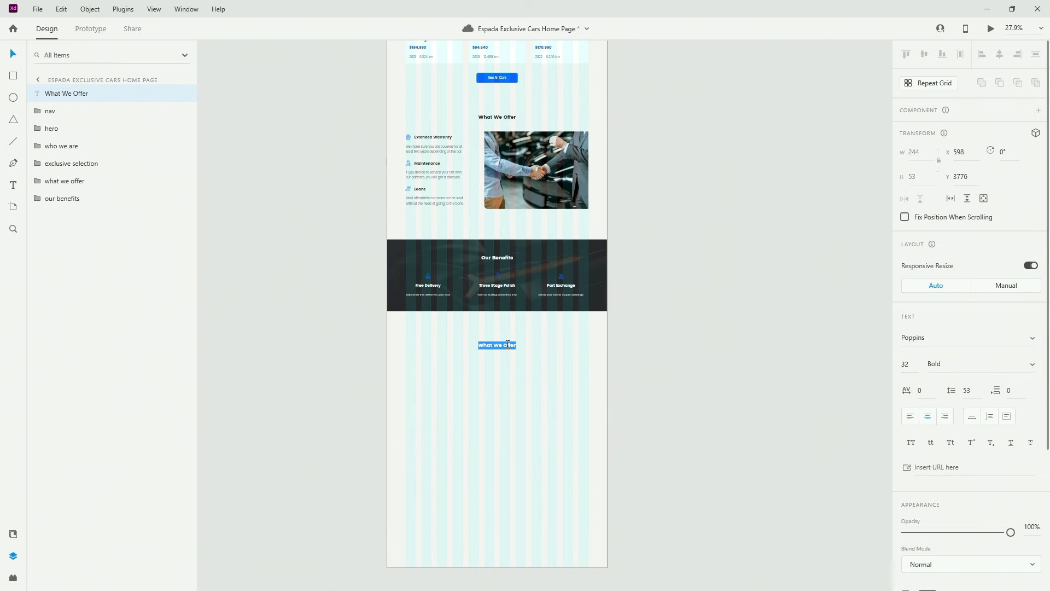
text(Contact Us)
key(Escape)
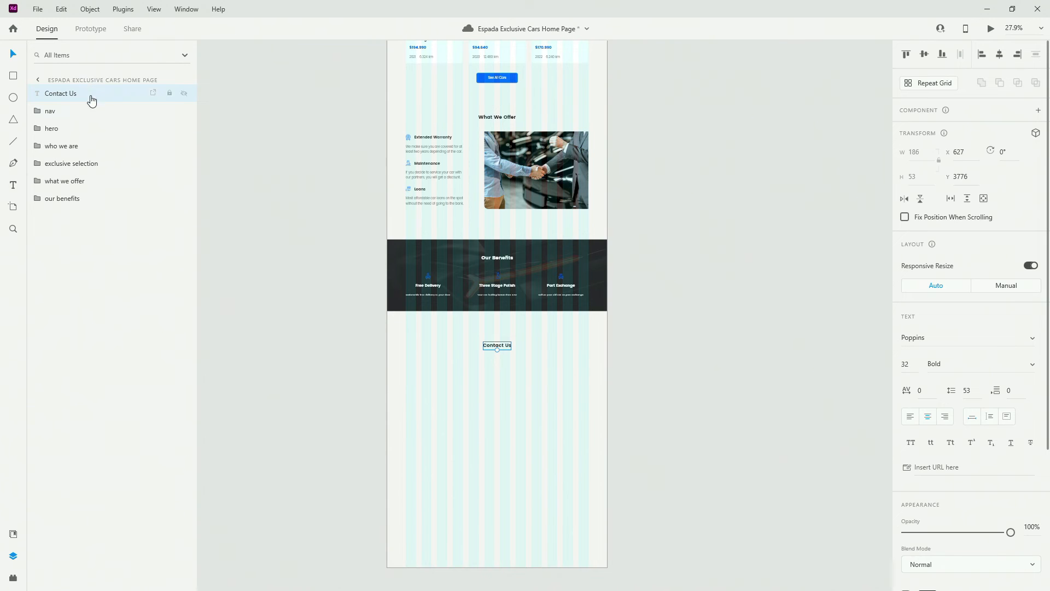
drag(92, 95, 92, 216)
scroll(503, 392, up, 6)
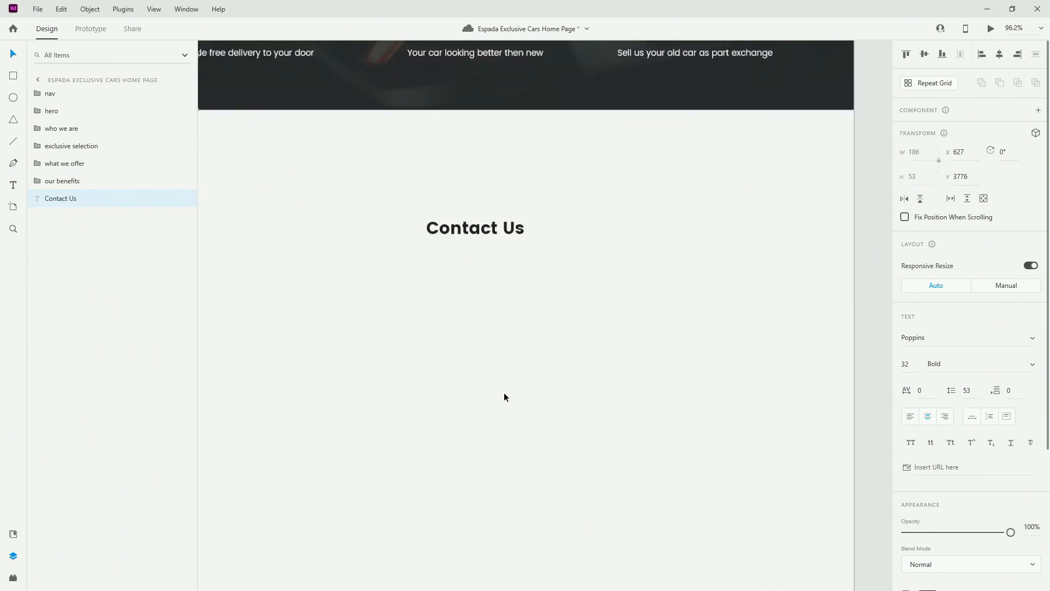
scroll(503, 392, down, 2)
Copy Contact Us down-left, apply the text-block style, left-align it and retype it 'Full Name'
key(alt)
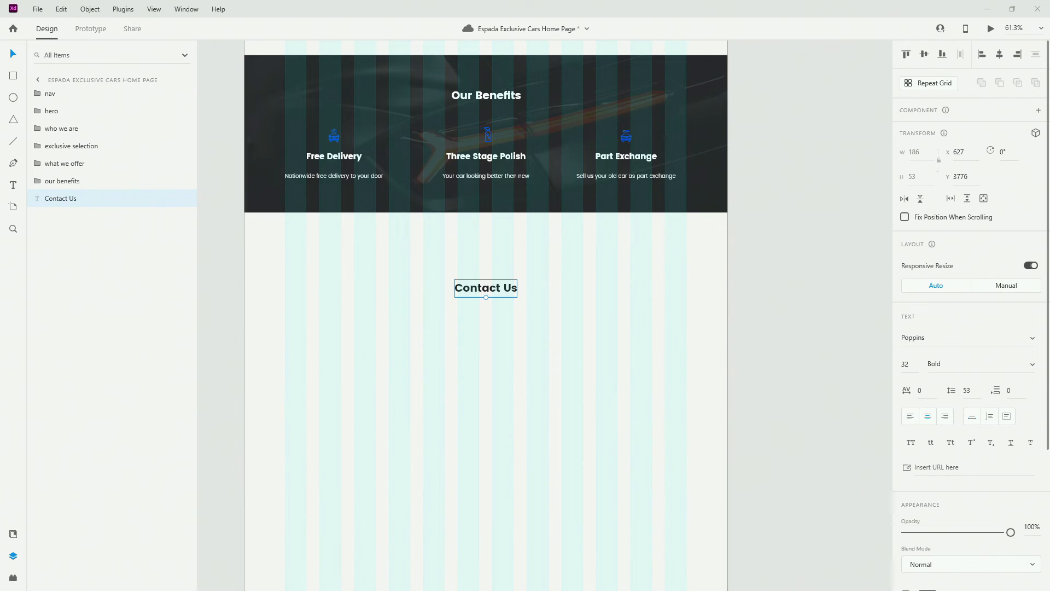
click(481, 293)
drag(480, 298, 344, 345)
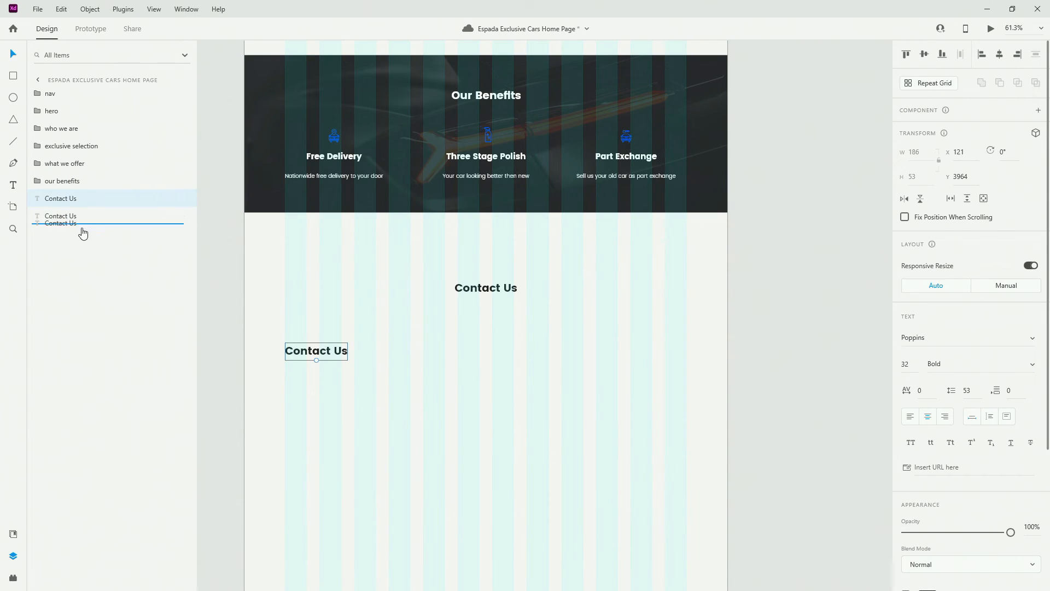
click(13, 534)
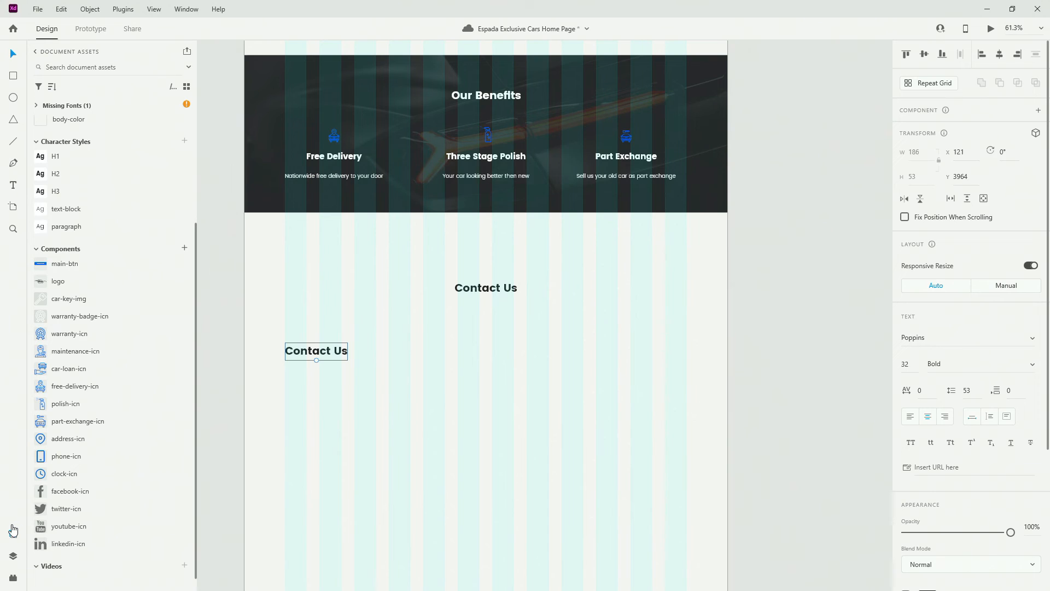
click(83, 216)
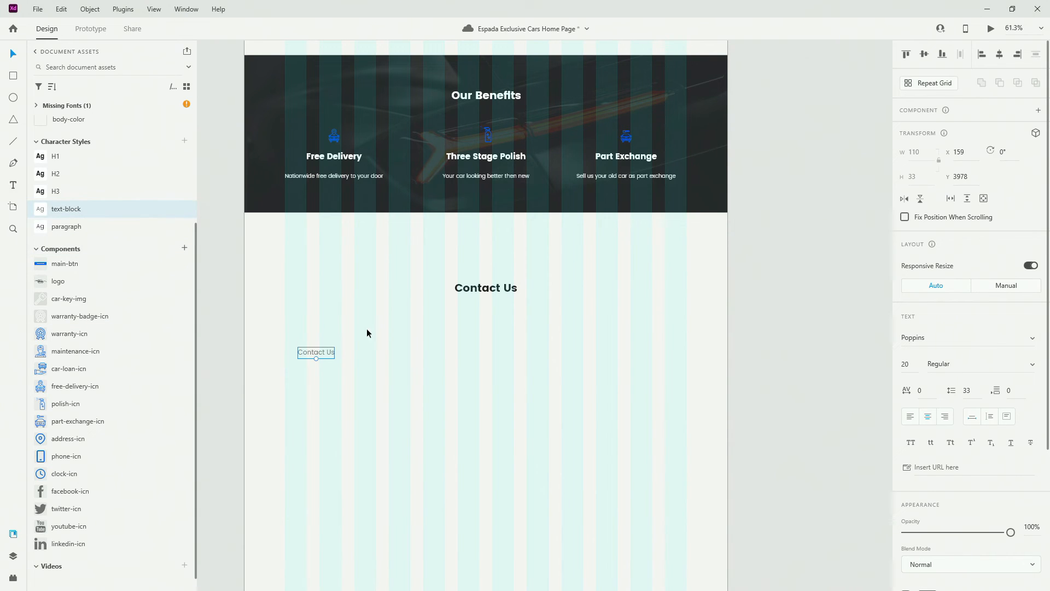
key(ctrl+shift+l)
double_click(319, 356)
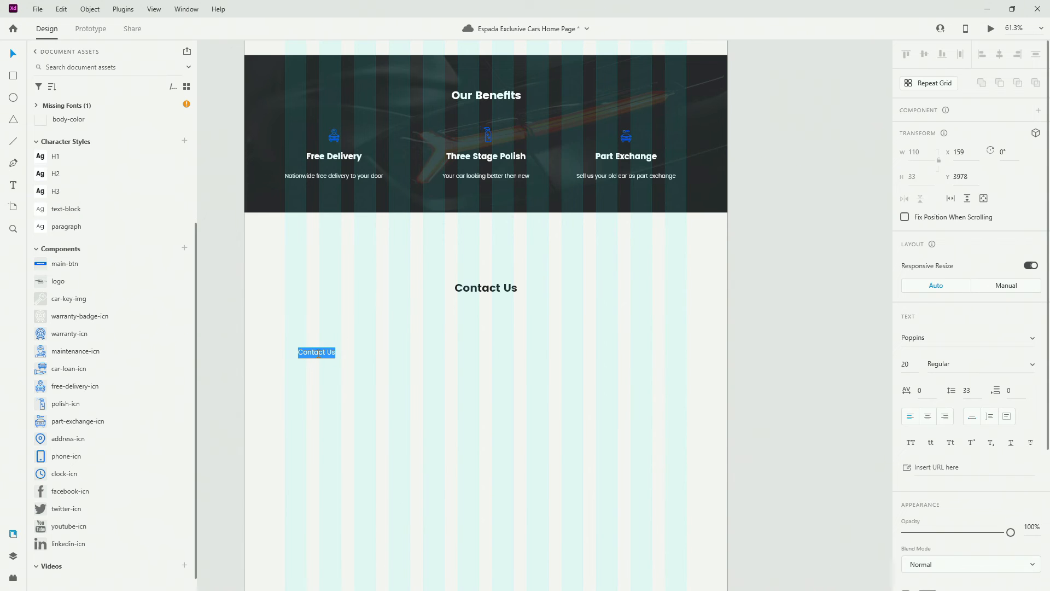
text(Full Name)
key(Escape)
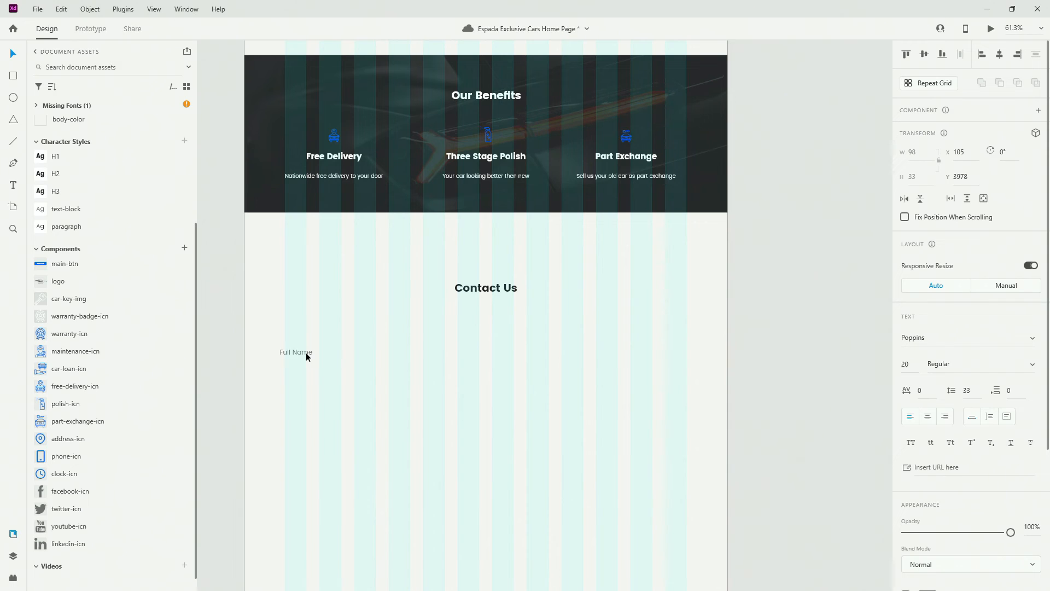
scroll(309, 354, up, 2)
scroll(294, 352, down, 2)
scroll(104, 314, up, 3)
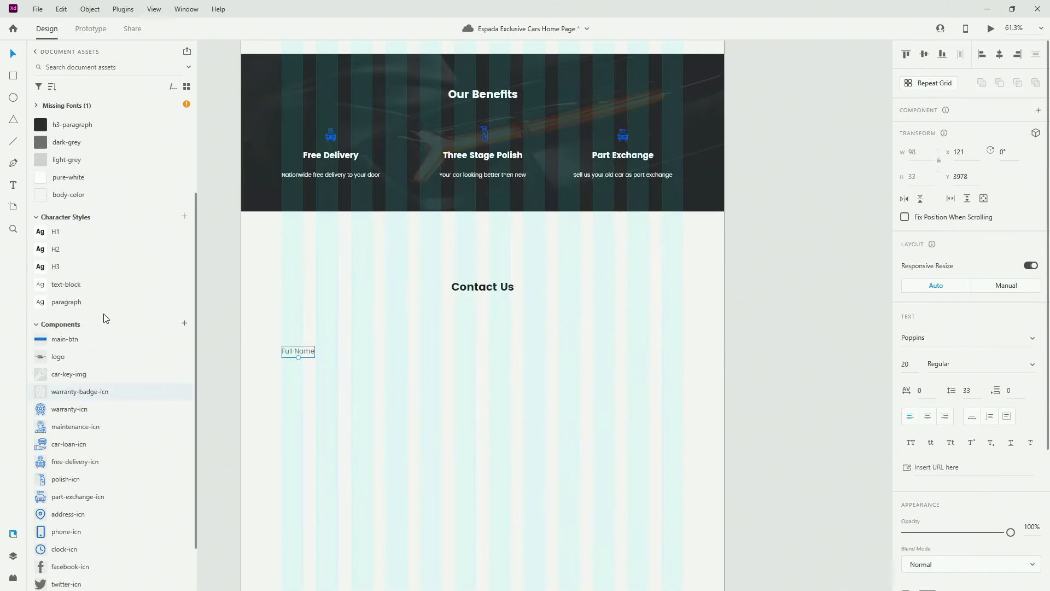
click(14, 76)
scroll(415, 415, down, 1)
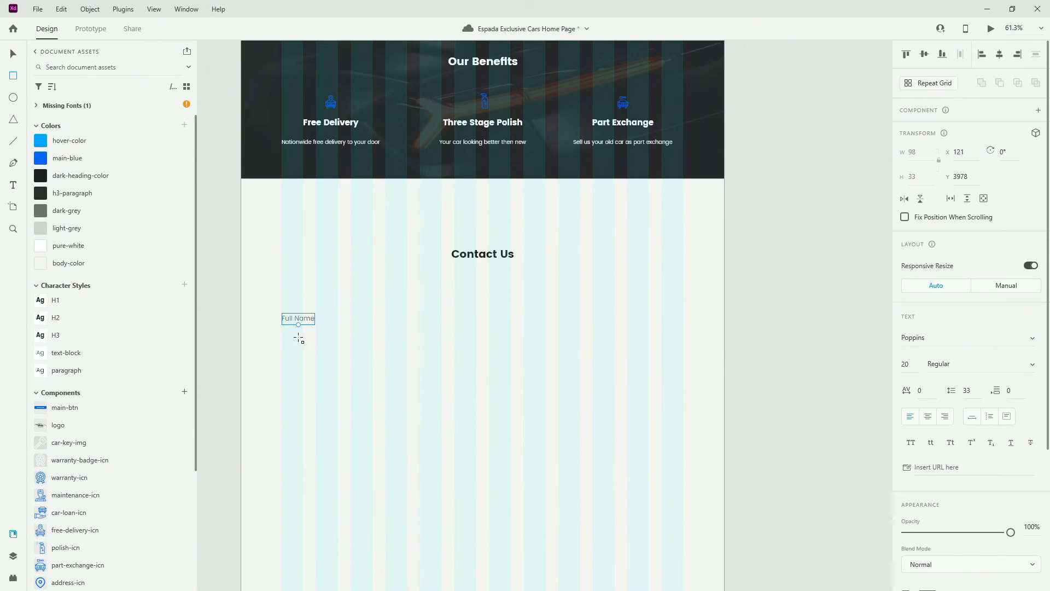
Draw a 1197 × 60 rectangle without a border and snug it up under Full Name
mouse_move(282, 340)
mouse_down()
mouse_move(450, 399)
mouse_move(696, 383)
mouse_move(685, 373)
mouse_up()
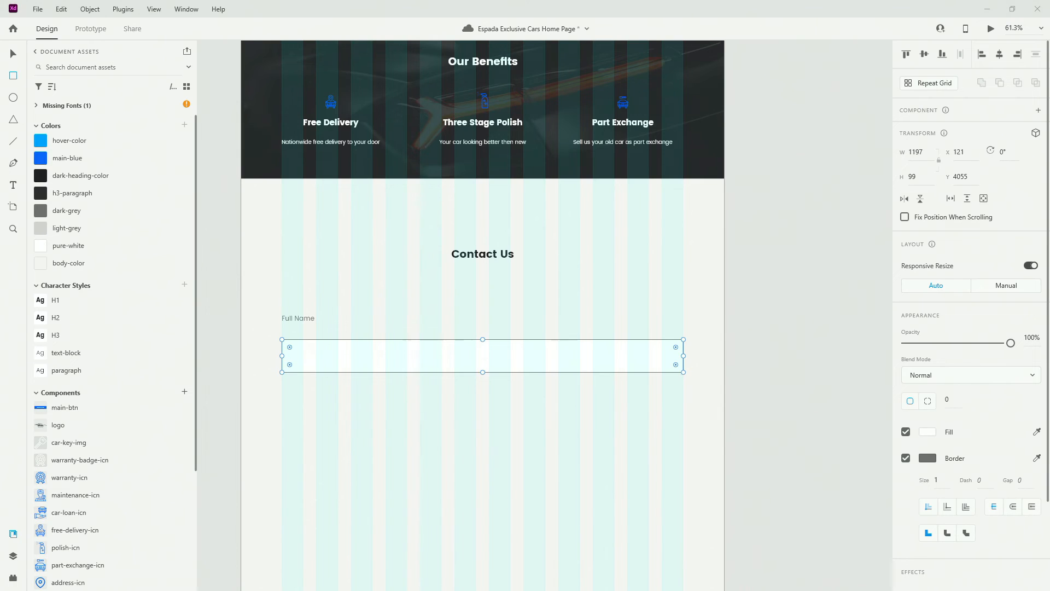
click(914, 177)
text(60)
key(Return)
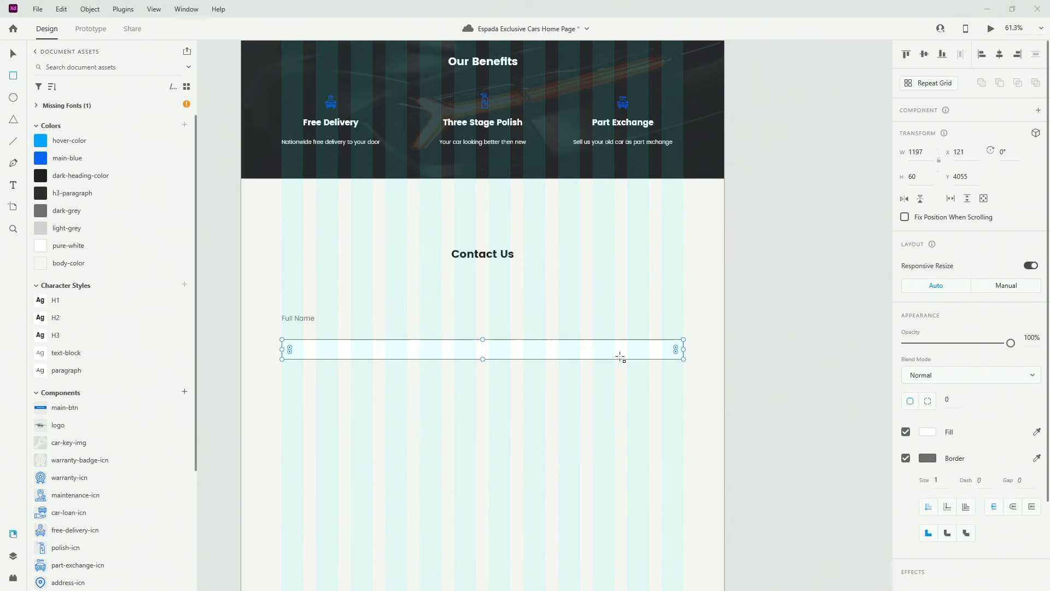
click(906, 462)
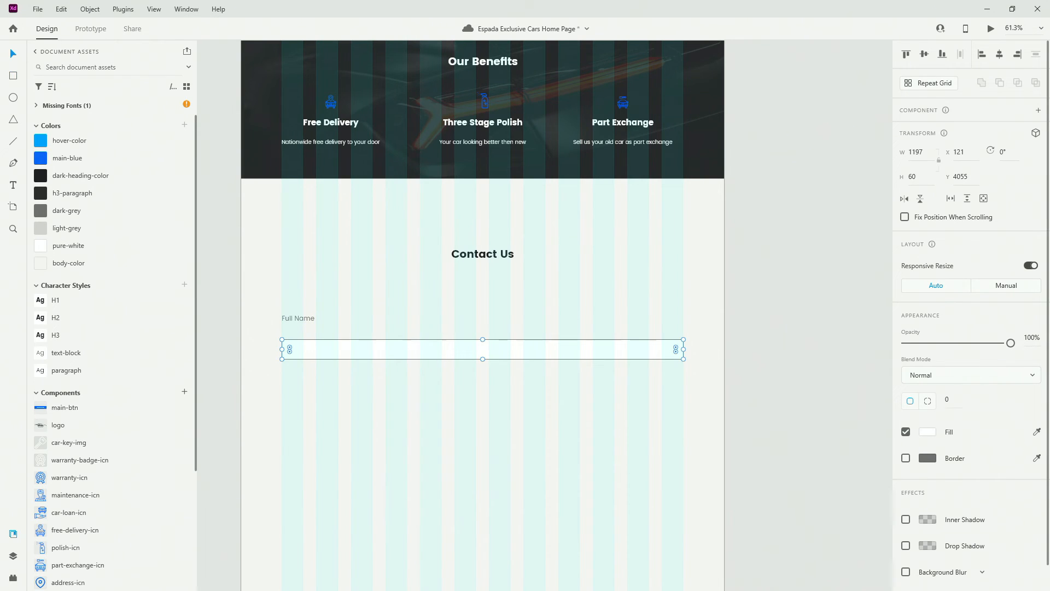
key(alt)
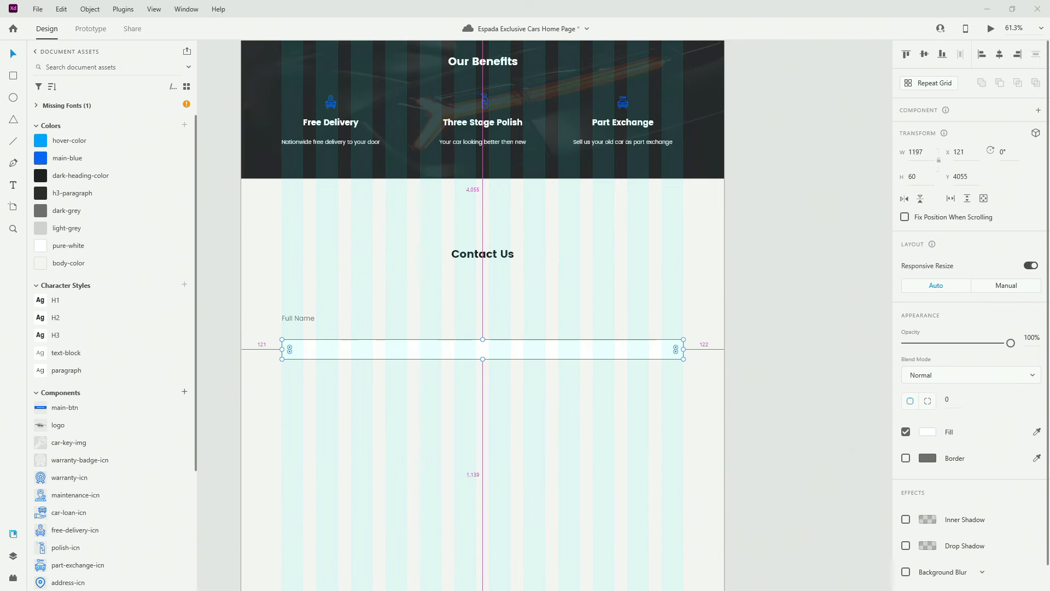
drag(356, 343, 352, 338)
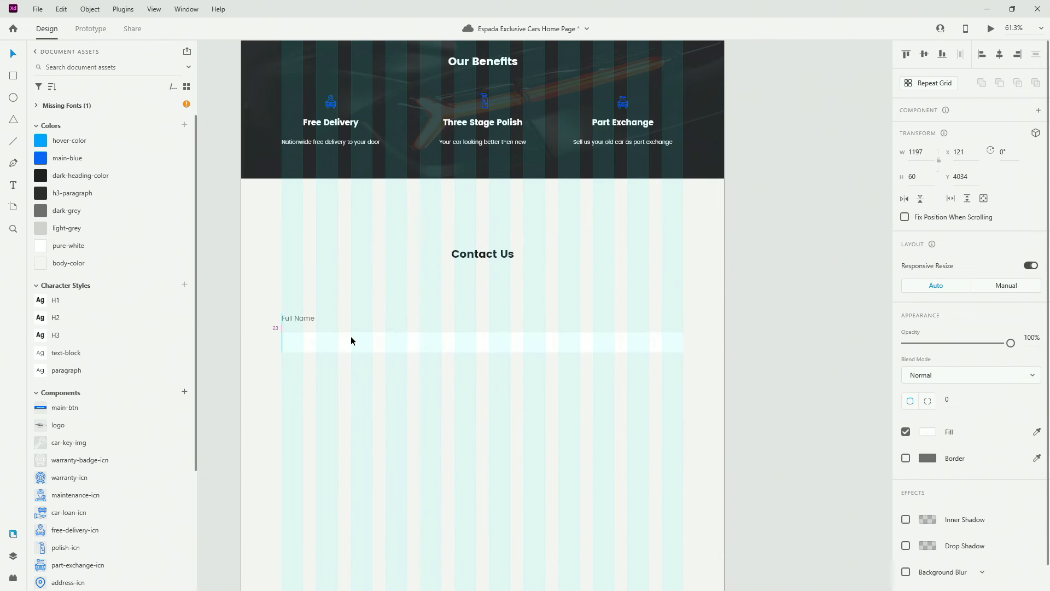
key(Up)
Send the input box to back and place a paragraph-style copy of 'Full Name' inside it
scroll(340, 323, up, 5)
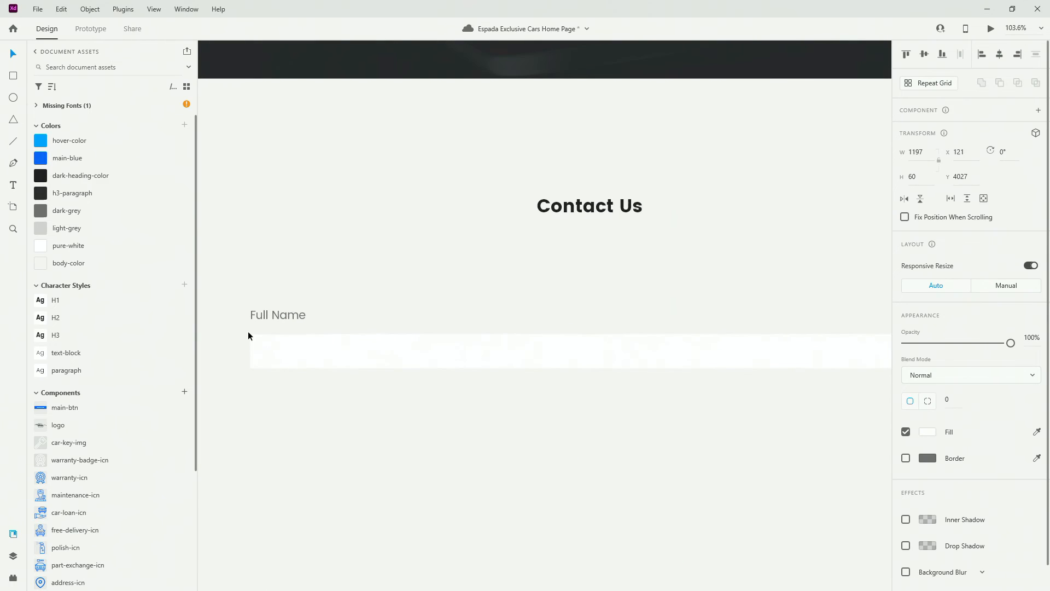
click(262, 325)
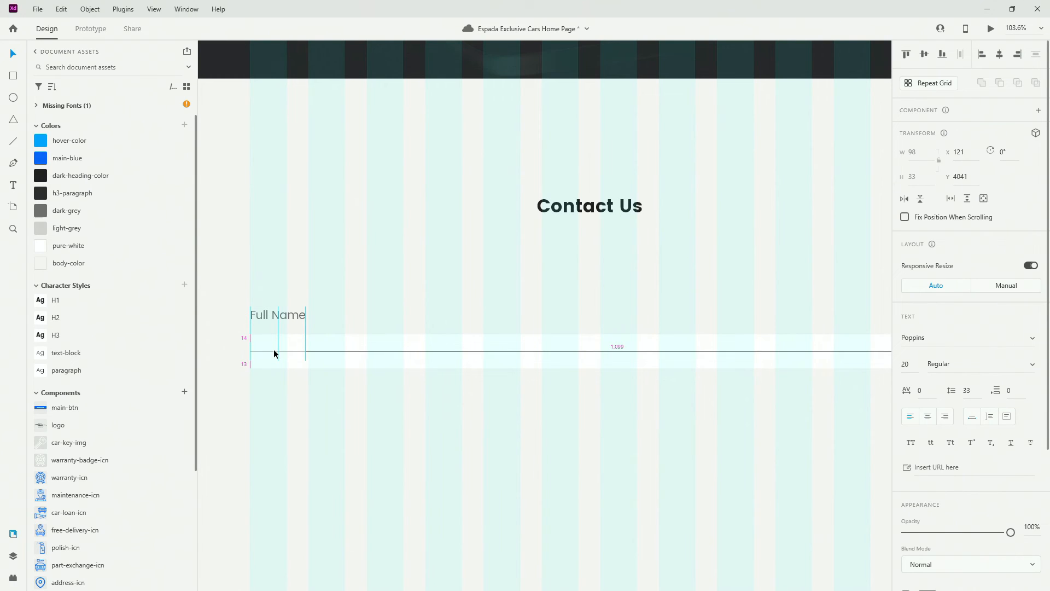
click(403, 358)
right_click(404, 359)
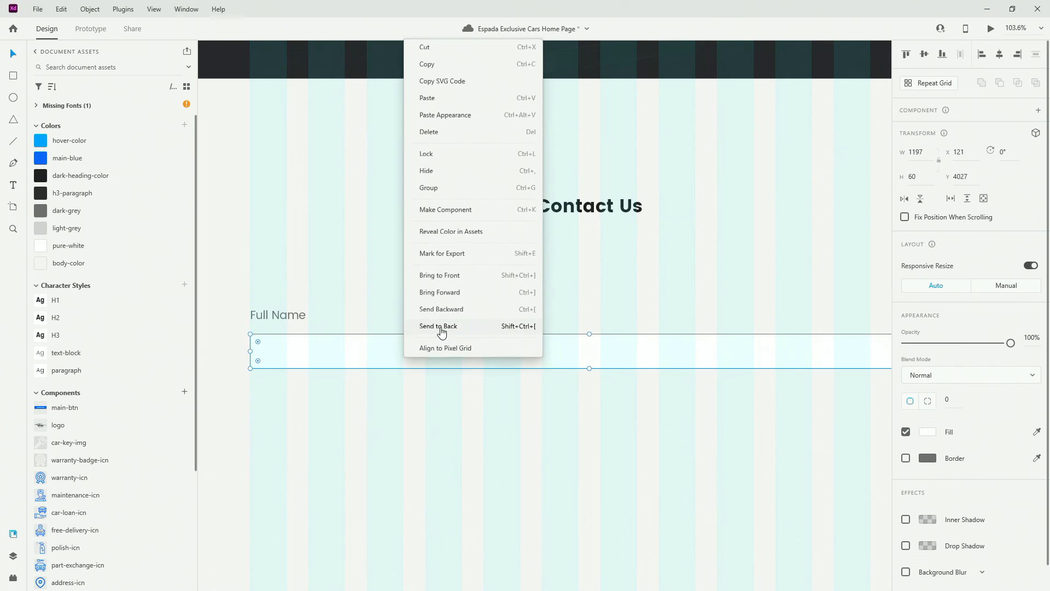
click(442, 332)
click(291, 349)
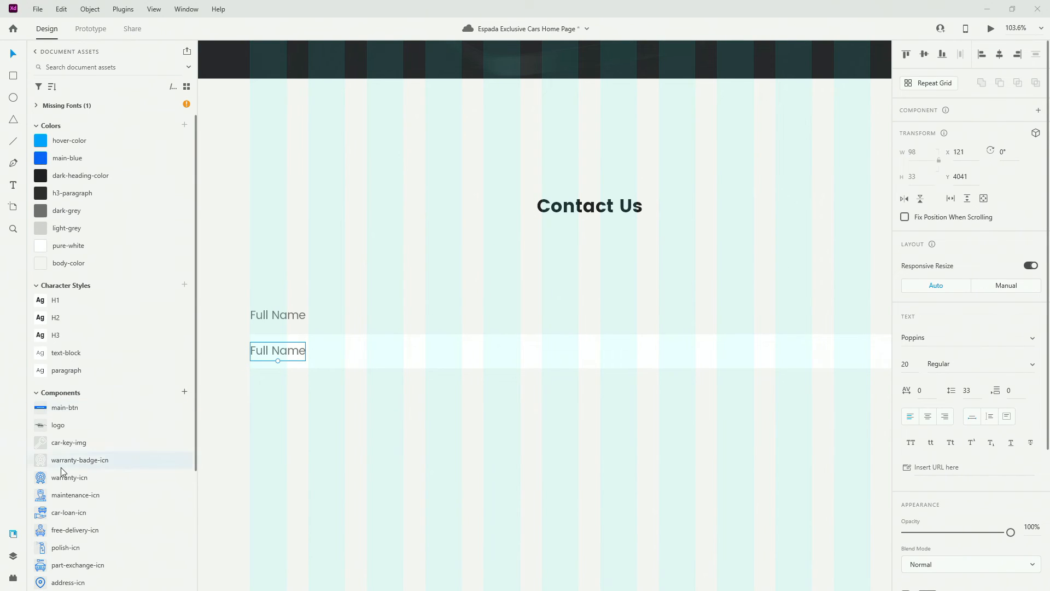
click(58, 371)
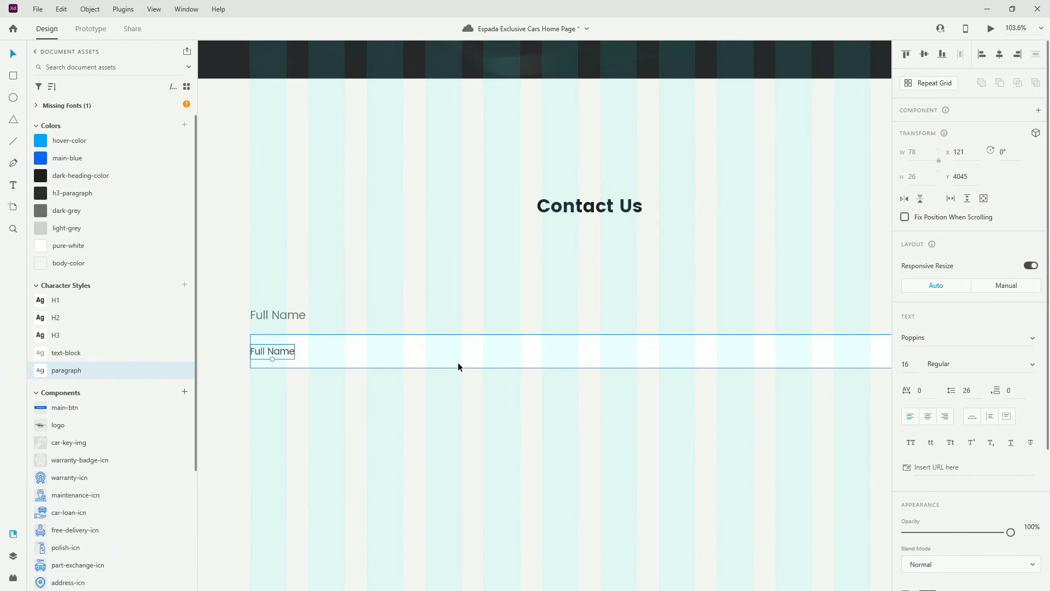
Centre the Full Name placeholder vertically within the input box
key(alt)
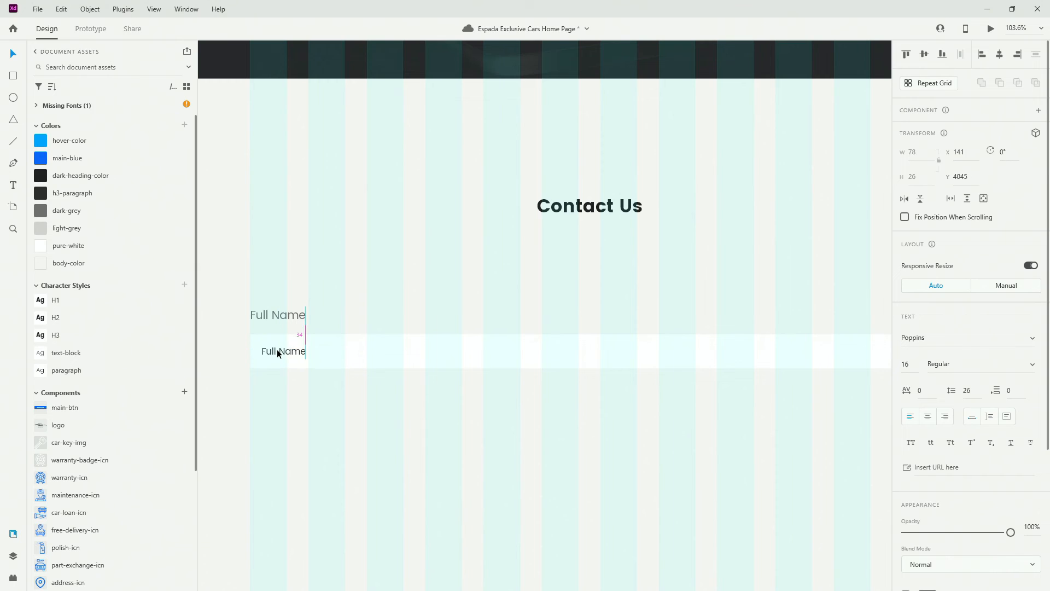
key(alt)
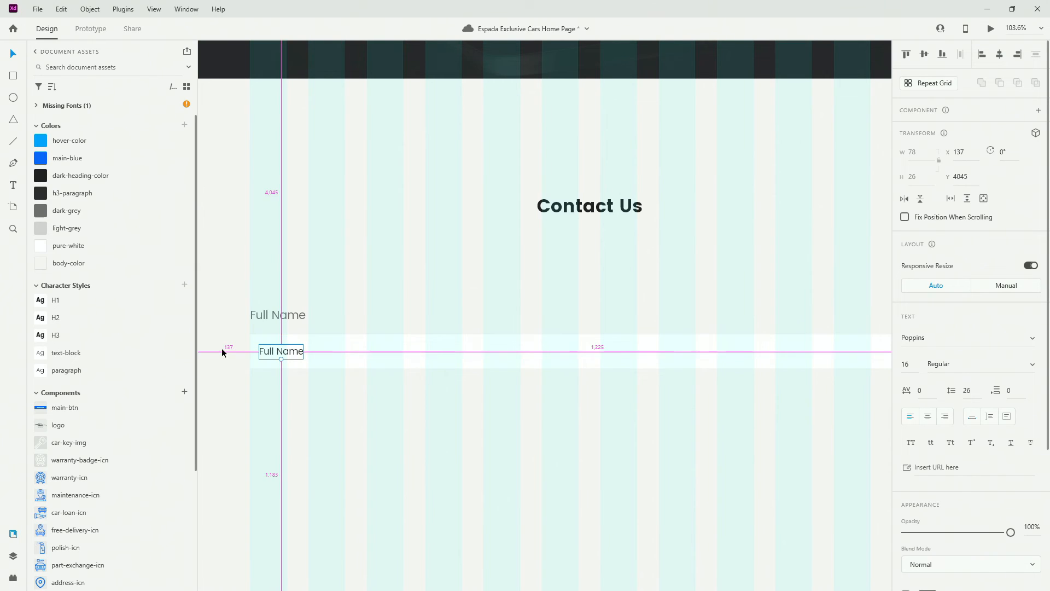
shift+click(252, 353)
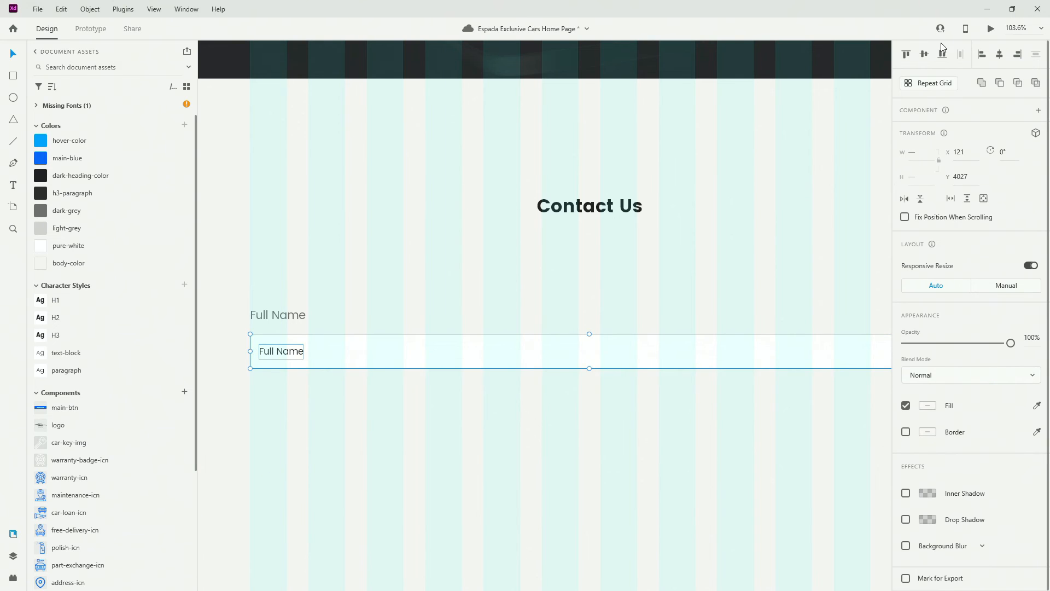
click(924, 53)
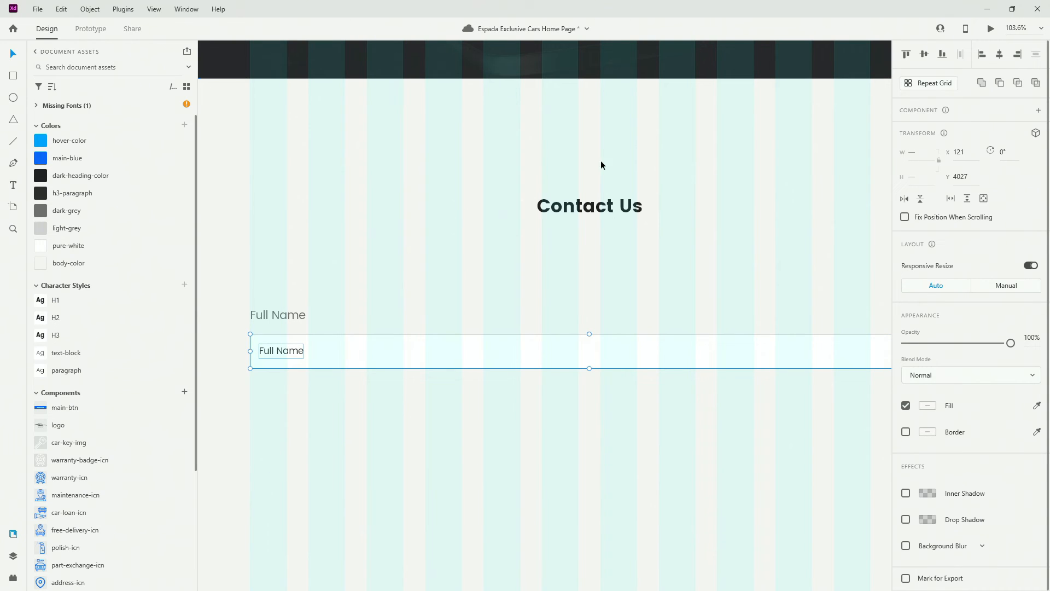
click(280, 354)
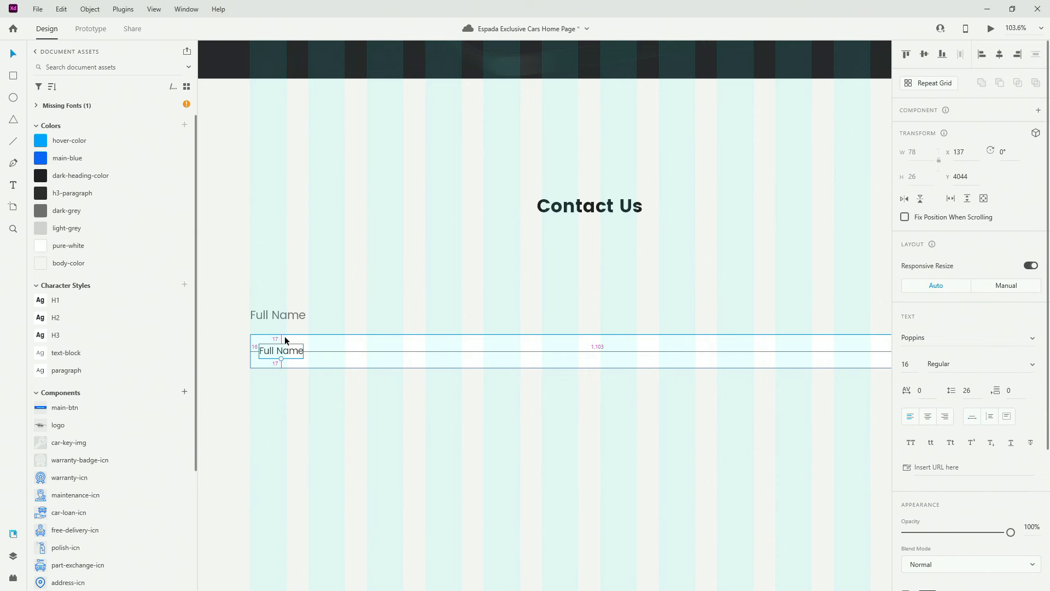
click(303, 339)
scroll(282, 320, down, 3)
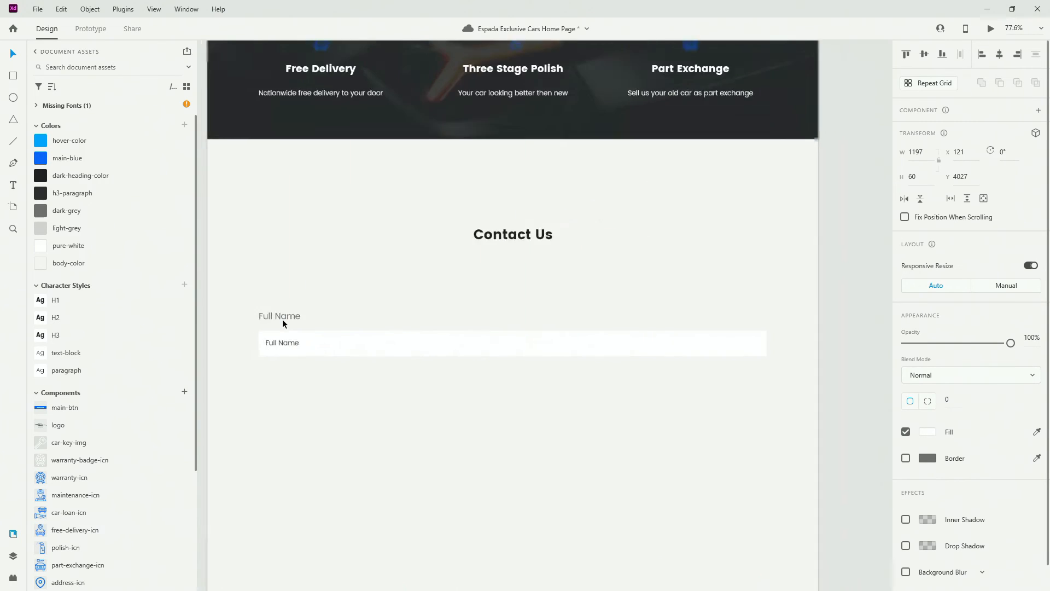
scroll(283, 320, up, 3)
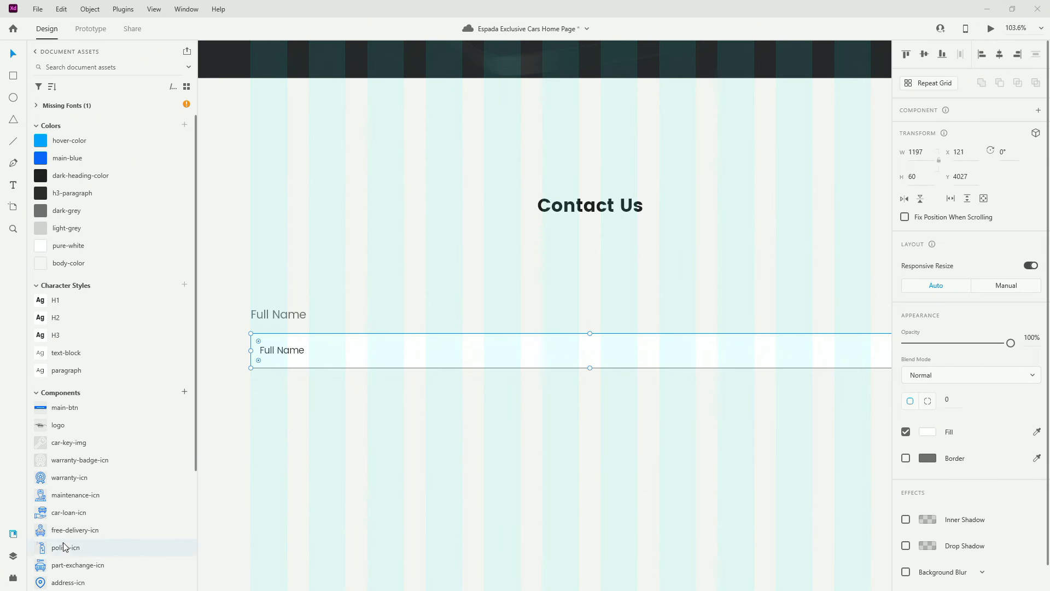
Rename the input box's rectangle layer to 'input-field'
click(13, 556)
double_click(72, 251)
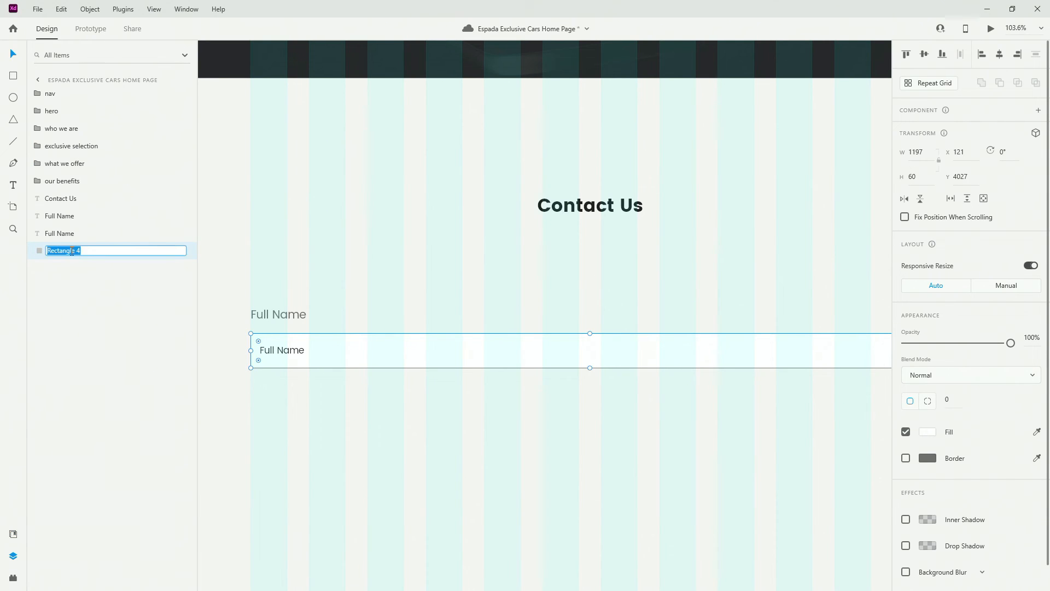
text(input-field)
key(Return)
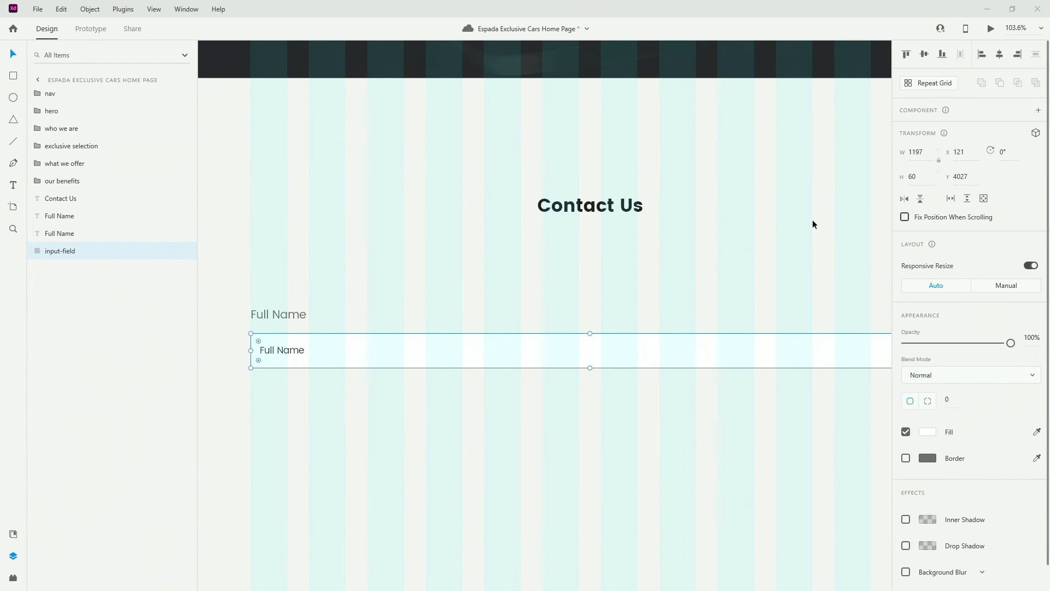
Change the placeholder text to 'Enter your full name'
double_click(297, 351)
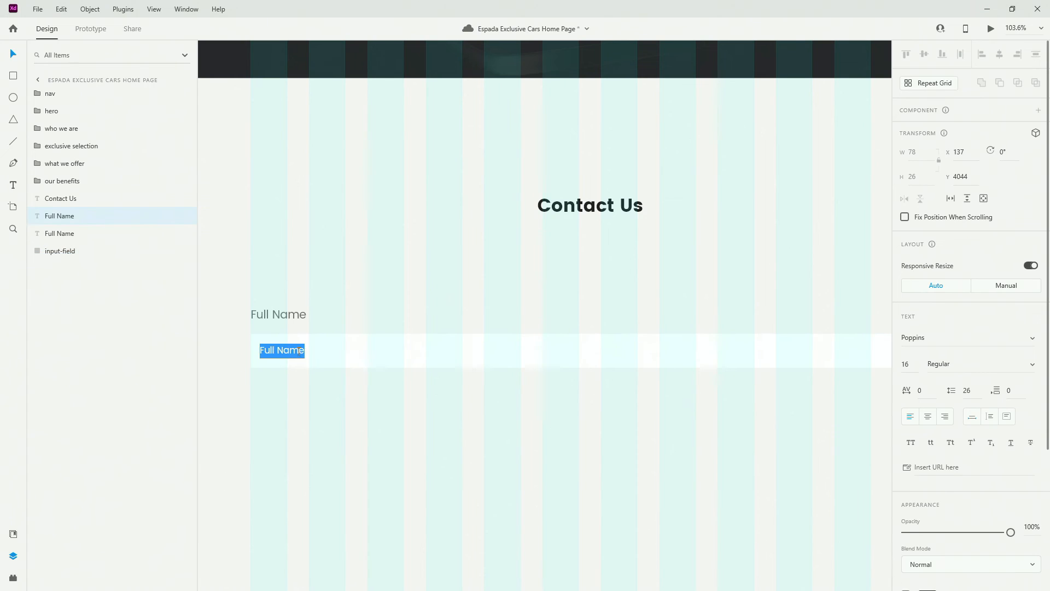
text(Enter your full name)
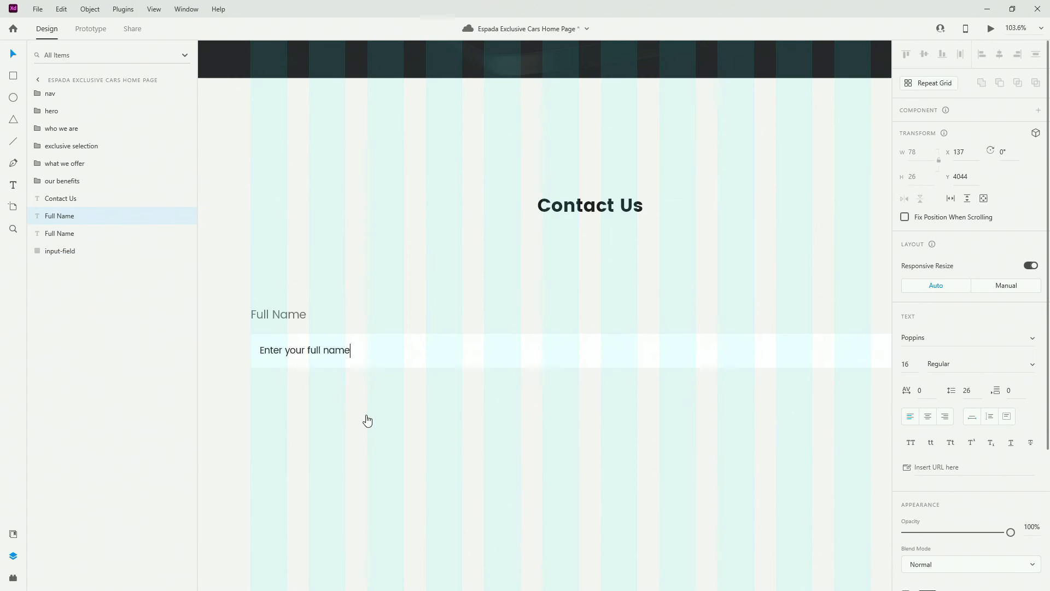
key(Escape)
scroll(366, 409, down, 3)
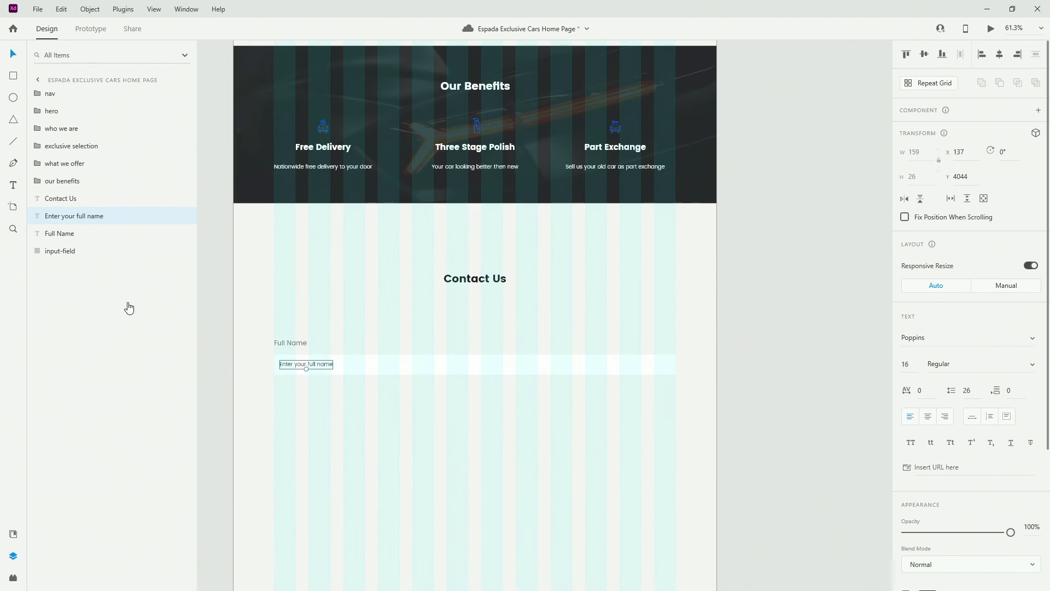
Group the placeholder with the input-field box as 'input', keeping the Full Name layer above
click(77, 237)
drag(79, 241, 77, 213)
click(82, 250)
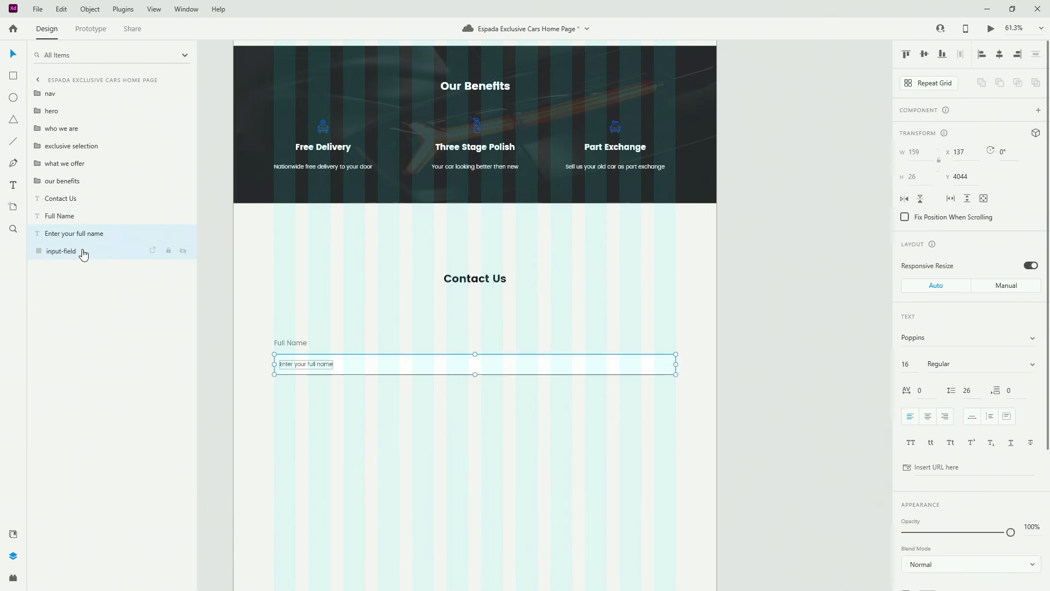
shift+click(70, 235)
key(ctrl+g)
double_click(64, 236)
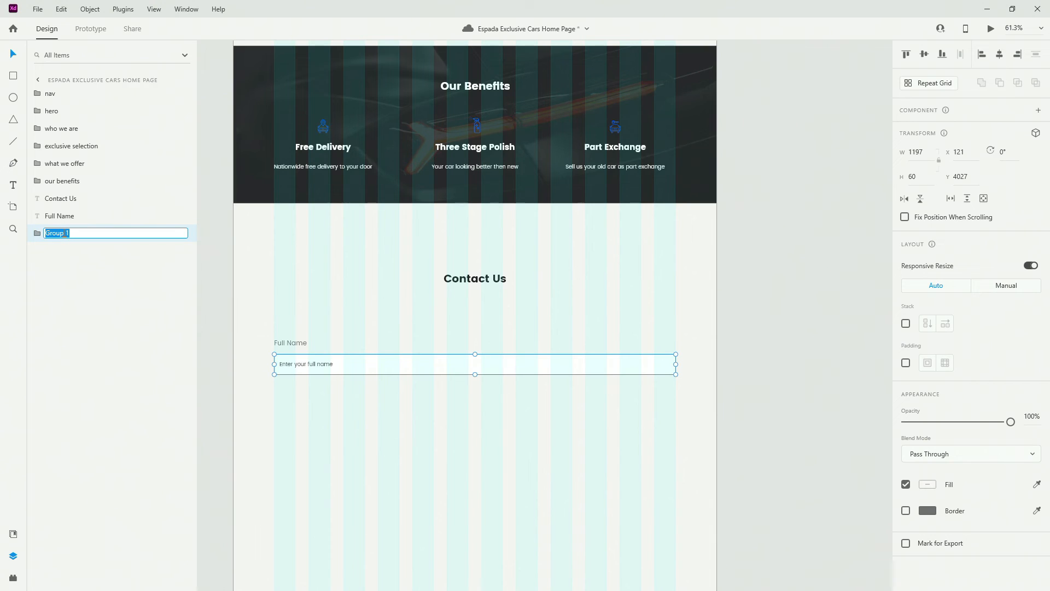
text(input)
key(Return)
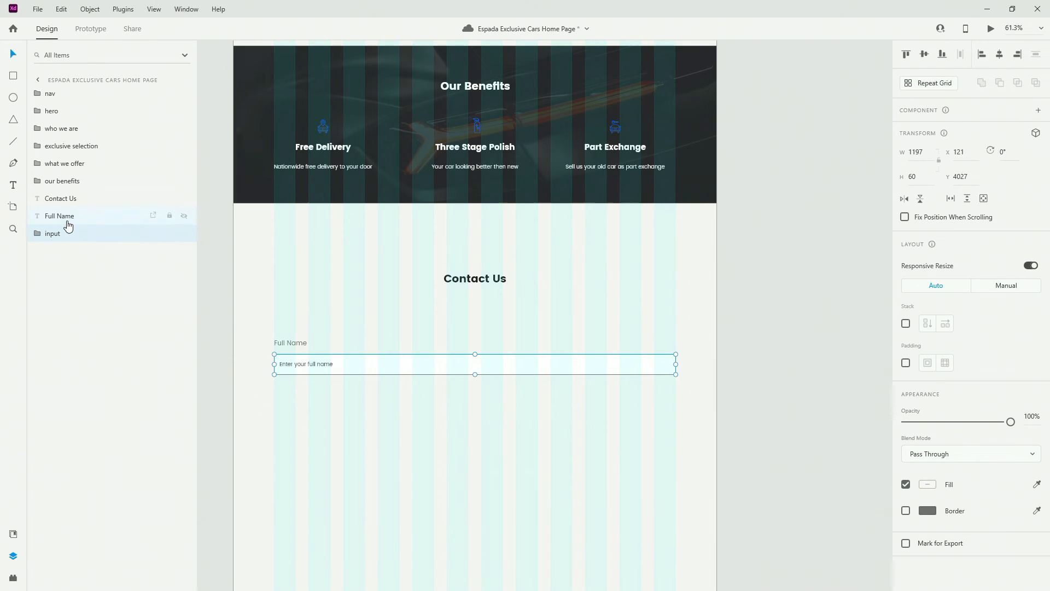
Group the Full Name label with the 'input' group into a group named 'name'
shift+click(67, 222)
key(ctrl+g)
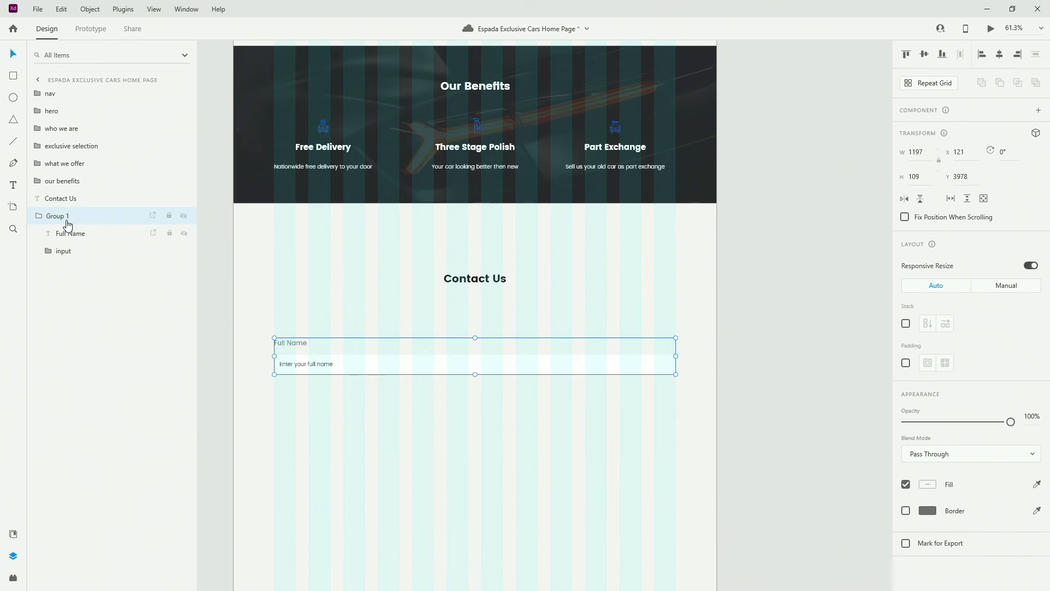
double_click(66, 221)
text(name)
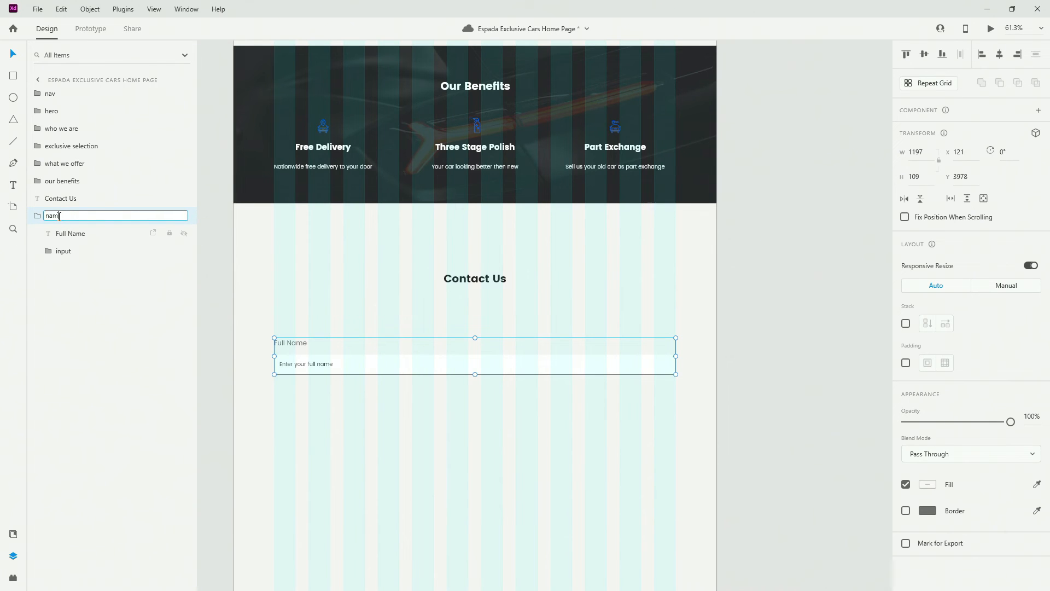
key(Return)
click(38, 218)
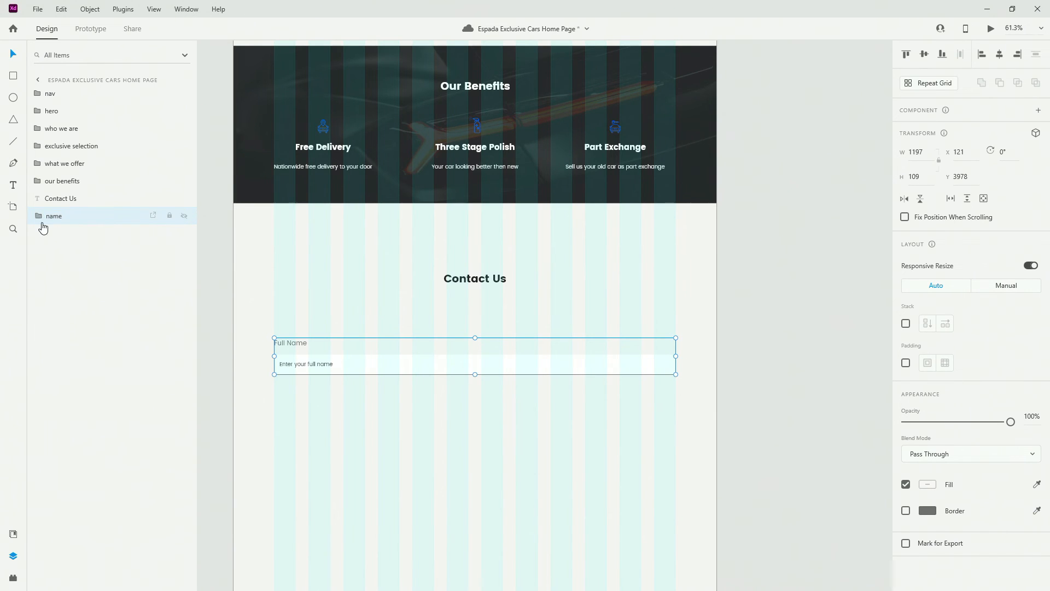
scroll(276, 281, down, 2)
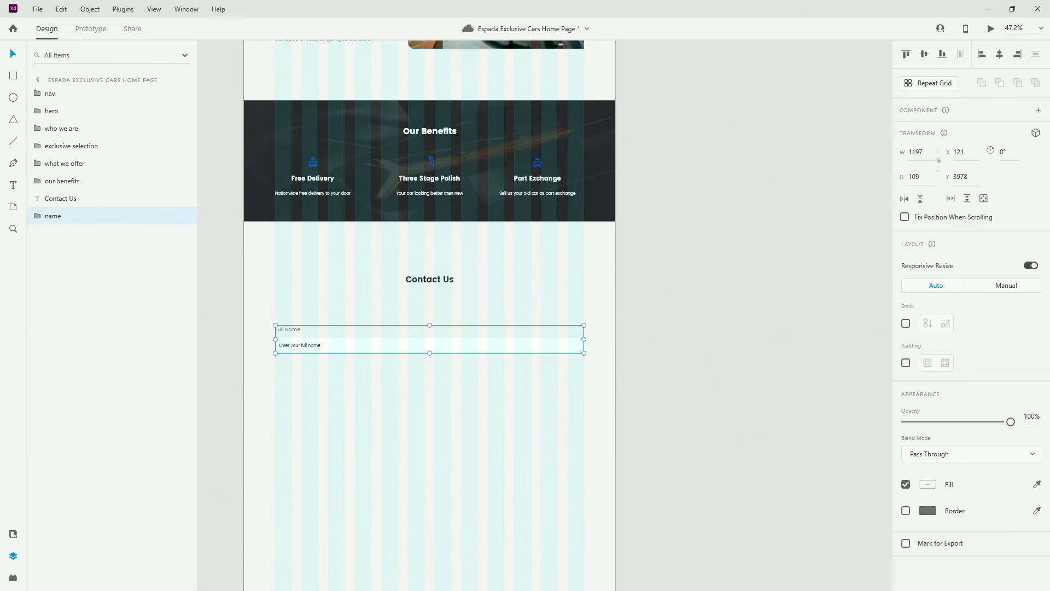
Position the Full Name field under the heading and duplicate it directly beneath
drag(298, 328, 436, 284)
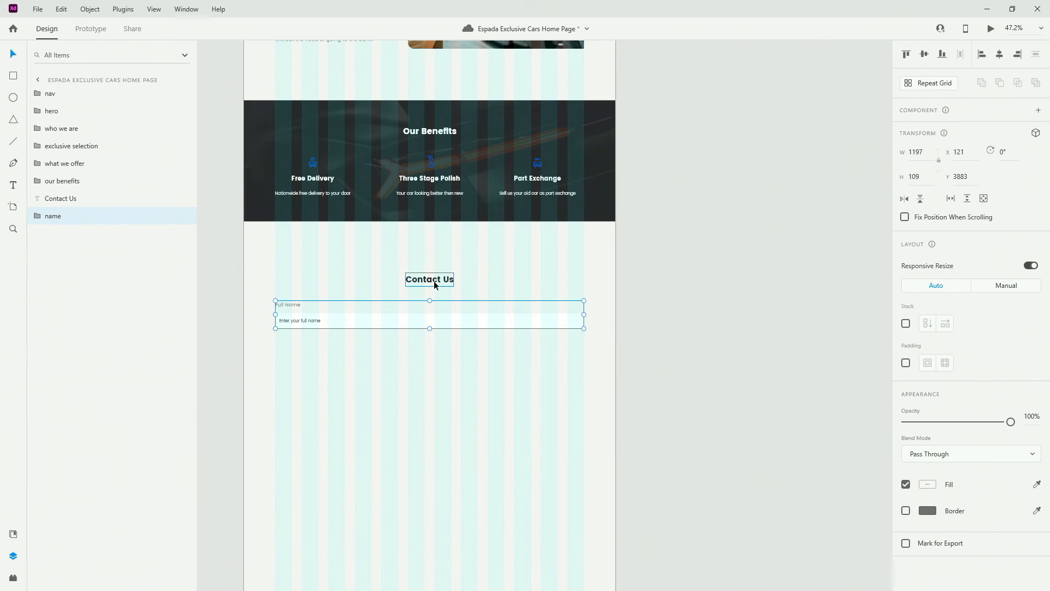
key(shift+Down)
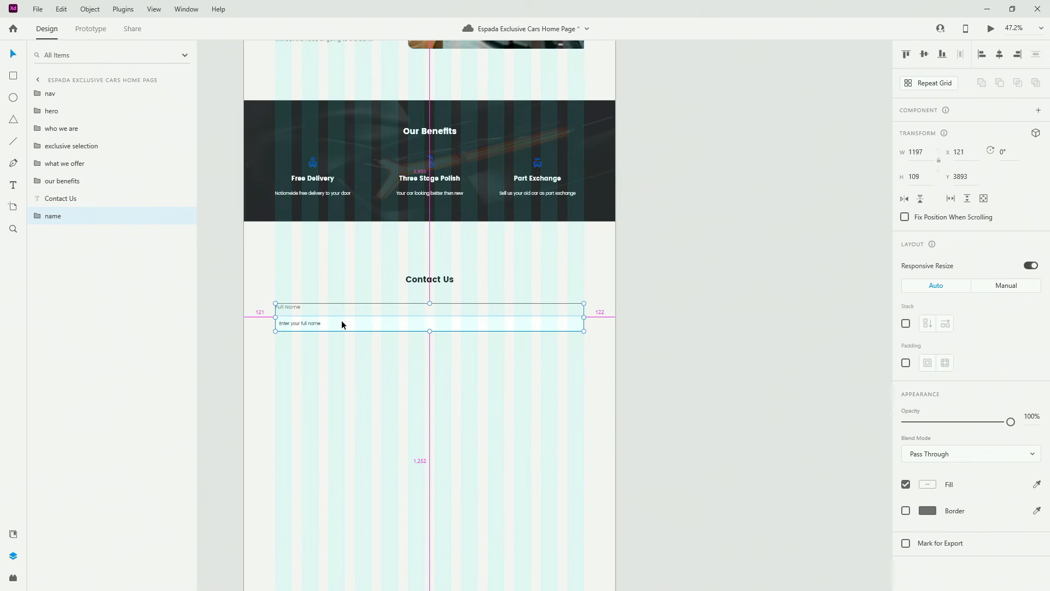
scroll(341, 320, up, 2)
scroll(343, 327, down, 1)
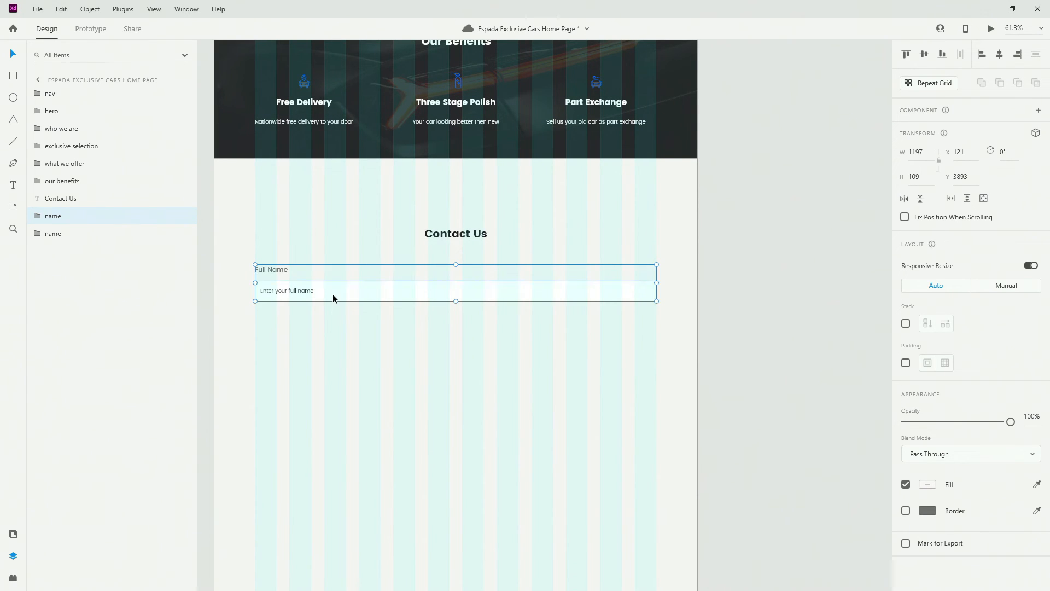
drag(332, 294, 330, 352)
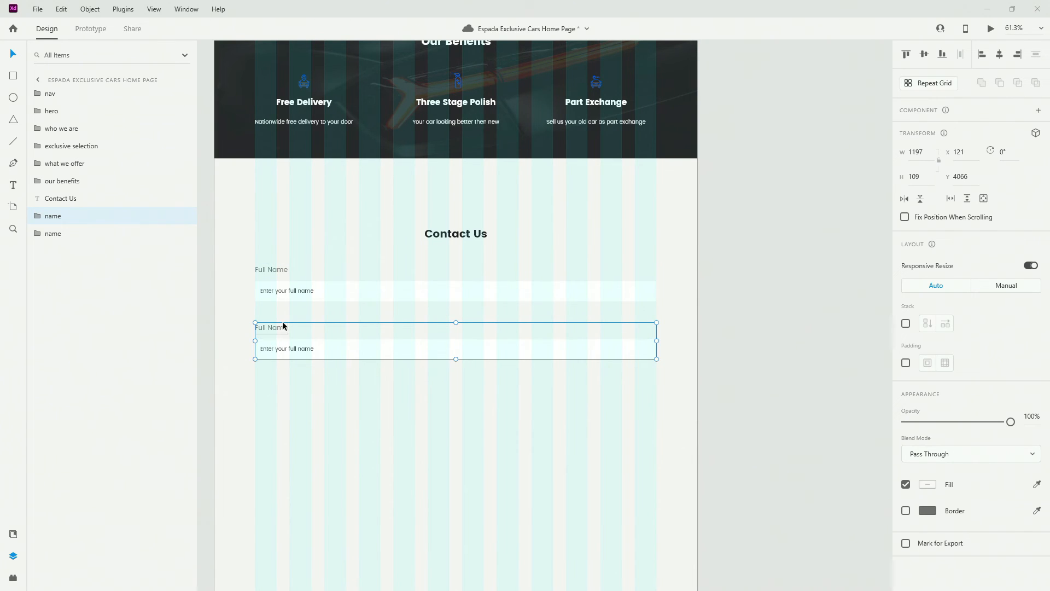
drag(282, 326, 278, 314)
Narrow the copy's input box to half width, 579 px
scroll(272, 319, up, 2)
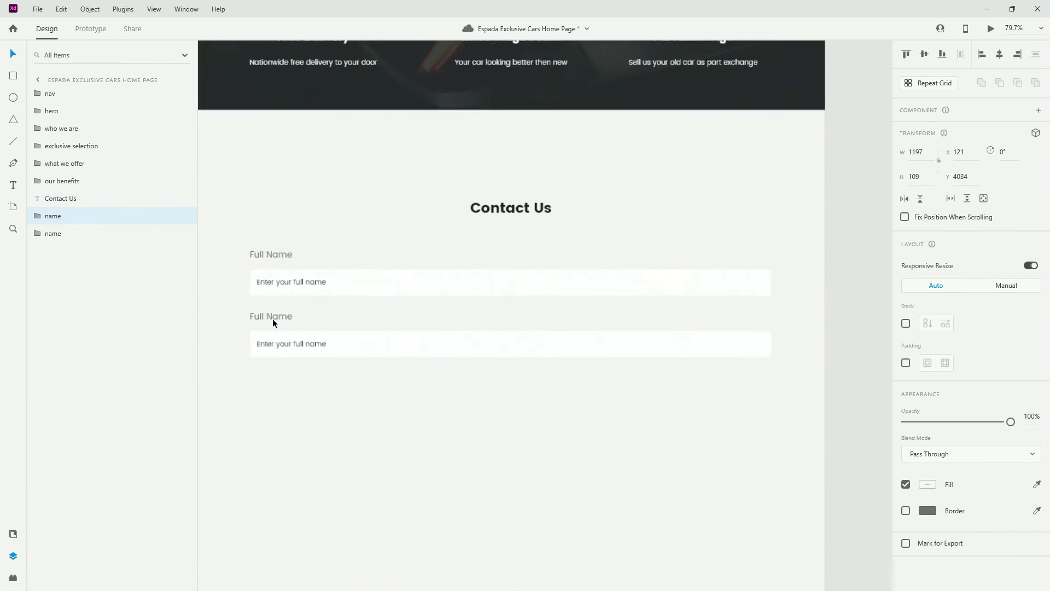
ctrl+click(450, 354)
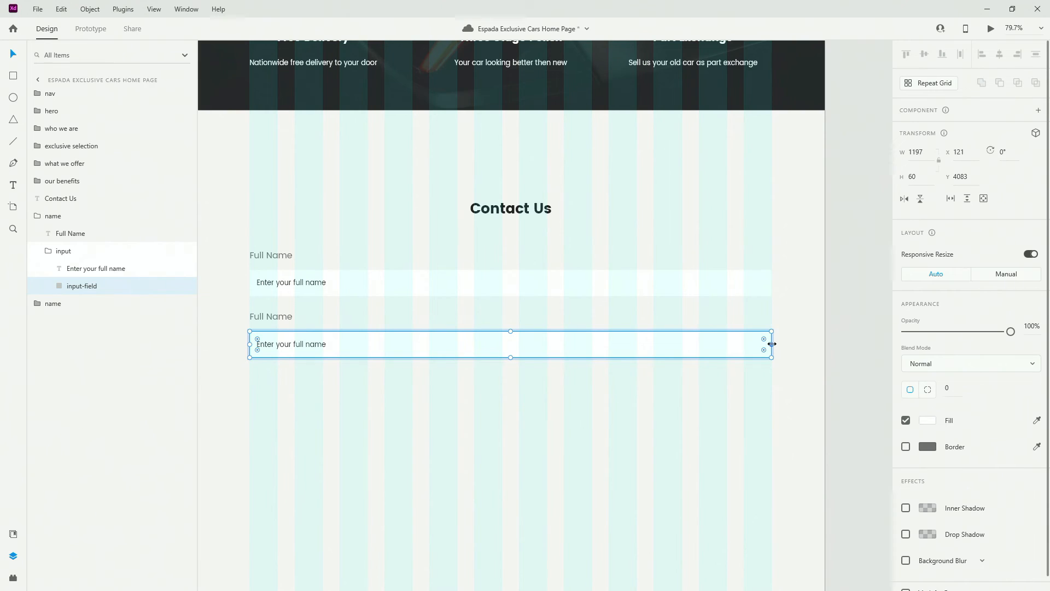
drag(771, 344, 502, 345)
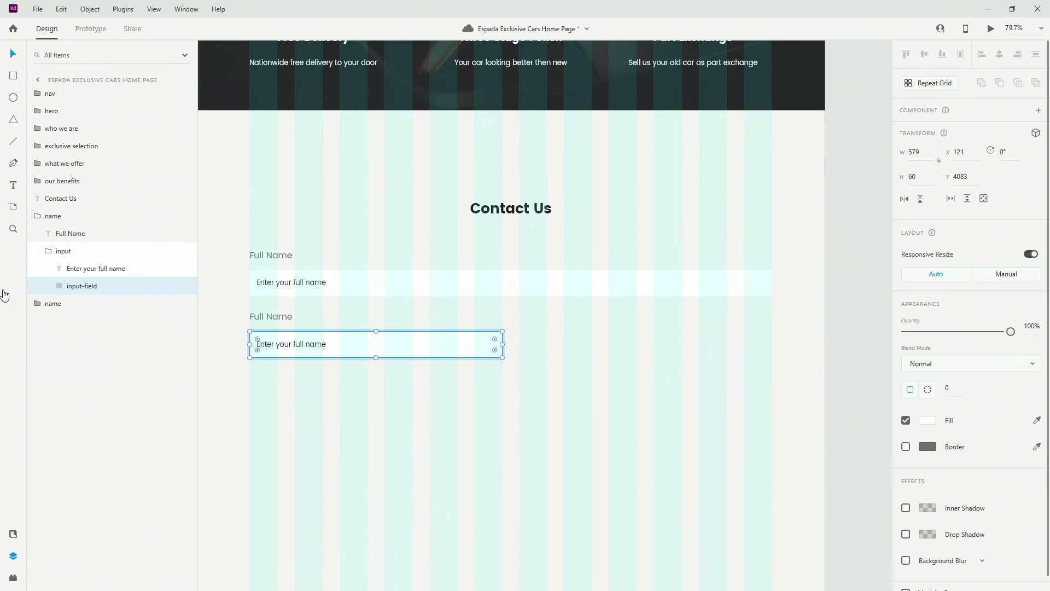
click(66, 216)
Move the copied group below the original in Layers and name it 'email'
drag(73, 218, 72, 251)
click(53, 237)
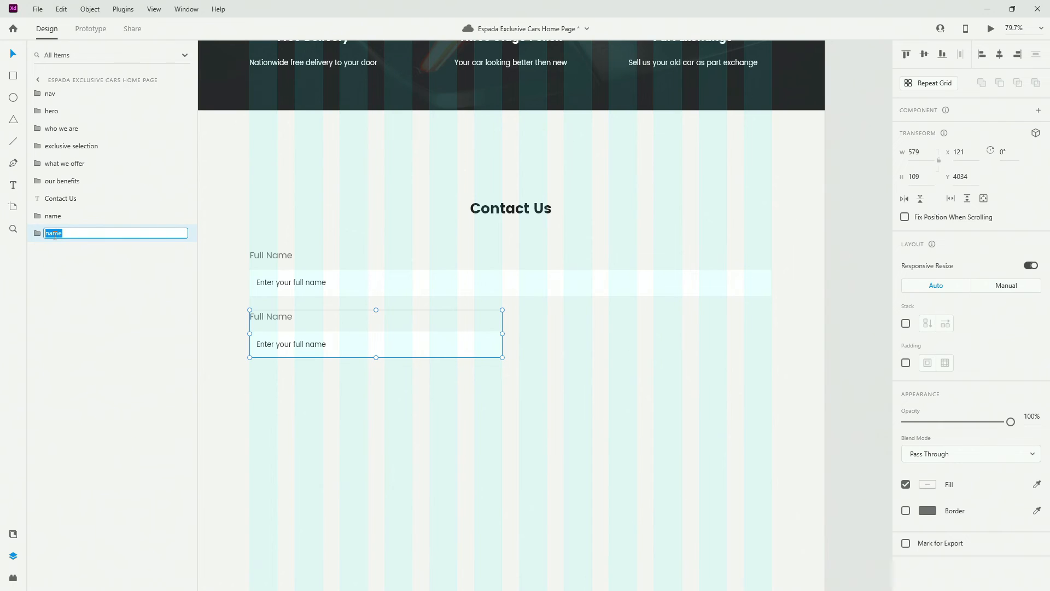
text(email)
key(Return)
Duplicate the email field into the right half and name the copy 'phone'
alt+drag(454, 343, 684, 335)
drag(52, 226, 56, 267)
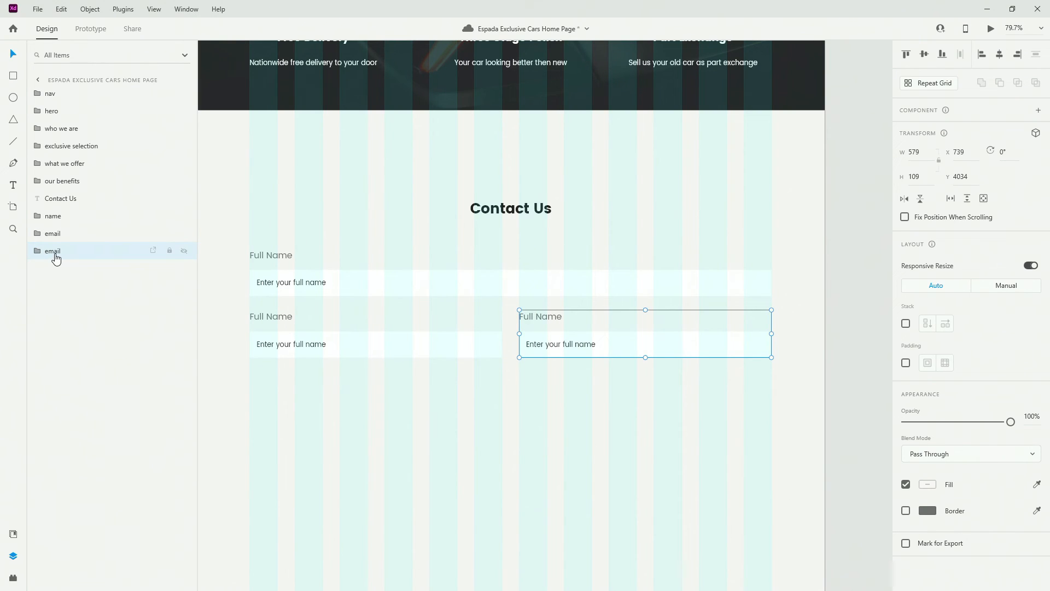
double_click(55, 251)
text(phone)
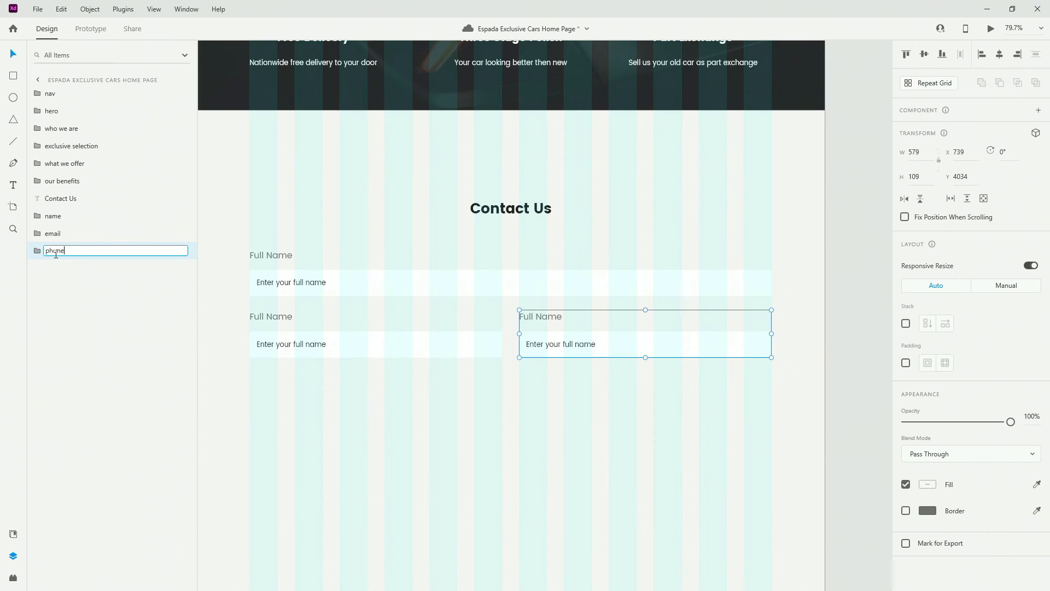
key(Return)
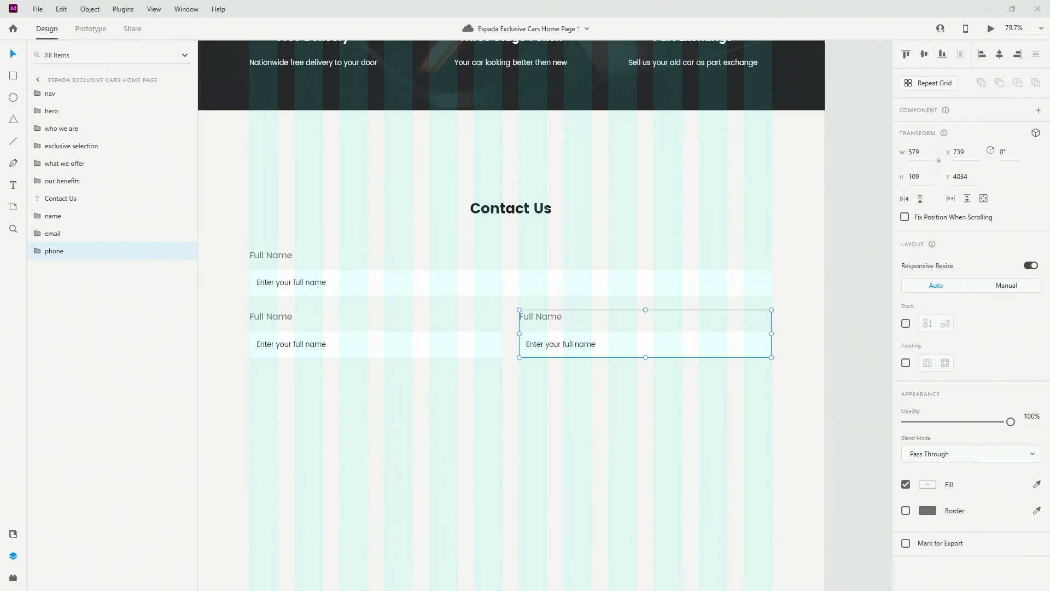
Set the placeholders to 'Enter your email' and 'Enter your phone number'
click(294, 343)
double_click(294, 344)
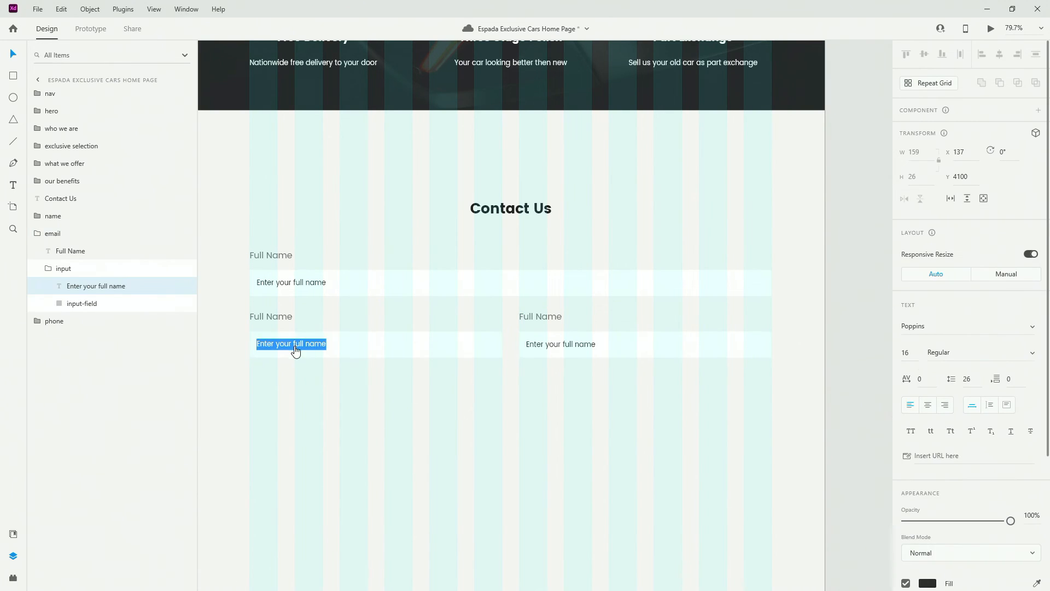
text(Enter your email)
key(Escape)
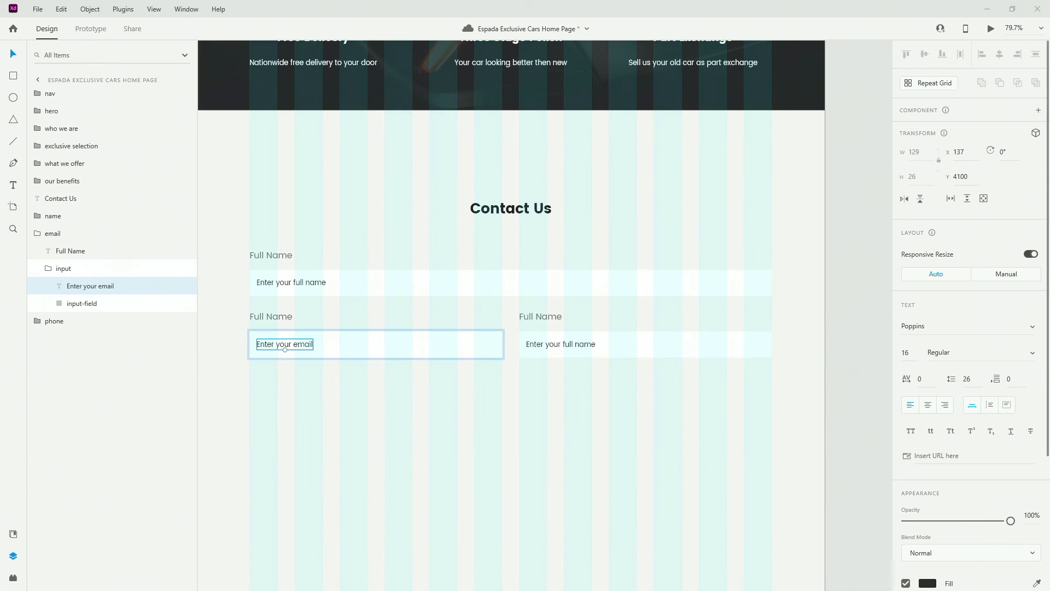
click(553, 344)
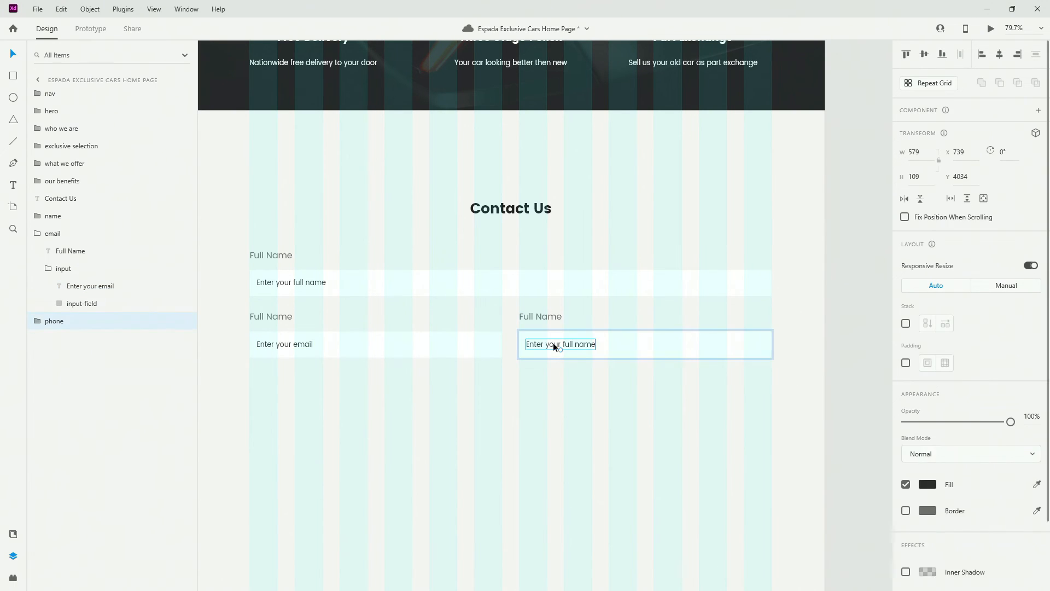
double_click(552, 344)
text(Enter your phone number)
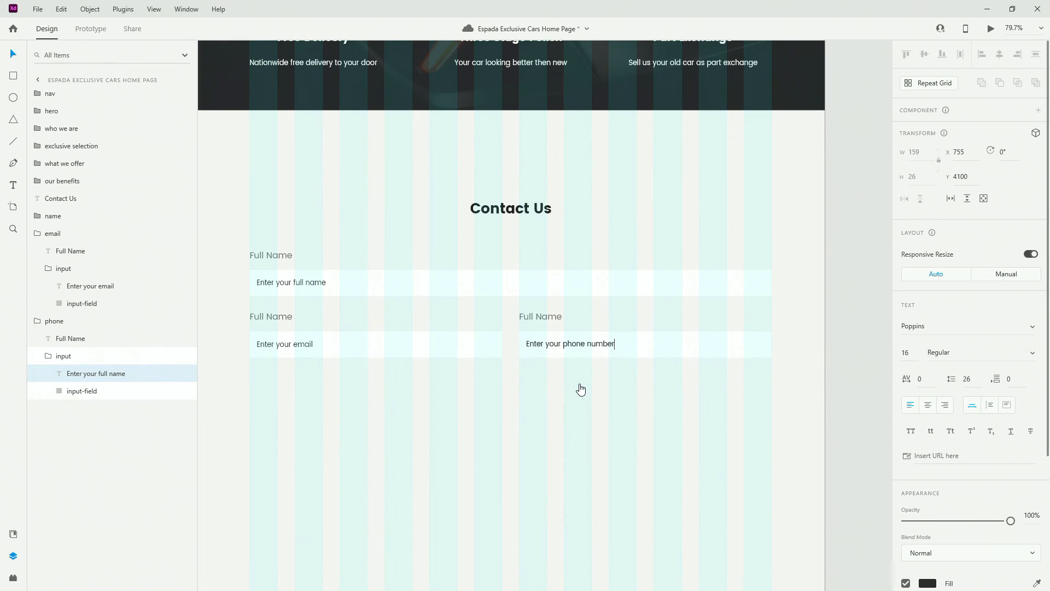
key(Escape)
Relabel the right field 'Phone' and the left field 'Email'
click(543, 315)
double_click(545, 316)
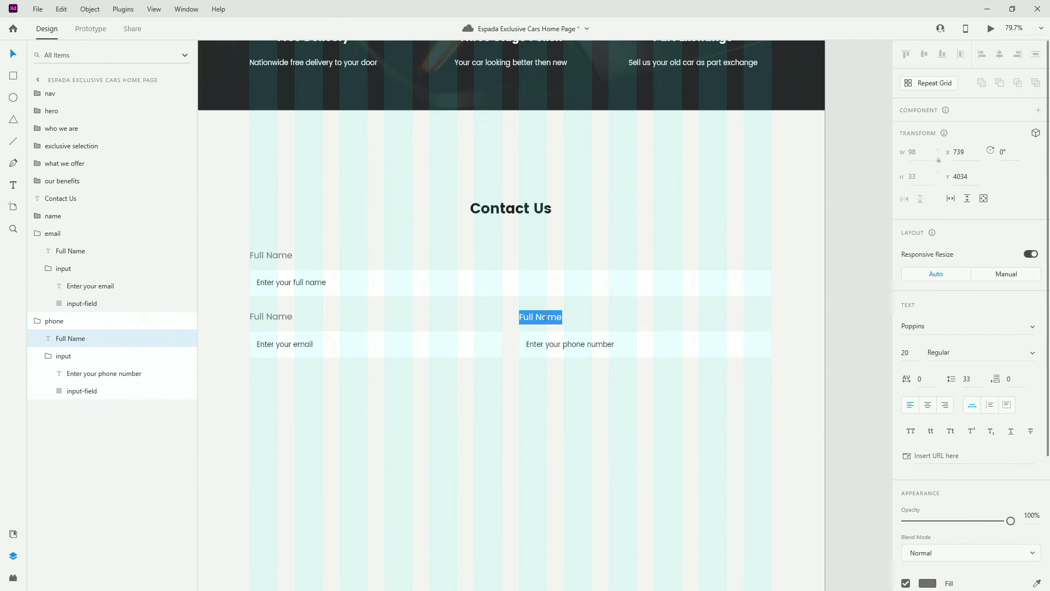
text(Phone)
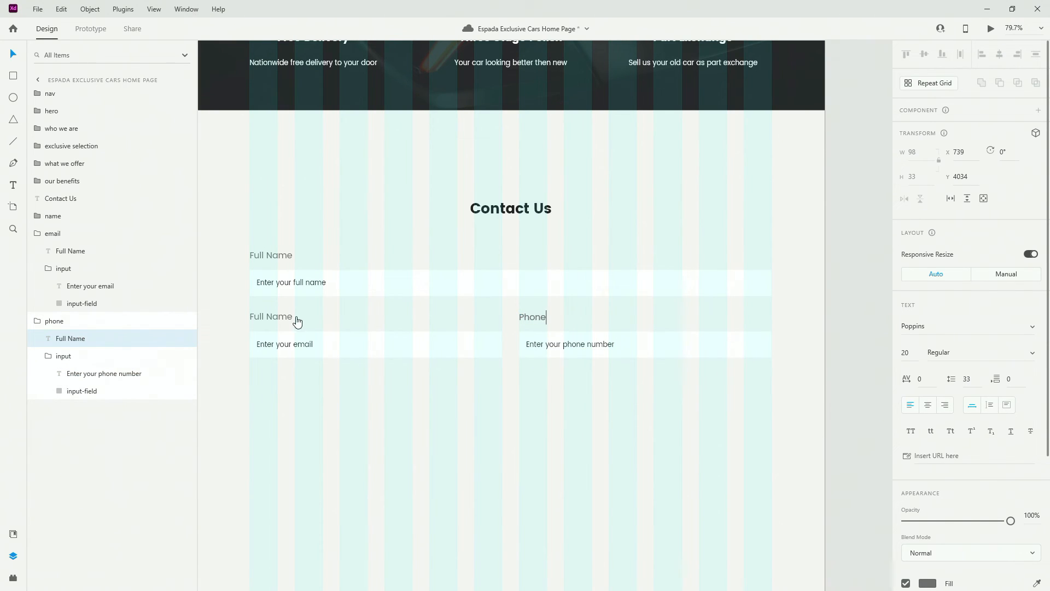
click(275, 317)
double_click(275, 316)
text(Email)
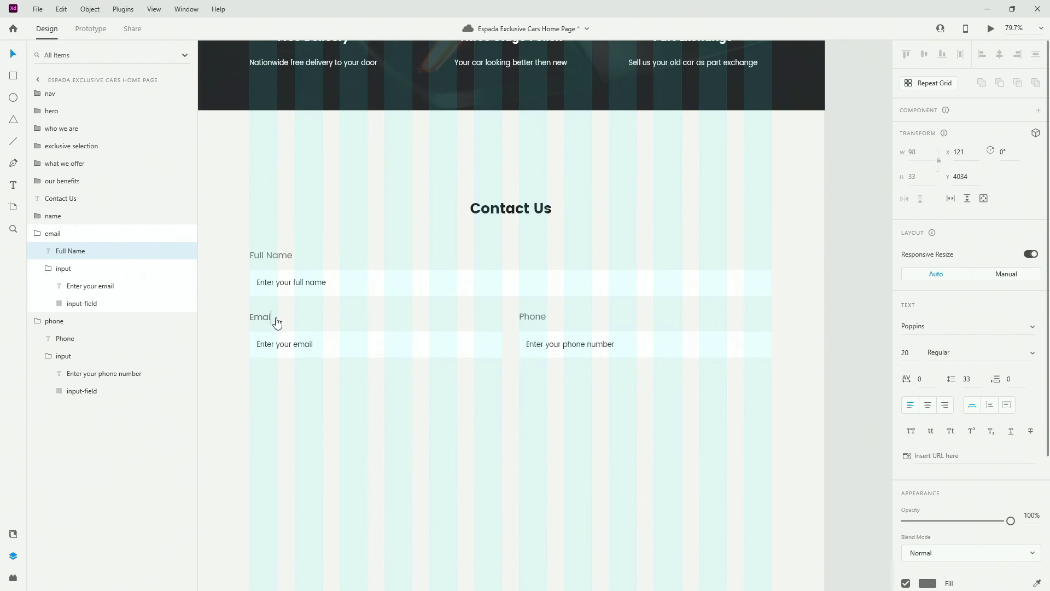
key(Escape)
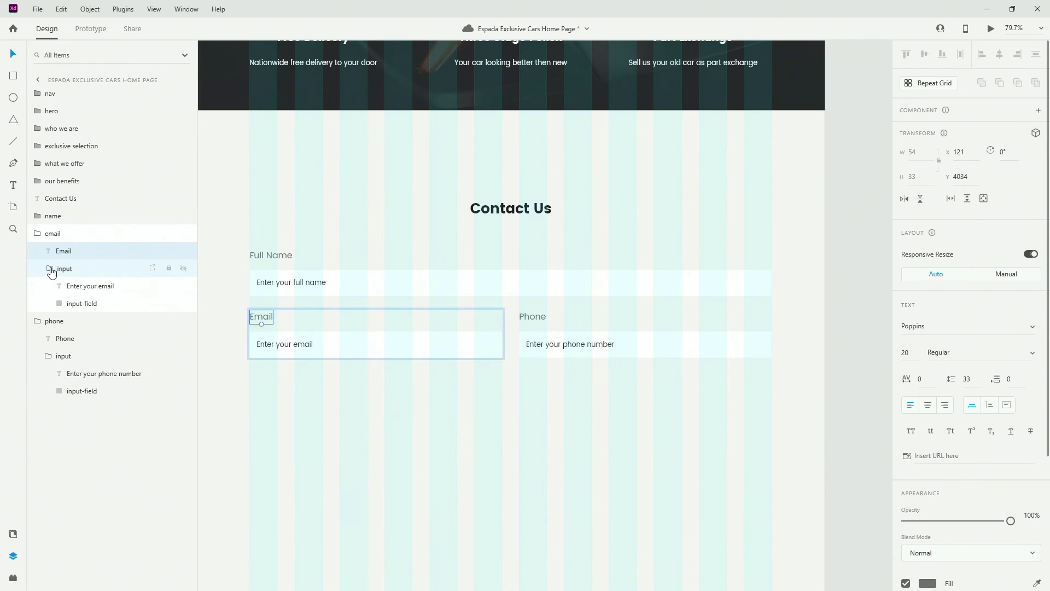
Collapse the email and phone groups in the Layers panel
click(48, 268)
click(48, 268)
click(48, 268)
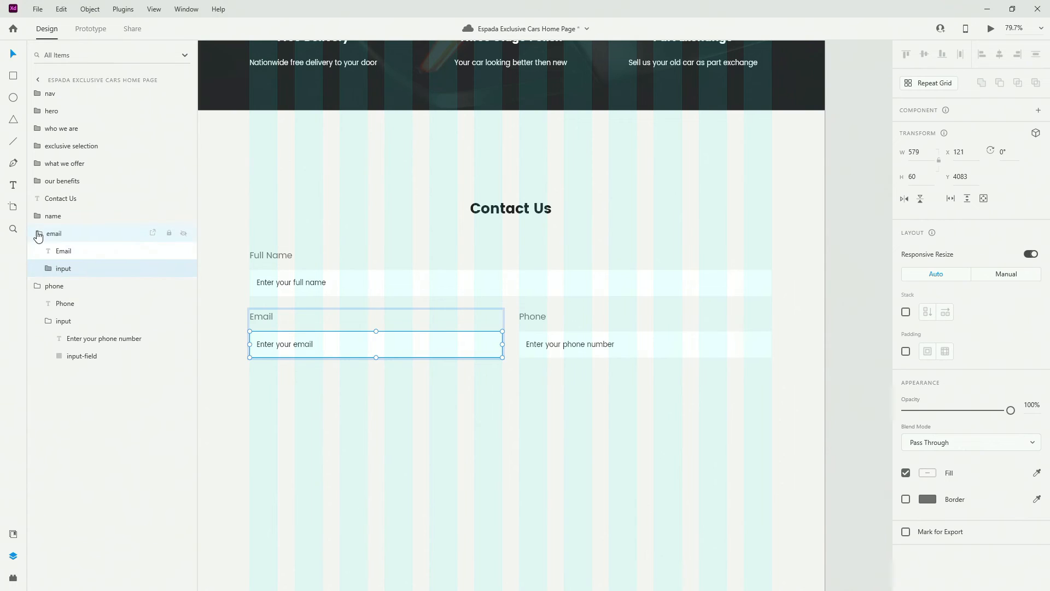
click(37, 233)
click(37, 255)
scroll(441, 360, down, 2)
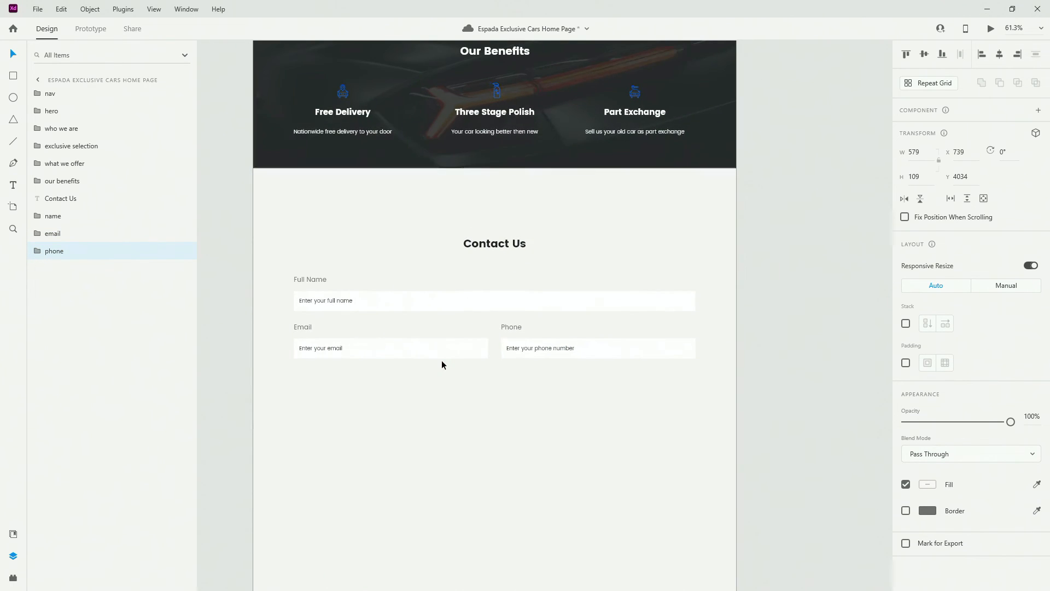
Name the duplicate Full Name group 'message' and position it below Email and Phone
click(439, 295)
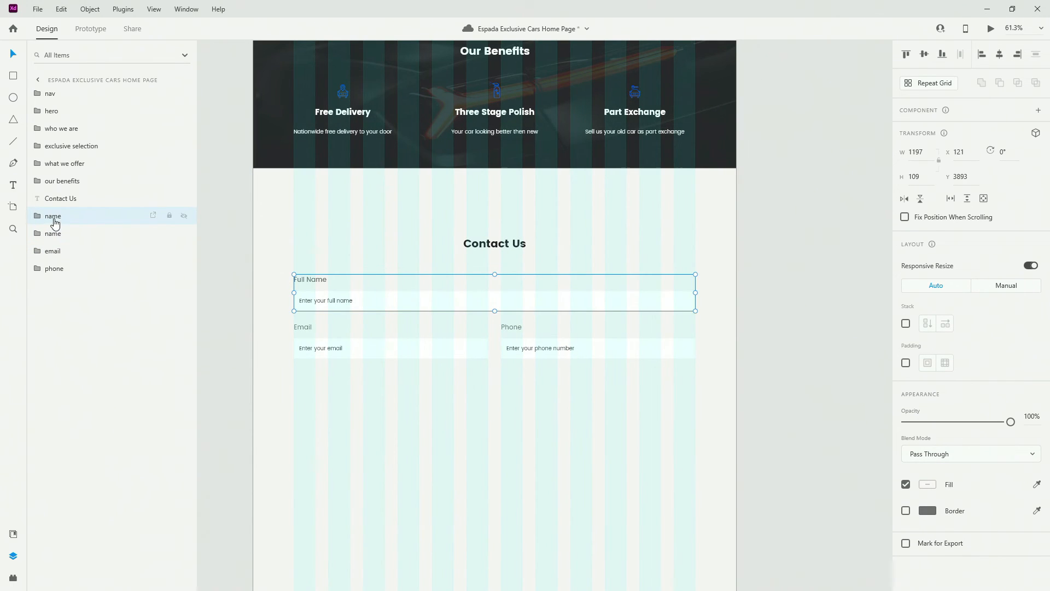
drag(53, 219, 55, 275)
double_click(55, 270)
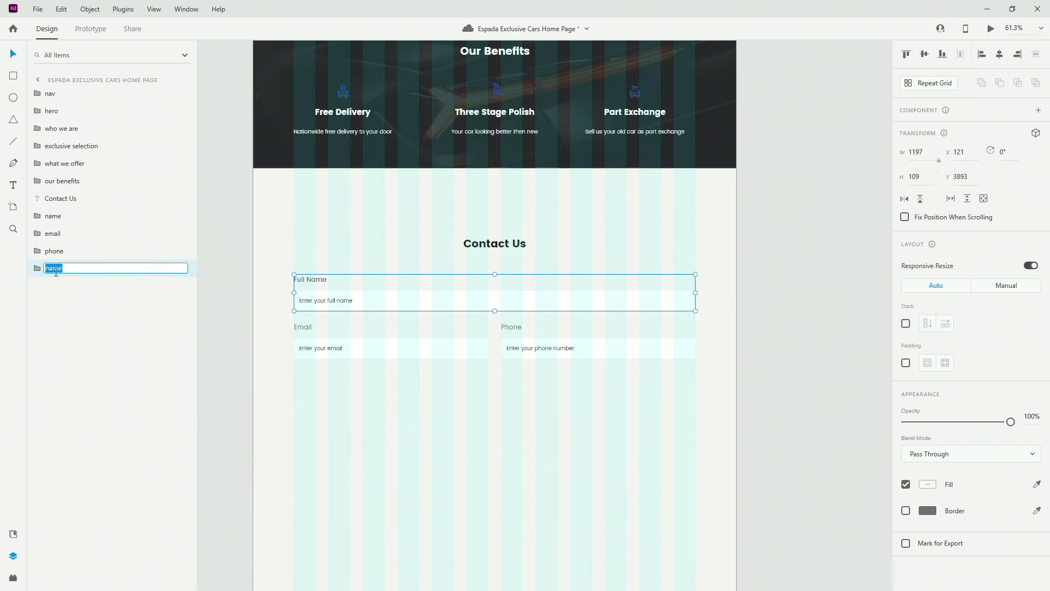
text(message)
key(Return)
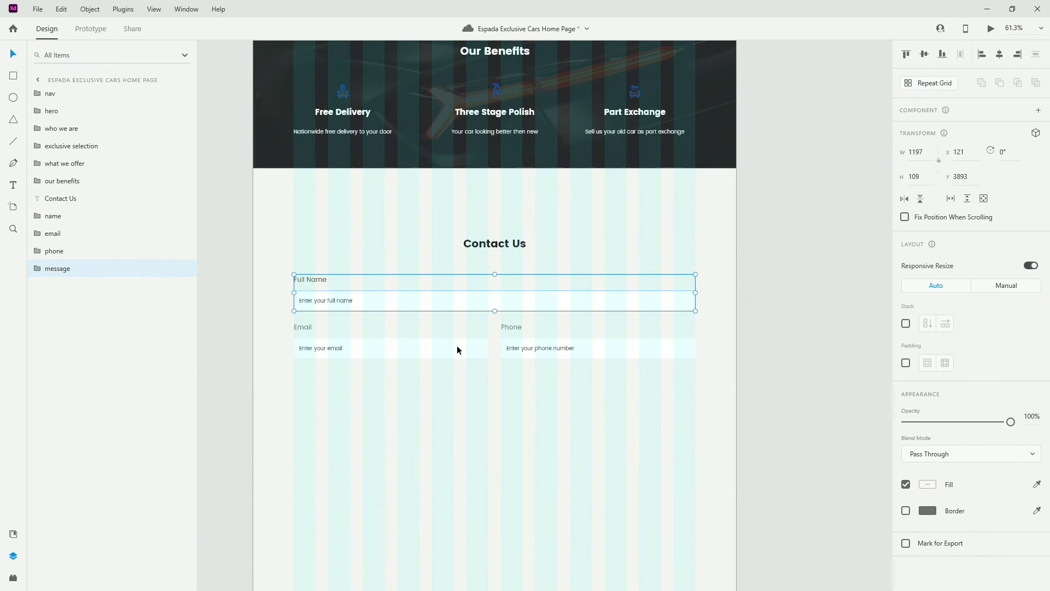
key(shift+Down)
key(shift+Down)
key(shift+Down)
key(shift+Down)
key(shift+Down)
key(shift+Down)
key(shift+Down)
key(shift+Down)
key(shift+Down)
key(shift+Down)
key(shift+Down)
key(shift+Down)
key(shift+Down)
key(shift+Down)
key(shift+Down)
key(shift+Down)
key(shift+Down)
key(shift+Down)
key(shift+Down)
key(shift+Down)
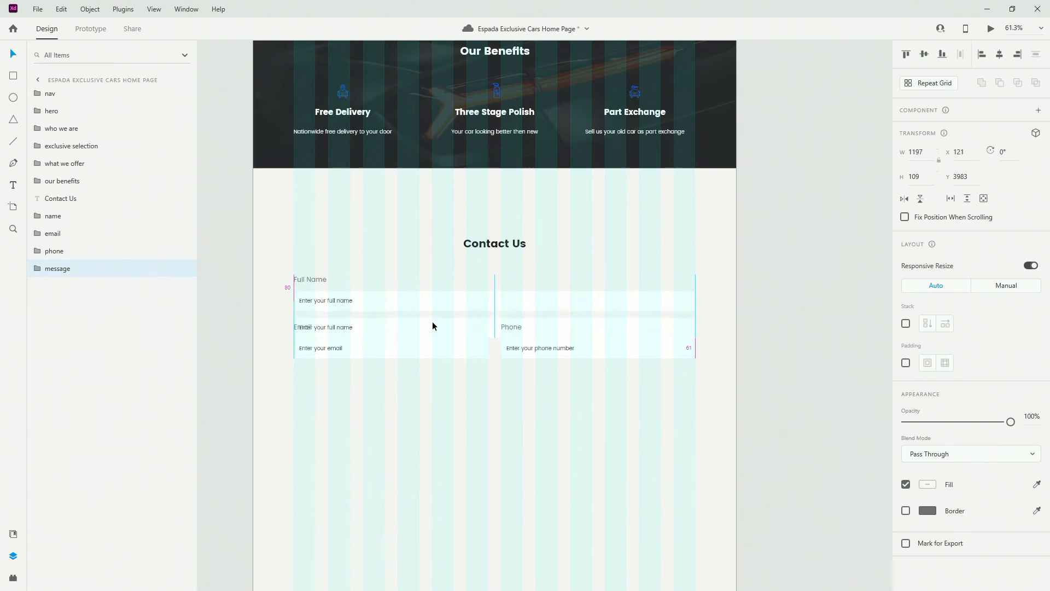
drag(434, 382, 435, 388)
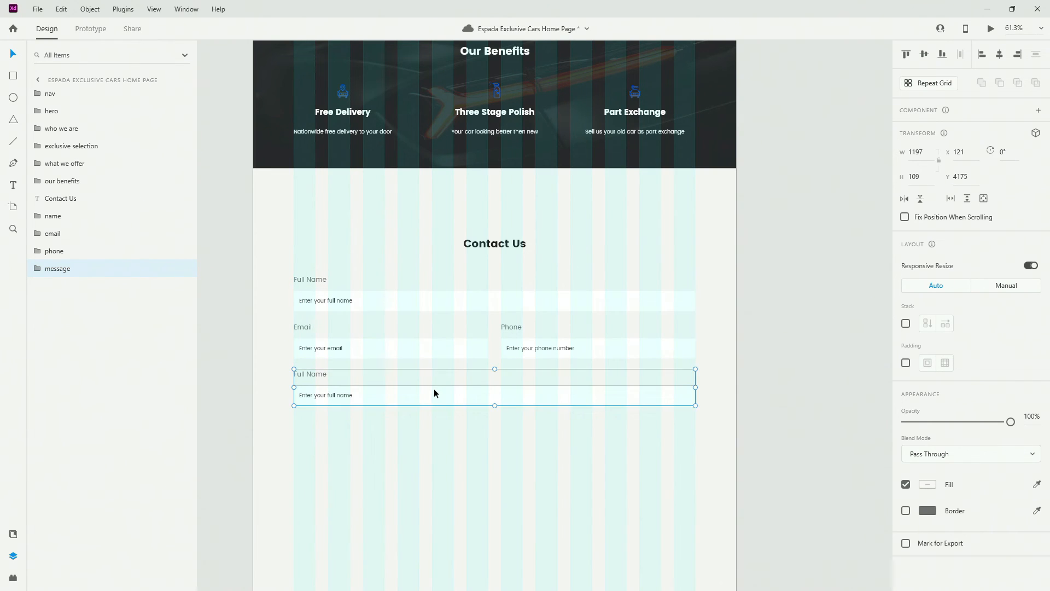
Change the field's label to 'Message'
double_click(313, 372)
double_click(313, 372)
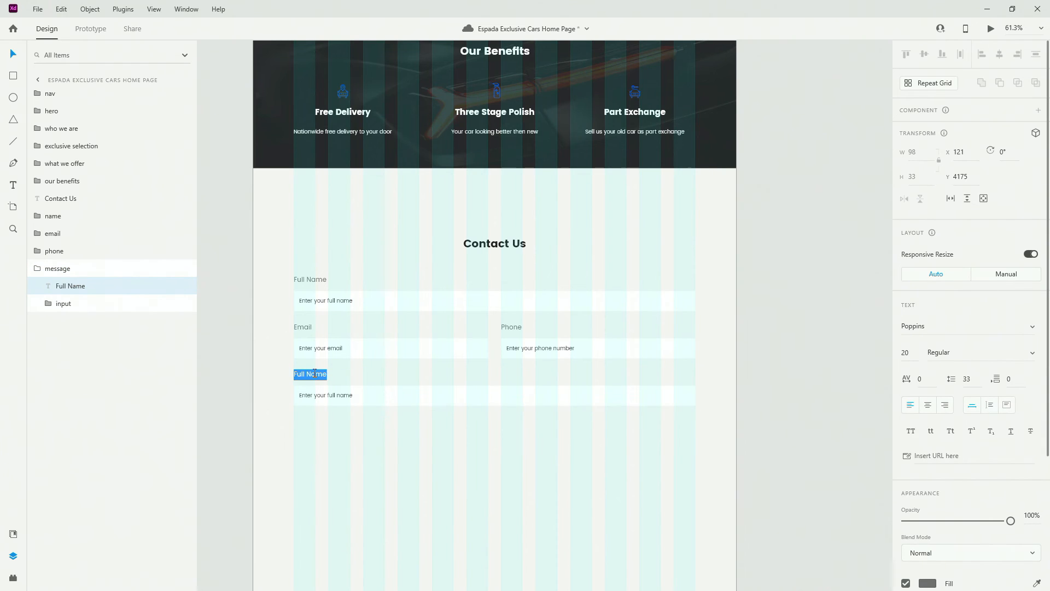
text(Mews)
double_click(314, 376)
text(Message)
key(Escape)
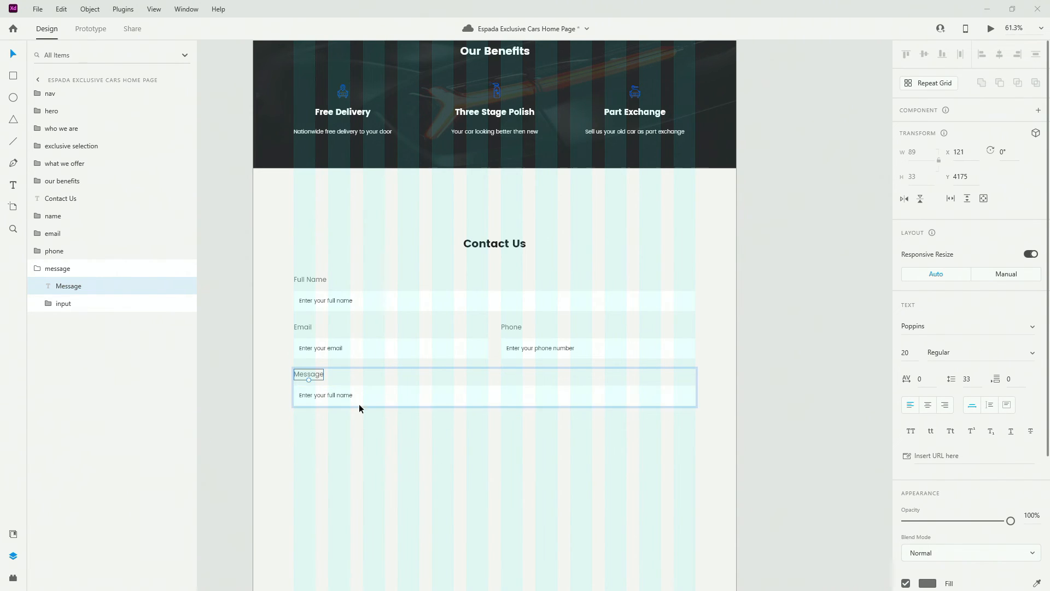
Change the placeholder to 'Write your message here'
click(338, 396)
double_click(339, 396)
double_click(339, 396)
text(Write your message here)
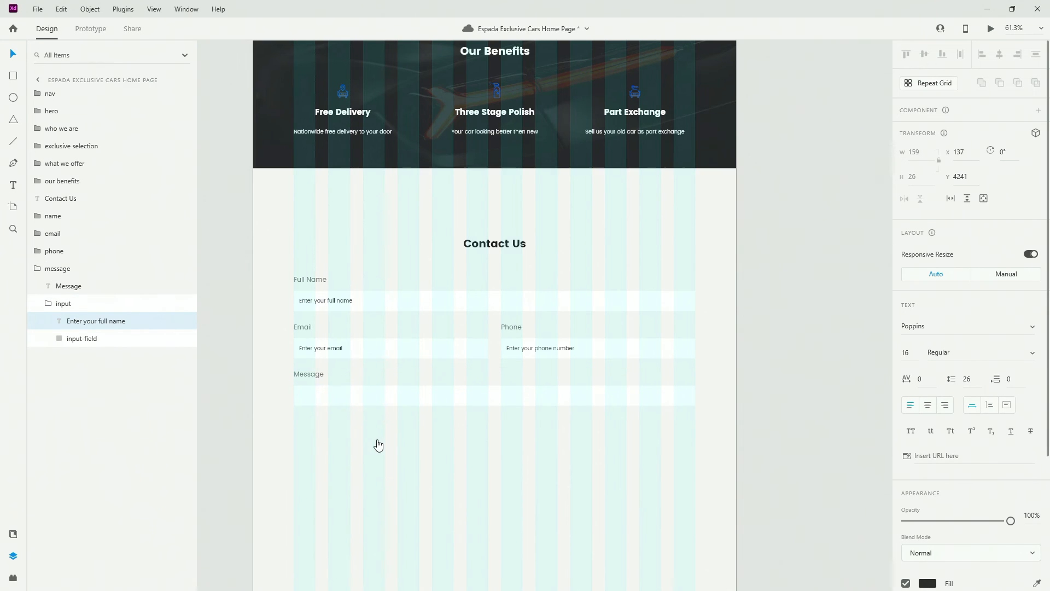
key(Escape)
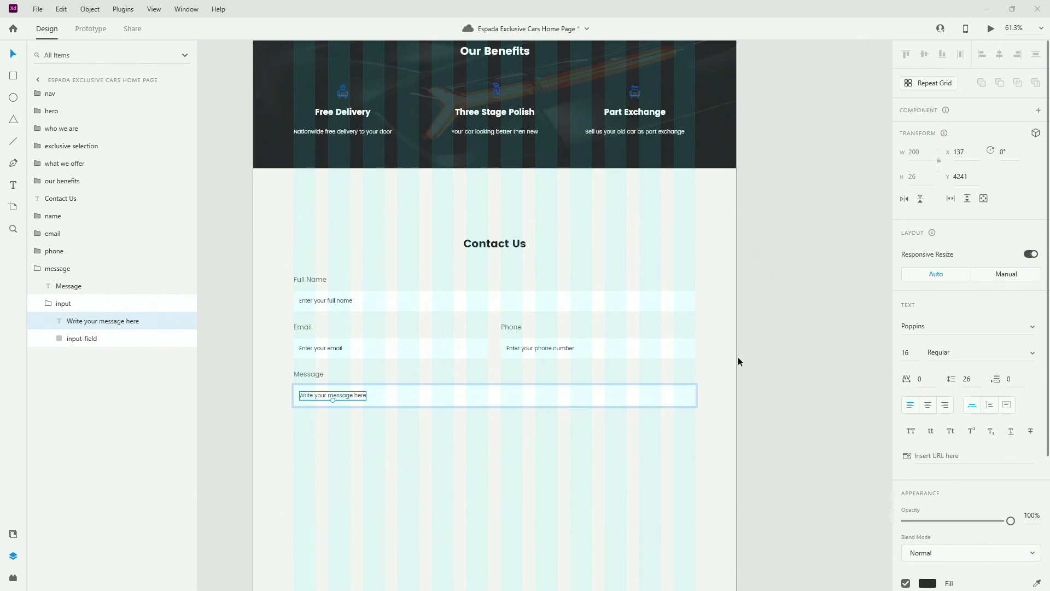
Rename the background rectangle 'message-bg' and set its height to 171
click(113, 339)
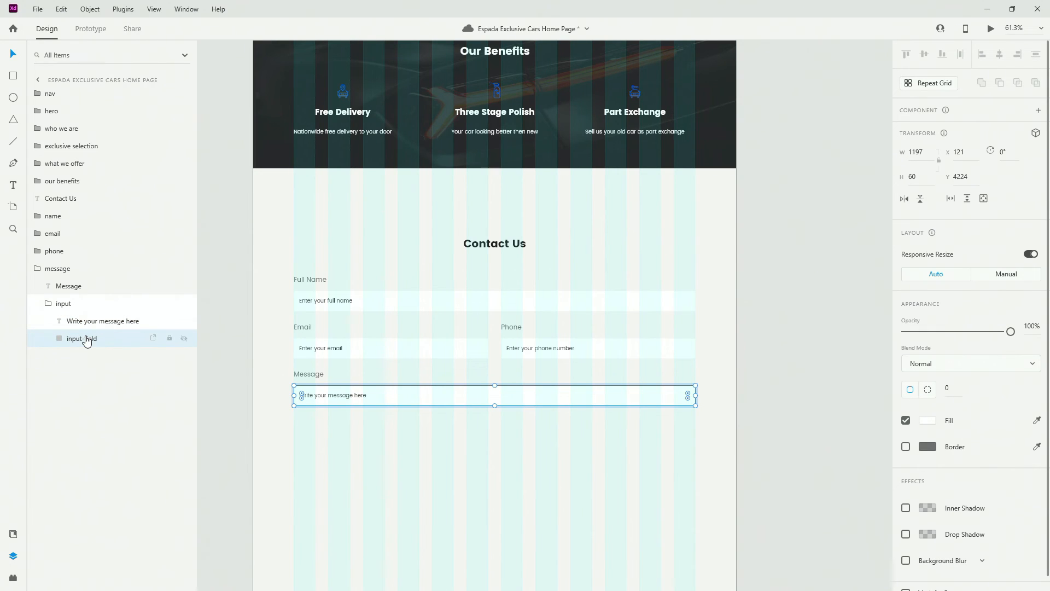
double_click(85, 340)
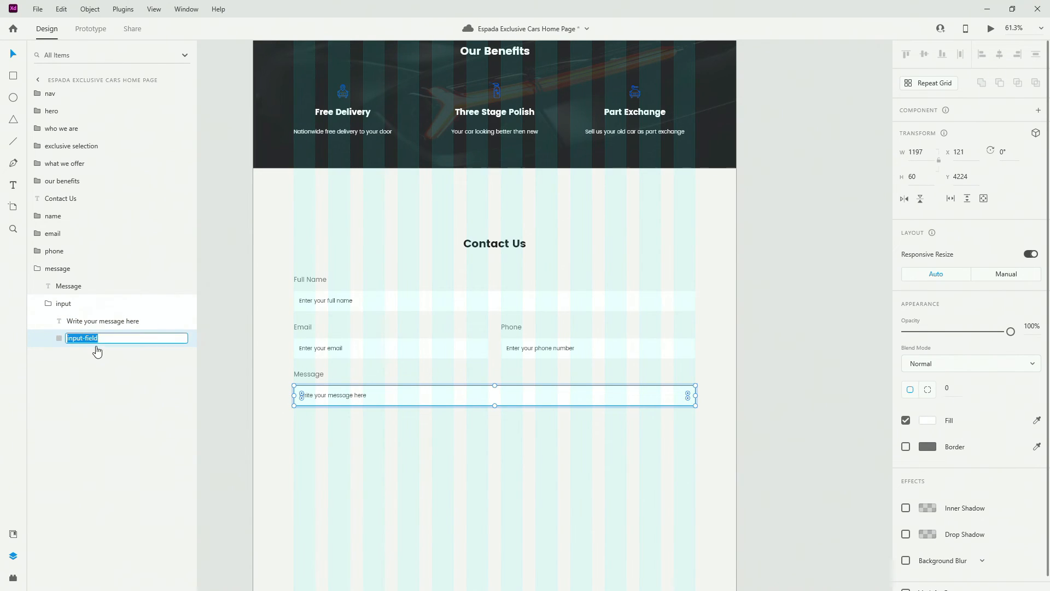
text(message-bg)
key(Return)
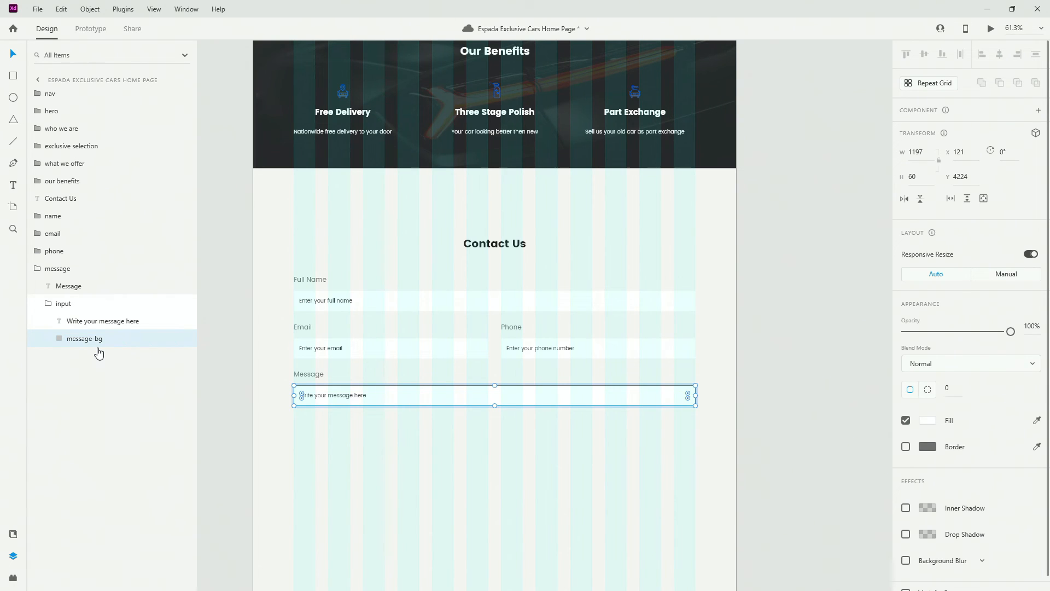
click(912, 176)
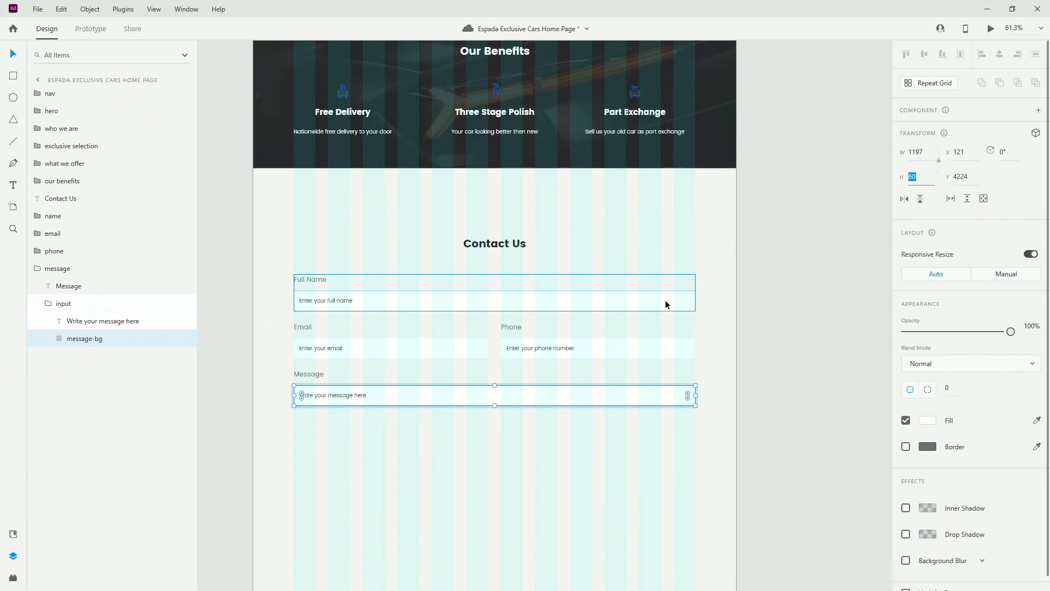
text(171)
key(Return)
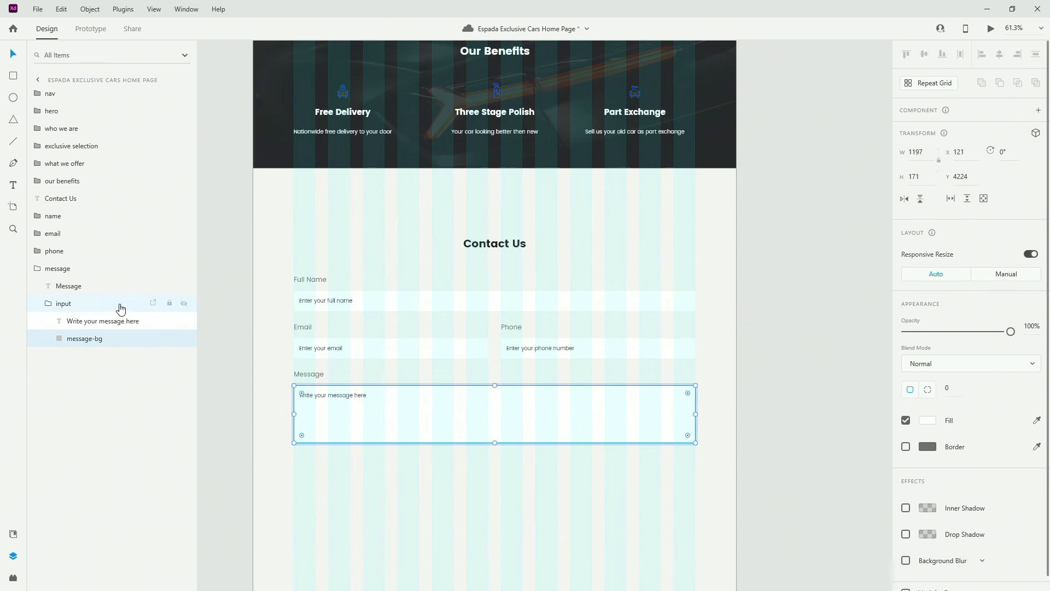
click(39, 303)
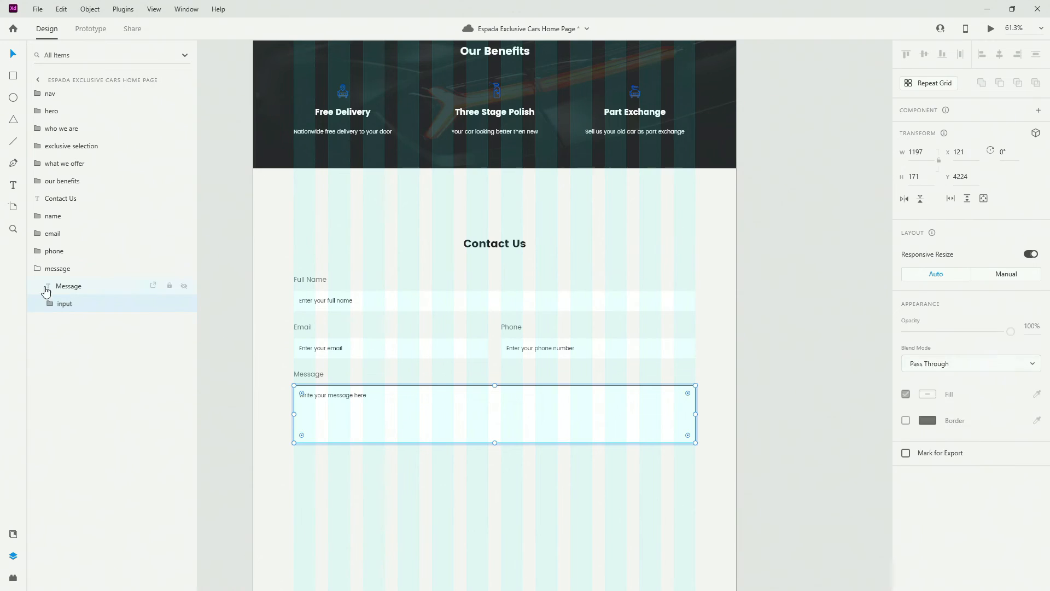
click(38, 268)
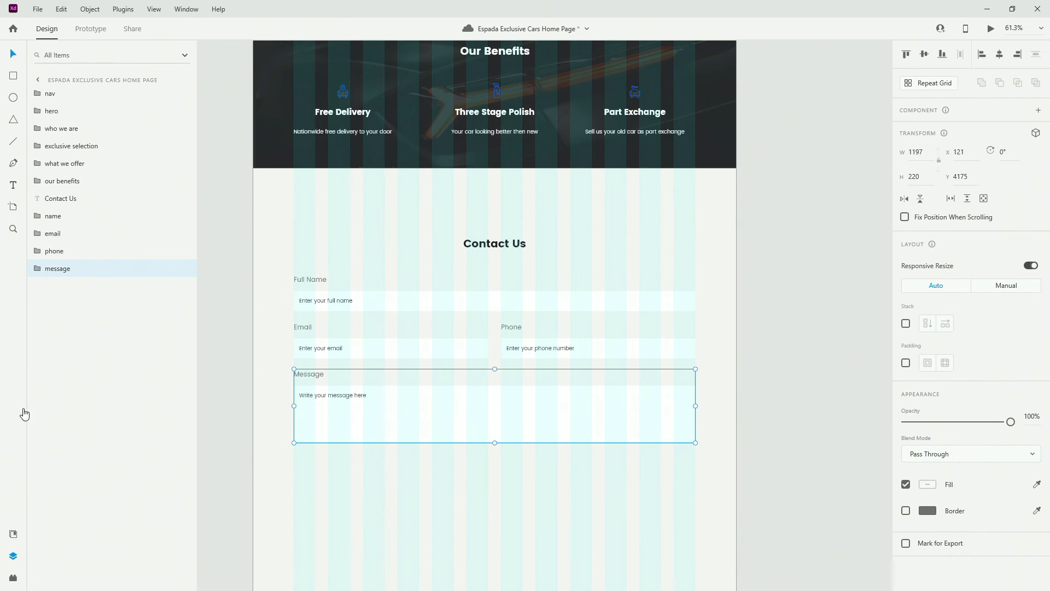
Place a main-btn button from Assets below the message box and label it 'Send Message'
click(12, 535)
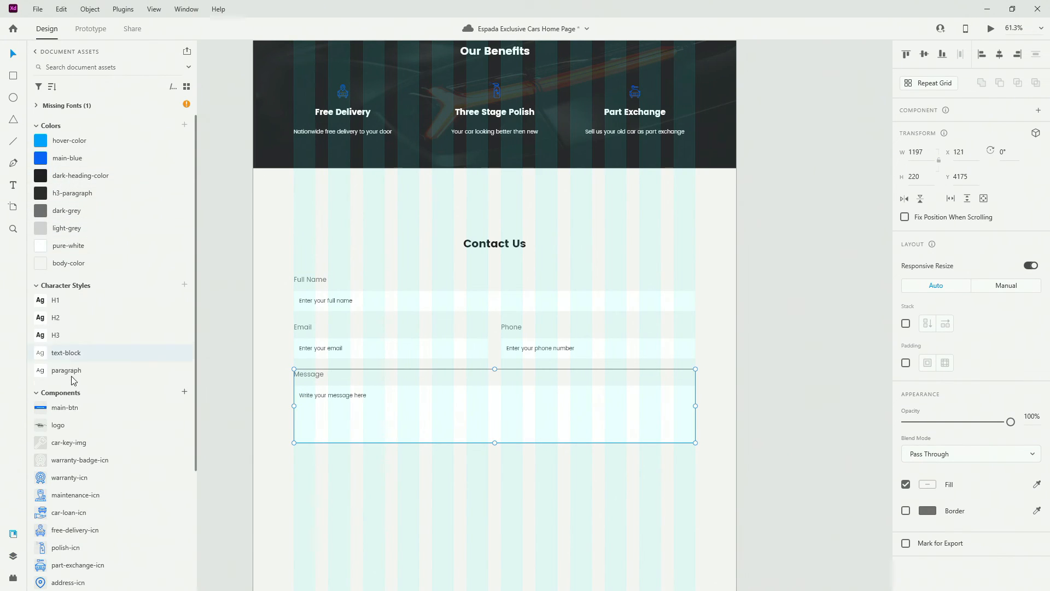
drag(75, 407, 681, 458)
double_click(642, 465)
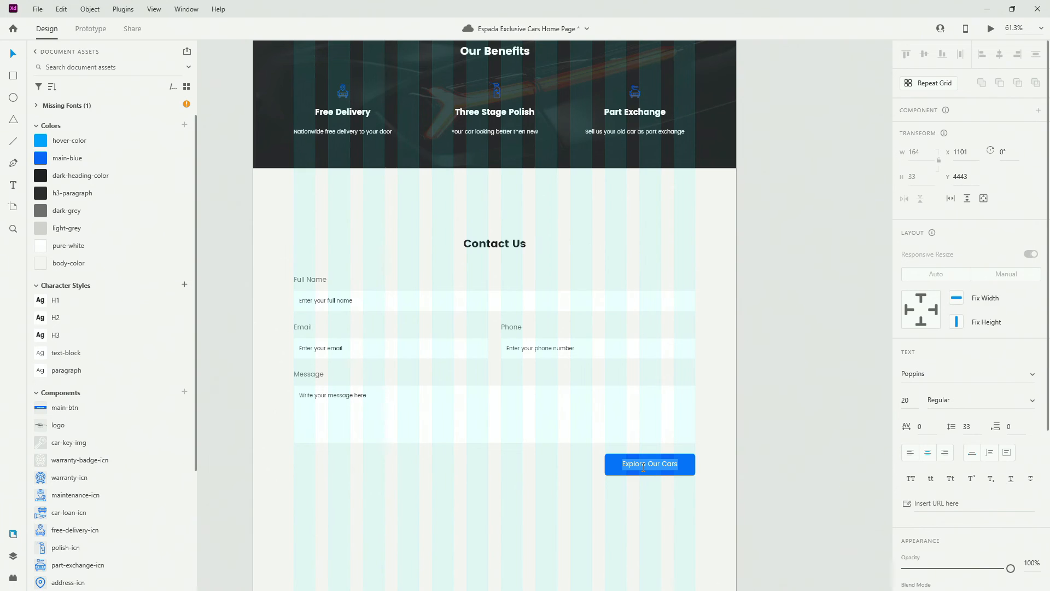
text(Semd)
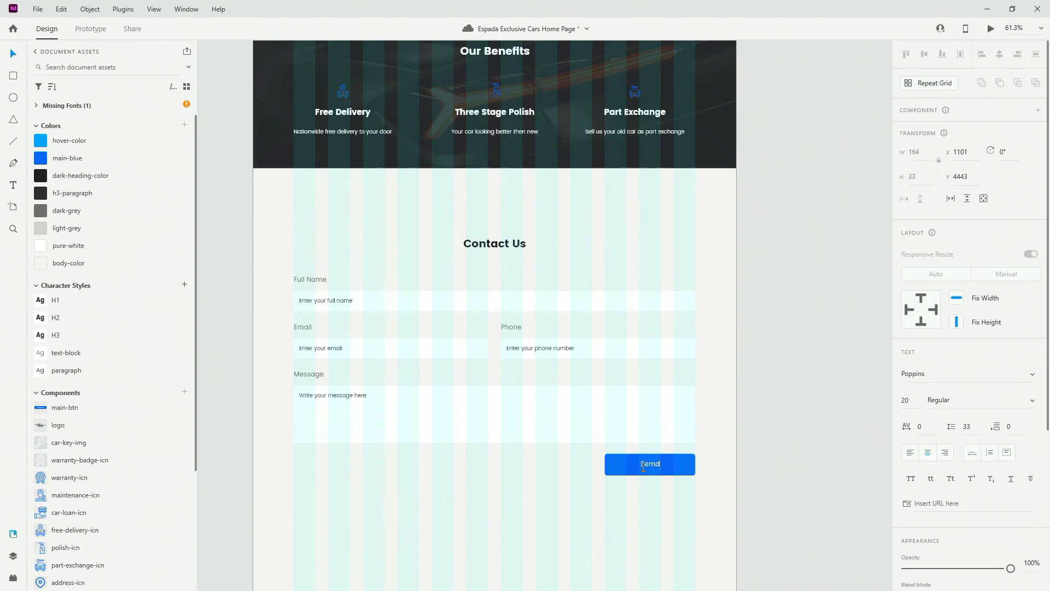
key(BackSpace)
key(BackSpace)
text(nd Message)
key(Escape)
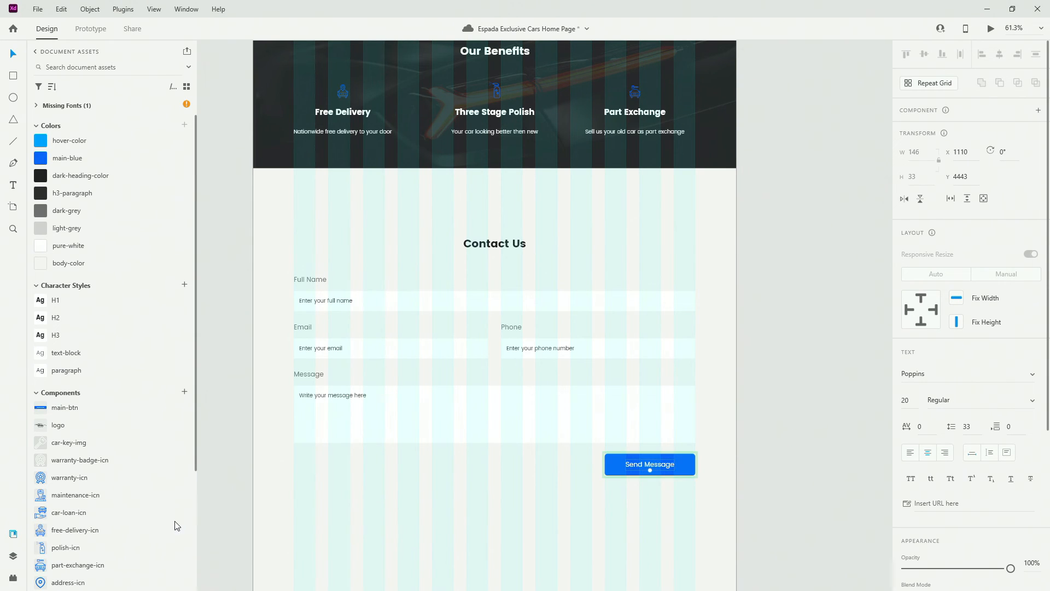
Relabel the button's hover state 'Send Message', then return to the Default State
double_click(659, 467)
key(ctrl+c)
key(Escape)
click(682, 464)
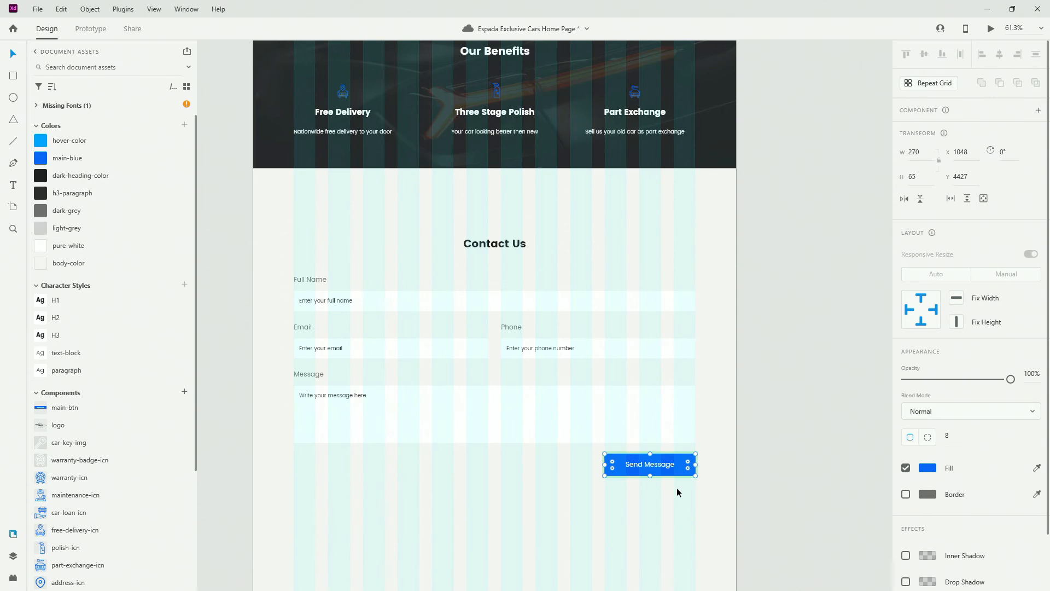
click(677, 488)
click(679, 463)
click(937, 147)
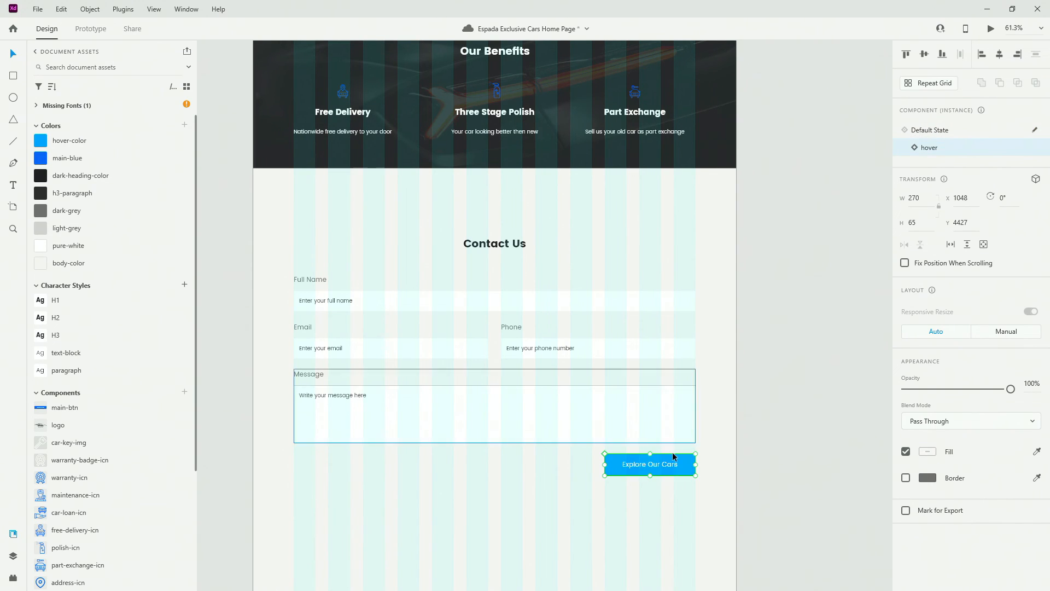
double_click(660, 471)
key(ctrl+v)
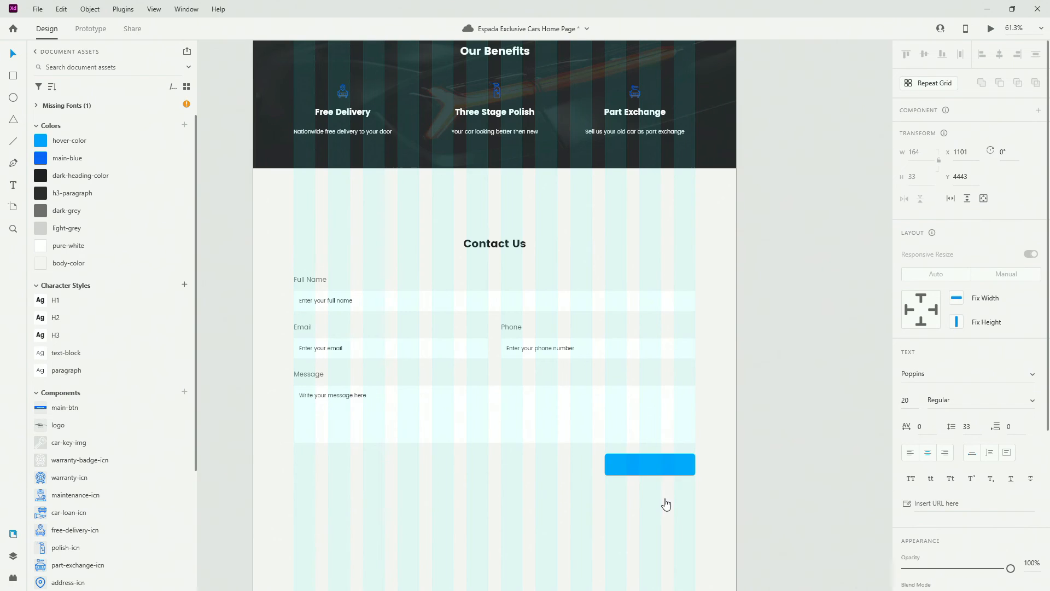
click(666, 504)
click(673, 469)
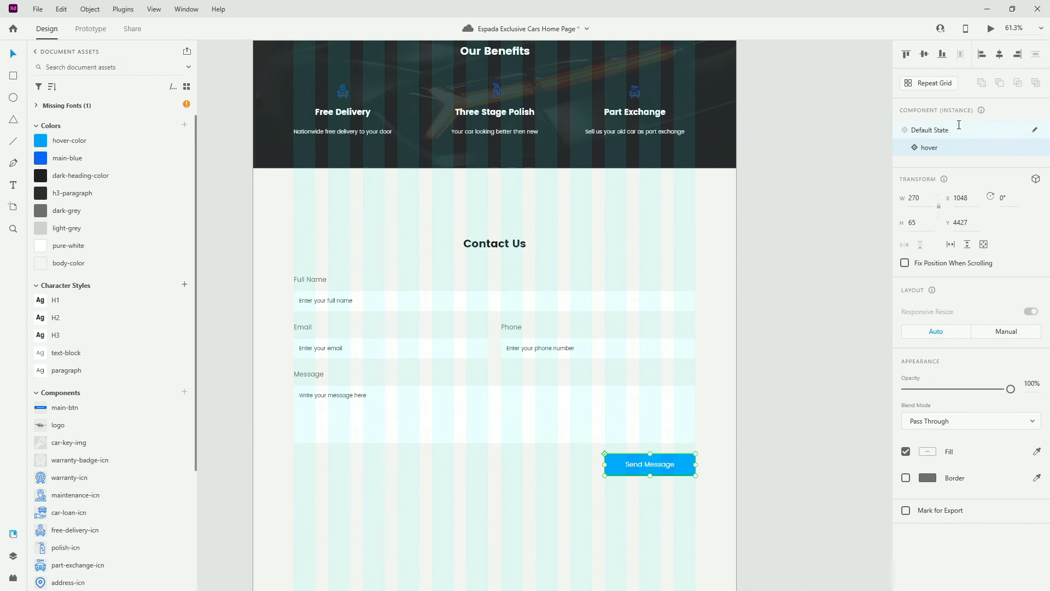
click(959, 131)
Group the name, email, phone, message fields and main-btn as 'contact form'
click(14, 557)
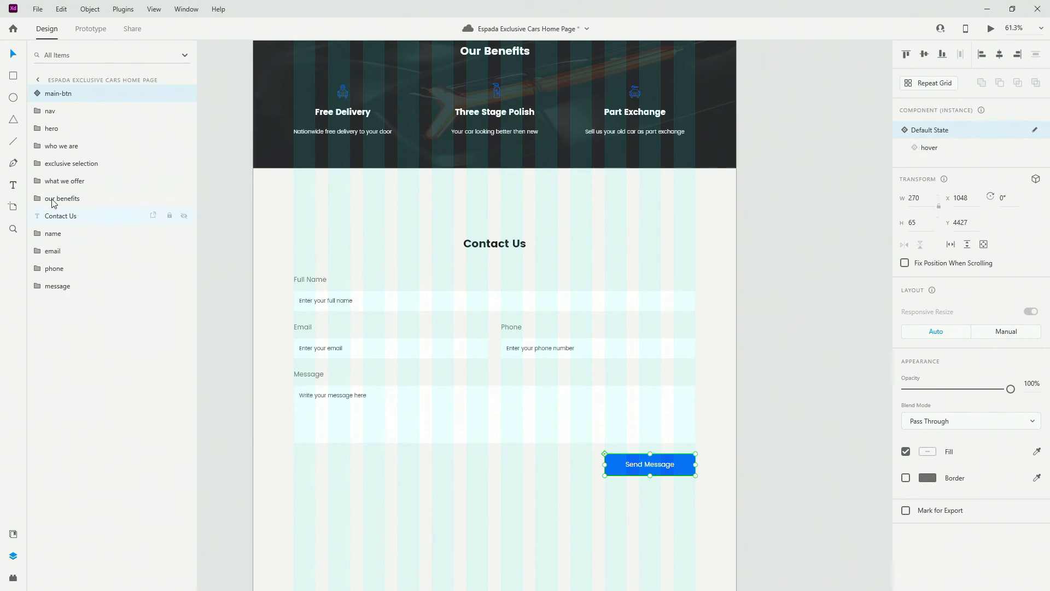
drag(68, 99, 63, 320)
shift+click(57, 215)
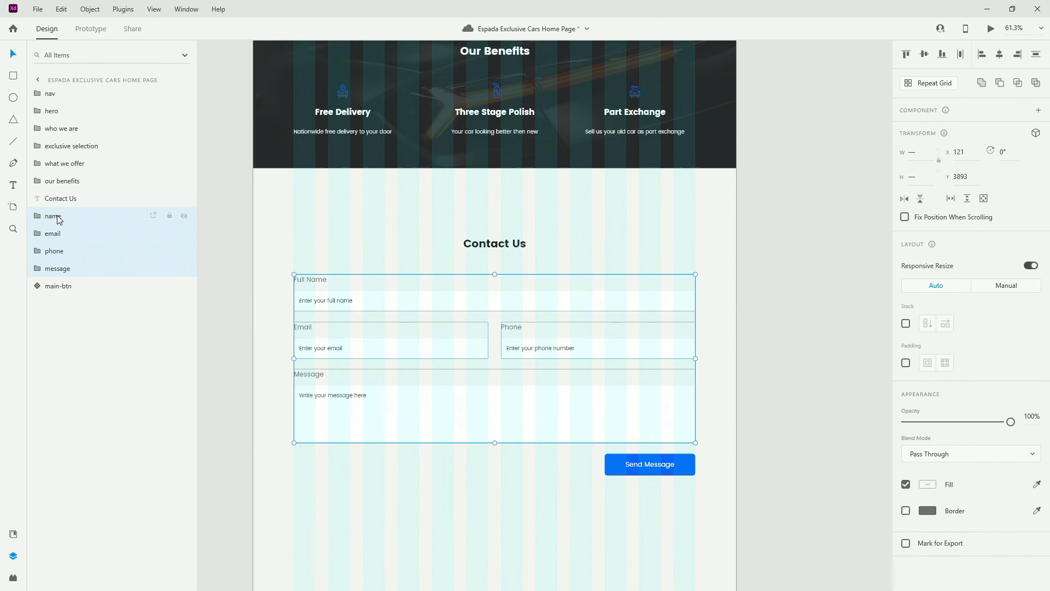
shift+click(71, 279)
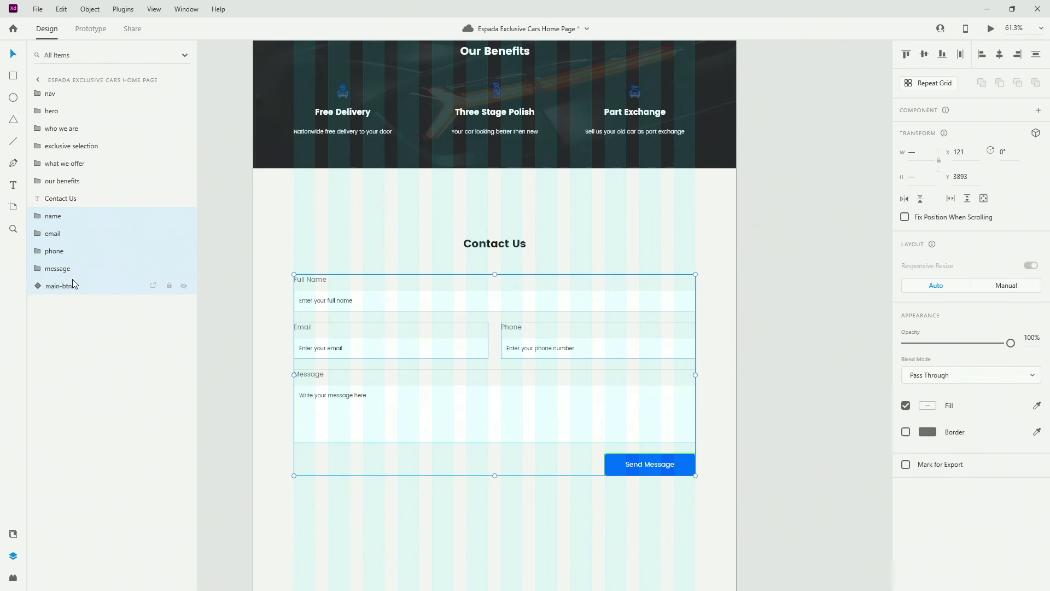
key(ctrl+g)
double_click(57, 217)
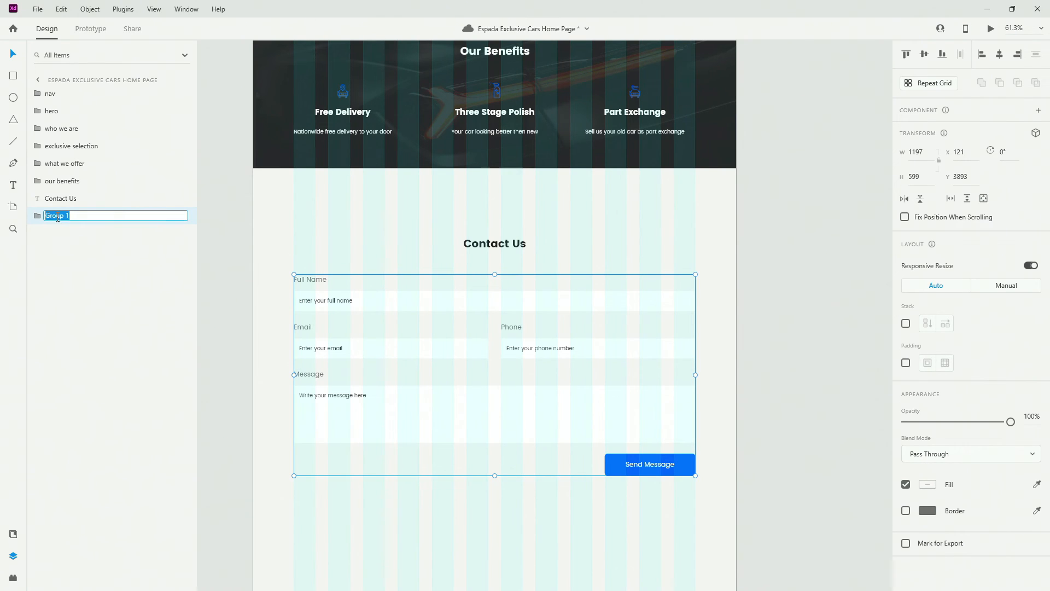
text(contact form)
key(Return)
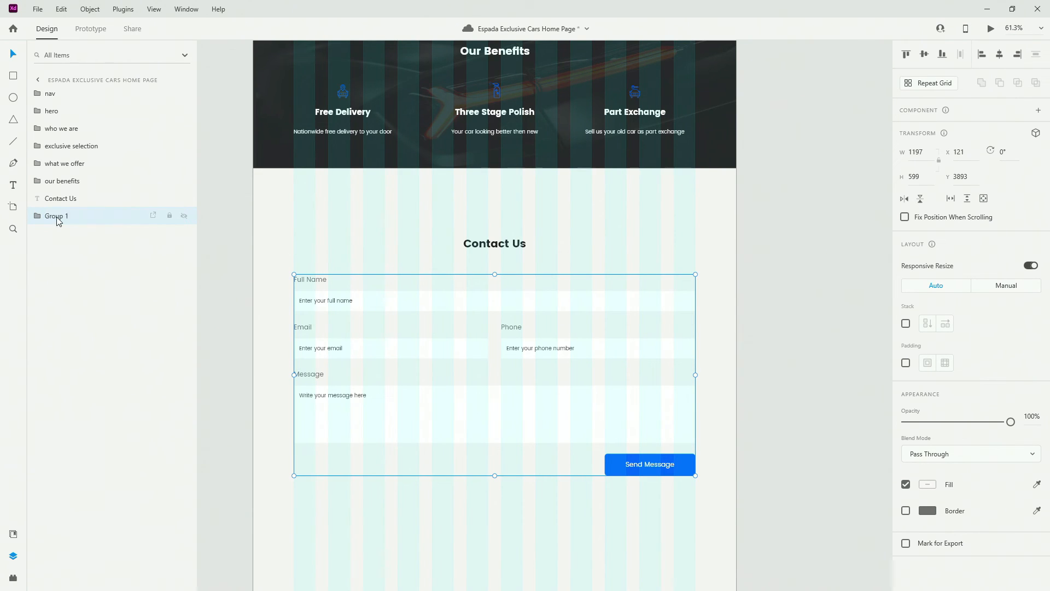
Group the Contact Us heading with the contact form as 'contact us'
shift+click(65, 201)
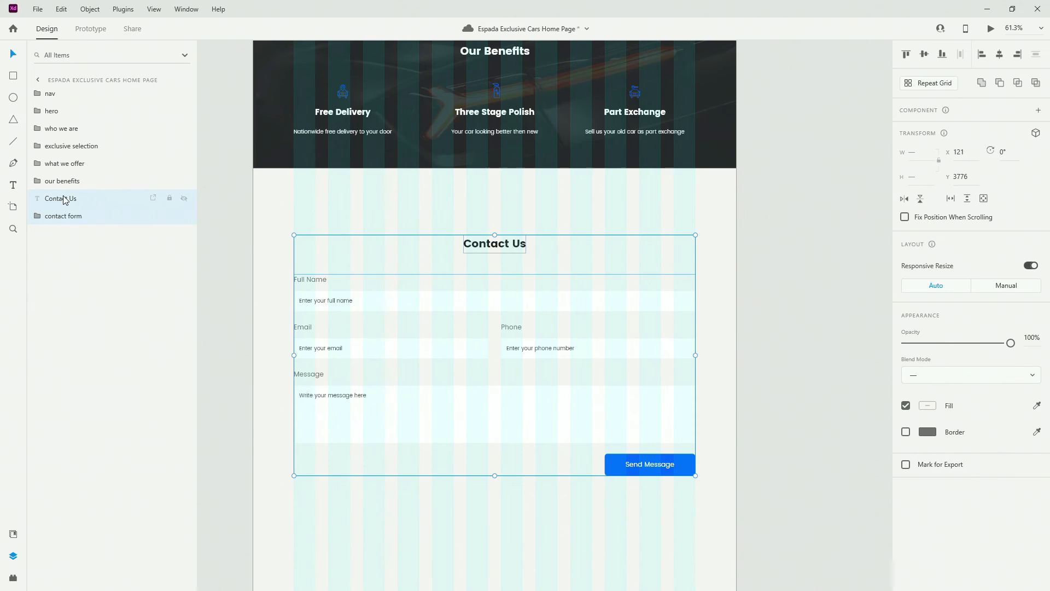
key(ctrl+g)
double_click(63, 197)
text(contact us)
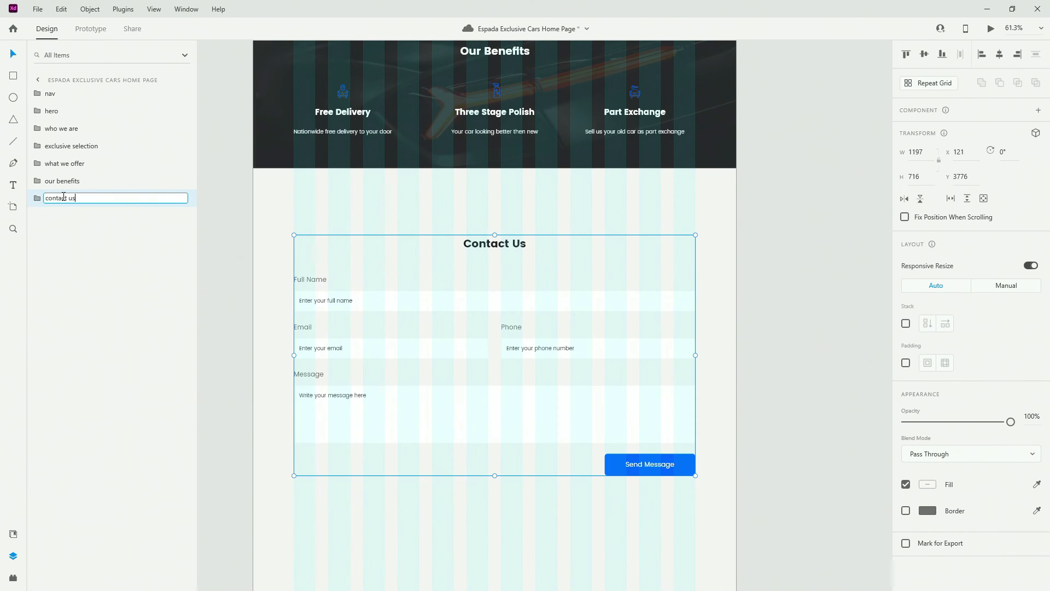
key(Return)
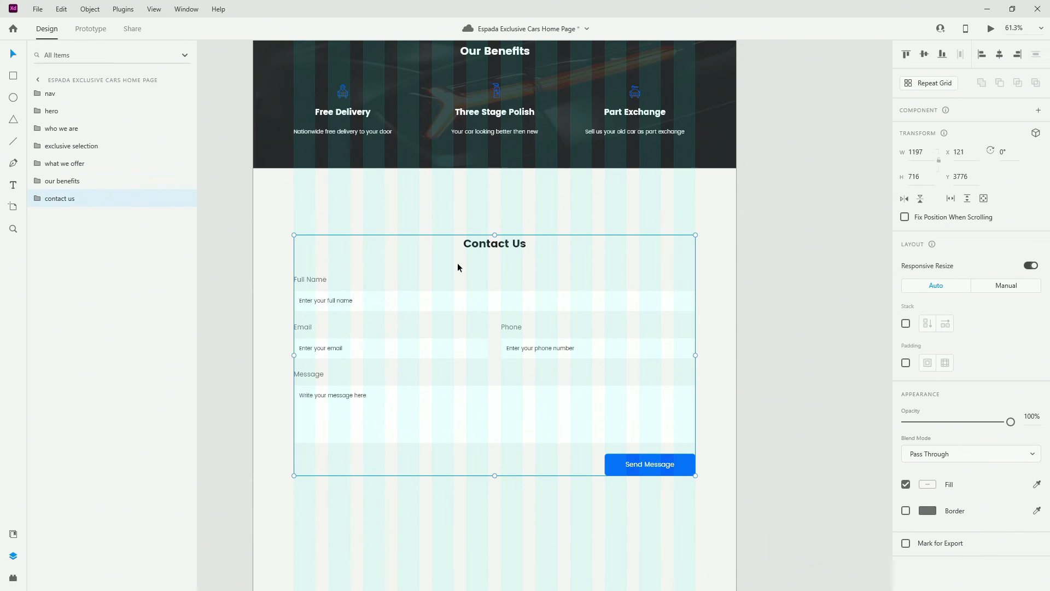
Check the group's distances to the artboard edges and extend the artboard to 6285 px tall
scroll(507, 252, down, 3)
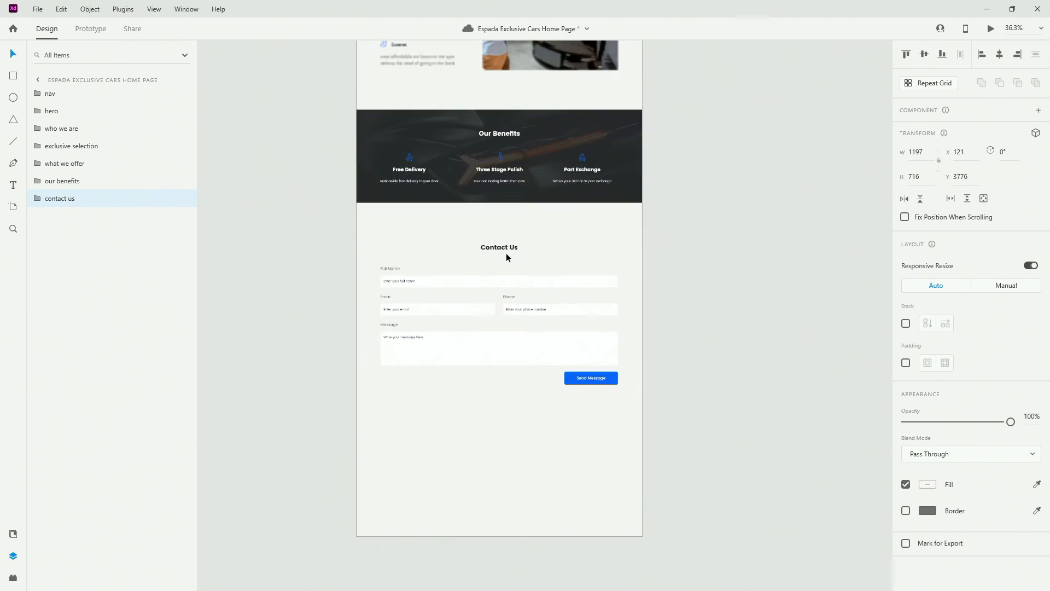
key(alt)
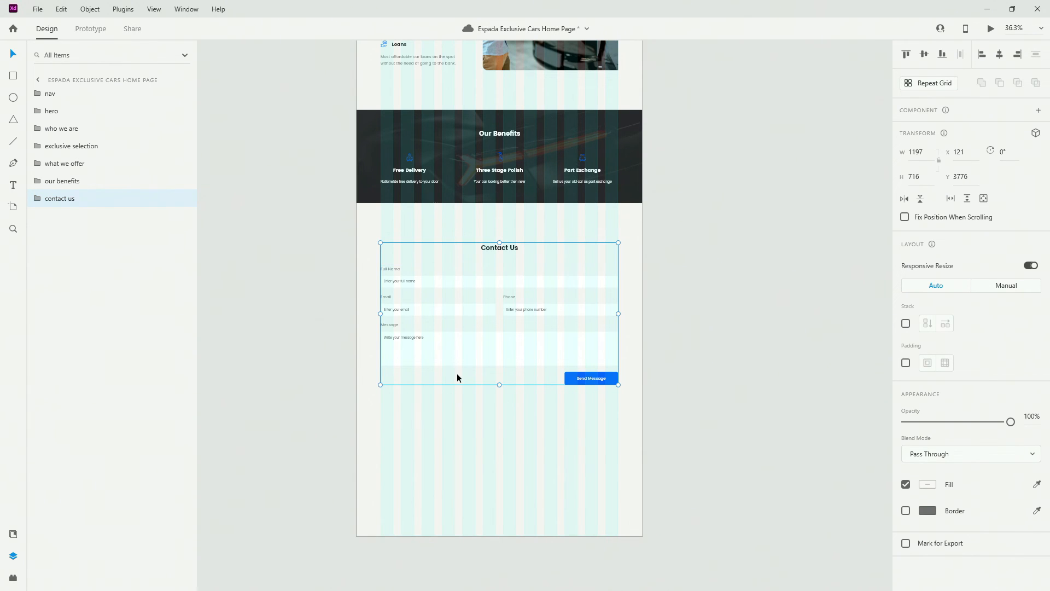
key(alt)
scroll(399, 336, down, 3)
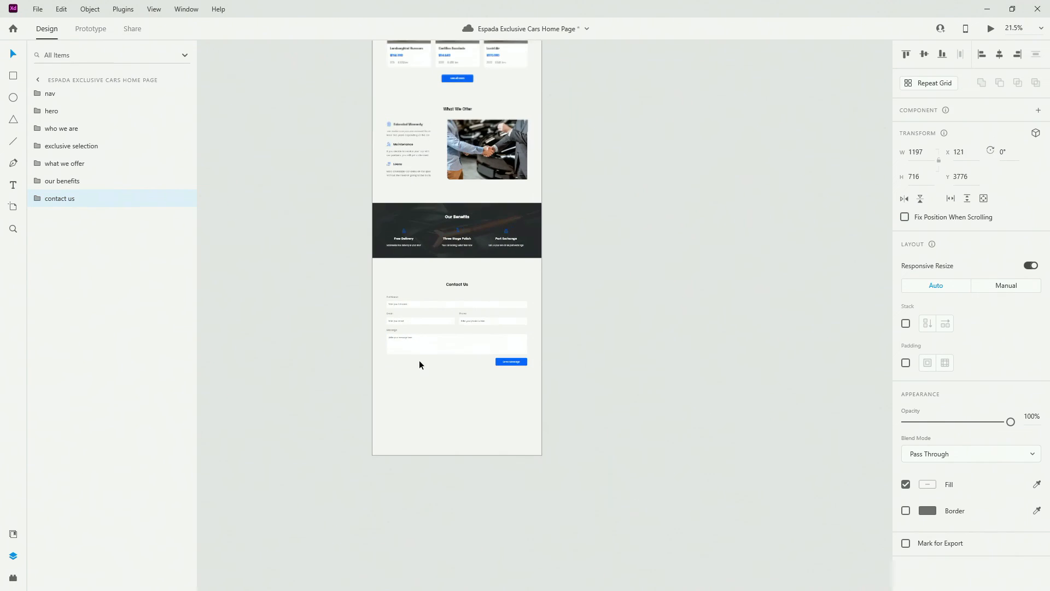
double_click(433, 389)
scroll(435, 390, down, 2)
drag(458, 358, 457, 478)
Measure the Contact Us form's gaps to the neighbouring sections, then save the document
click(476, 257)
click(476, 257)
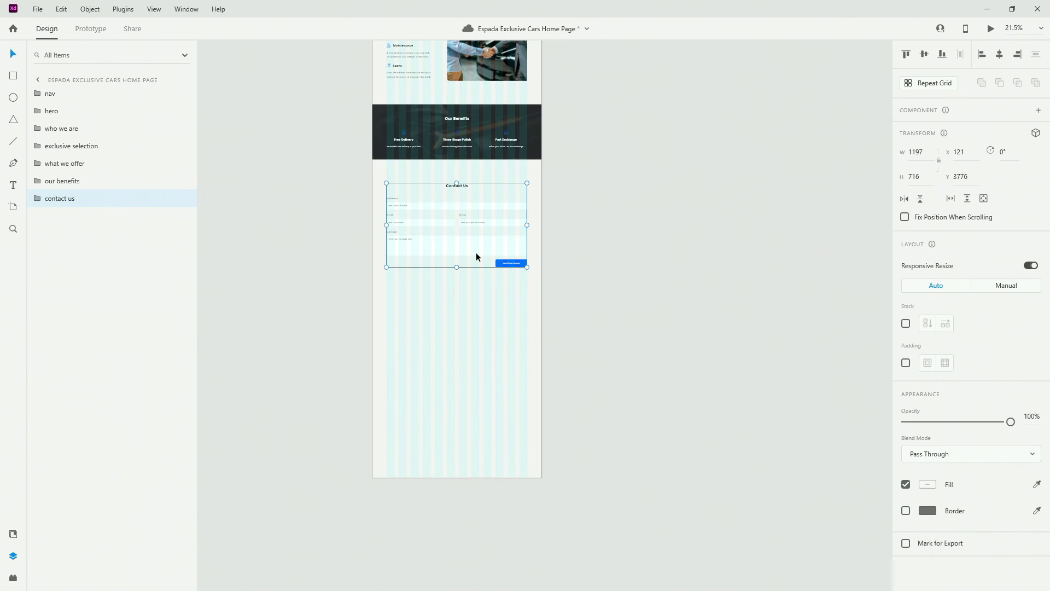
scroll(476, 251, up, 10)
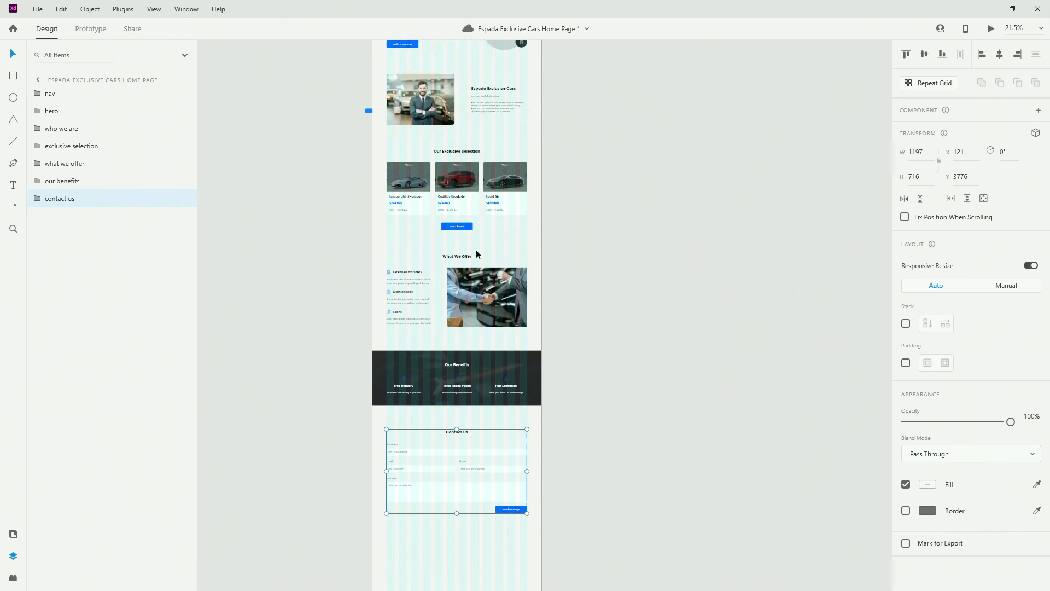
scroll(476, 253, down, 8)
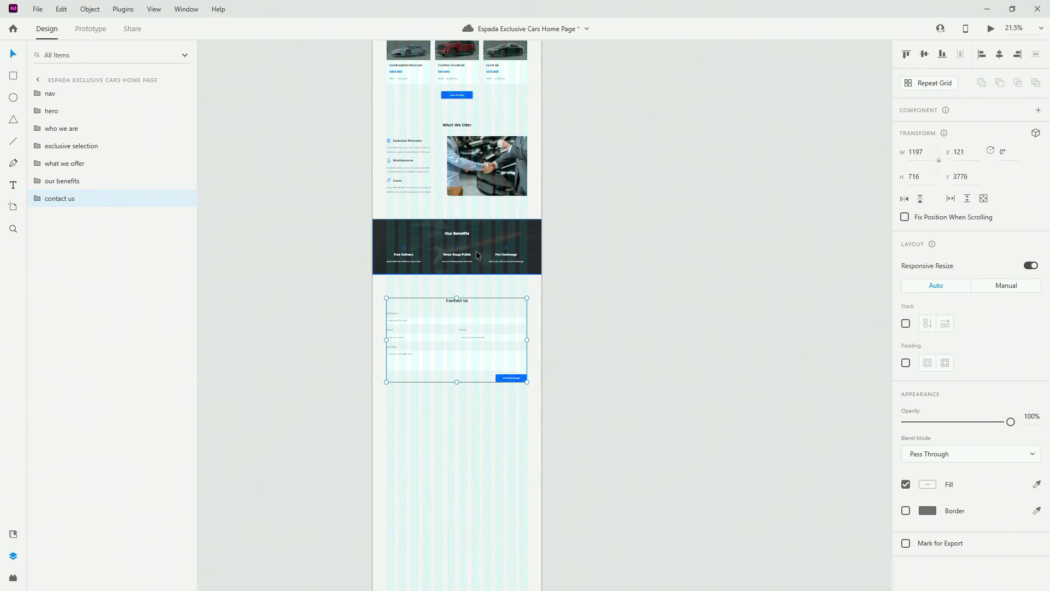
scroll(447, 328, down, 1)
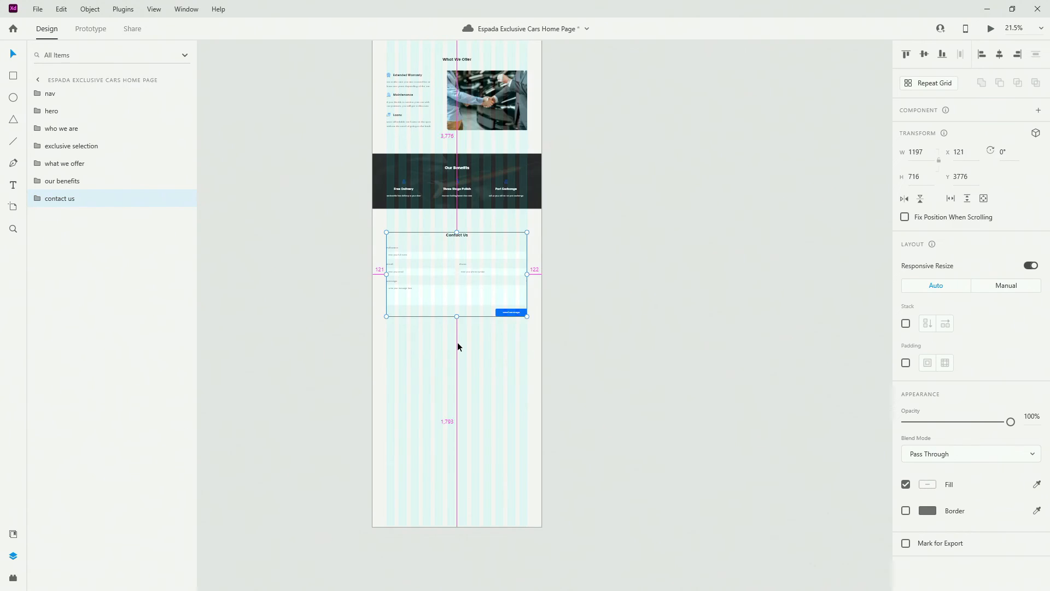
scroll(457, 343, up, 4)
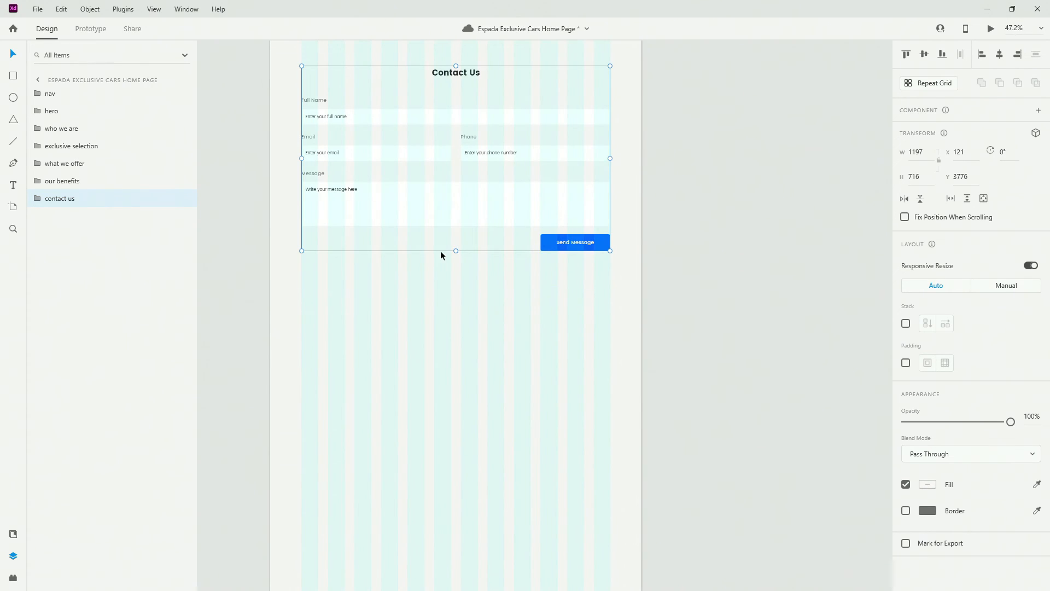
scroll(441, 251, up, 2)
key(alt)
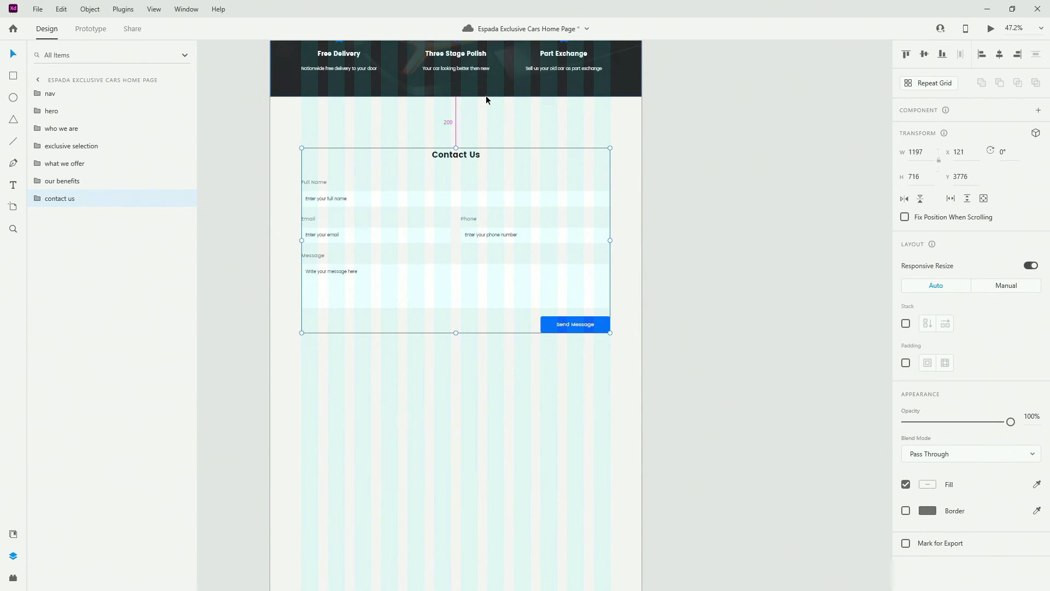
key(alt)
scroll(517, 392, down, 1)
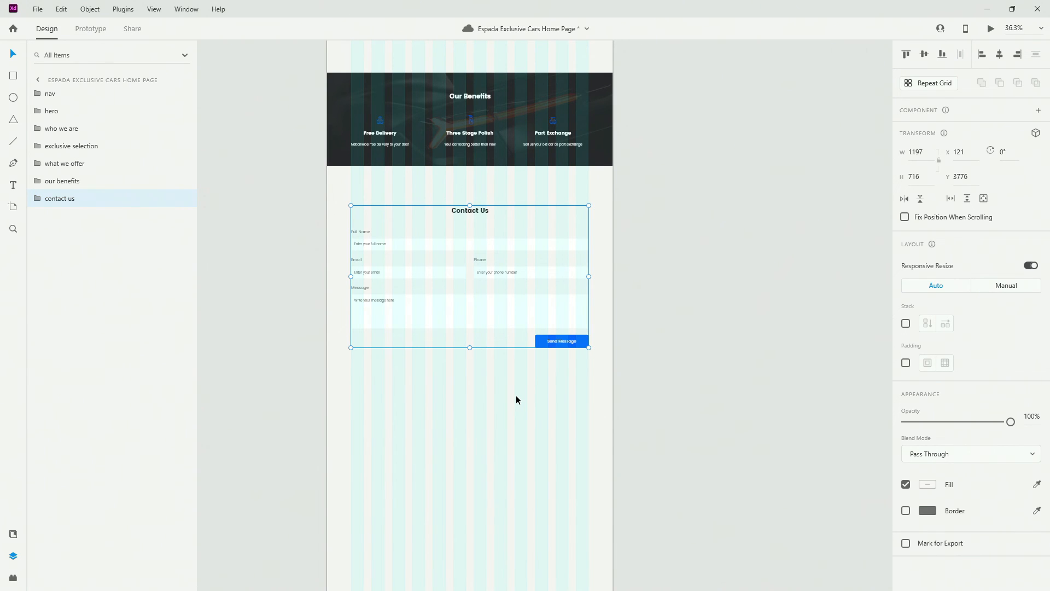
key(ctrl+s)
scroll(451, 402, down, 3)
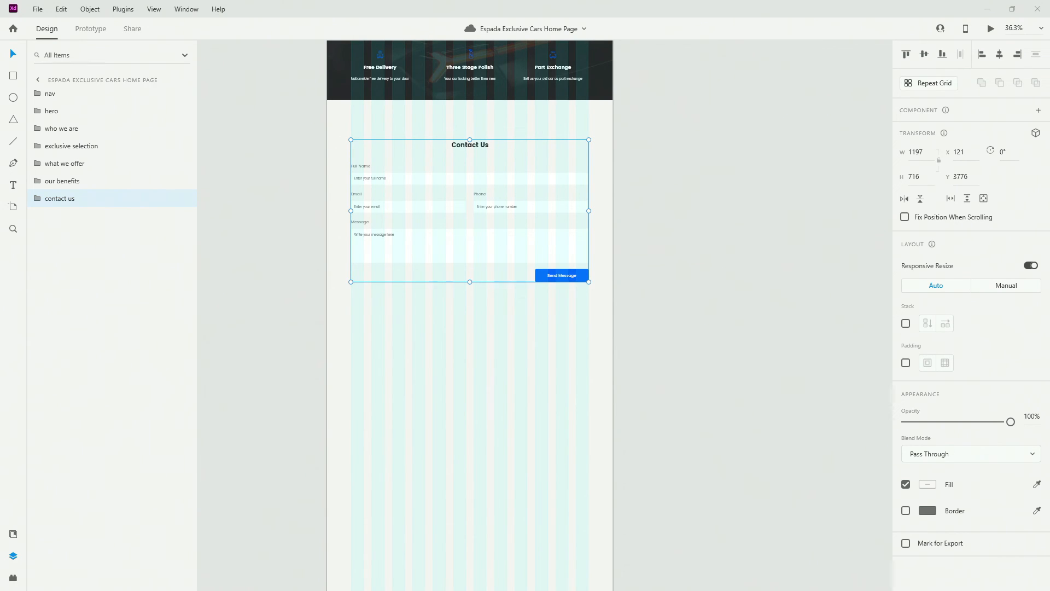
Drop the 682 × 507 map image under the Contact Us form, right-aligned, and make map-img the bottom layer
drag(695, 404, 524, 349)
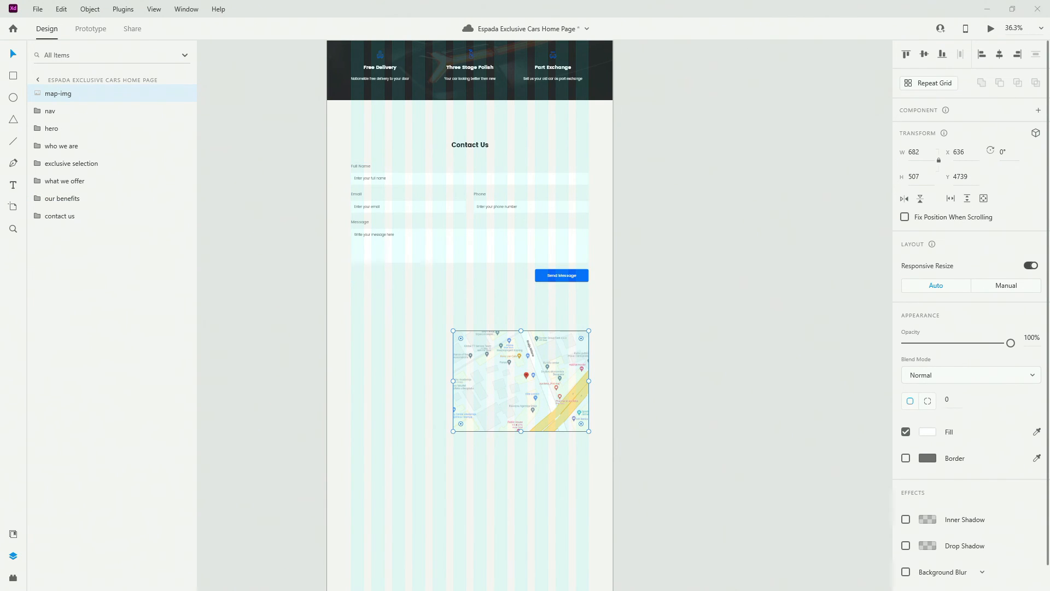
drag(537, 332, 538, 327)
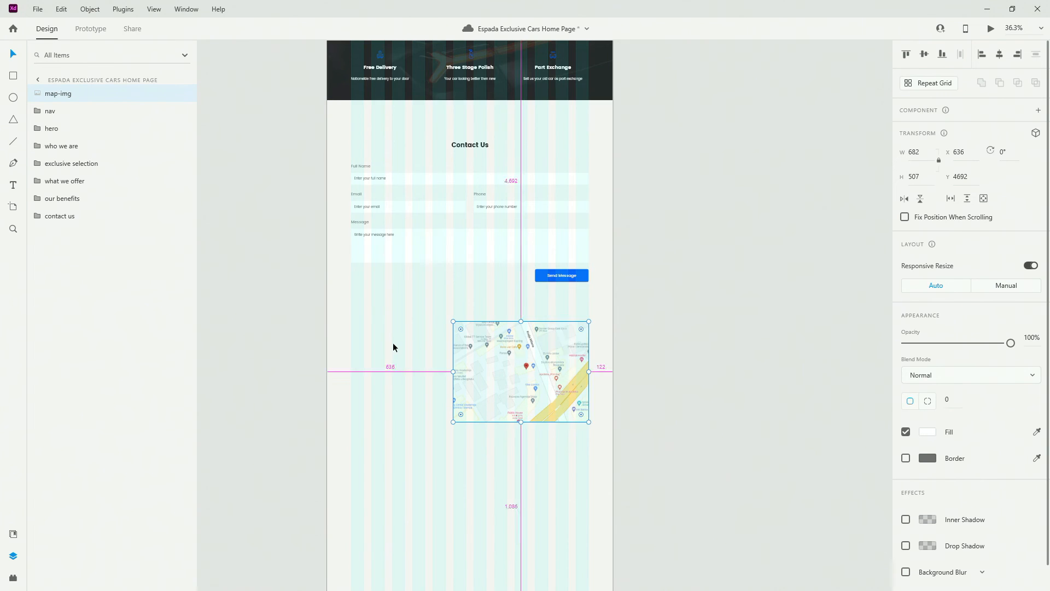
scroll(392, 342, up, 3)
drag(58, 93, 76, 225)
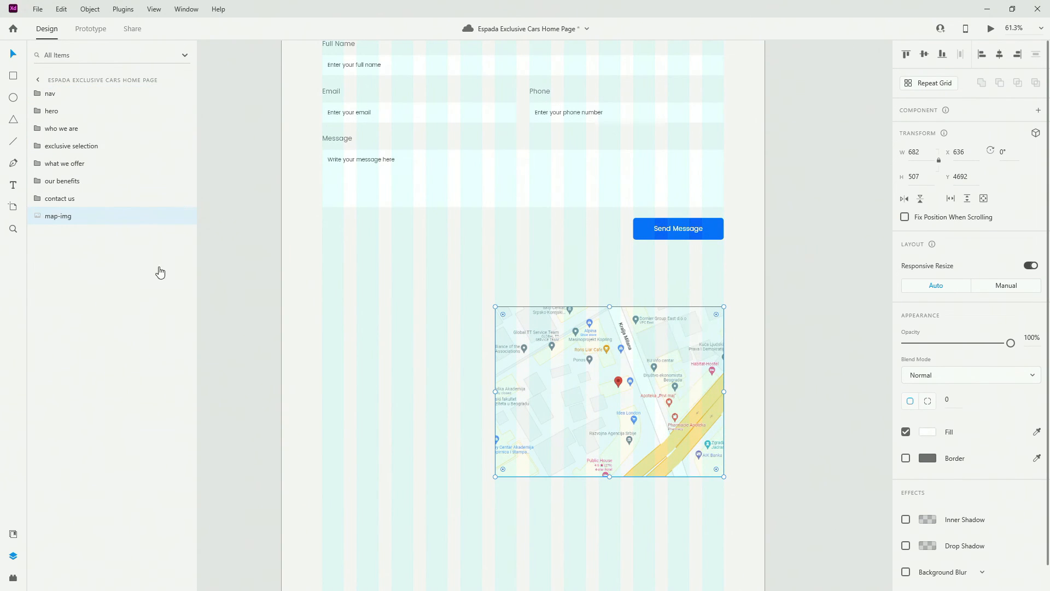
Add a 'Where We Are' heading in H2 style left of the map, aligned with the form's left edge
scroll(430, 318, up, 2)
scroll(430, 318, up, 1)
scroll(430, 318, down, 1)
click(337, 333)
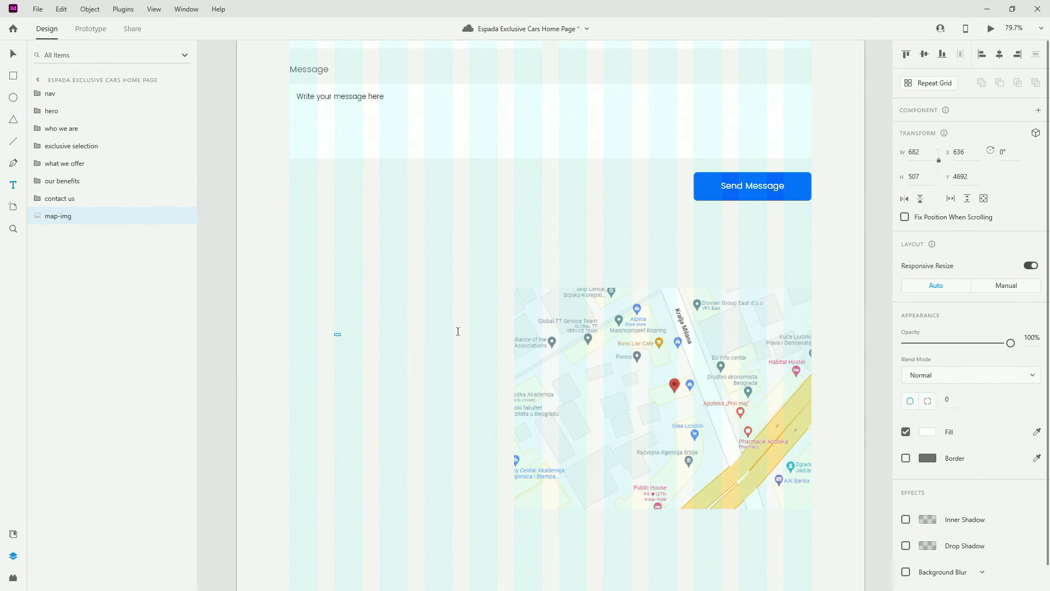
key(ctrl+z)
click(342, 356)
text(W)
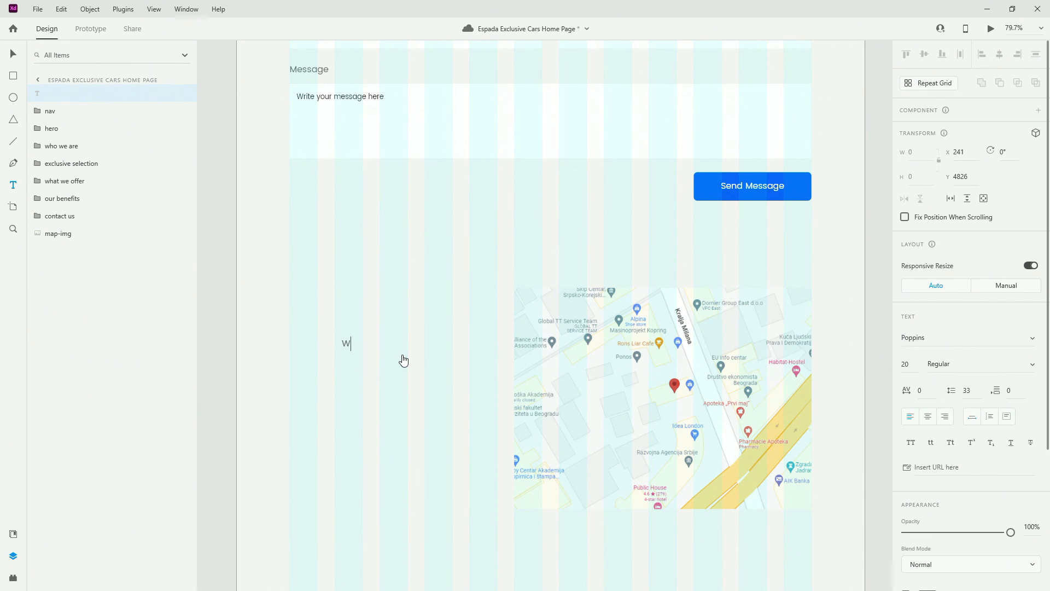
text(here We Are)
key(Escape)
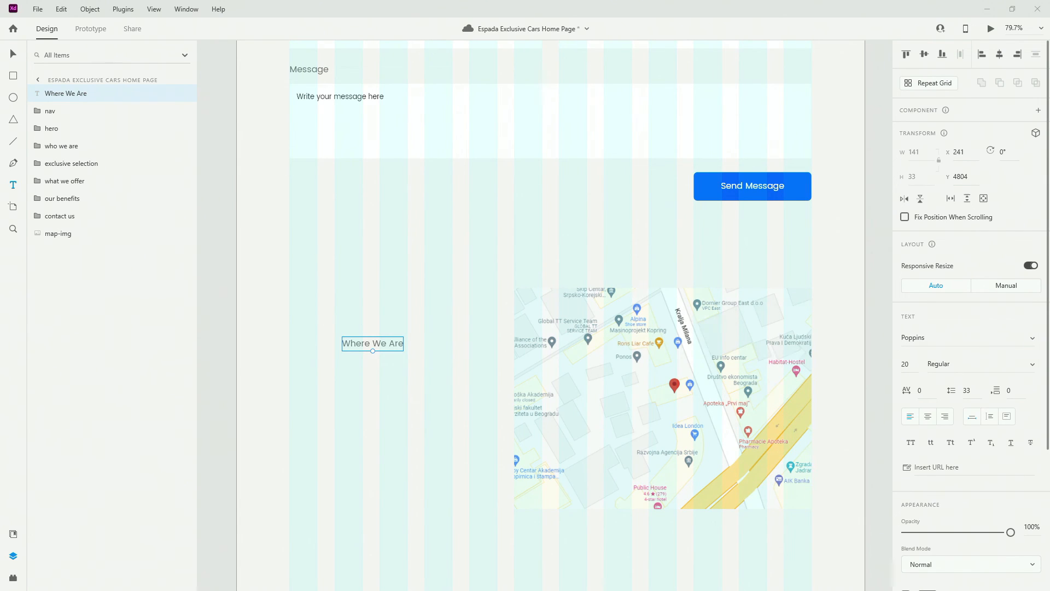
click(15, 526)
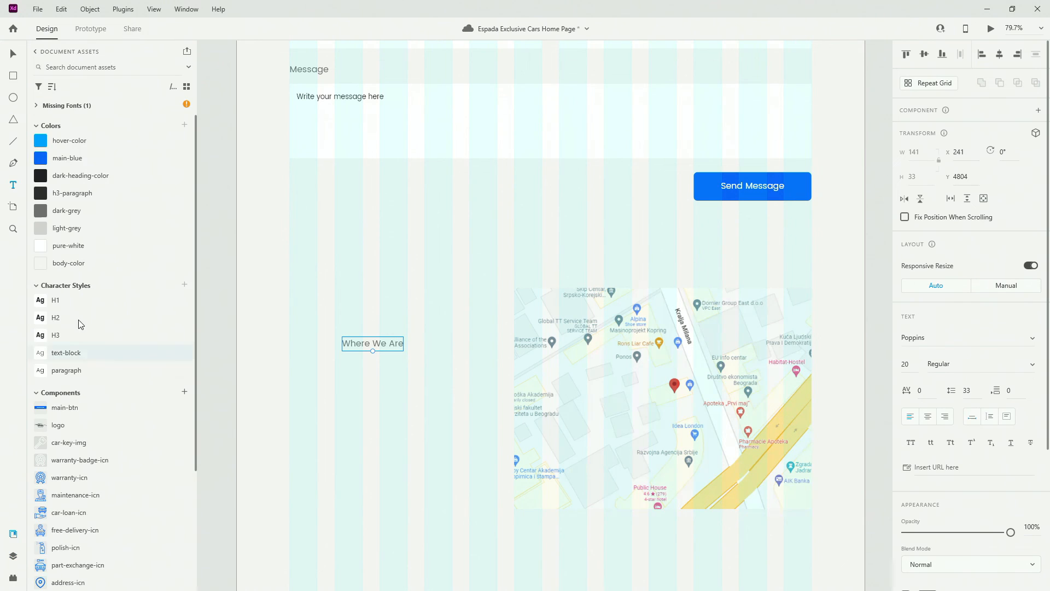
click(55, 317)
click(15, 55)
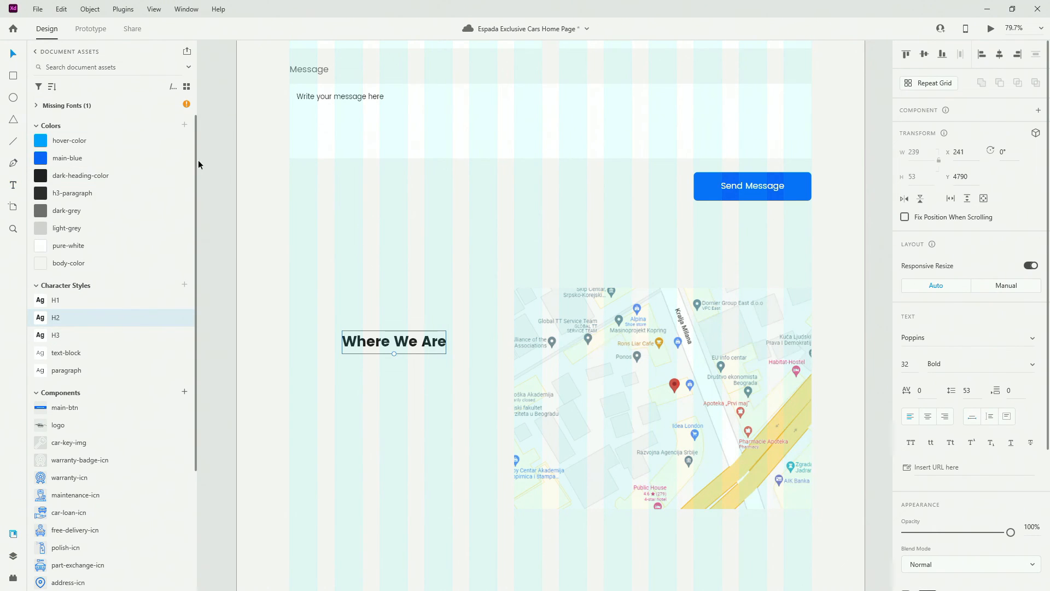
drag(430, 342, 368, 360)
Duplicate the heading as a text-block paragraph with the showroom-visit sentence, and move both up
ctrl+scroll(368, 360, up, 3)
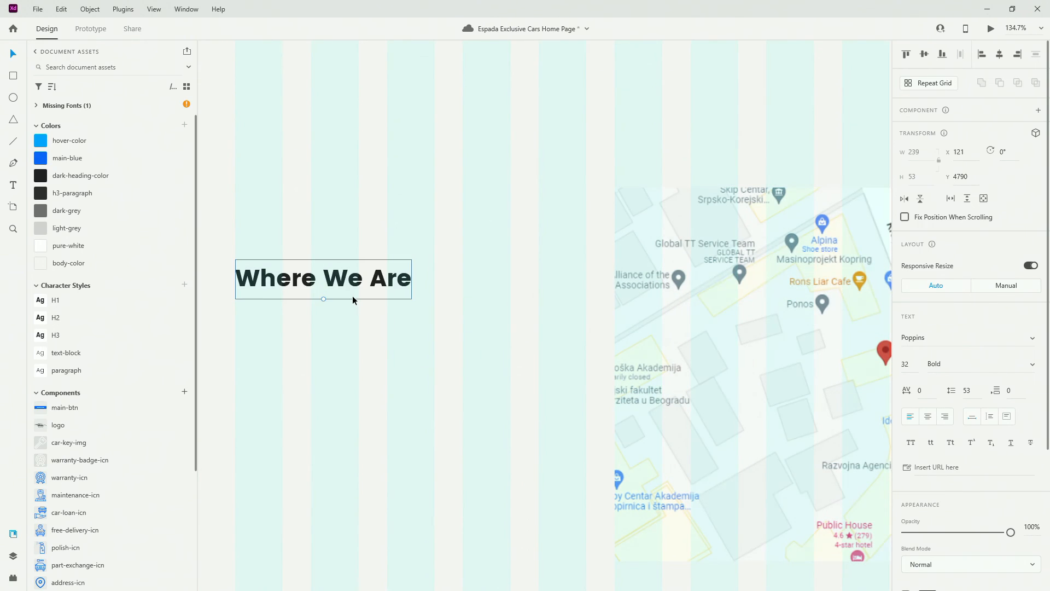
alt+drag(352, 295, 357, 350)
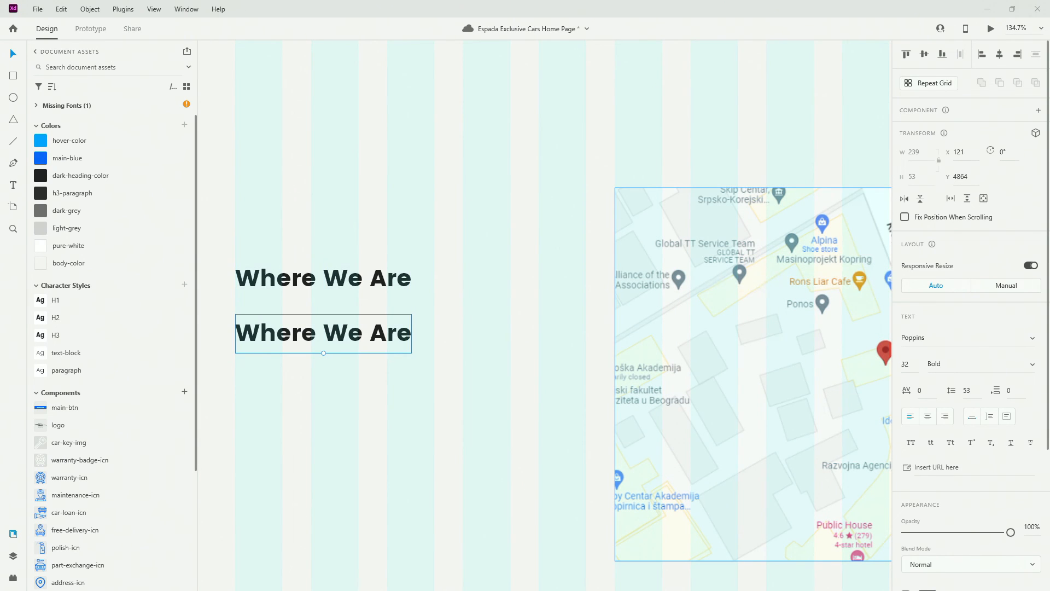
click(63, 352)
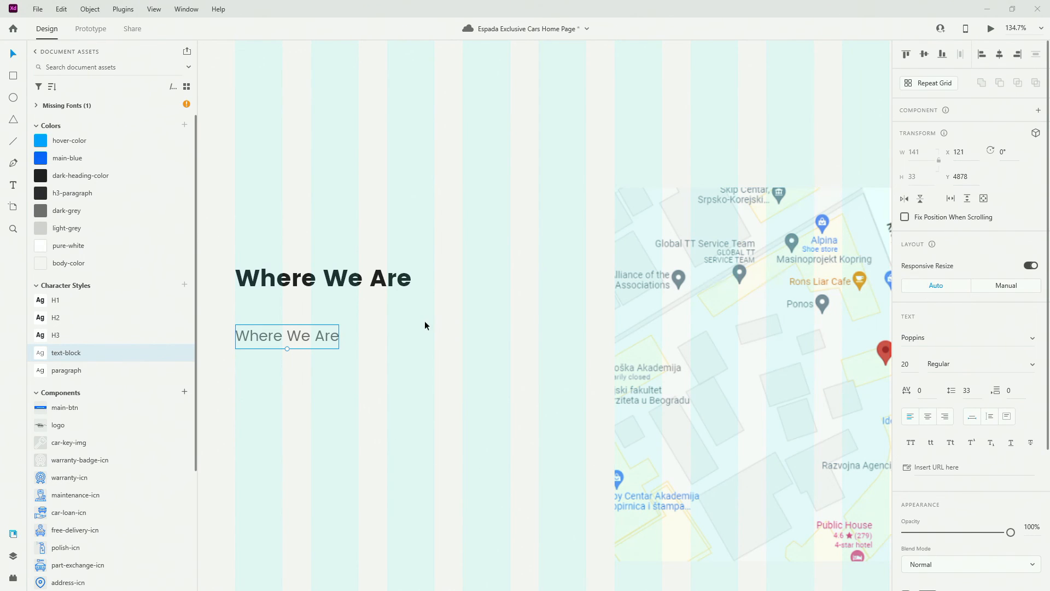
double_click(313, 340)
key(ctrl+a)
text(Visit our showroom or bring your car for a free valuation offer.)
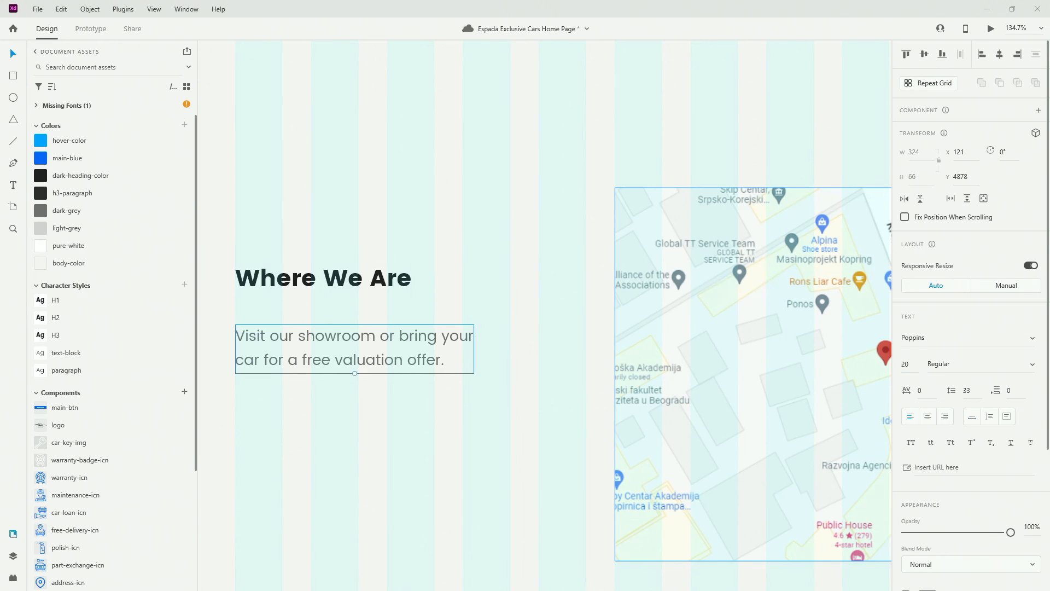
drag(297, 343, 297, 335)
shift+click(343, 283)
drag(344, 283, 343, 241)
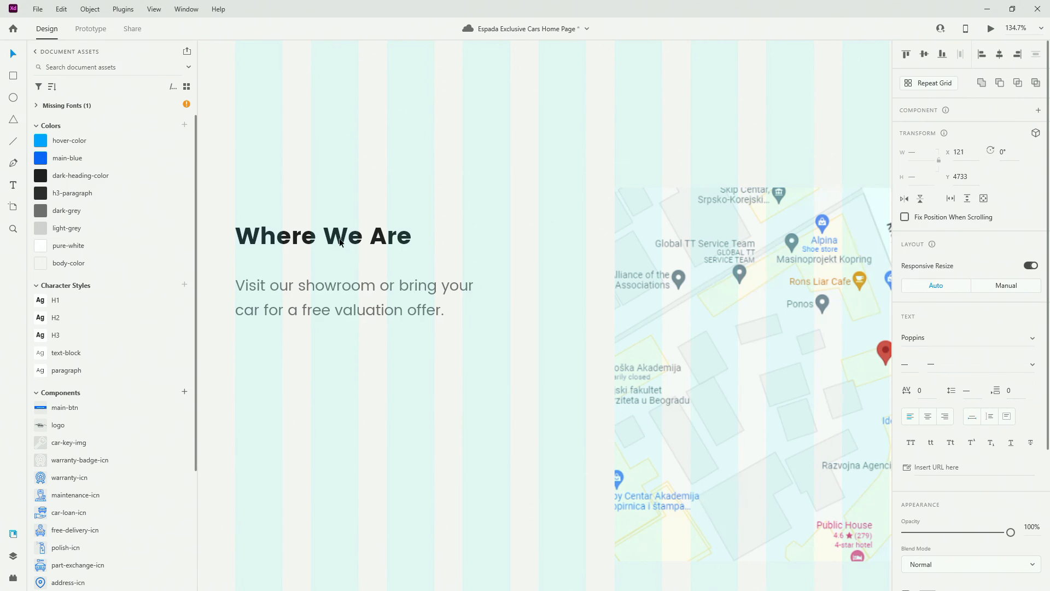
Duplicate the showroom-visit paragraph 128 px below itself
scroll(350, 283, down, 3)
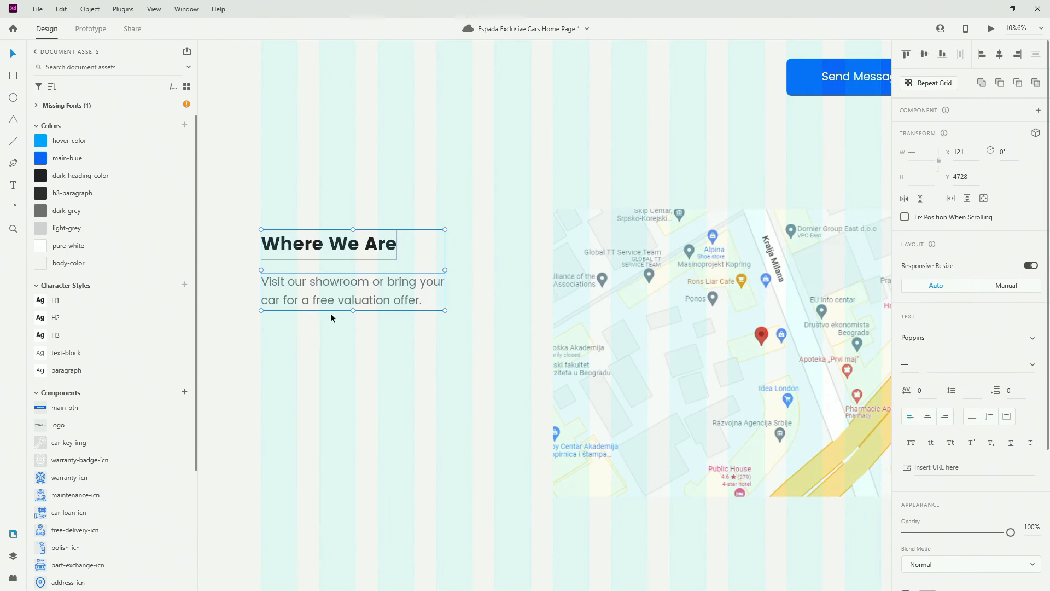
click(330, 314)
click(347, 294)
alt+drag(369, 291, 366, 385)
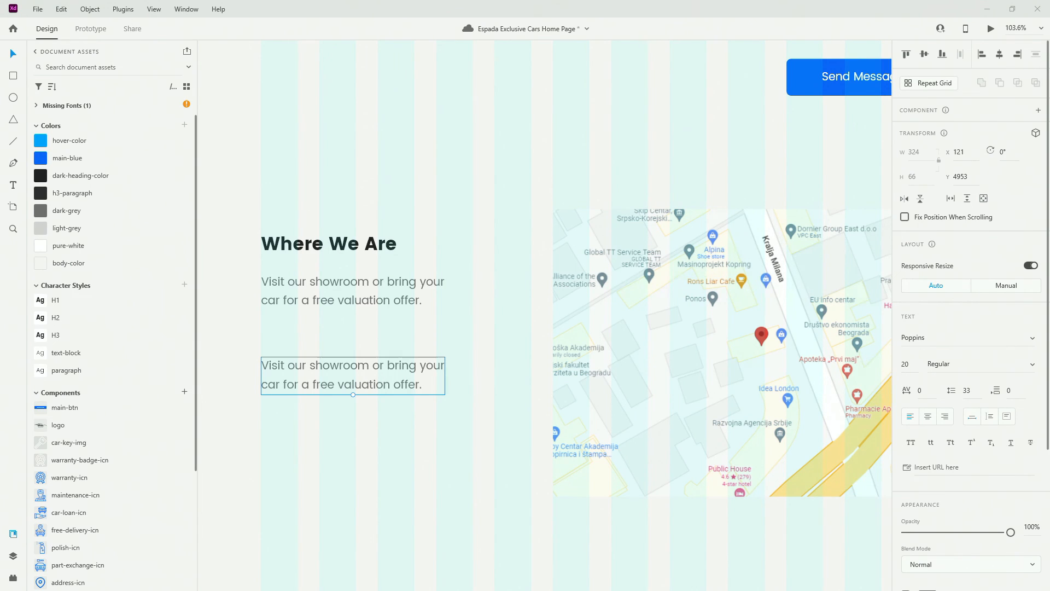
Restyle the copied paragraph with the paragraph style and retype it as 'Address'
click(74, 370)
double_click(375, 370)
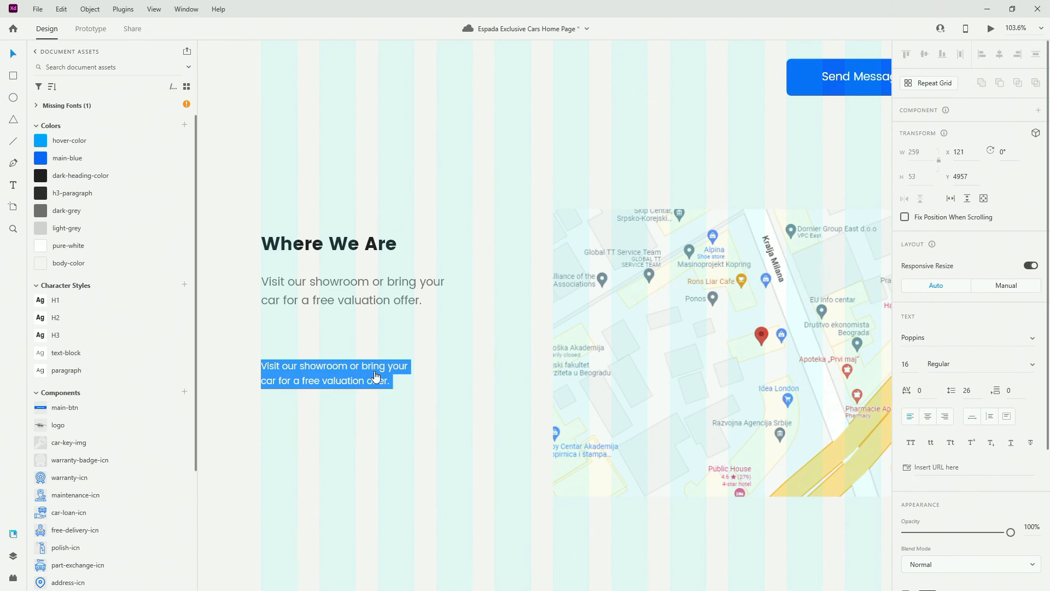
text(Address)
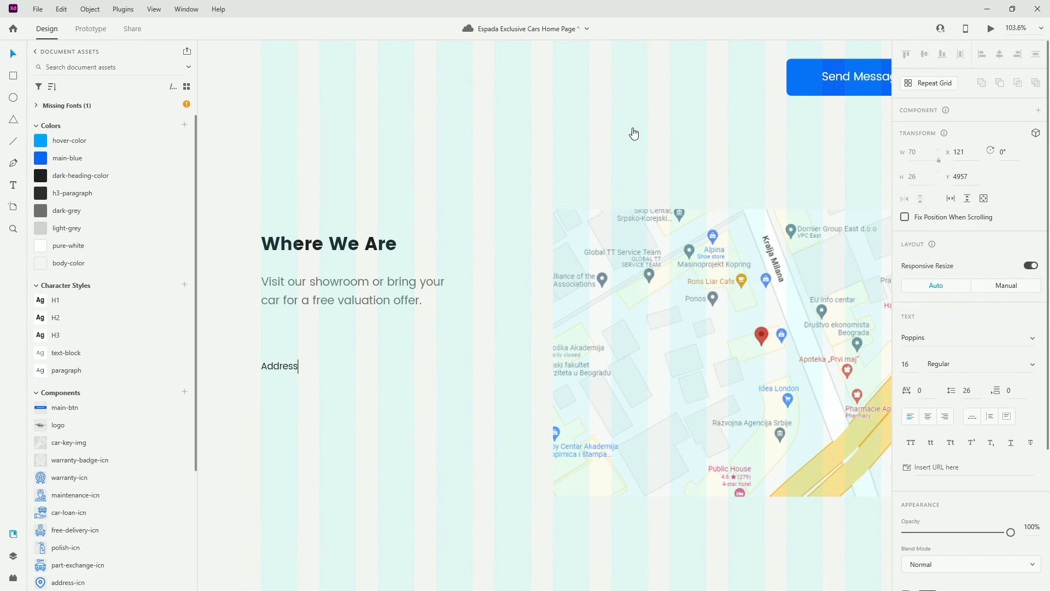
key(Escape)
Add the street address line below the Address label and shift the label right for an icon
drag(284, 366, 284, 397)
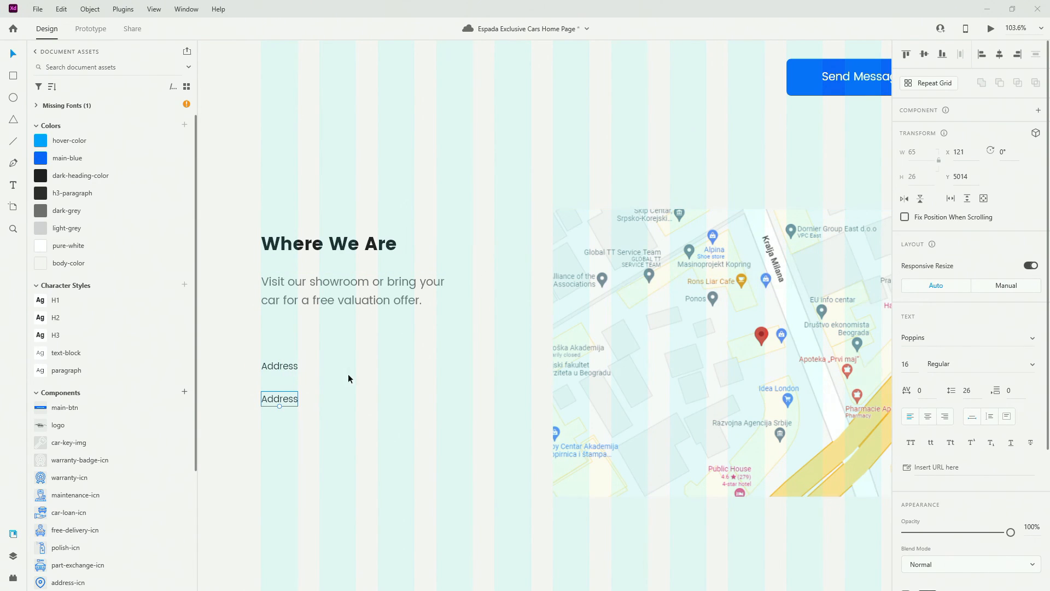
double_click(290, 402)
drag(332, 404, 332, 395)
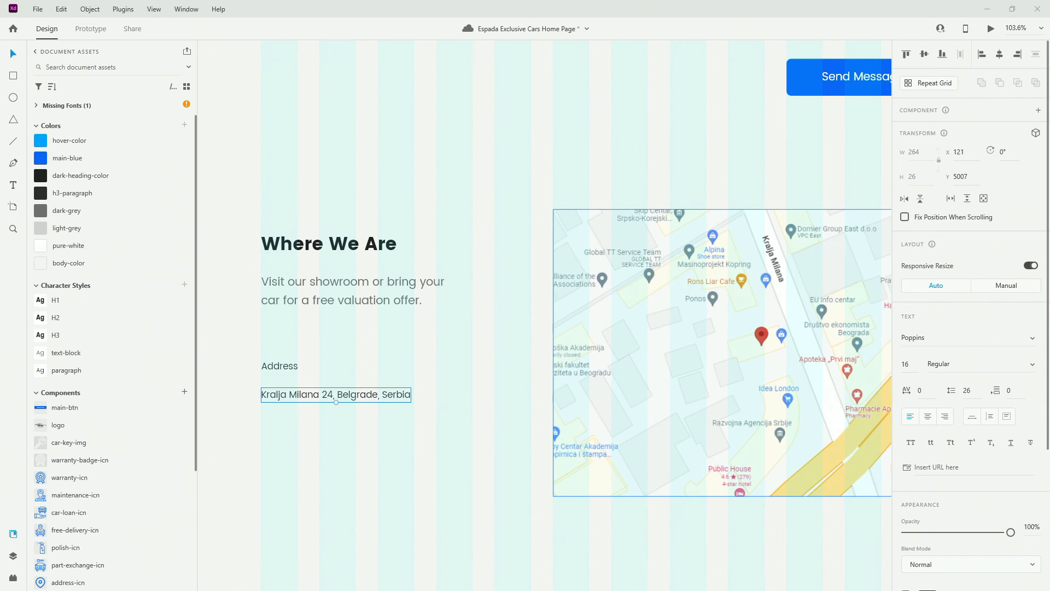
click(277, 366)
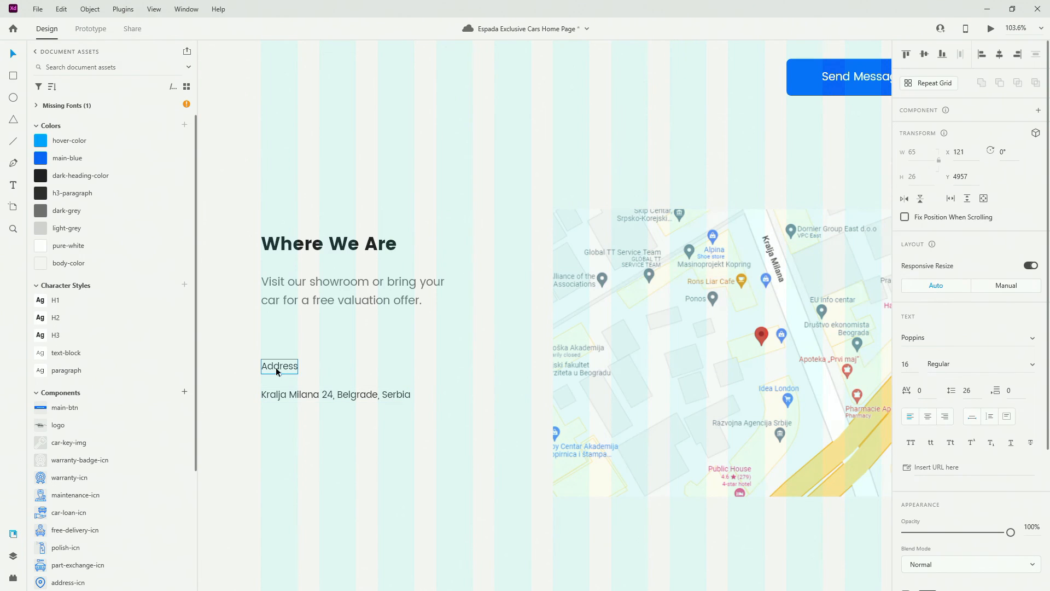
drag(279, 366, 314, 365)
Place the pin icon beside Address, centre it vertically, and group the two
scroll(62, 553, down, 3)
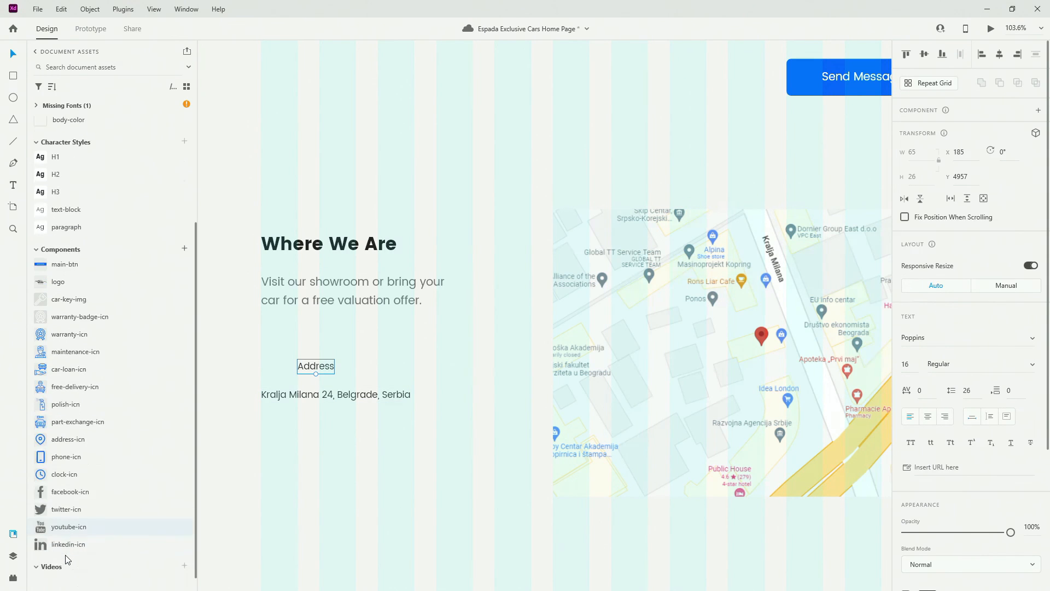
drag(70, 427, 272, 373)
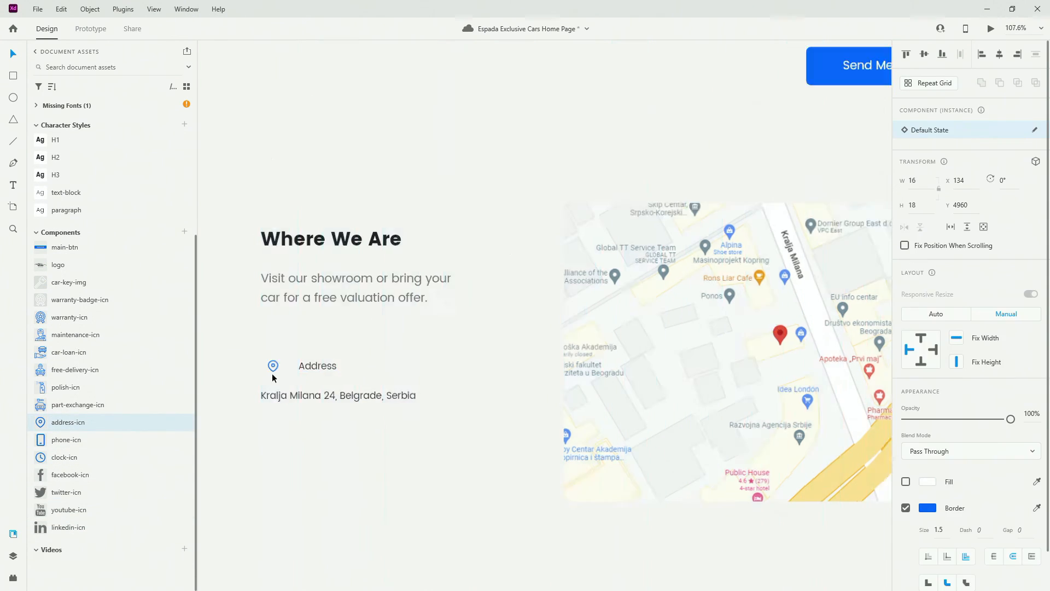
scroll(268, 372, up, 5)
shift+click(406, 345)
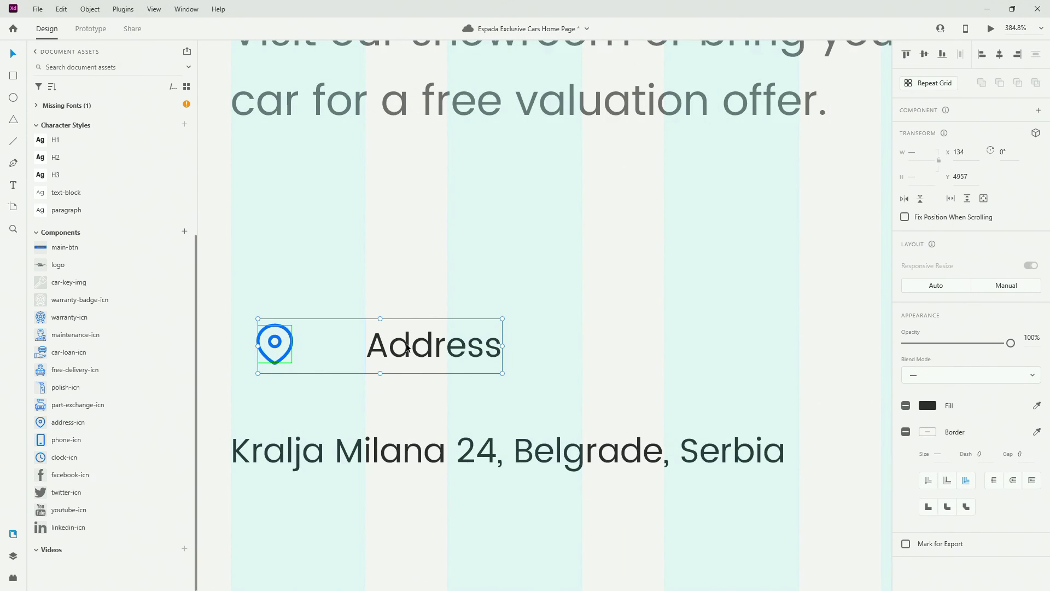
key(shift+m)
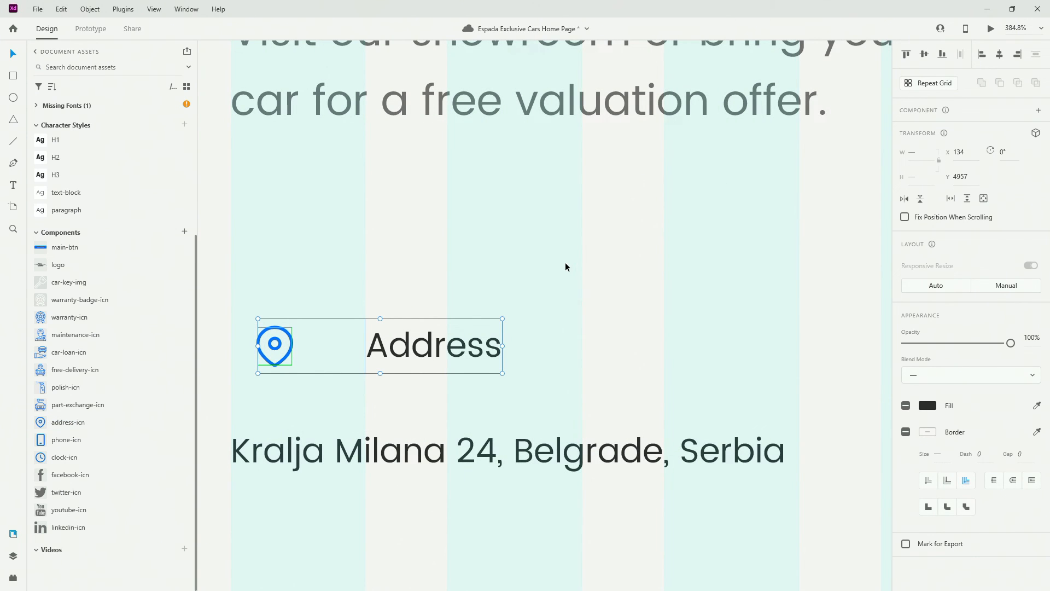
key(ctrl+g)
Name the icon-and-label group 'address' and stack it with 16 spacing
click(13, 556)
double_click(56, 94)
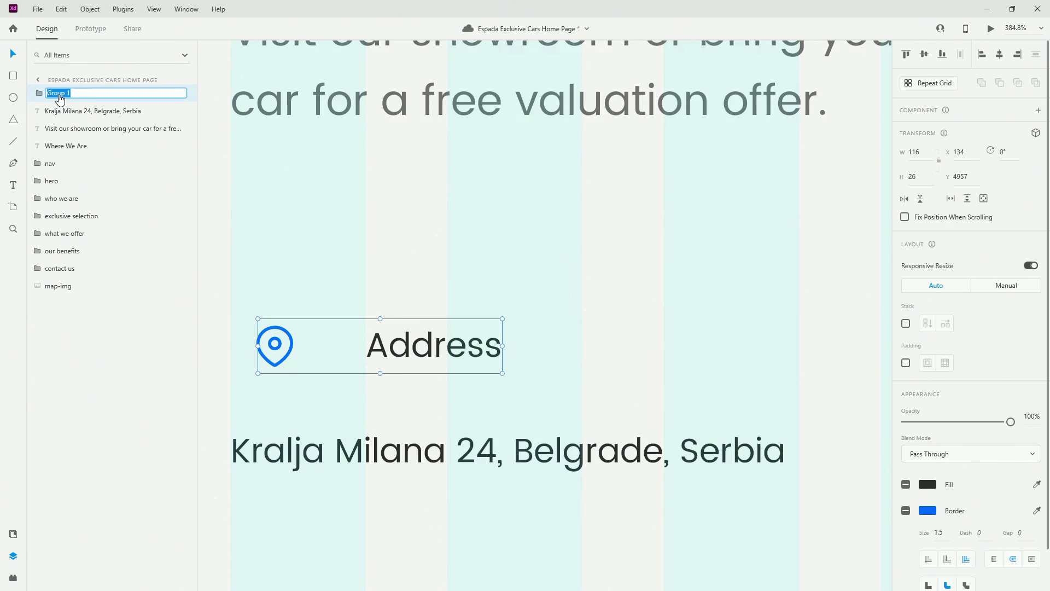
text(add)
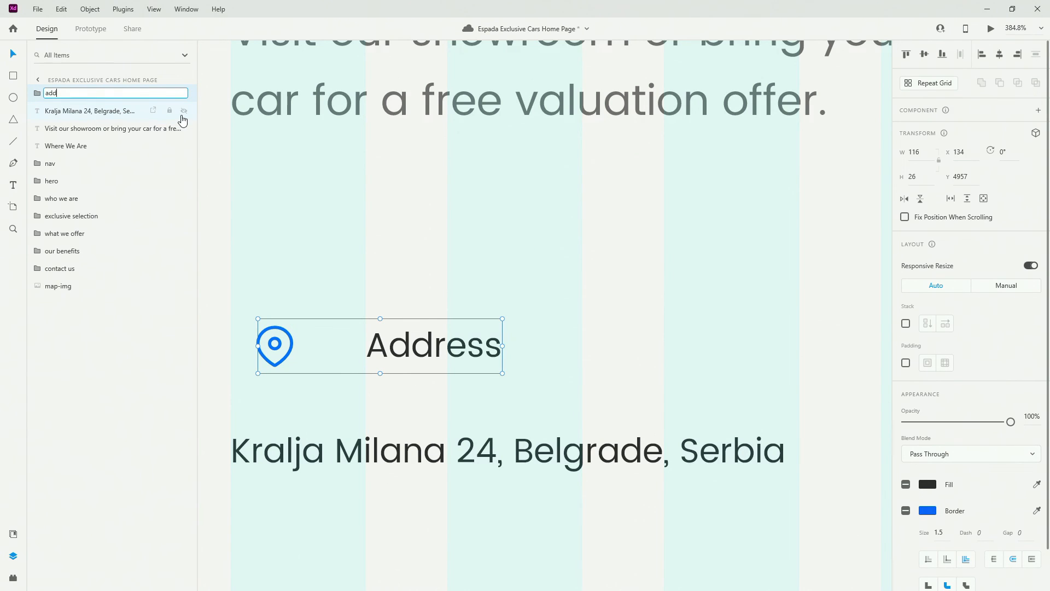
text(ress)
key(Return)
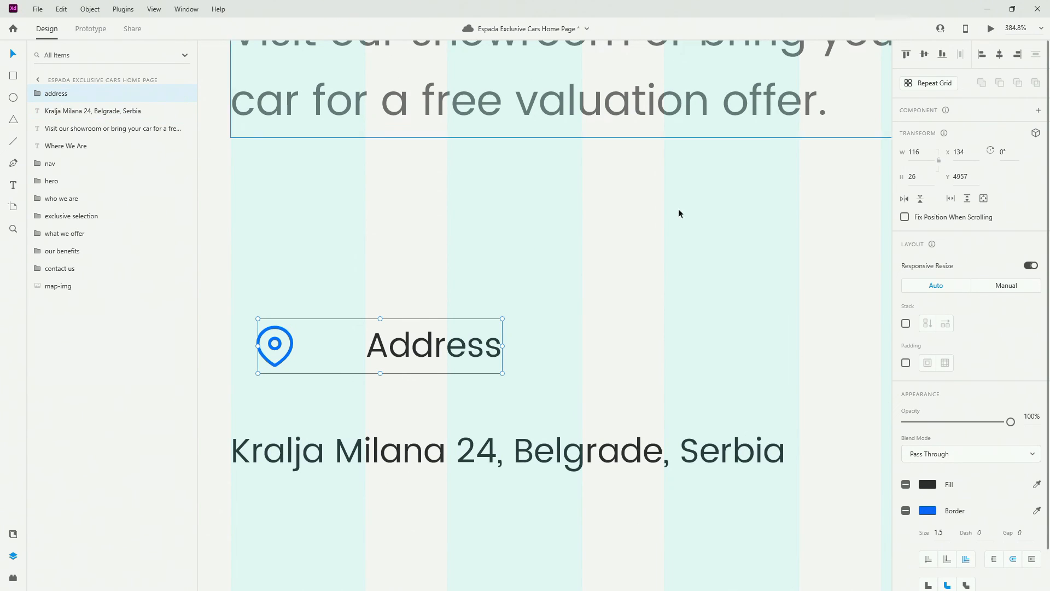
click(906, 324)
click(996, 331)
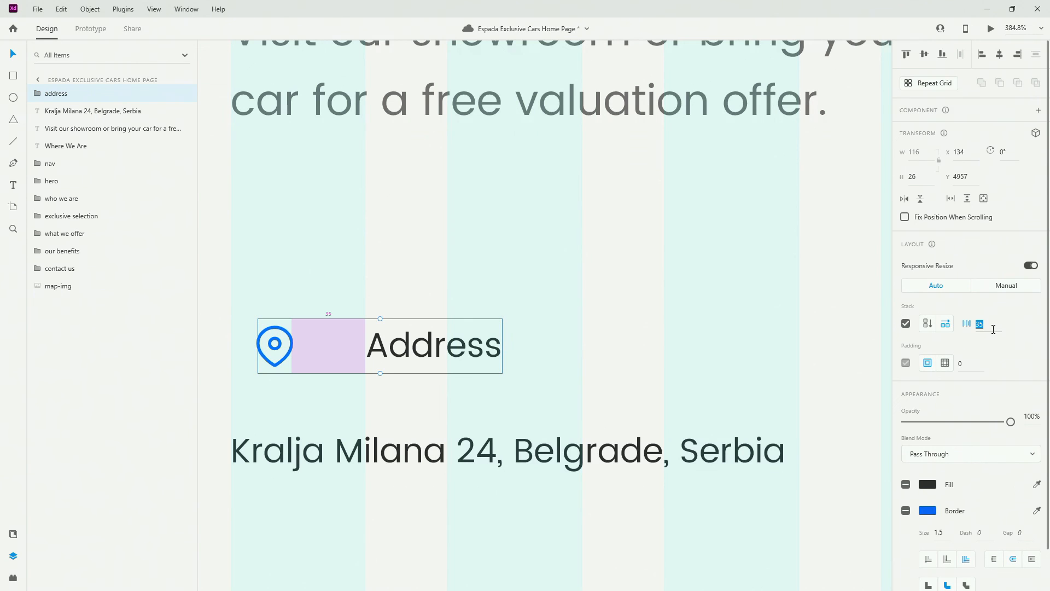
text(16)
key(Return)
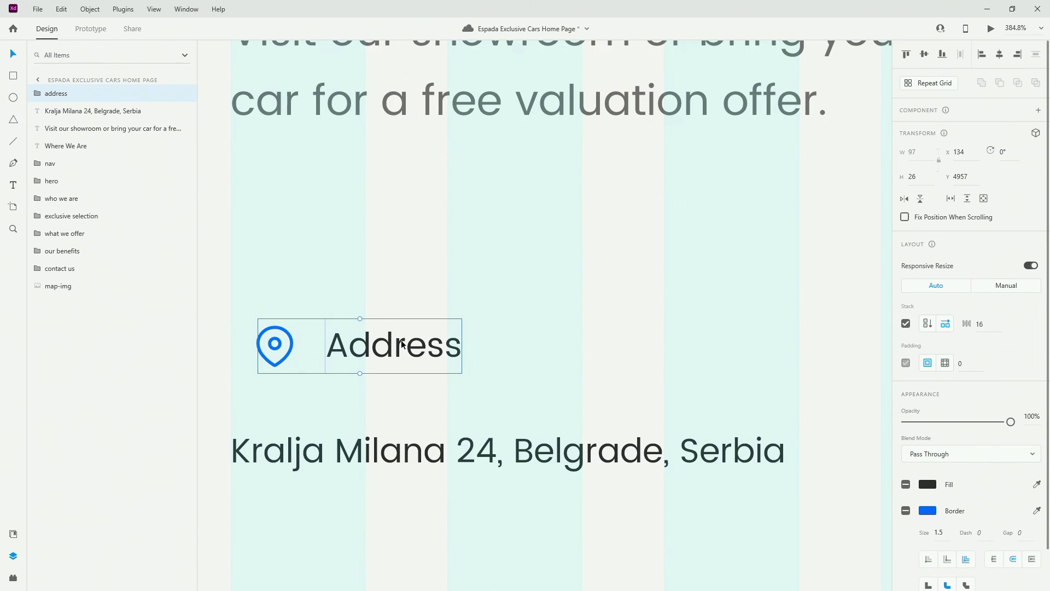
Align the Address row left, set the street address 16 below, and group them
drag(392, 354, 364, 354)
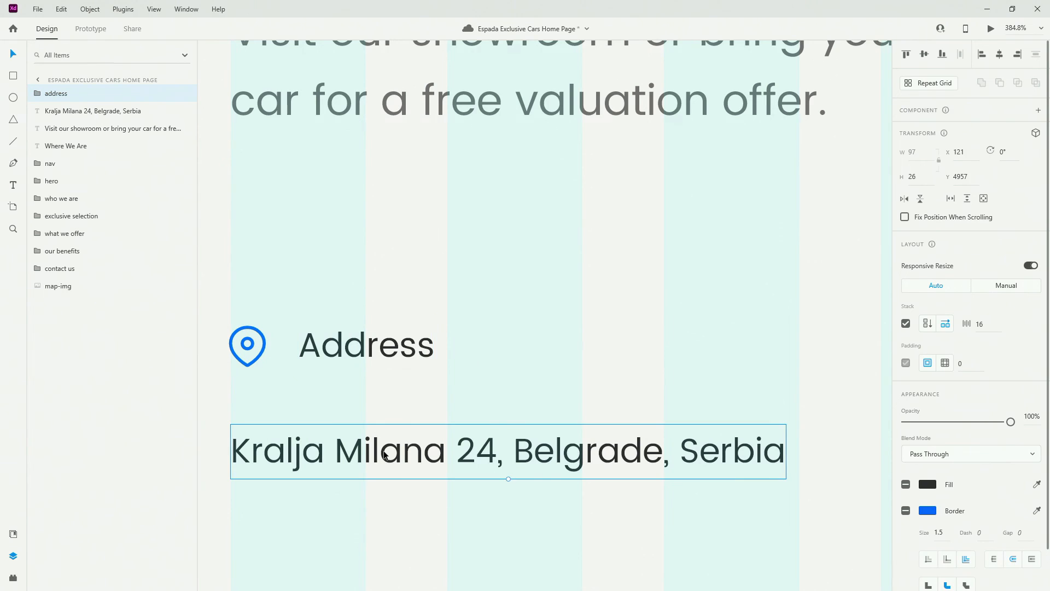
drag(384, 451, 384, 436)
key(Down)
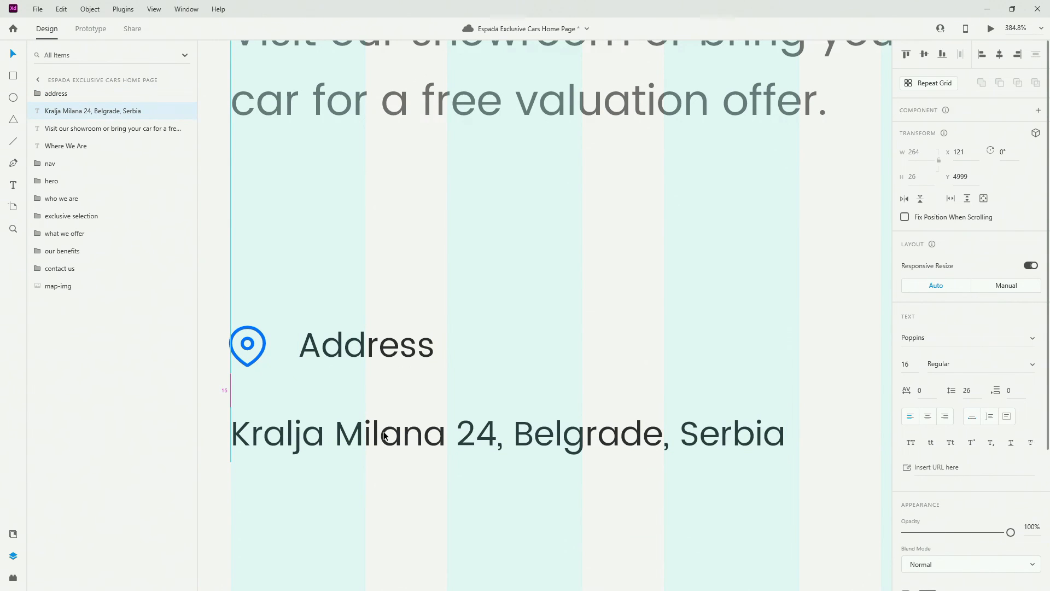
scroll(461, 383, down, 5)
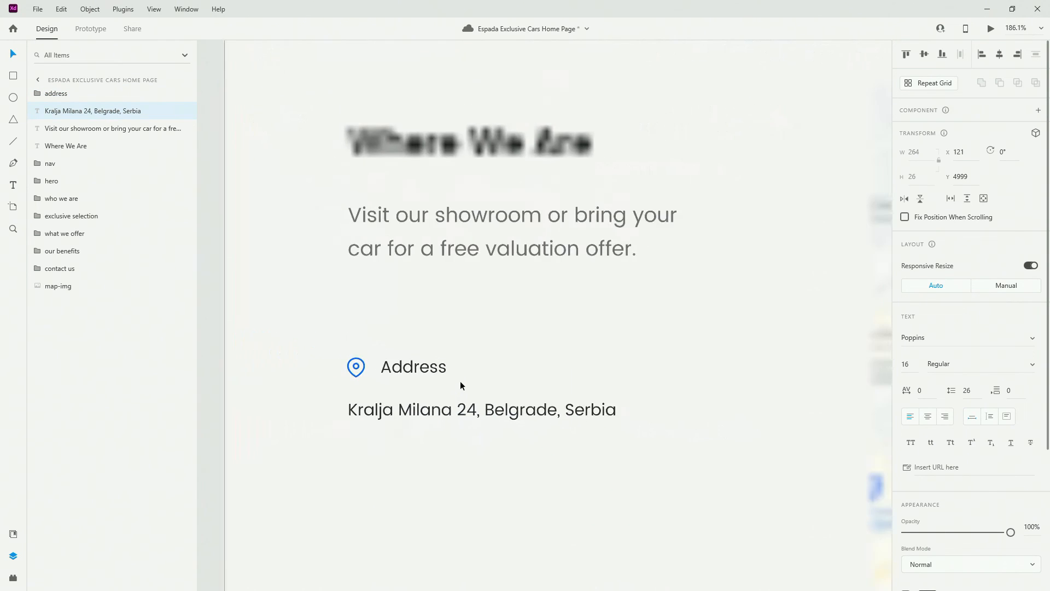
shift+click(81, 97)
key(ctrl+g)
Name the combined group 'address', move it under the intro paragraph, and wrap it in an outer group
double_click(60, 93)
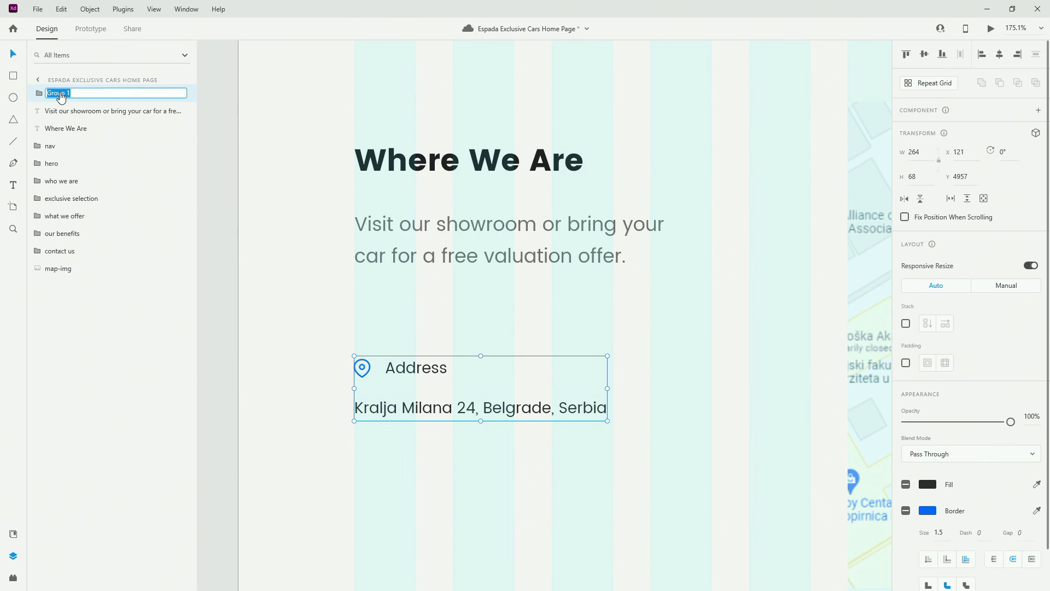
text(address)
key(Return)
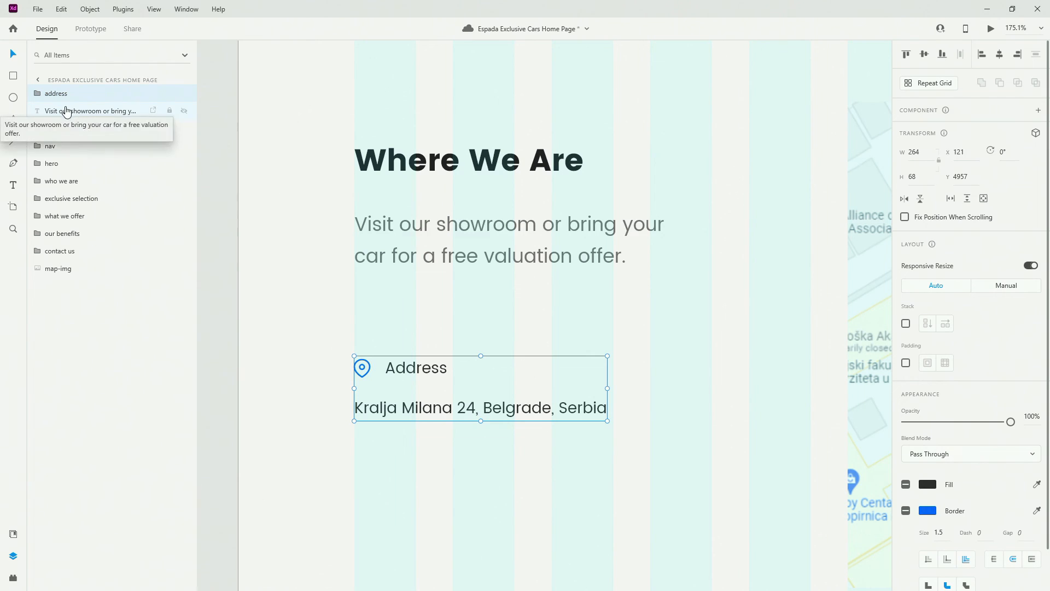
scroll(495, 356, down, 3)
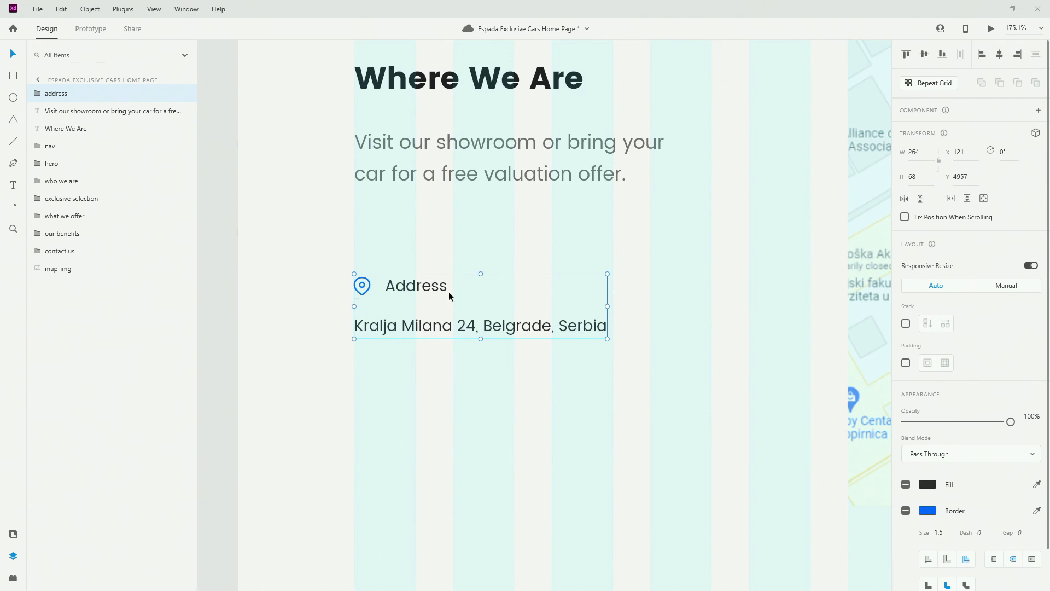
drag(449, 291, 438, 235)
scroll(392, 235, down, 3)
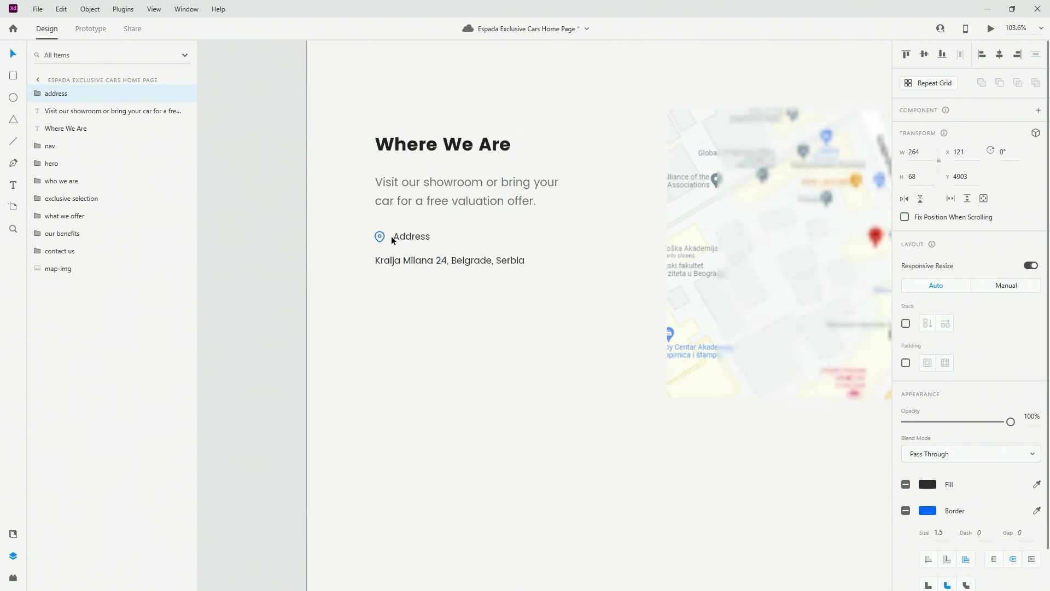
key(ctrl+g)
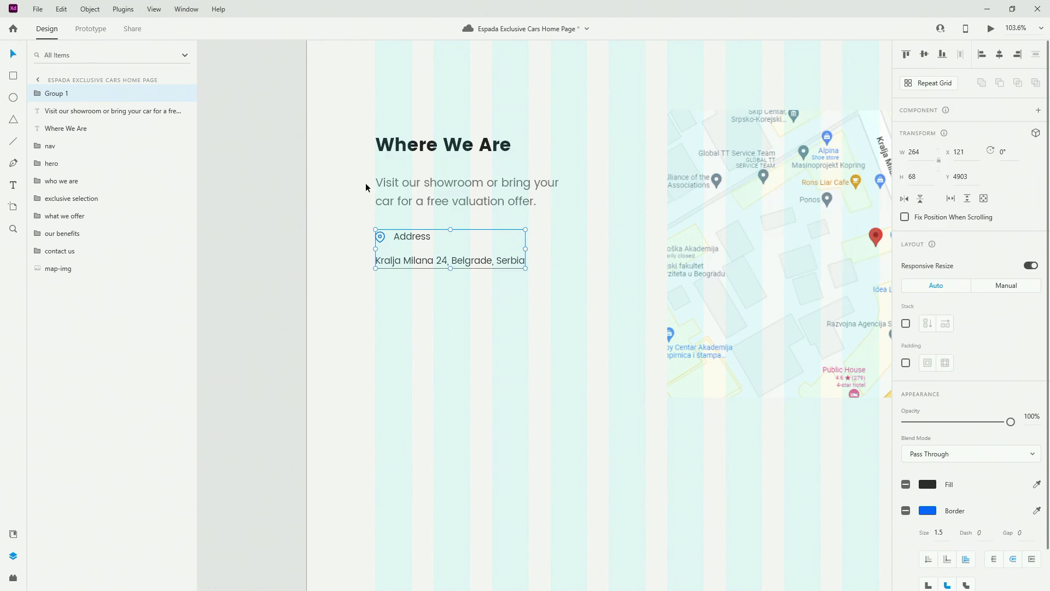
Stack the outer group vertically, duplicate the address item, and set the spacing to 24
click(906, 323)
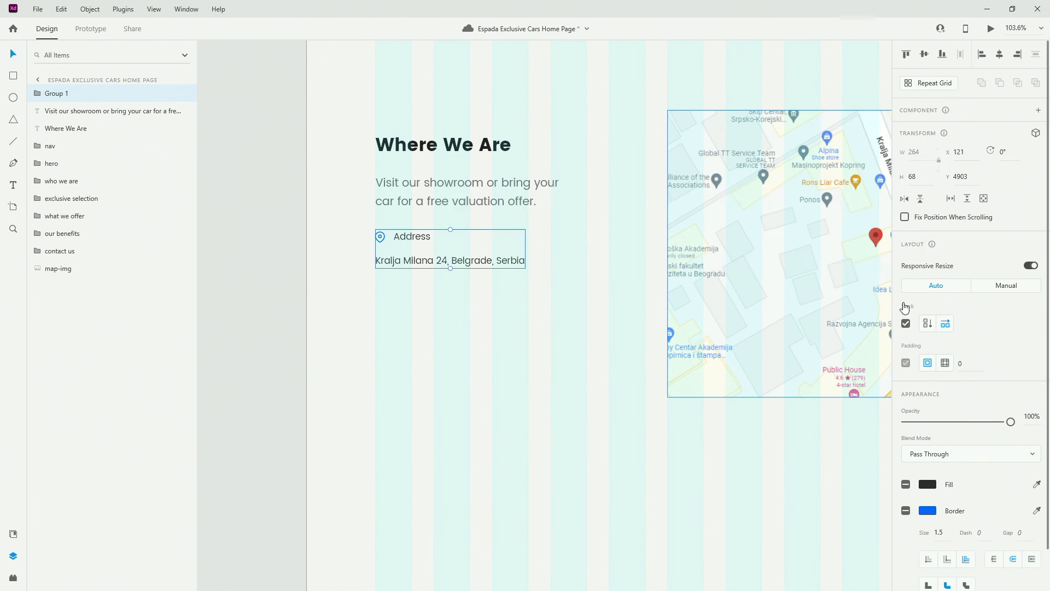
click(928, 323)
click(32, 93)
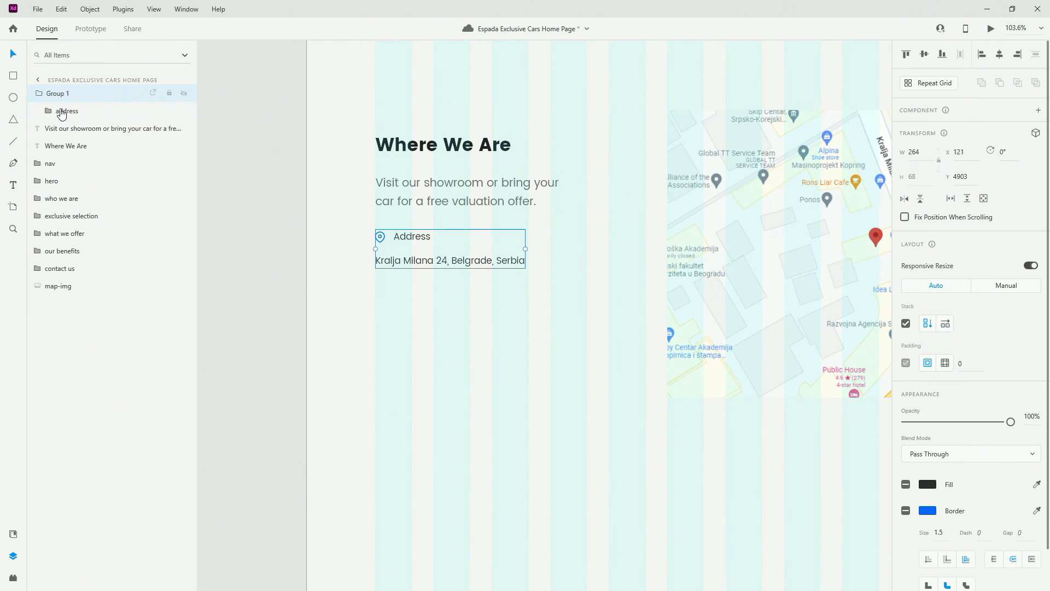
click(75, 113)
key(ctrl+d)
key(ctrl+d)
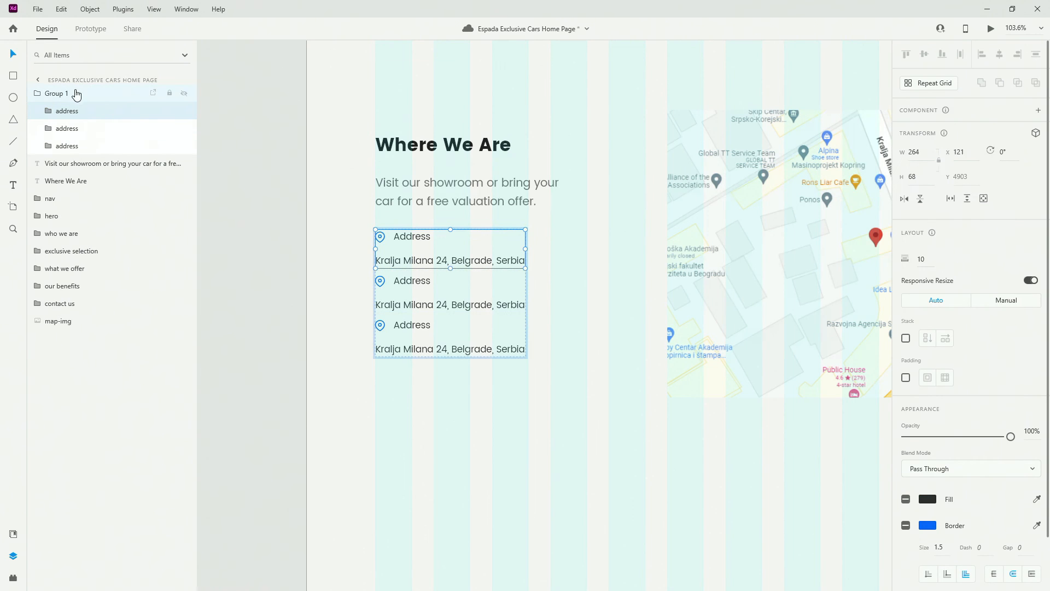
click(75, 94)
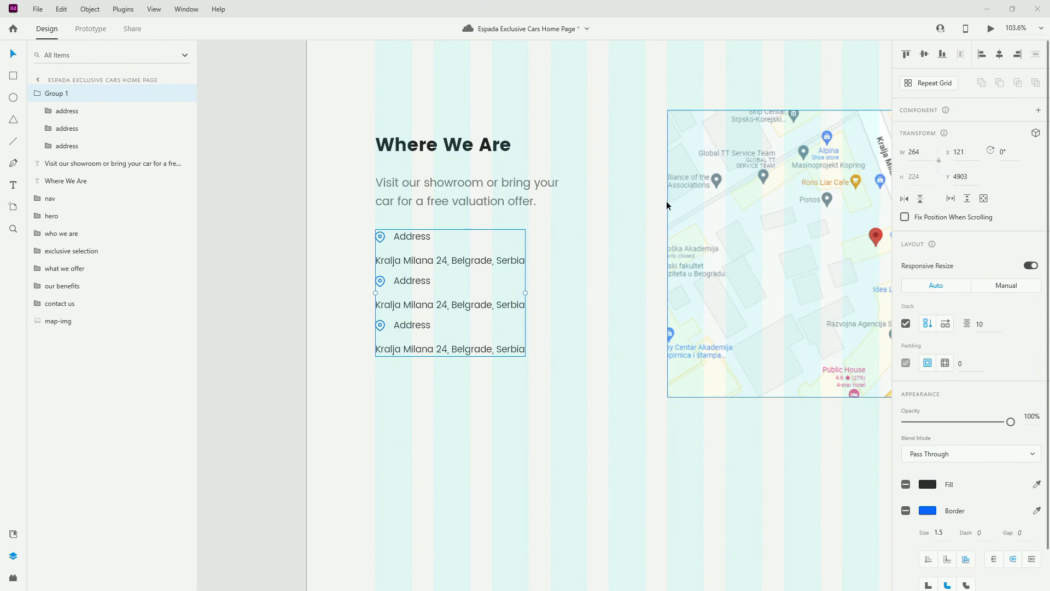
click(989, 323)
text(24)
key(Return)
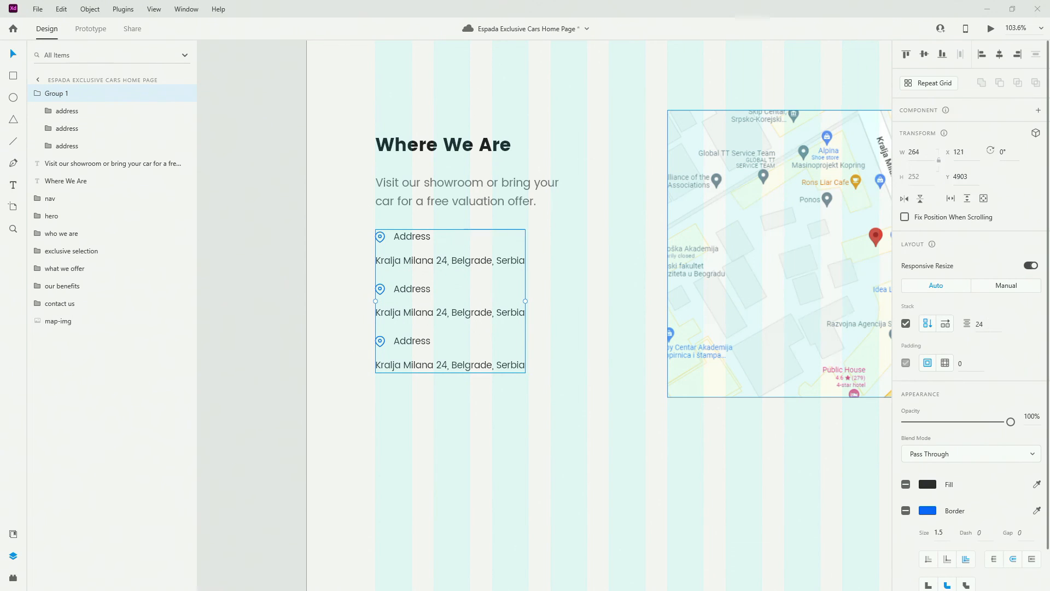
Rename the outer group 'location info' and collapse it
double_click(57, 93)
text(location info)
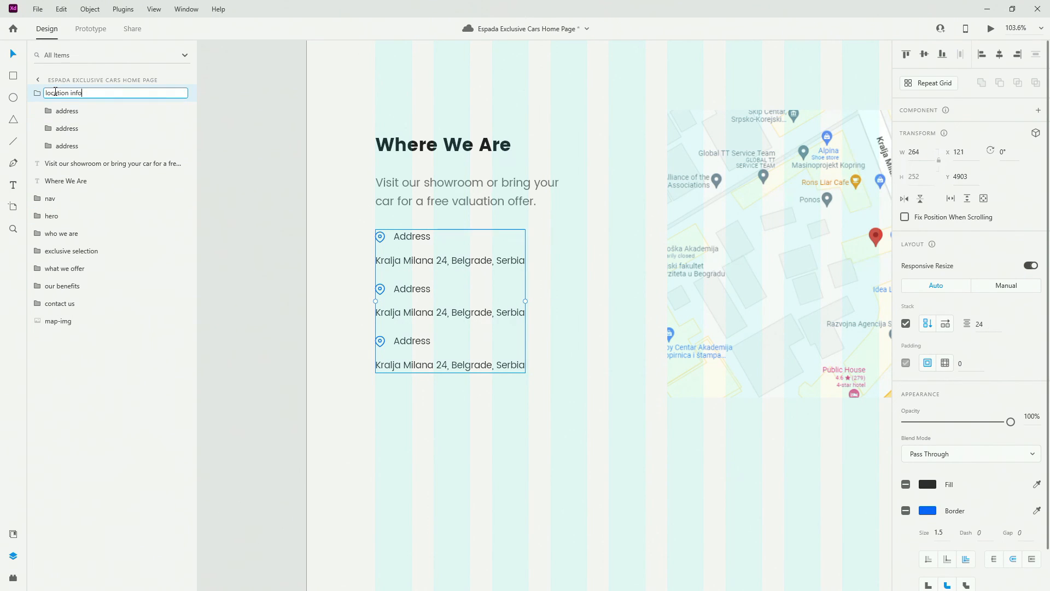
key(Return)
click(33, 93)
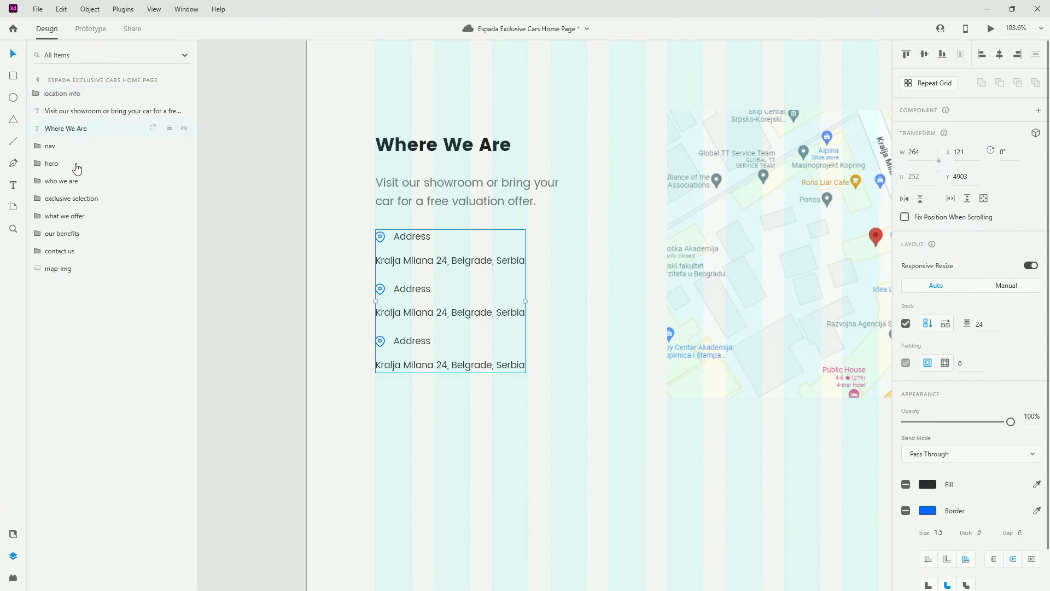
Reorder layers so location info sits above map-img, with heading and paragraph above it
drag(77, 168, 67, 332)
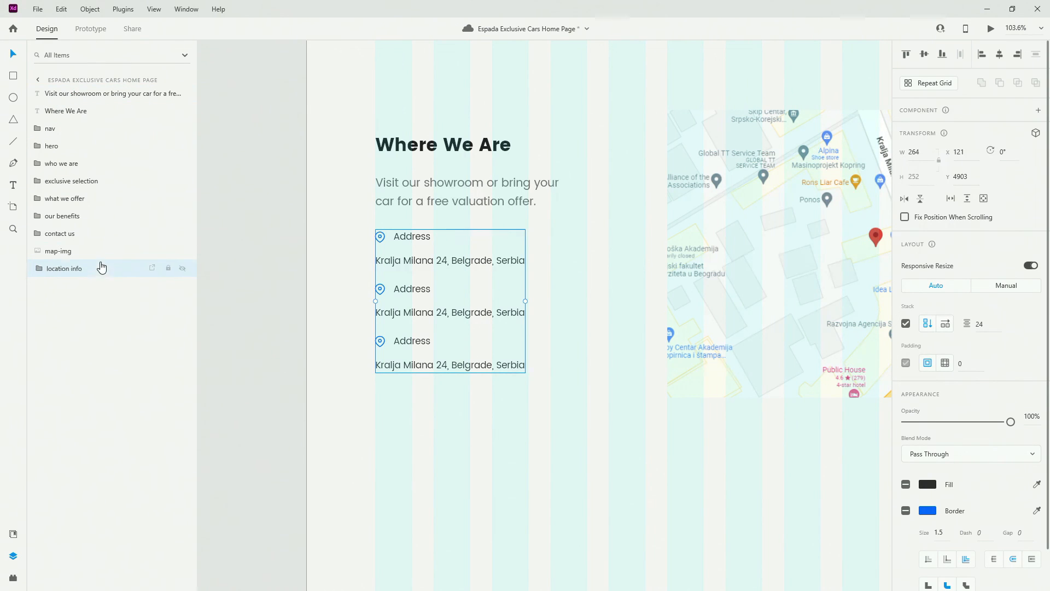
drag(101, 266, 101, 250)
drag(105, 93, 86, 250)
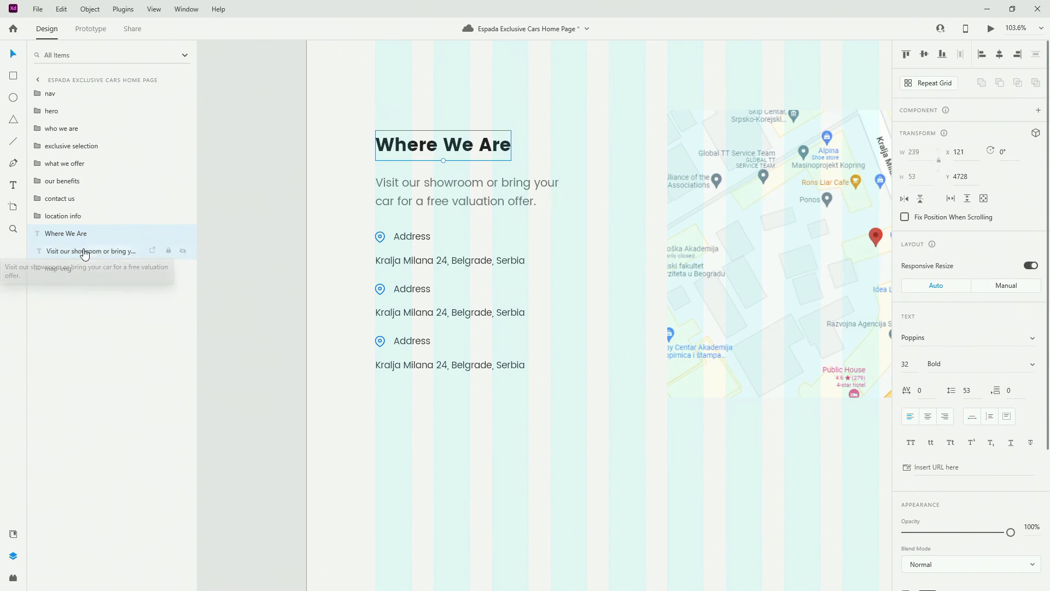
shift+click(84, 251)
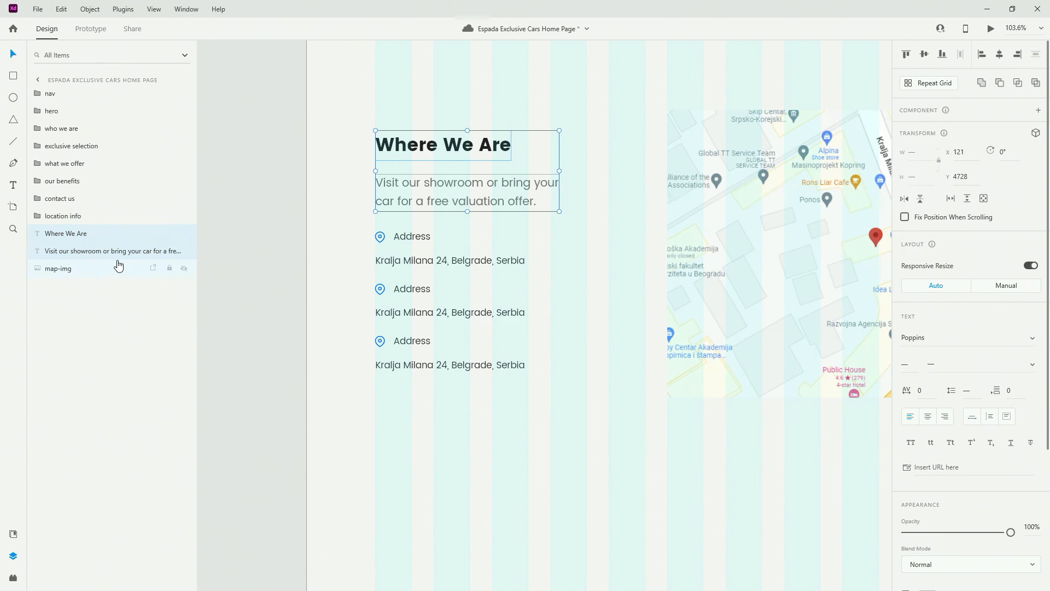
drag(77, 234, 39, 208)
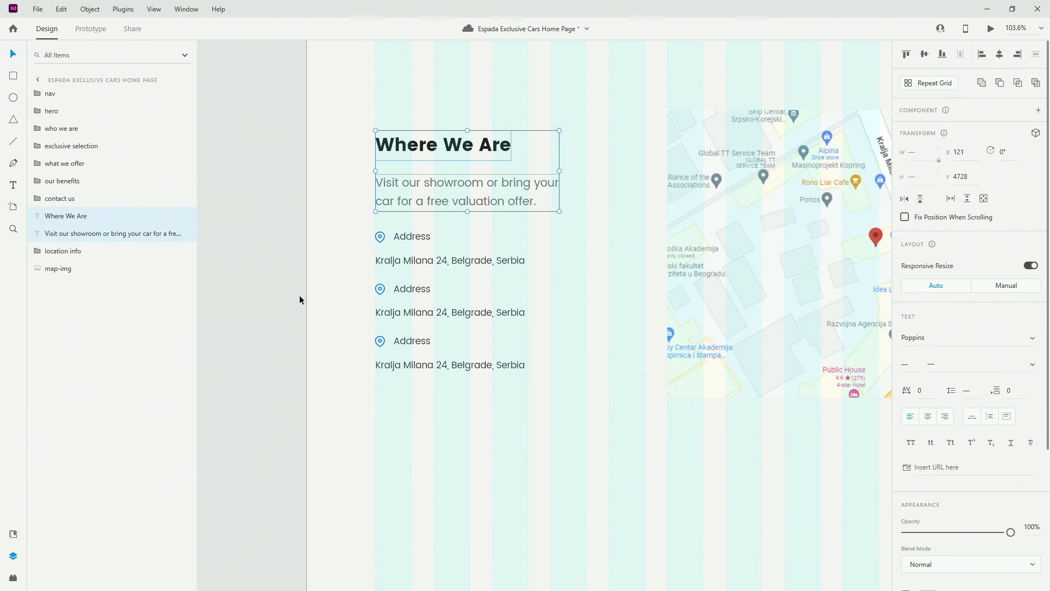
Move the heading, intro paragraph and location info down slightly together
click(442, 243)
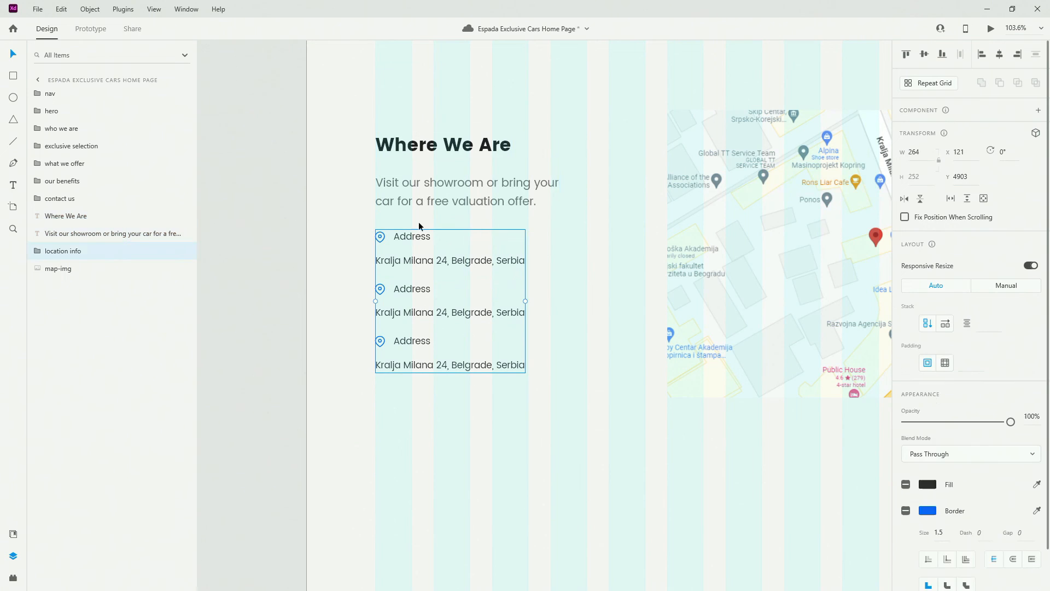
shift+click(463, 199)
shift+click(464, 144)
drag(479, 138, 480, 147)
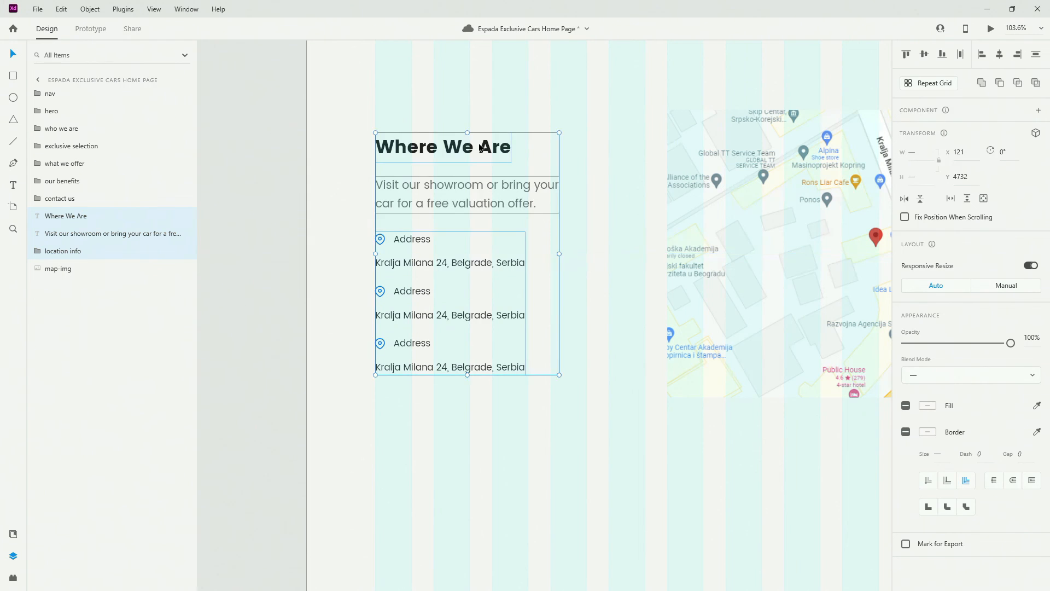
click(473, 411)
Rename the second and third address items 'phone number' and 'opening hours'
click(38, 250)
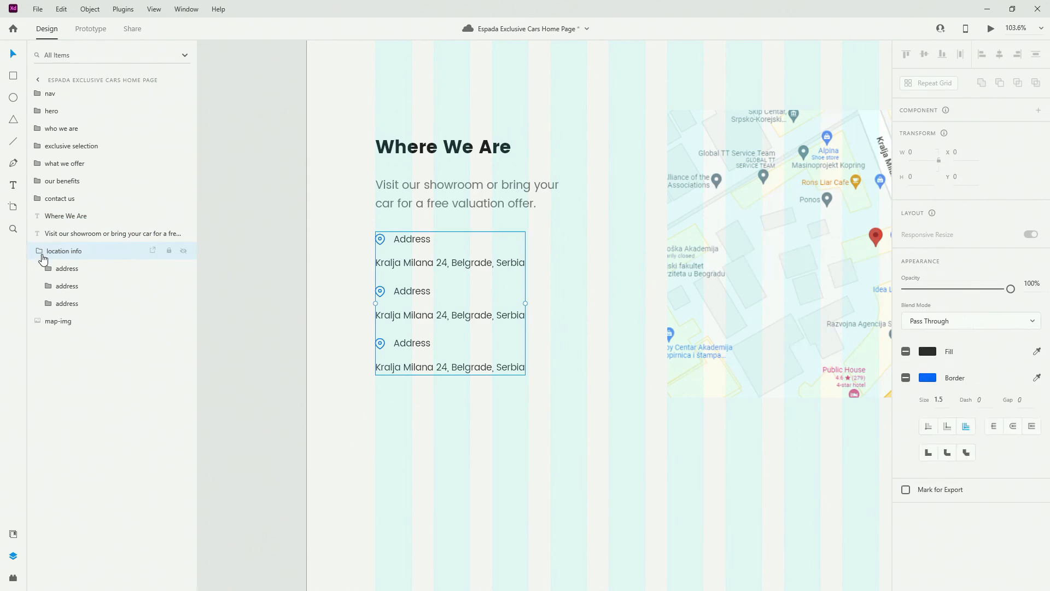
click(76, 285)
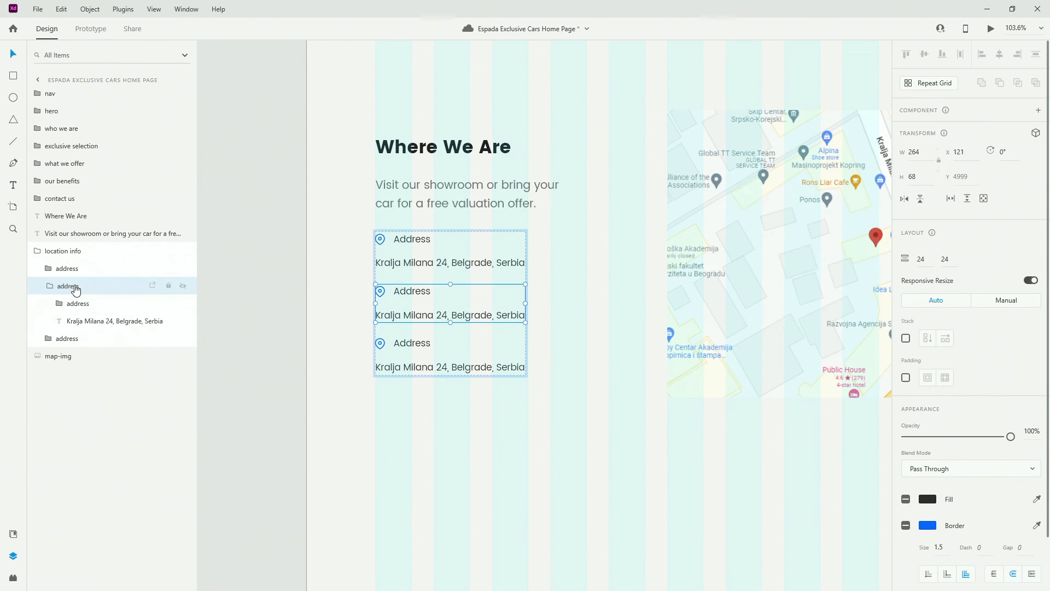
double_click(76, 284)
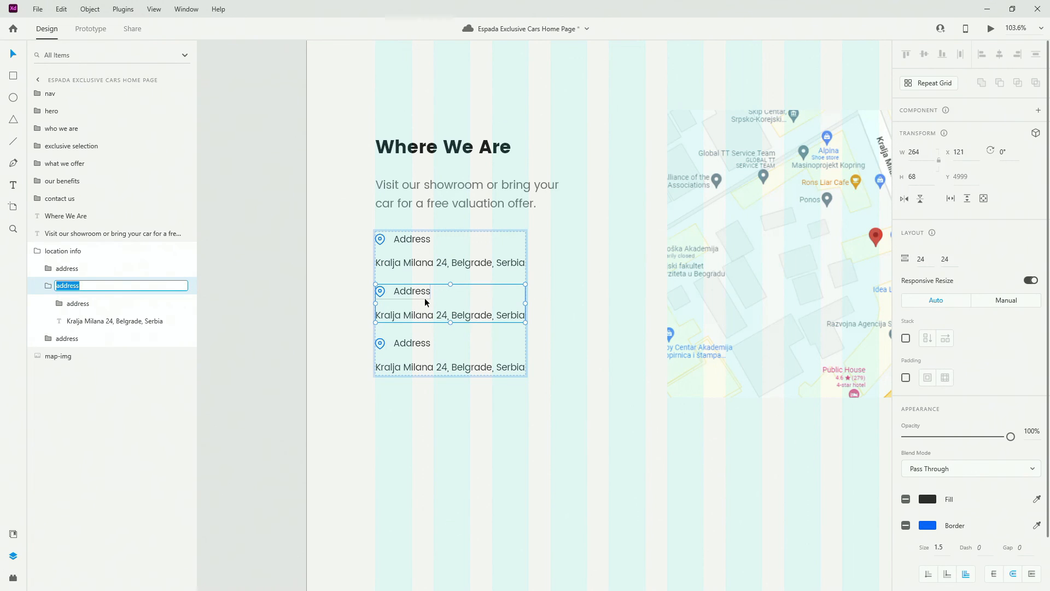
text(phone number)
key(Return)
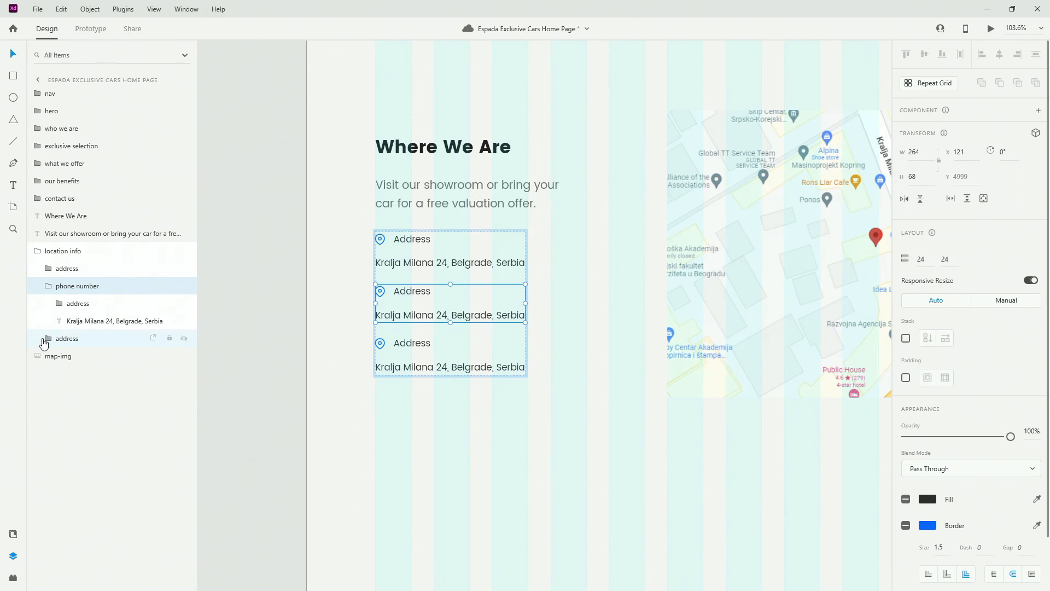
click(67, 339)
double_click(67, 339)
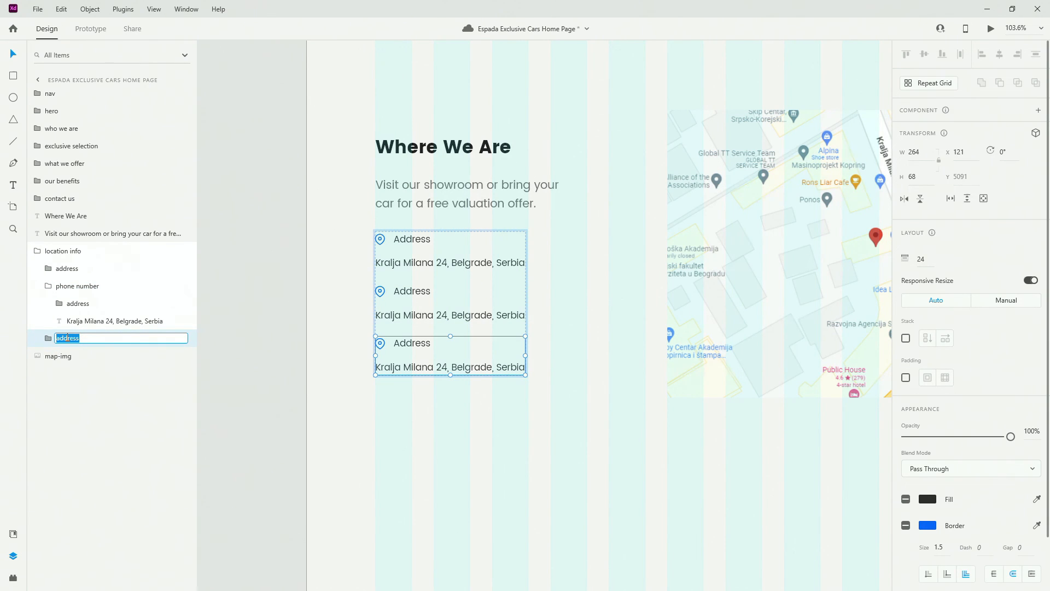
text(opening hours)
key(Return)
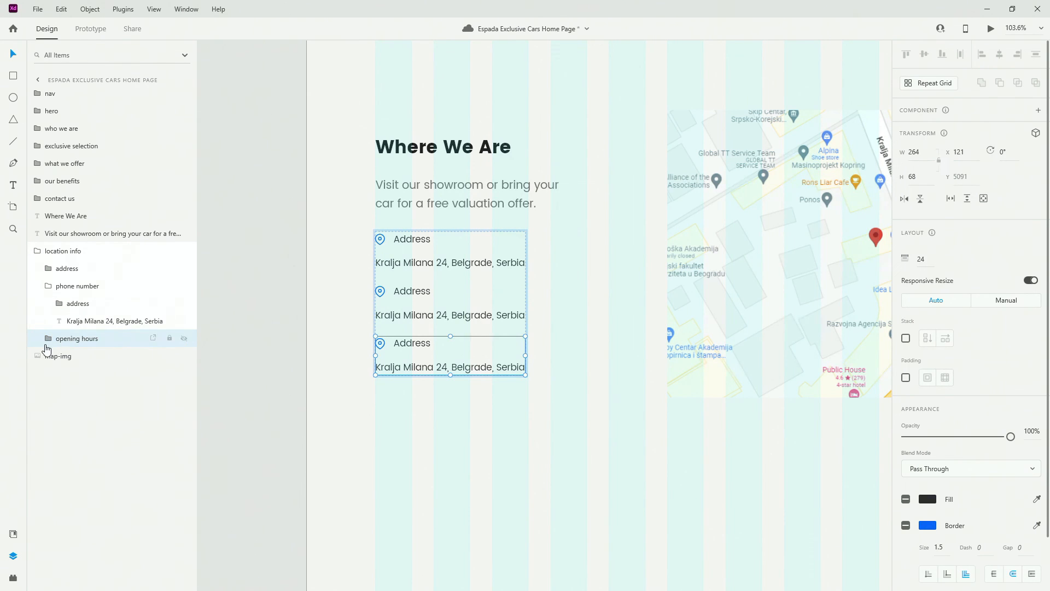
click(48, 339)
scroll(403, 310, up, 5)
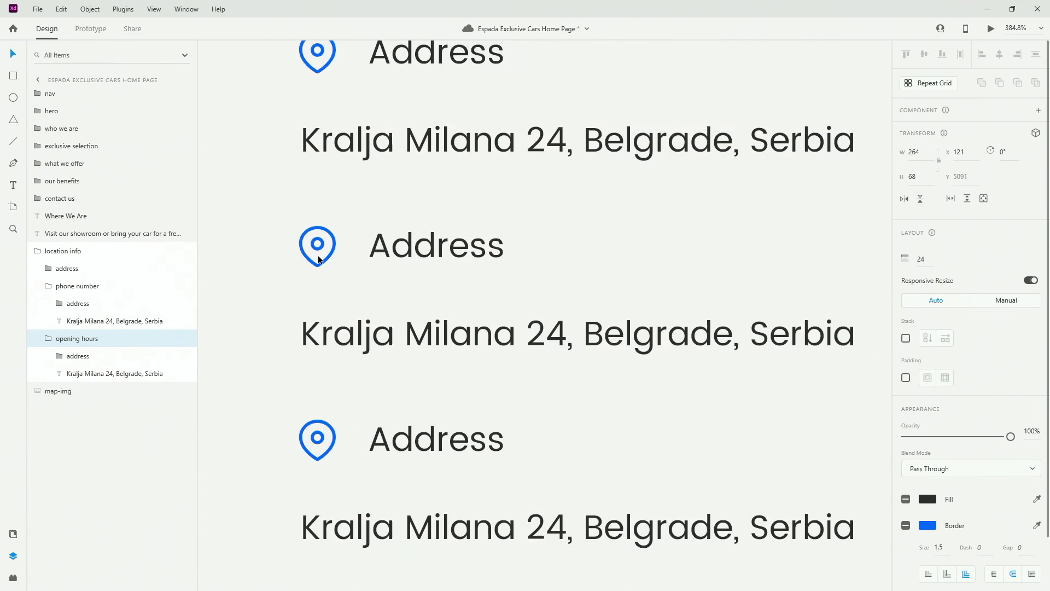
Replace the second item's pin with phone-icn and the third item's with clock-icn
ctrl+click(333, 237)
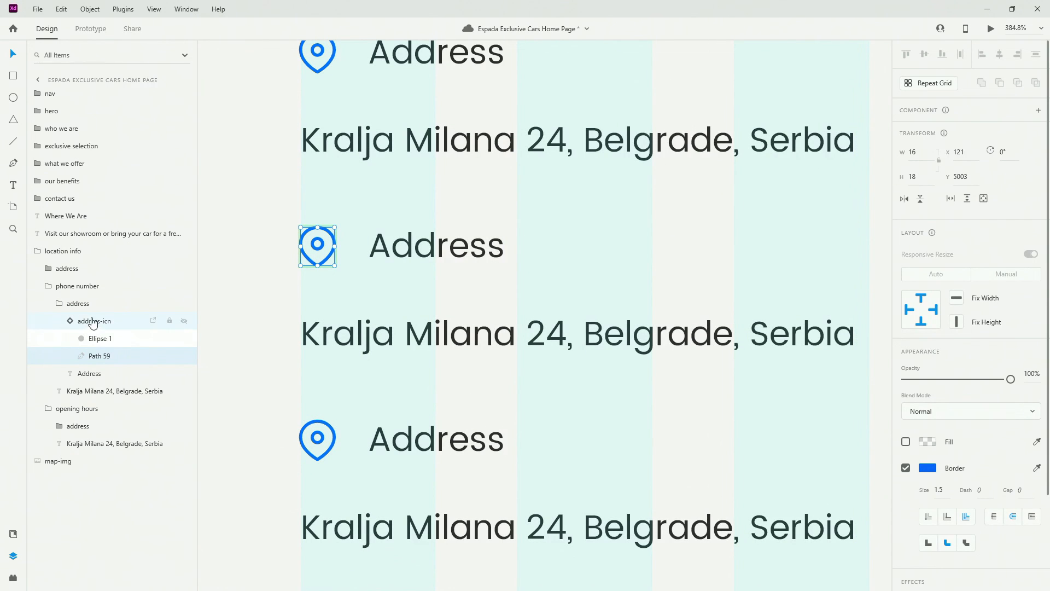
key(ctrl+k)
click(13, 533)
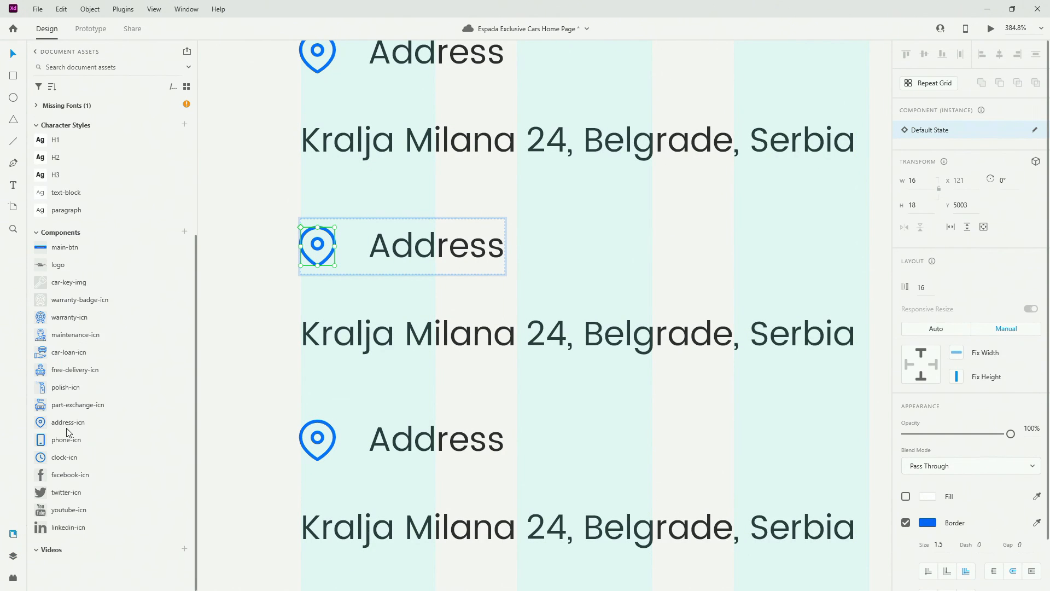
drag(75, 438, 333, 237)
scroll(328, 327, down, 1)
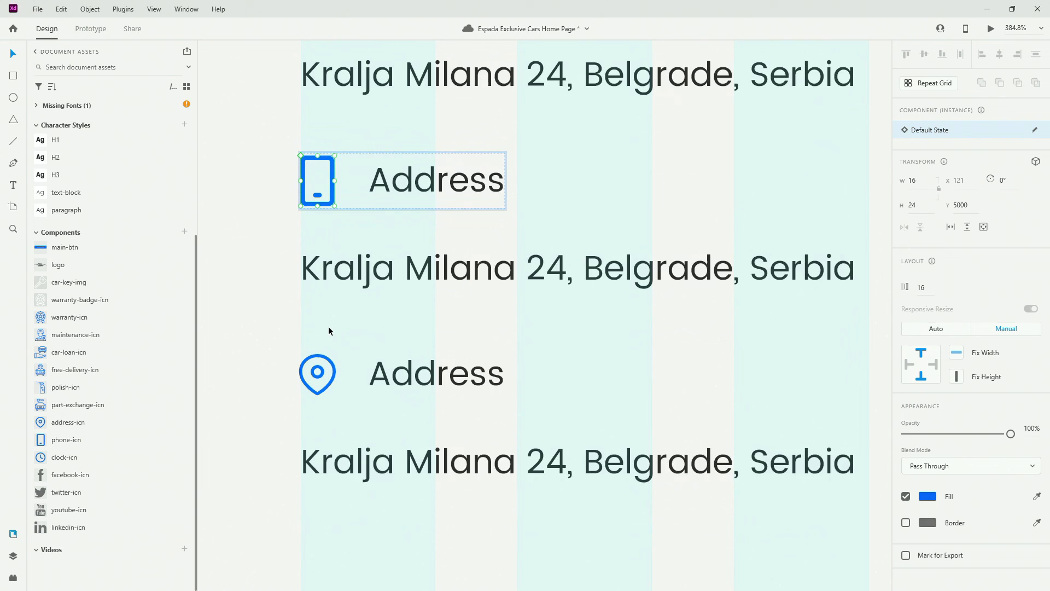
click(332, 368)
click(333, 369)
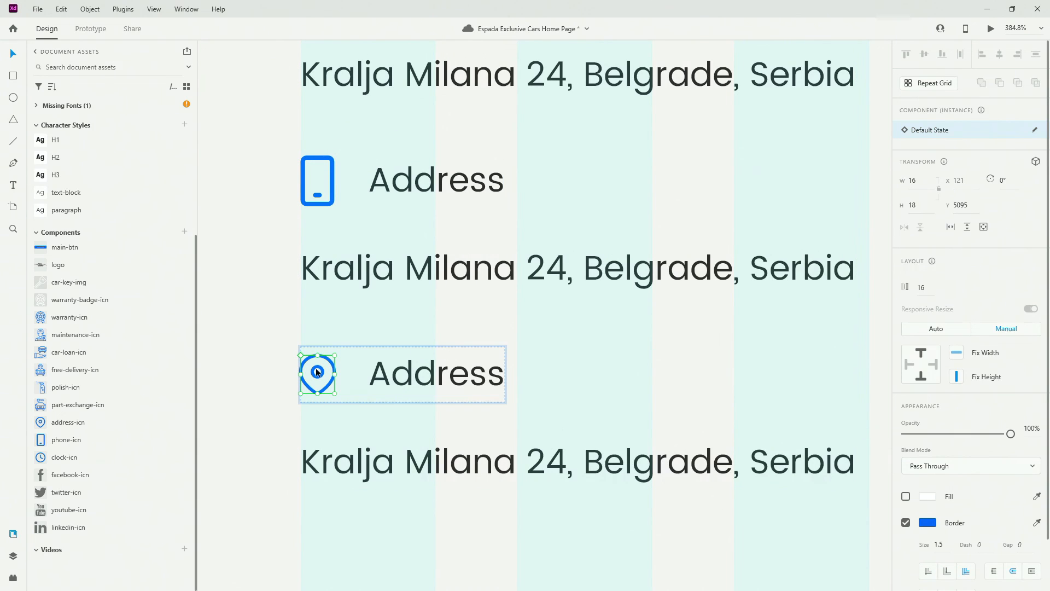
drag(69, 464, 317, 376)
Change the third item's texts to 'Opening Hours' and 'Mon-Fri 8am to 4pm'
shift+click(423, 382)
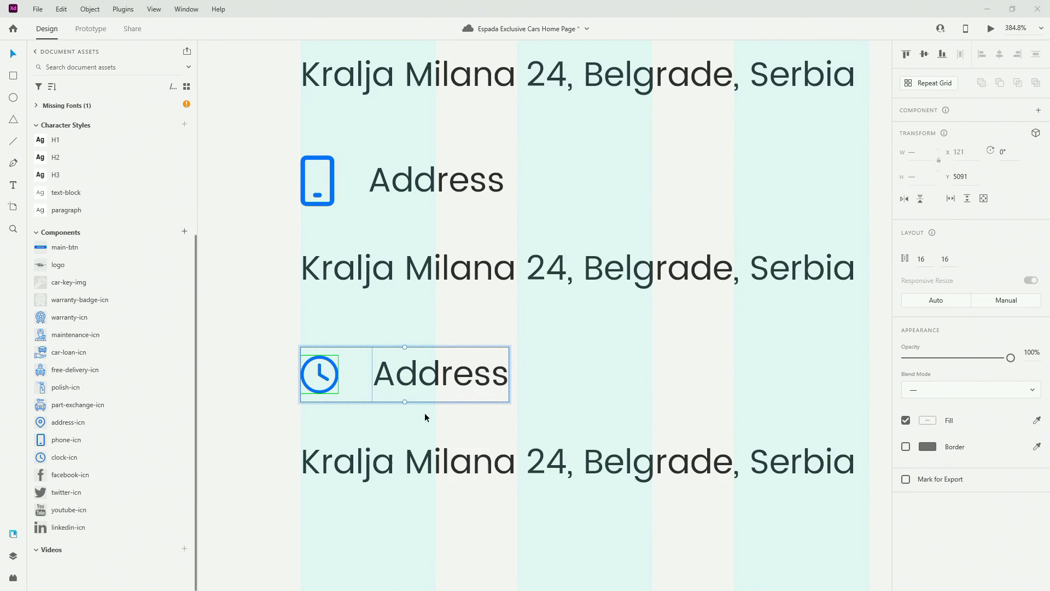
double_click(436, 371)
text(Opening Hours)
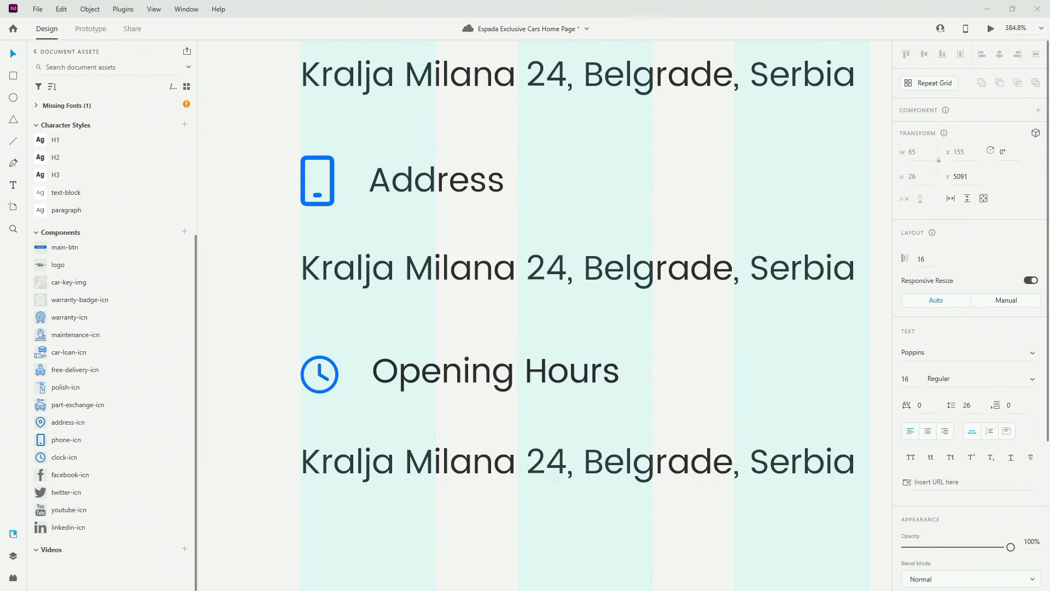
click(422, 465)
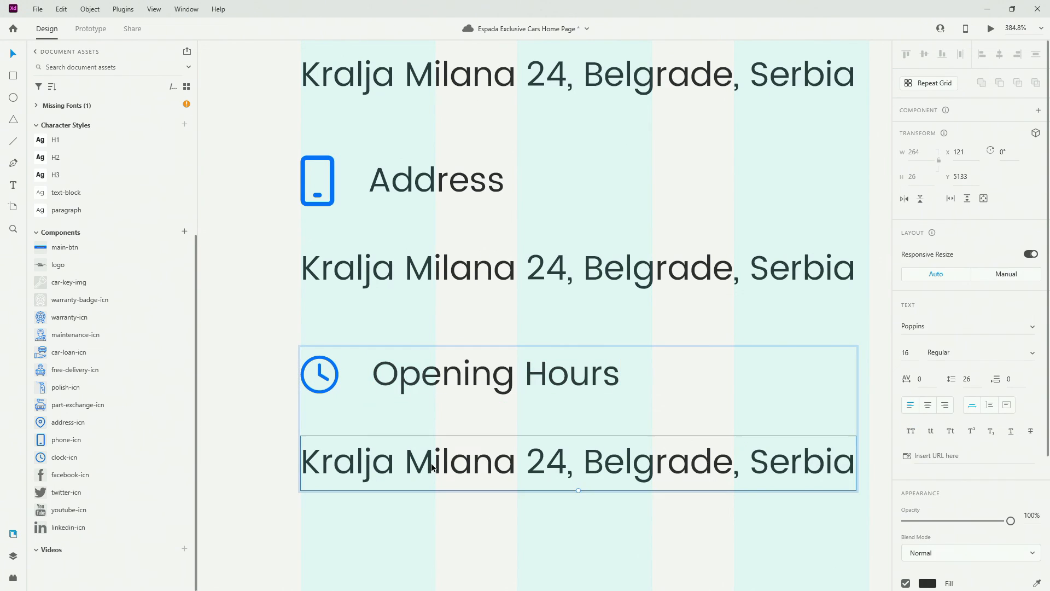
double_click(422, 465)
text(Mon-Fri 8am to 4pm)
key(Escape)
scroll(348, 460, down, 3)
Replace the second item's address line with the pasted phone number and retitle it 'Phone Number'
scroll(383, 432, up, 1)
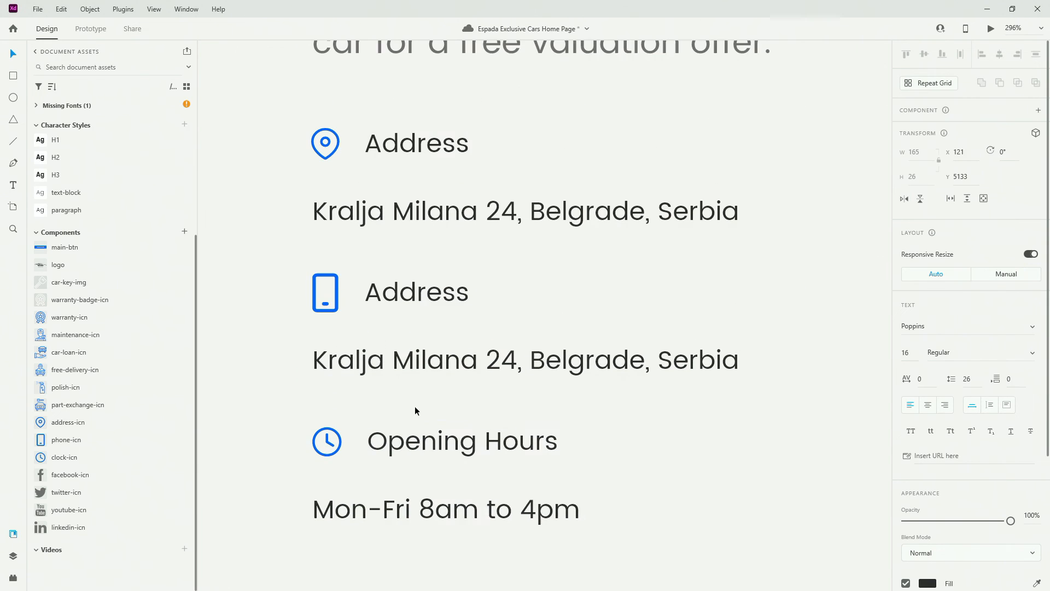
click(443, 366)
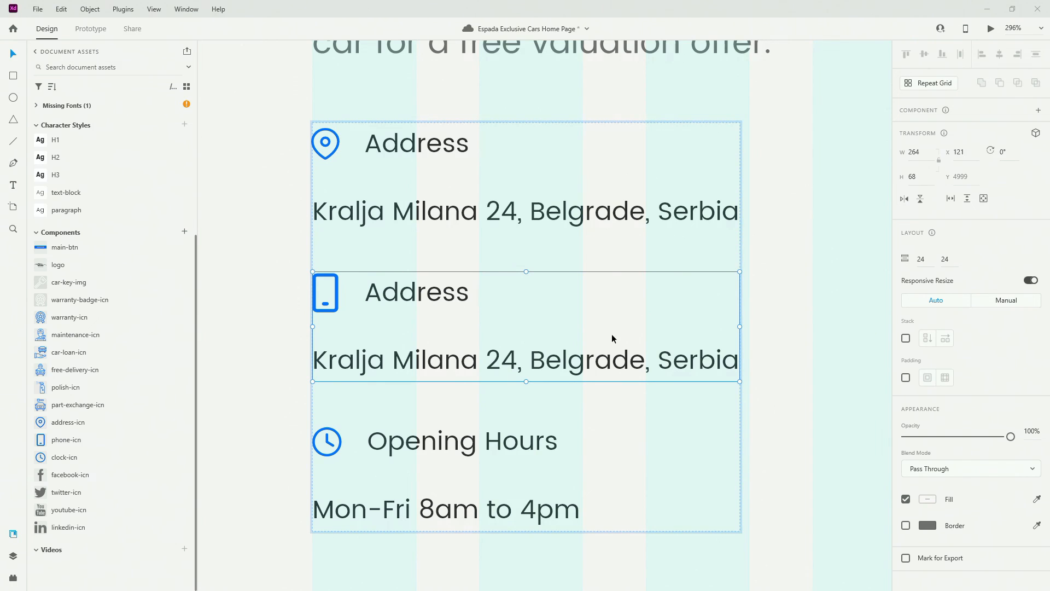
double_click(585, 365)
double_click(586, 368)
key(BackSpace)
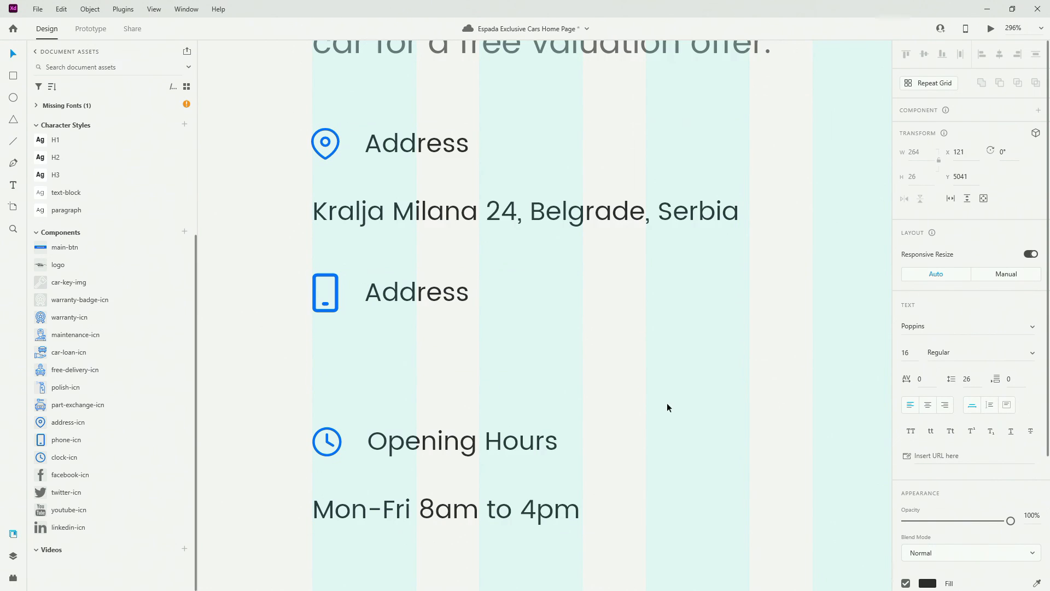
key(ctrl+v)
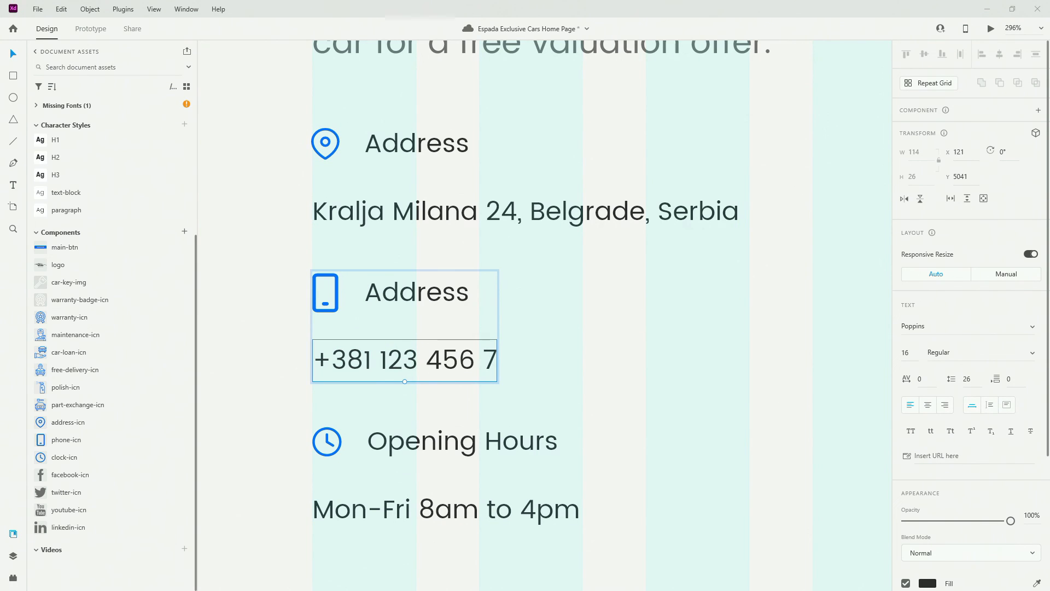
click(405, 291)
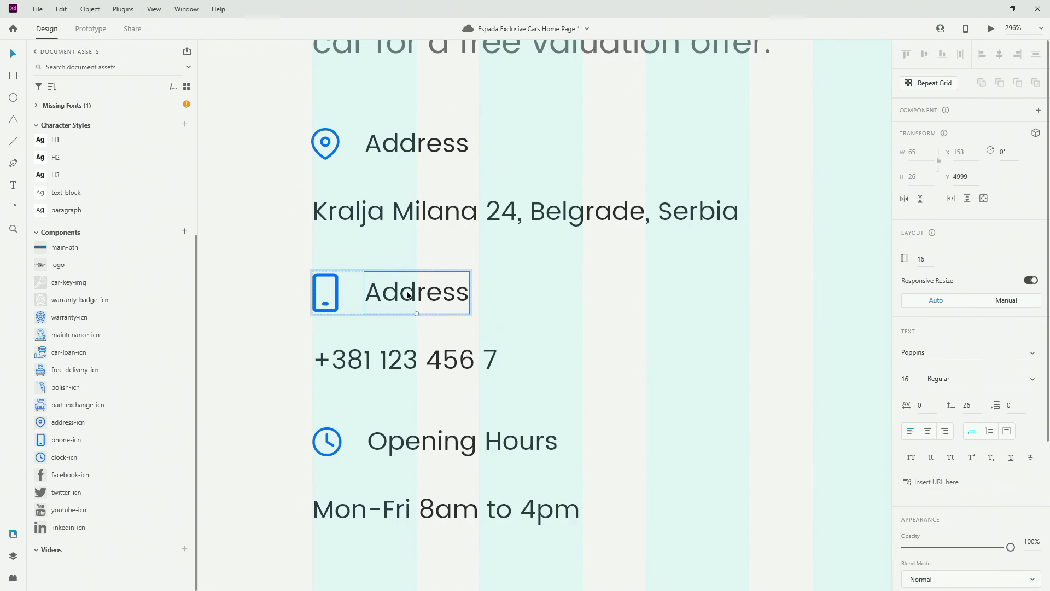
double_click(406, 291)
text(Phone Number)
key(Escape)
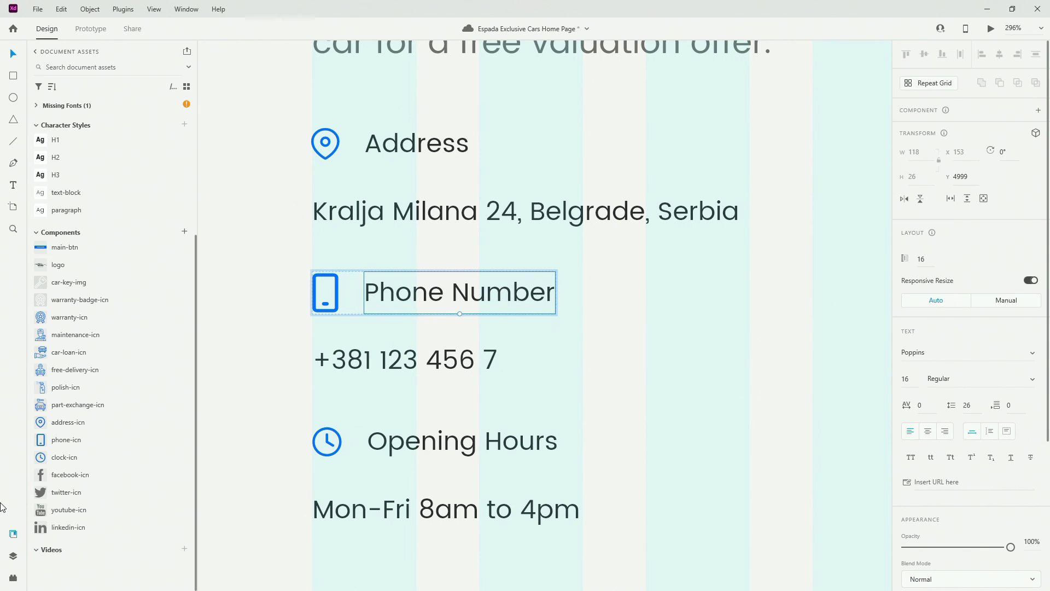
Rename the nested 'address' groups to 'phone number' and 'opening hours' in Layers
click(10, 556)
click(60, 307)
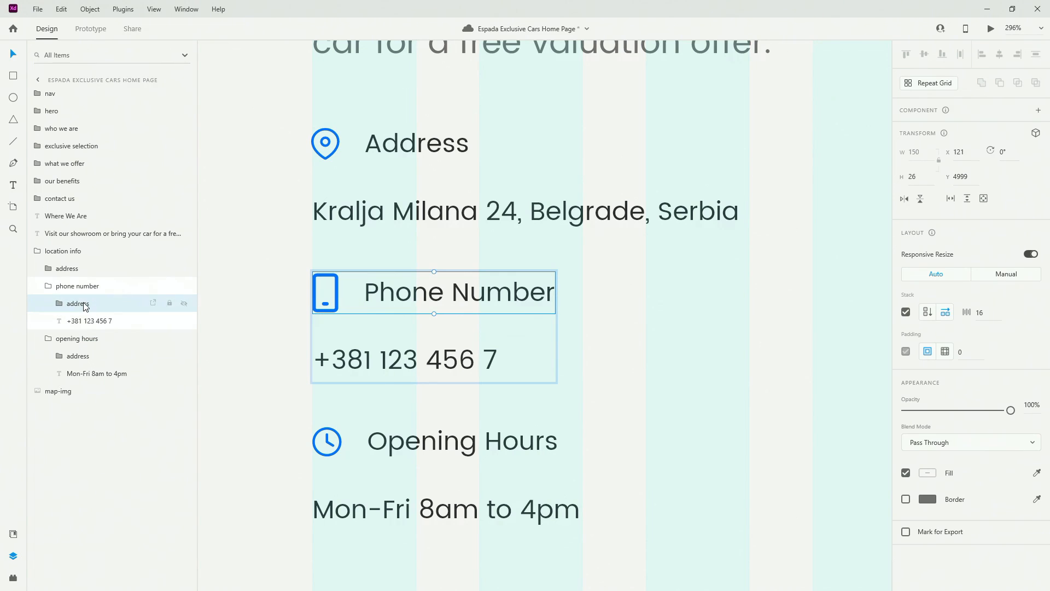
double_click(82, 303)
text(phone)
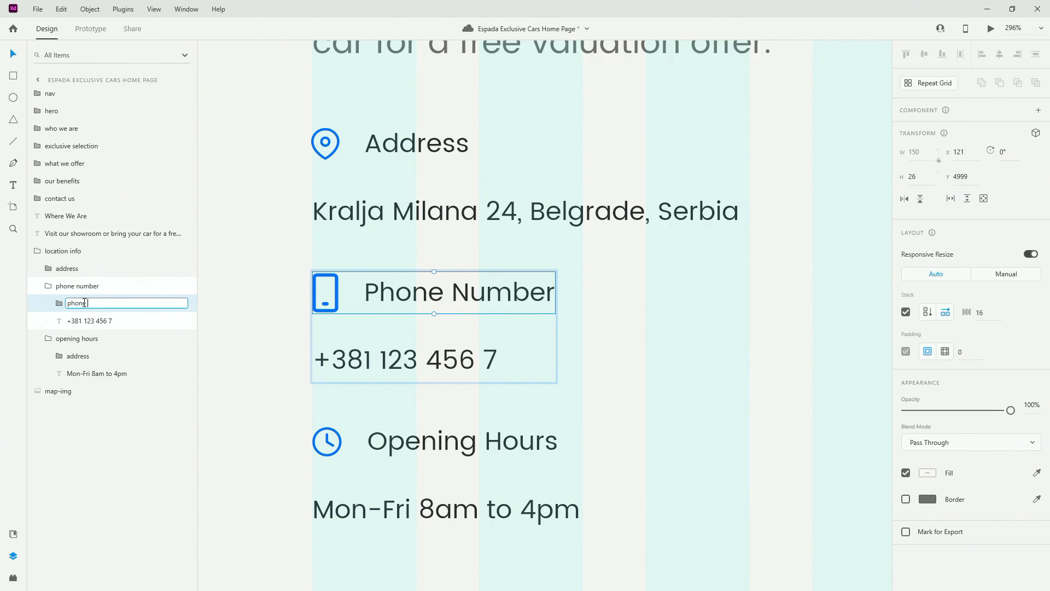
text( number)
key(Return)
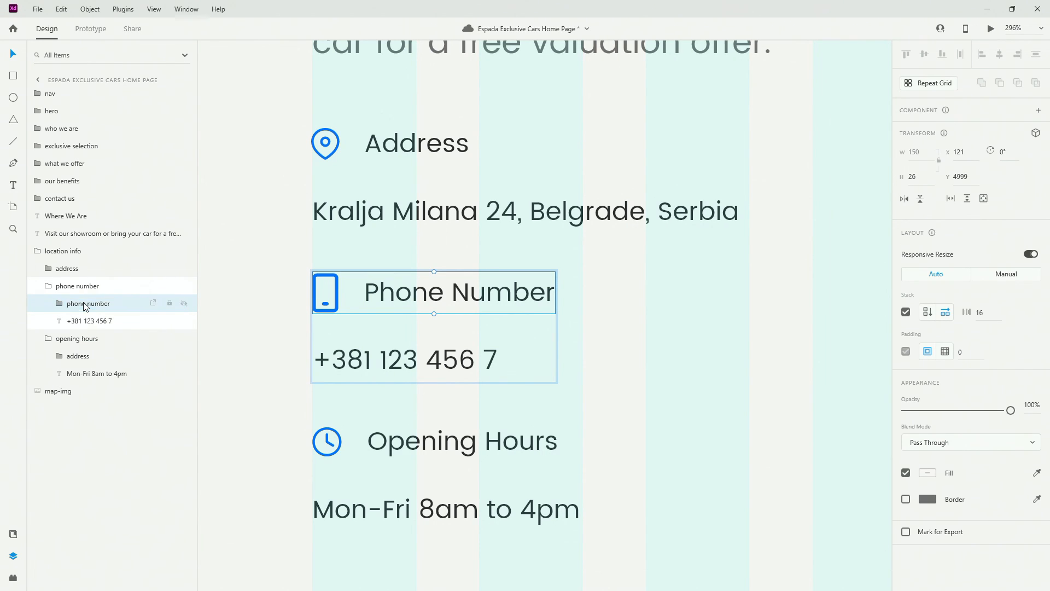
double_click(86, 358)
text(op)
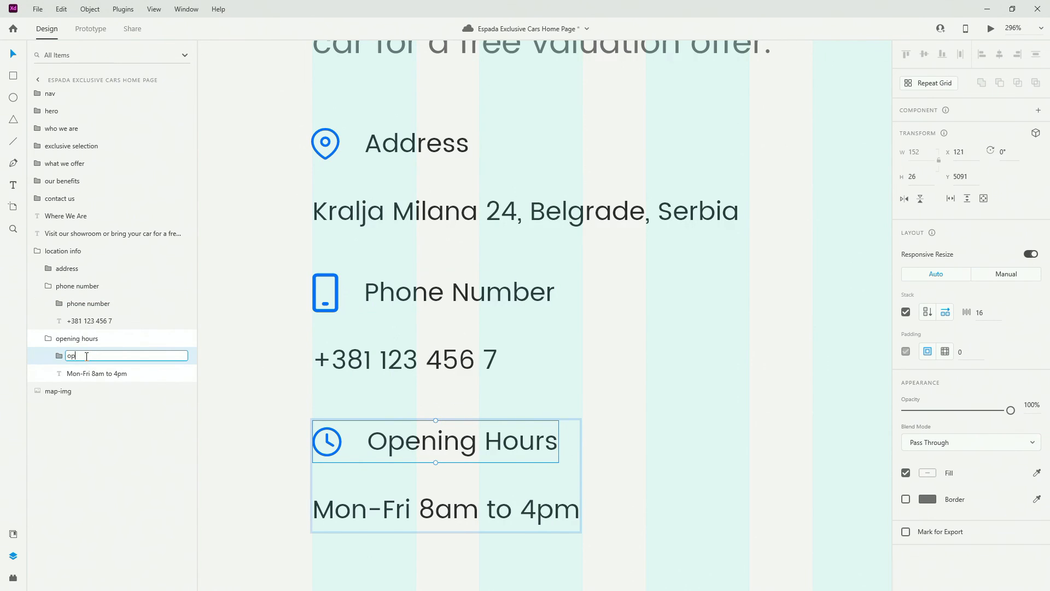
text(ening hours)
key(Return)
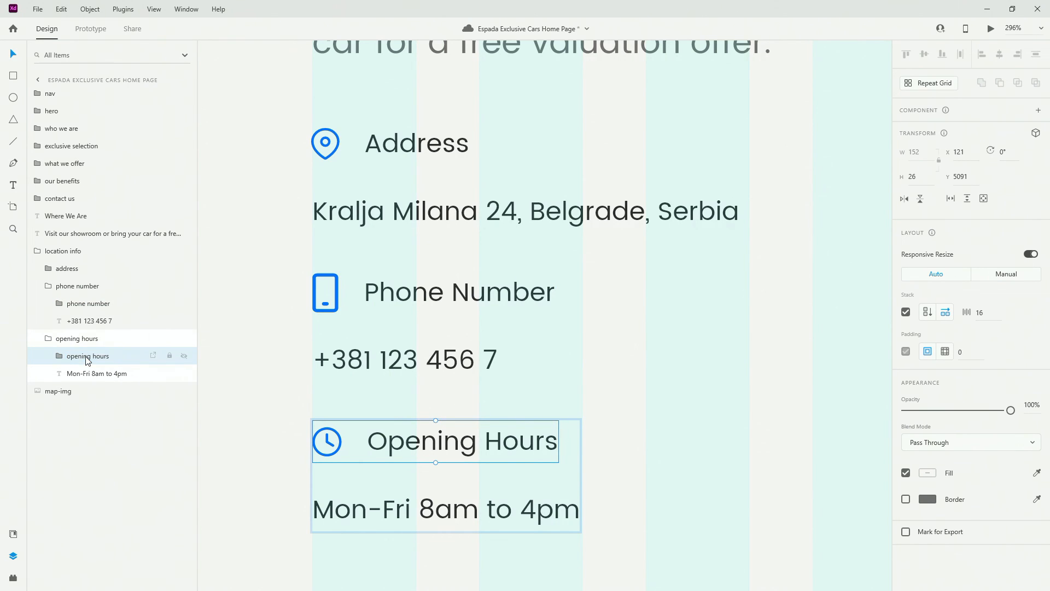
Group the Where We Are heading, intro text and location info as 'location content'
click(48, 287)
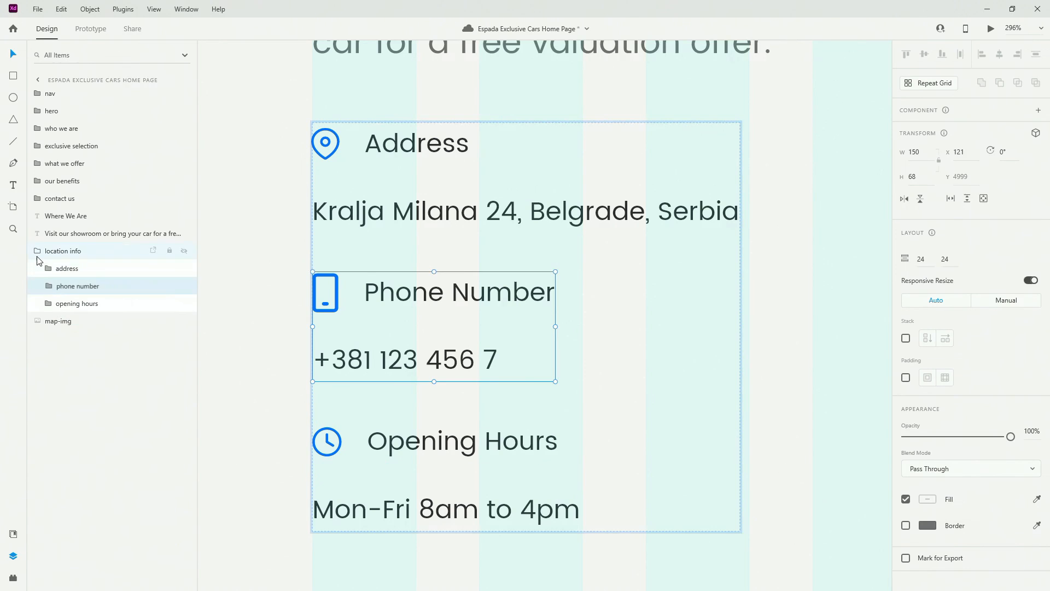
click(37, 252)
shift+click(71, 211)
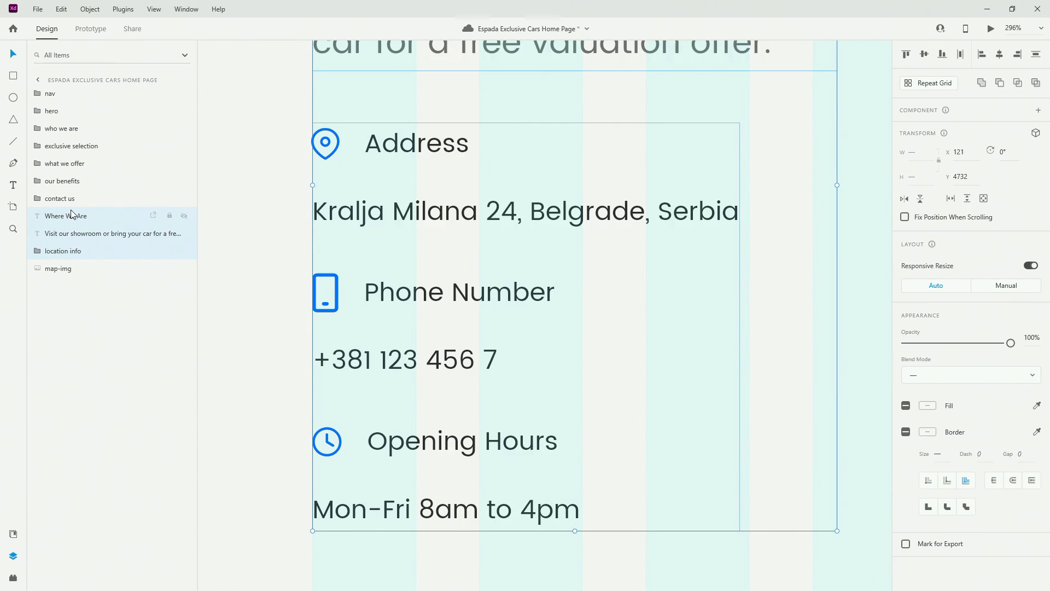
key(ctrl+g)
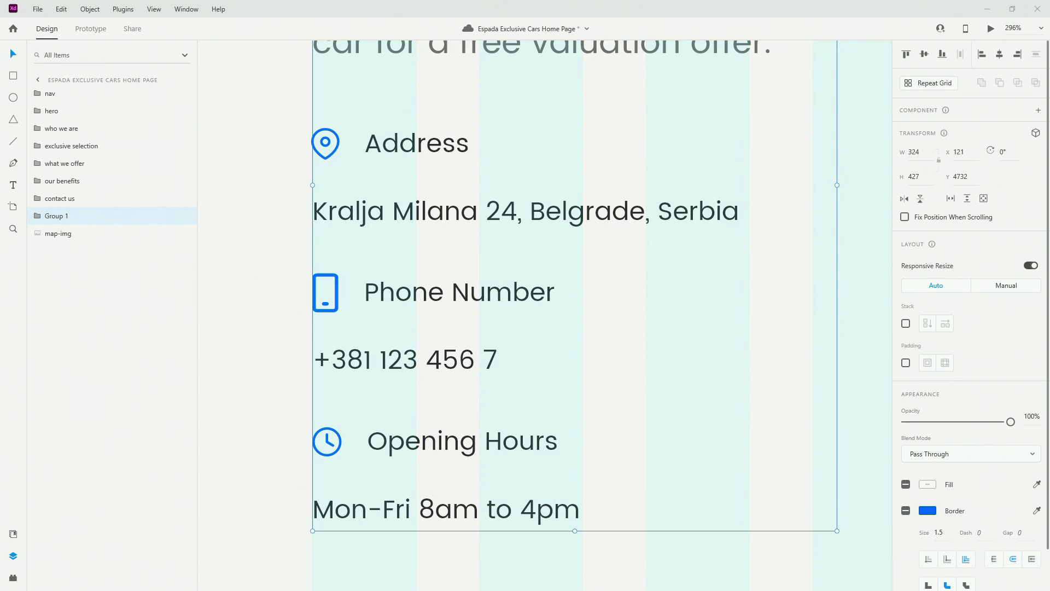
double_click(53, 216)
text(location content)
key(Return)
Group 'location content' with the map image and name the group 'where we are'
scroll(498, 291, down, 5)
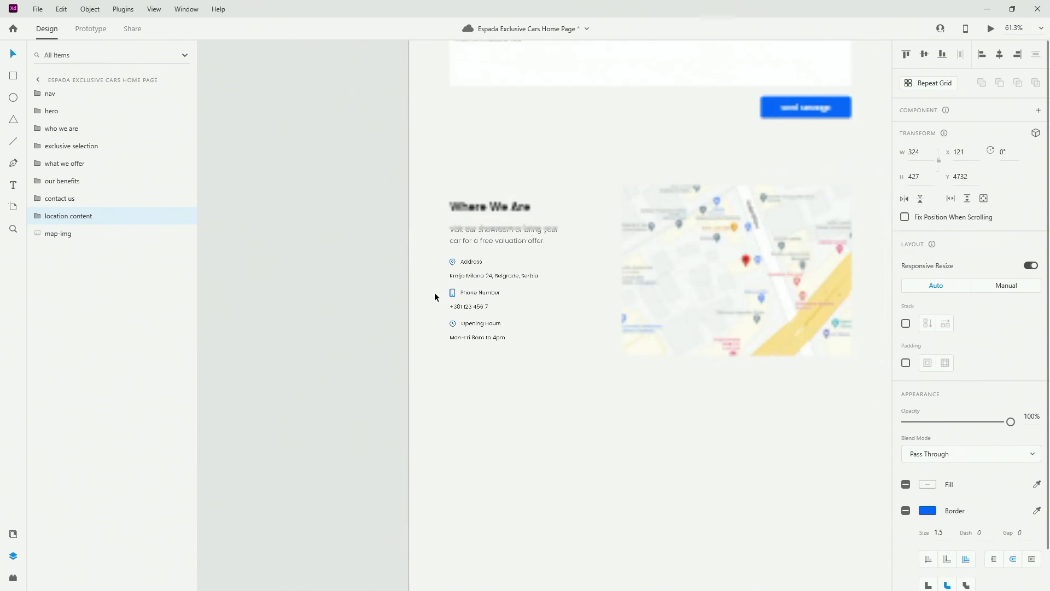
shift+click(738, 286)
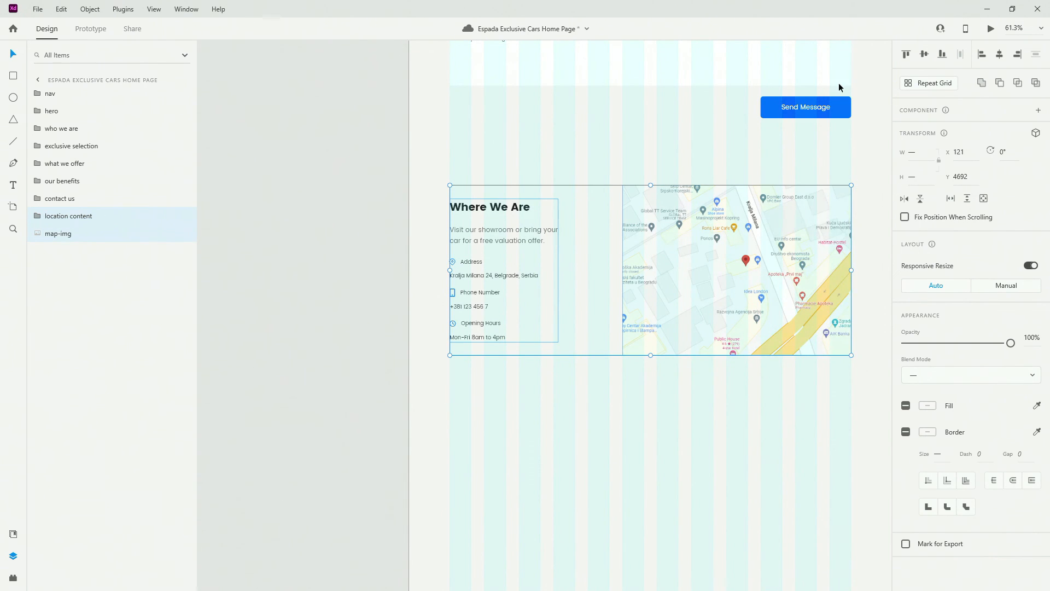
key(alt)
key(ctrl+g)
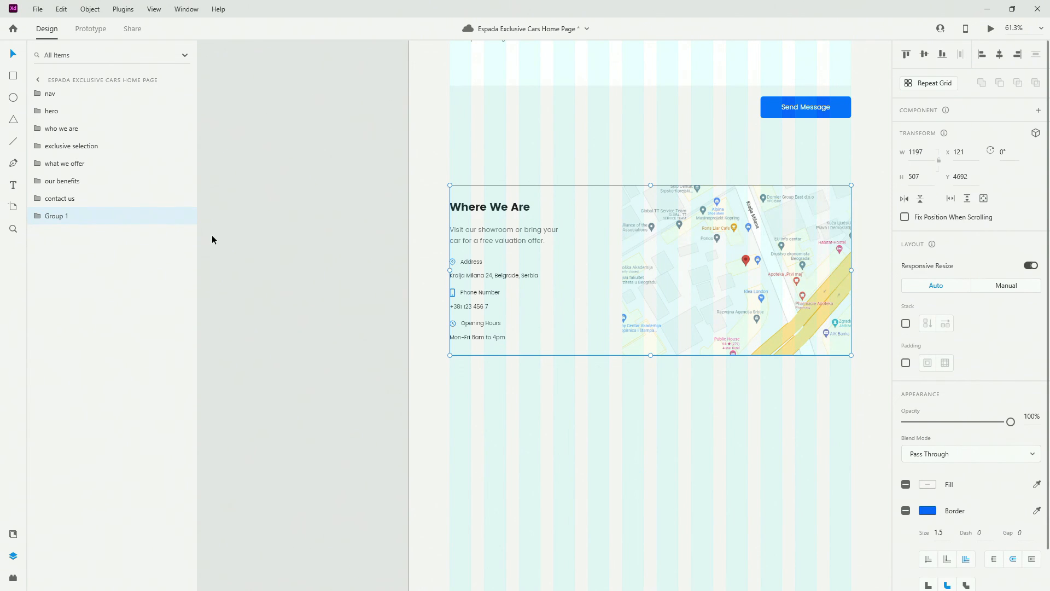
double_click(49, 214)
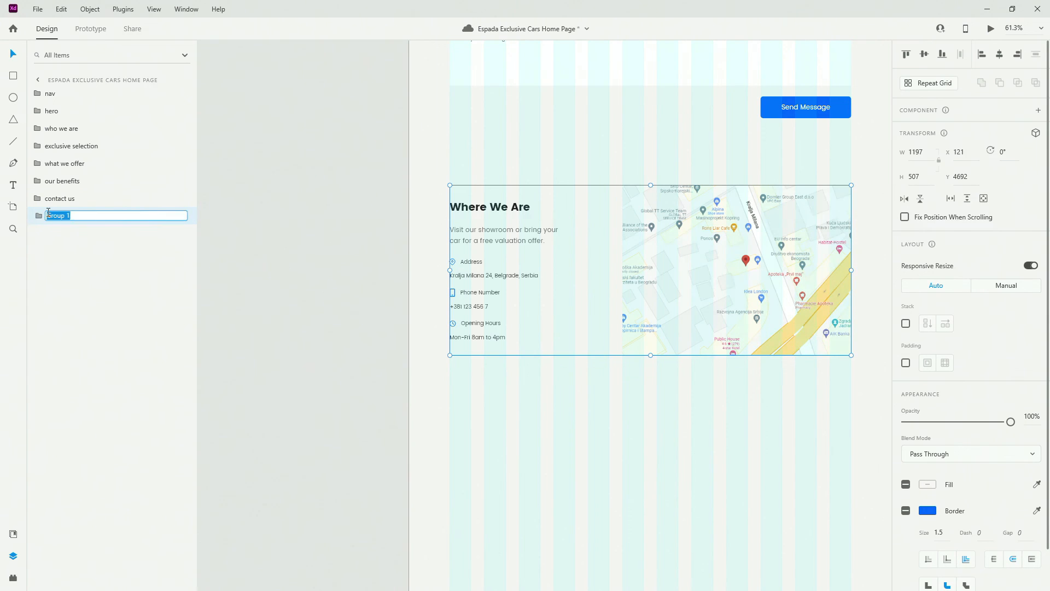
text(where we are)
key(Return)
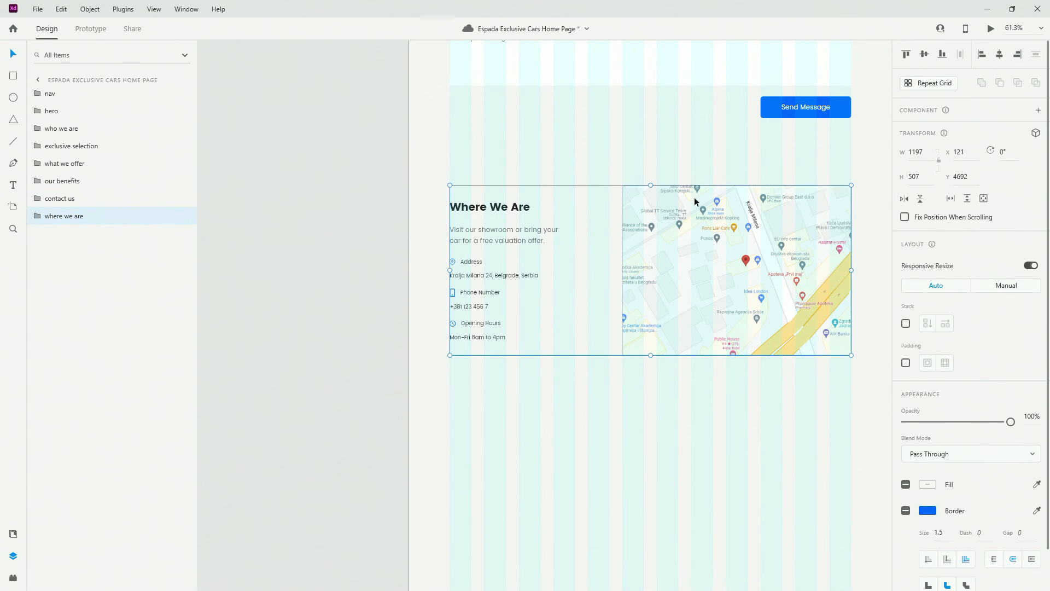
scroll(471, 225, down, 3)
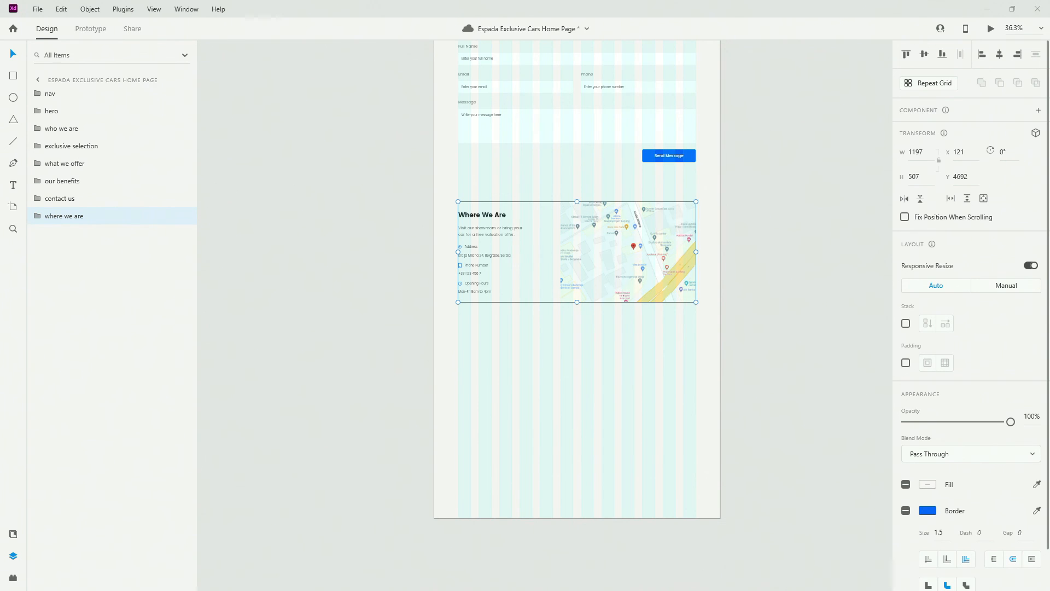
Save, then place the ESPADA logo component from Assets below Where We Are, centred horizontally
key(ctrl+s)
click(13, 533)
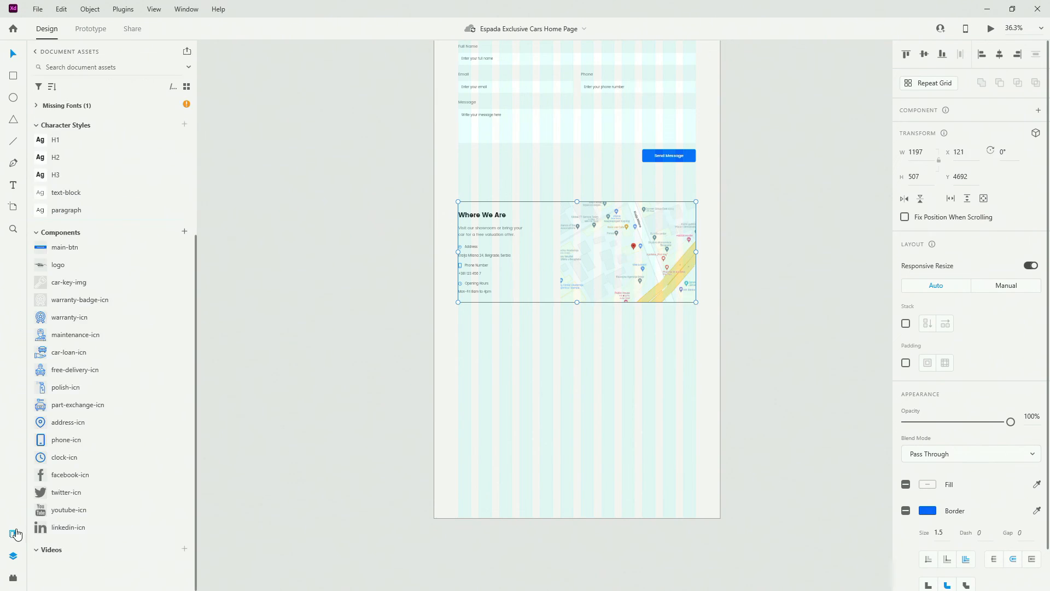
scroll(102, 480, up, 2)
scroll(102, 479, up, 2)
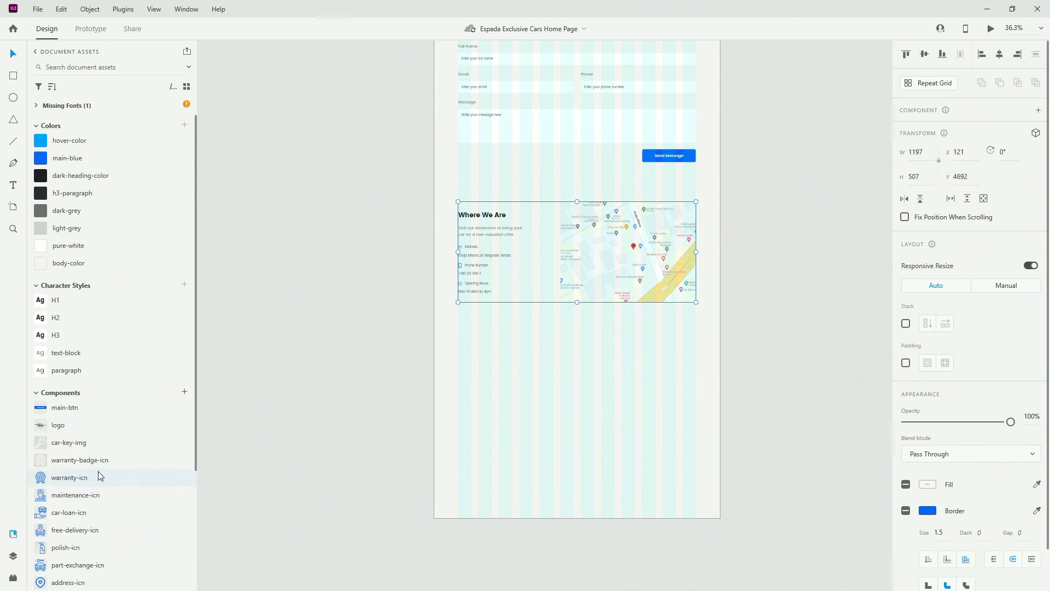
drag(100, 428, 602, 363)
click(999, 53)
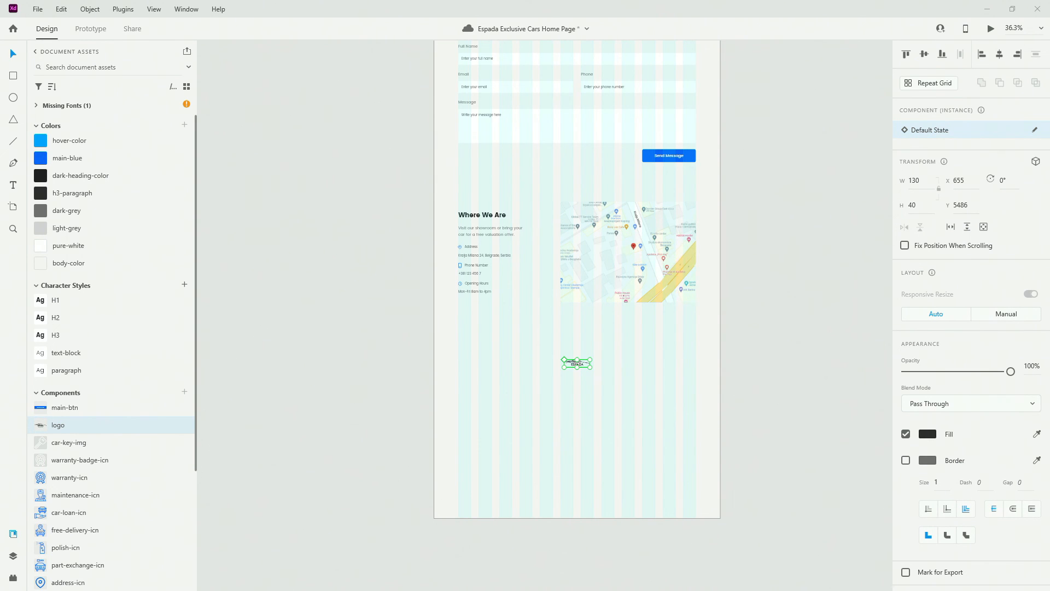
Move the logo up closer to the map, nudging it to Y 5399
key(alt)
alt+scroll(611, 357, up, 5)
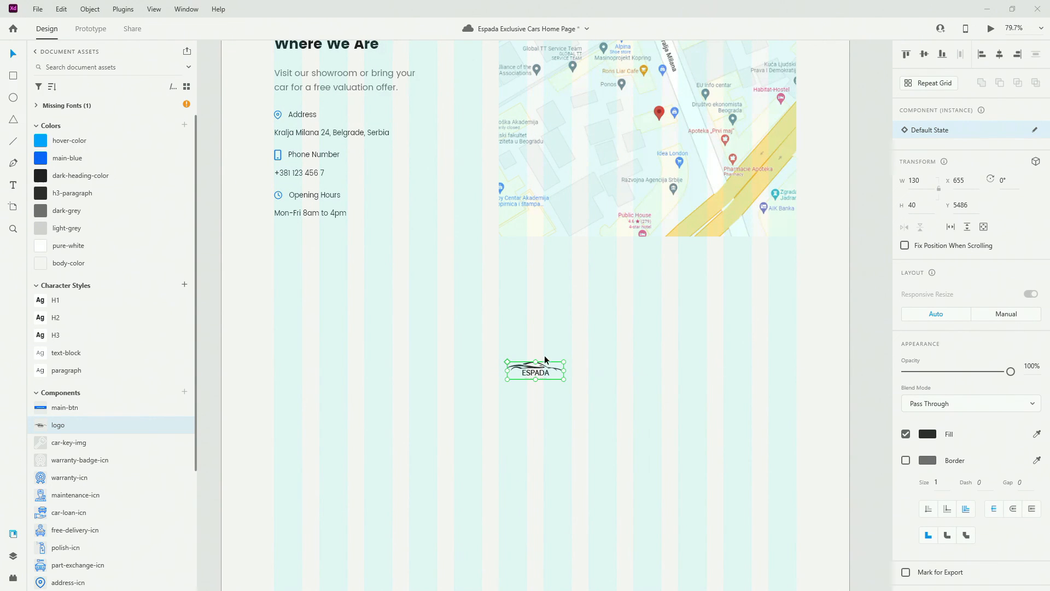
drag(540, 370, 540, 342)
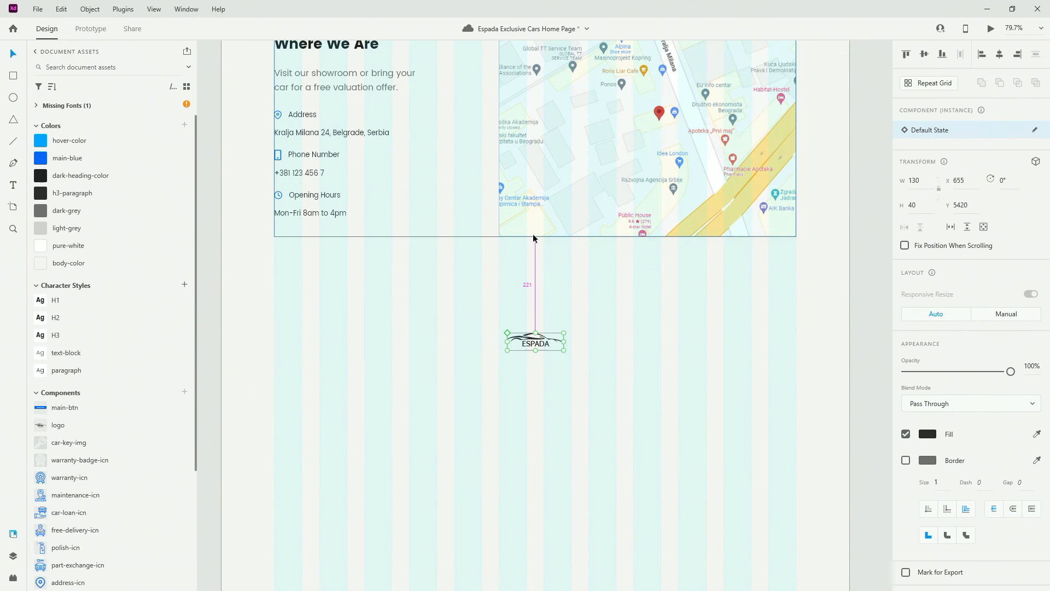
key(shift+Up)
key(shift+Up)
key(Up)
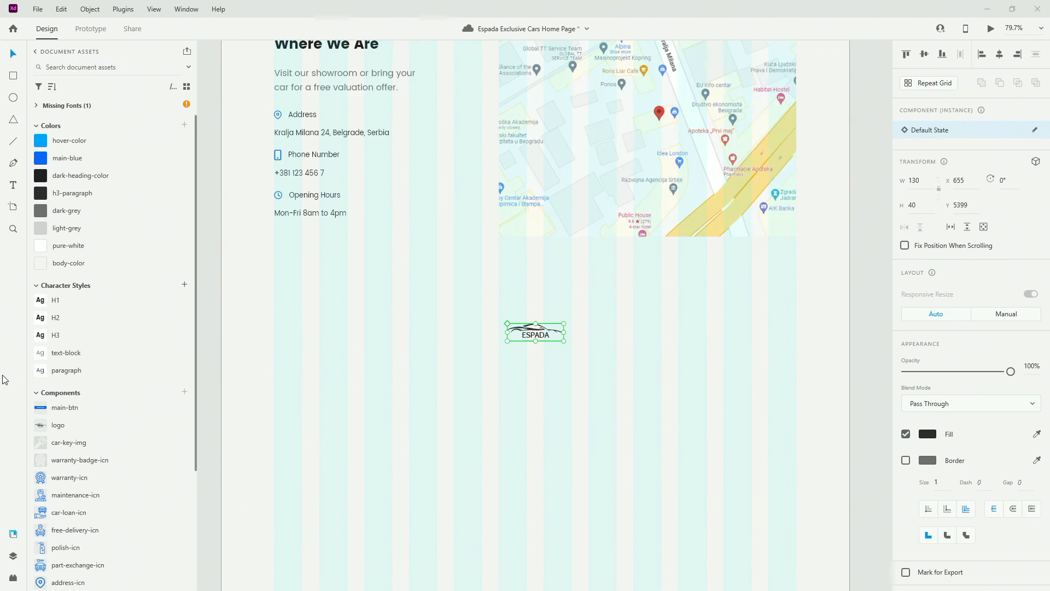
scroll(88, 438, down, 5)
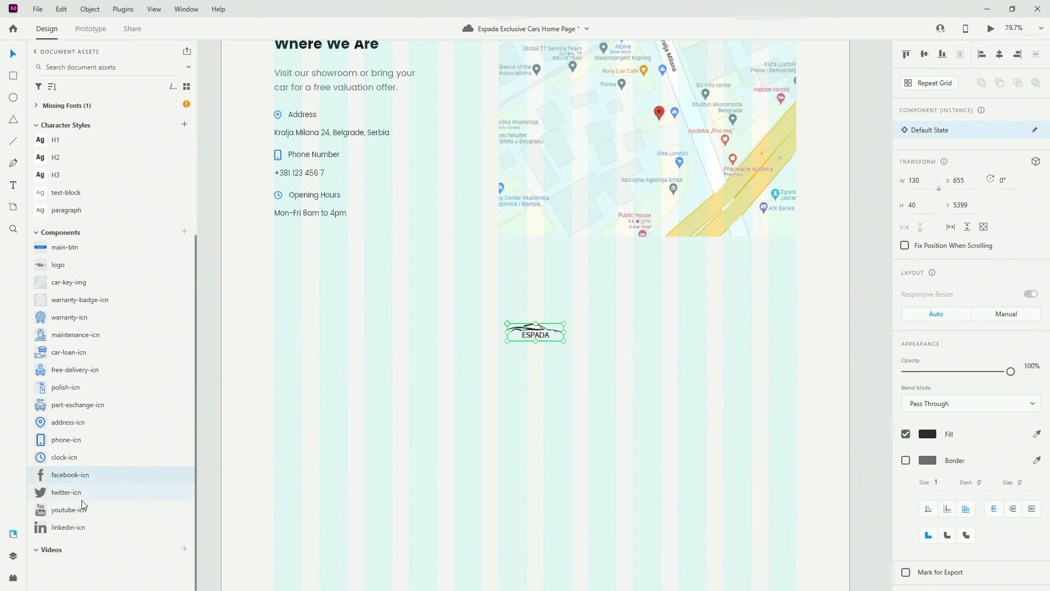
Add the Facebook, Twitter, YouTube and LinkedIn icons below the logo, grouped as 'social media'
shift+click(82, 526)
drag(78, 475, 337, 387)
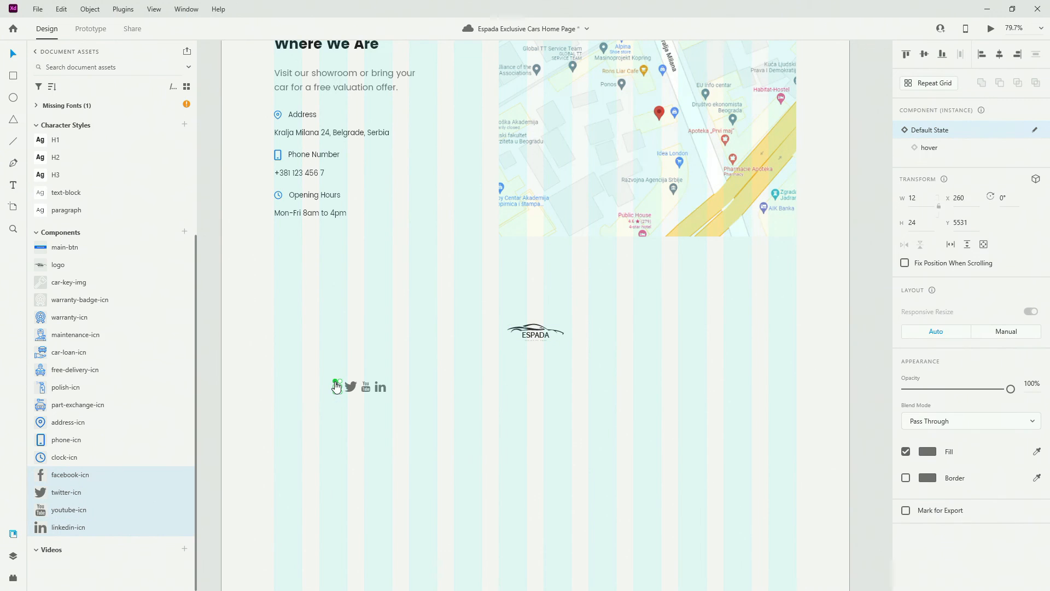
drag(486, 388, 131, 415)
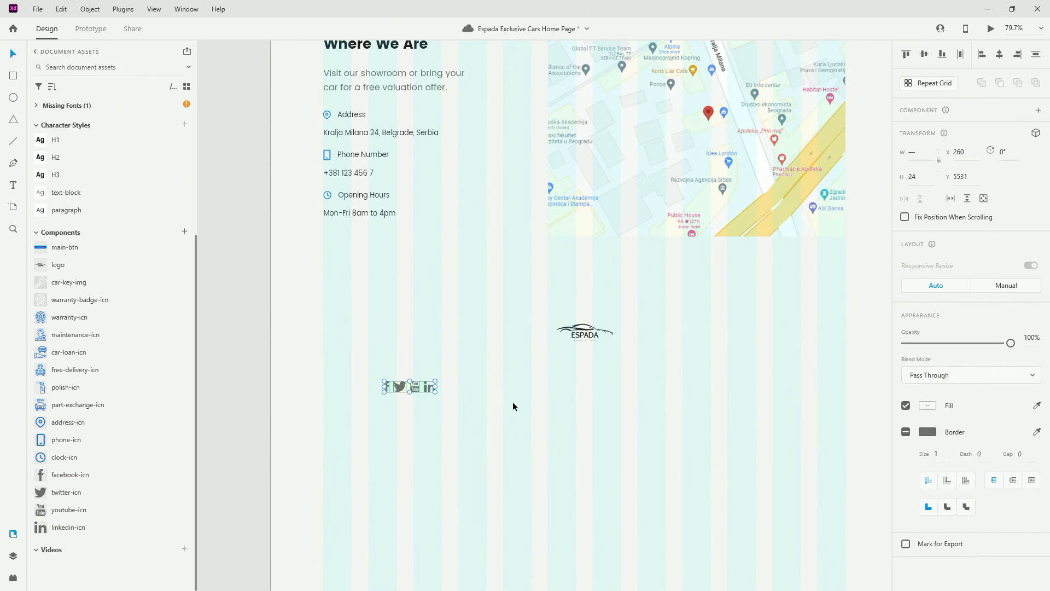
key(ctrl+g)
click(13, 556)
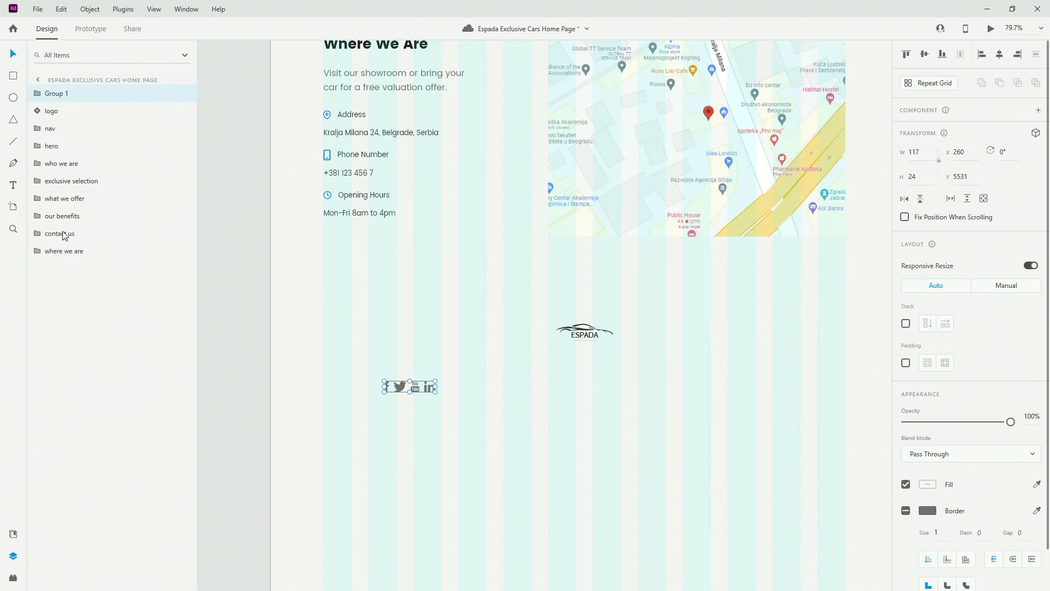
double_click(62, 94)
text(soc)
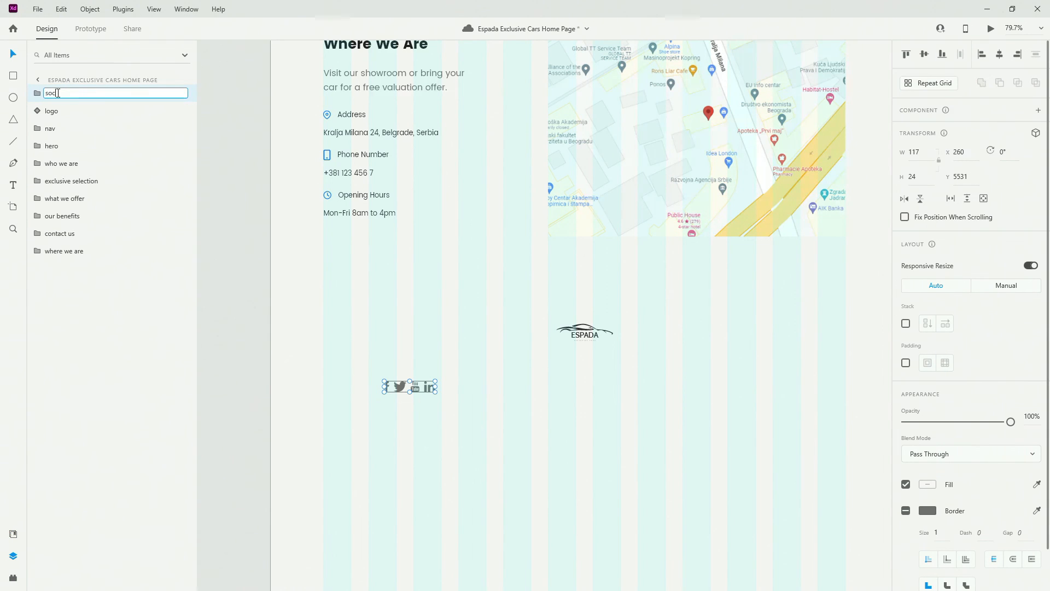
text(ial media)
key(Return)
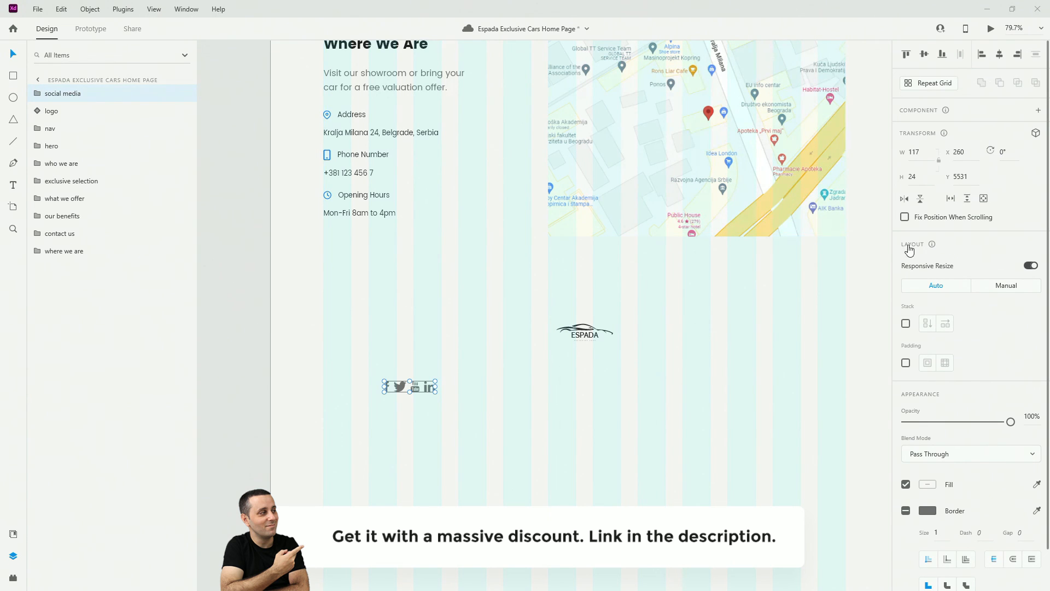
Stack the social icons with 24 spacing and move them to the left edge at X 121, Y 5503
click(906, 323)
click(995, 325)
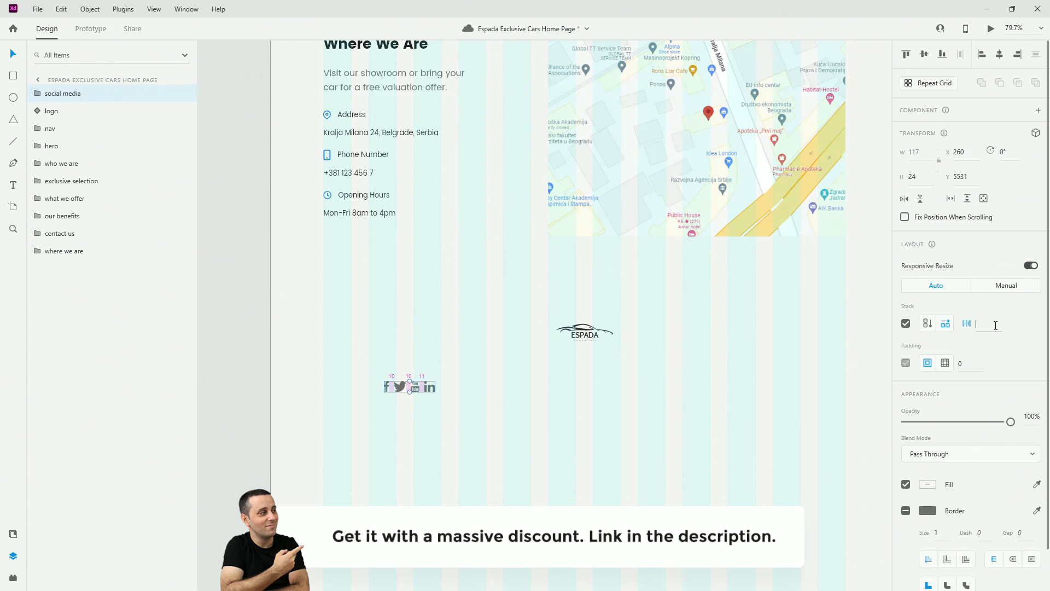
text(24)
key(Return)
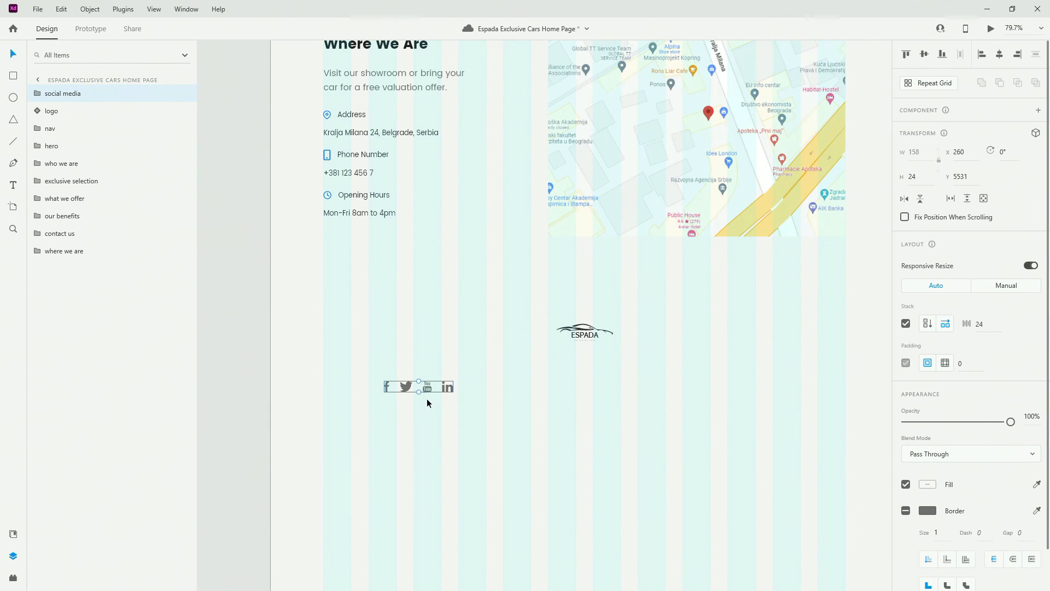
drag(408, 385, 346, 366)
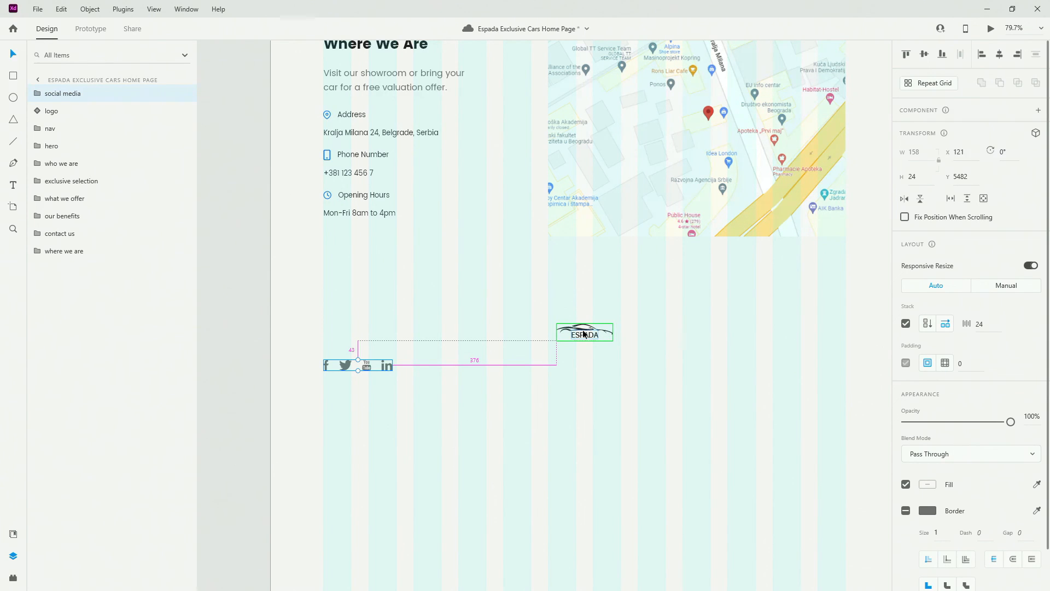
key(Down)
key(Down)
key(Down)
key(Down)
key(Down)
key(Down)
key(Down)
key(Down)
key(Down)
key(Down)
key(Down)
key(Down)
key(Down)
key(Down)
key(Down)
key(Down)
key(Down)
key(Down)
key(Down)
key(Down)
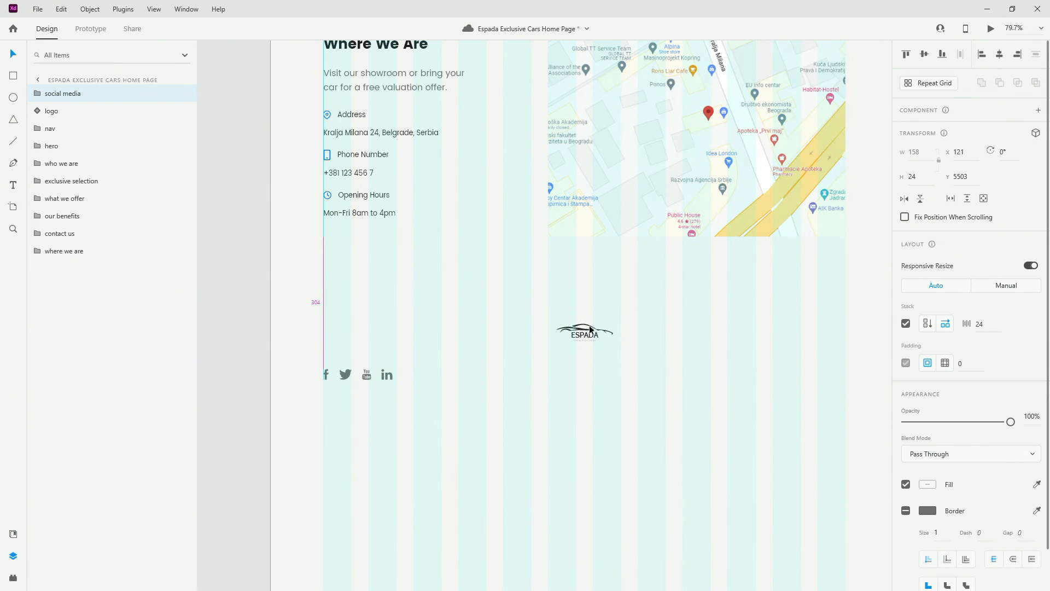
key(alt)
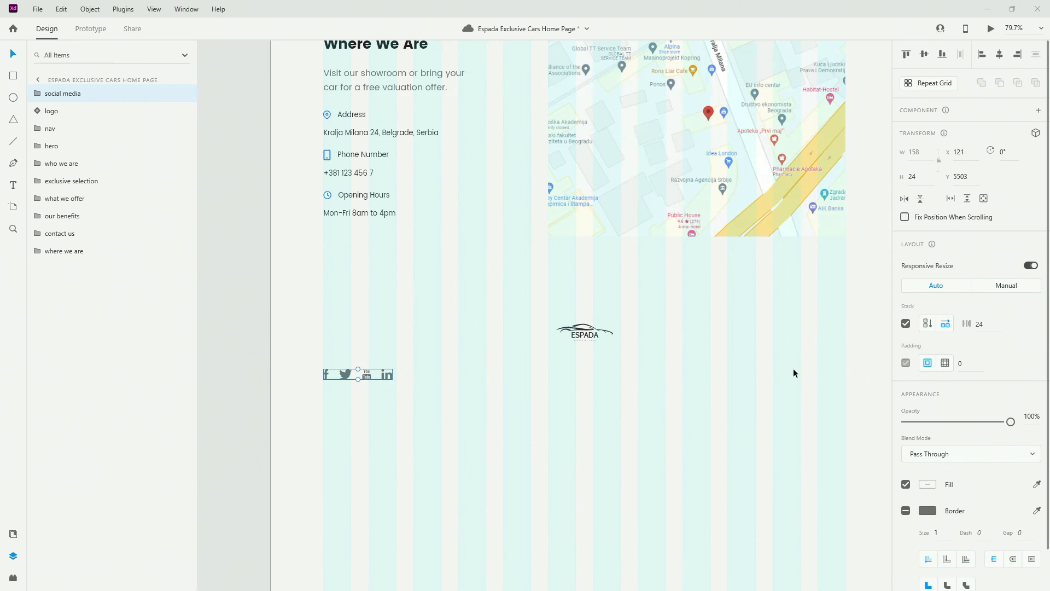
Reorder social media below the logo and take nav-items out of the nav group
drag(71, 97, 69, 262)
shift+click(70, 97)
click(37, 94)
click(70, 128)
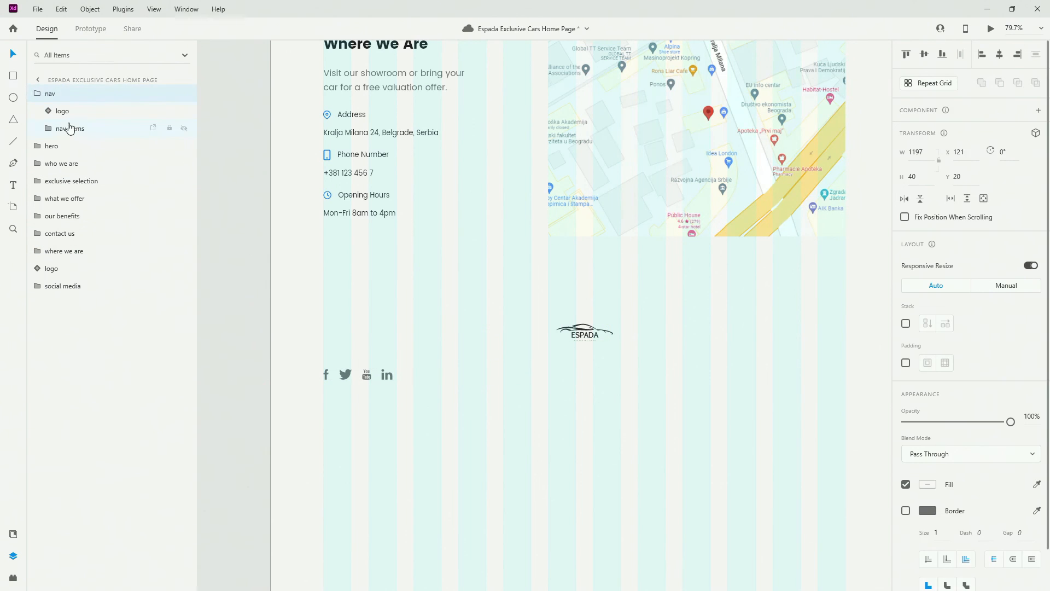
drag(75, 140, 51, 90)
Place the Cars, Loans, Contact Us links middle-aligned with the icons at the right content edge
drag(619, 312, 631, 369)
drag(341, 355, 588, 389)
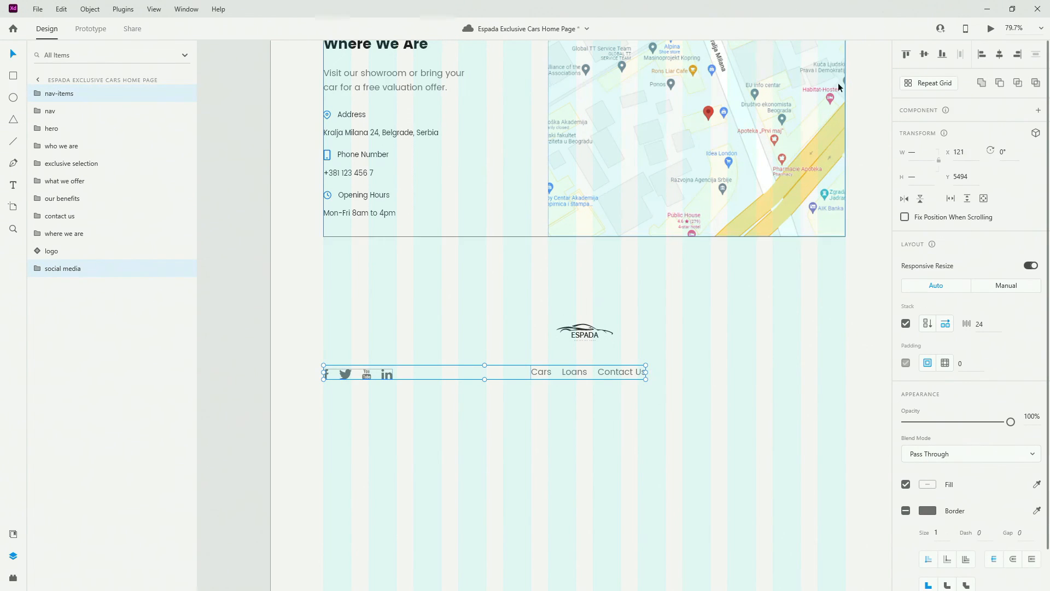
click(925, 55)
click(549, 435)
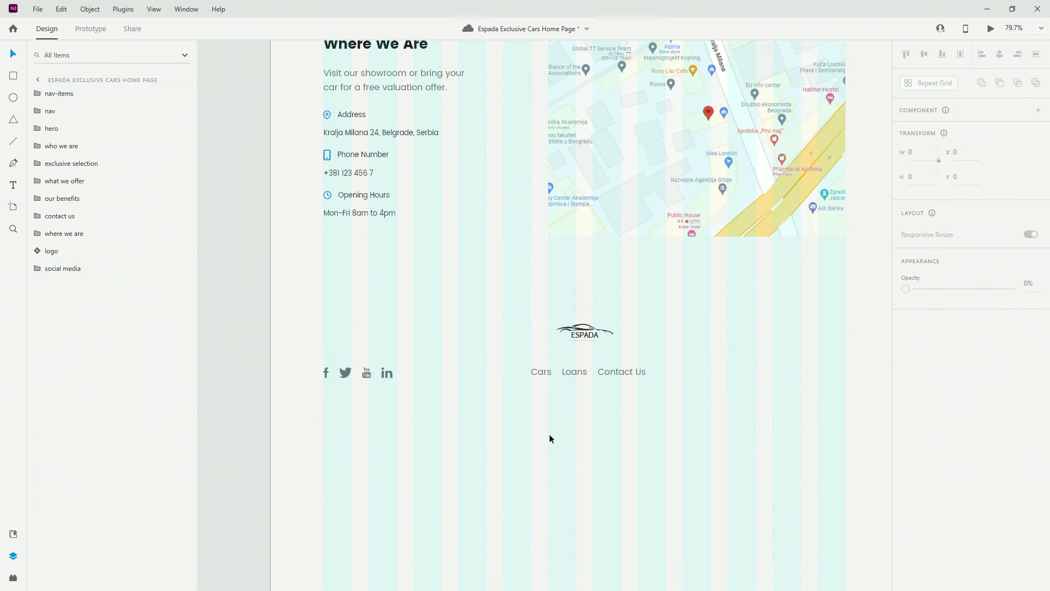
scroll(549, 435, right, 3)
drag(444, 372, 642, 359)
scroll(613, 388, down, 3)
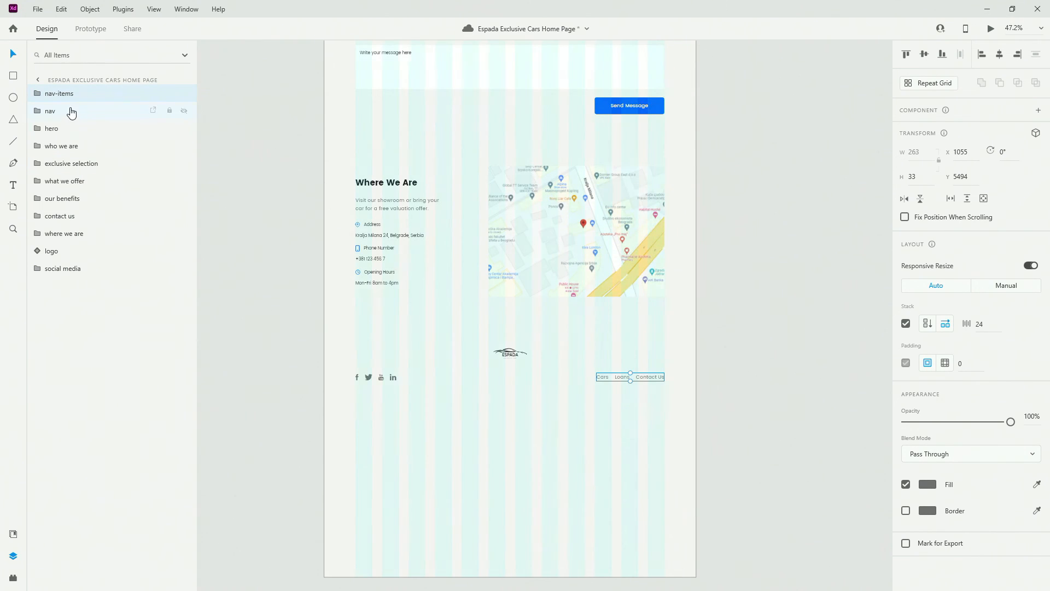
Group social media and nav-items into a group named 'footer content'
drag(68, 94, 75, 288)
drag(652, 404, 356, 370)
key(ctrl+g)
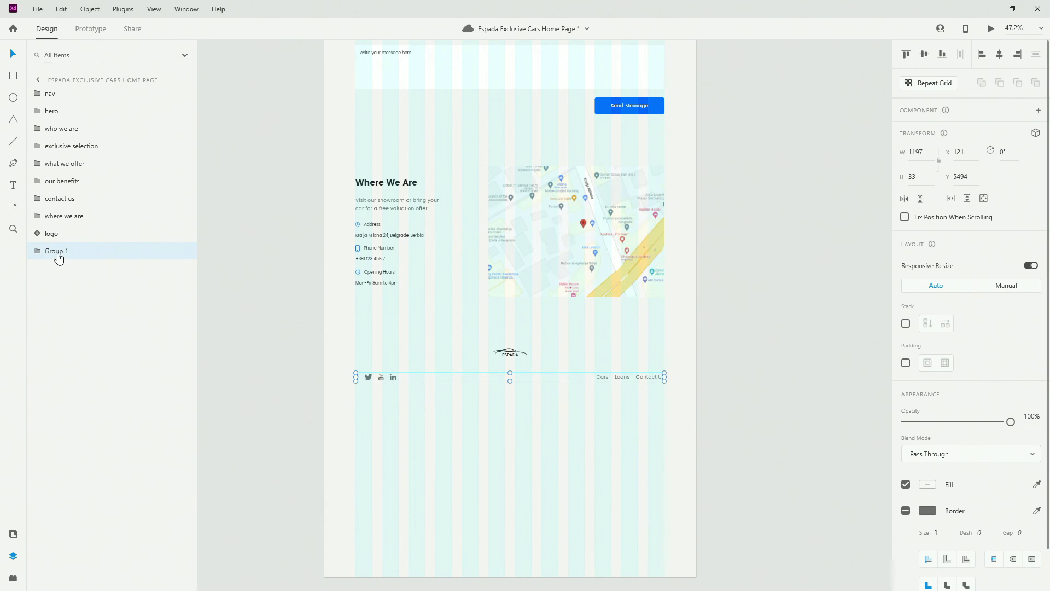
double_click(58, 253)
text(footer)
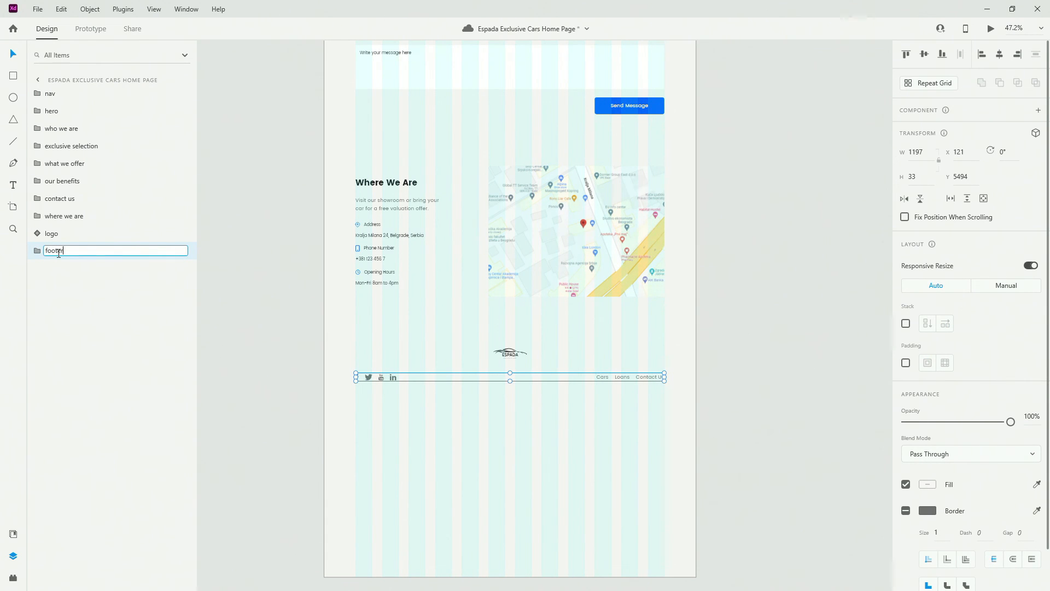
text( content)
key(Return)
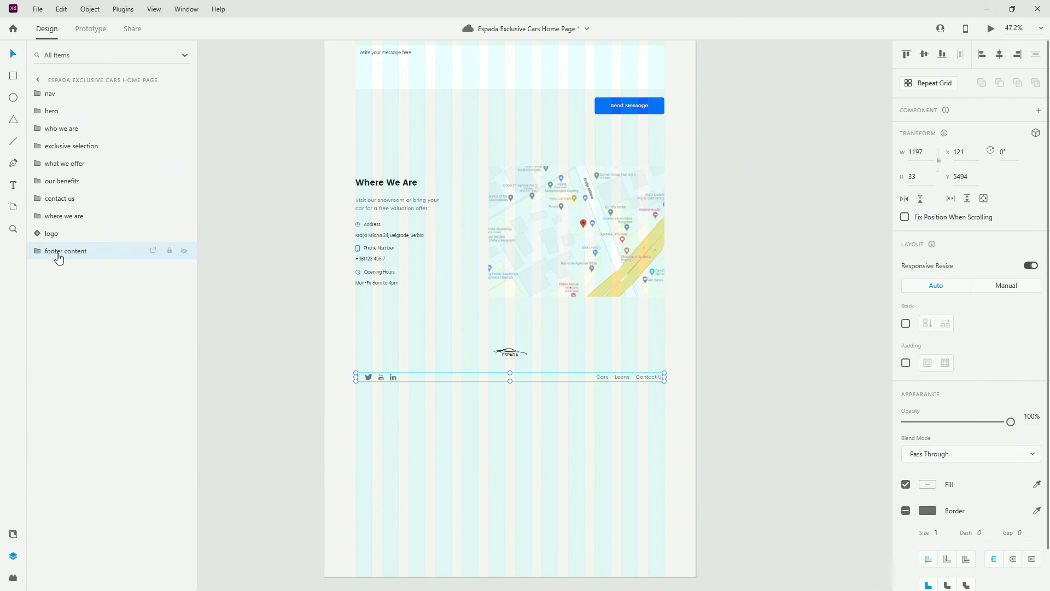
Nudge footer content down and paste 'All Rights Reserved | Espada Exclusive Cars 2023' below it
scroll(509, 353, up, 5)
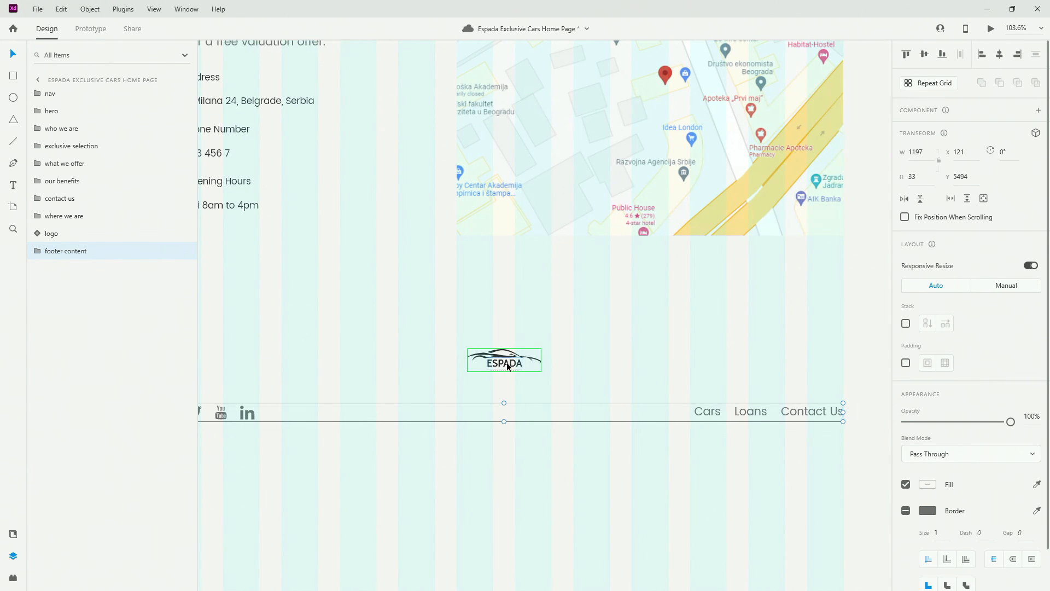
key(Down)
key(Down)
key(Down)
key(Down)
key(Down)
key(Down)
key(Down)
key(Down)
key(Down)
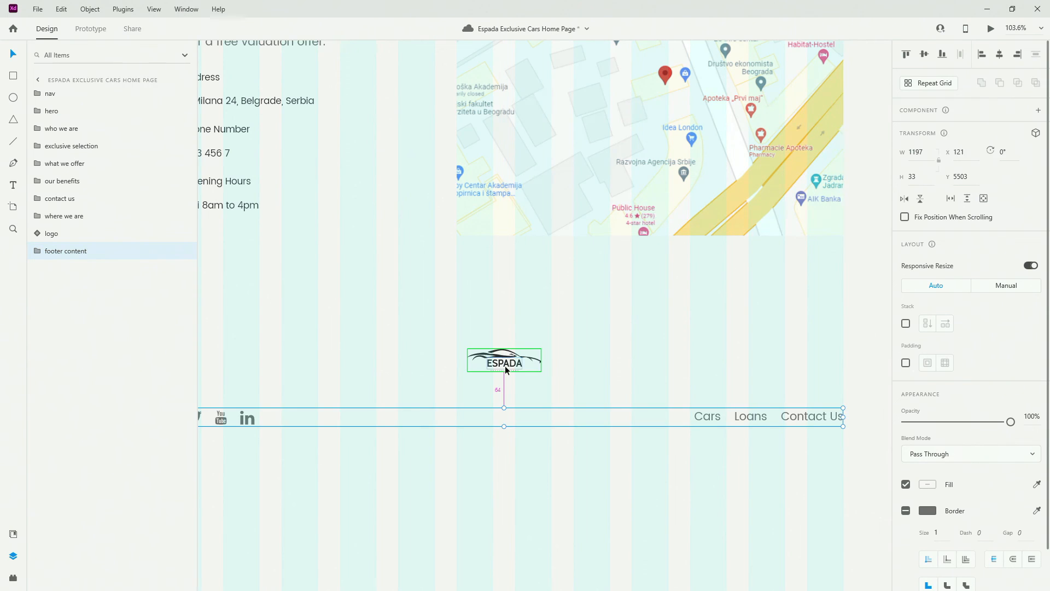
scroll(505, 366, down, 3)
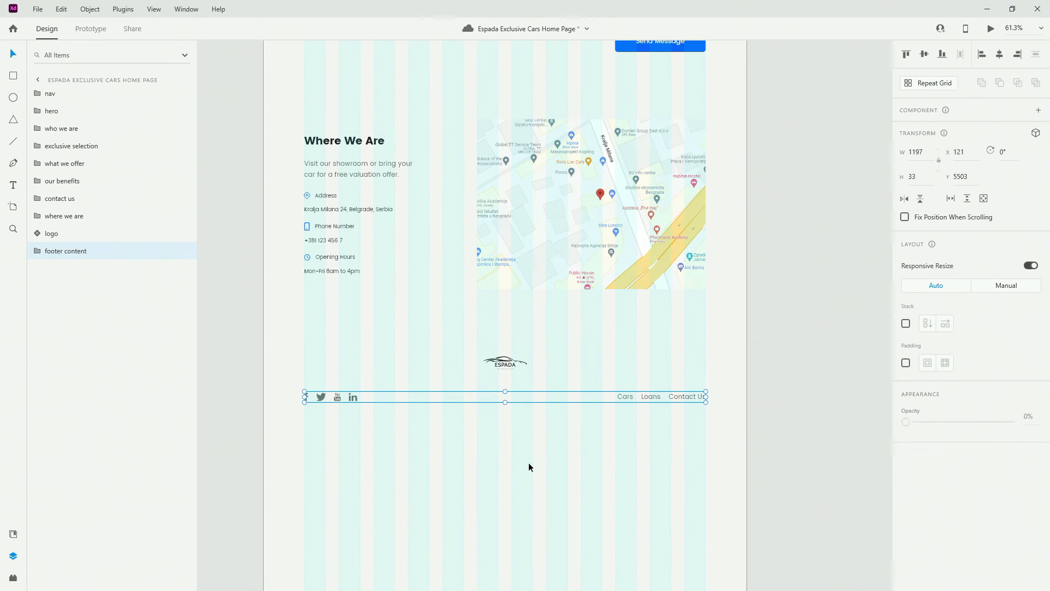
click(459, 458)
click(452, 453)
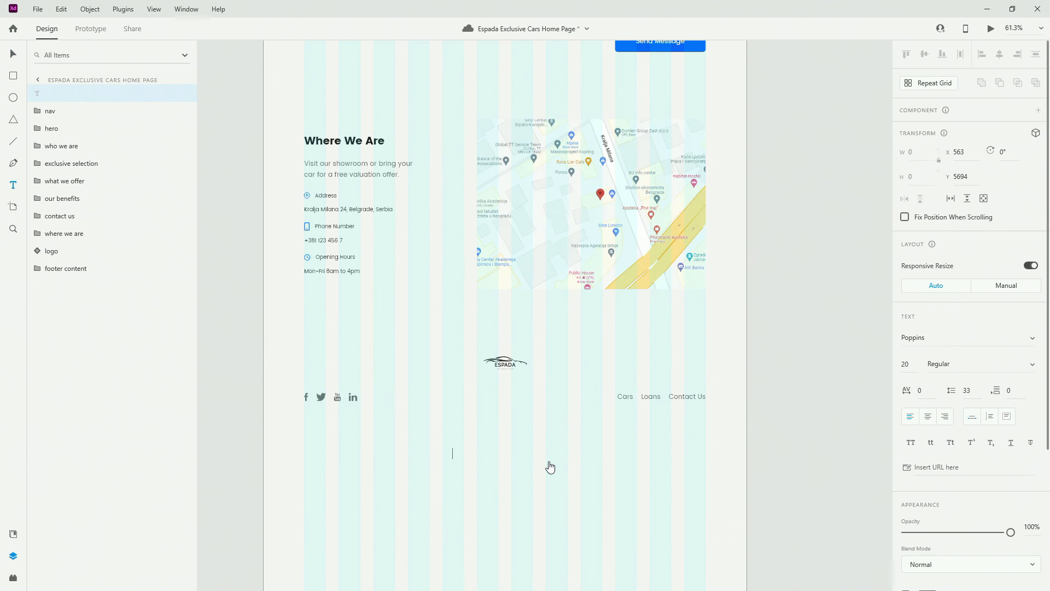
text(All Rights Reserved | Espada Exclusive Cars 2023)
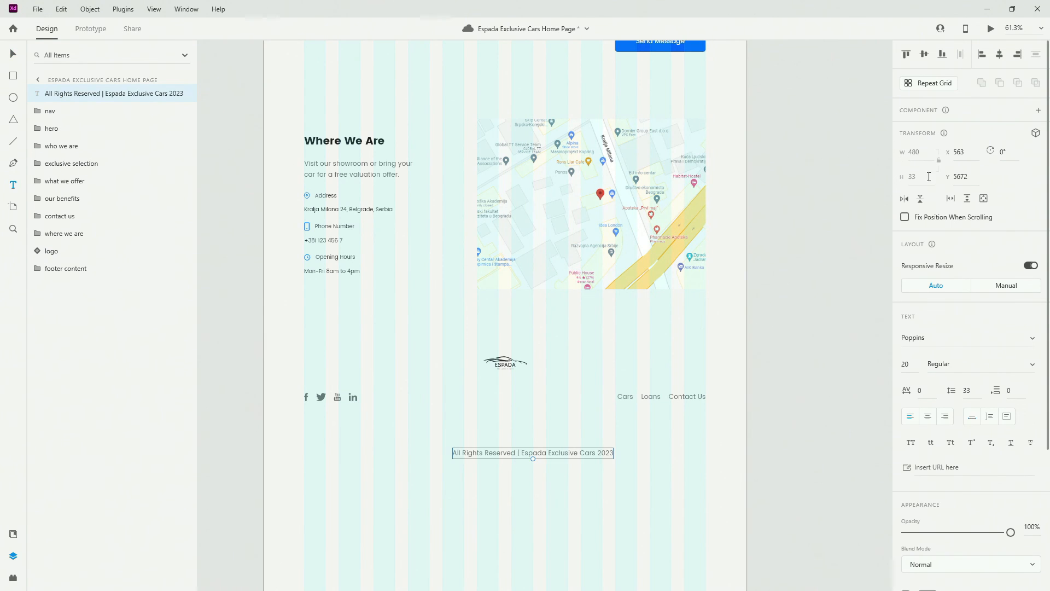
Make the copyright line centre-aligned paragraph text, centred on the artboard just under the links
click(928, 417)
click(12, 535)
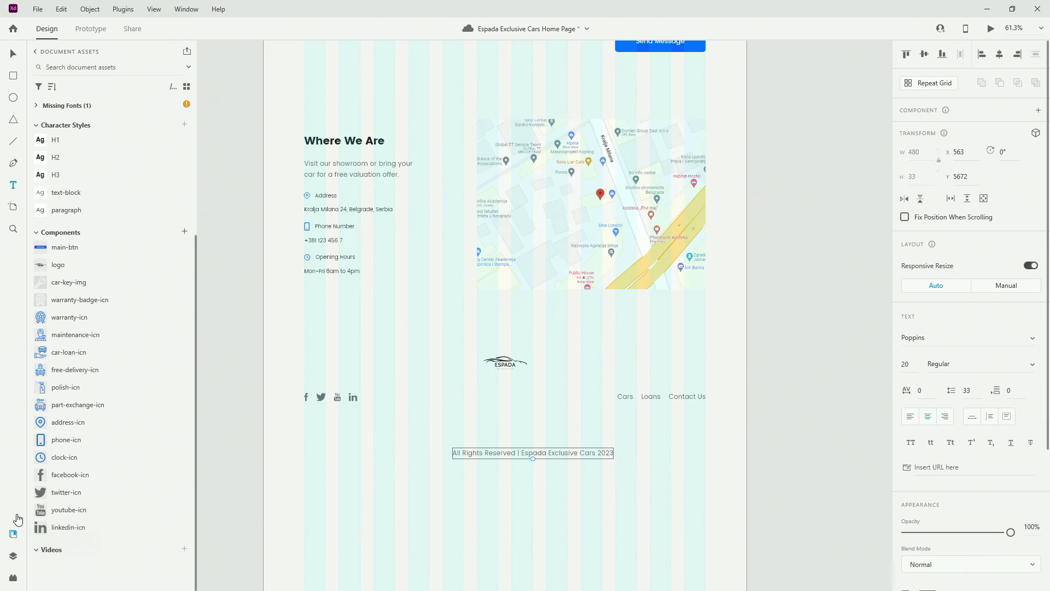
click(80, 218)
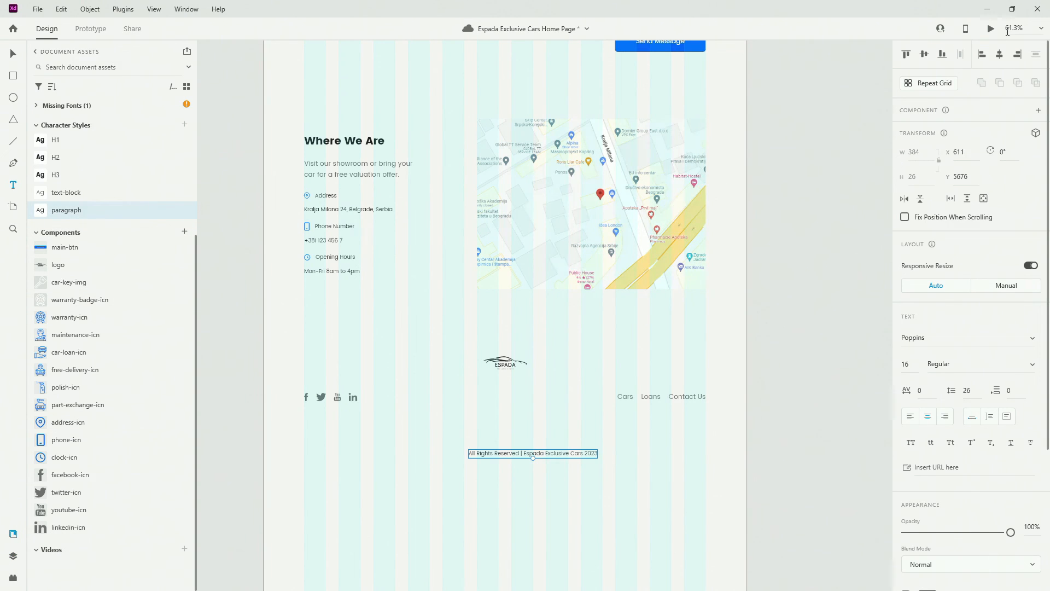
click(1003, 55)
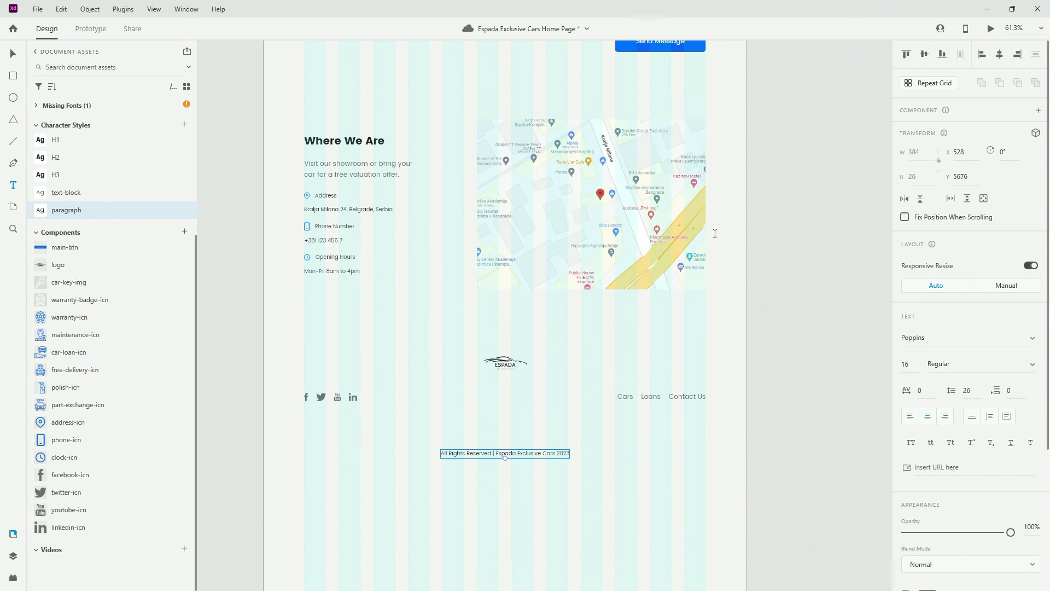
click(13, 54)
click(678, 362)
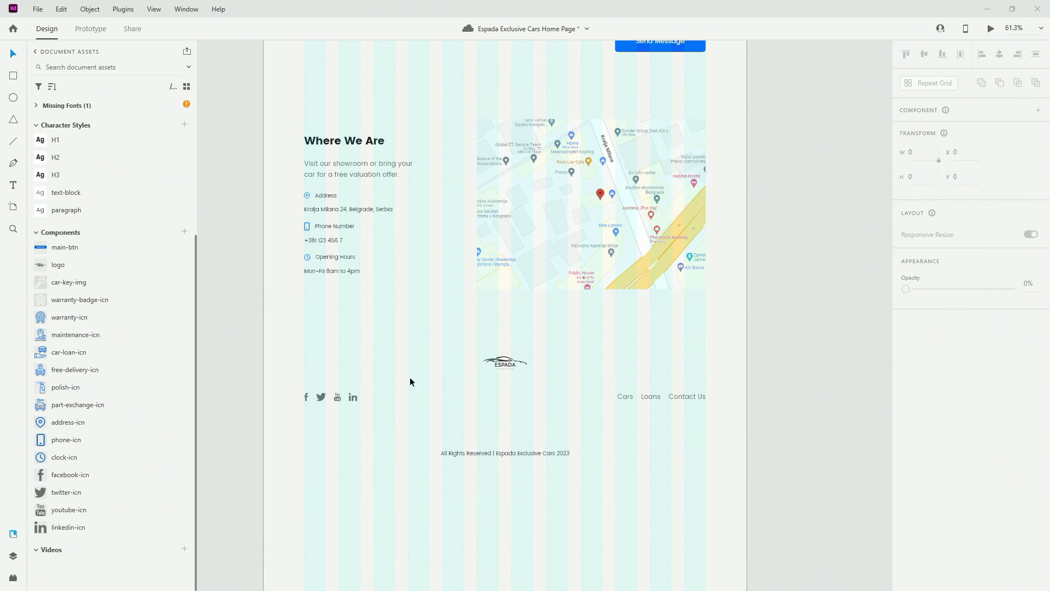
drag(547, 451, 547, 426)
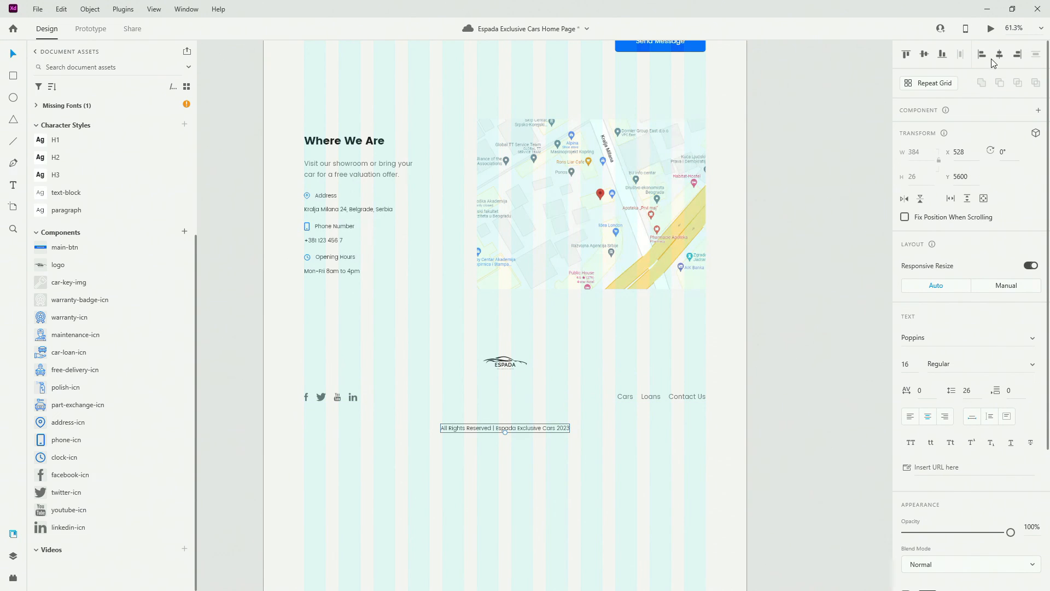
Group the logo, footer content and copyright layers into a group named 'footer'
click(12, 554)
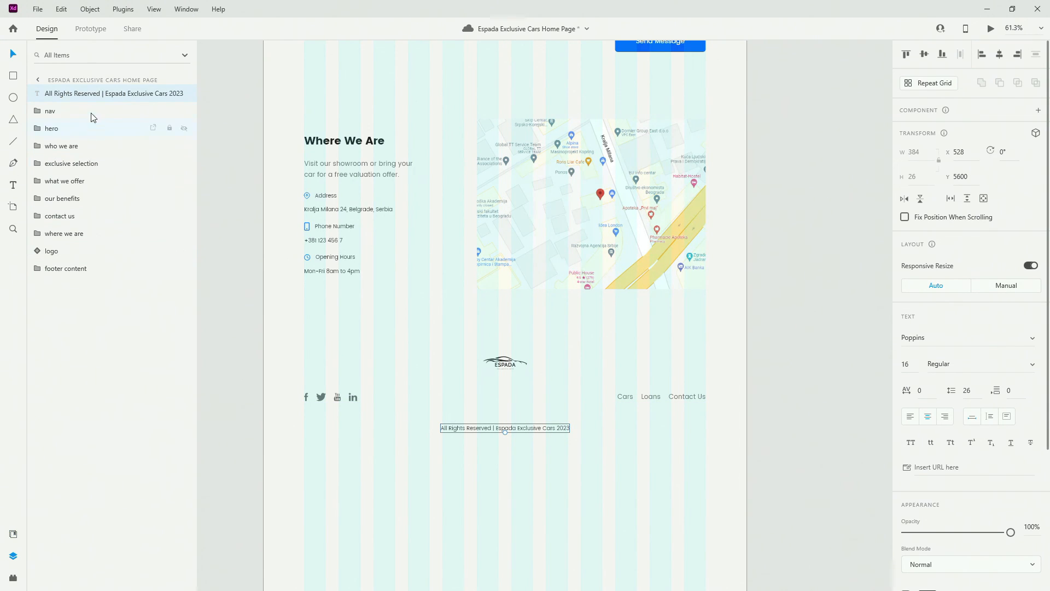
drag(88, 94, 82, 322)
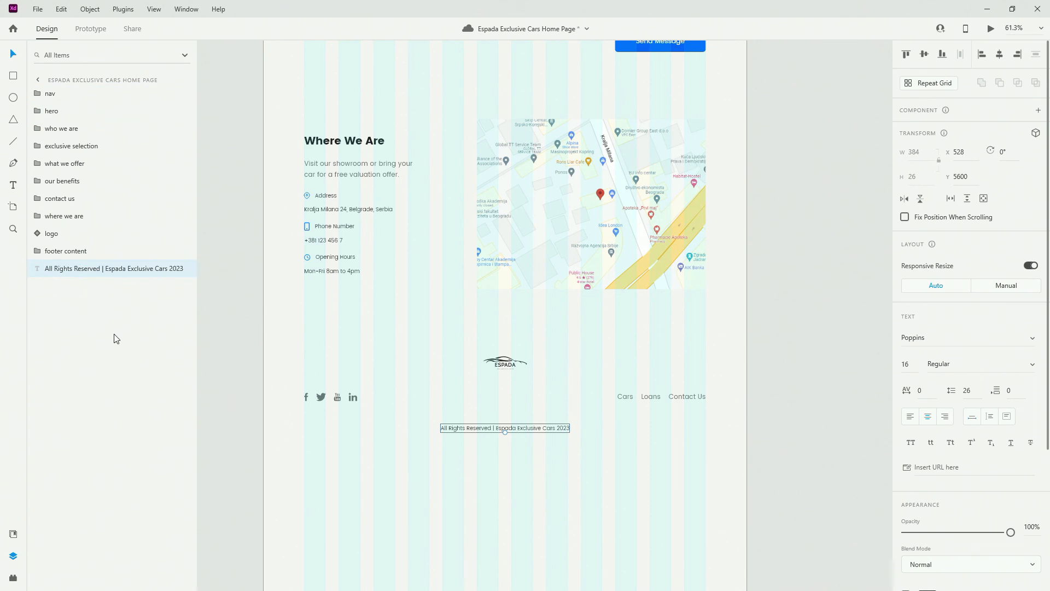
shift+click(70, 231)
shift+click(77, 264)
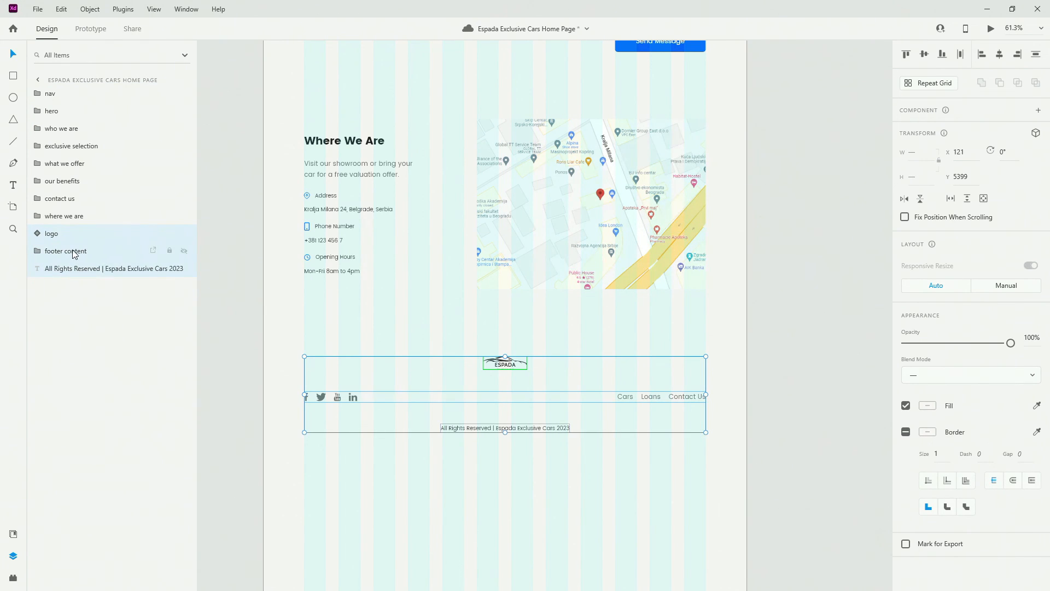
key(ctrl+g)
double_click(50, 234)
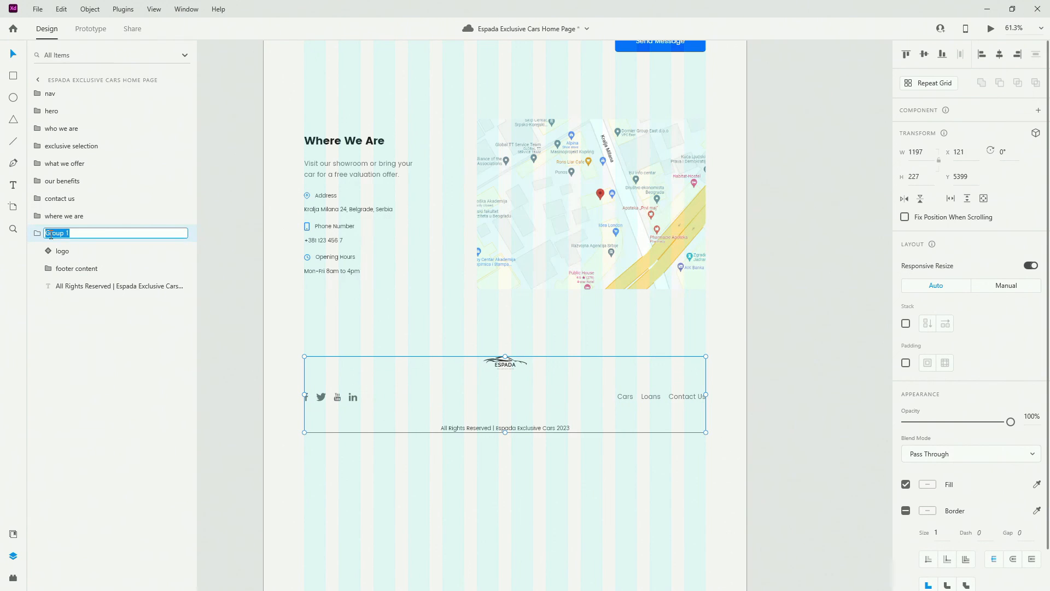
text(footer)
key(Return)
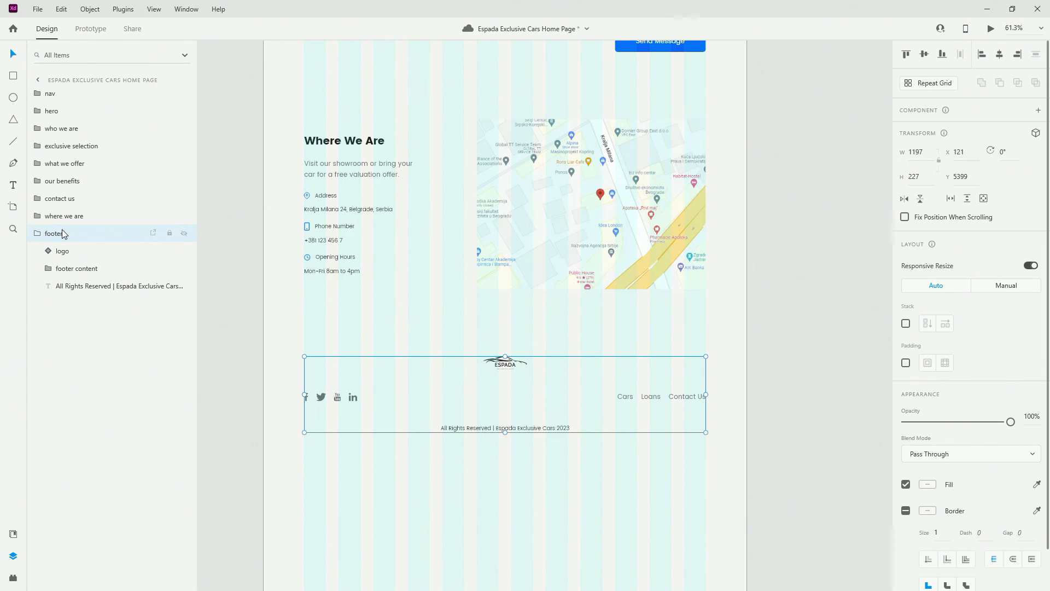
click(35, 234)
scroll(452, 402, down, 2)
Trim the home page artboard to 5690 high, just below the copyright, and preview it
click(488, 487)
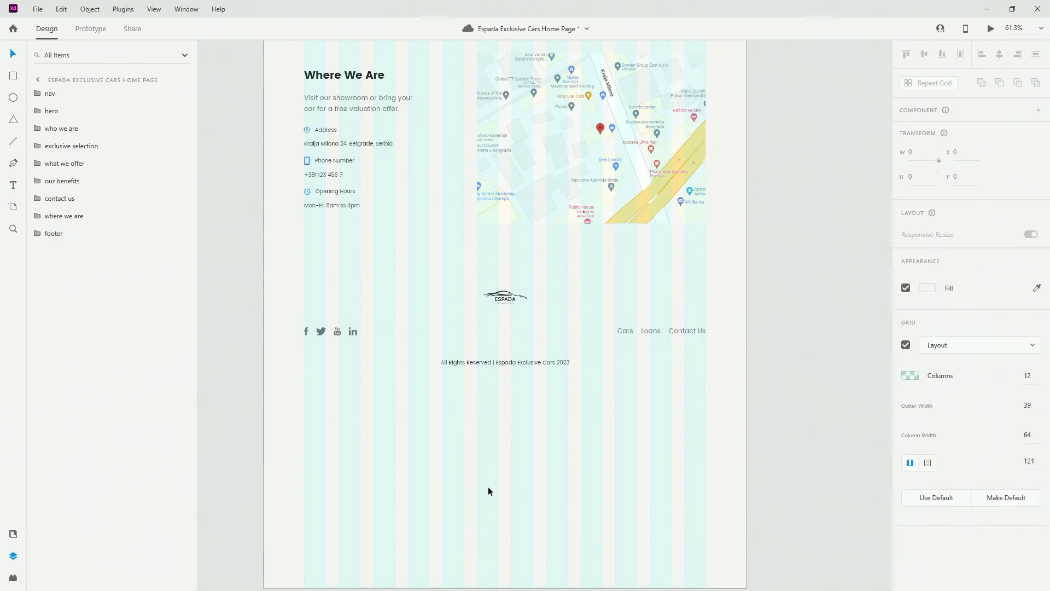
scroll(489, 488, down, 3)
drag(506, 490, 512, 265)
ctrl+scroll(511, 265, up, 5)
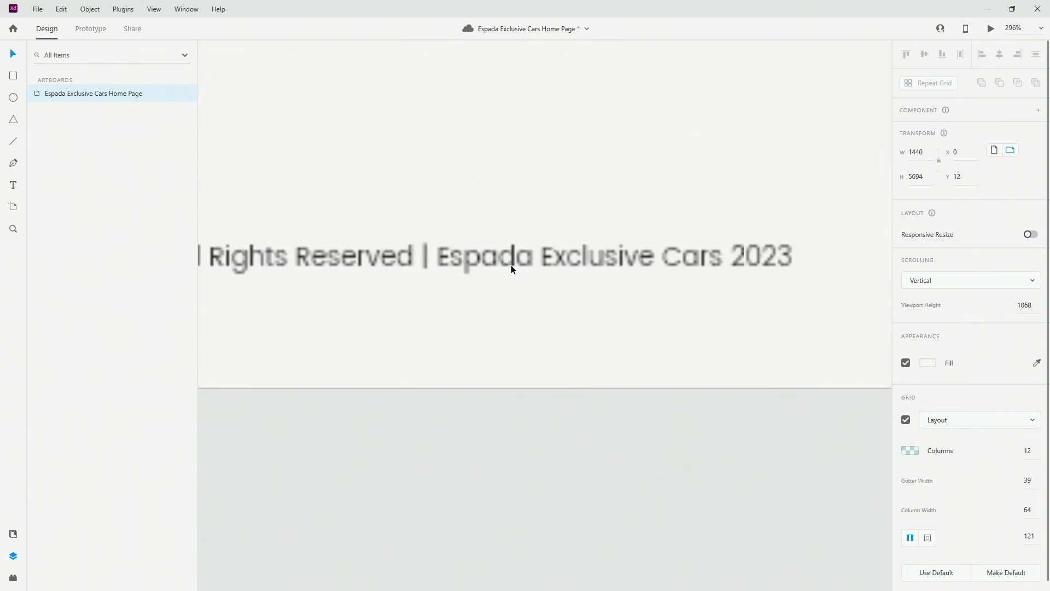
mouse_move(481, 389)
mouse_down()
mouse_move(494, 241)
mouse_move(481, 382)
mouse_up()
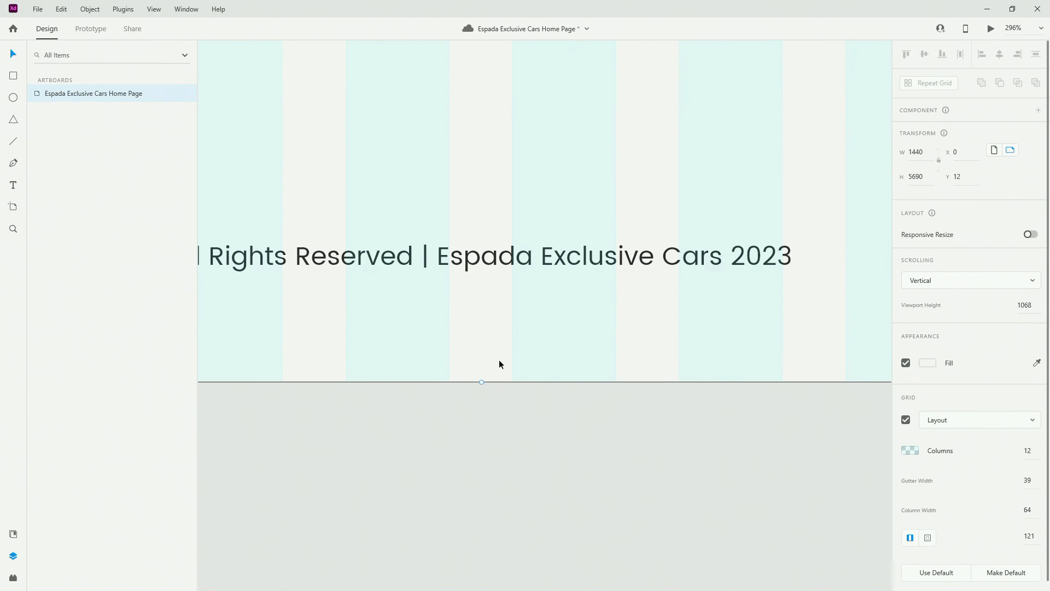
key(ctrl+0)
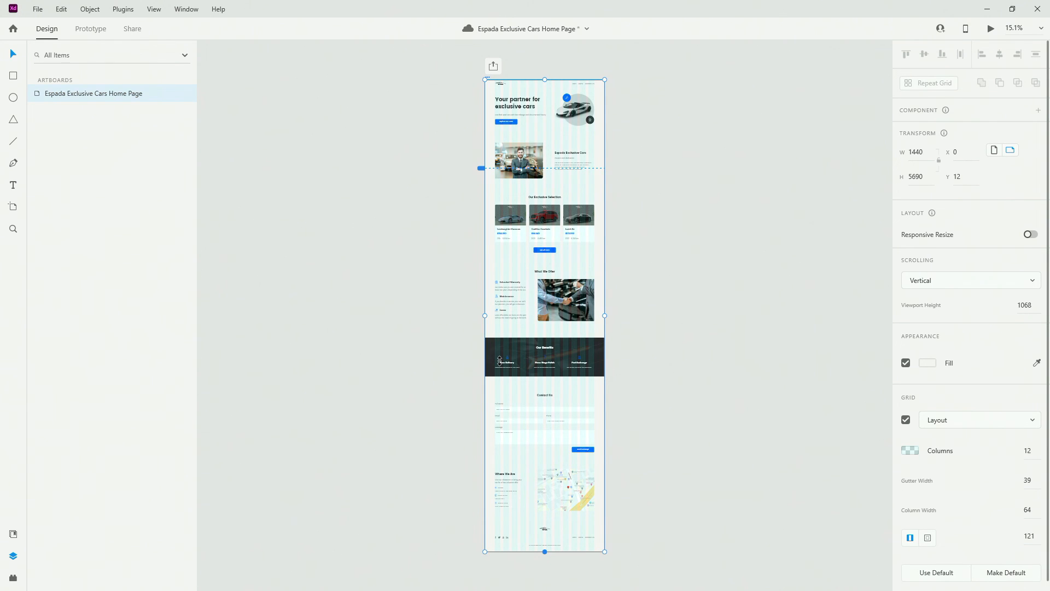
key(ctrl+Return)
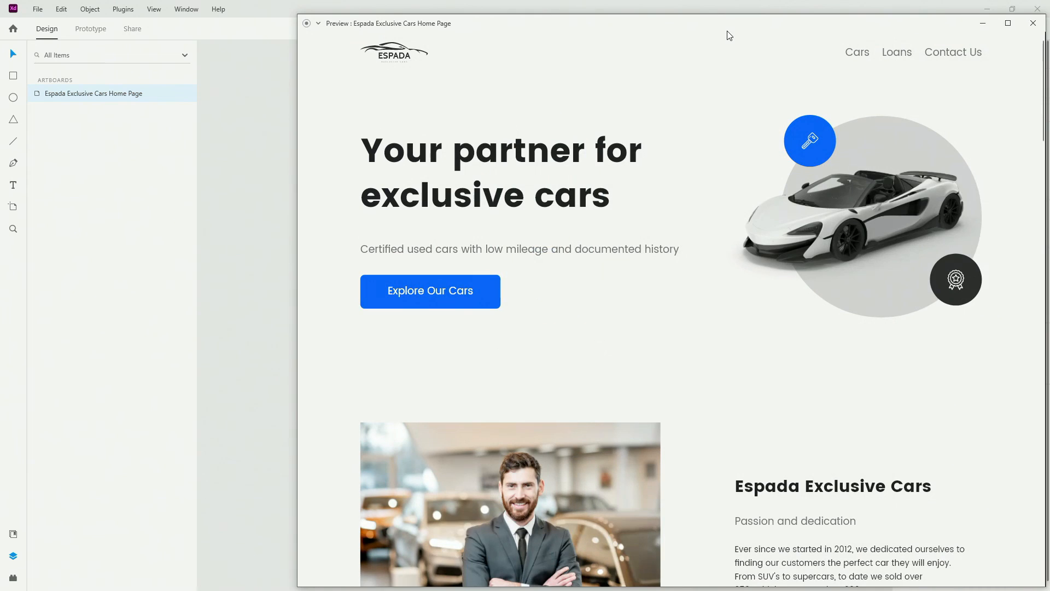
drag(733, 24, 617, 27)
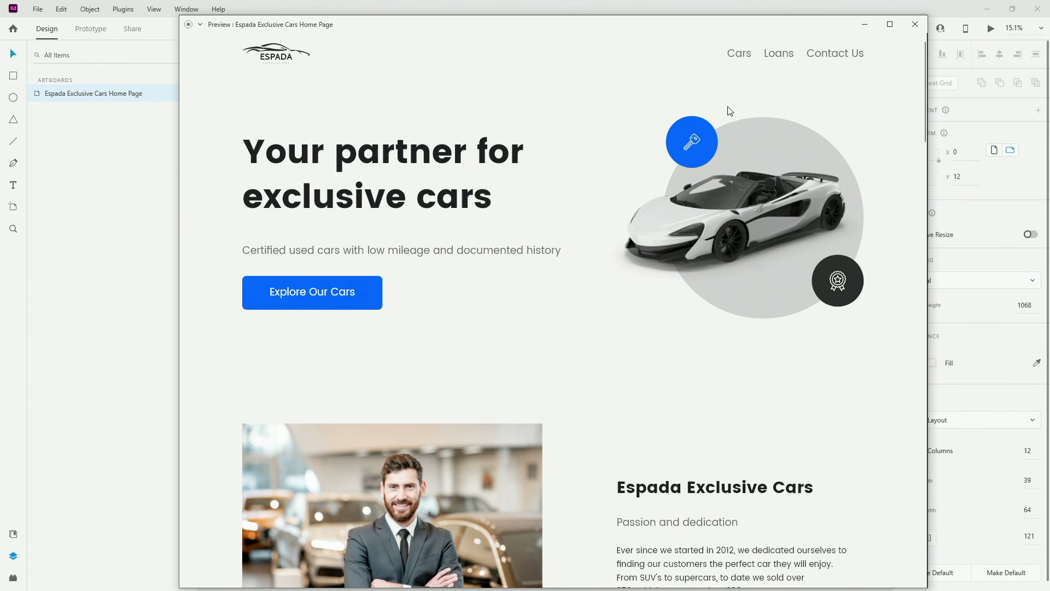
scroll(434, 246, down, 6)
scroll(434, 244, down, 6)
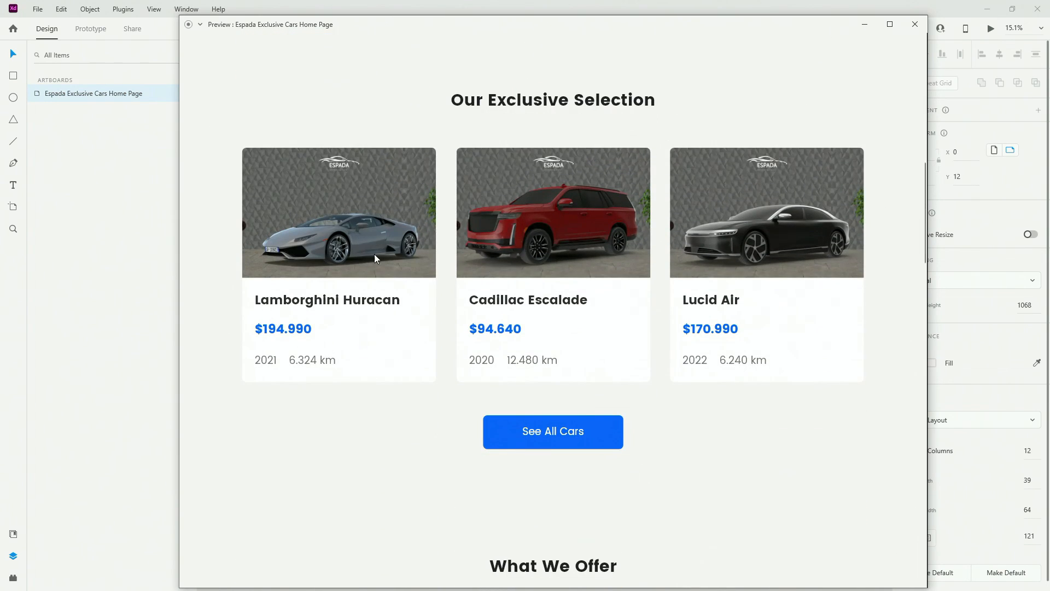
scroll(824, 227, up, 12)
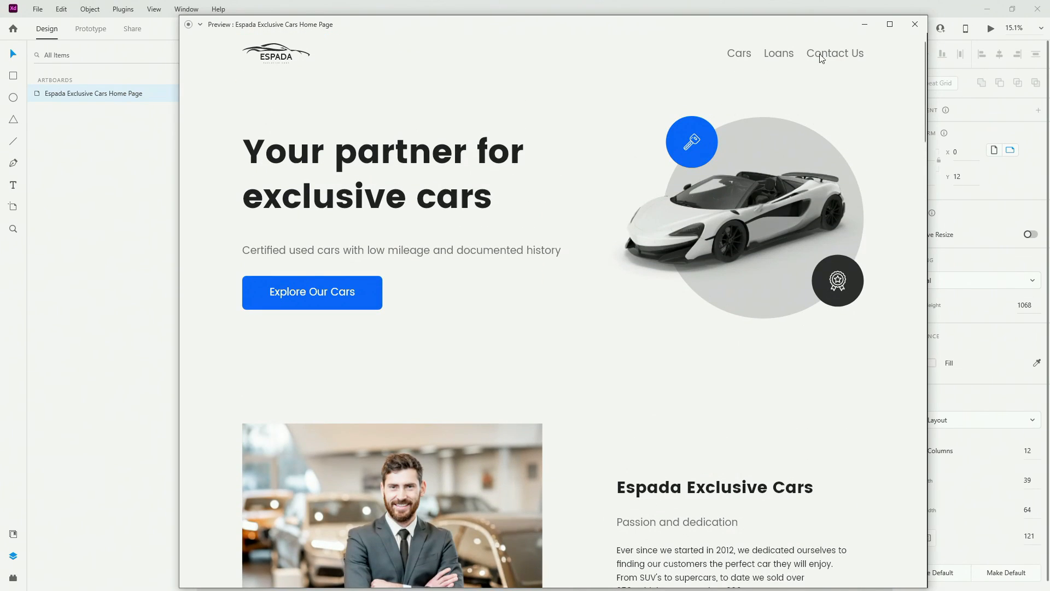
scroll(468, 178, down, 1)
scroll(469, 180, down, 20)
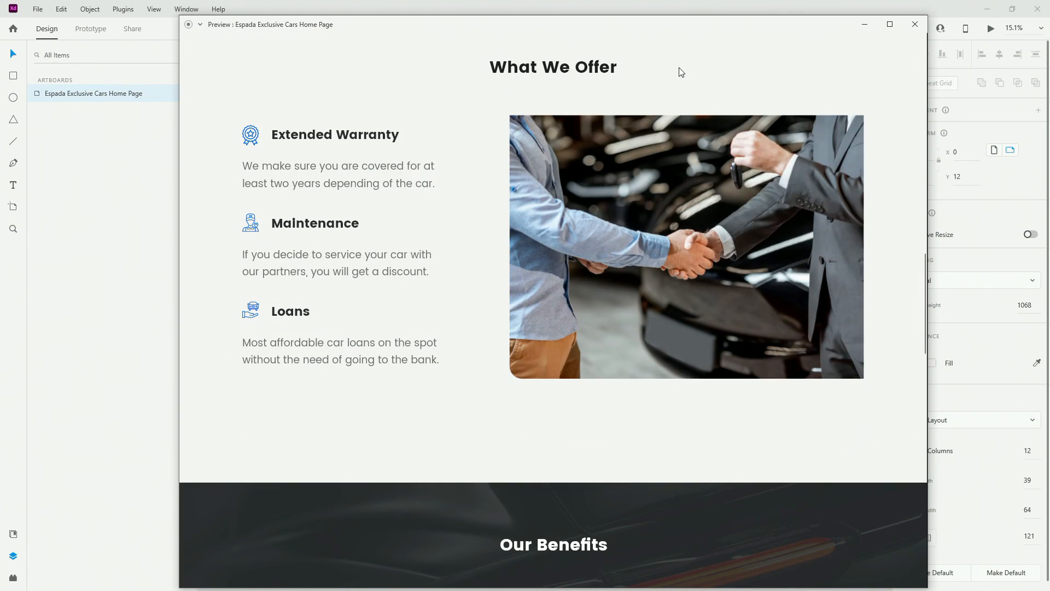
scroll(289, 293, down, 8)
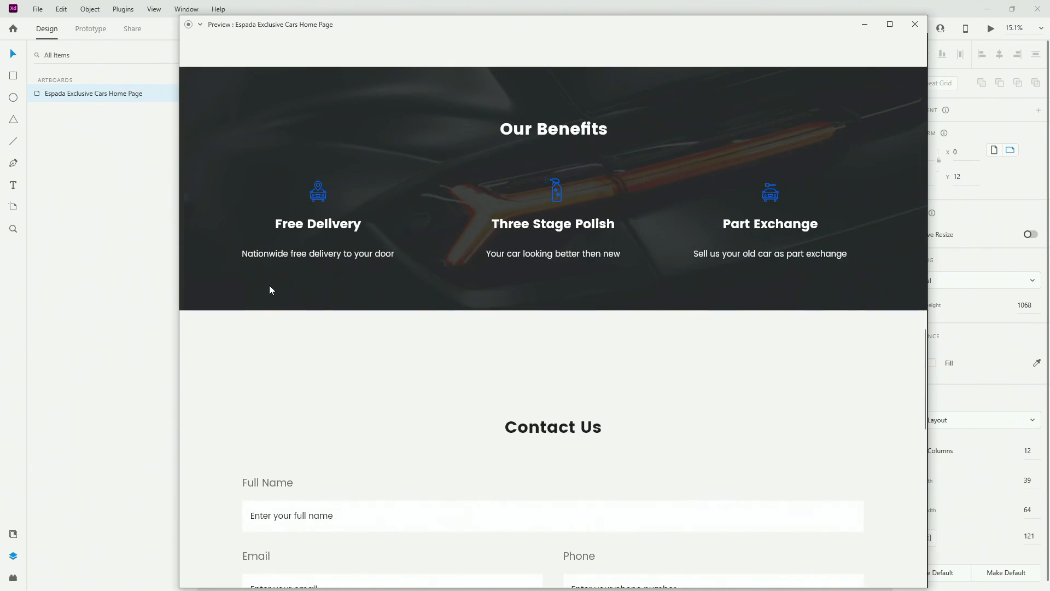
scroll(269, 288, down, 5)
scroll(219, 280, down, 2)
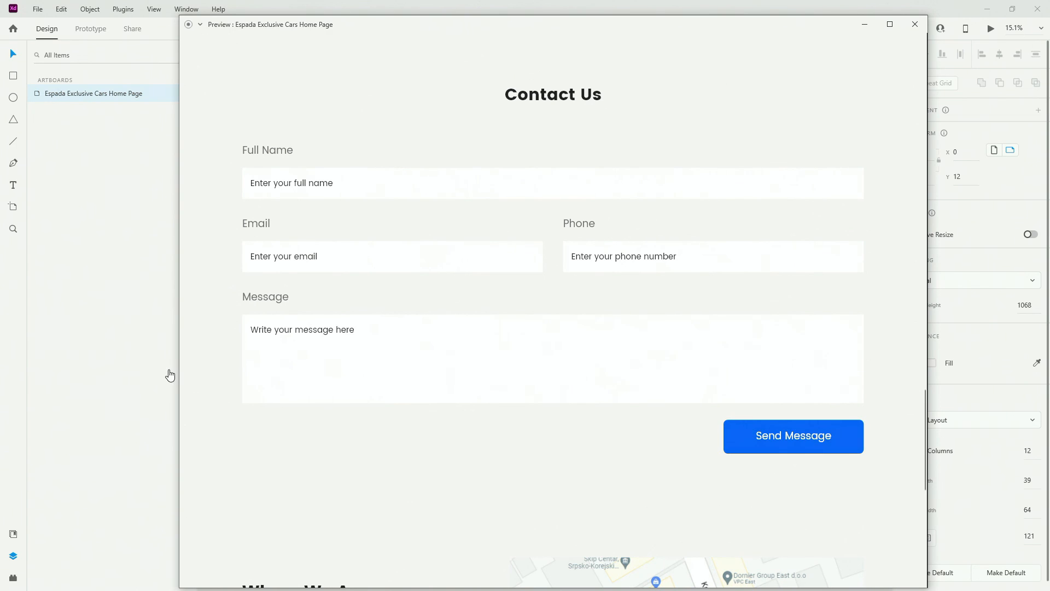
scroll(208, 347, down, 6)
scroll(212, 351, down, 2)
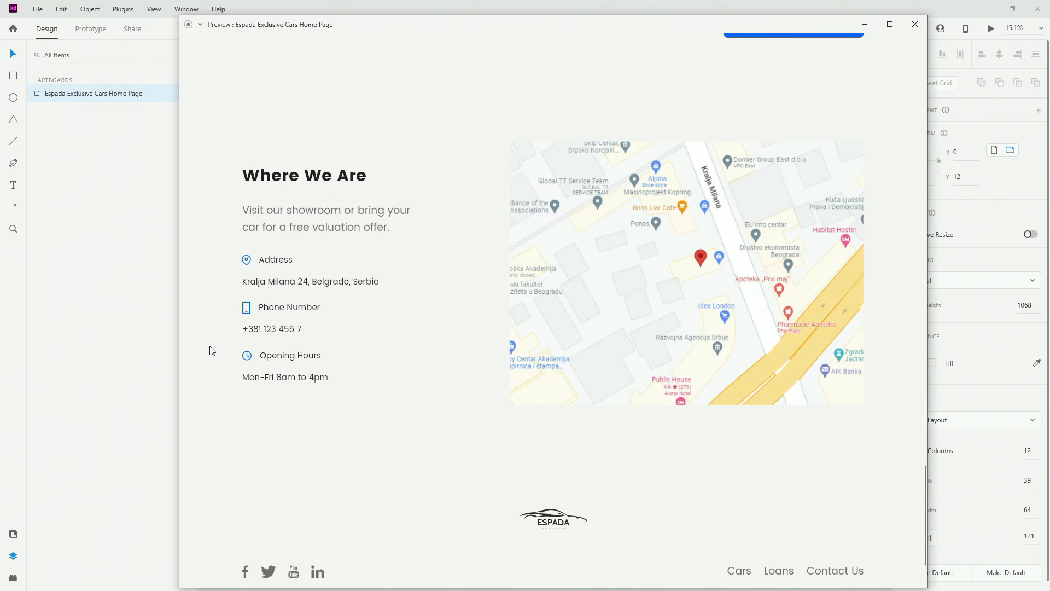
scroll(213, 351, down, 2)
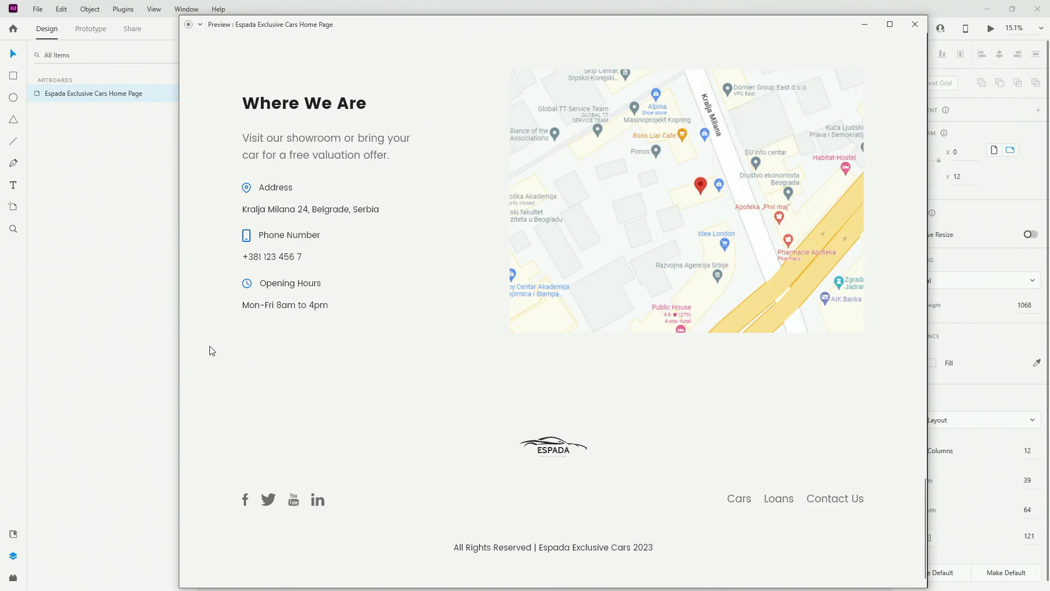
click(815, 500)
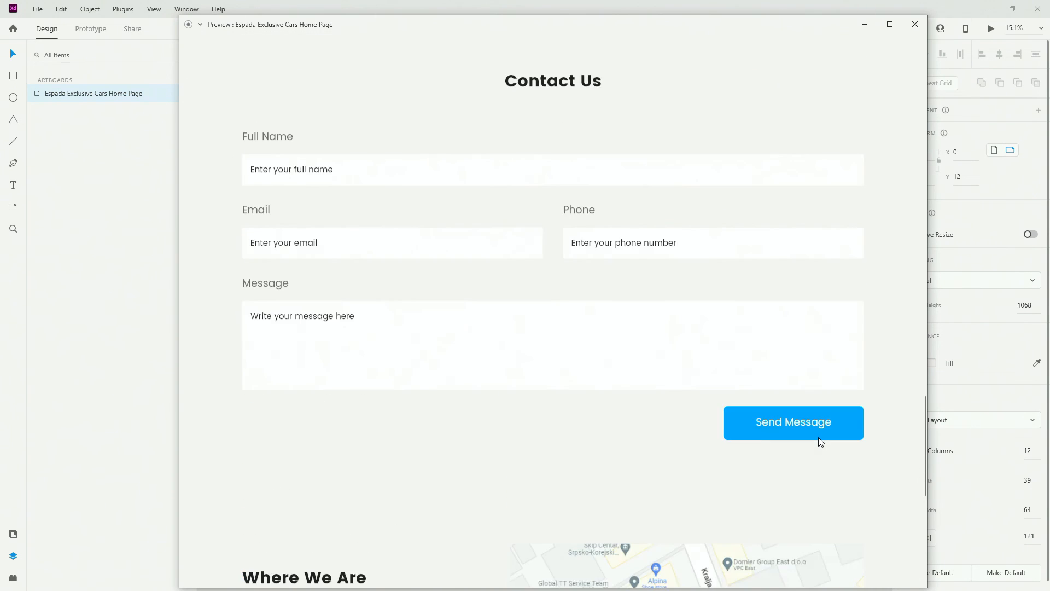
scroll(820, 442, up, 15)
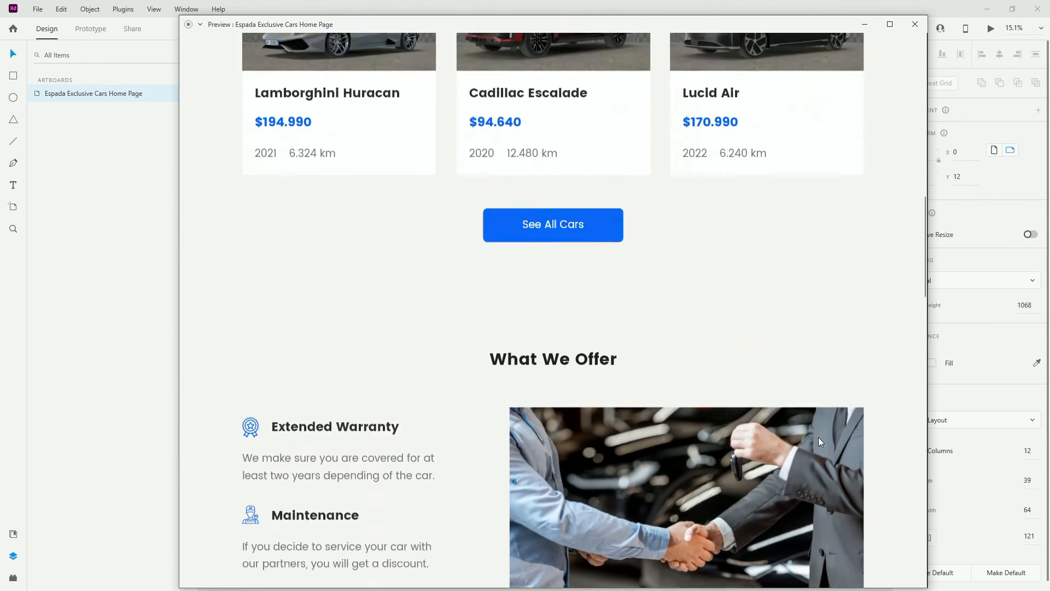
scroll(821, 442, up, 15)
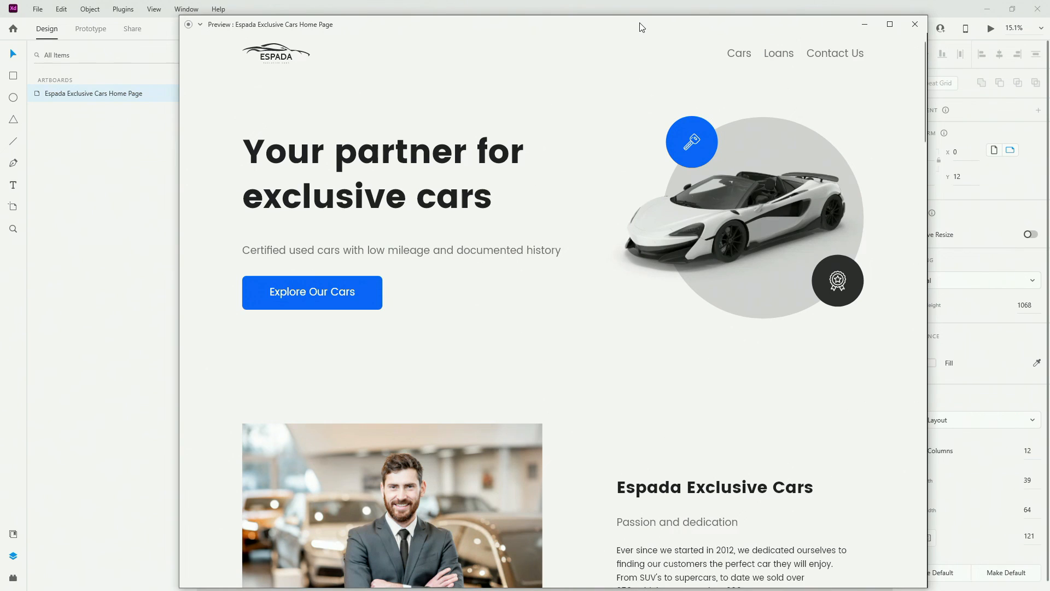
drag(641, 28, 646, 32)
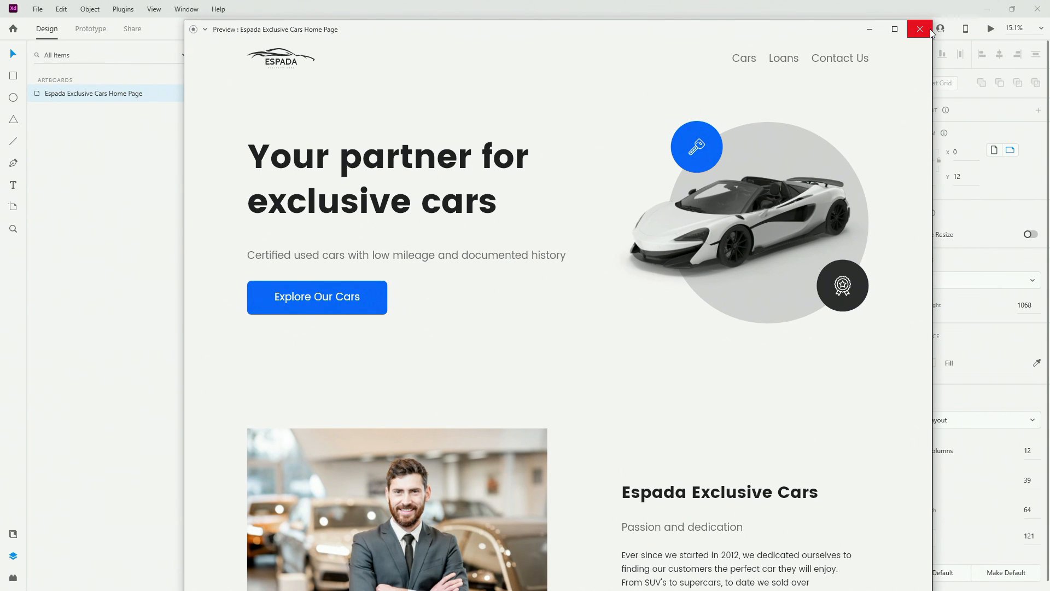
drag(810, 31, 809, 27)
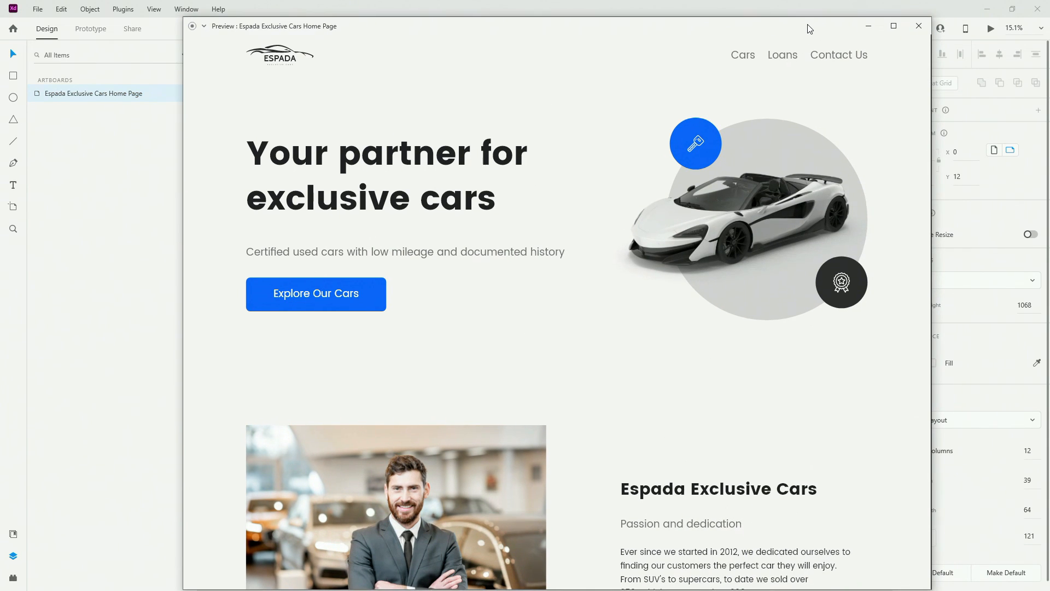